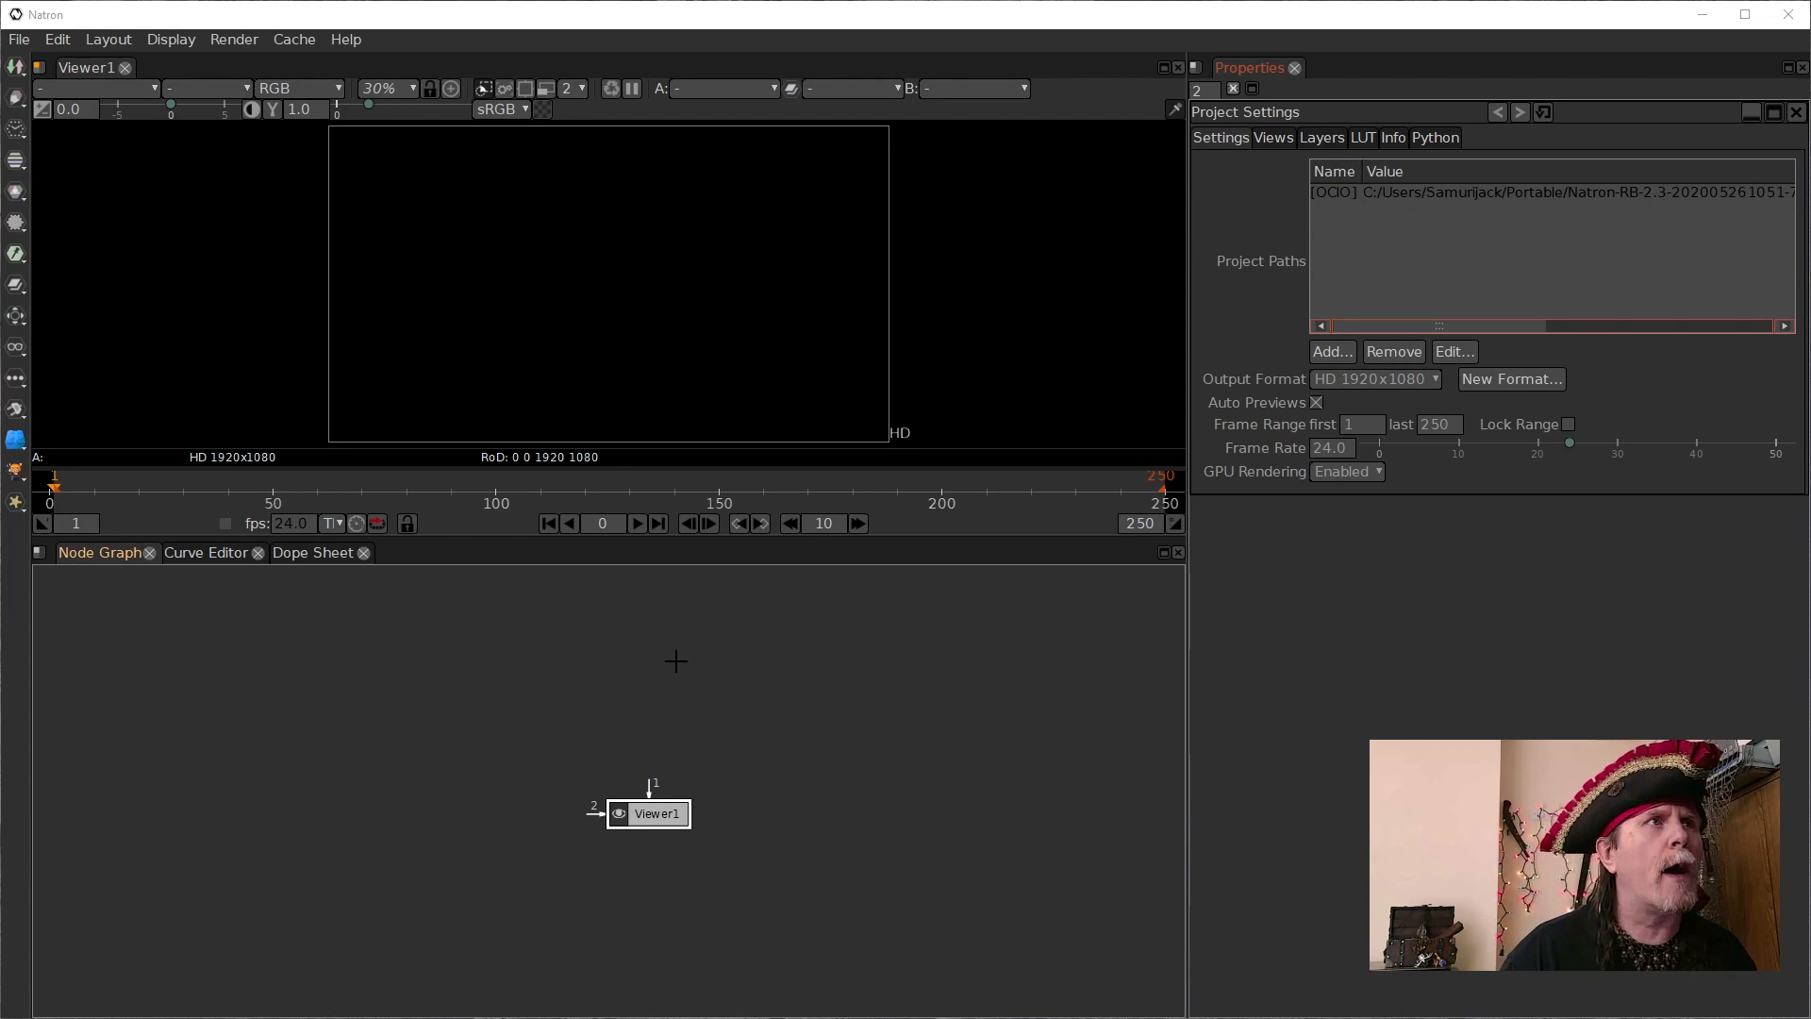
Add a ColorBars node feeding Viewer1 and move it up and to the left of the viewer node
right_click(583, 640)
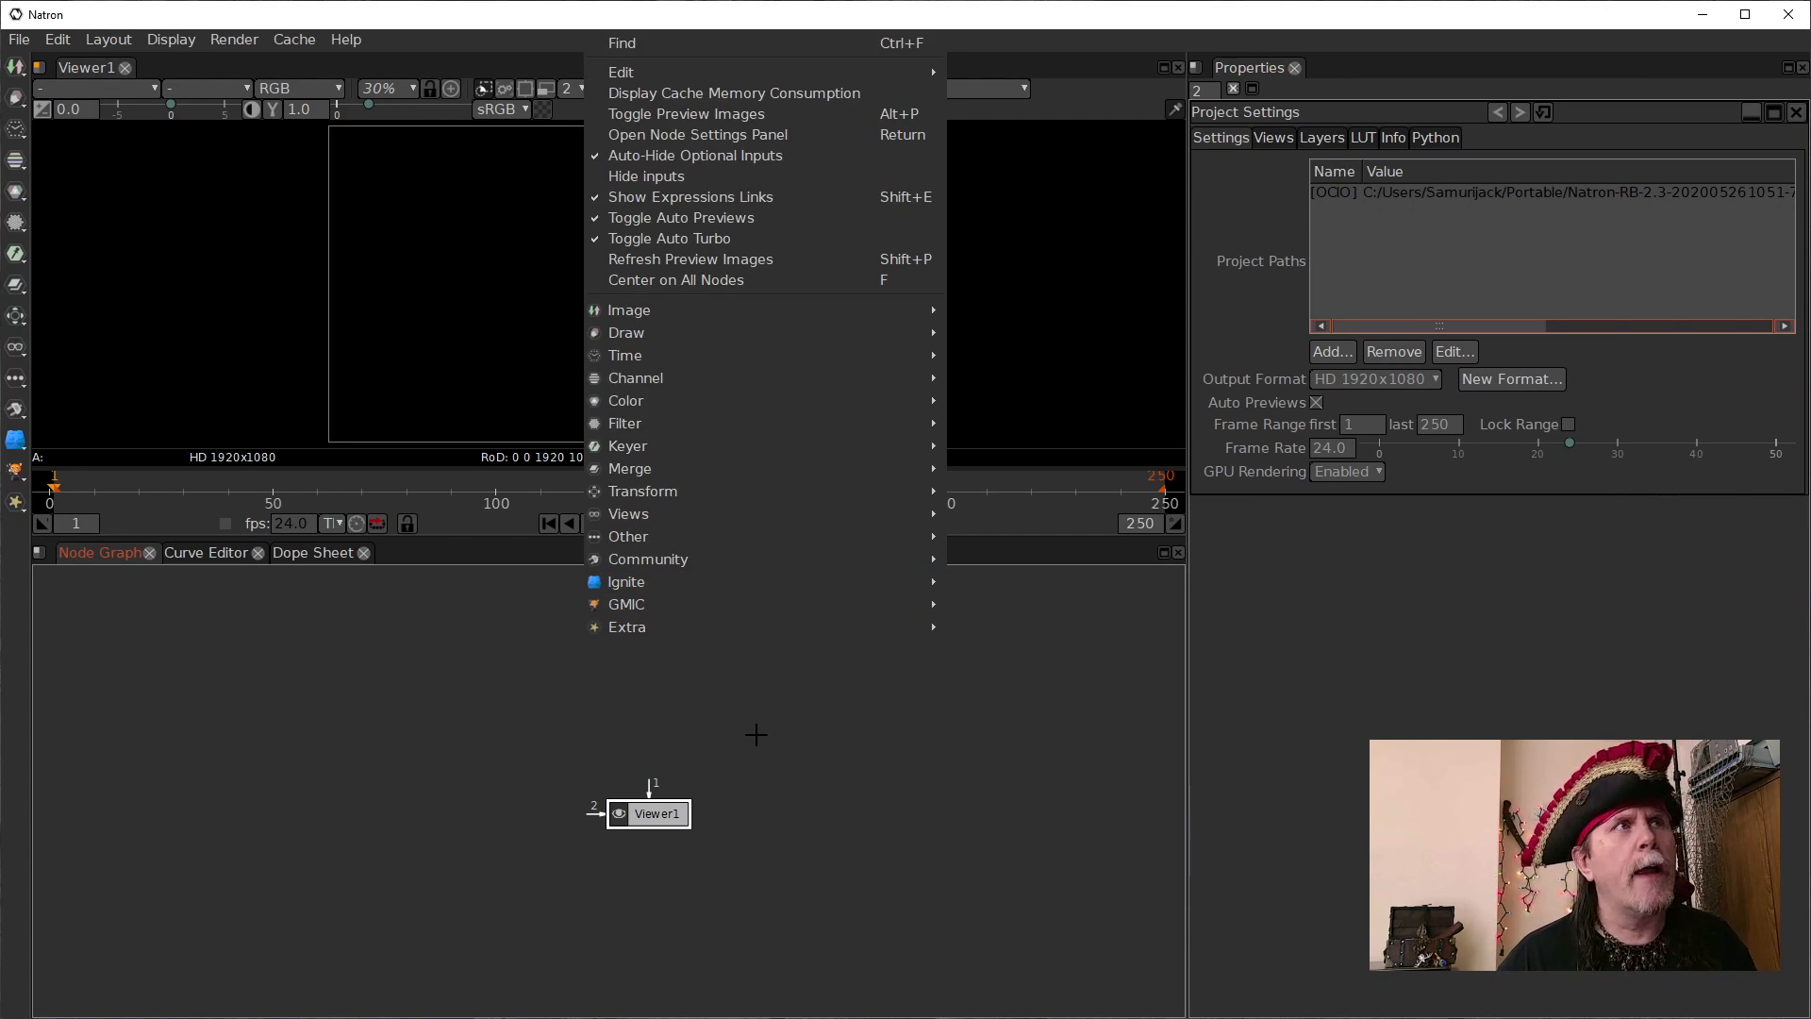
mouse_move(645, 315)
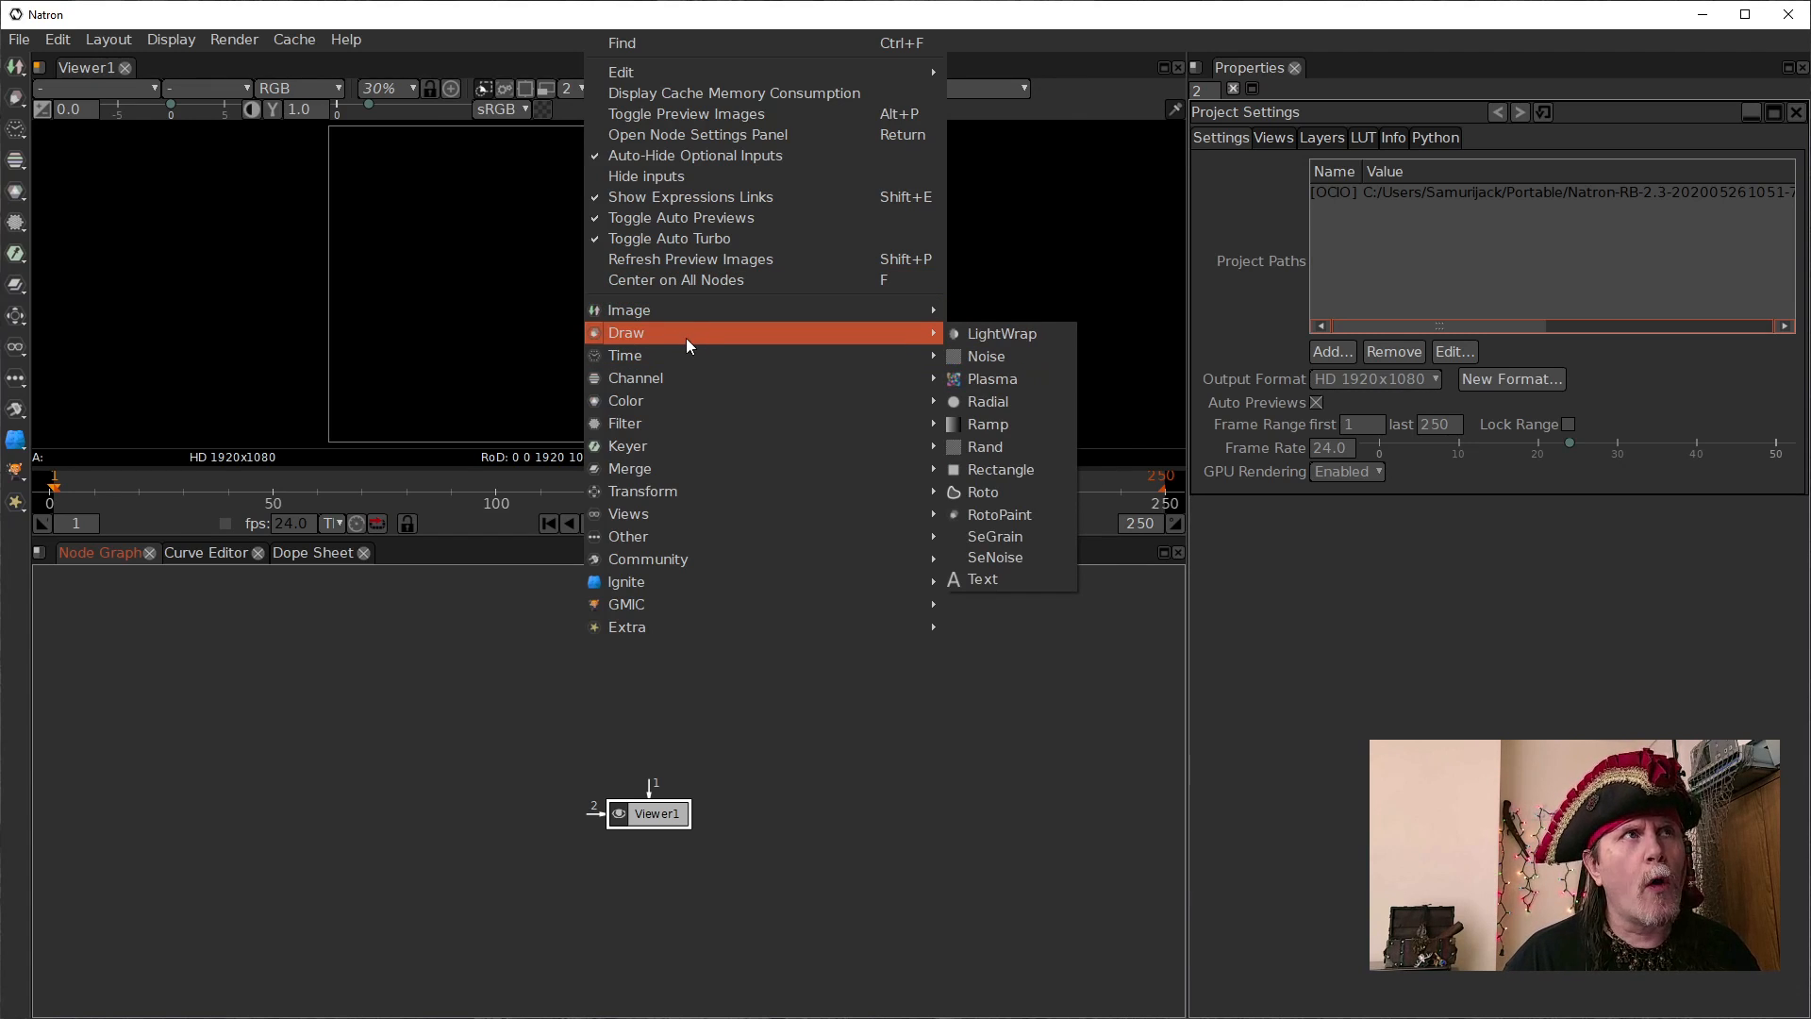
mouse_move(761, 310)
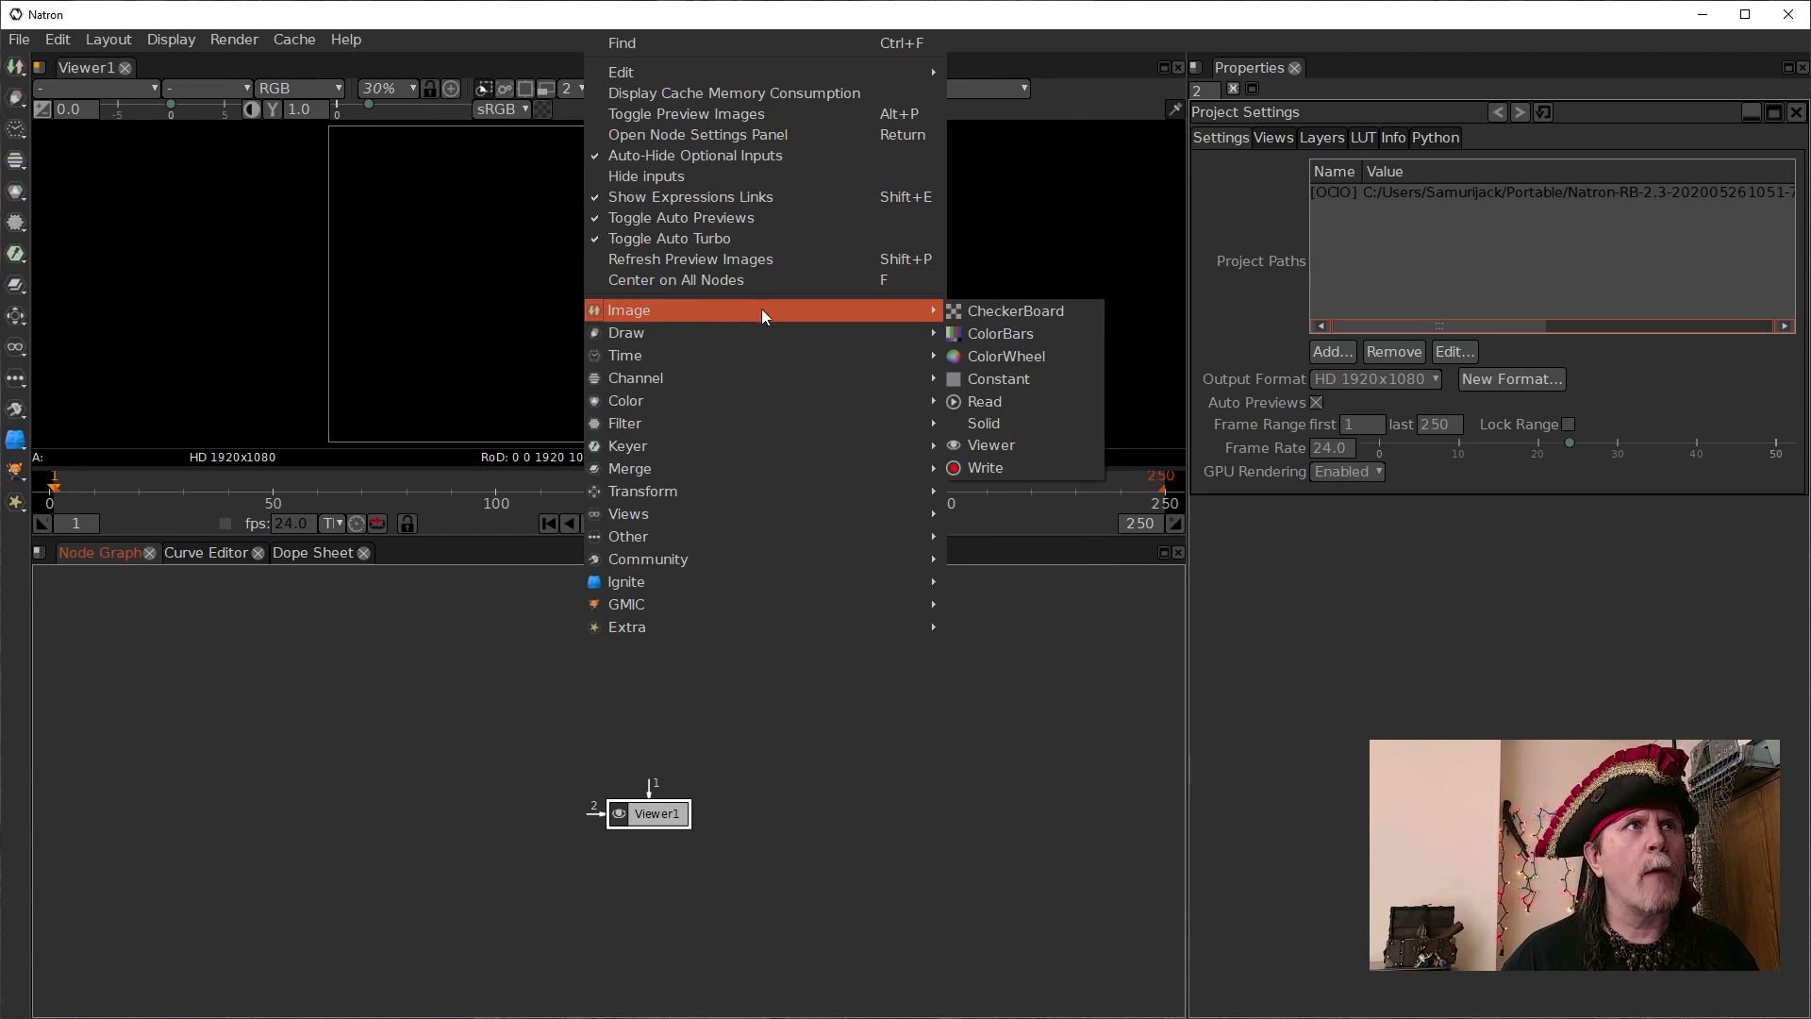
left_click(961, 332)
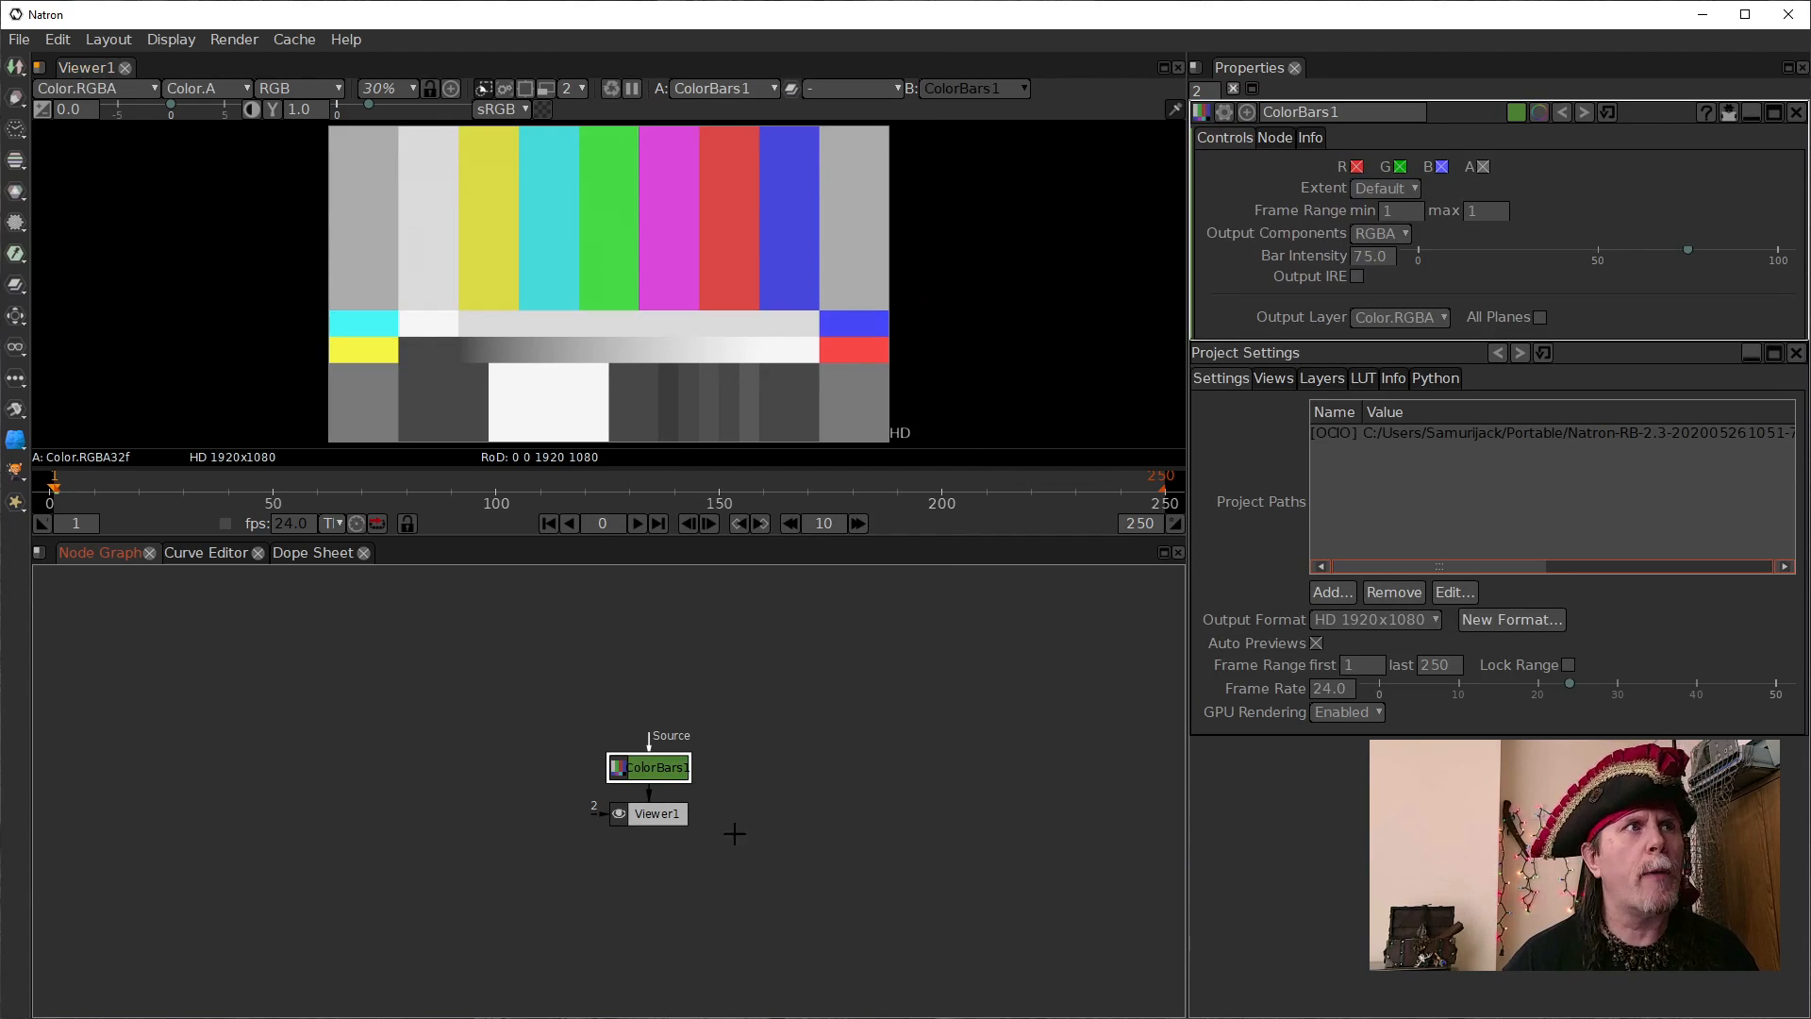
left_click_drag(634, 771, 583, 733)
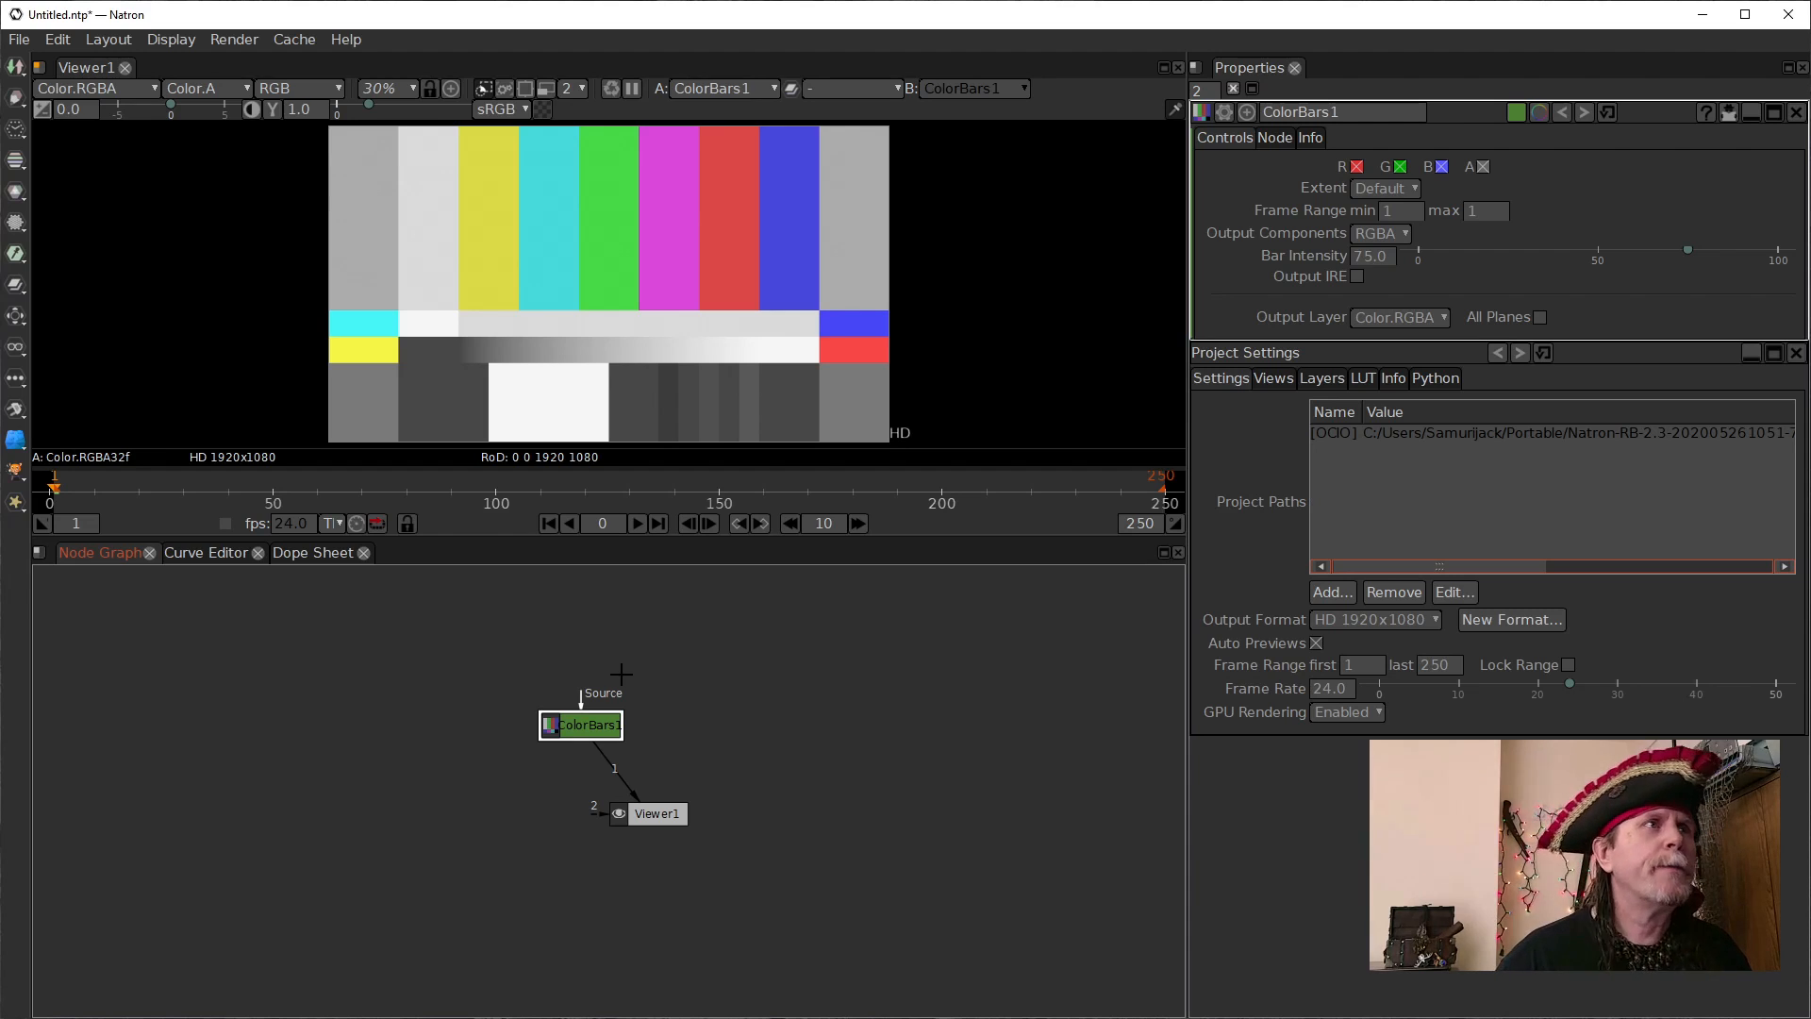
left_click_drag(585, 732, 517, 709)
Insert a Ramp node between ColorBars1 and Viewer1, and spread the nodes apart in the graph
right_click(731, 714)
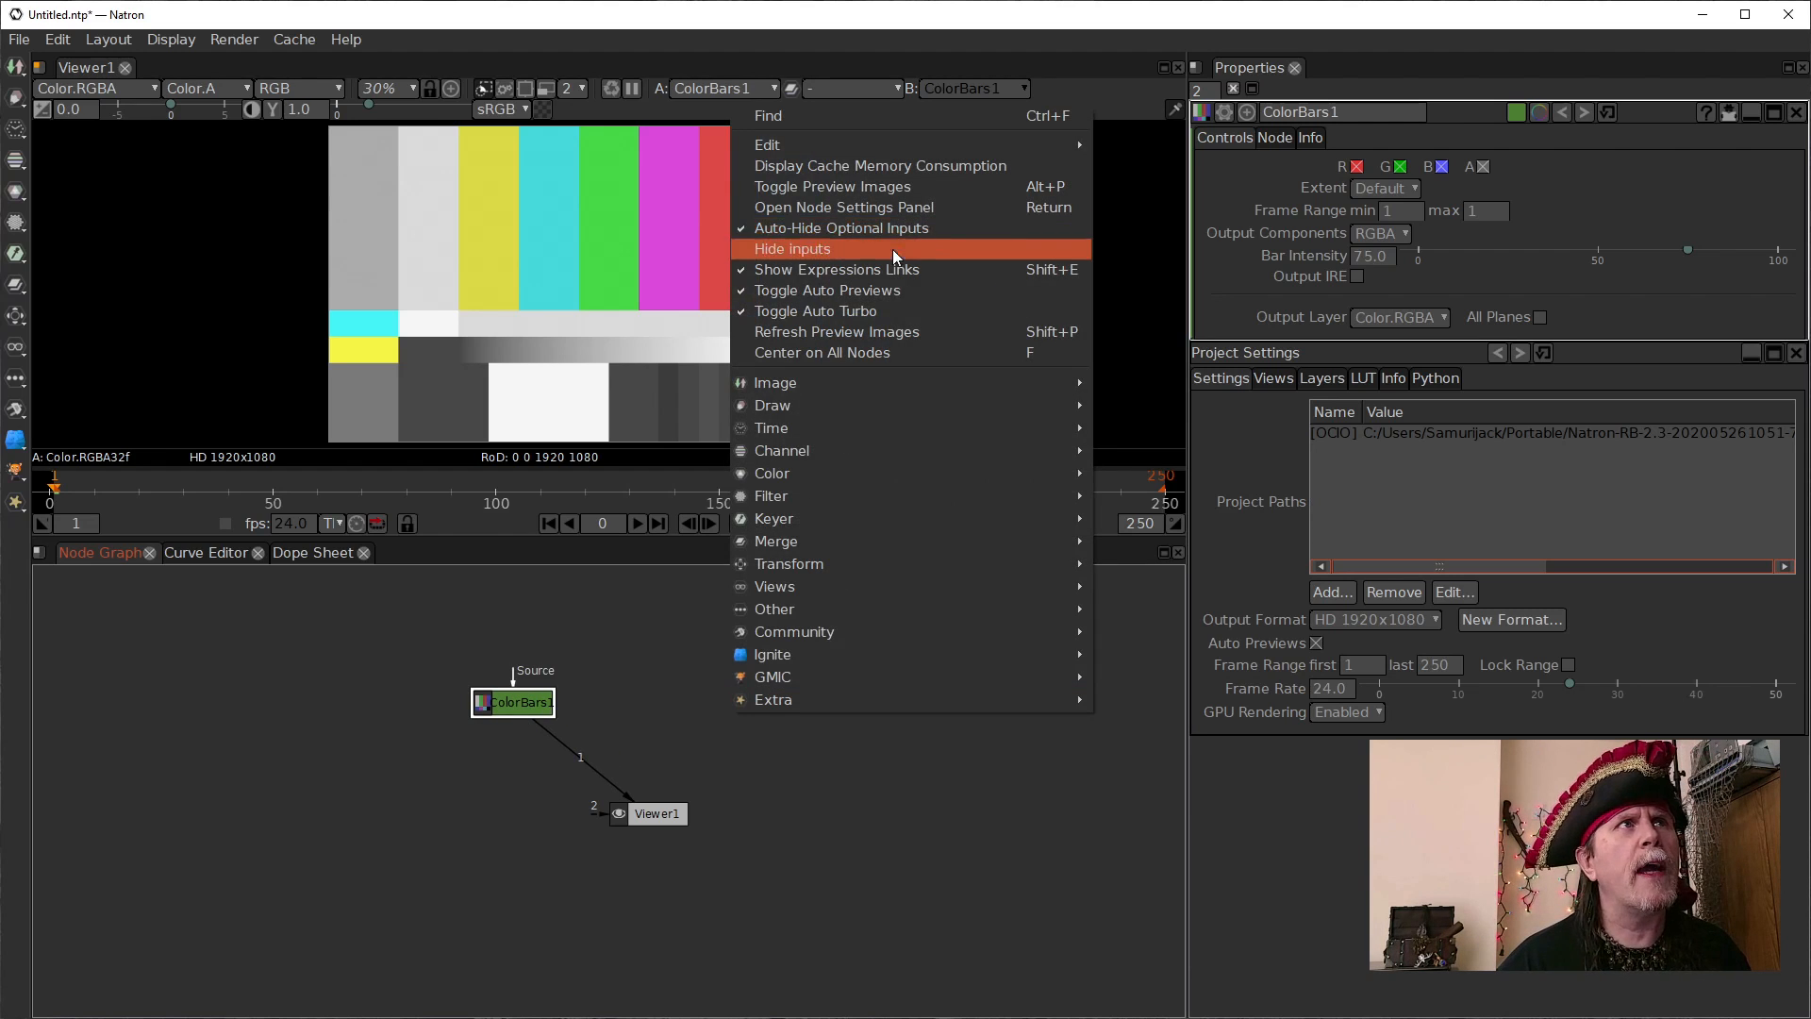
mouse_move(845, 415)
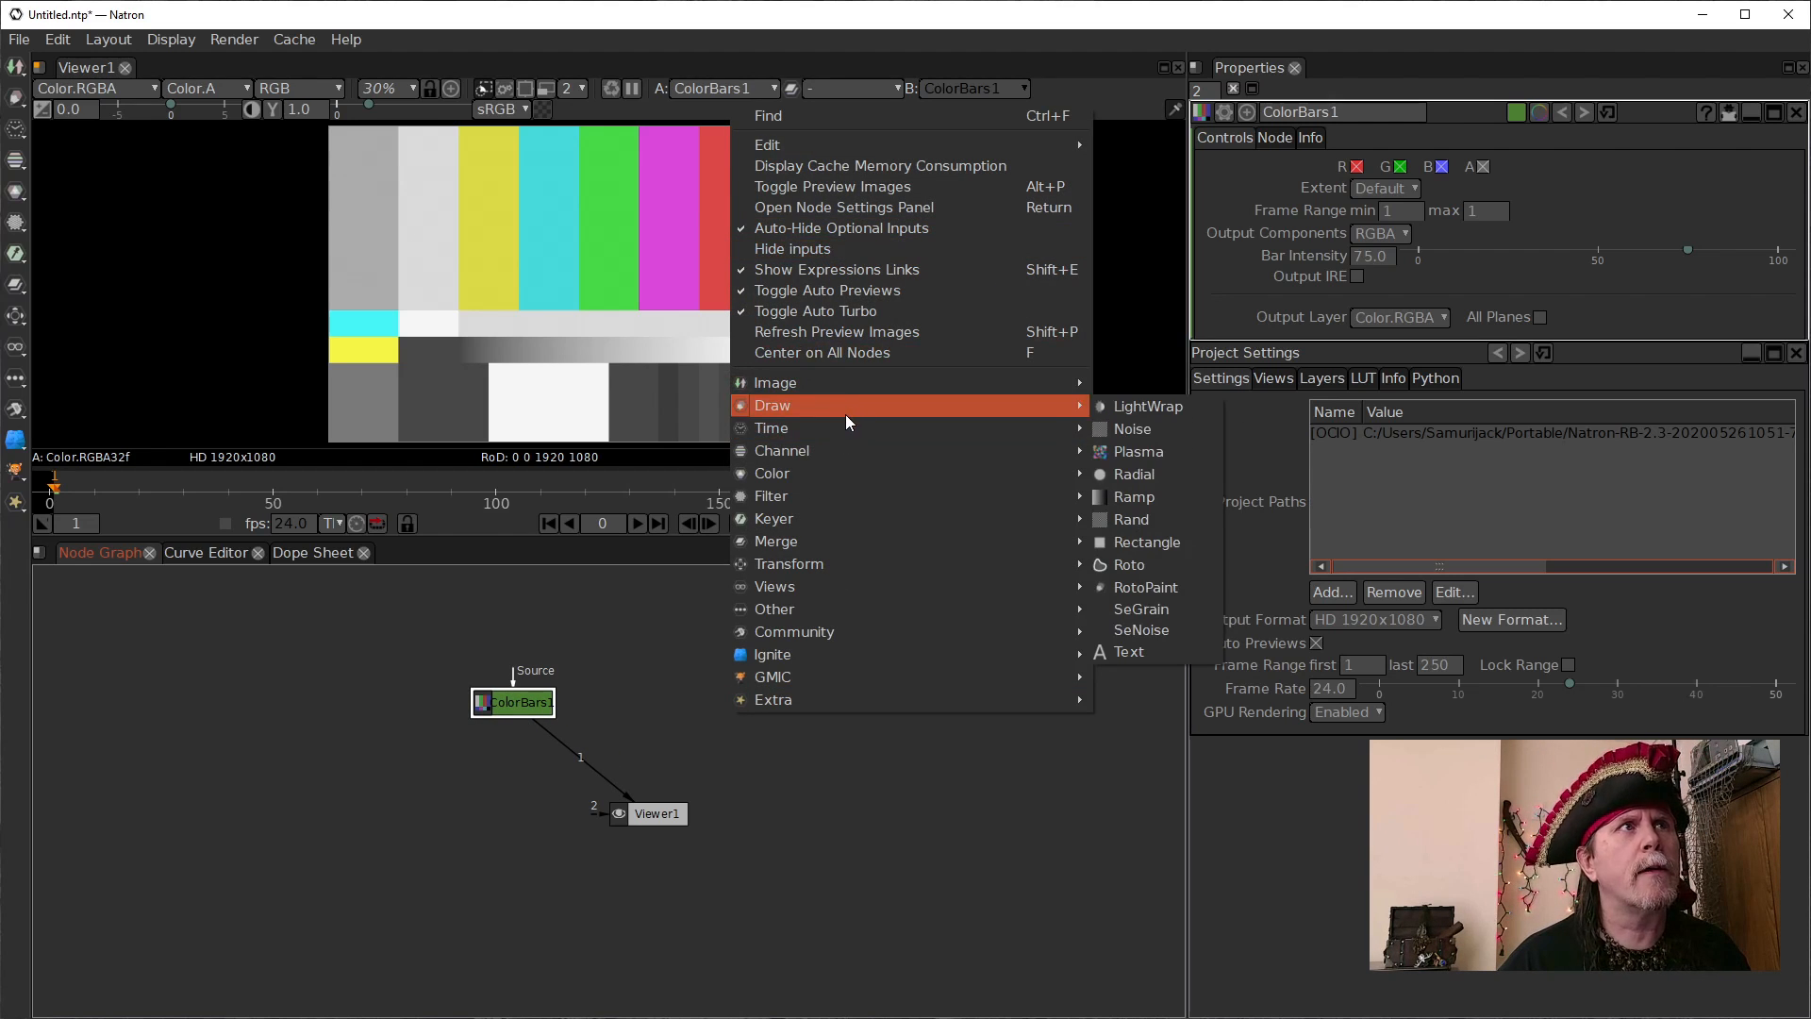
left_click(1136, 508)
left_click_drag(500, 764, 669, 737)
left_click_drag(659, 630, 740, 645)
left_click_drag(625, 708, 524, 708)
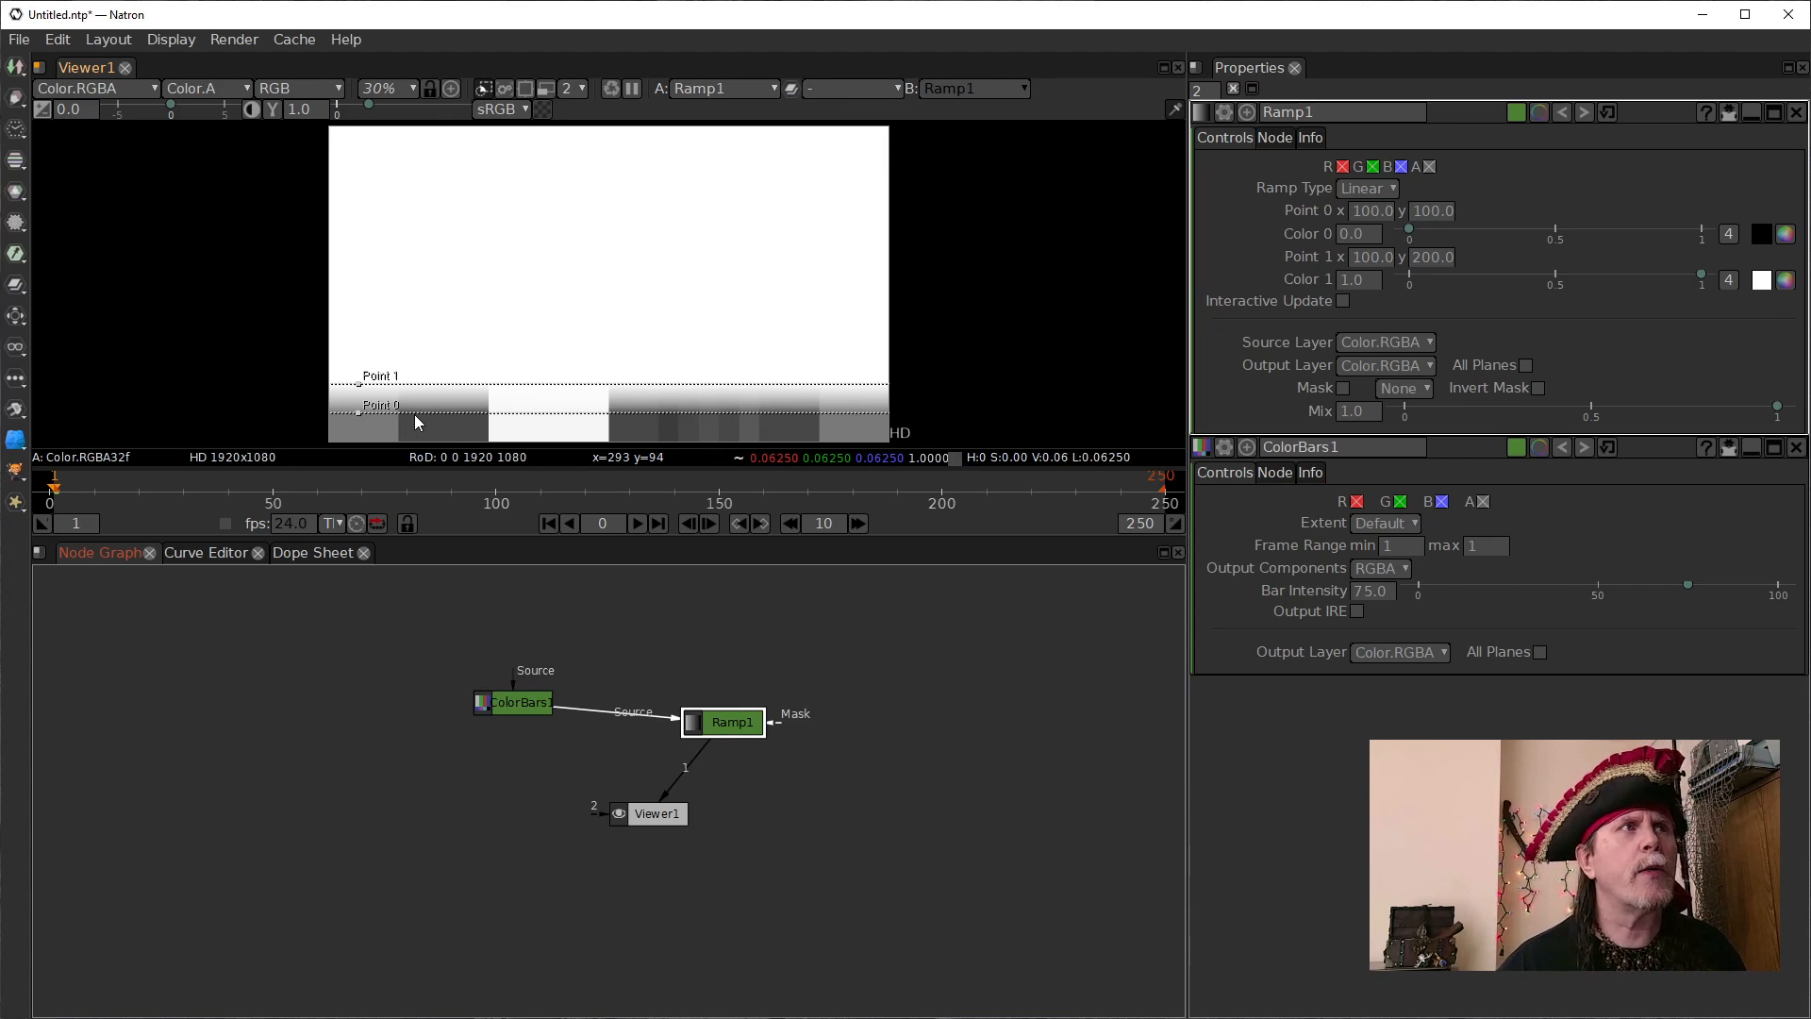
left_click_drag(491, 702, 455, 644)
Insert a Text node between ColorBars1 and Ramp1, and connect Viewer1 to the Text node
right_click(433, 745)
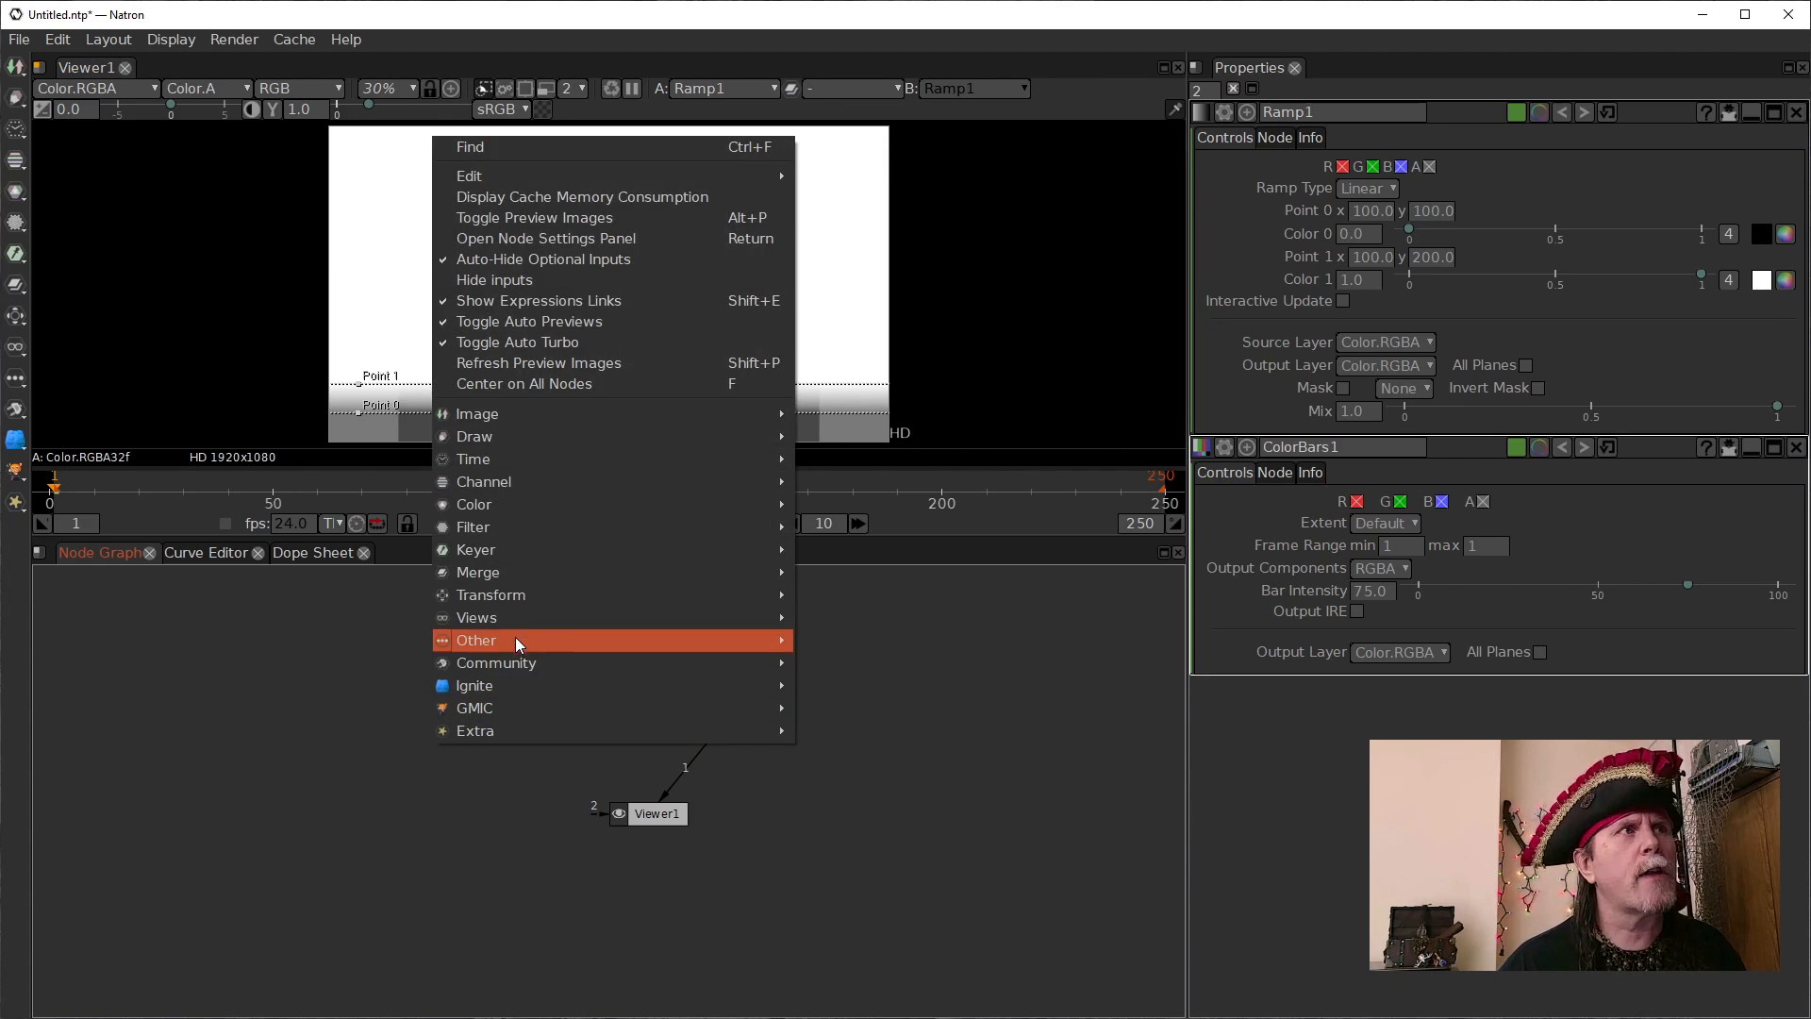
mouse_move(507, 458)
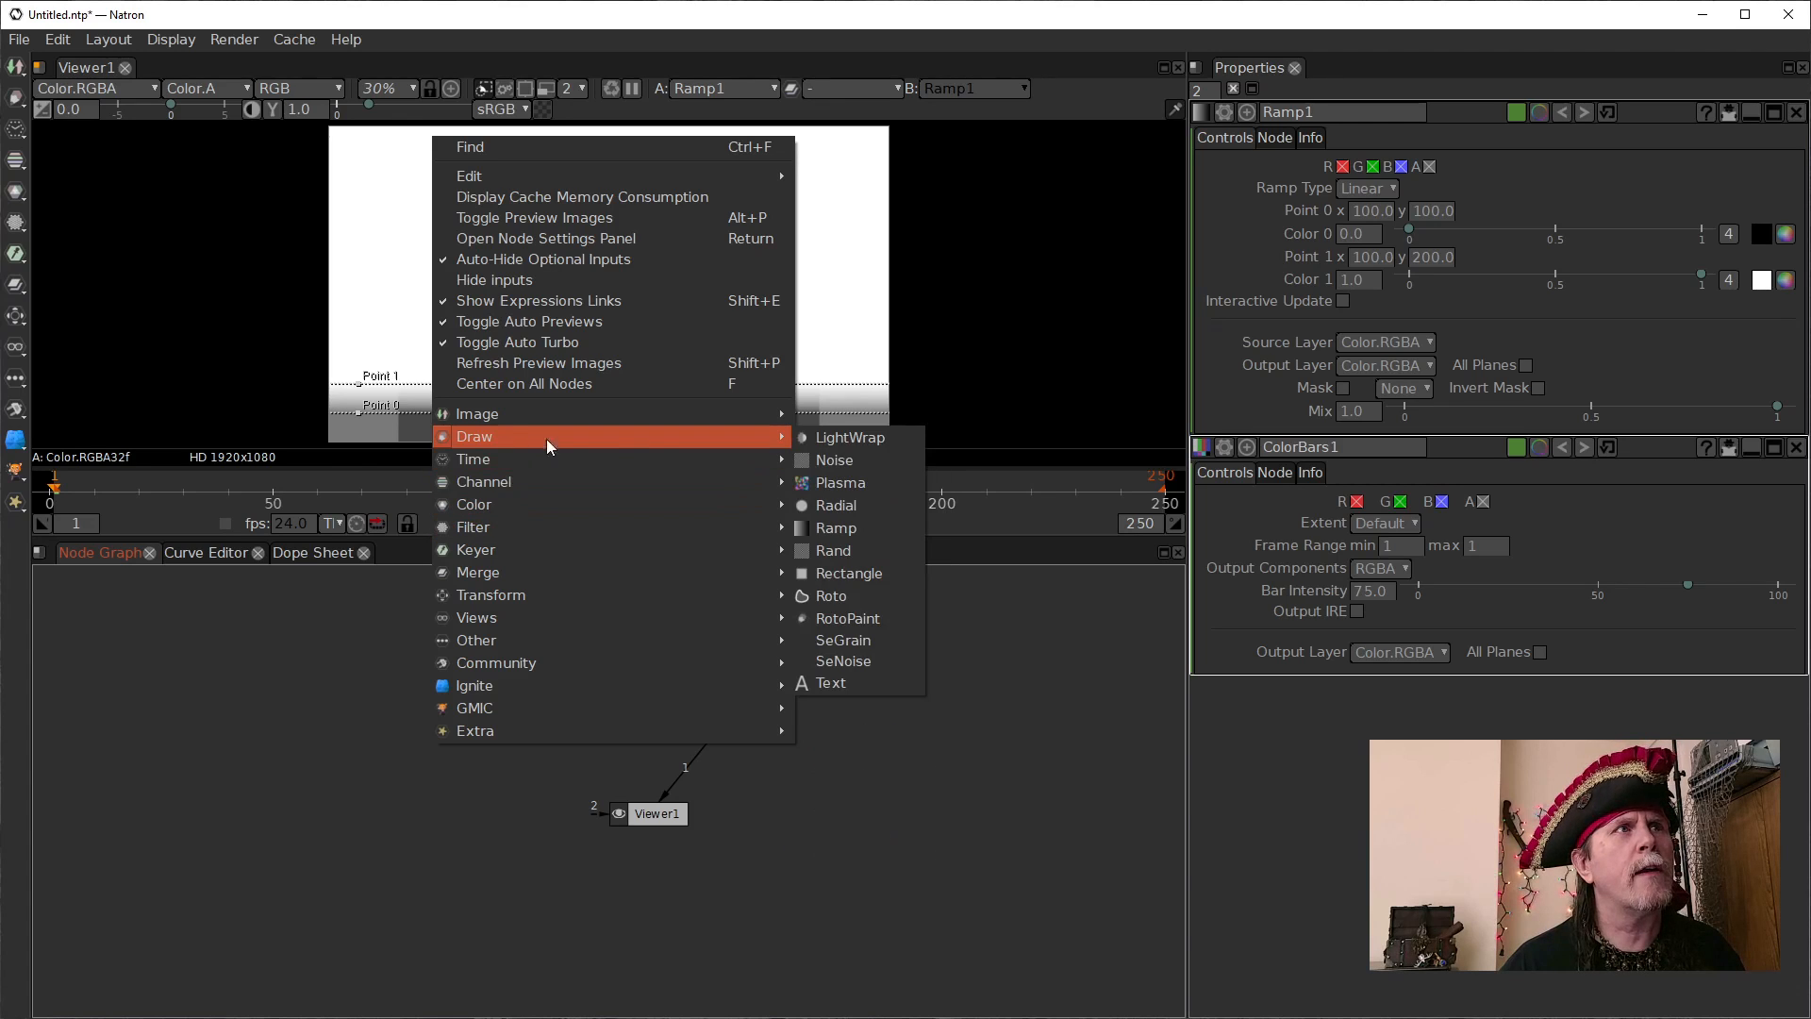
left_click(860, 681)
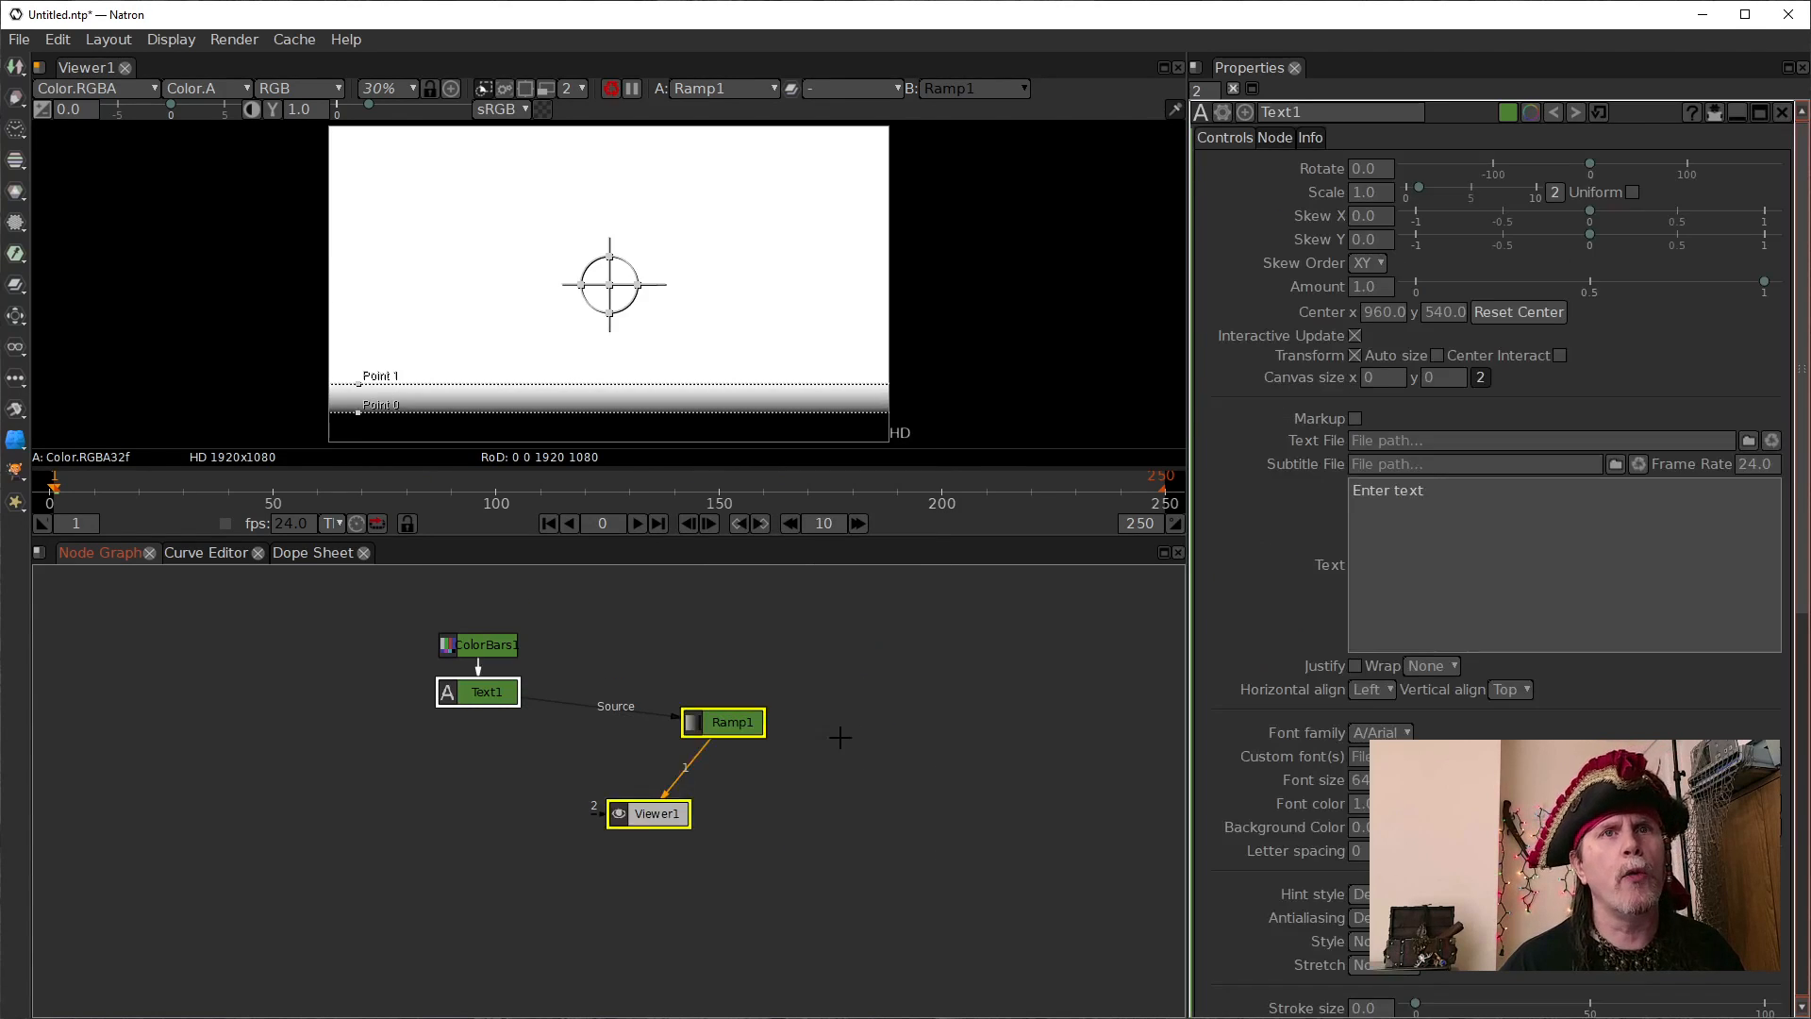
left_click_drag(493, 700, 494, 705)
left_click_drag(726, 728, 470, 698)
left_click(504, 709)
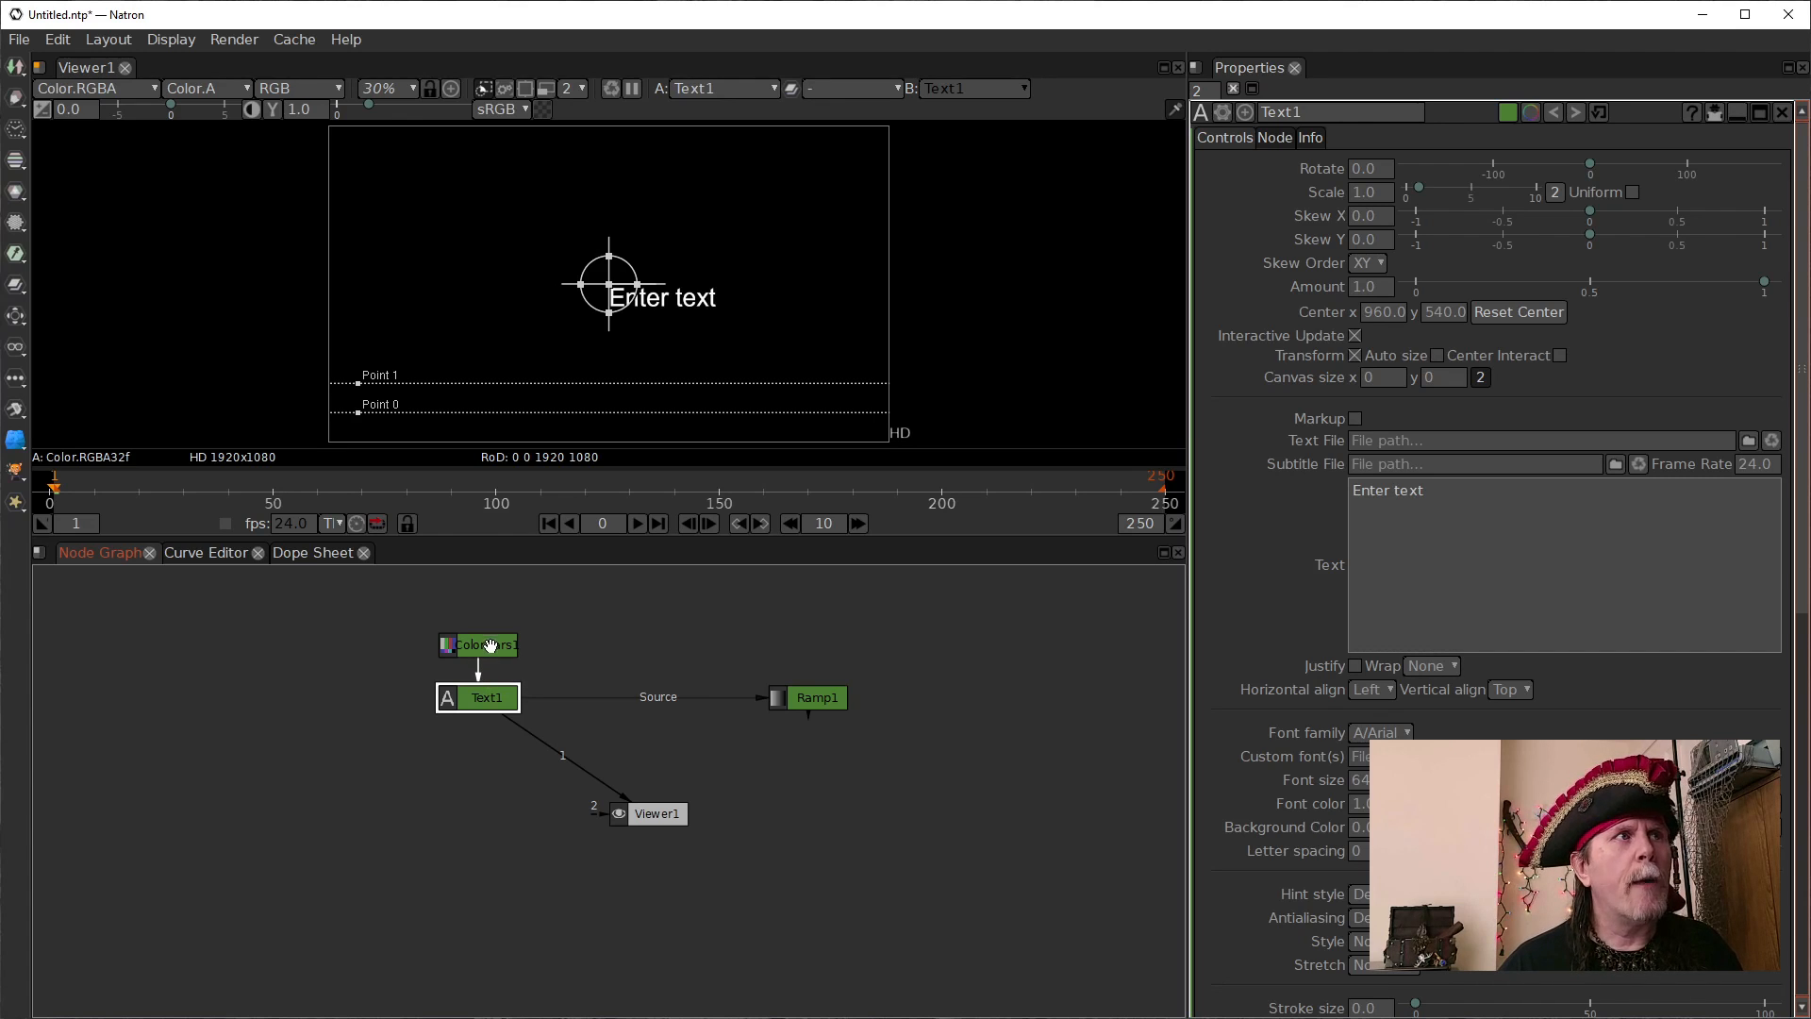
Detach ColorBars1, Text1 and Ramp1 from their connections and leave them as separate nodes spaced apart
left_click_drag(490, 646, 398, 648)
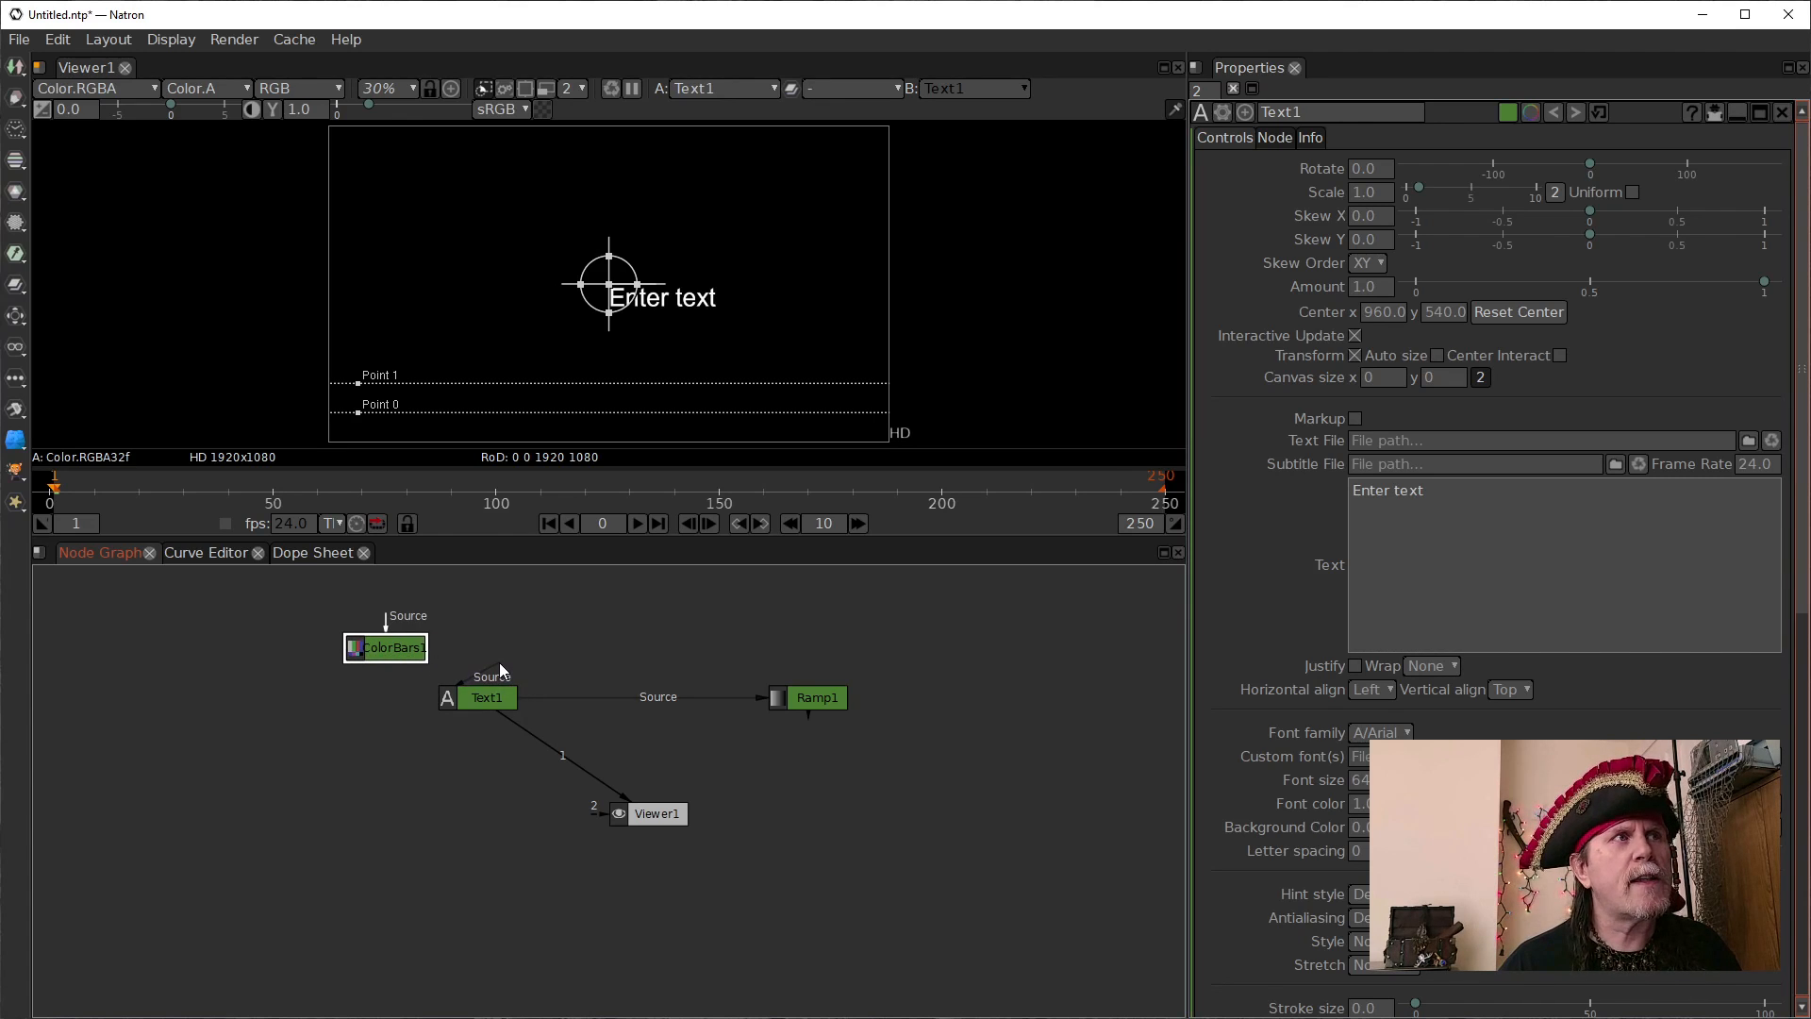
left_click_drag(490, 698, 498, 697)
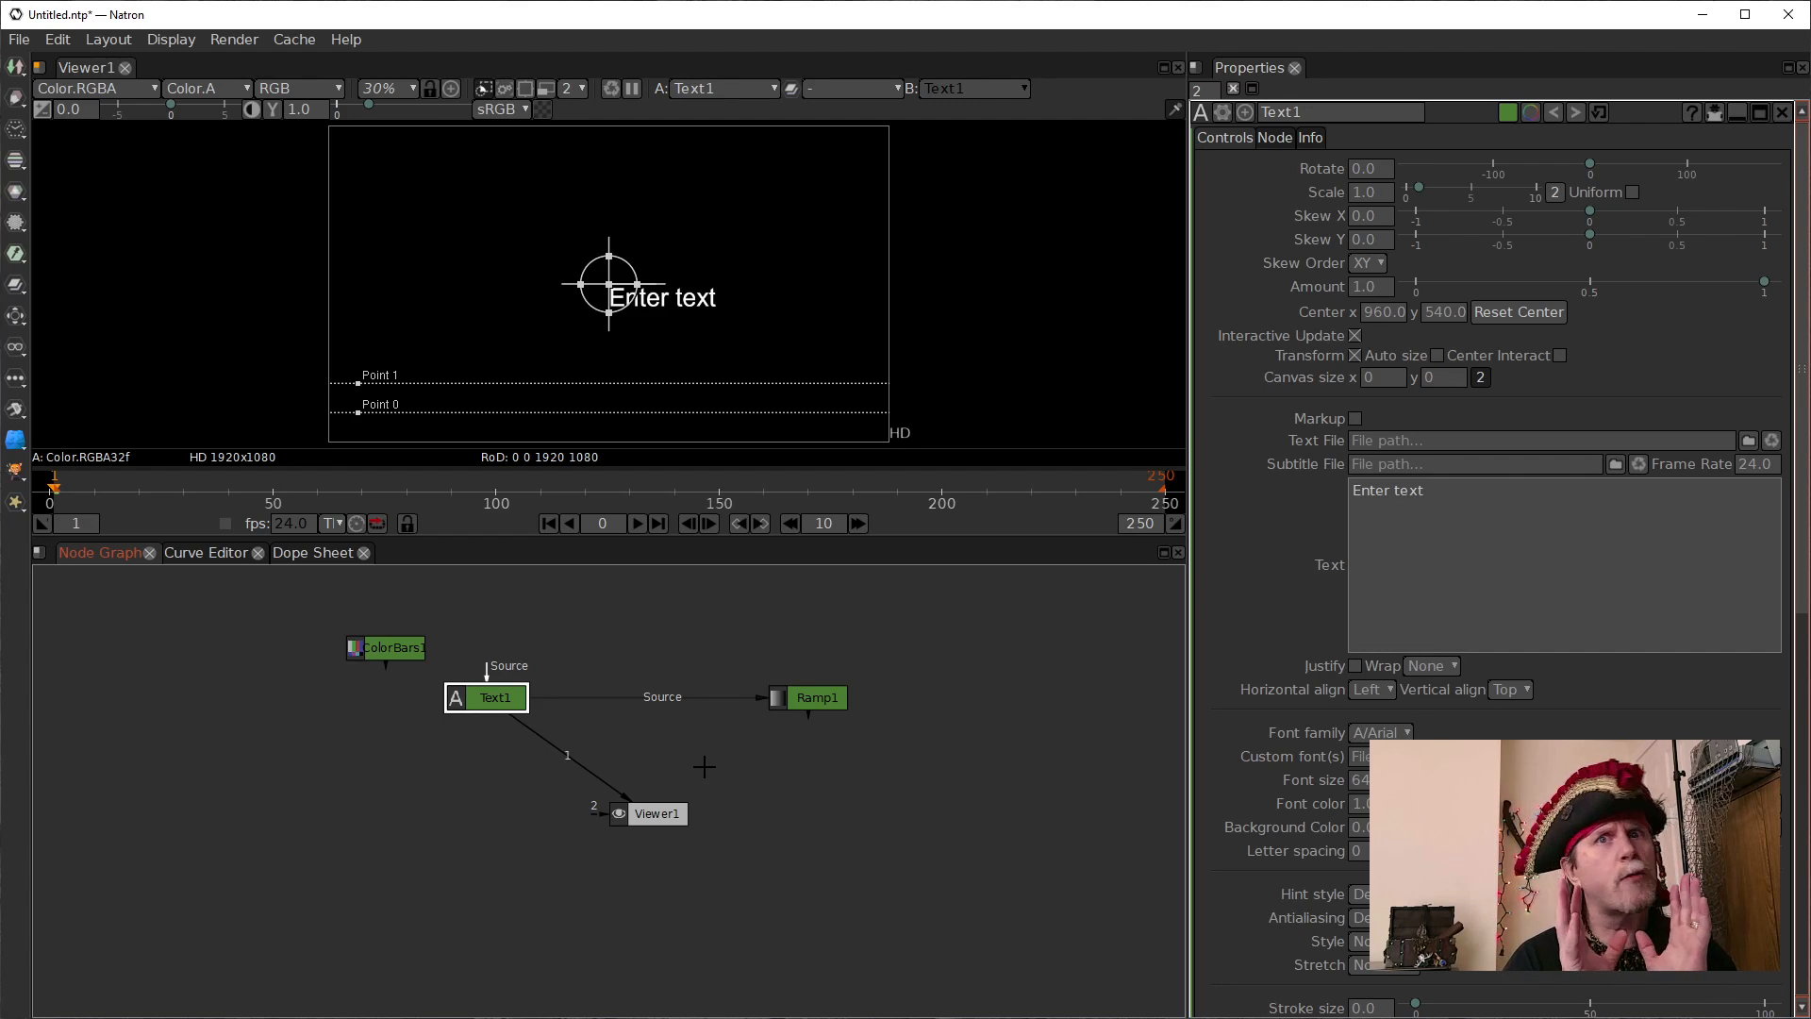
left_click_drag(589, 773, 734, 703)
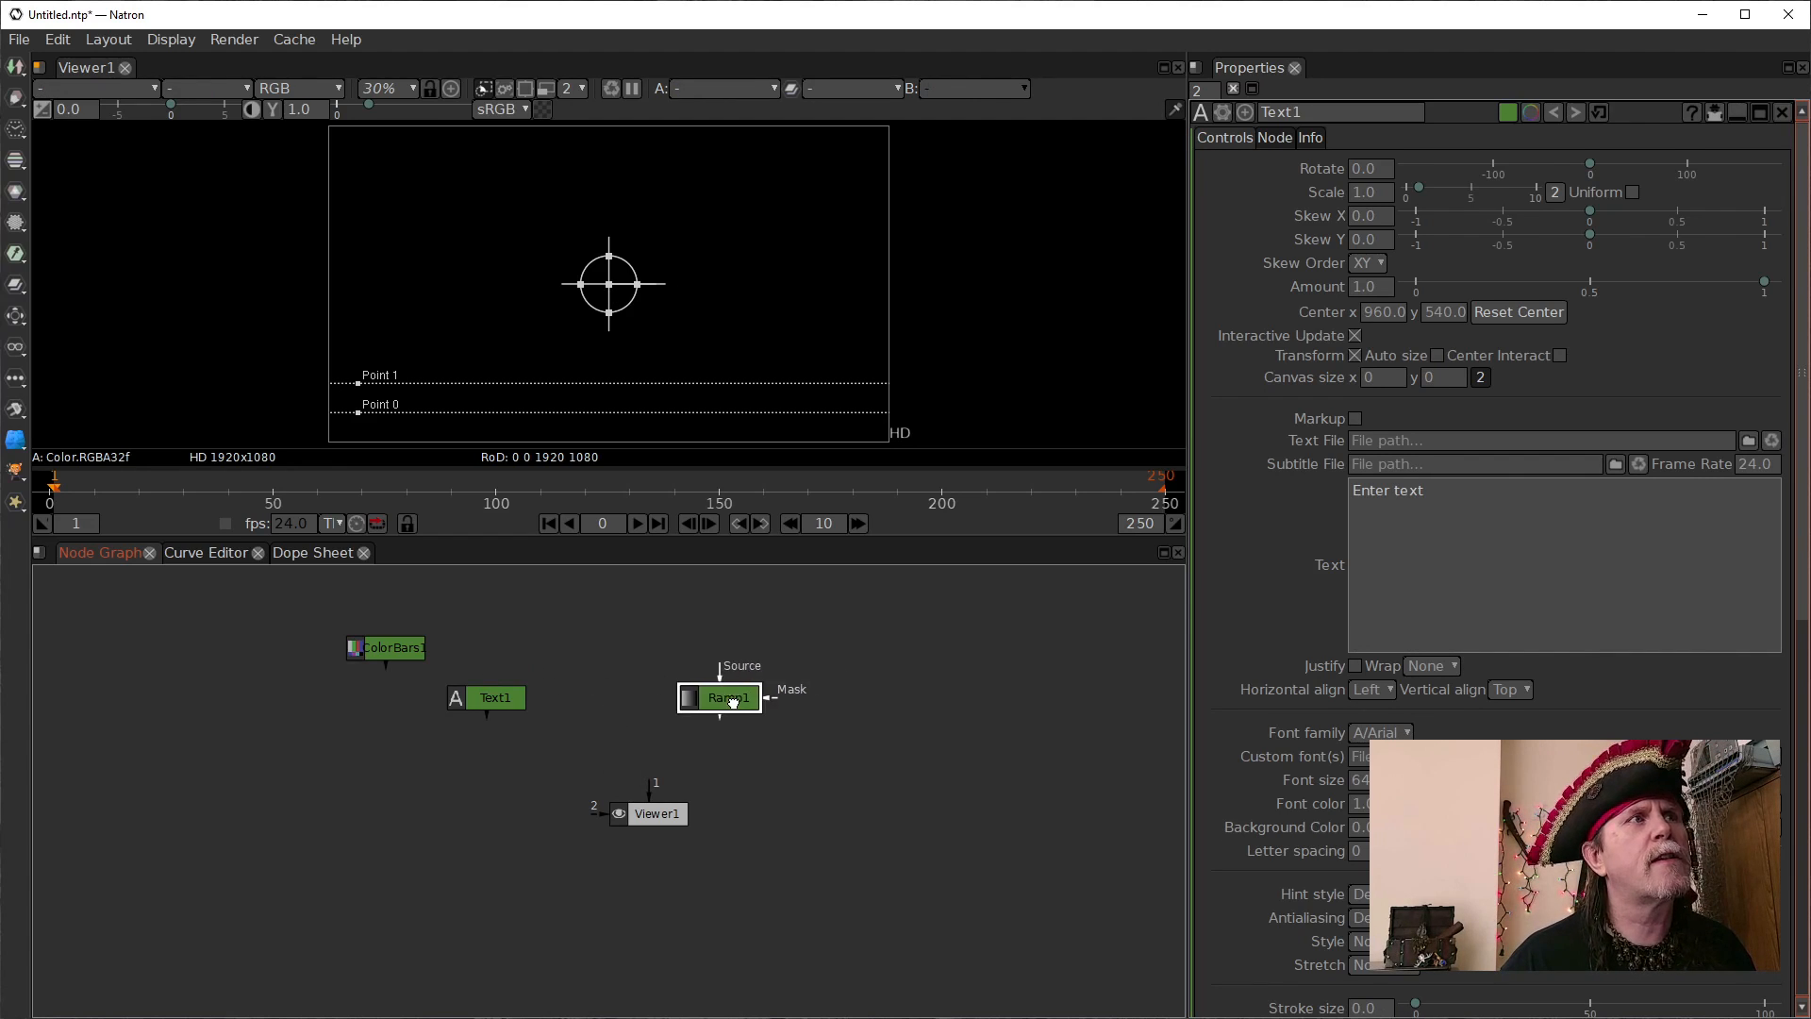
left_click_drag(487, 702, 409, 737)
left_click_drag(721, 700, 719, 700)
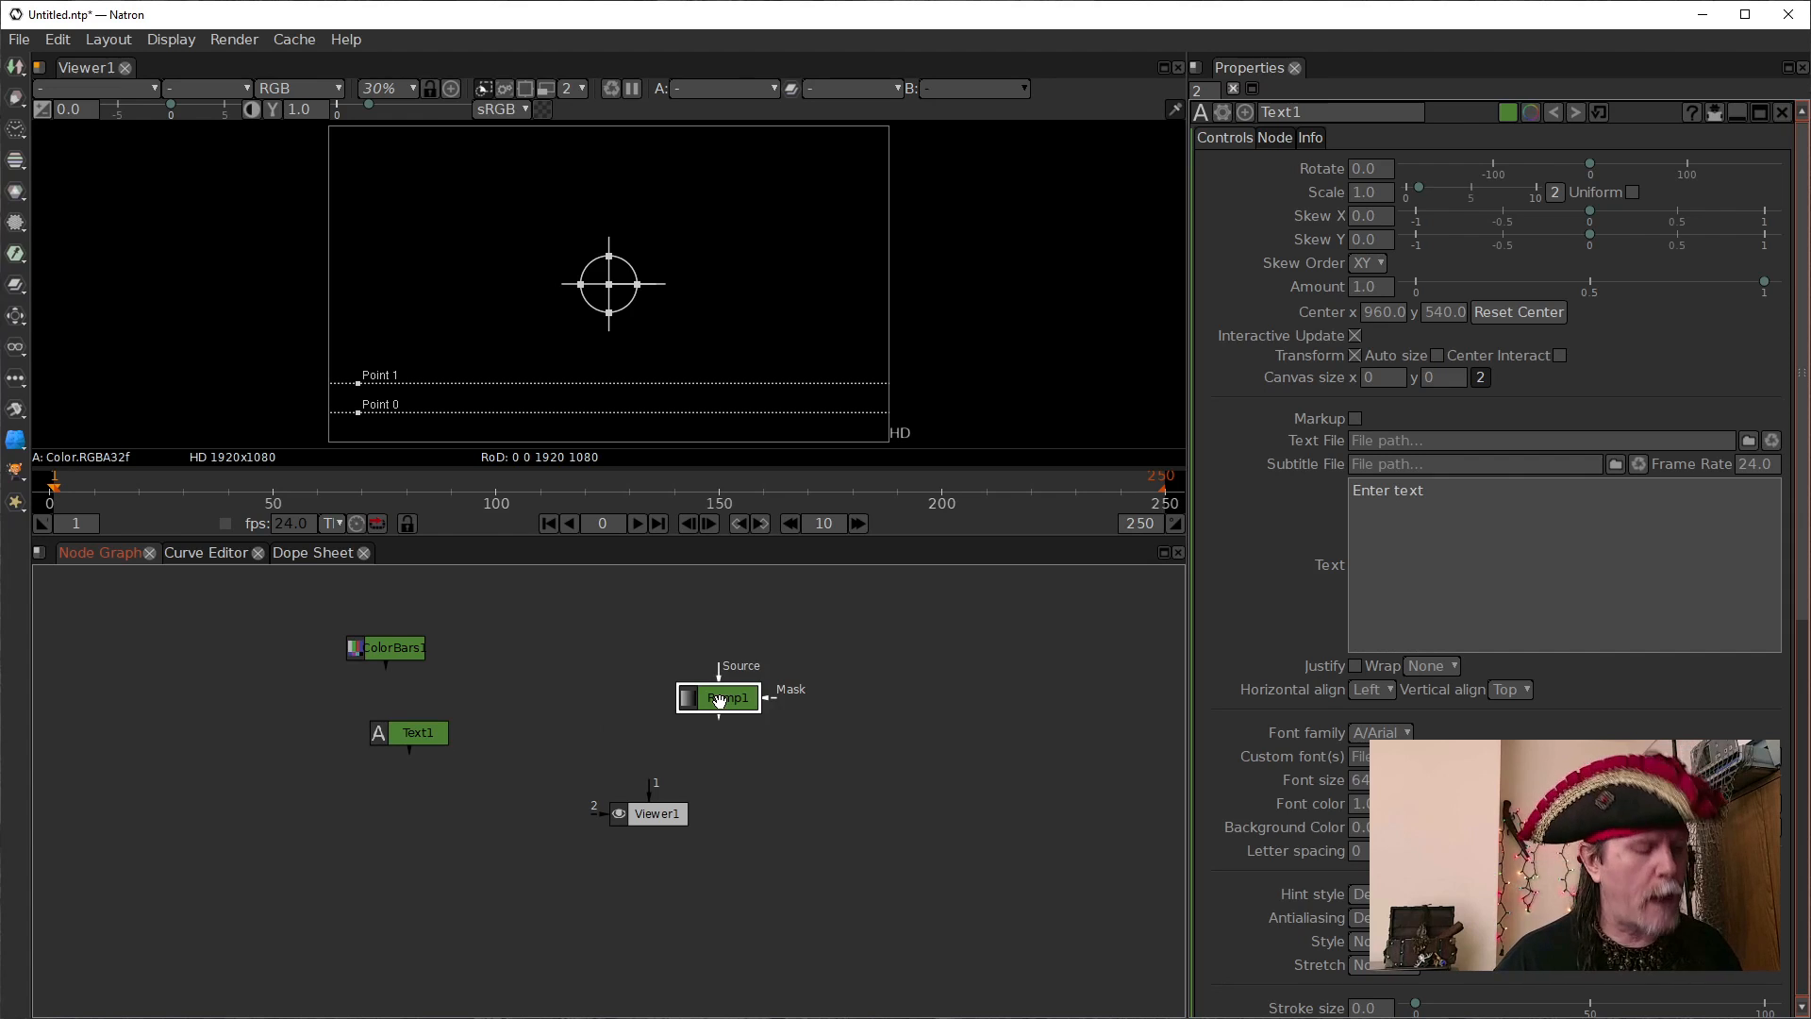
Connect Viewer1 to Ramp1 and open the Ramp1 settings
key("1")
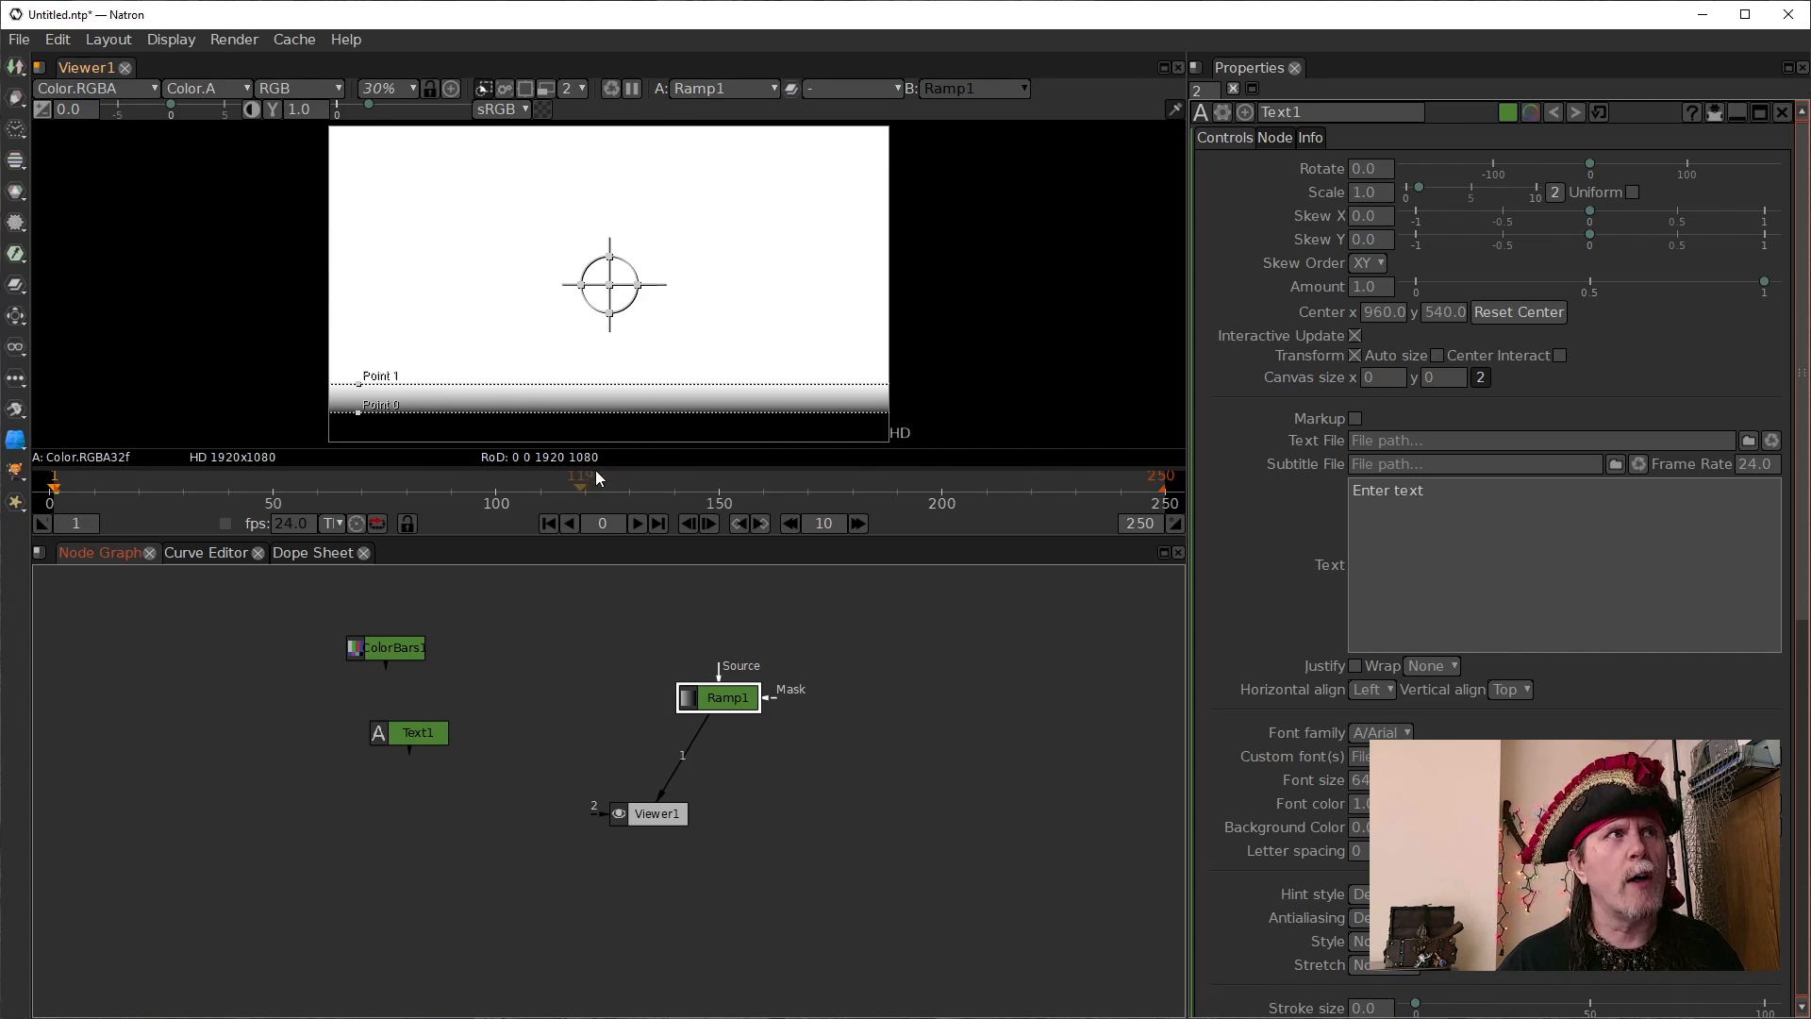
mouse_move(591, 462)
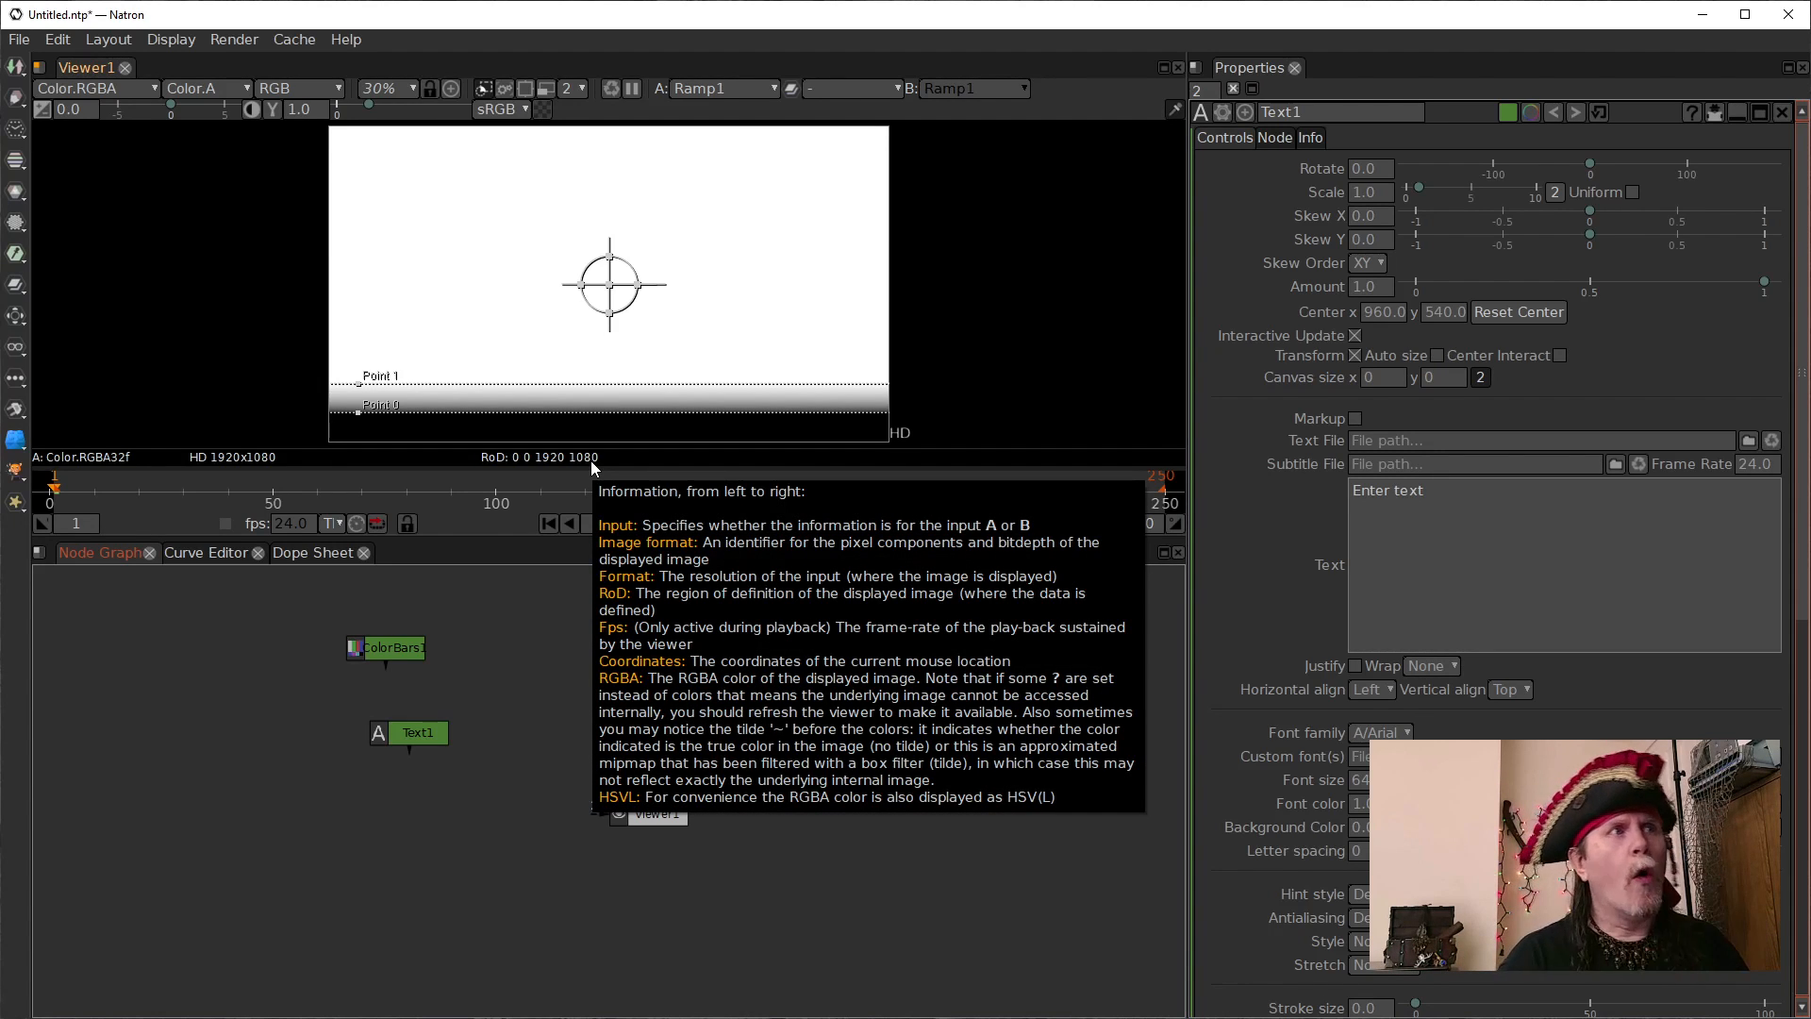
left_click(699, 687)
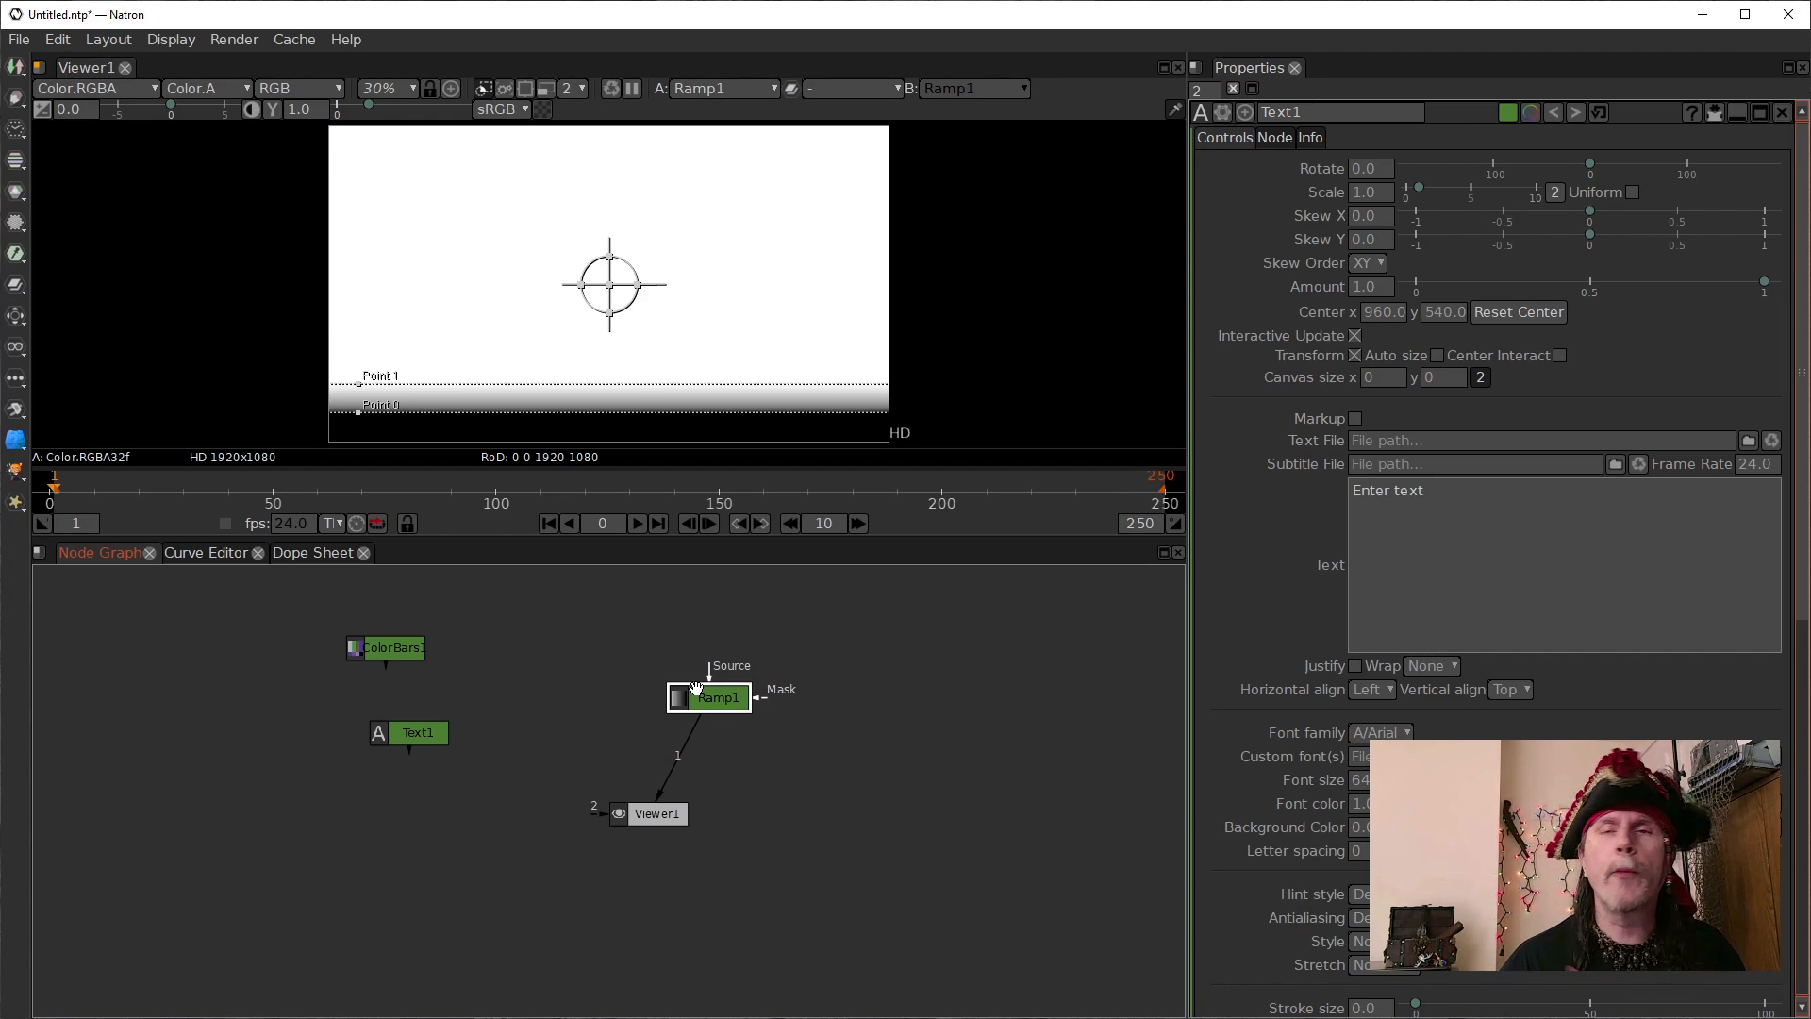
double_click(716, 699)
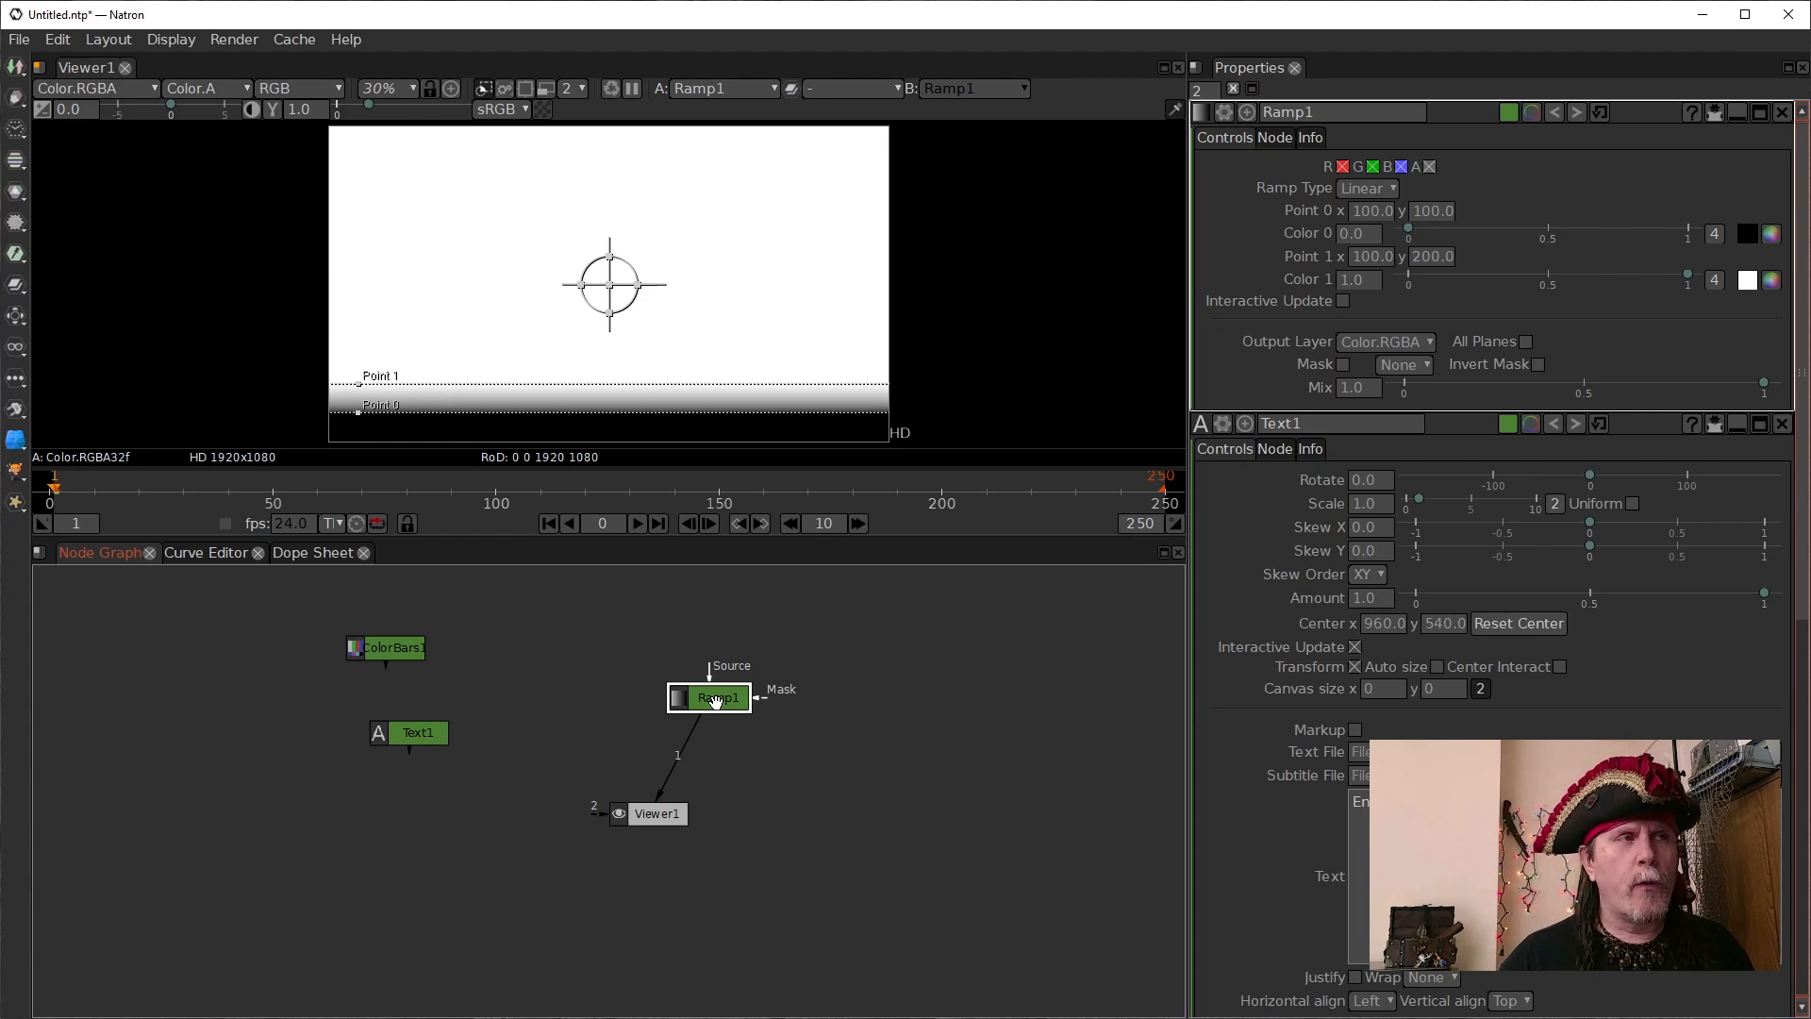
Move Viewer1 lower in the graph and line up Ramp1 directly above it
left_click_drag(678, 811, 706, 858)
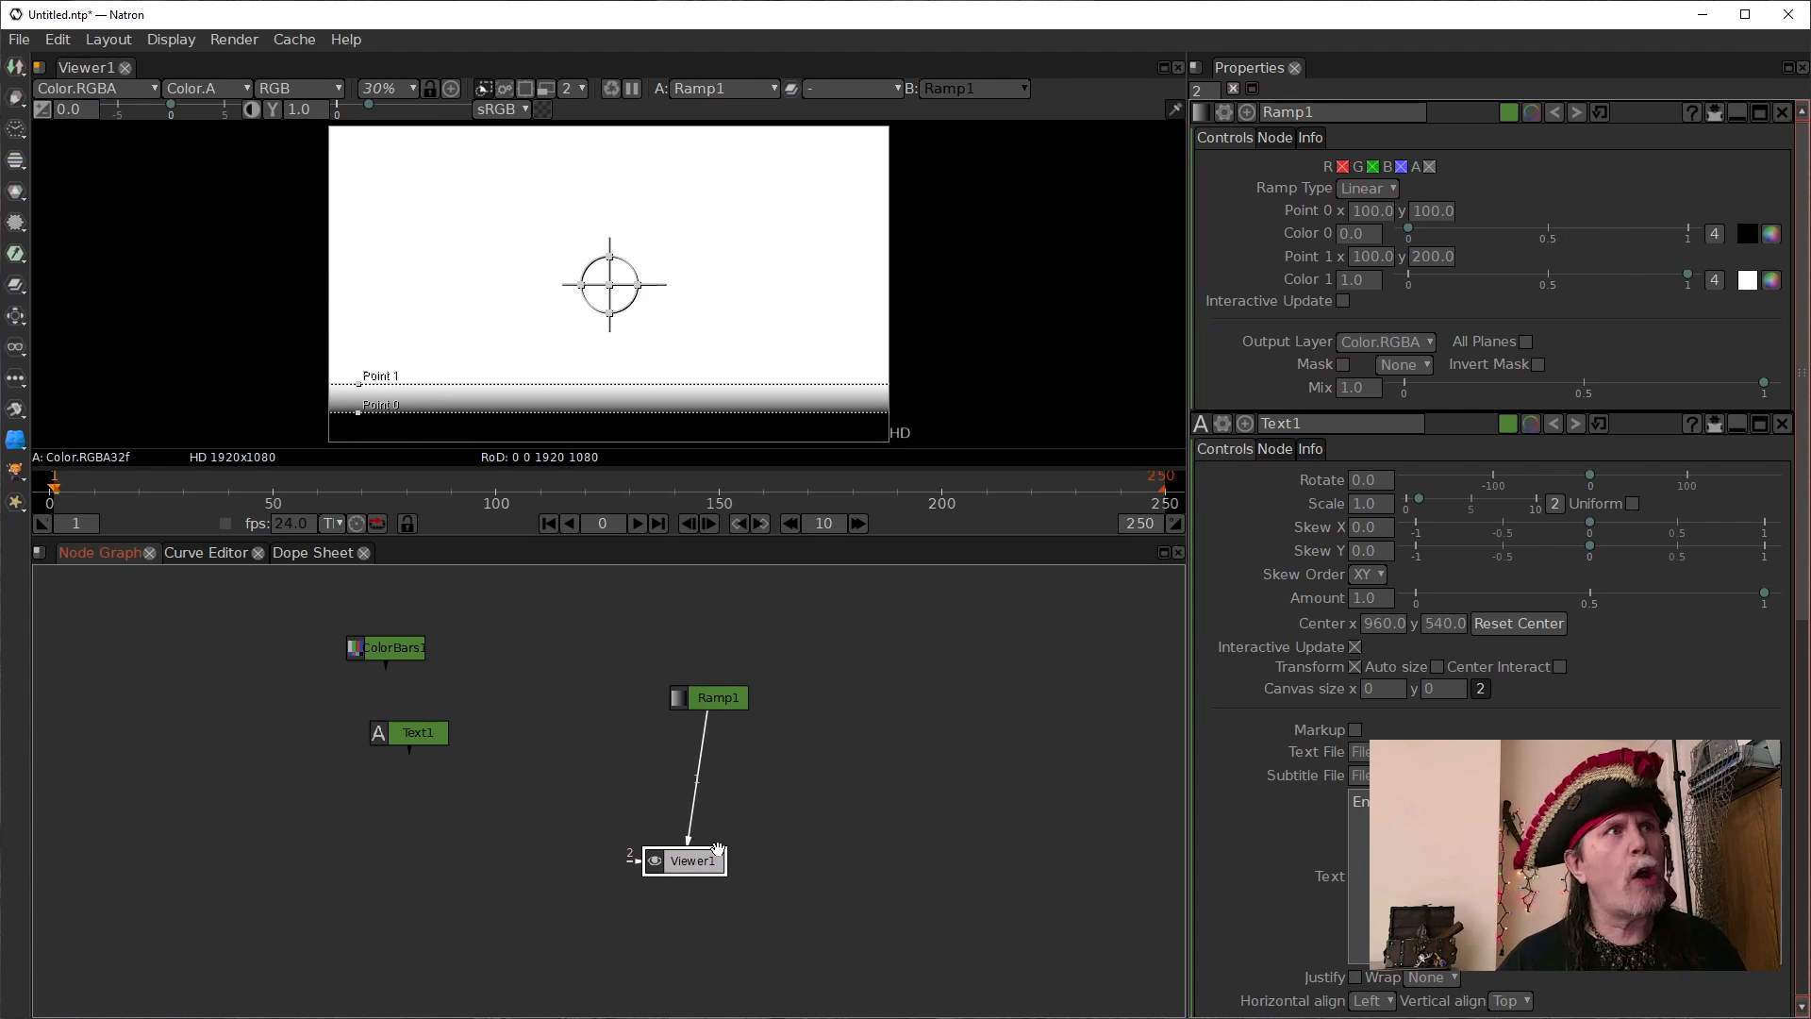
left_click_drag(745, 698, 722, 698)
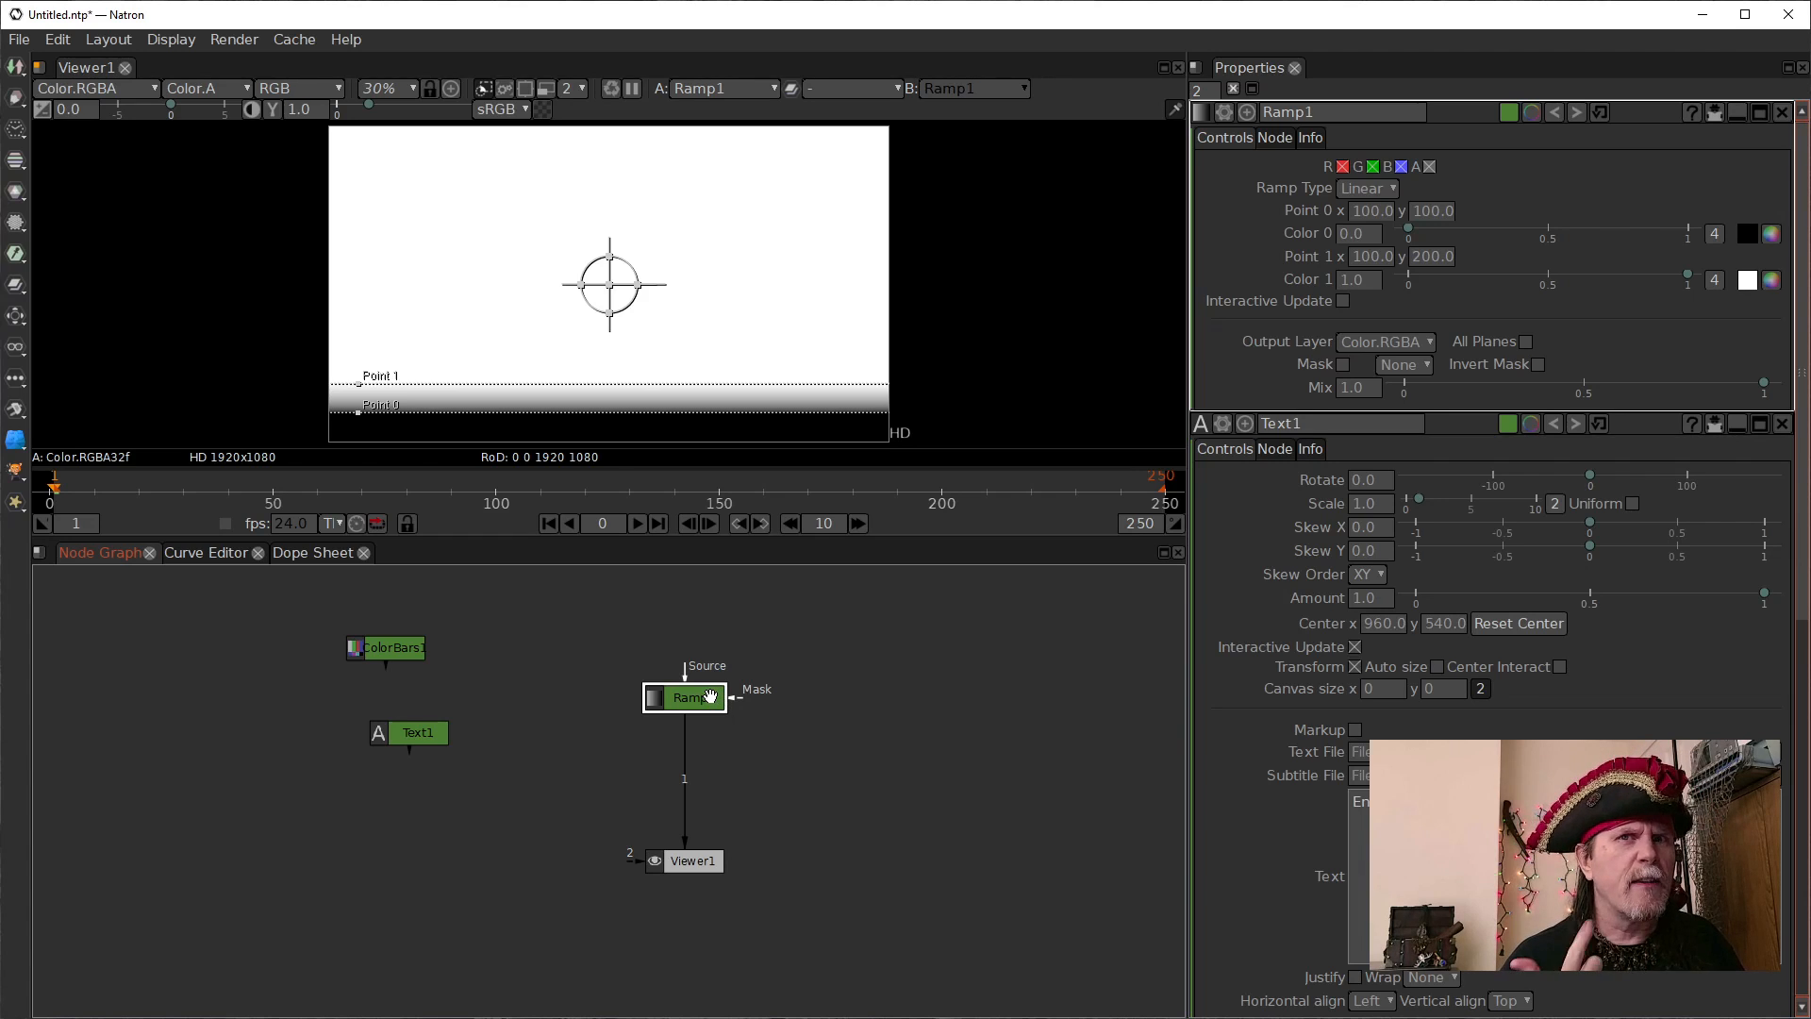
Insert a Transform node between Ramp1 and Viewer1 and set its Translate x to -100
key("Tab")
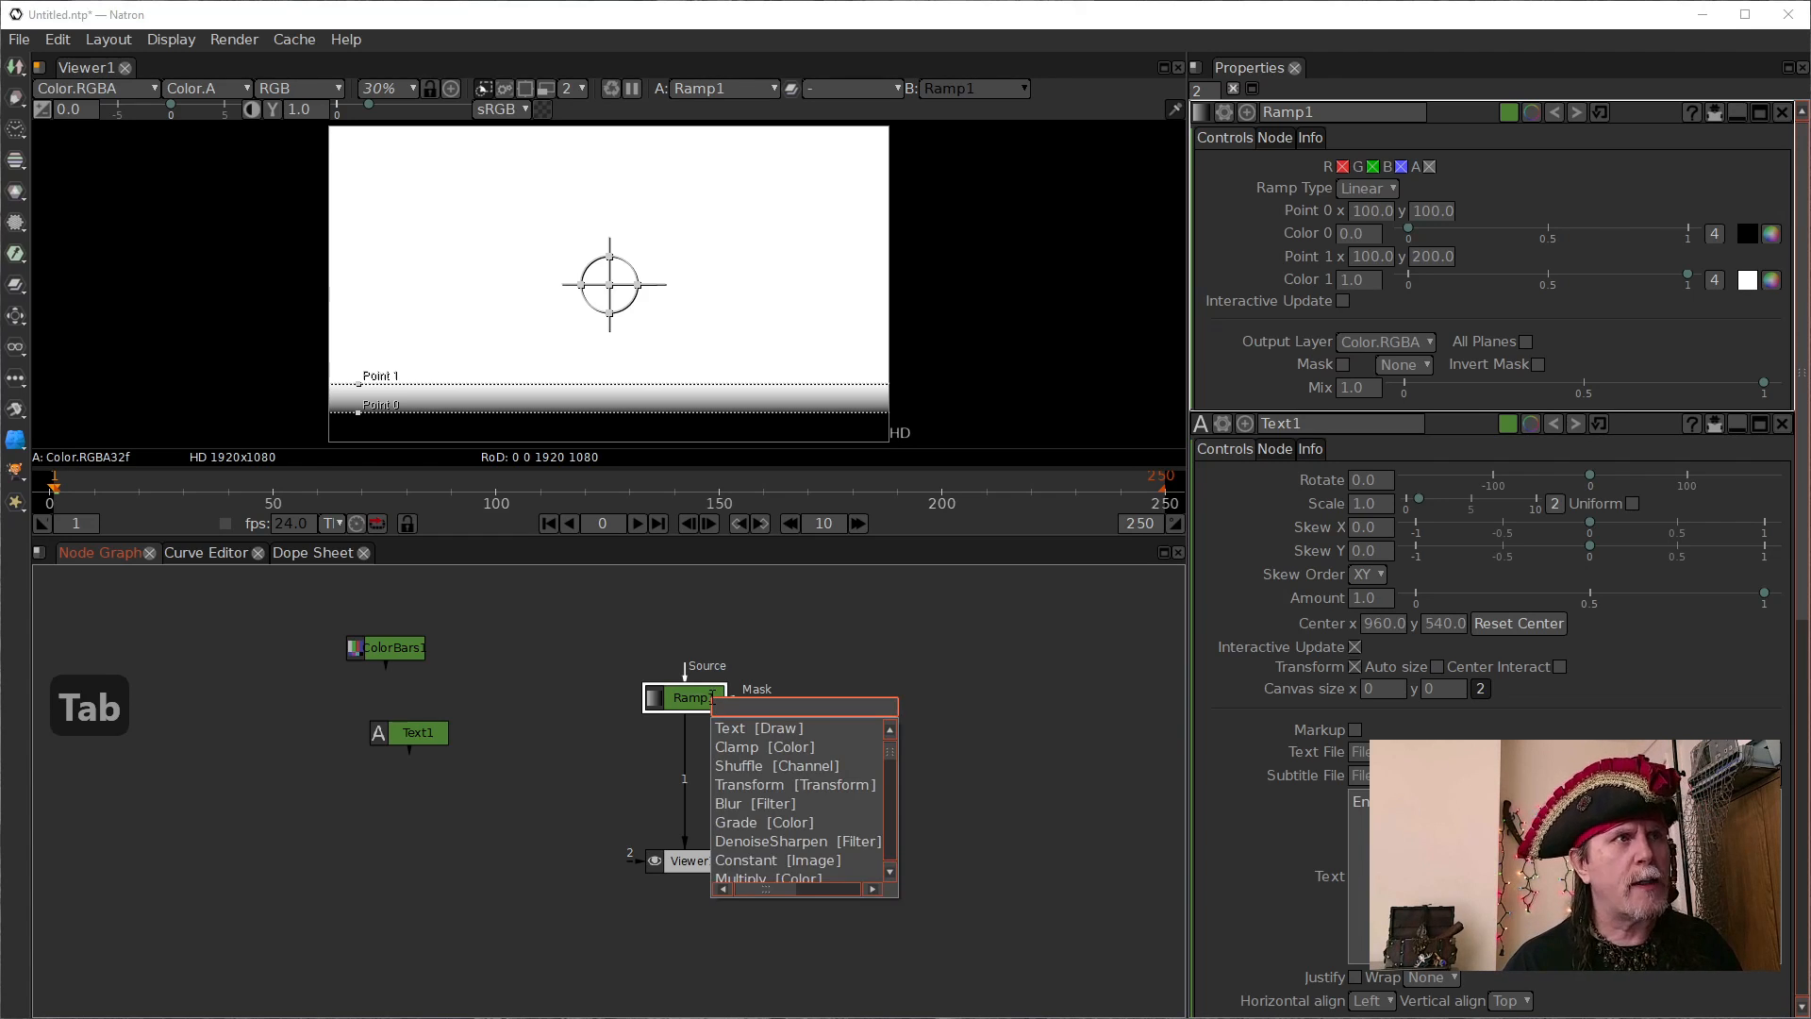
key("Escape")
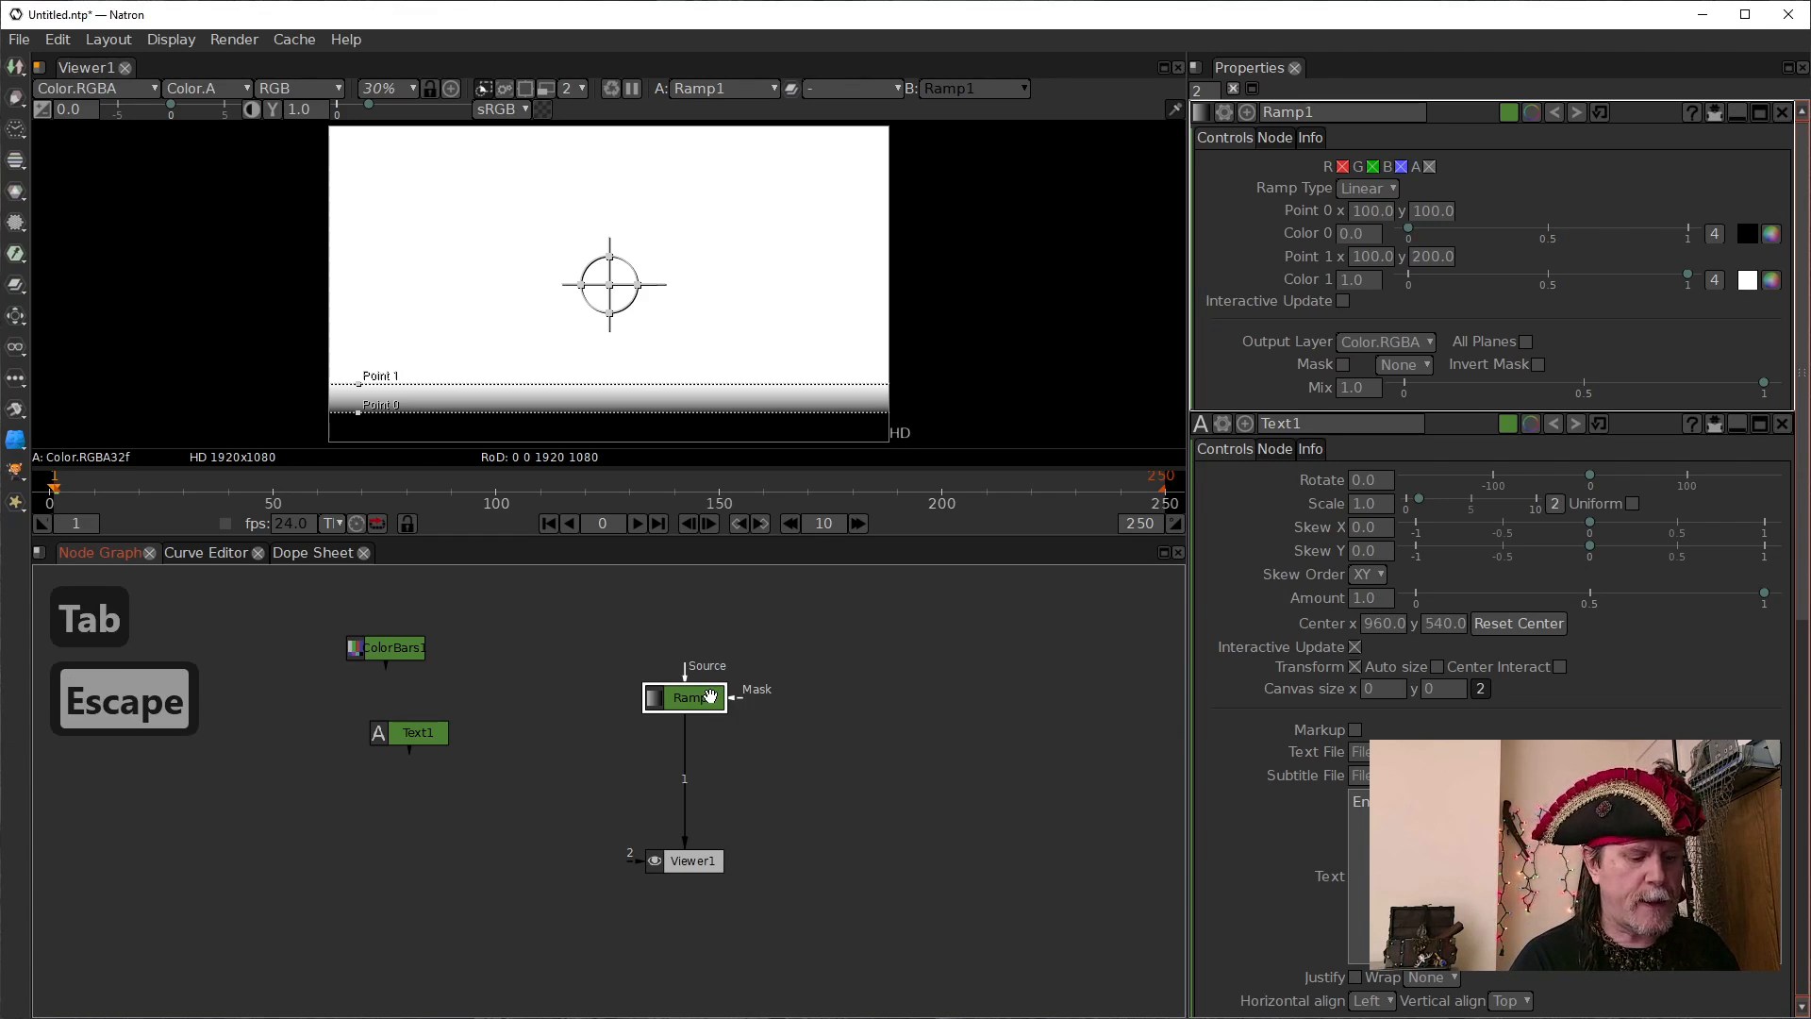
key("t")
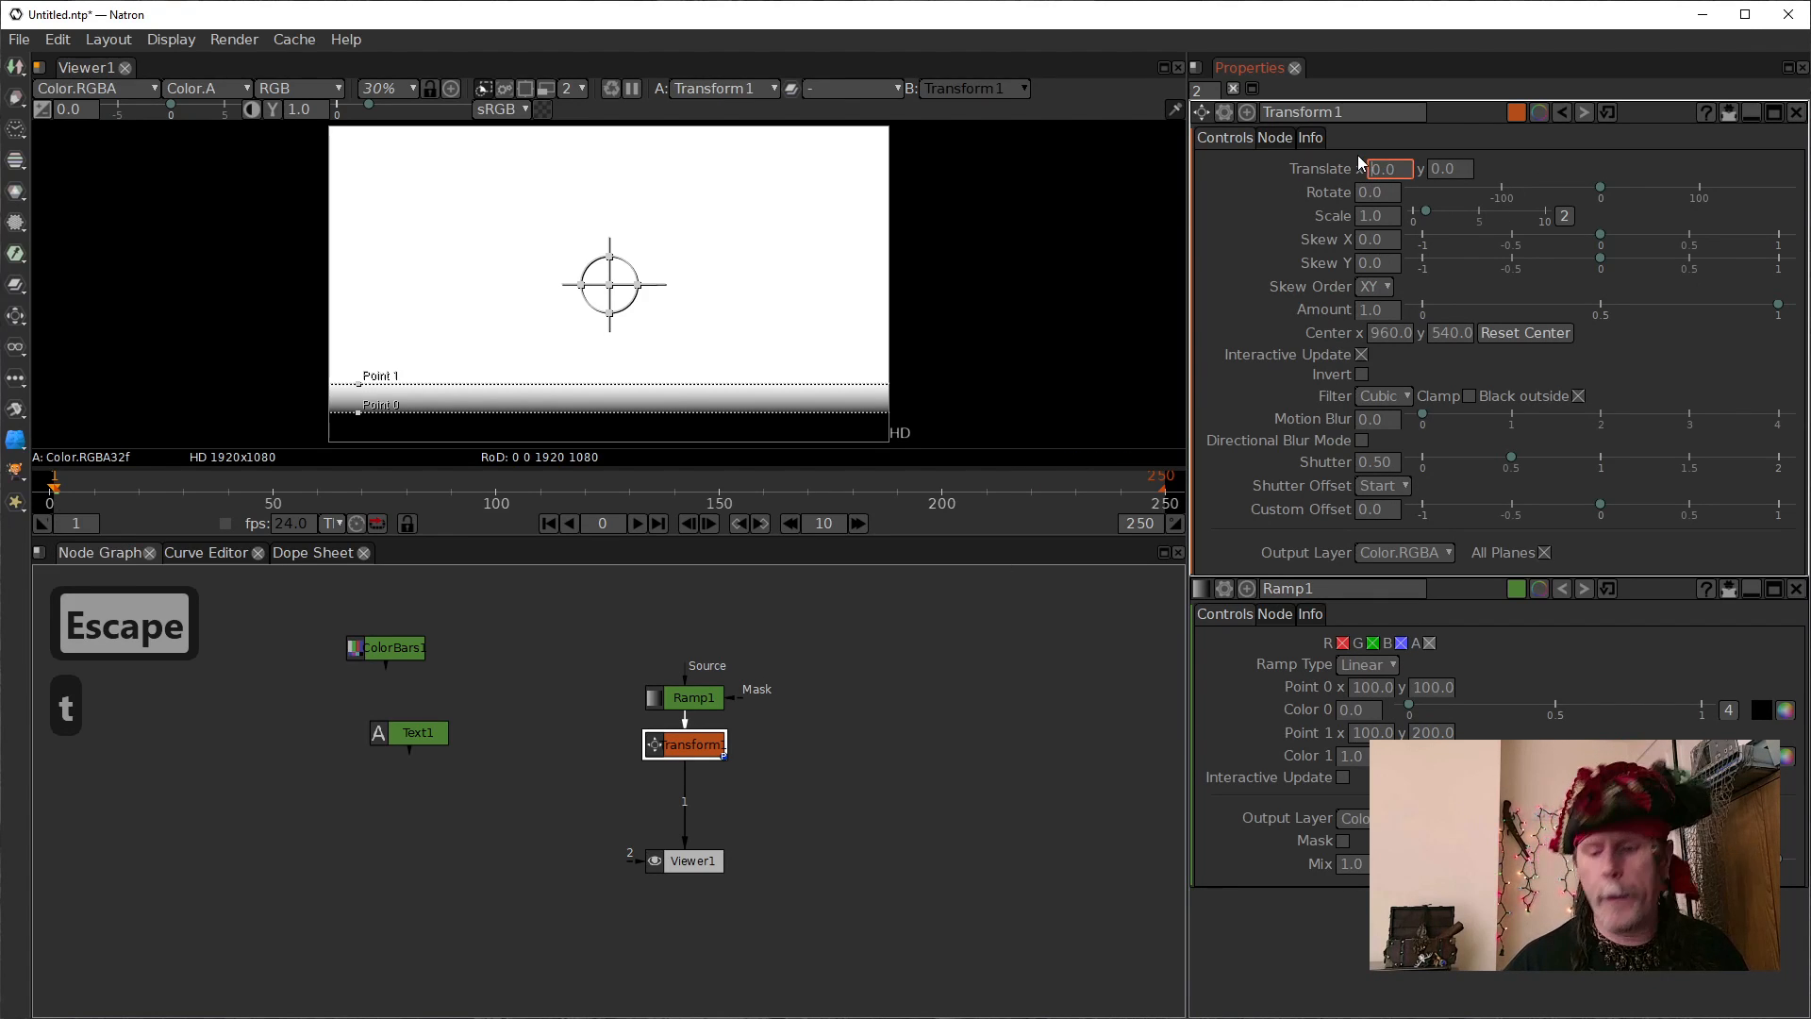
type("-")
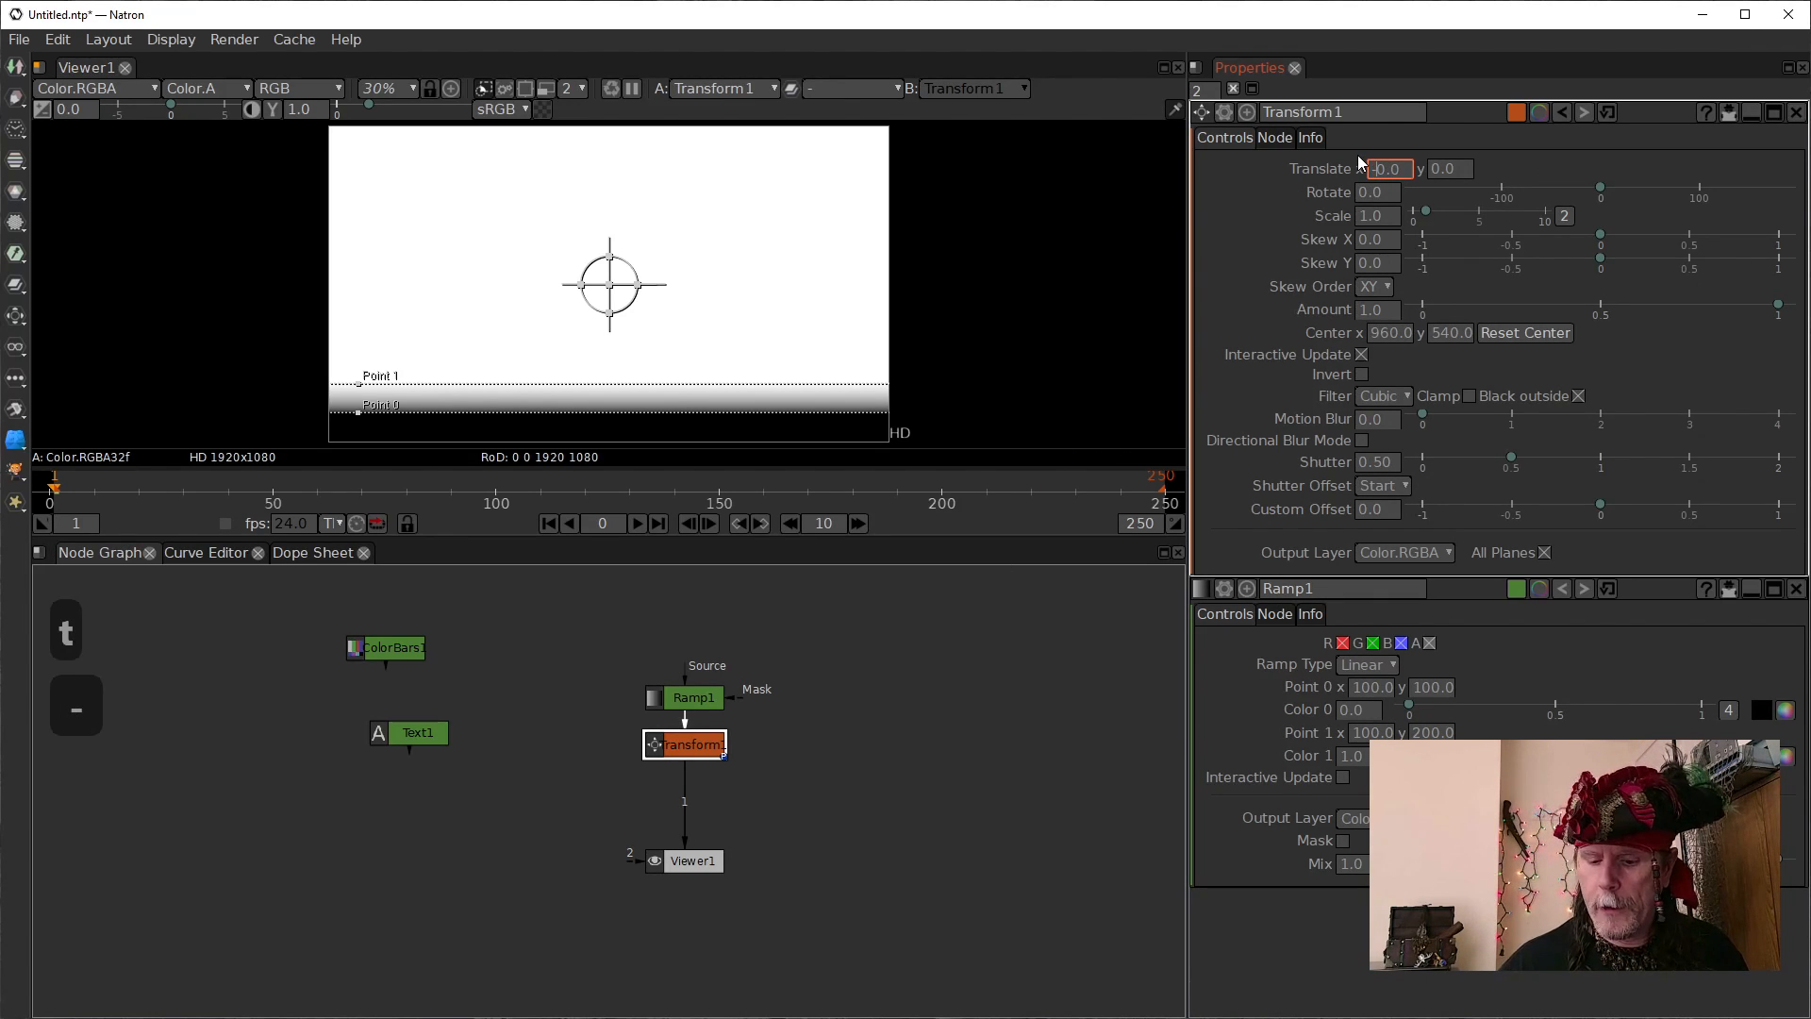
type("10")
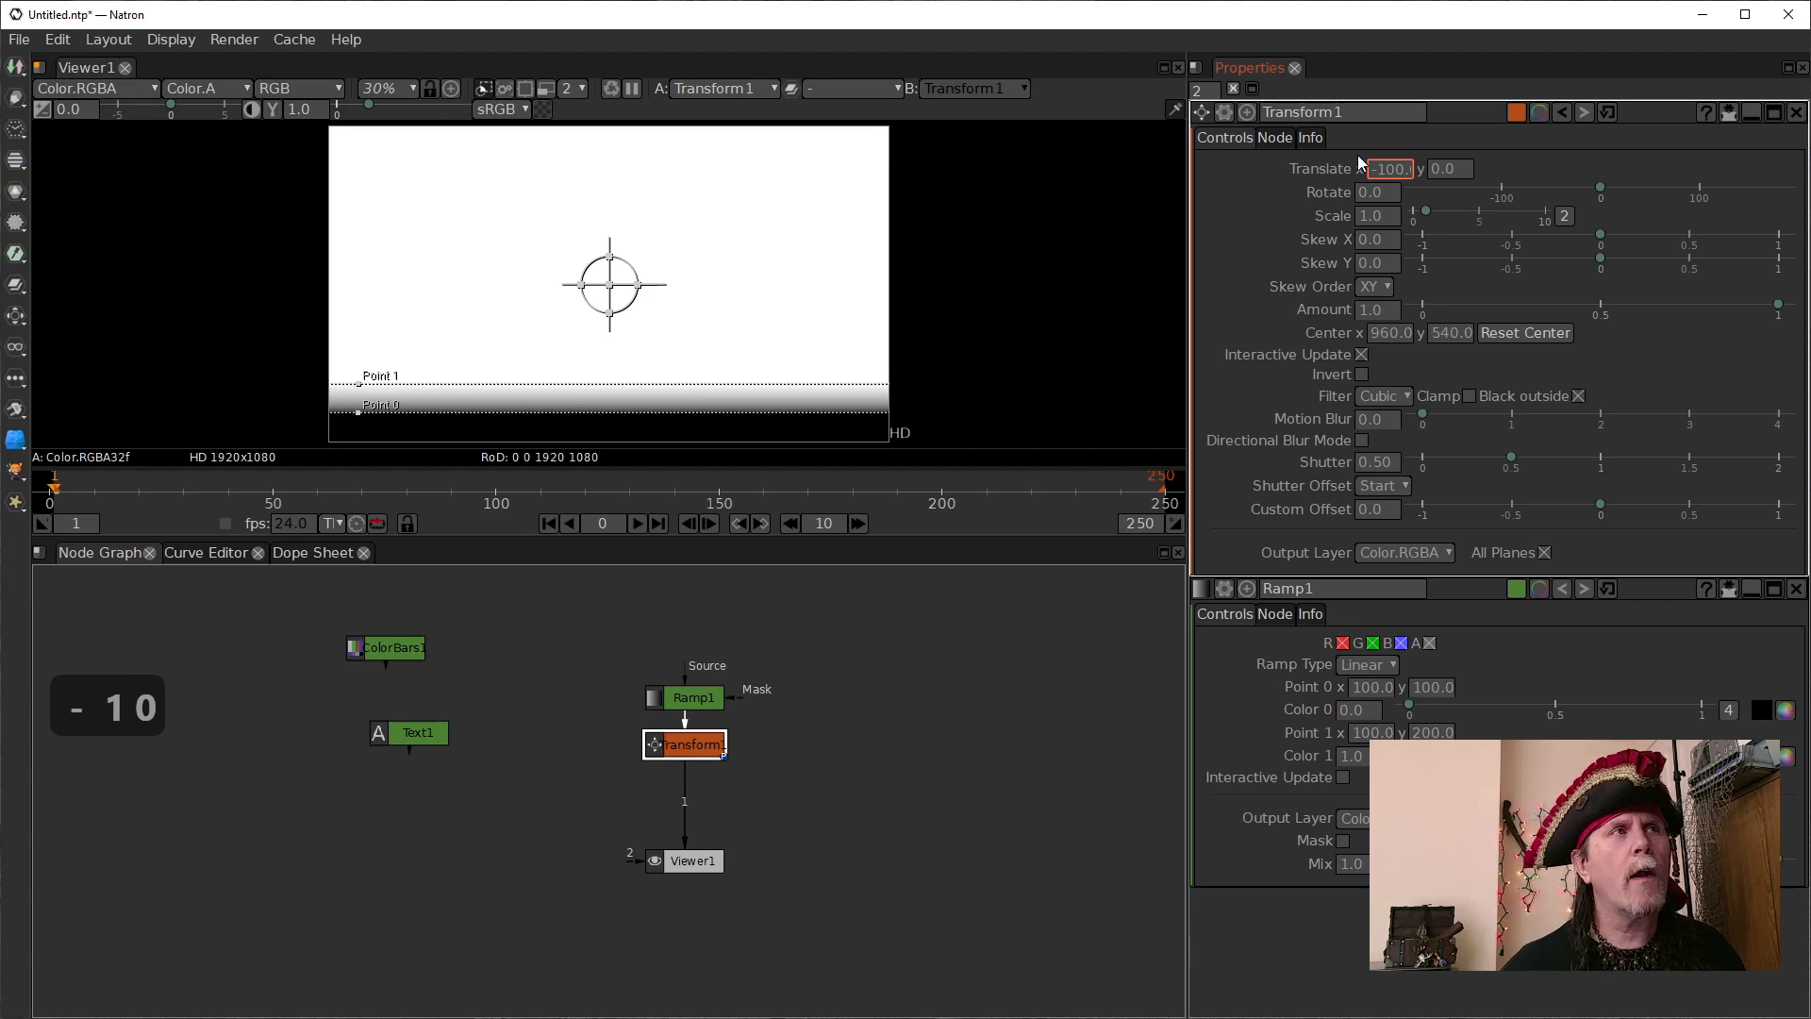
key("Return")
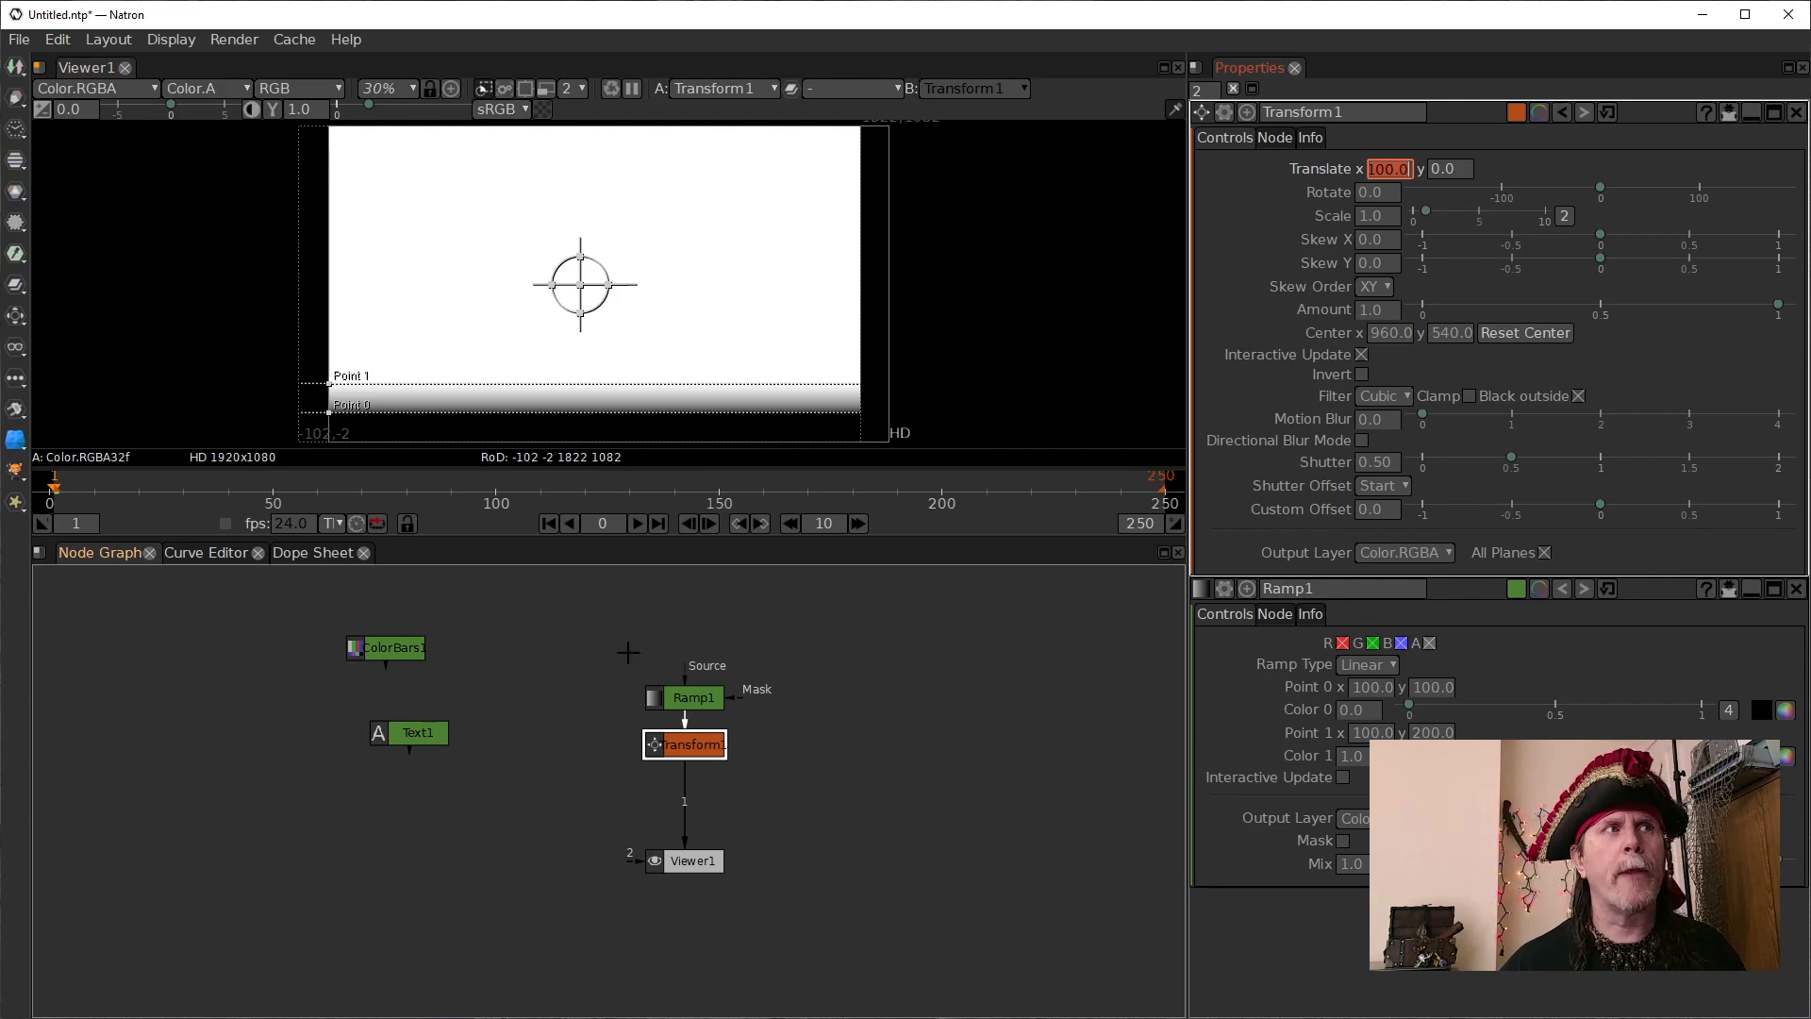
Delete the Transform node below Ramp1
left_click_drag(696, 744, 695, 777)
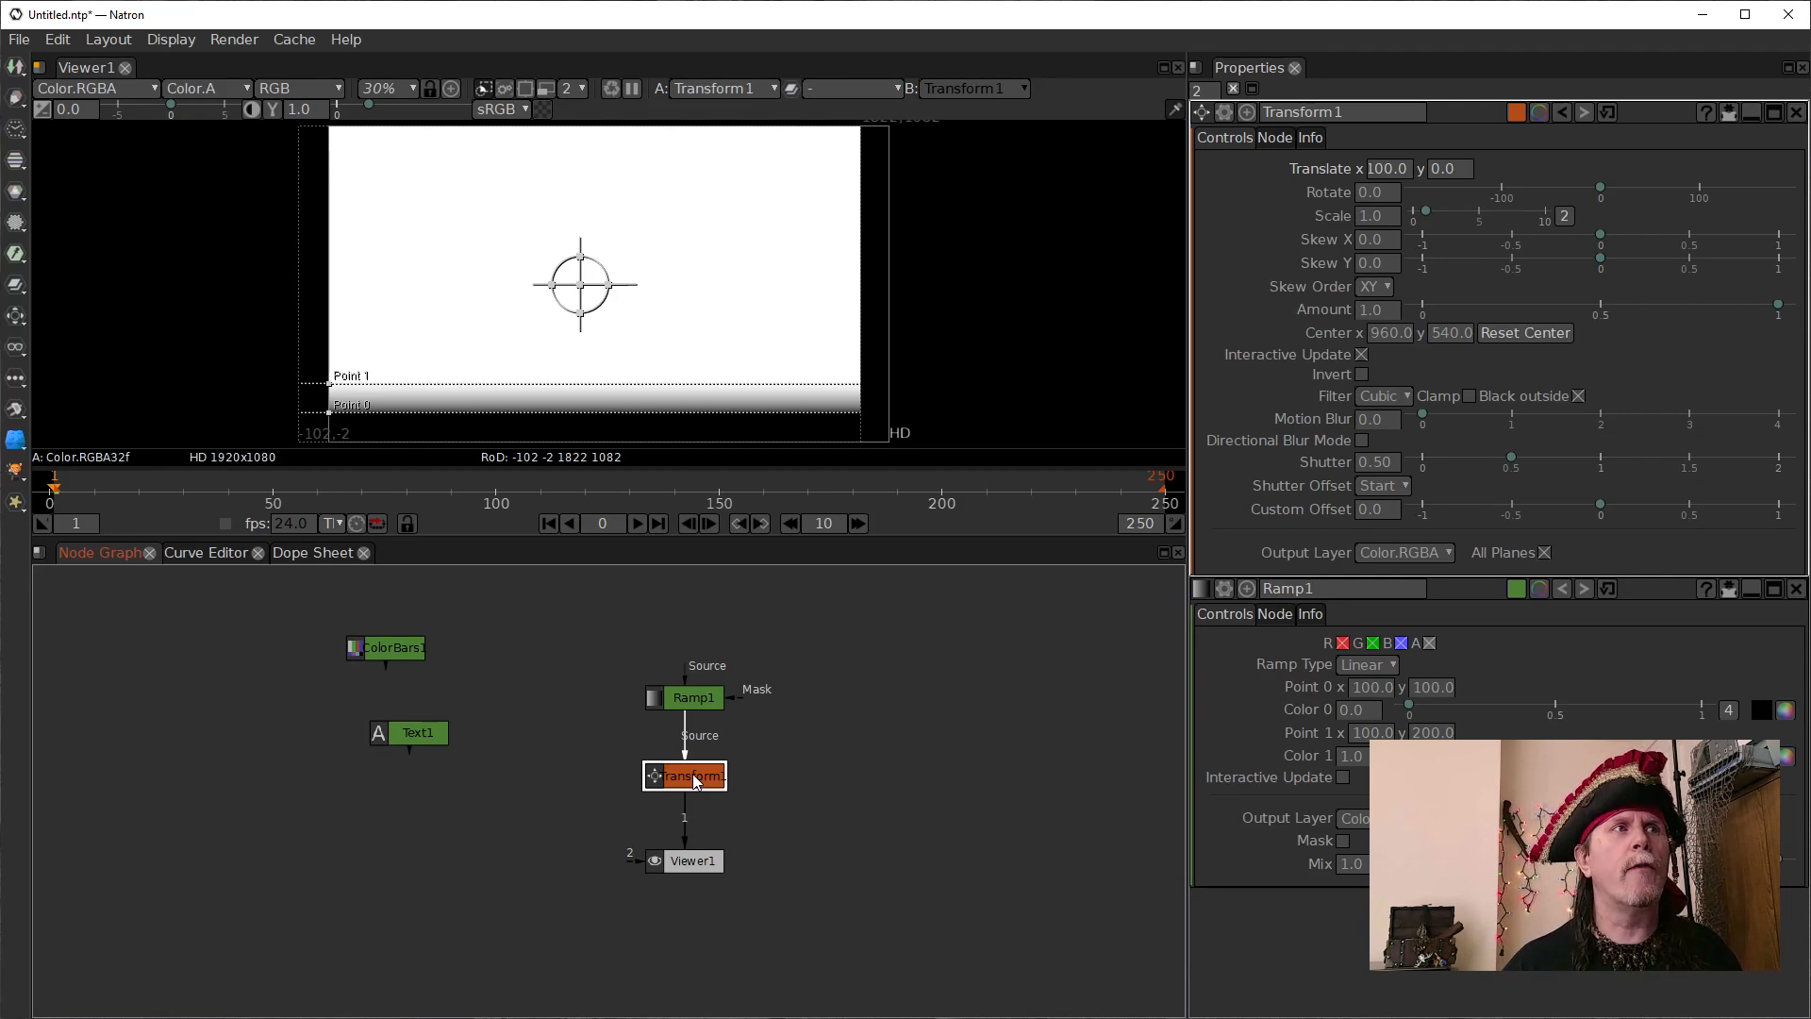
key("Delete")
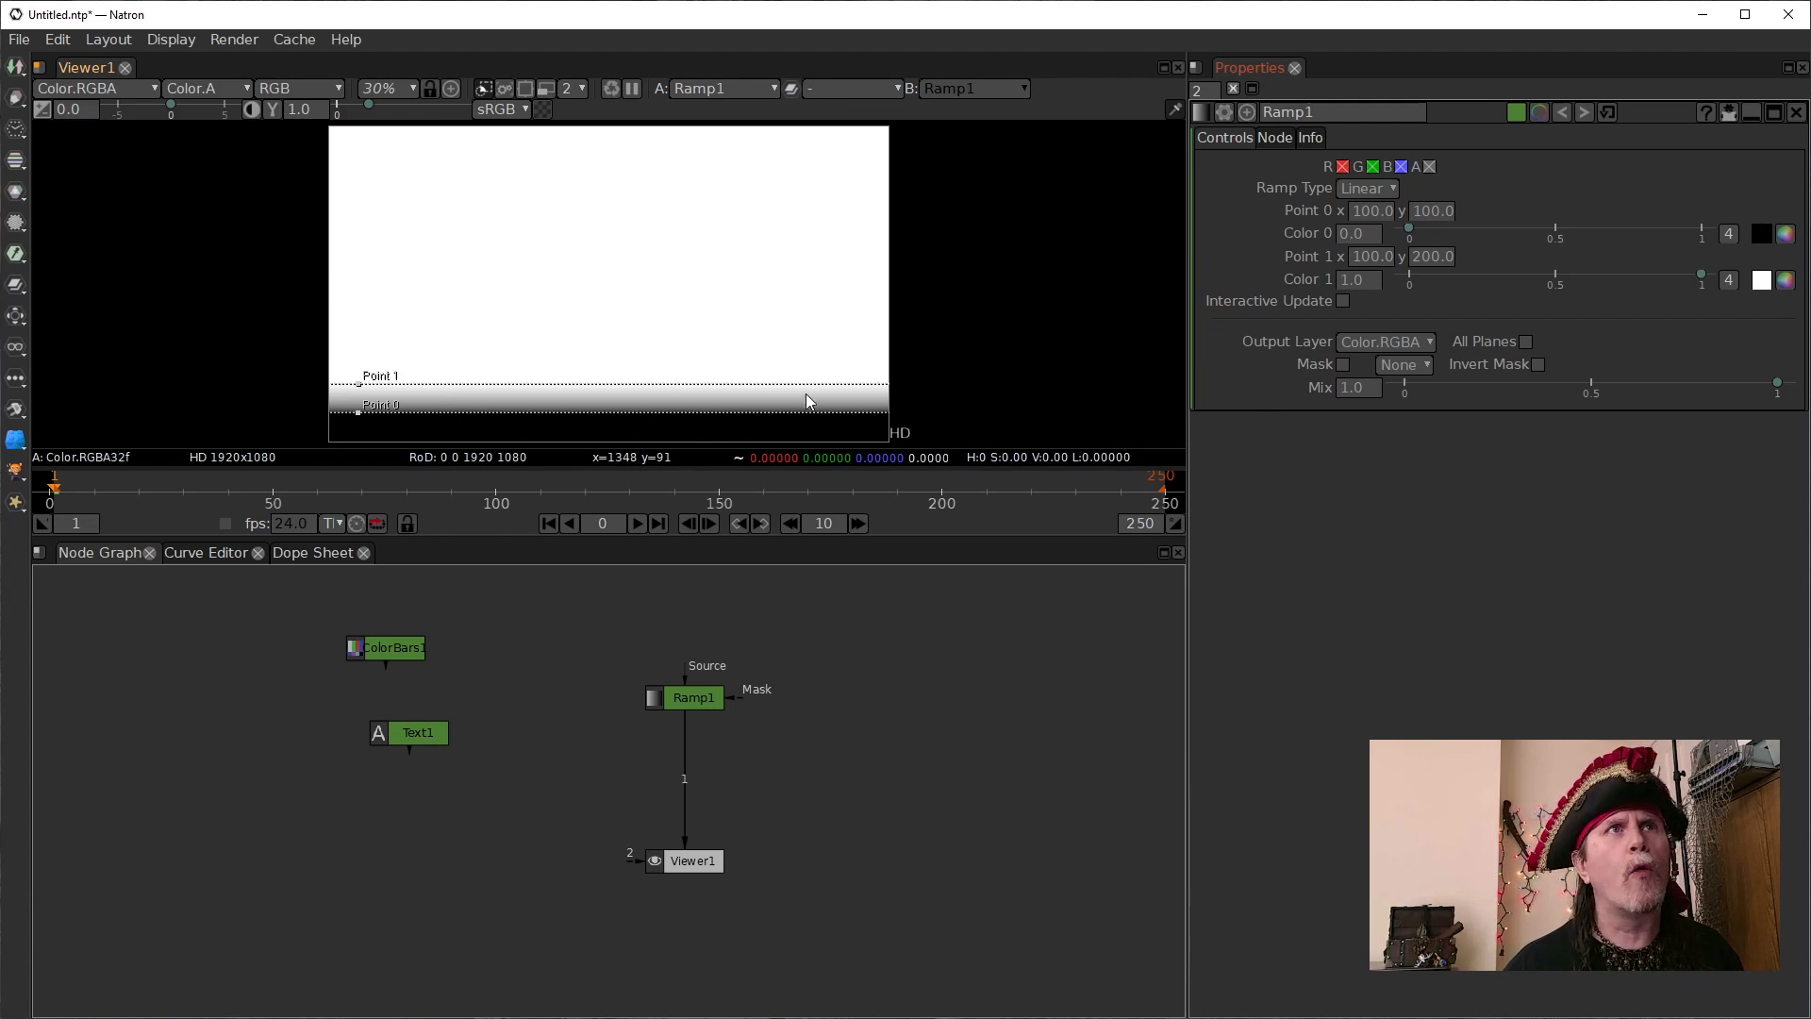
Link Ramp1's Point 1 x to its Point 0 x, and lower Point 0 x to about -3050
left_click_drag(1365, 212, 1367, 256)
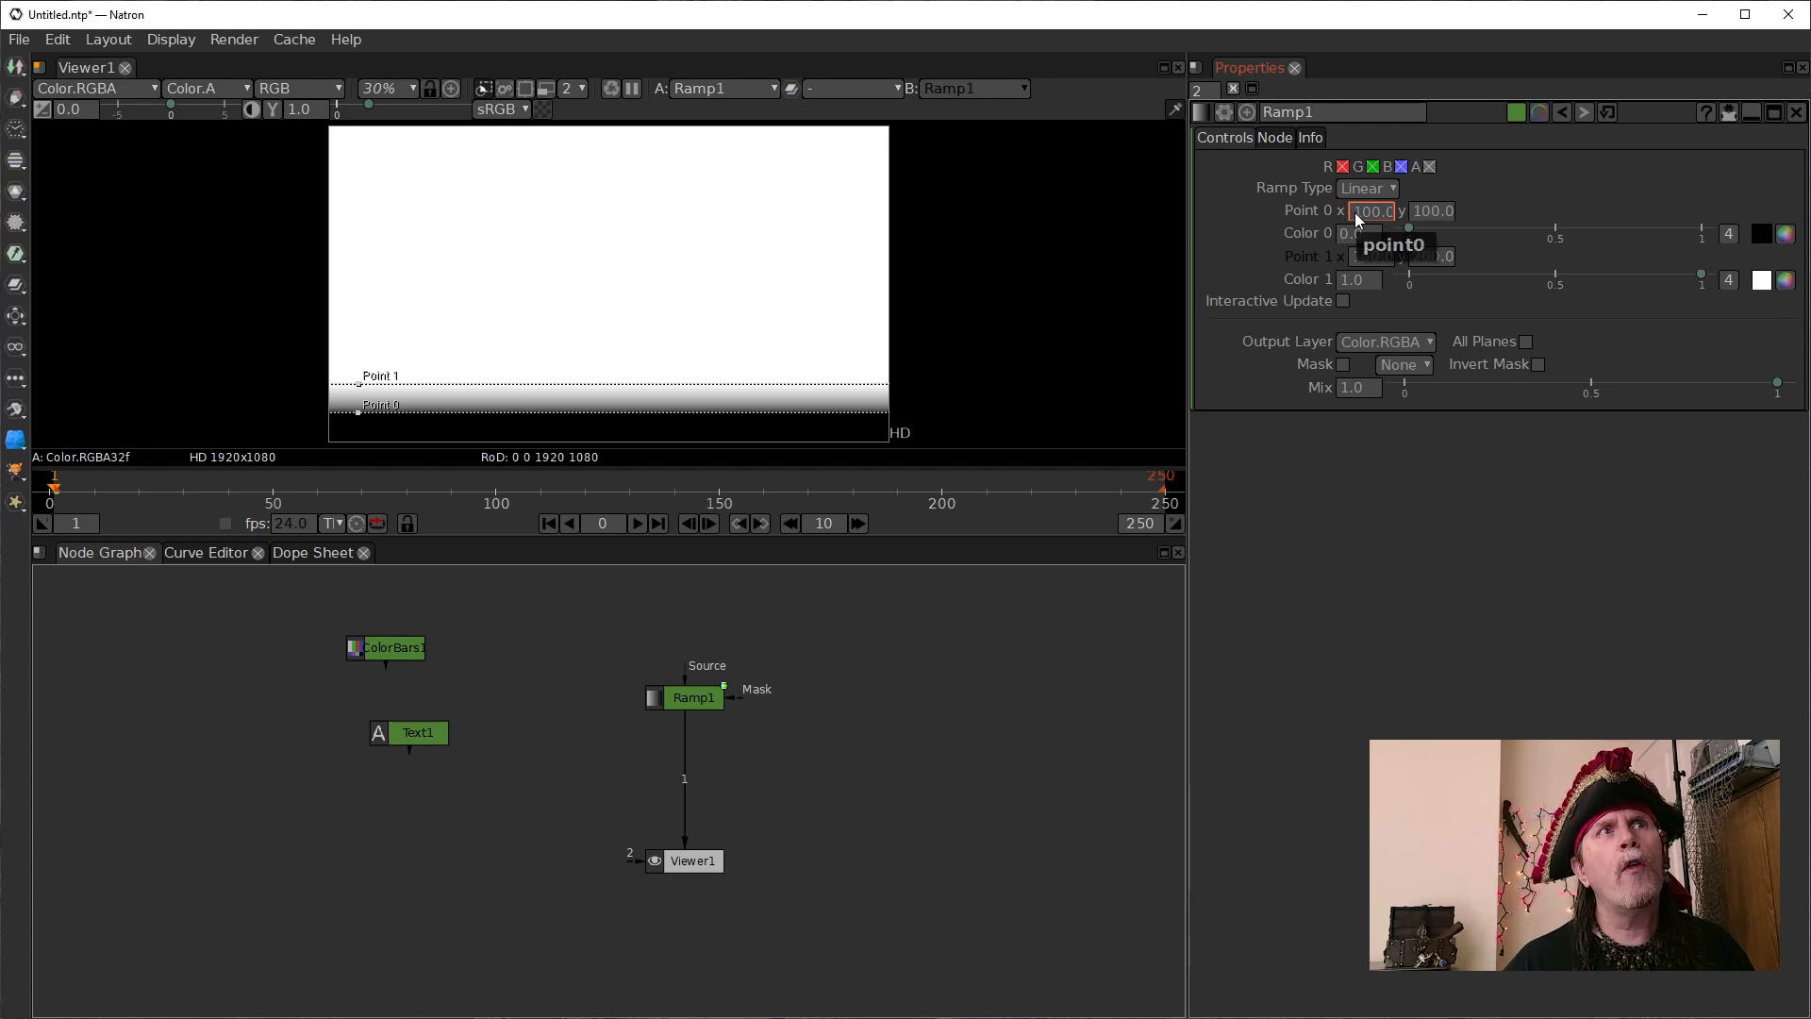
scroll(1354, 212, "down", 1)
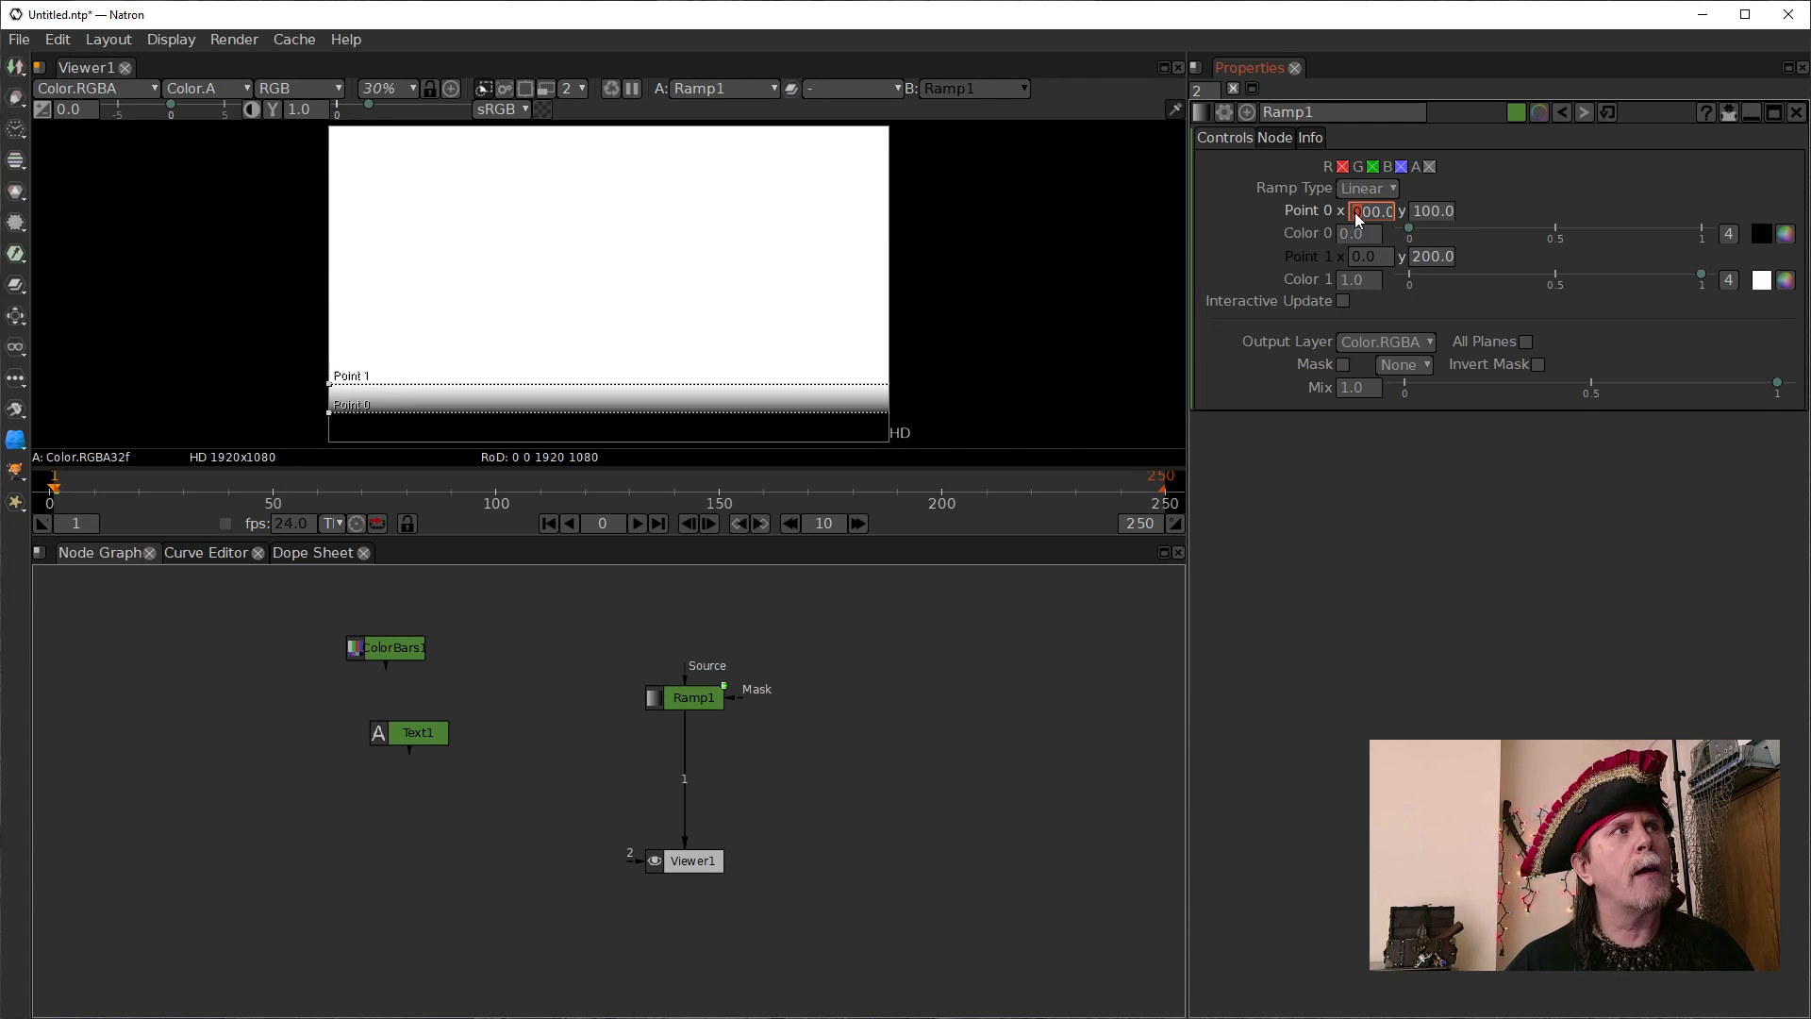
scroll(1354, 212, "down", 1)
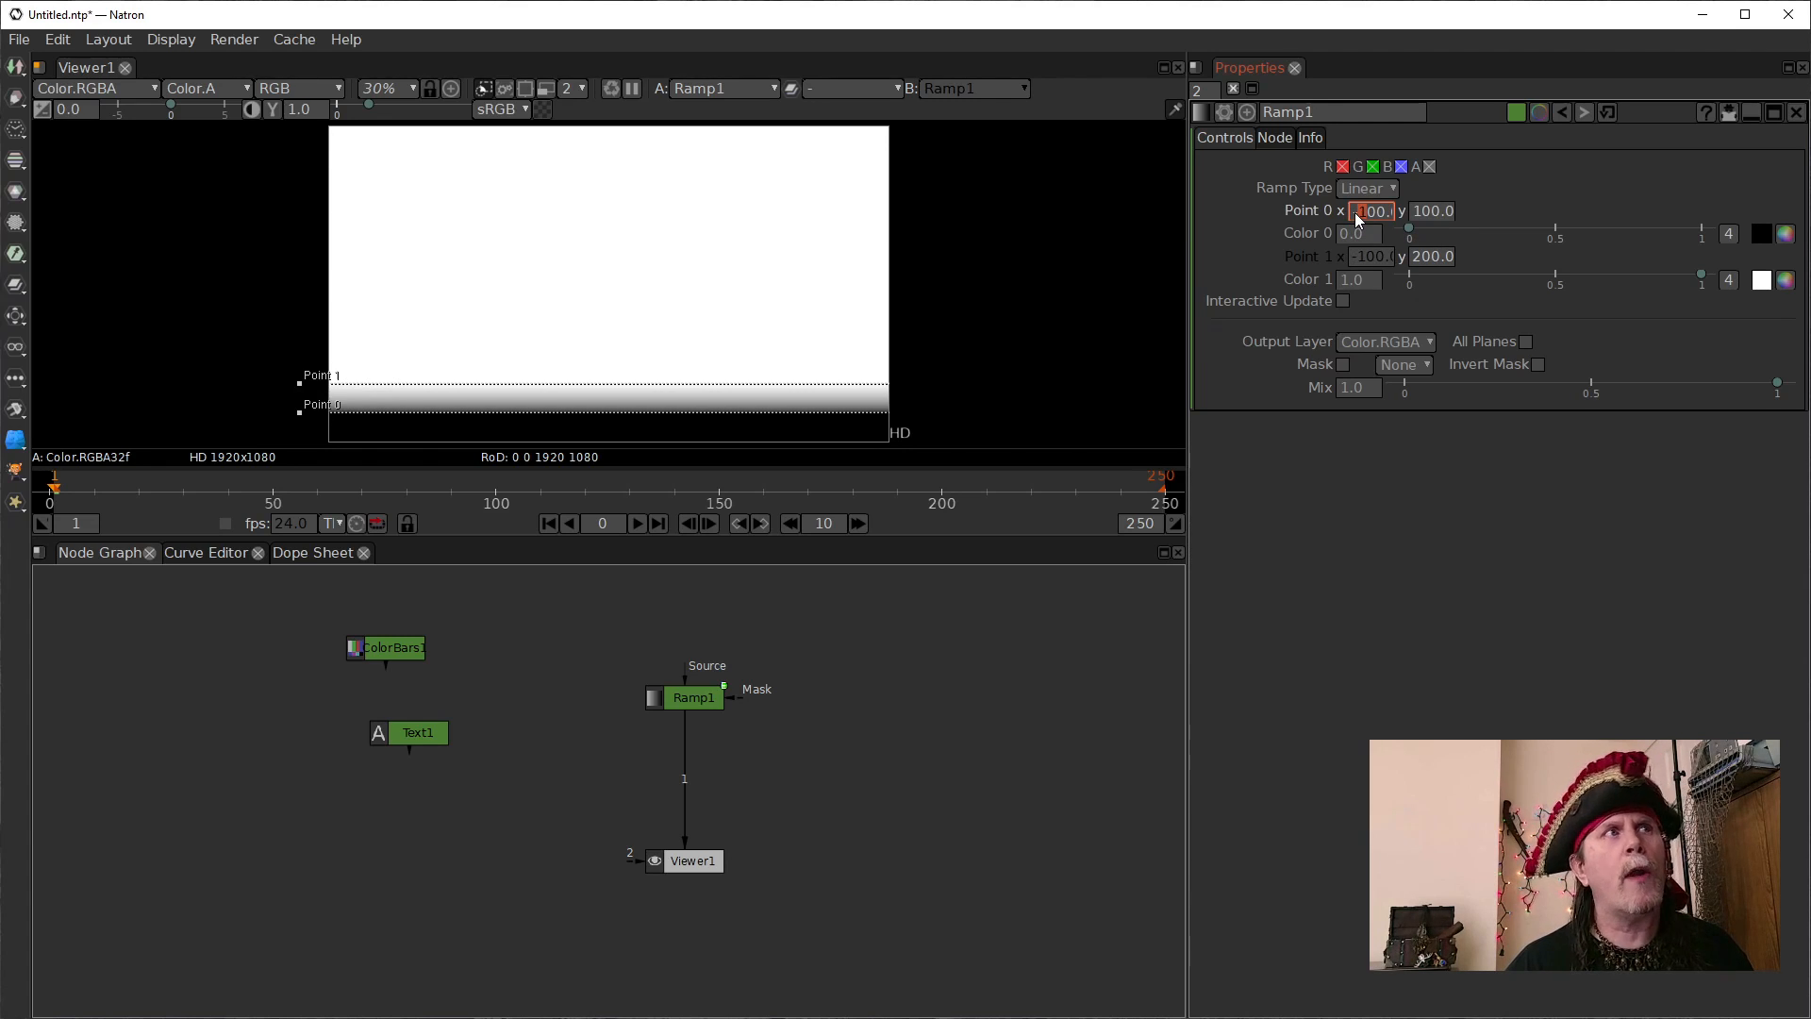
scroll(1354, 212, "down", 10)
scroll(1354, 213, "down", 2)
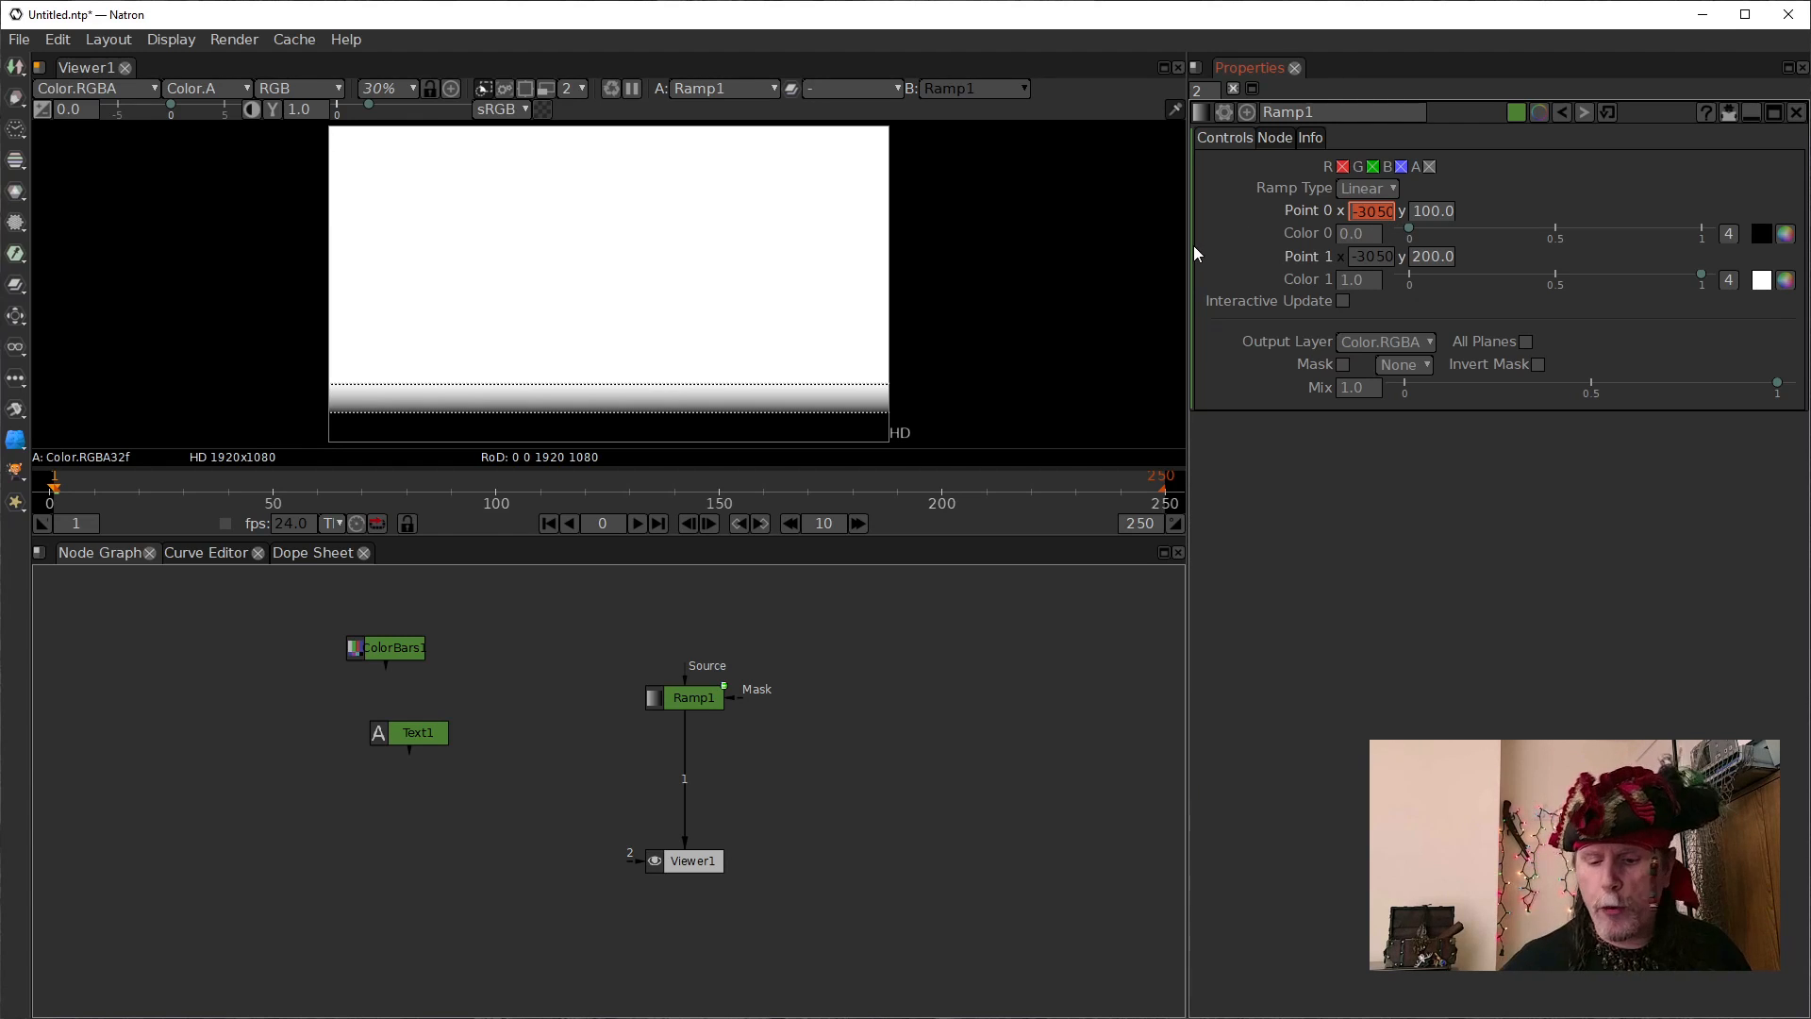
Set Ramp1's Point 0 x to an enormous number, a 1 followed by about 30 zeros
type("10")
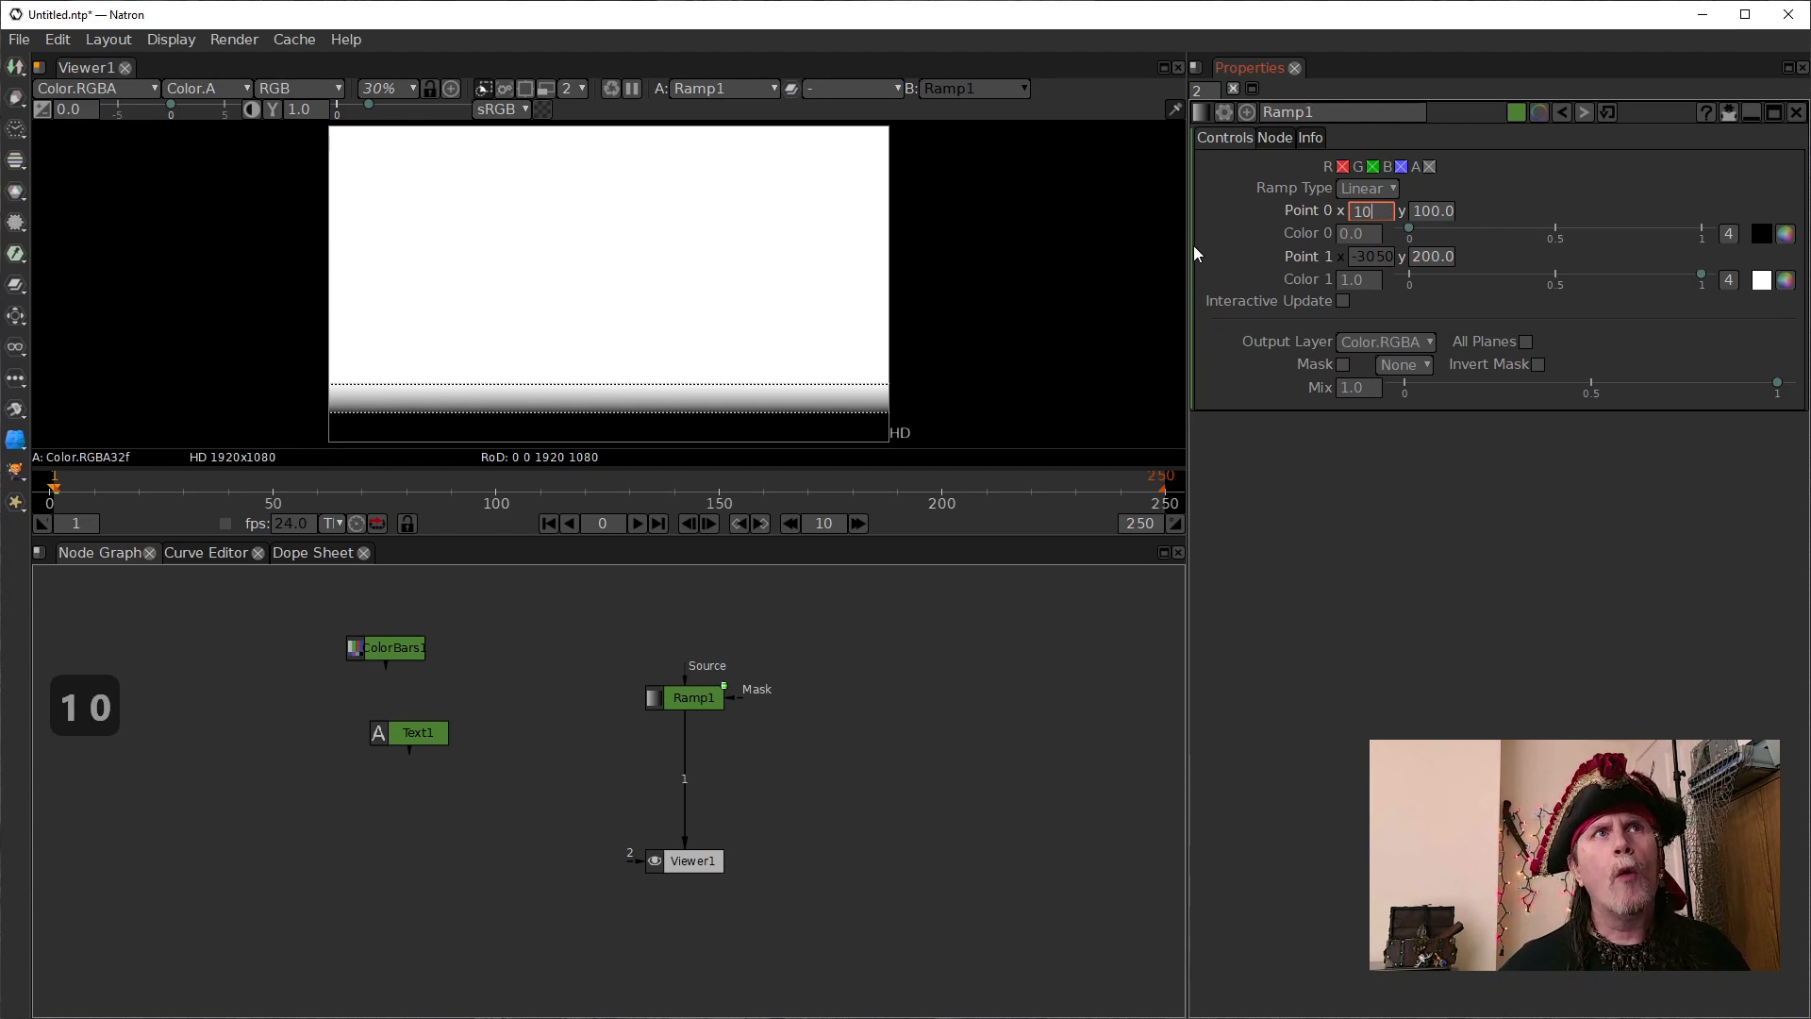
type("0000")
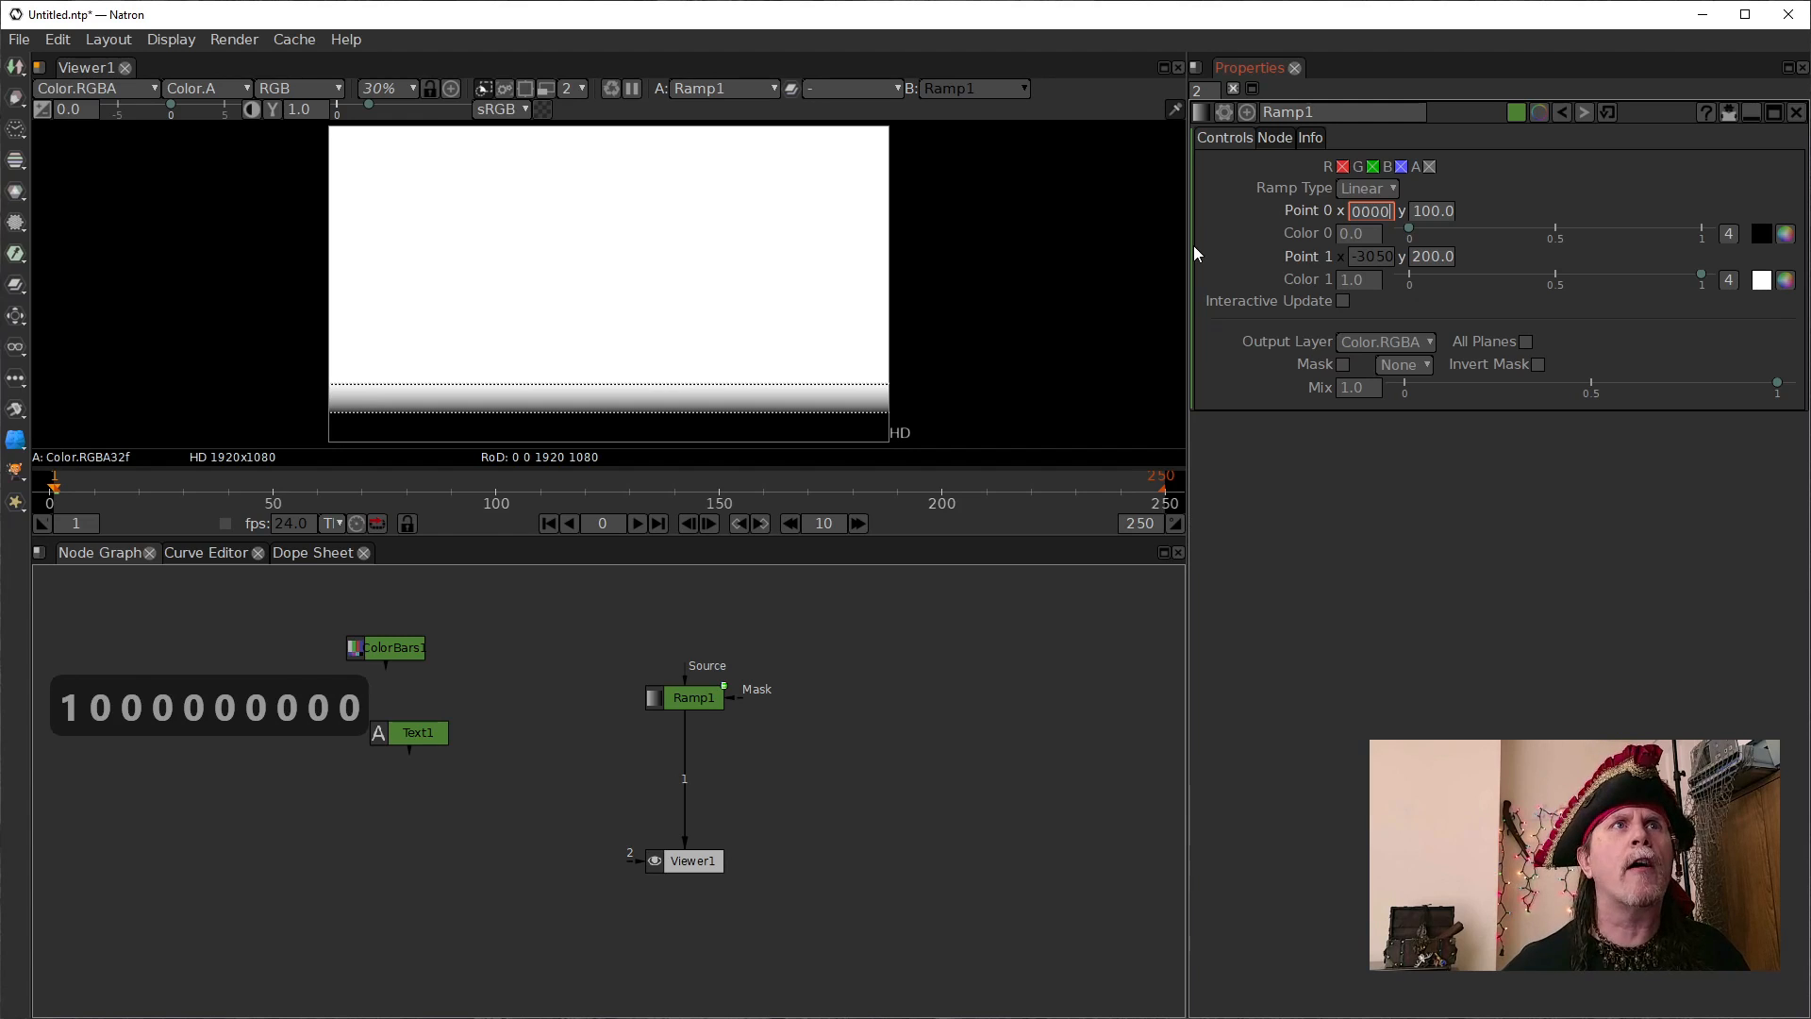
type("000000000000")
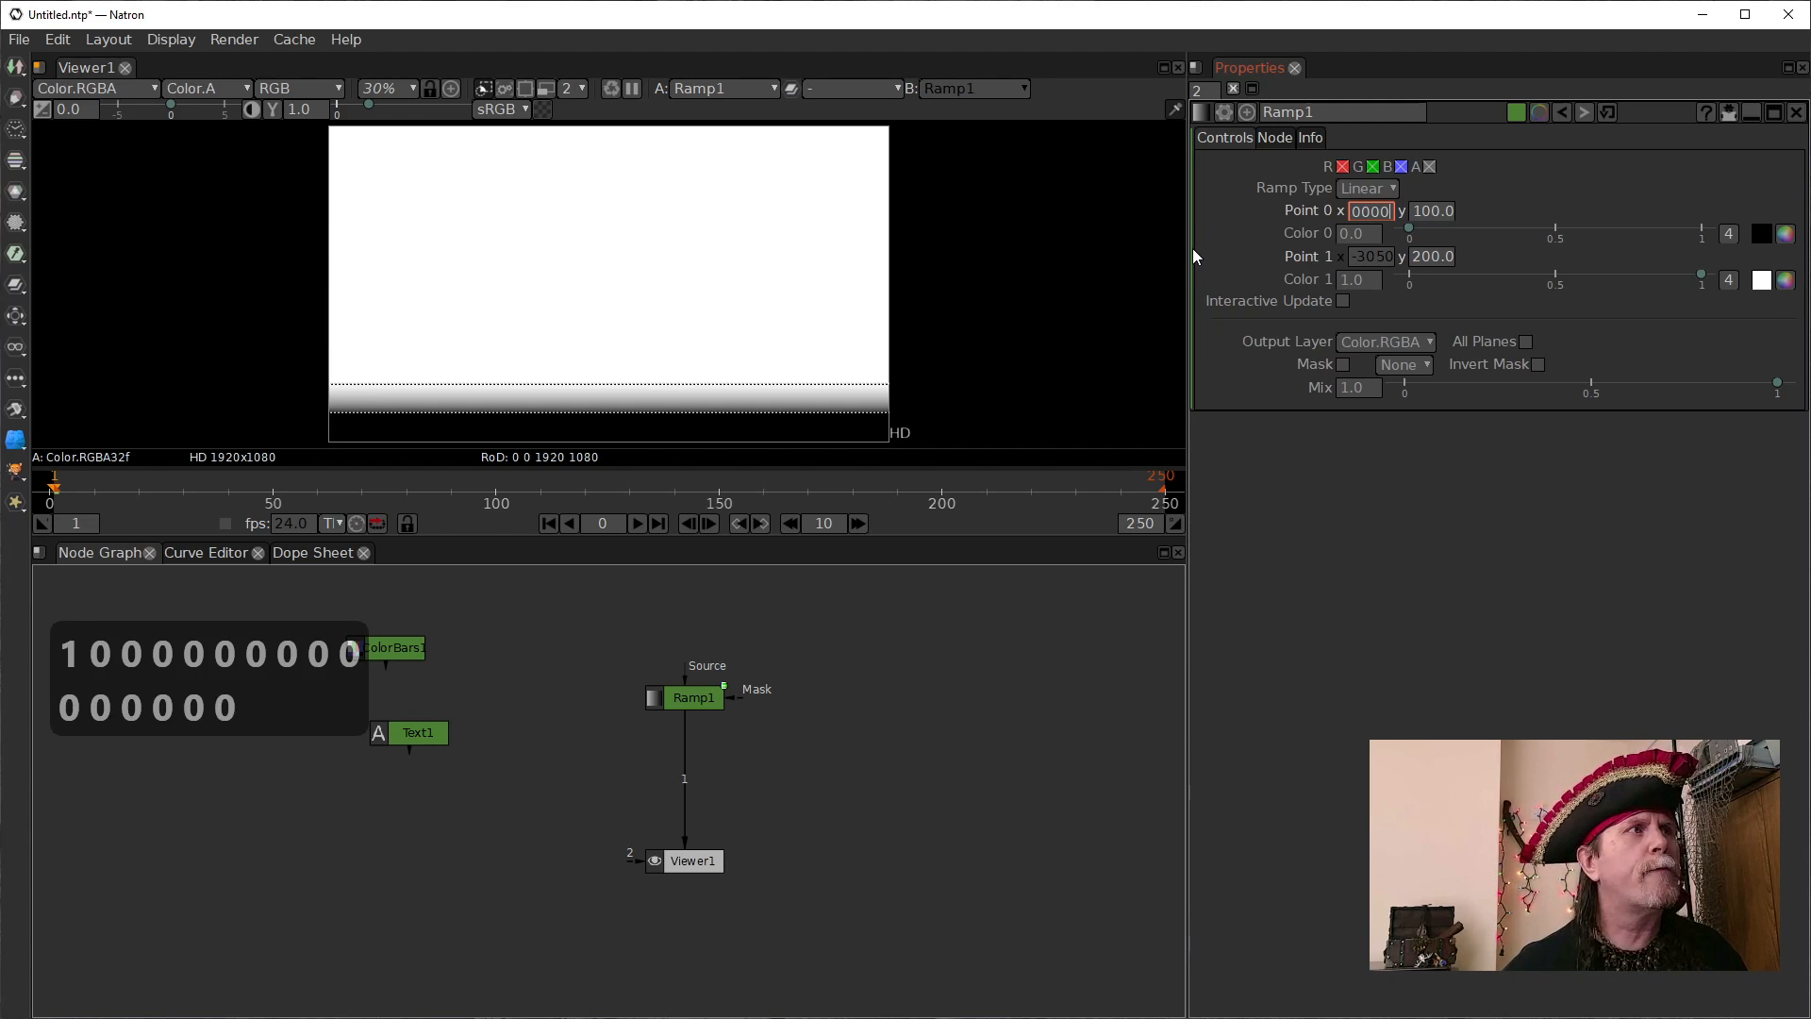
type("000")
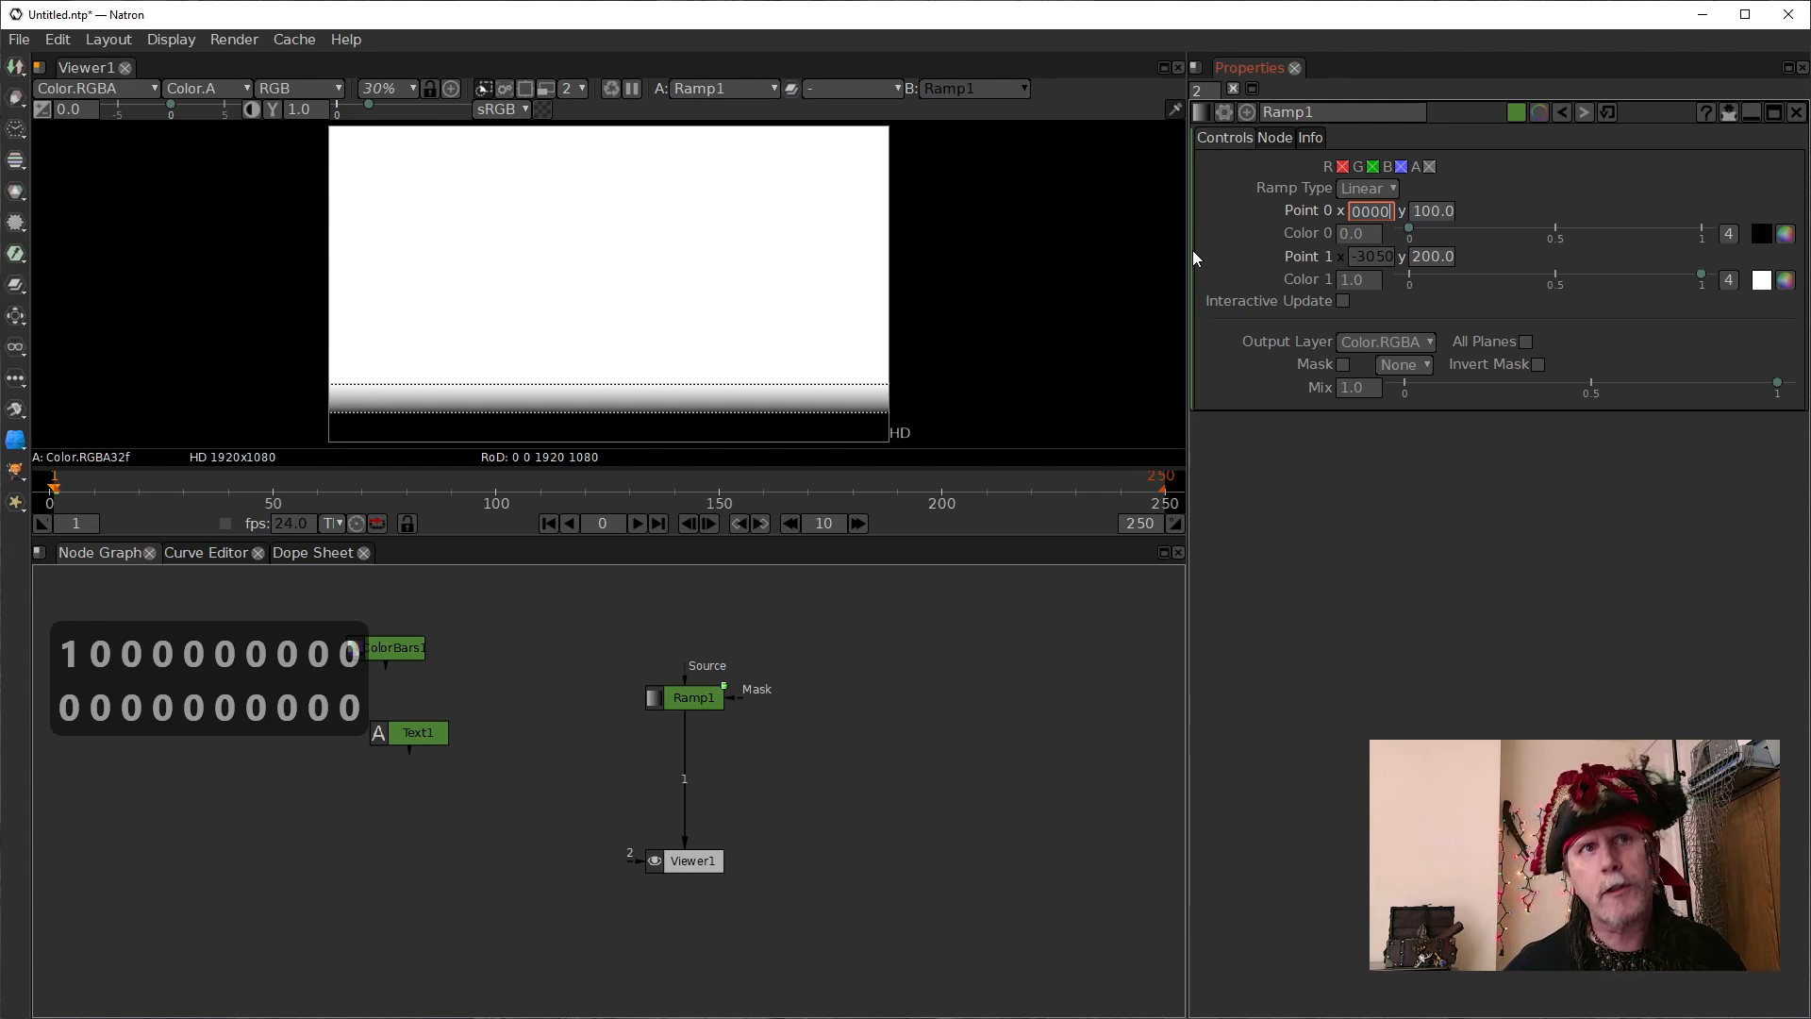
type("00000")
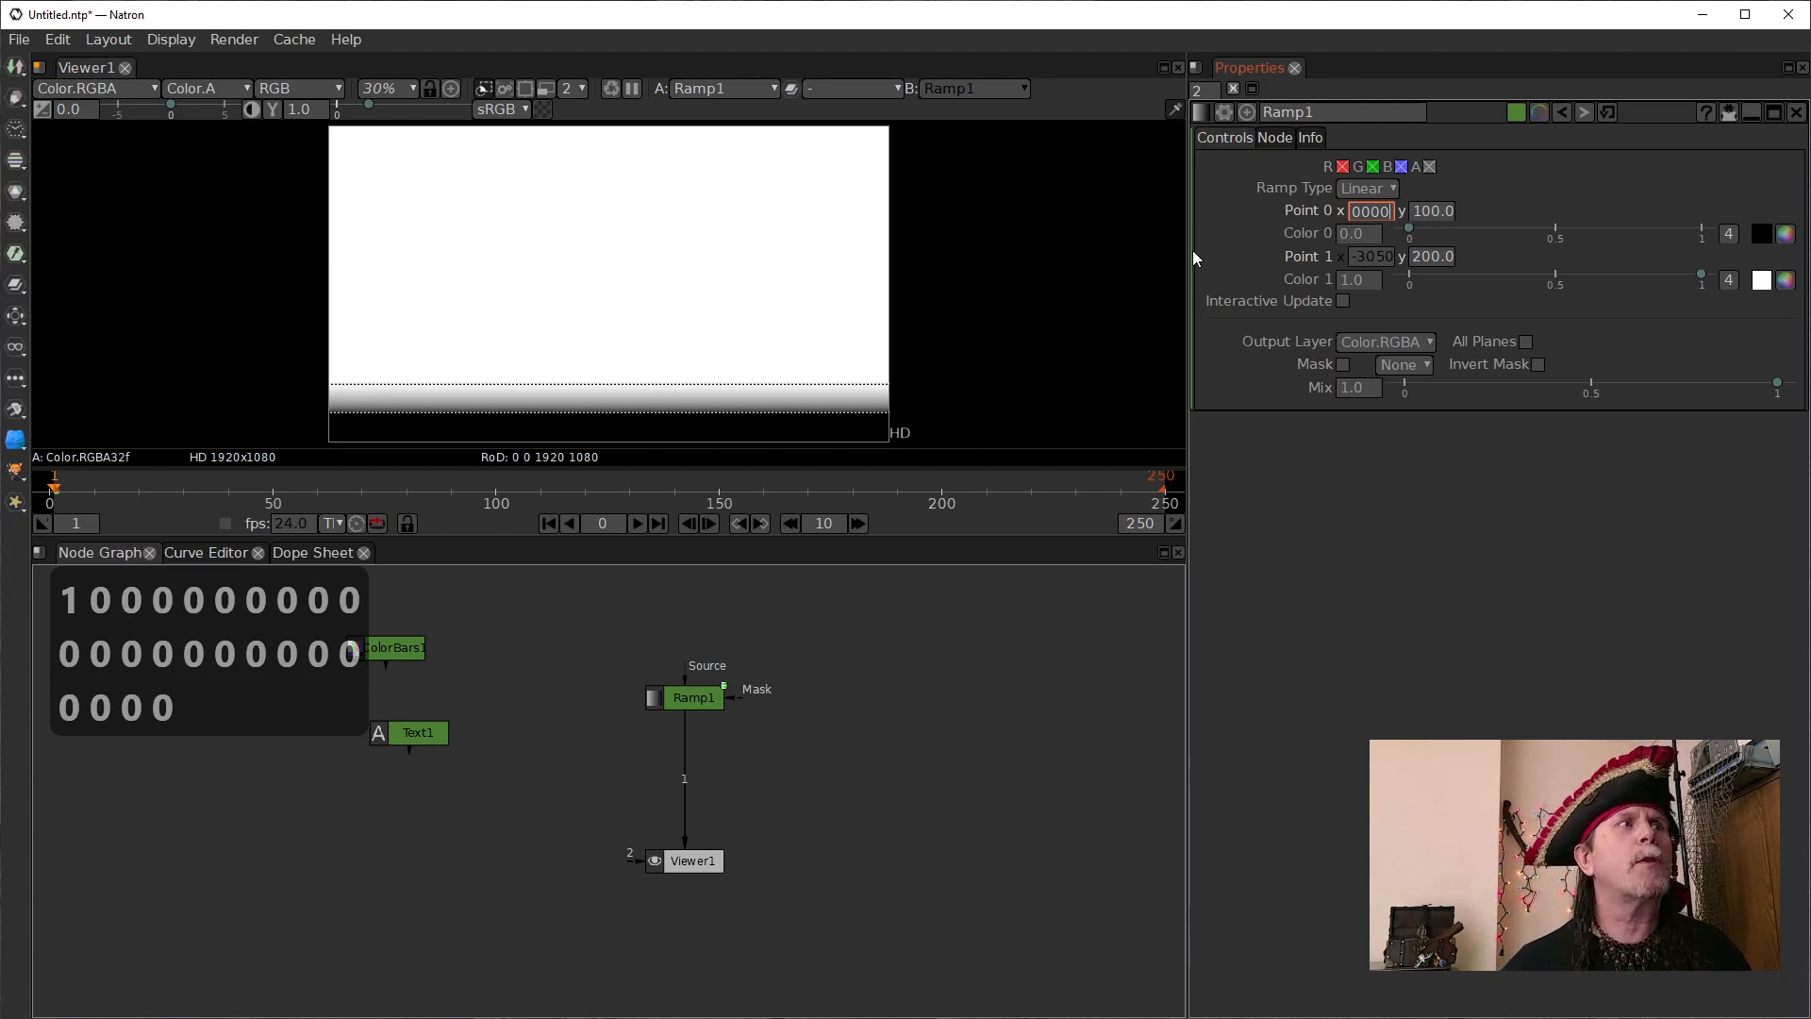
type("0")
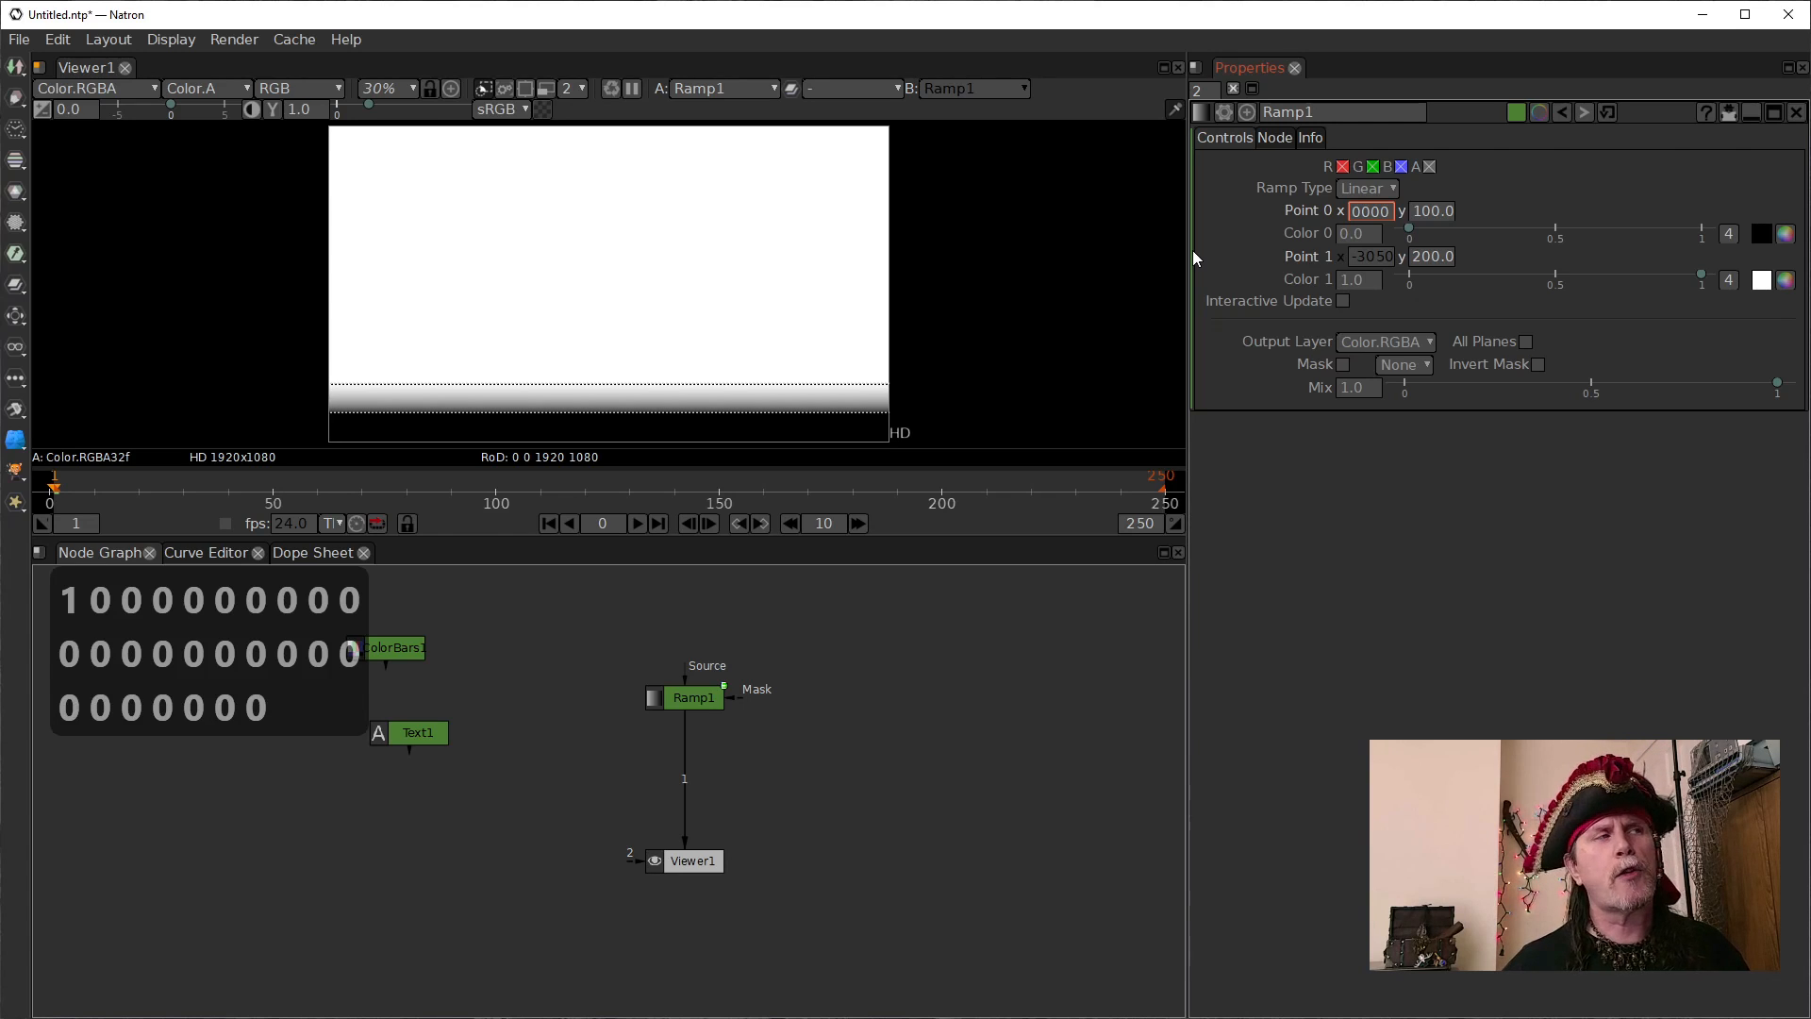
type("0000")
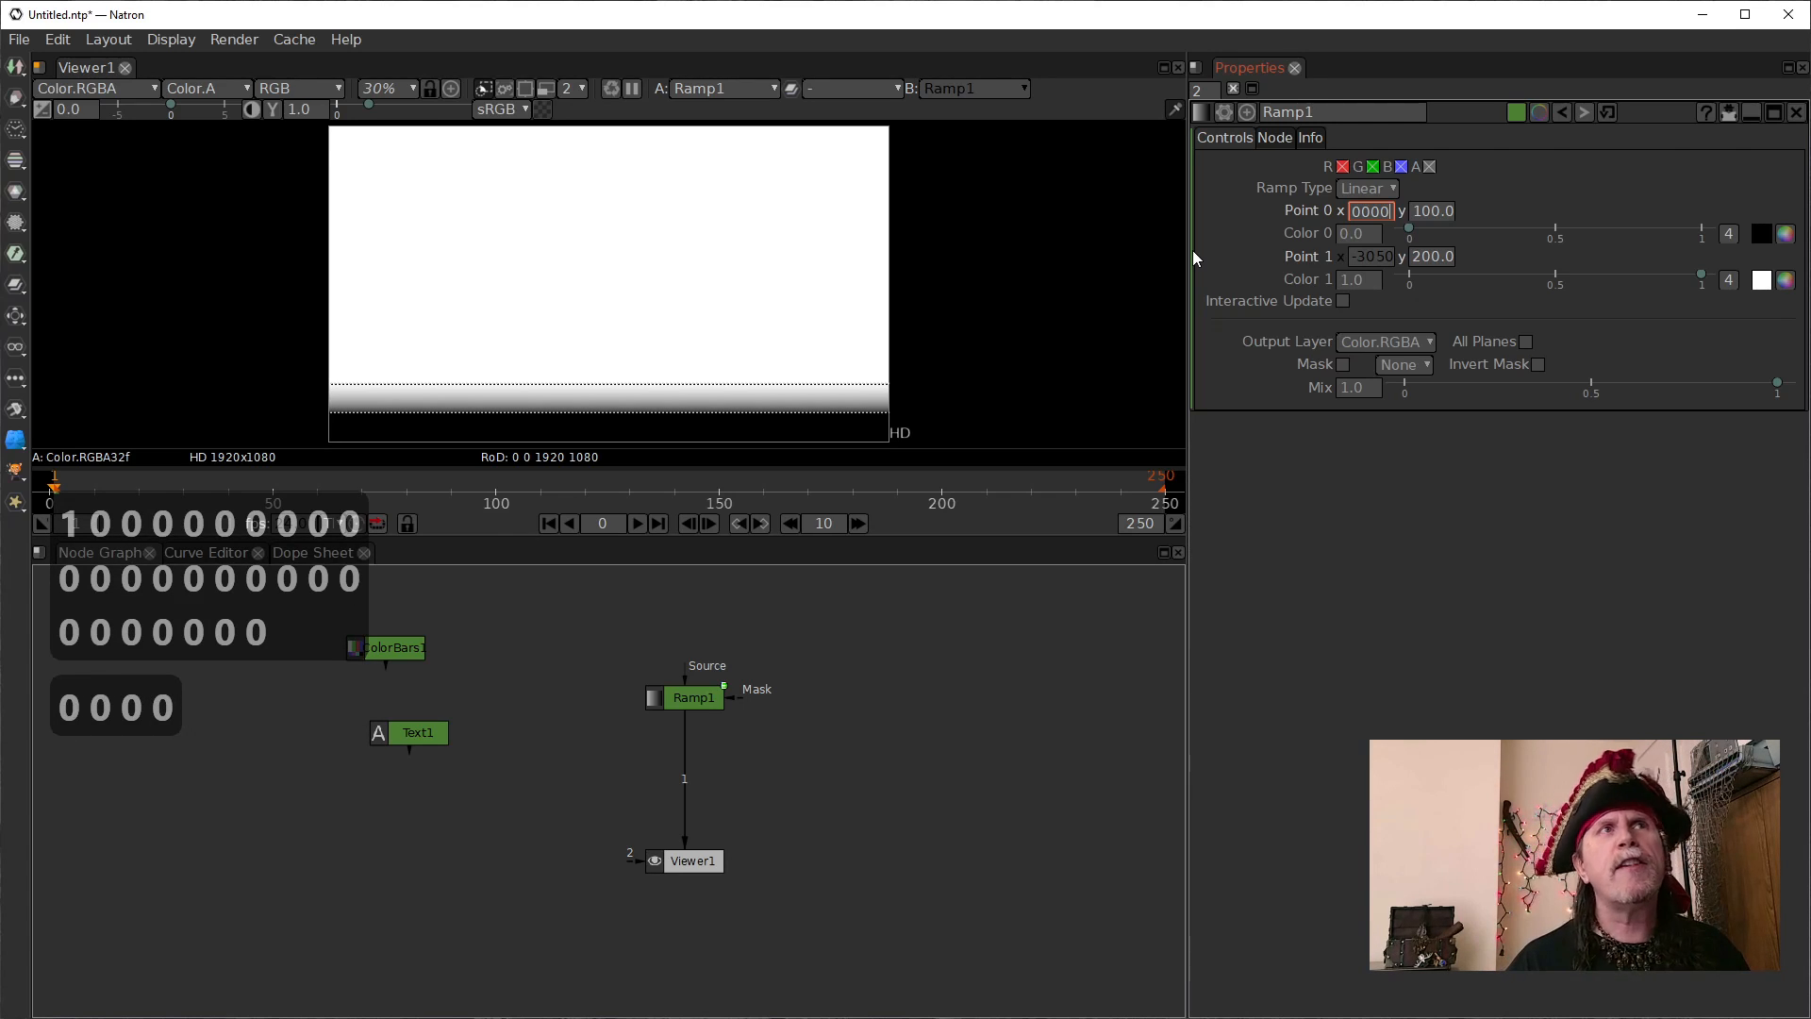
key("Return")
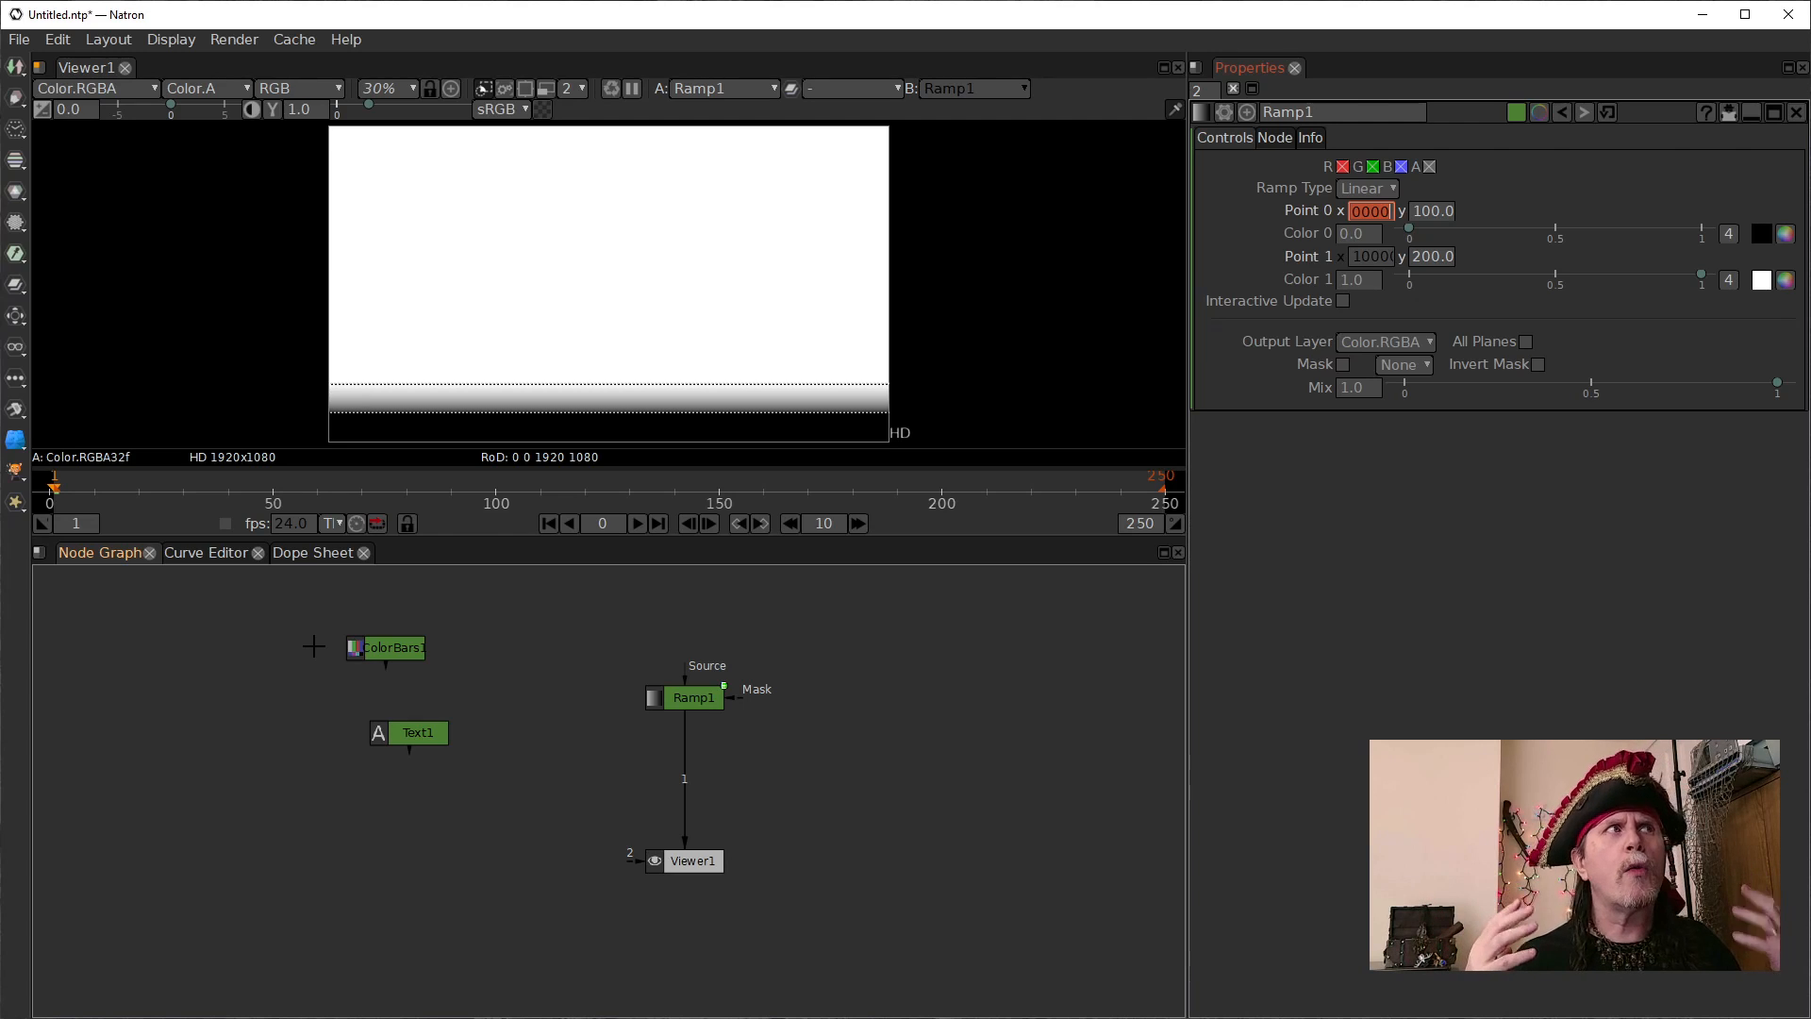
Examine the area far outside the HD frame in the viewer, and fit the image back into view
scroll(609, 253, "down", 15)
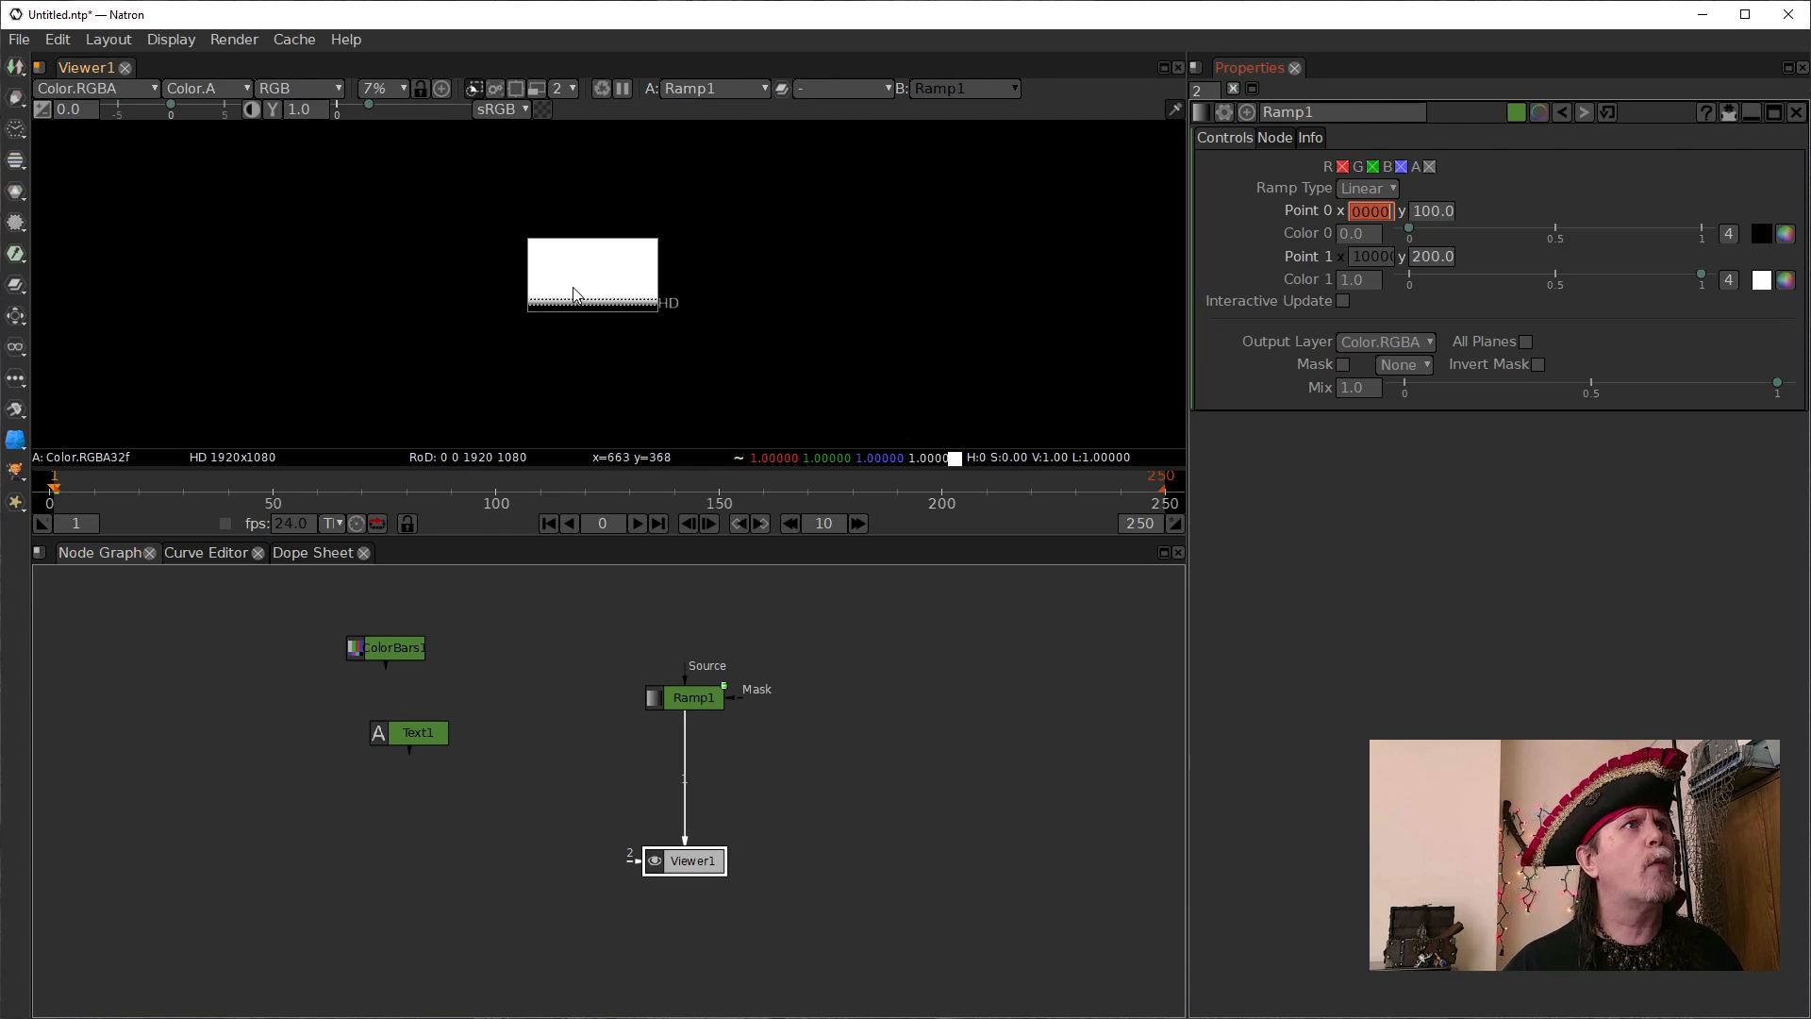
left_click_drag(721, 319, 449, 322)
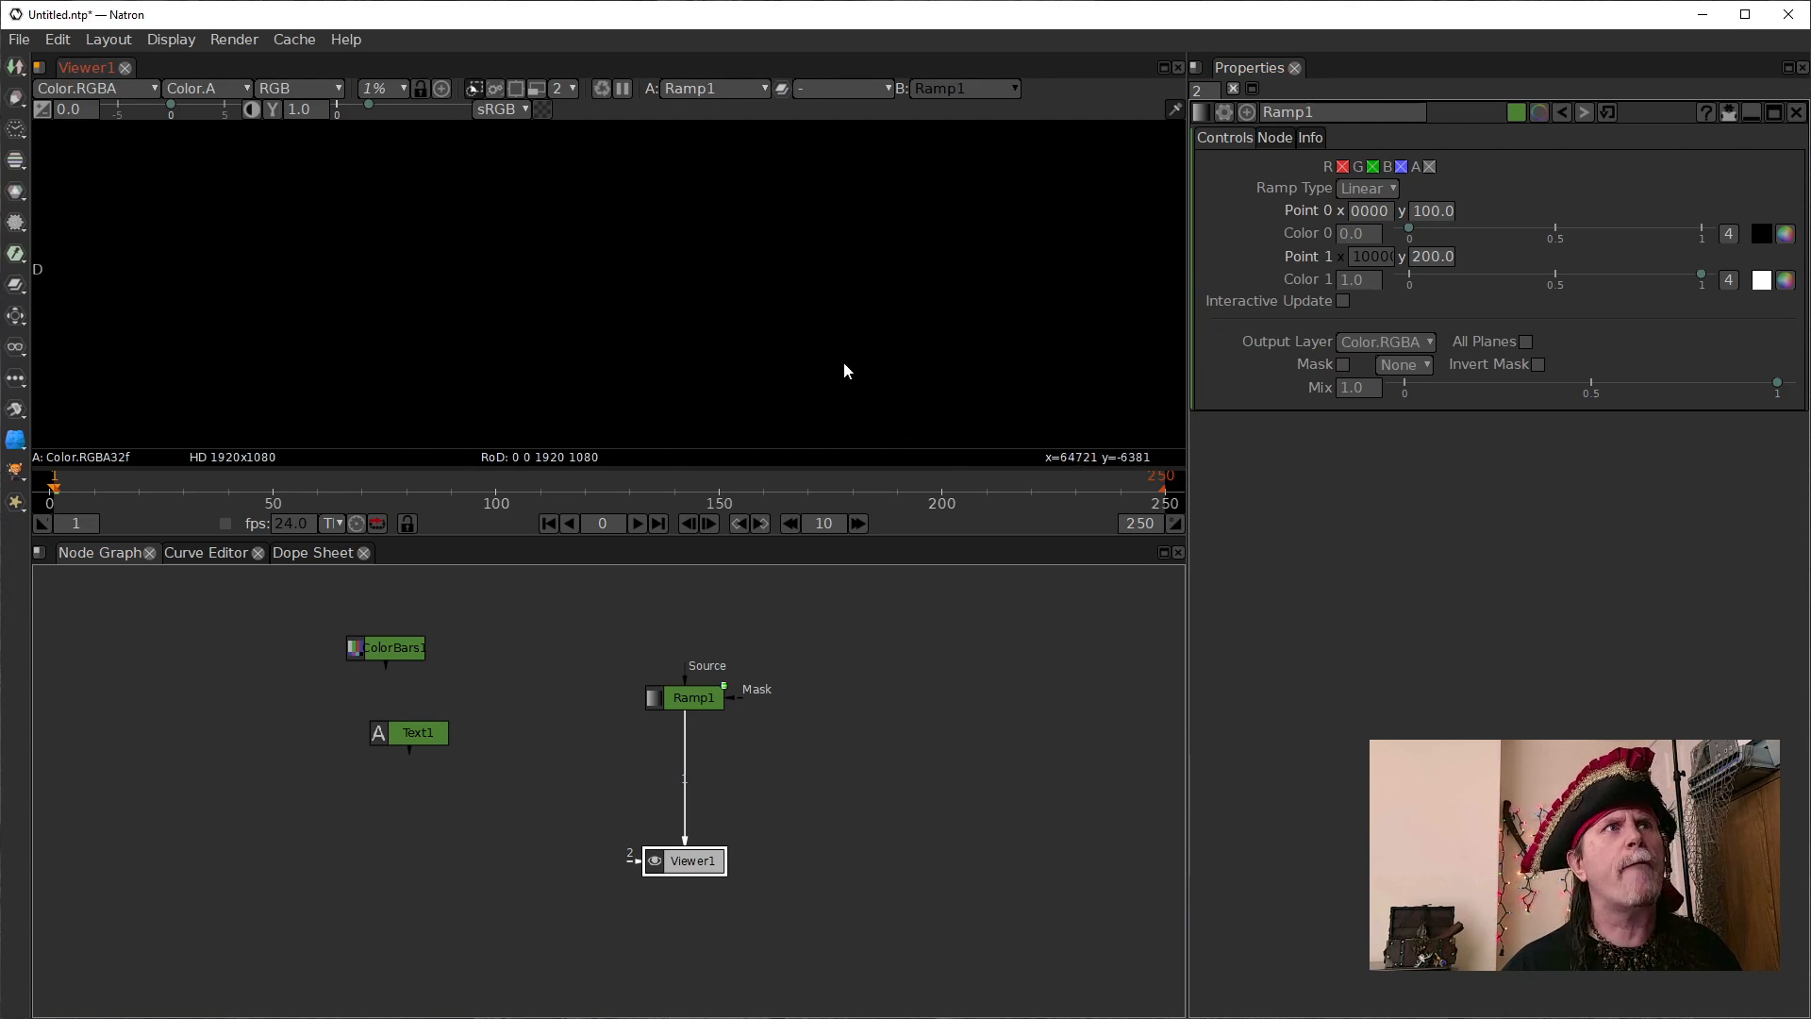
mouse_move(892, 342)
left_mouse_down()
mouse_move(457, 332)
mouse_move(431, 341)
mouse_move(574, 353)
mouse_move(434, 354)
left_mouse_up()
left_click_drag(882, 335, 429, 330)
left_click_drag(882, 344, 420, 362)
left_click_drag(162, 406, 1198, 366)
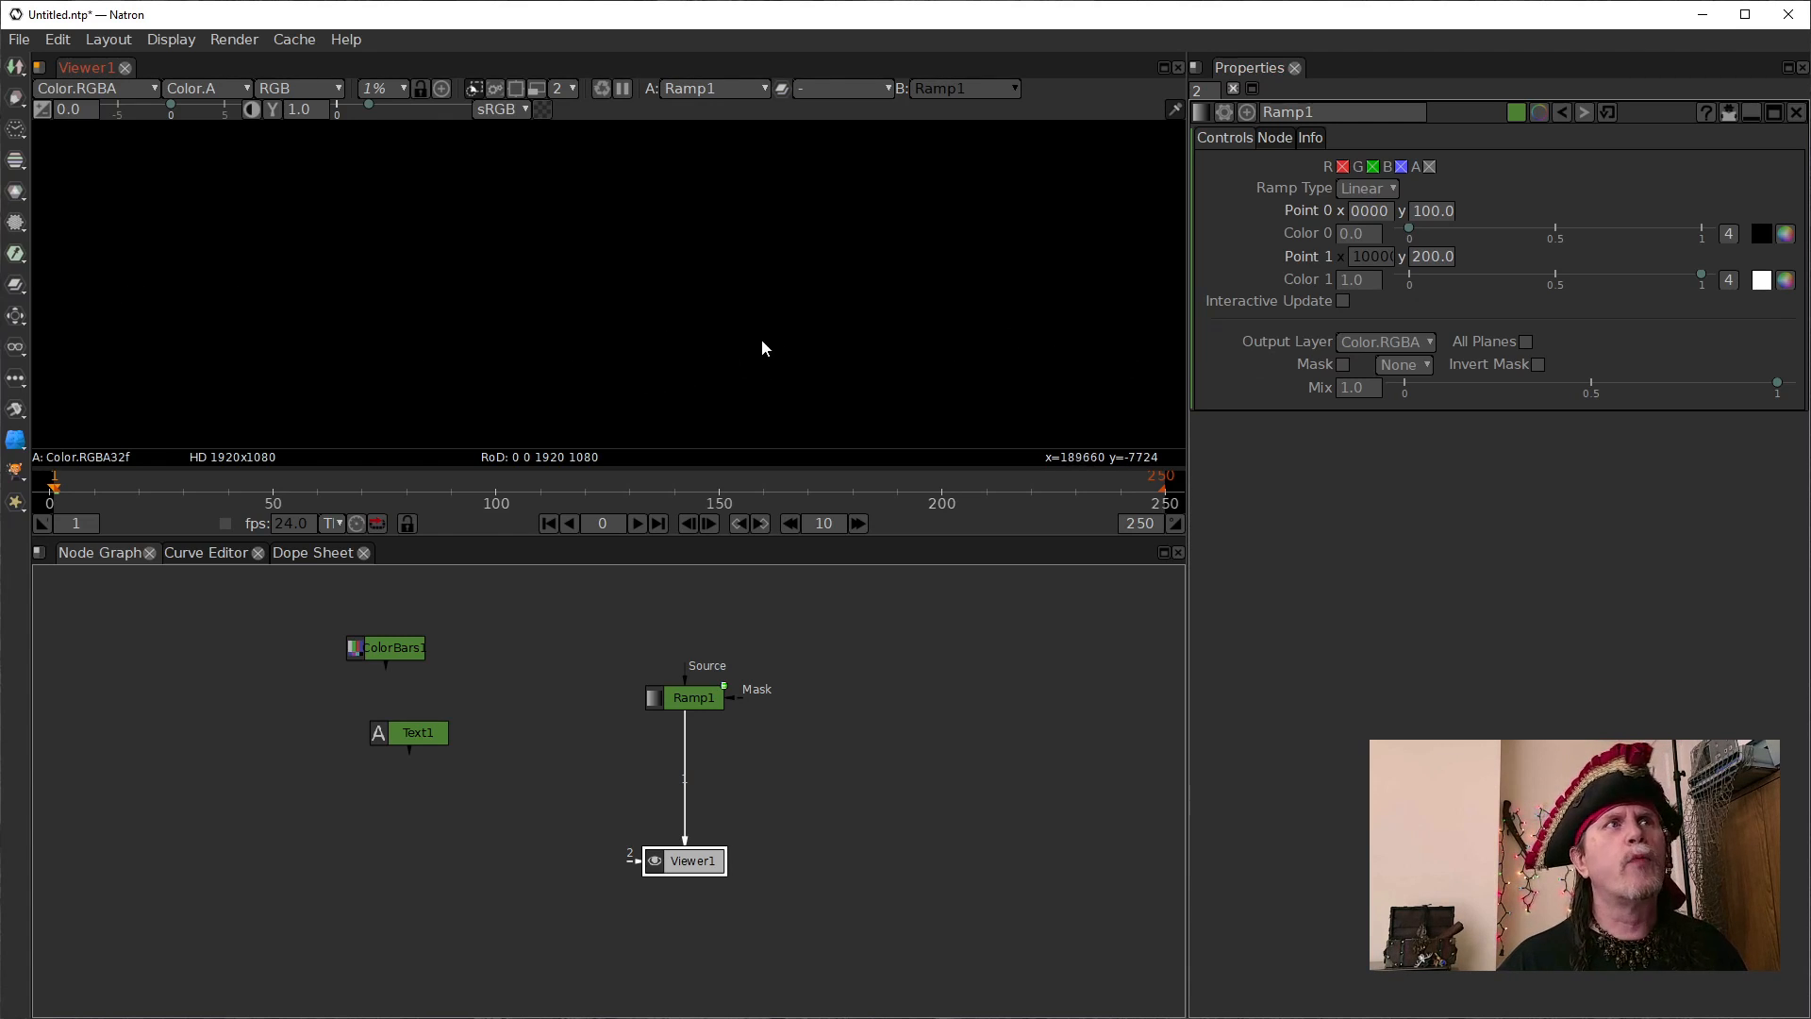
left_click_drag(387, 292, 1138, 247)
left_click_drag(264, 320, 971, 375)
left_click_drag(412, 368, 731, 402)
scroll(592, 383, "up", 4)
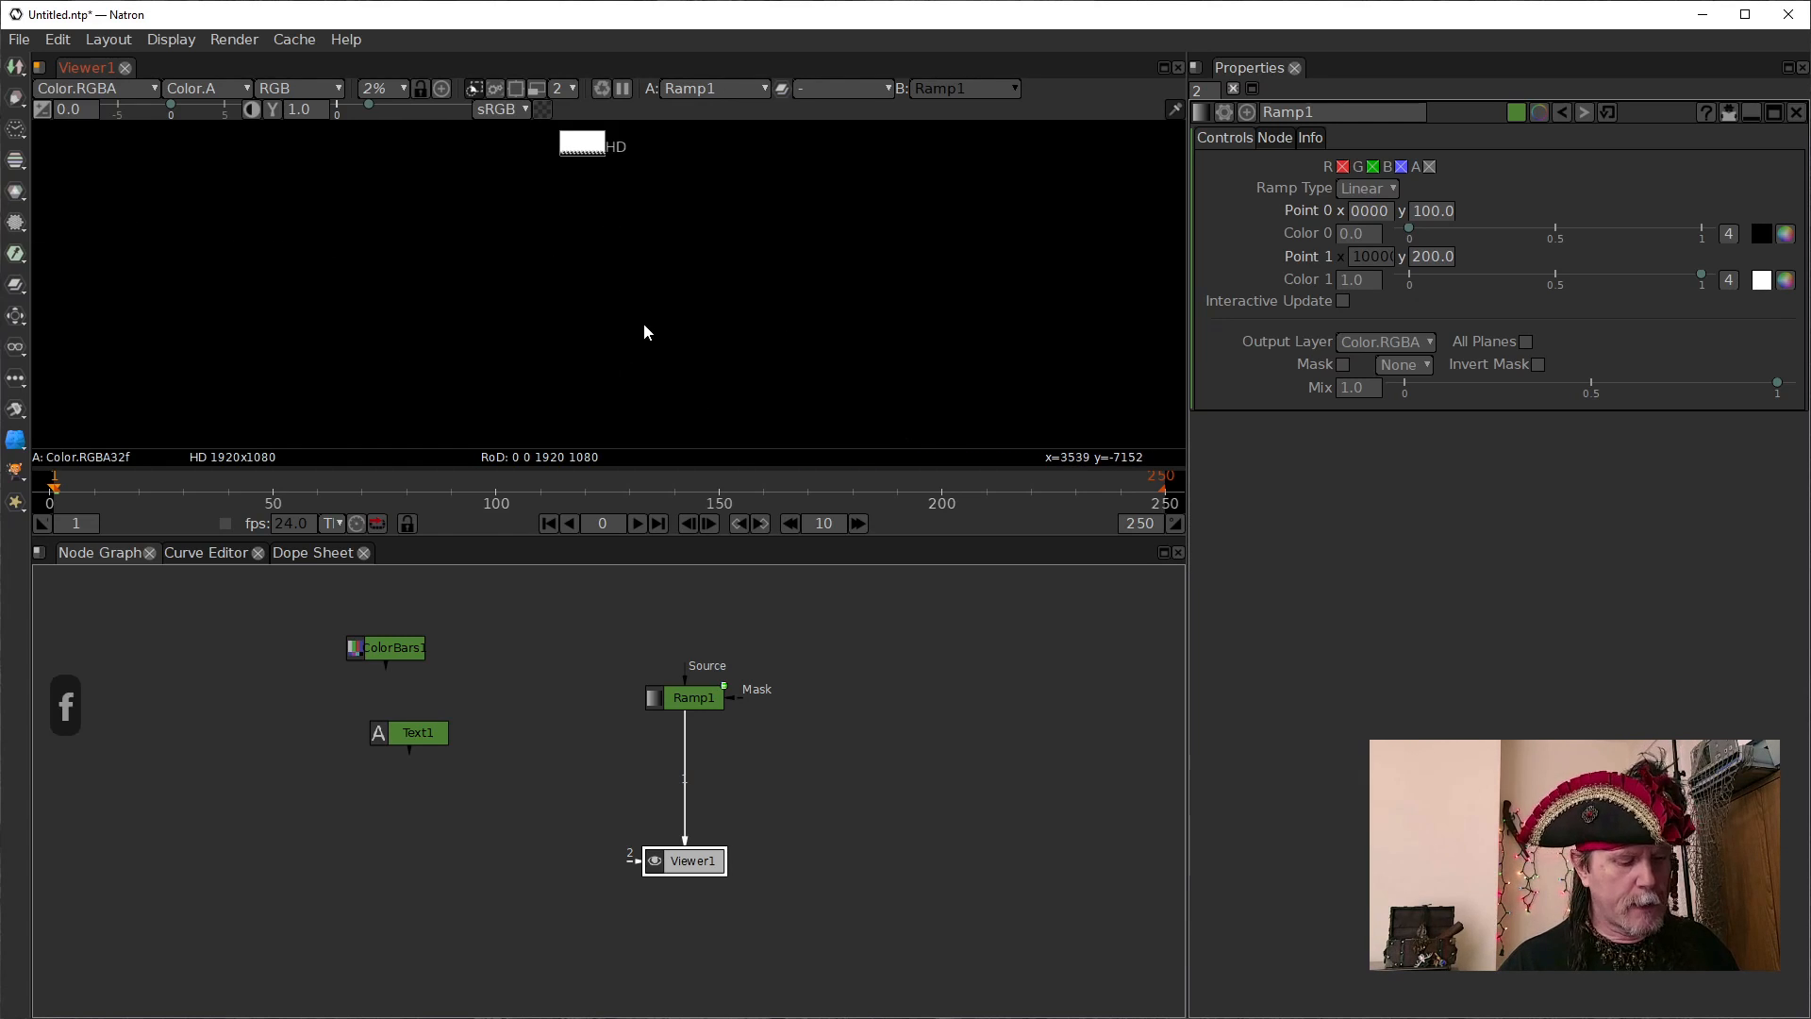
key("f")
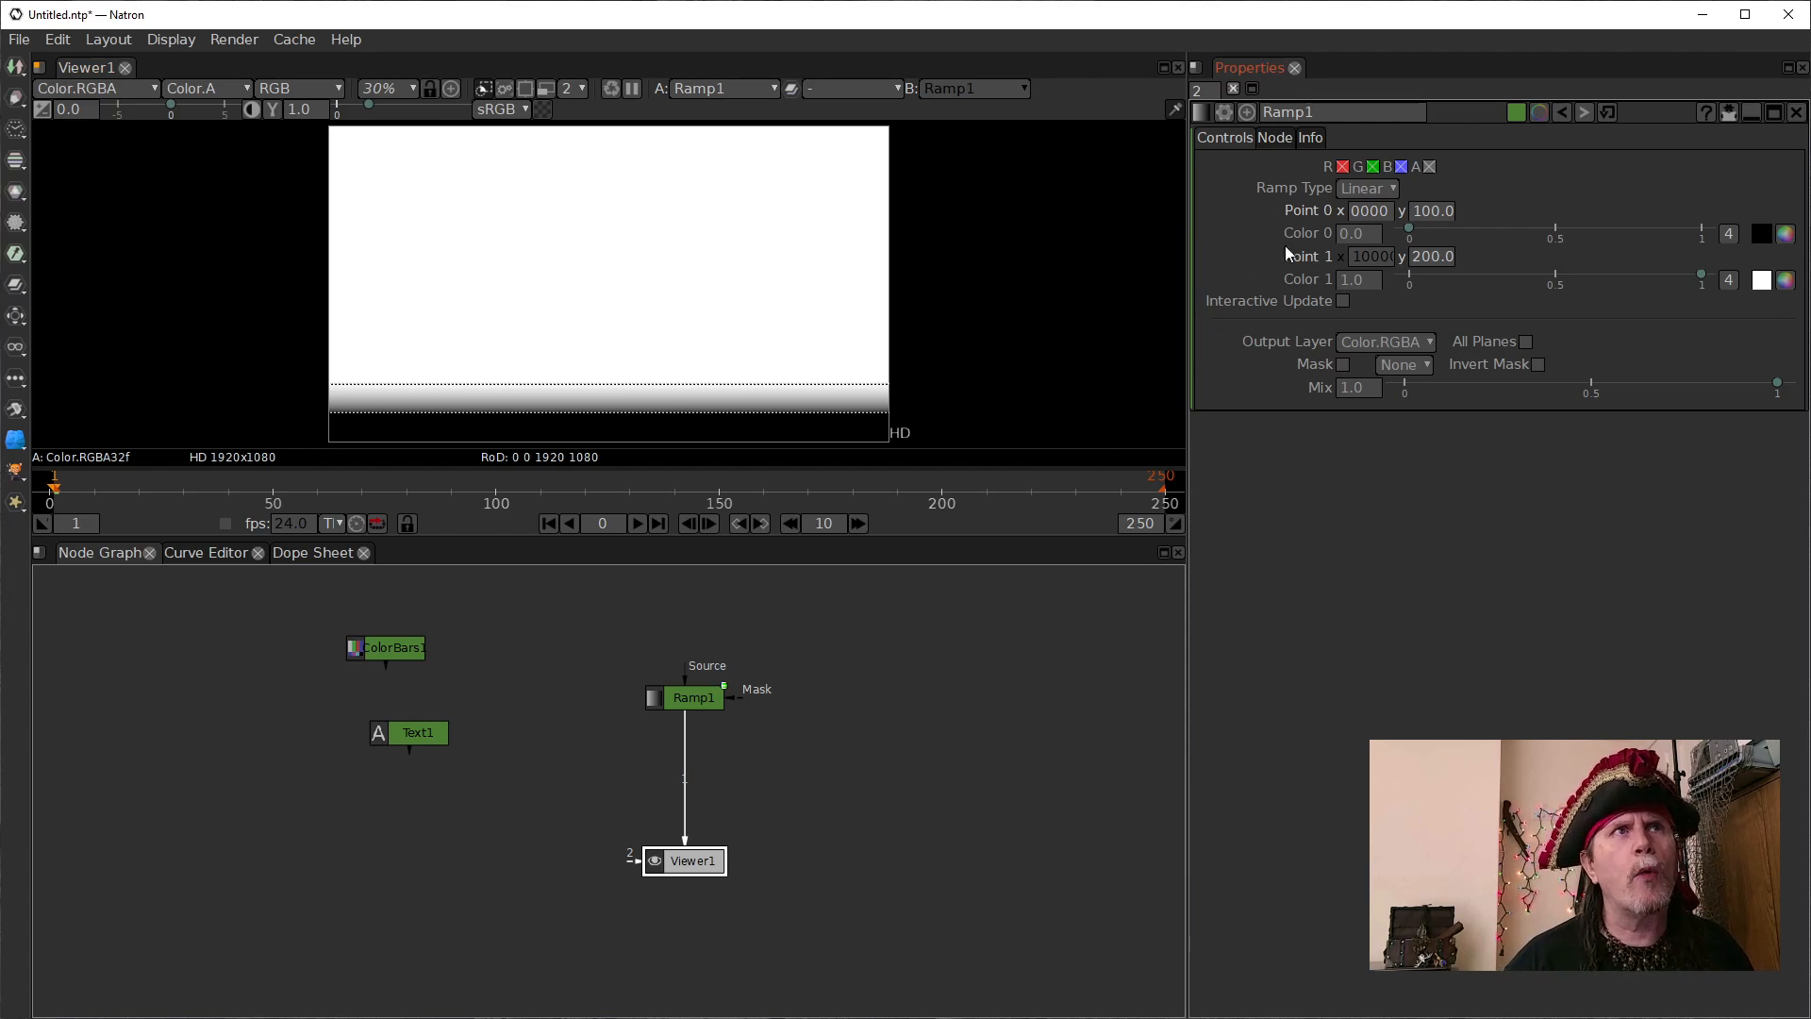
Unlink Ramp1's Point 1 x from Point 0 x and replace the leading digits of its value with 1988
right_click(1362, 258)
left_click(1405, 300)
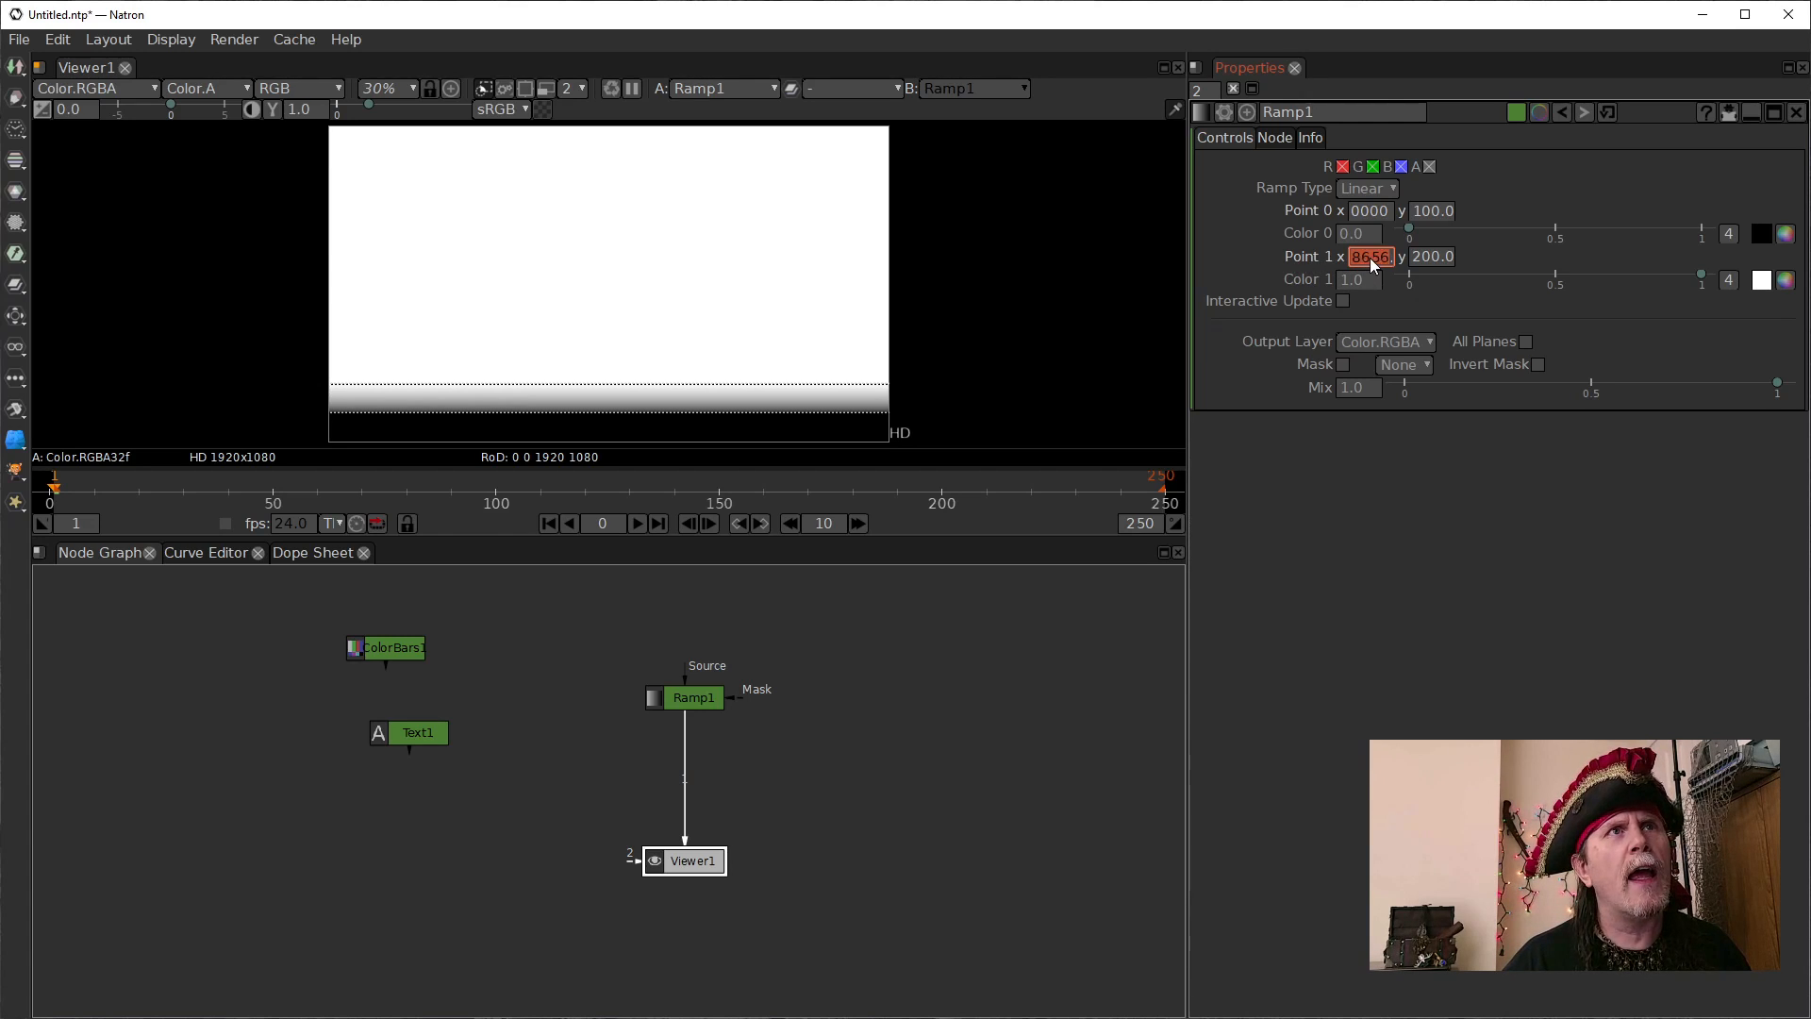
left_click(1364, 261)
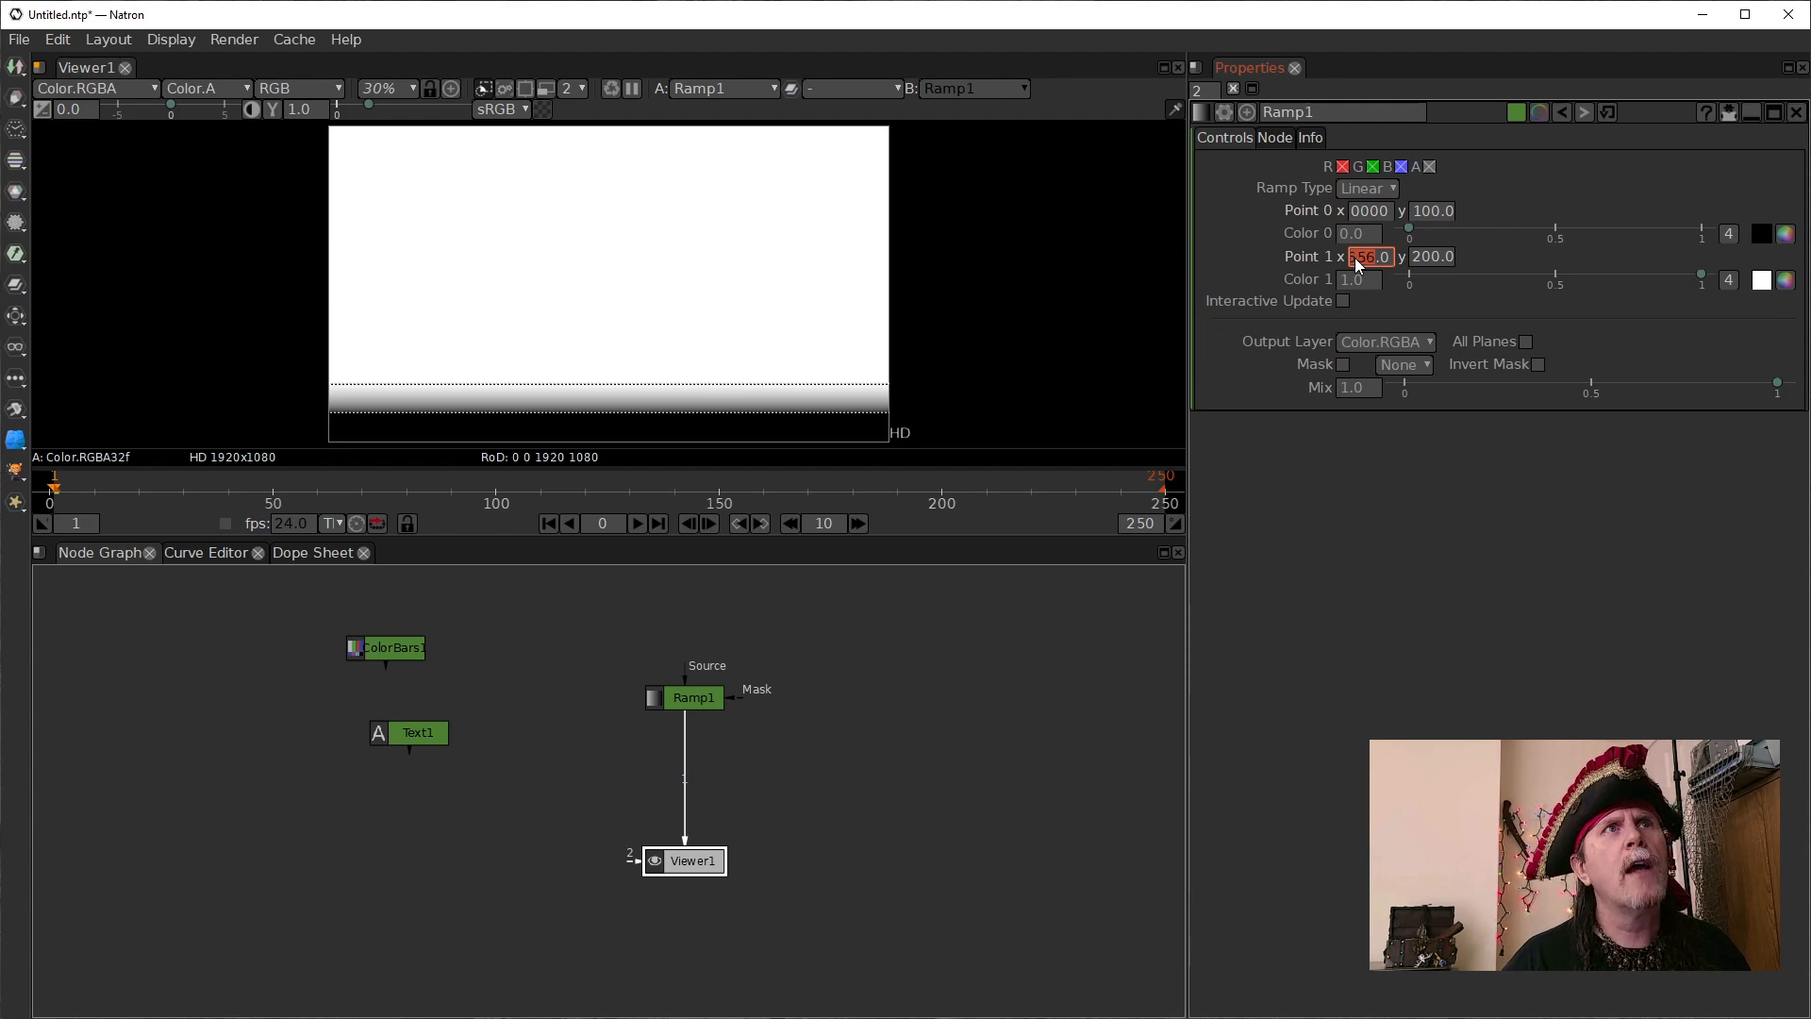
key("Left")
key("Left")
key("Left")
key("Left")
key("Left")
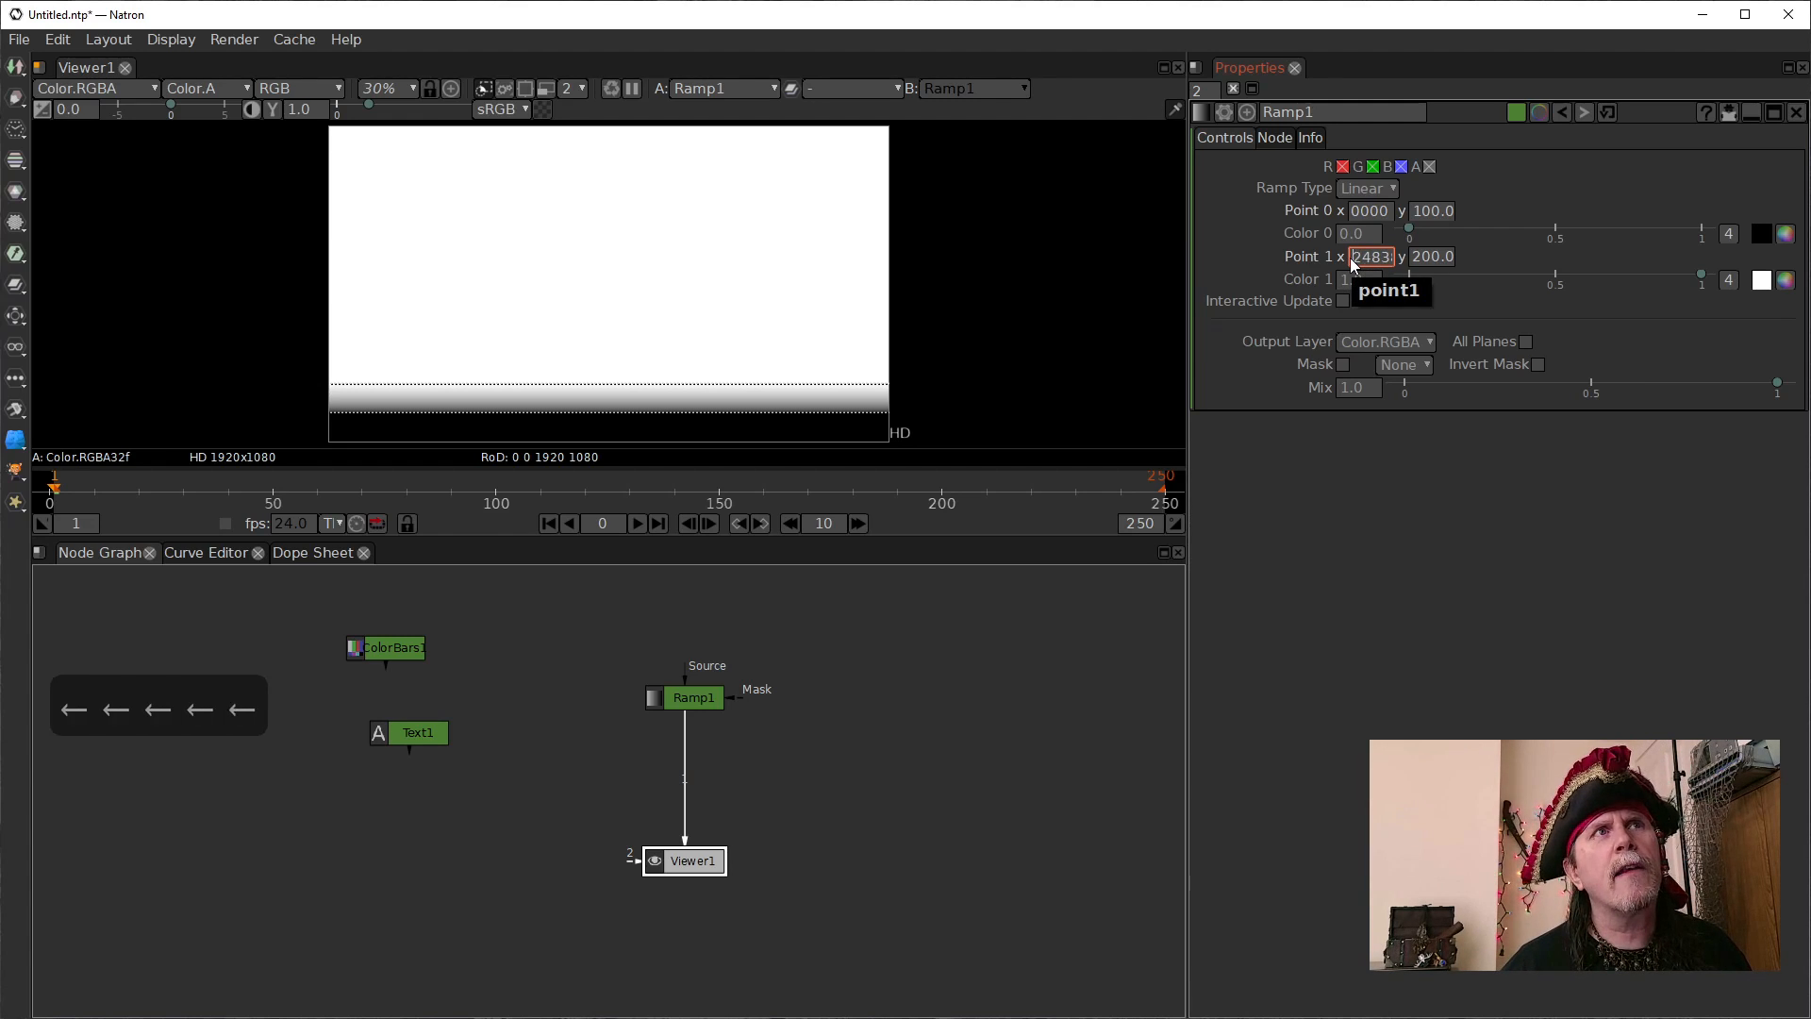
key("Left")
key("Left")
key("Left")
key("Left")
key("Left")
key("Left")
key("Left")
key("Right")
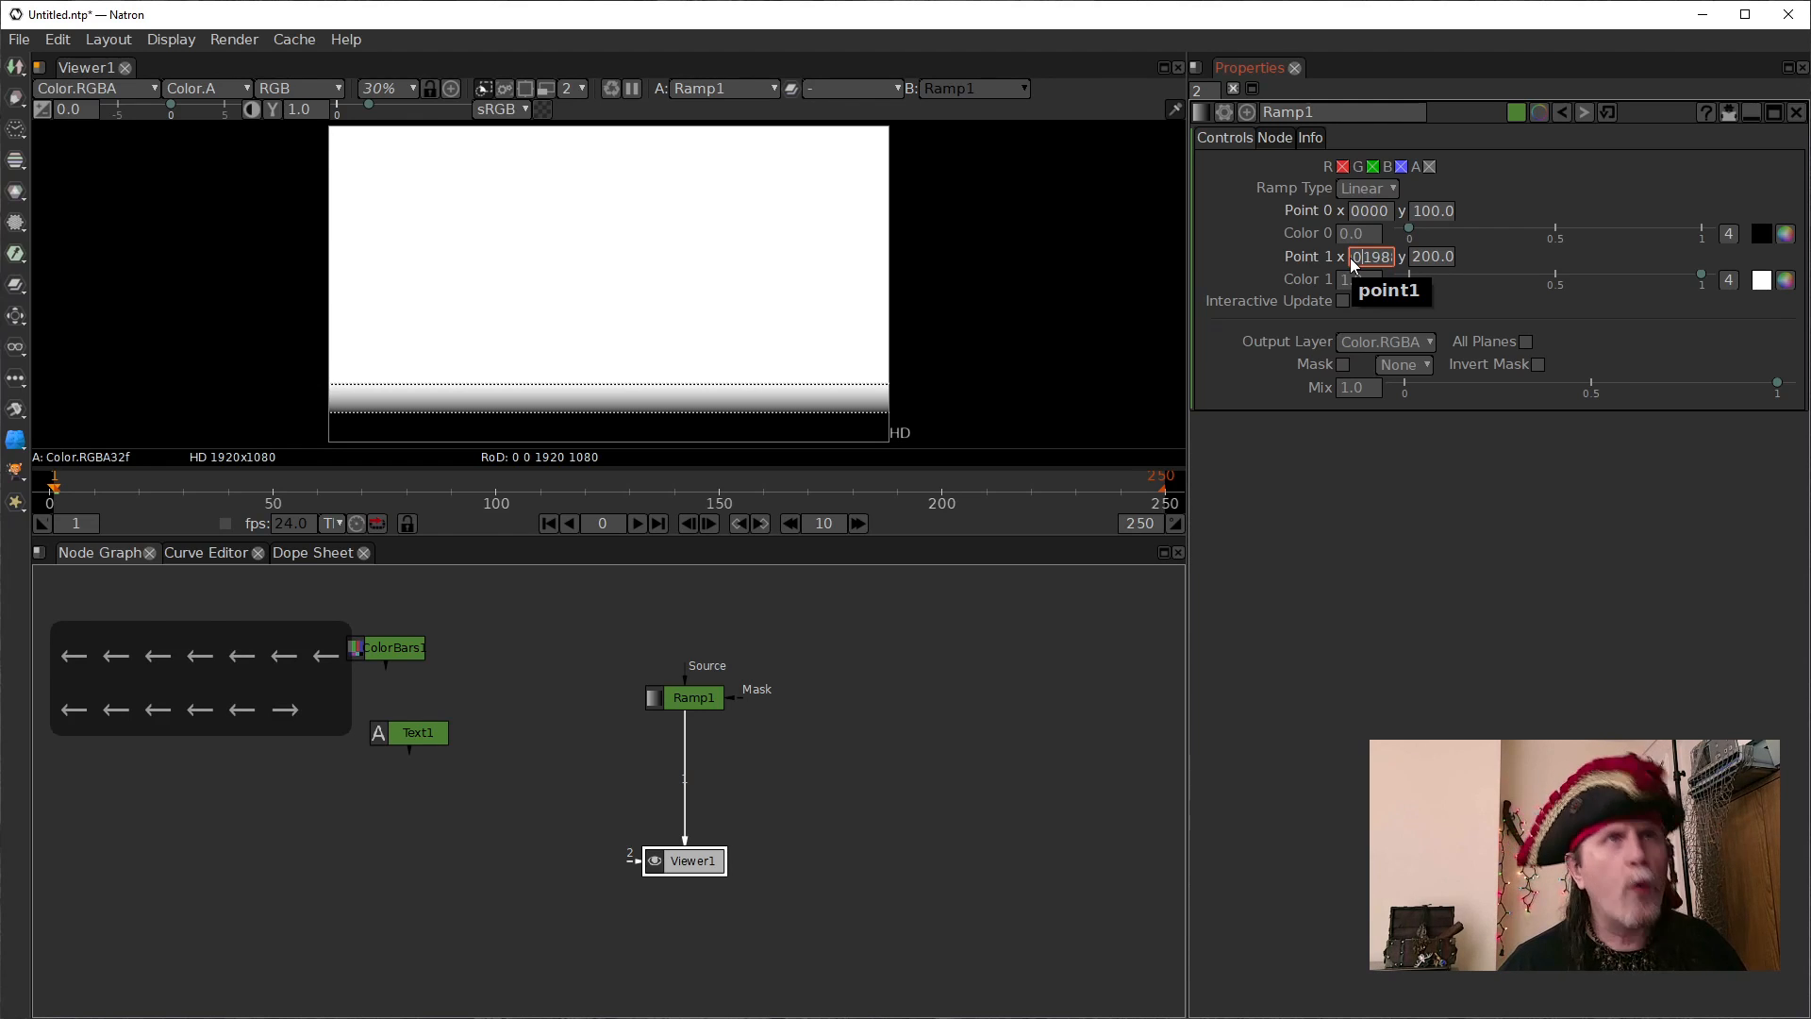
key("shift+Left")
key("shift+Left")
key("shift+Left")
key("shift+Left")
key("shift+Left")
key("shift+Left")
key("shift+Left")
key("shift+Left")
key("shift+Left")
key("shift+Left")
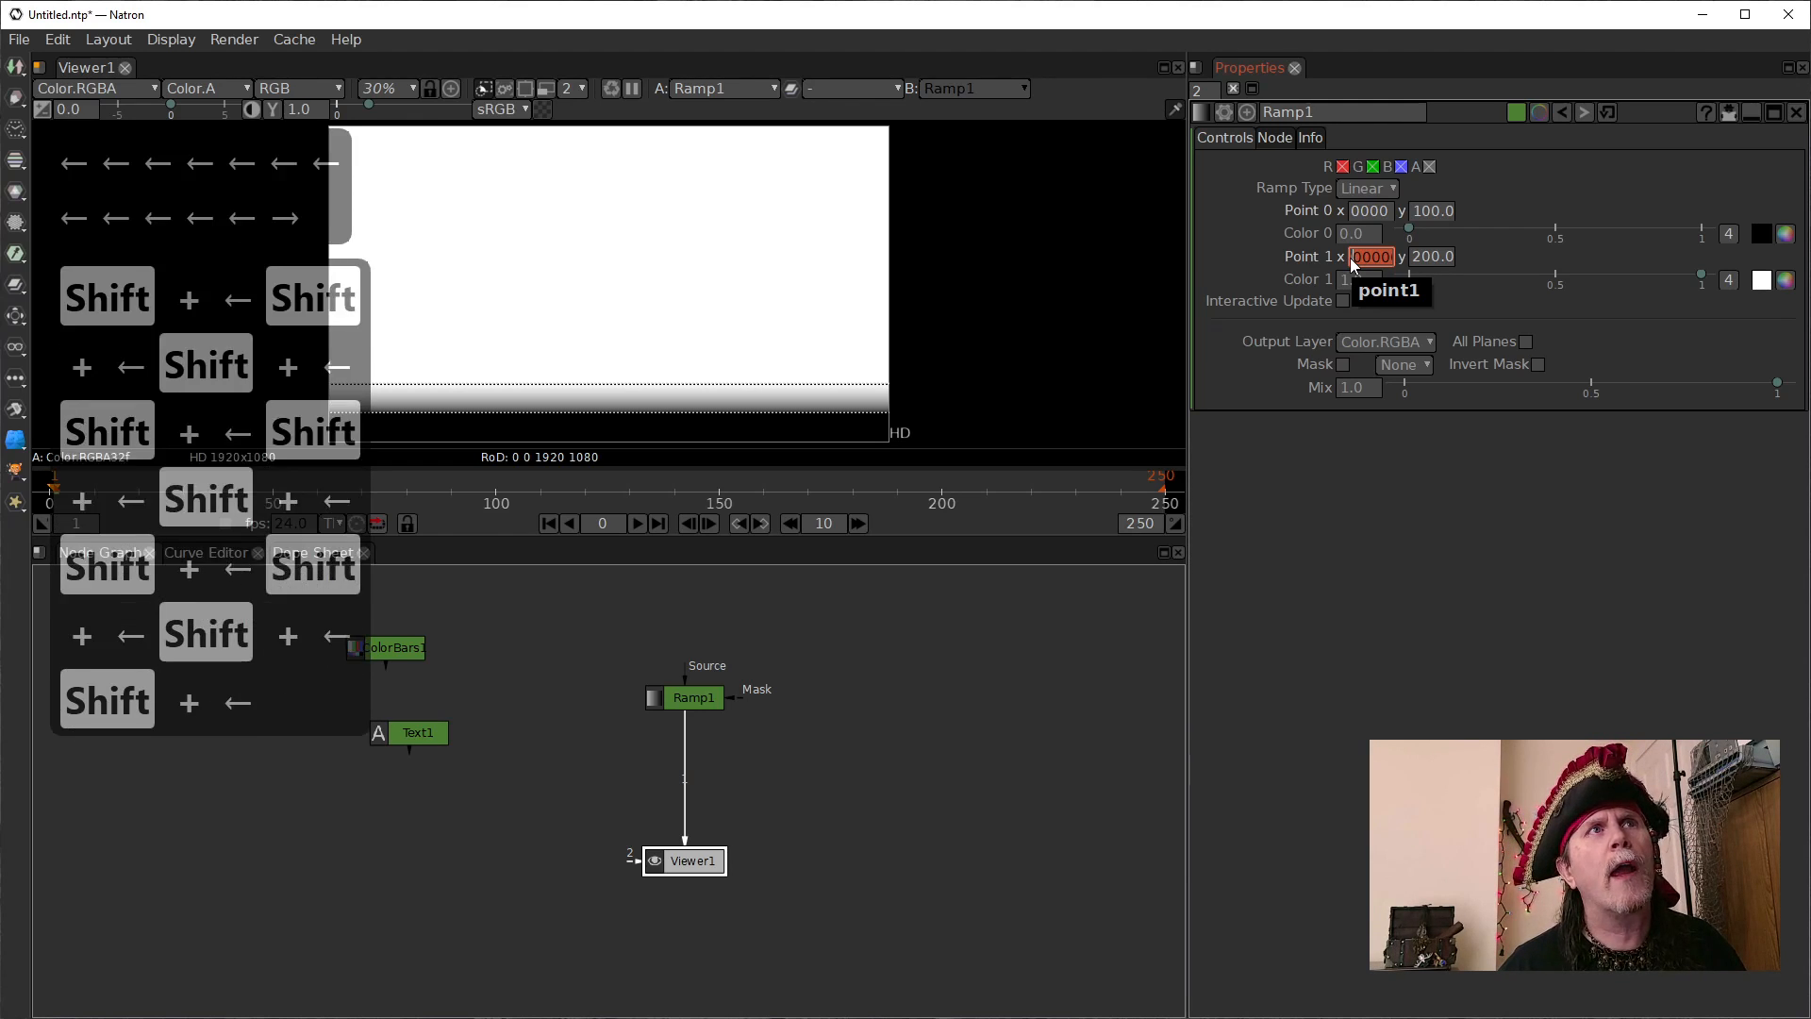
key("shift+Left")
key("shift+Left")
key("shift+Left")
key("shift+Left")
key("shift+Left")
key("shift+Left")
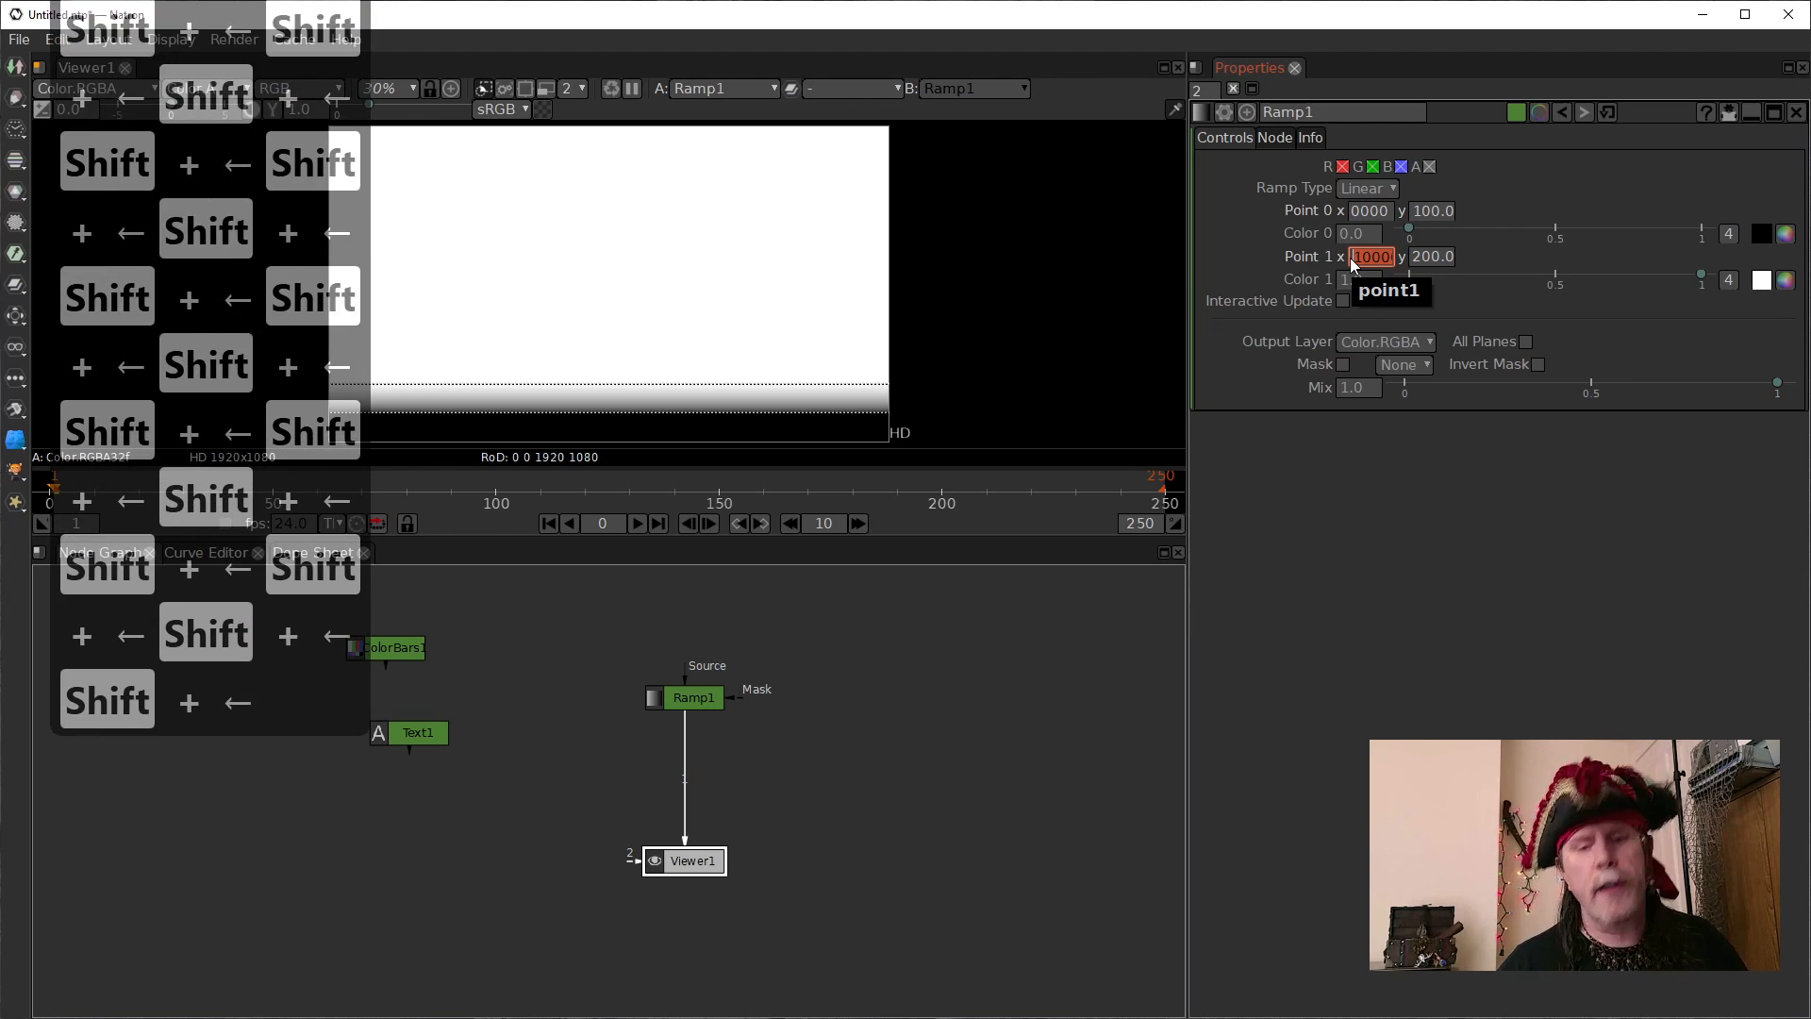
key("Delete")
type("1988")
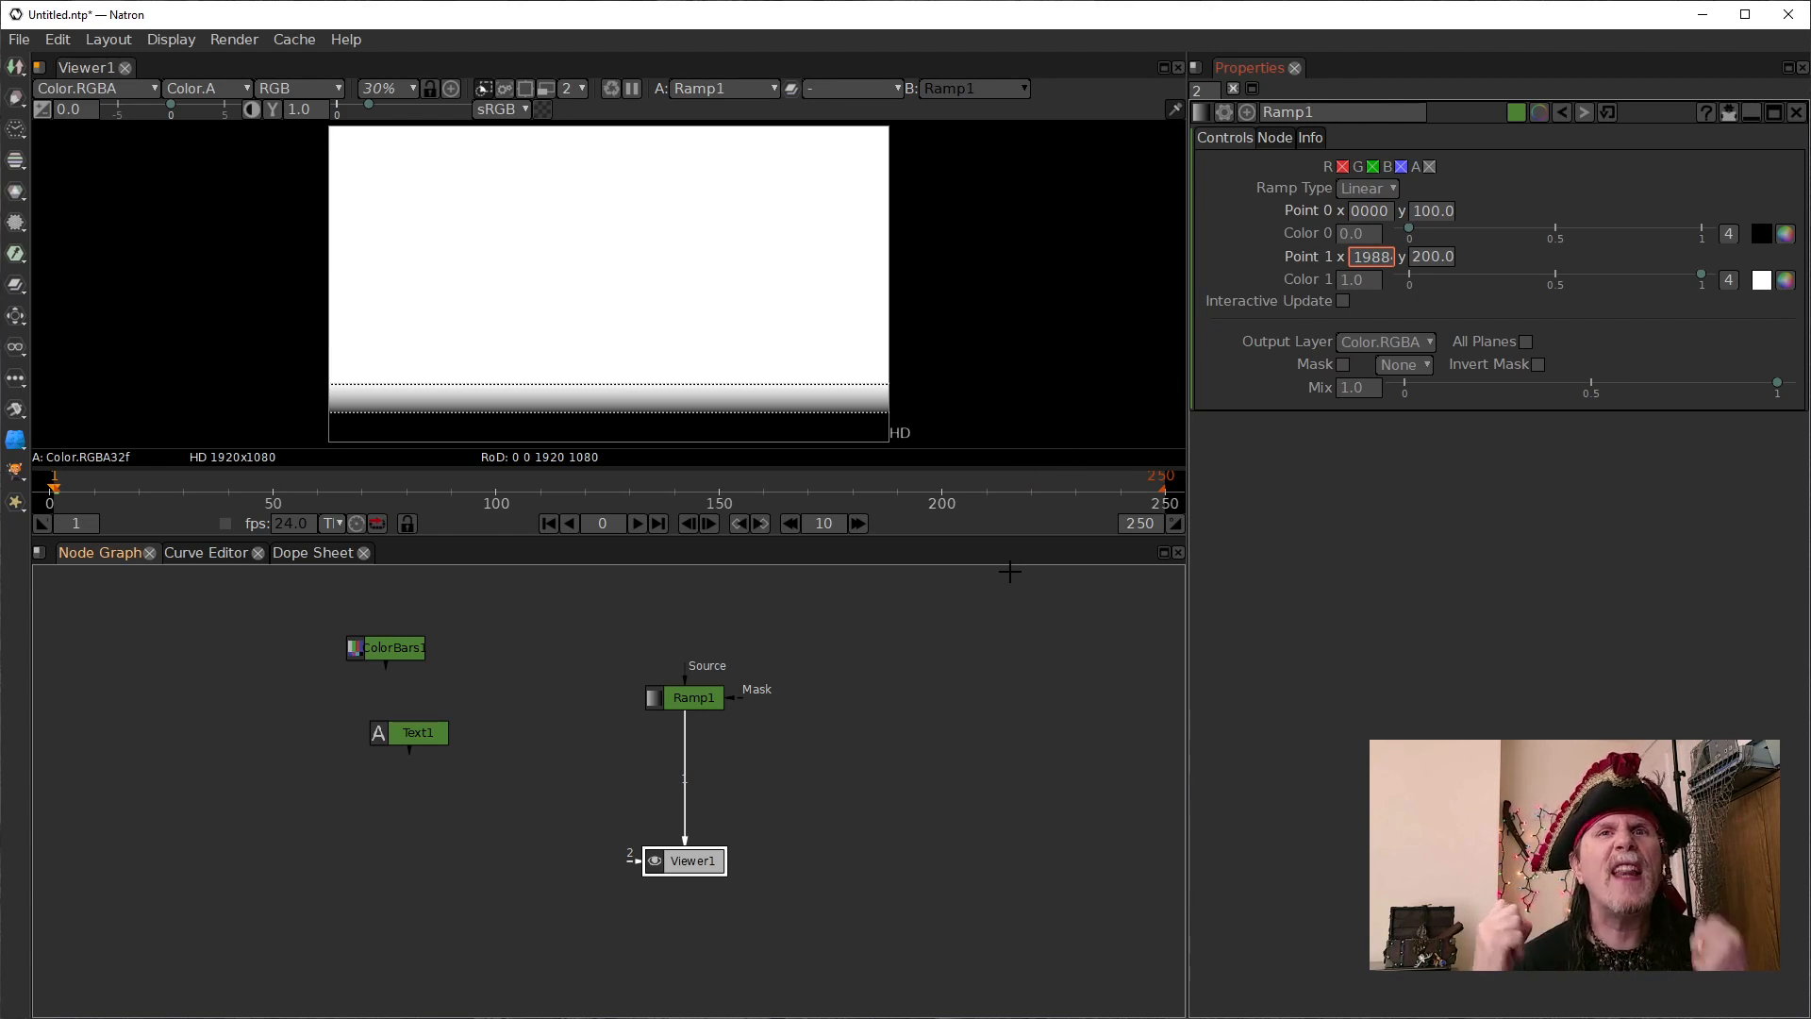
left_click(701, 714)
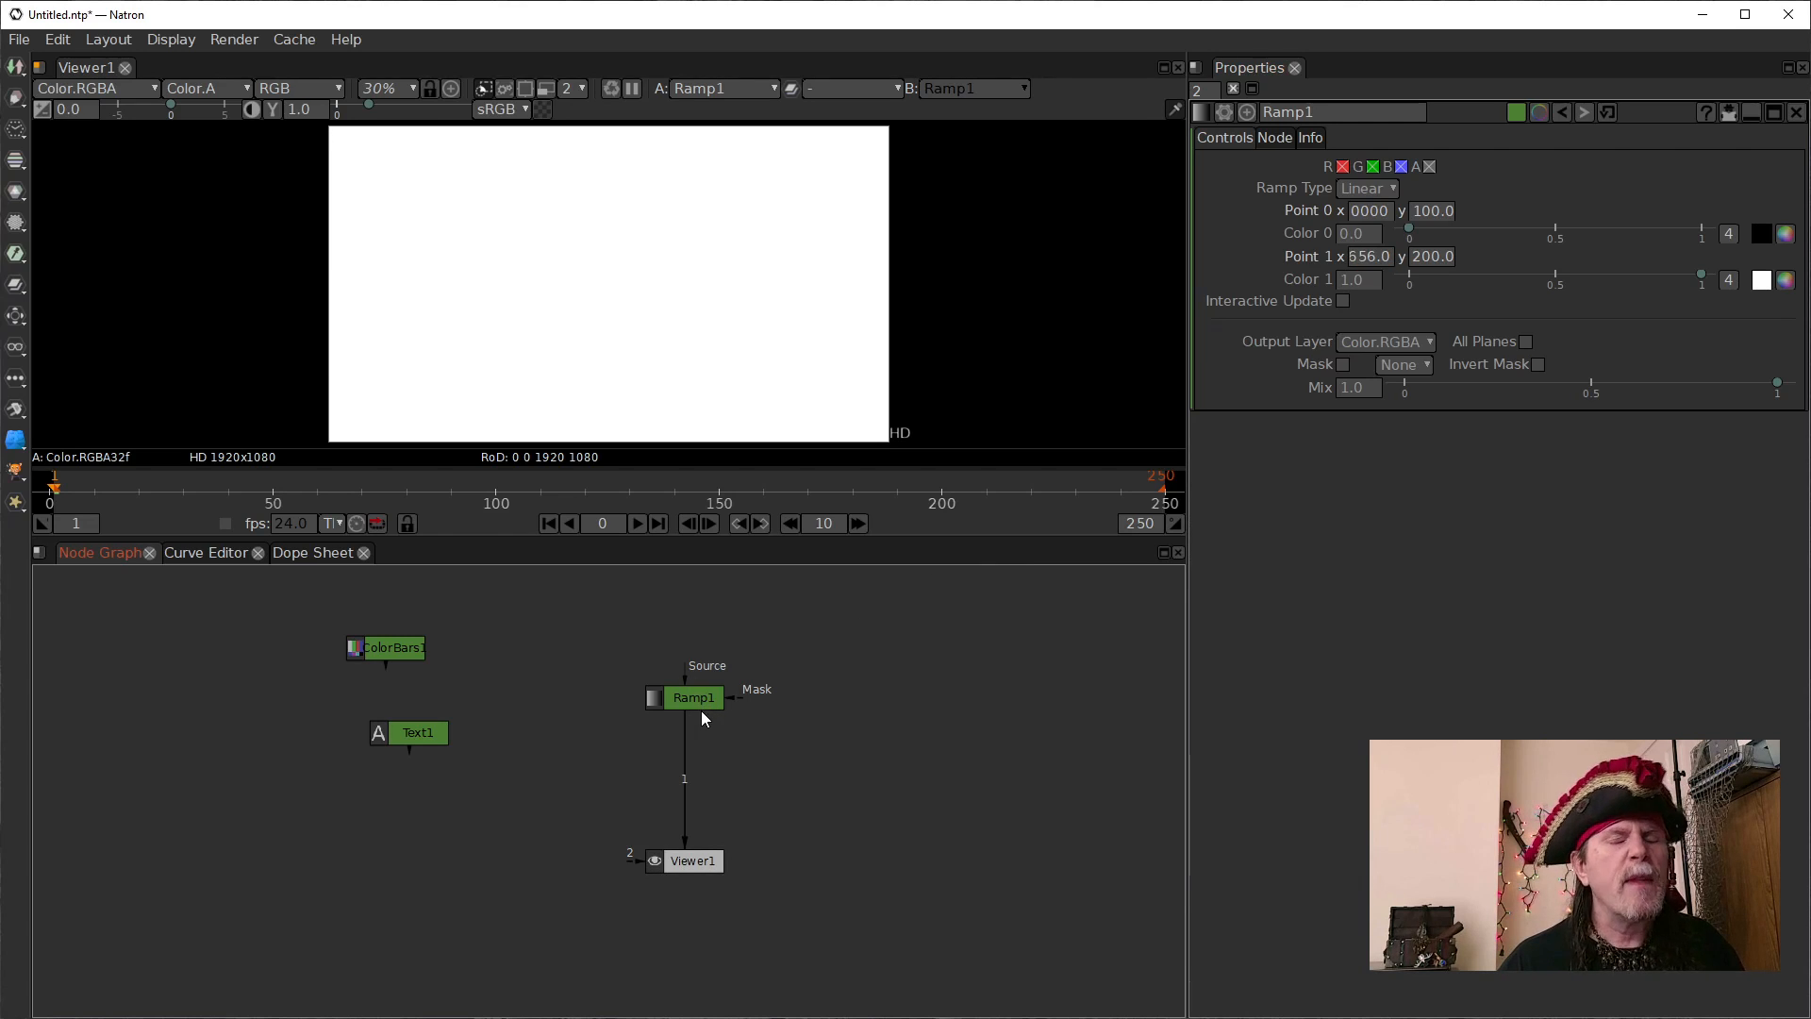
Disconnect Ramp1 from Viewer1 by deleting and restoring it, and park it beside the ColorBars1 and Text1 nodes
left_click(1383, 264)
left_click_drag(1383, 262, 1375, 257)
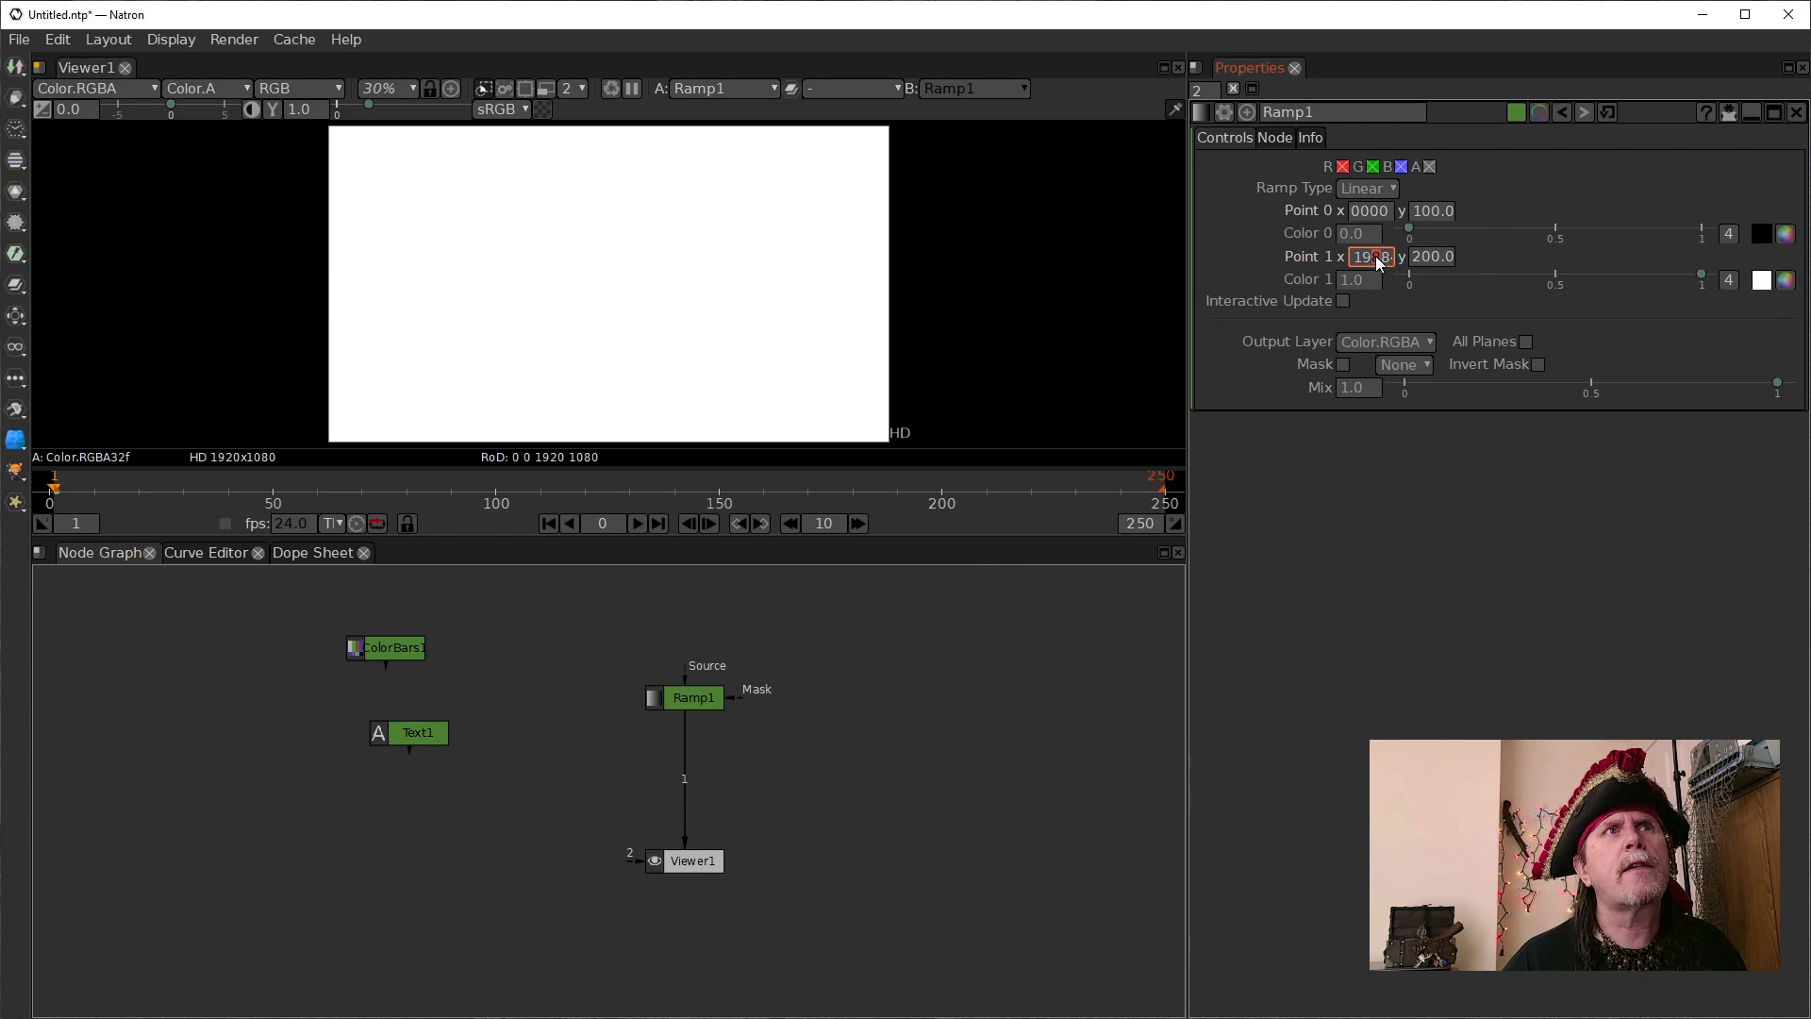
left_click_drag(673, 700, 594, 698)
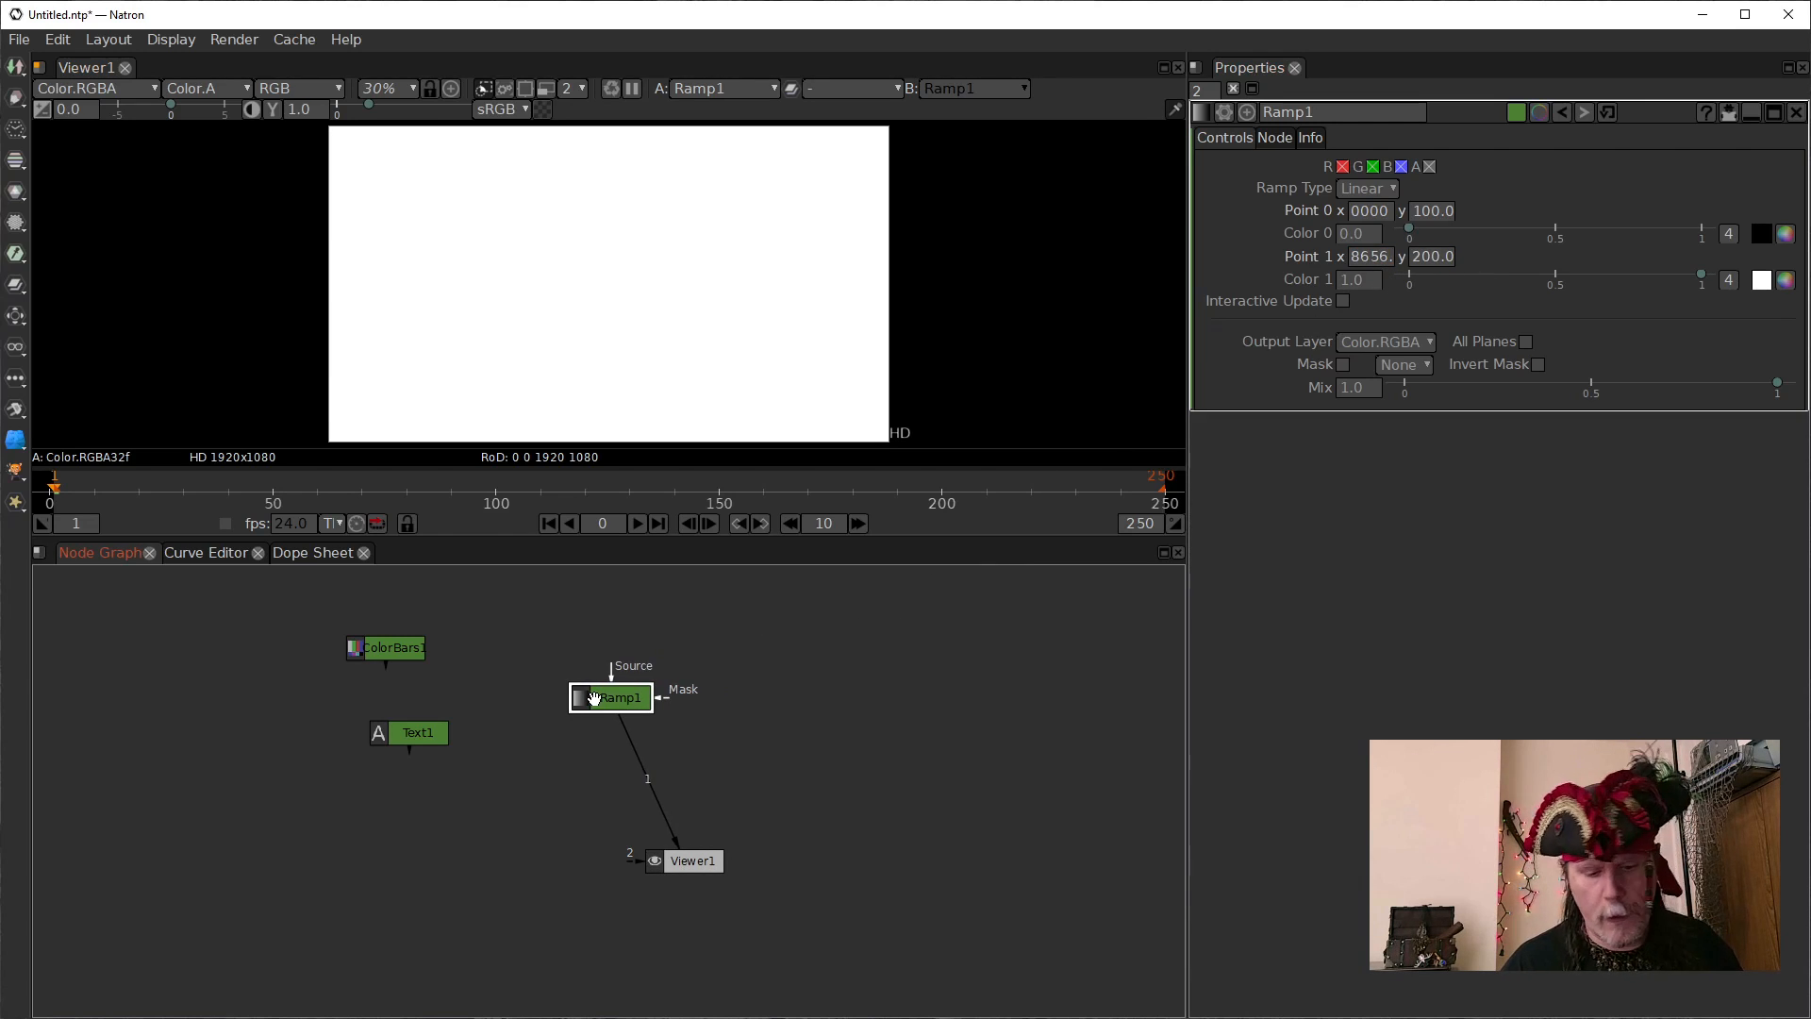
key("Delete")
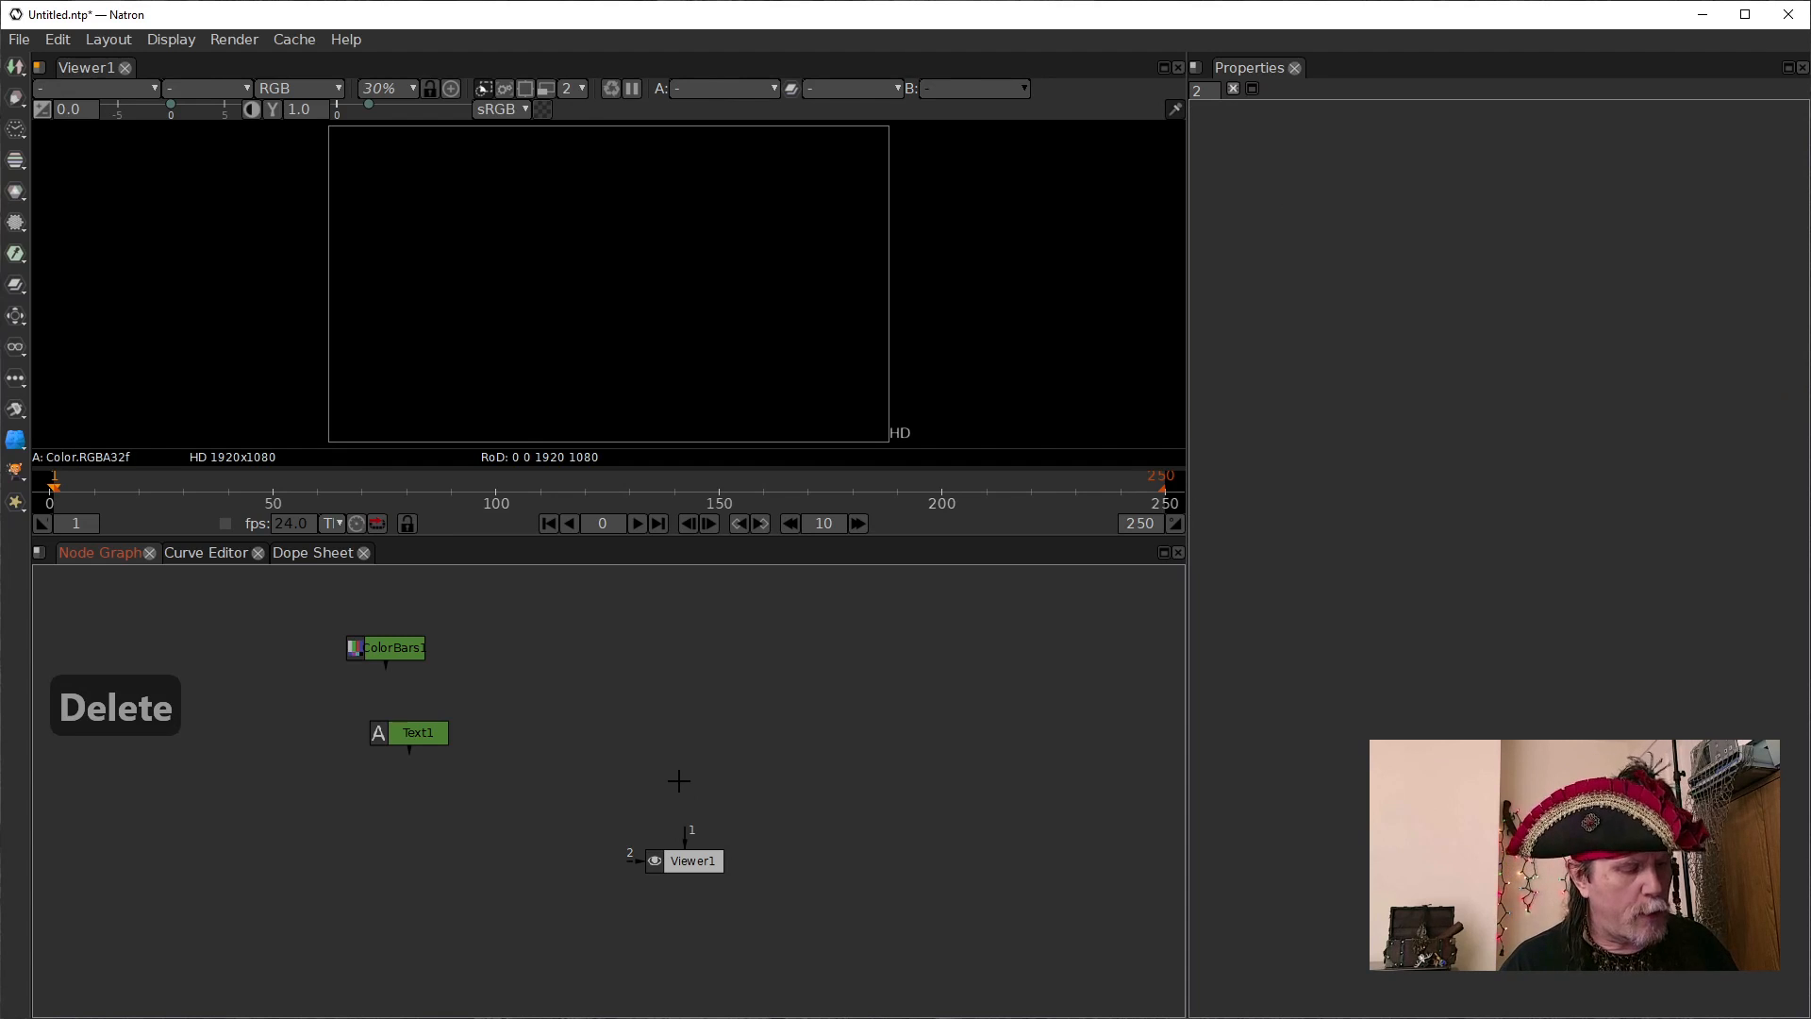
key("ctrl+z")
left_click_drag(639, 697, 531, 708)
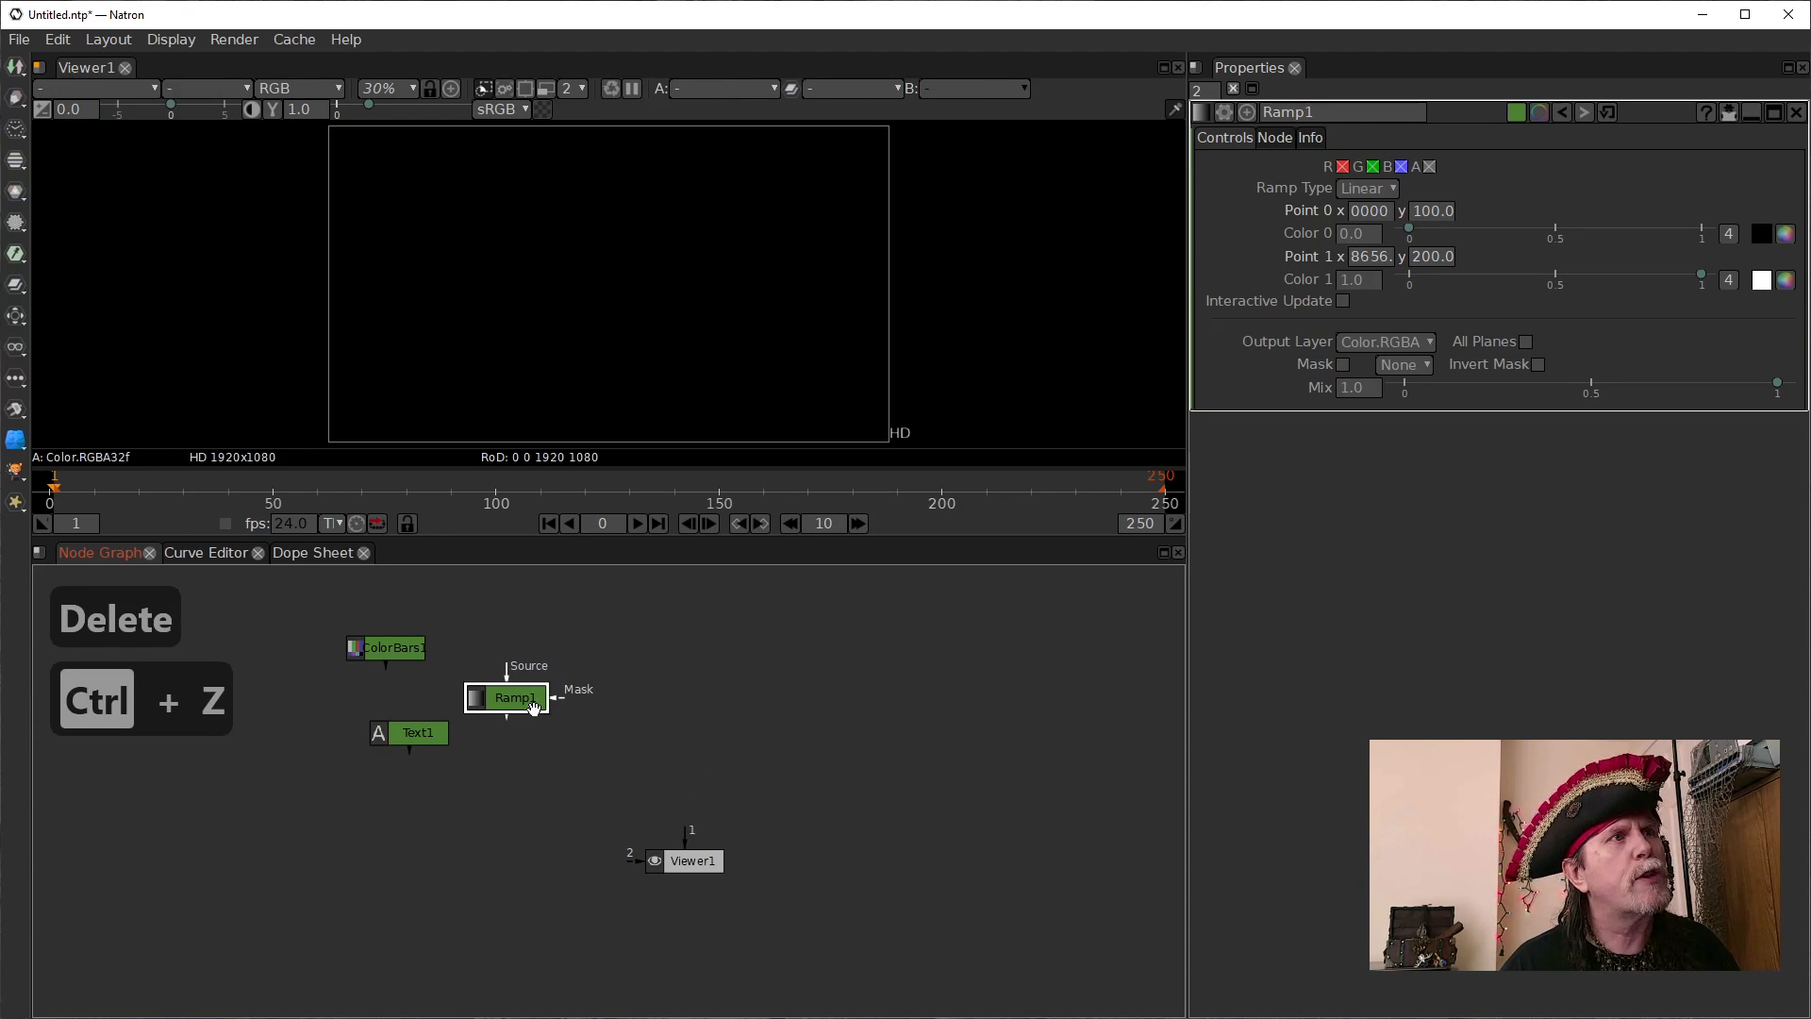
Insert a SeNoise node feeding Viewer1 and move it higher in the graph, straight above the viewer node
left_click(698, 745)
left_click(699, 860)
key("Tab")
type("s")
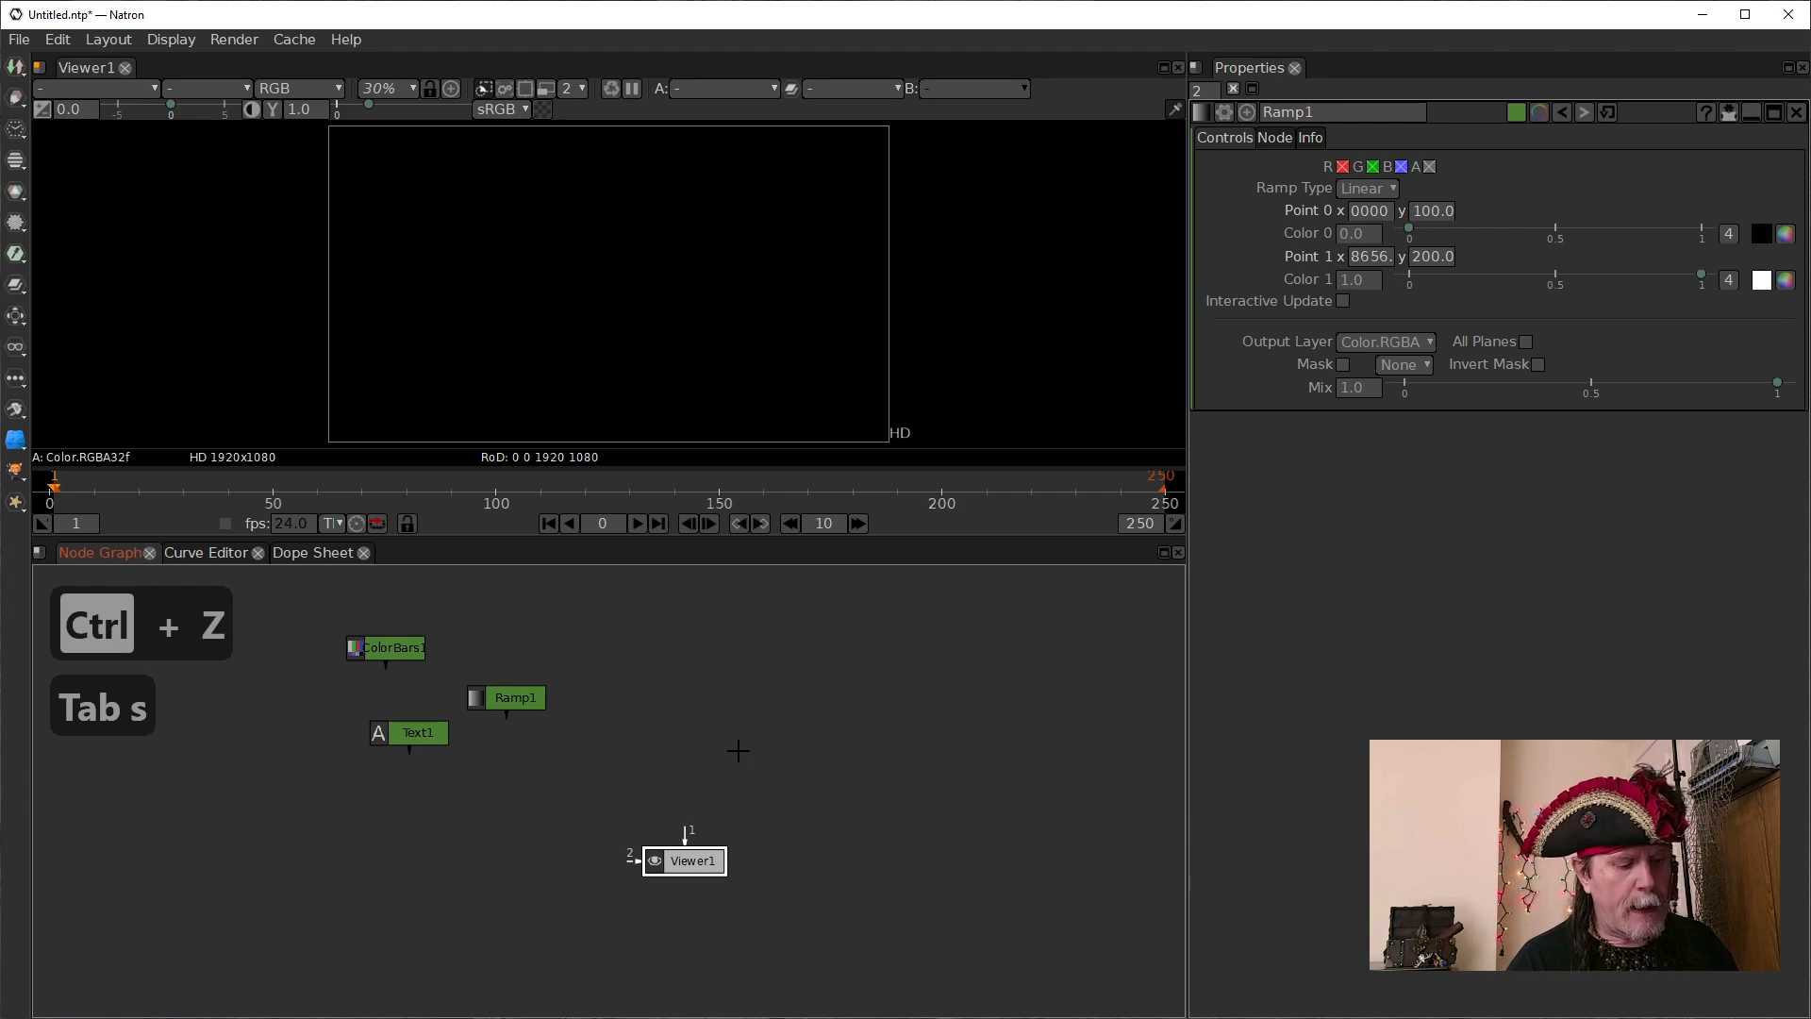
type("en")
key("Down")
key("Down")
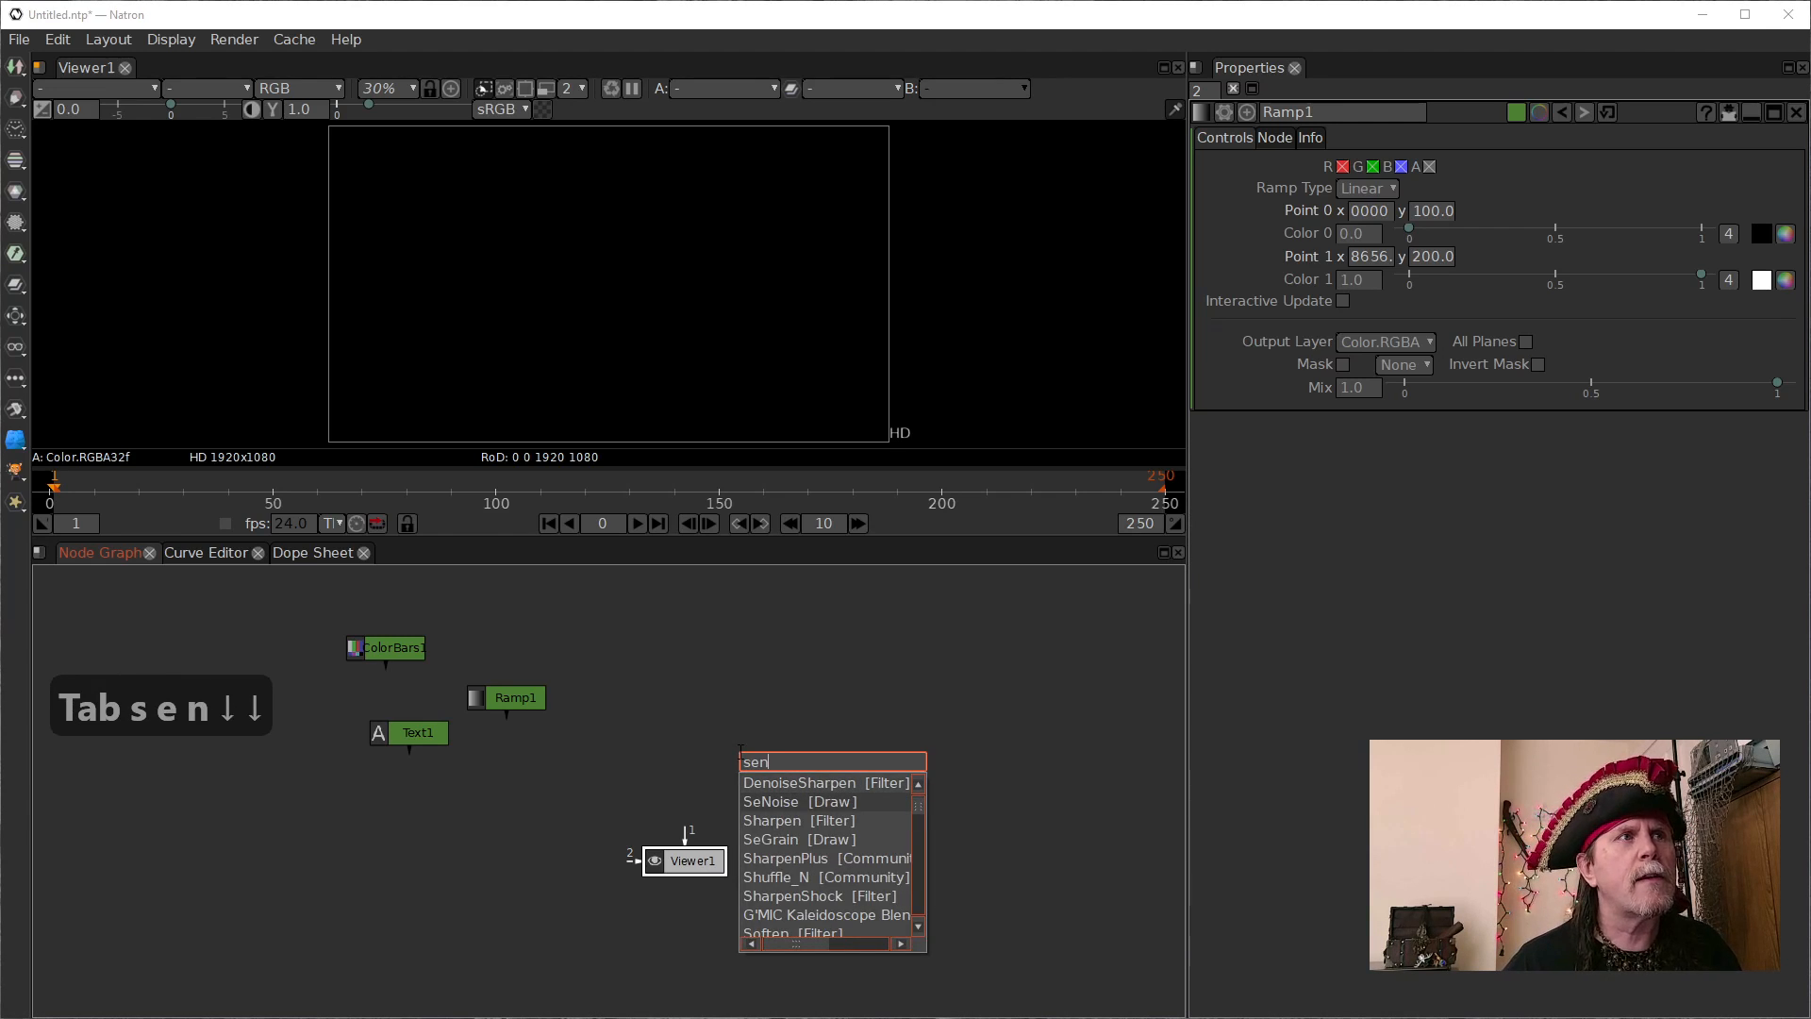
key("Return")
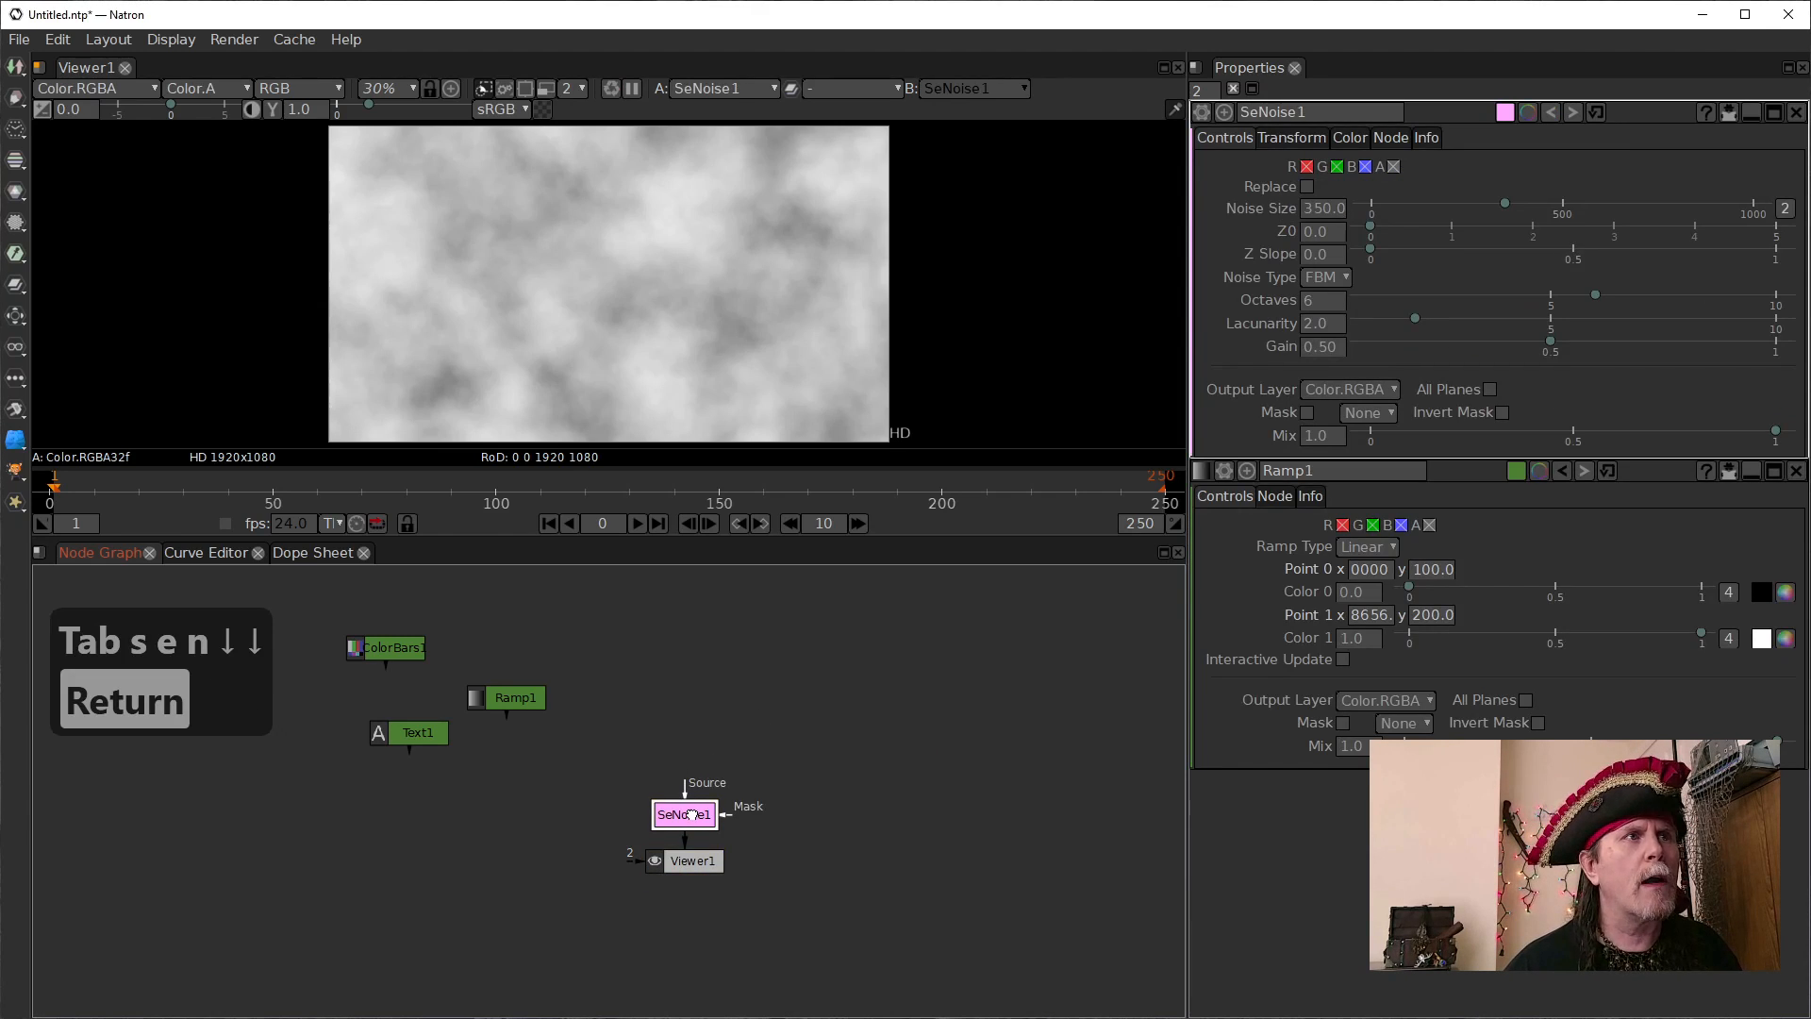
left_click_drag(691, 814, 686, 724)
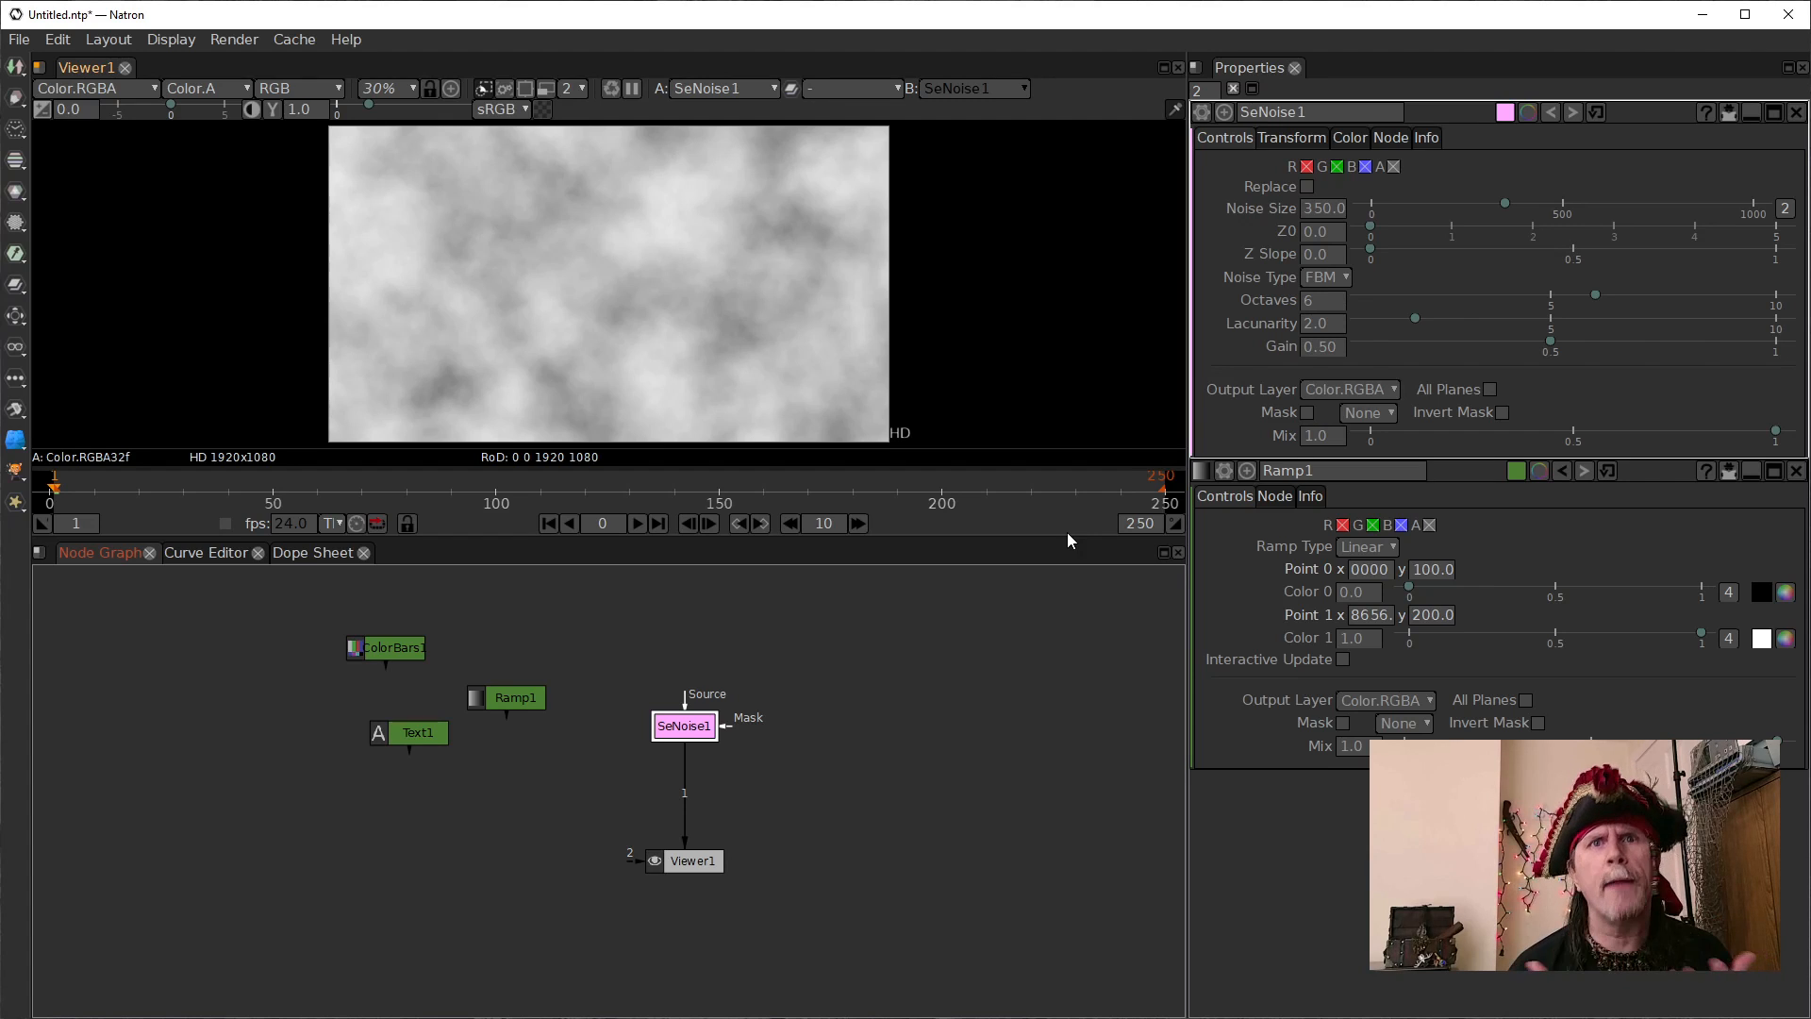
Raise SeNoise1's Translate x in ever larger increments to well beyond 1751 to shift the noise pattern
left_click(1292, 139)
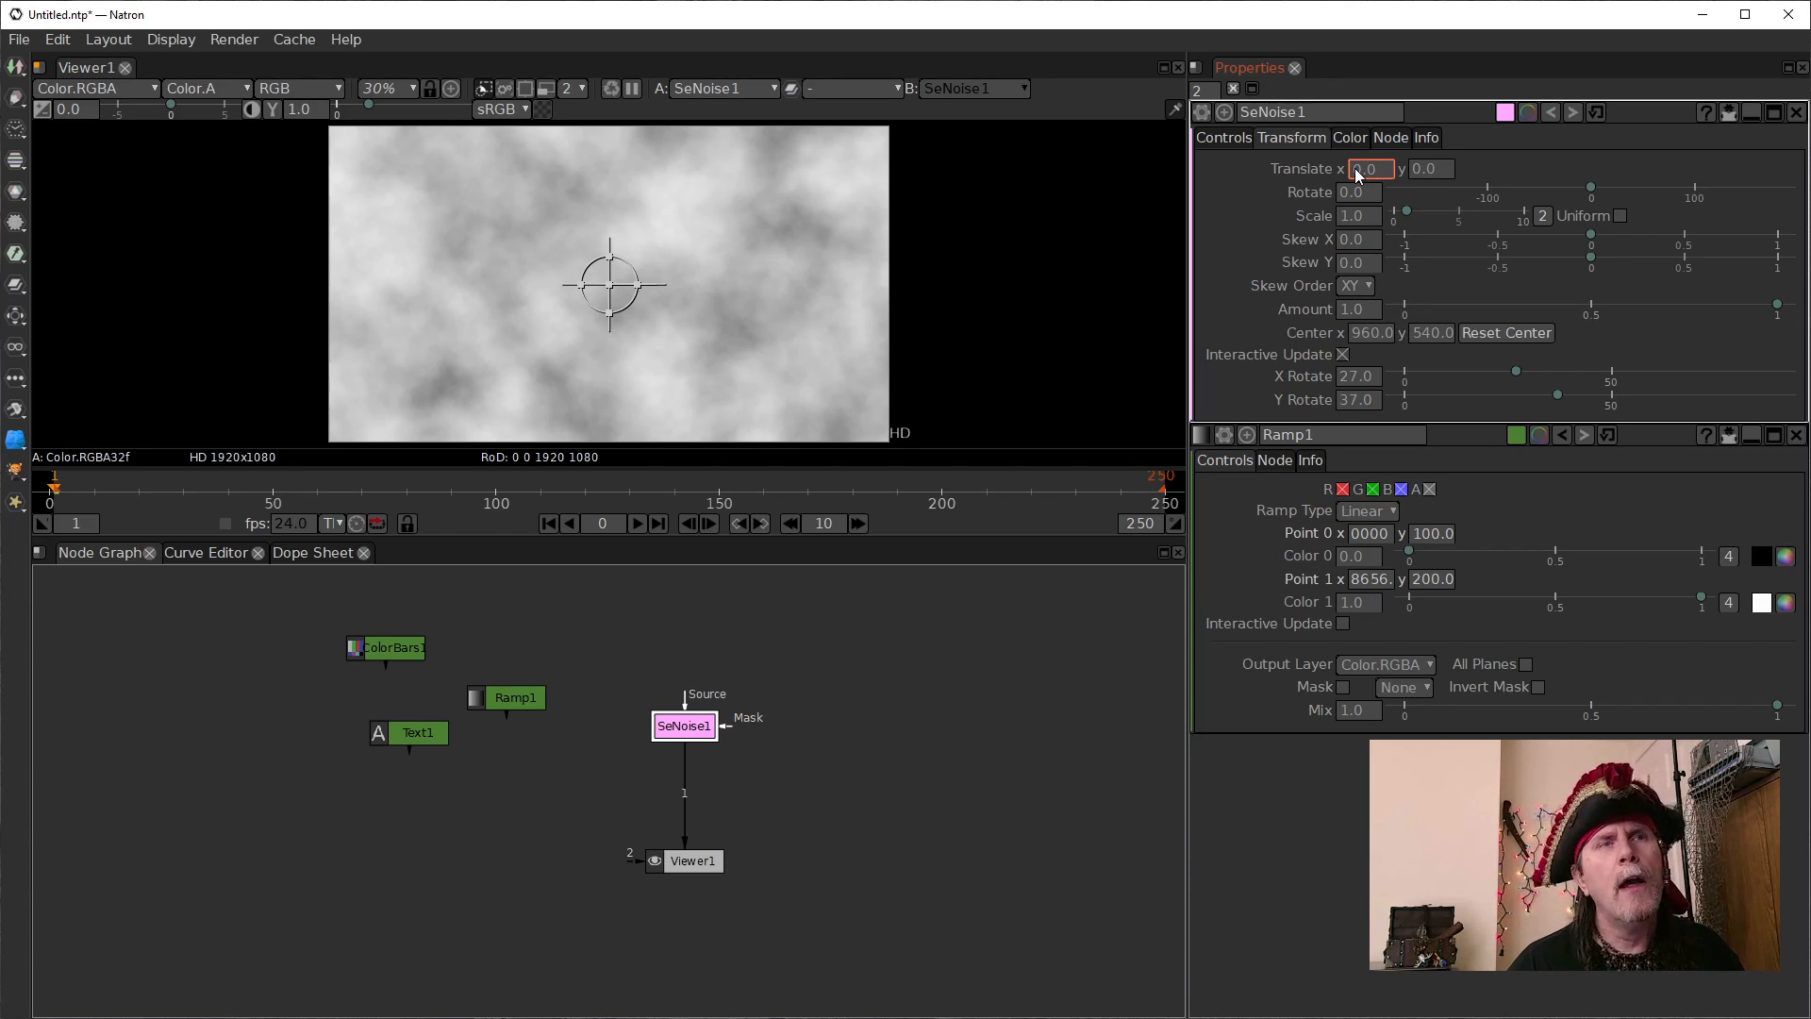
type("5")
key("Return")
scroll(1354, 172, "up", 6)
scroll(1354, 168, "up", 9)
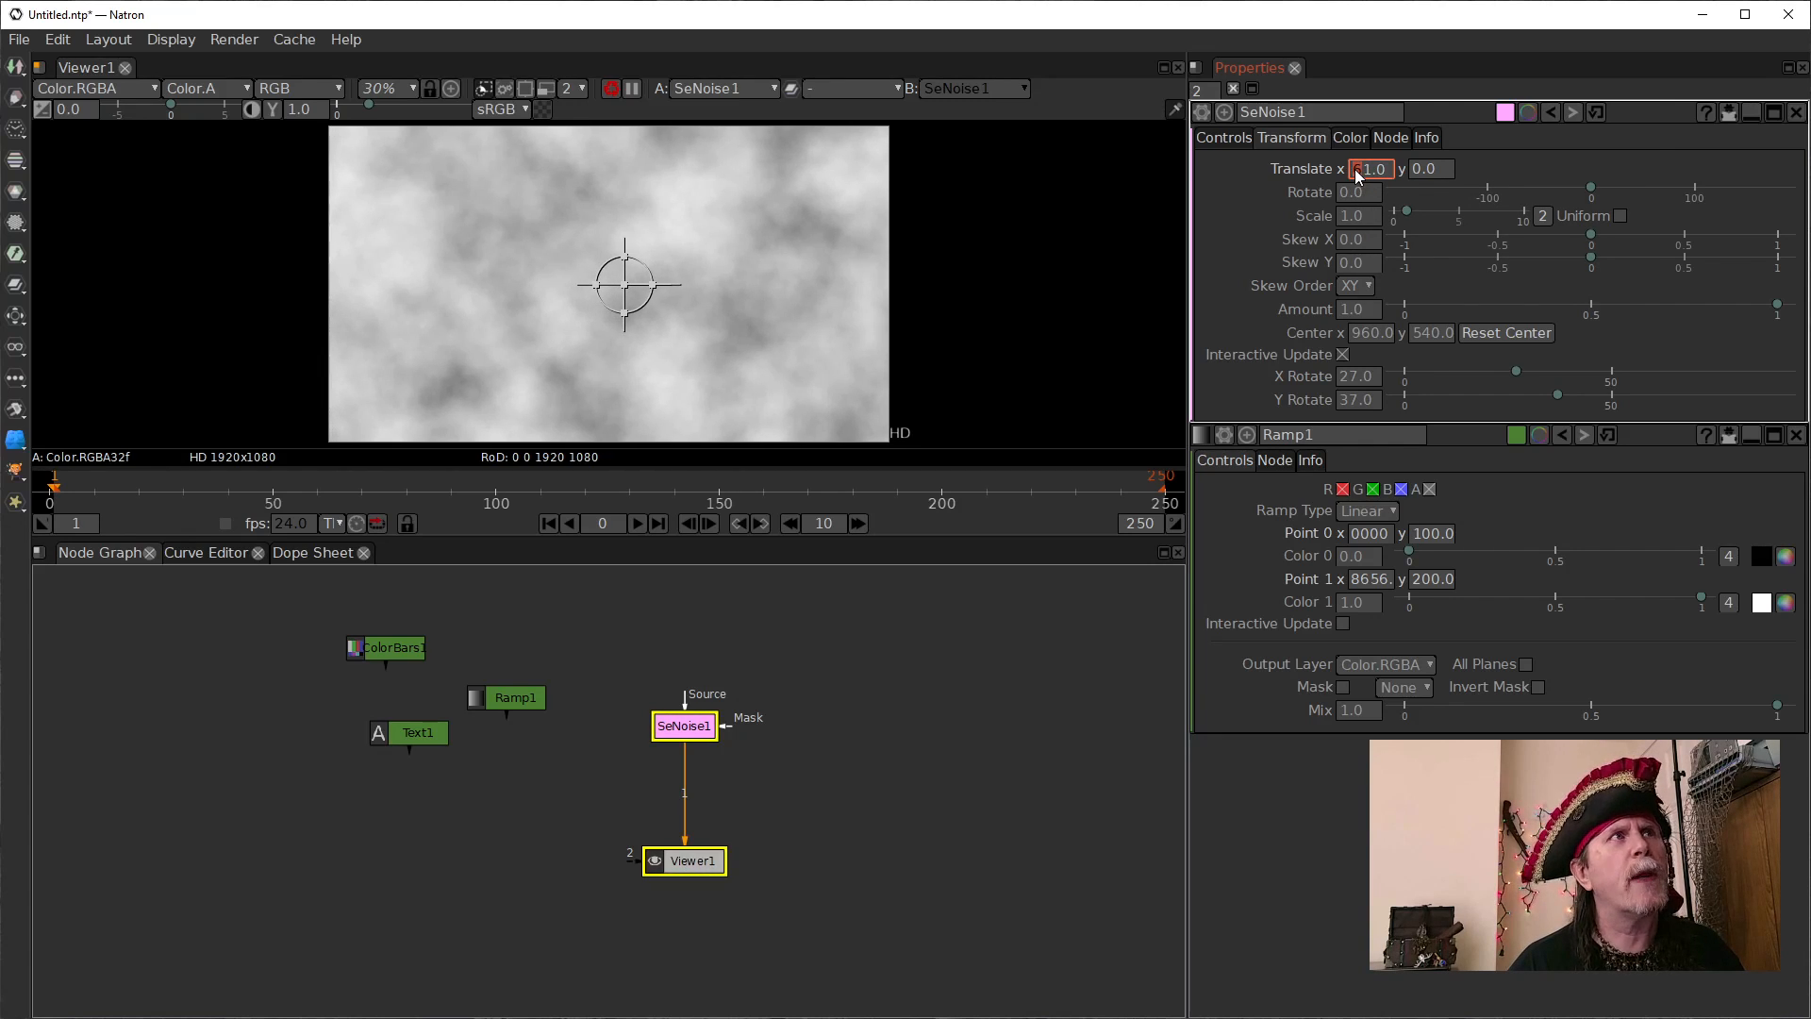
scroll(1354, 168, "up", 15)
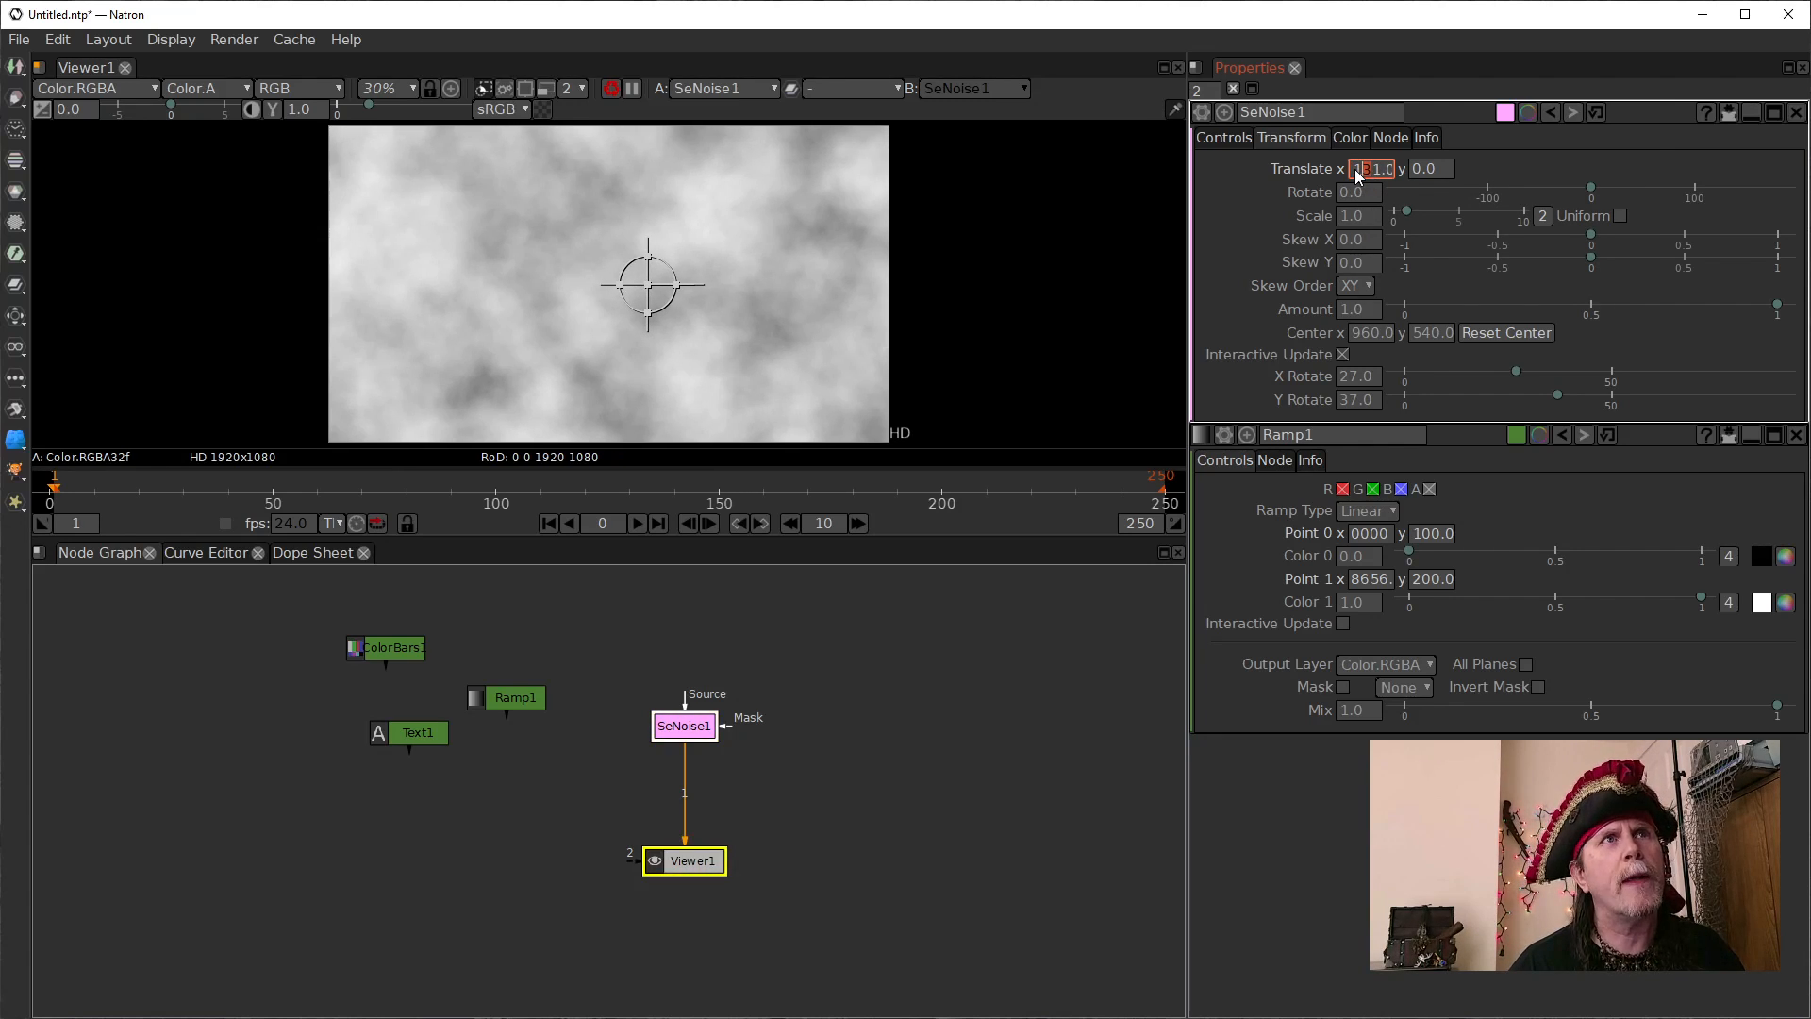
scroll(1353, 173, "up", 10)
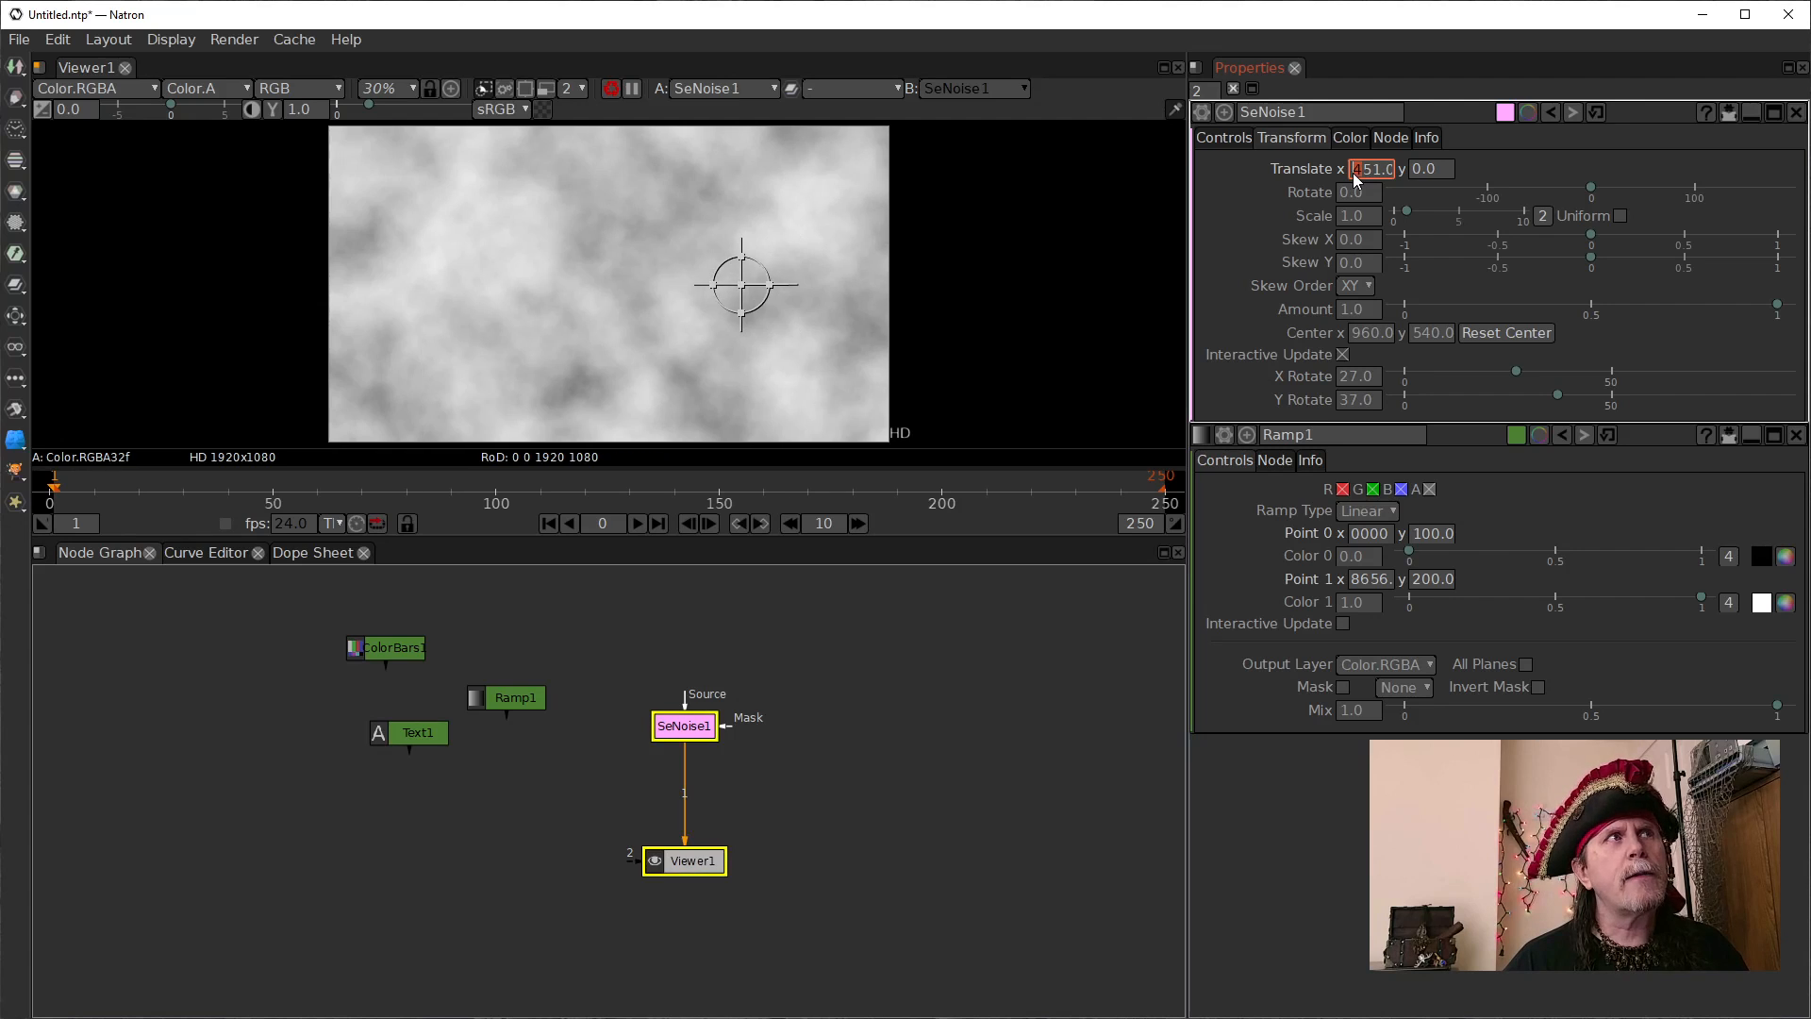
scroll(1352, 172, "up", 10)
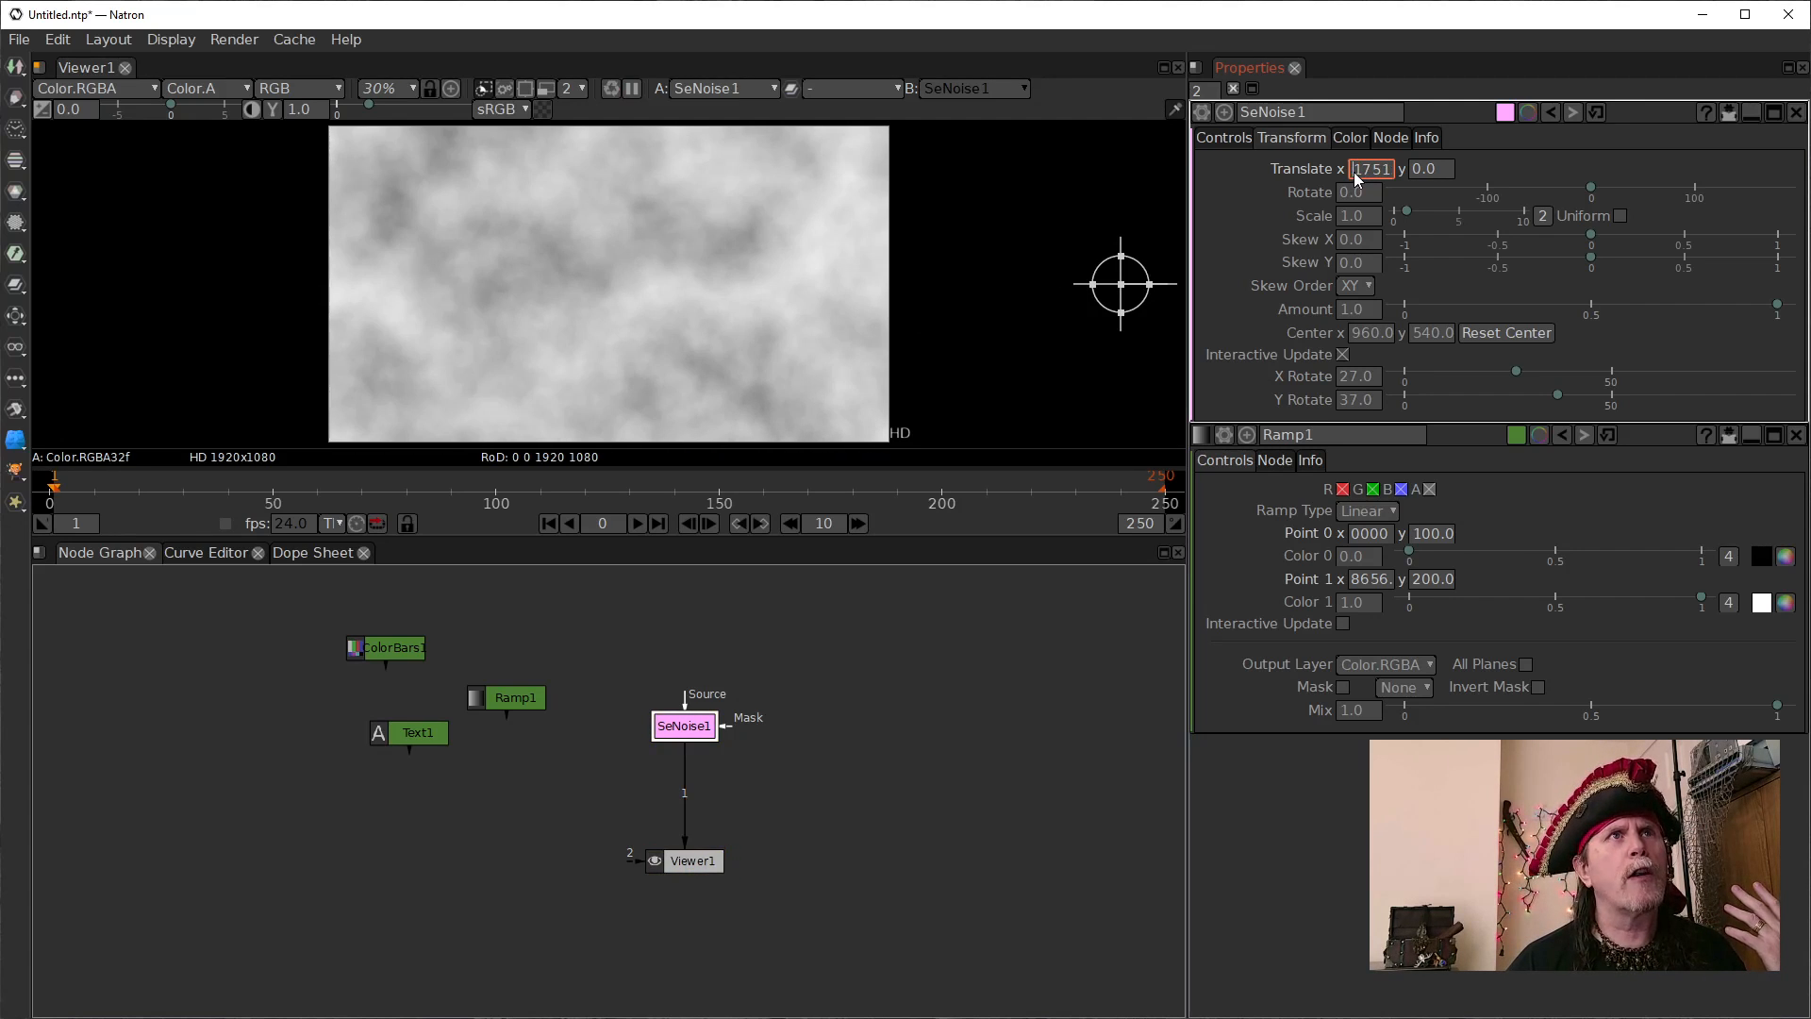
scroll(1355, 172, "up", 10)
scroll(1354, 172, "up", 3)
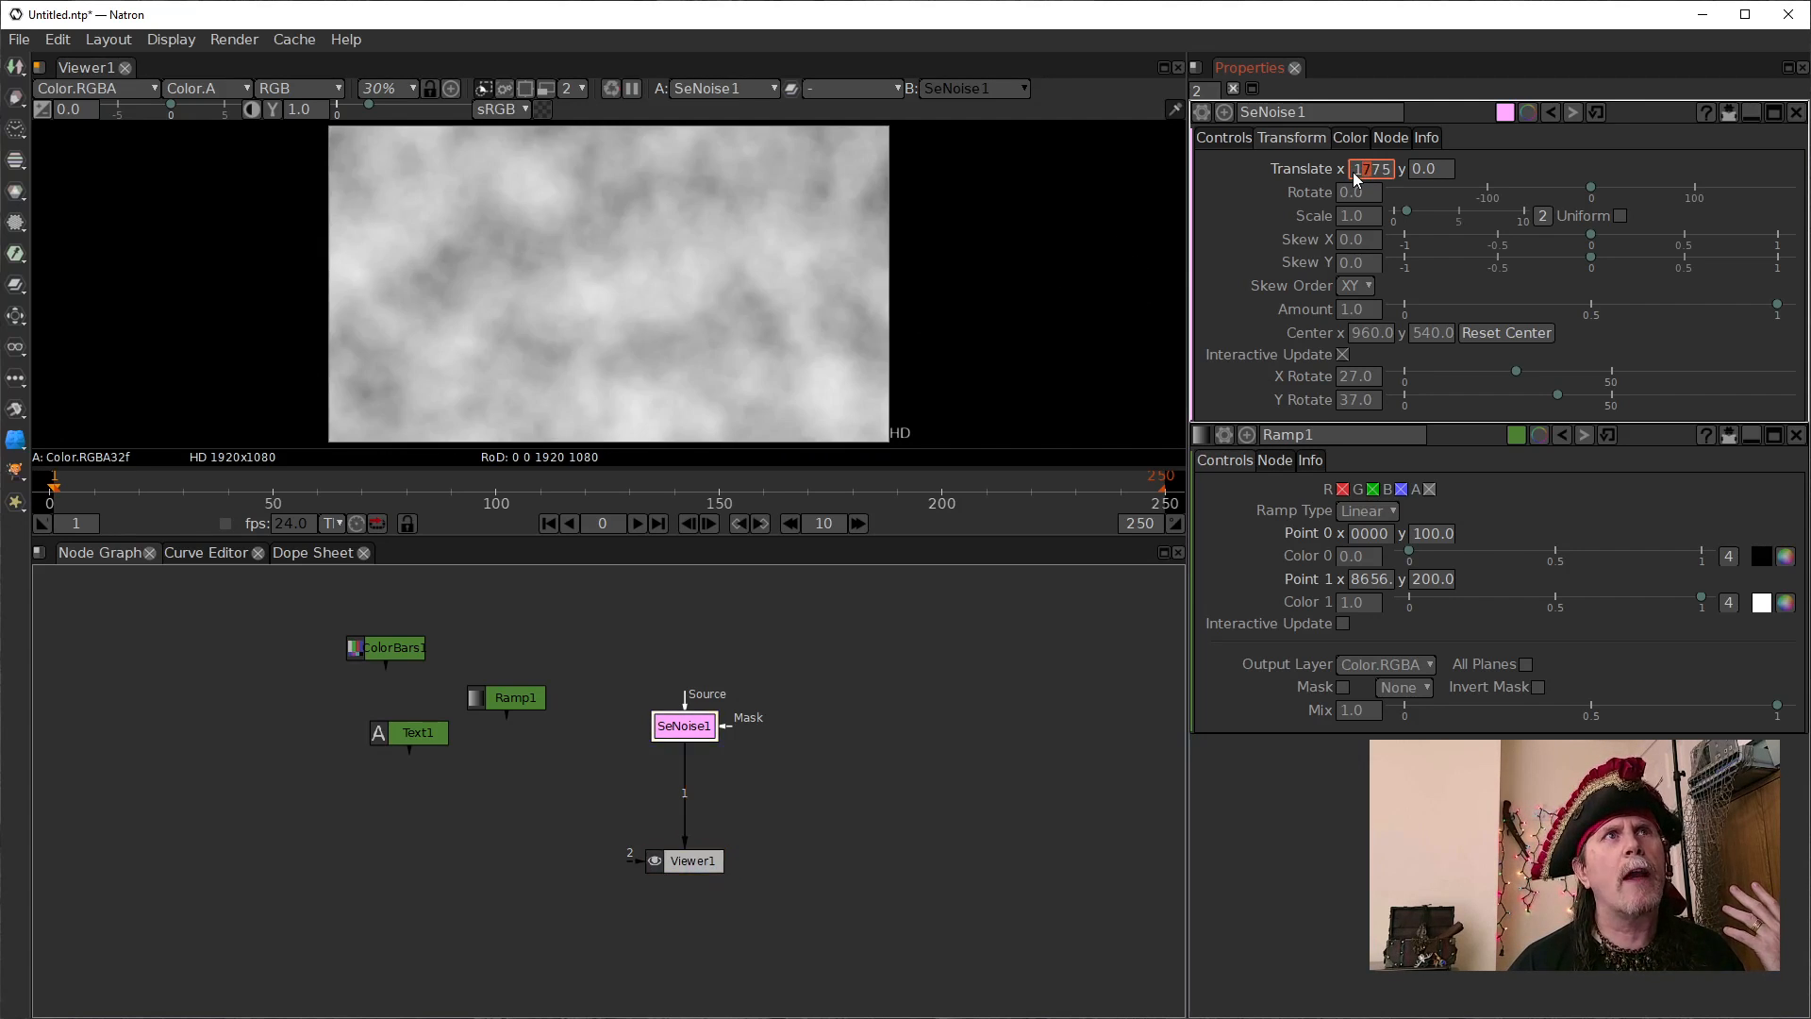
Vary SeNoise1's Translate x in large increments, changing ever higher digits to keep shifting the noise pattern
scroll(1352, 173, "up", 3)
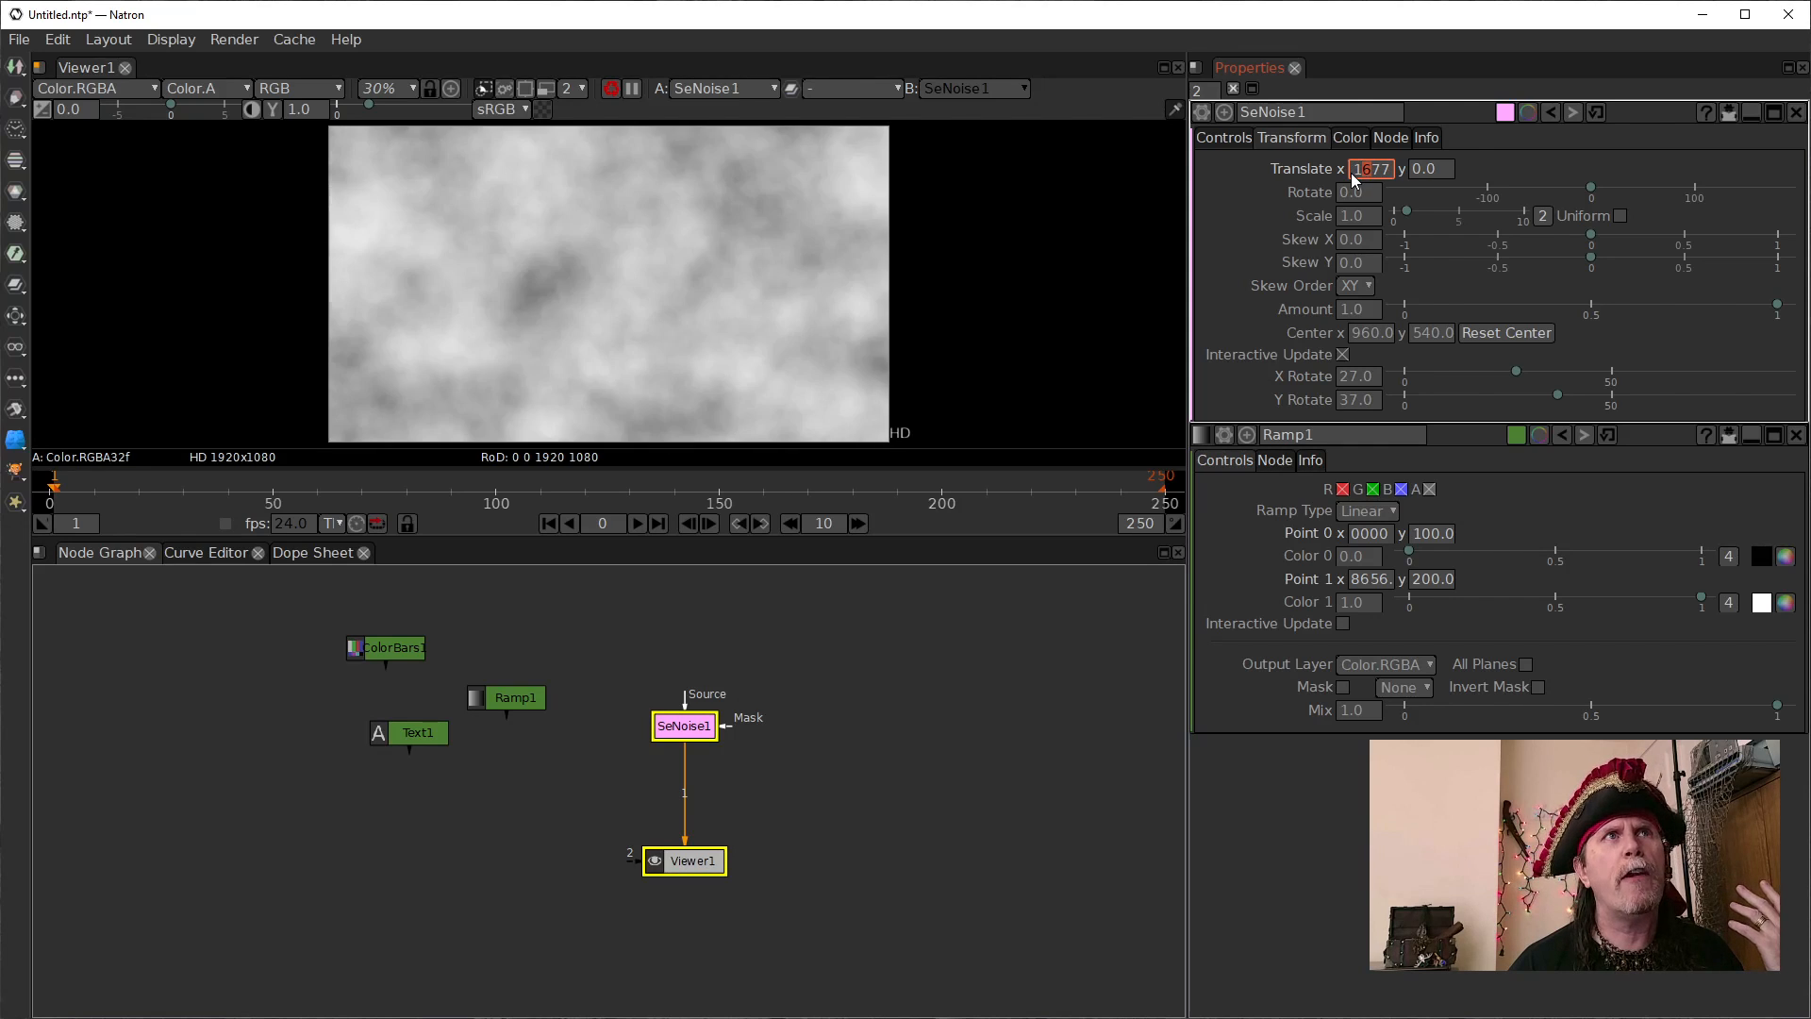
scroll(1354, 173, "down", 5)
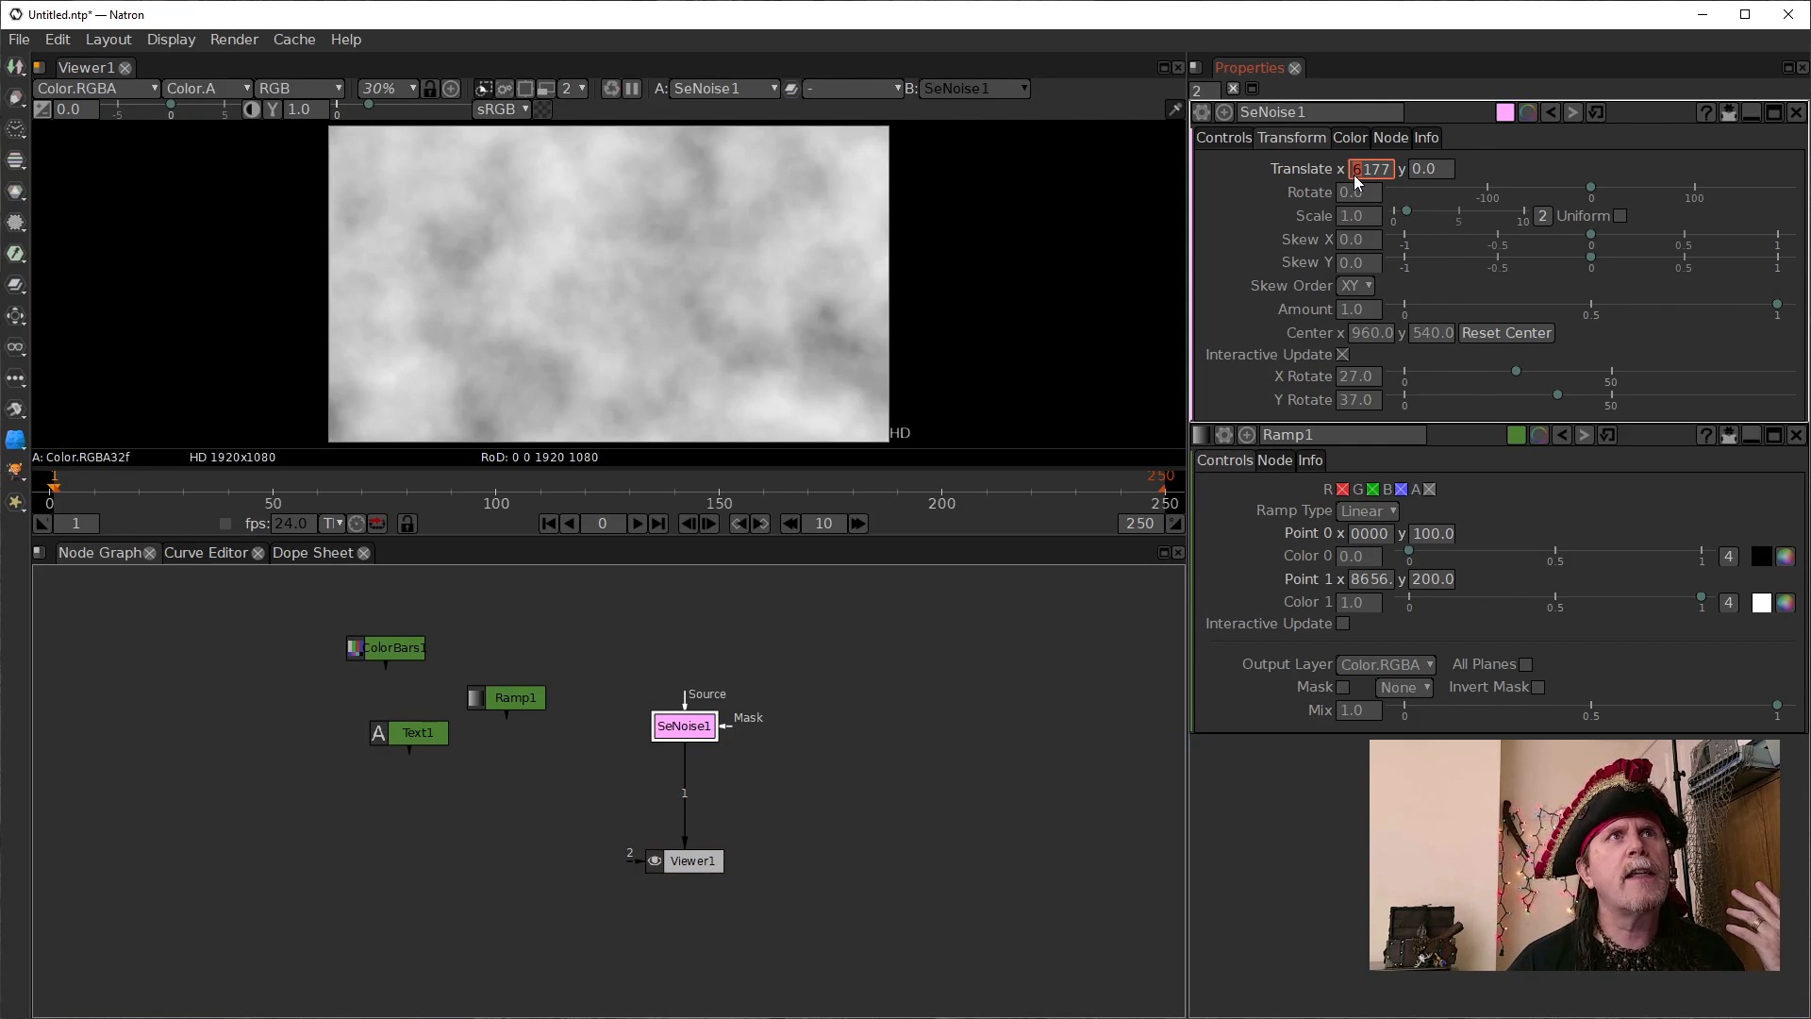
scroll(1355, 173, "up", 5)
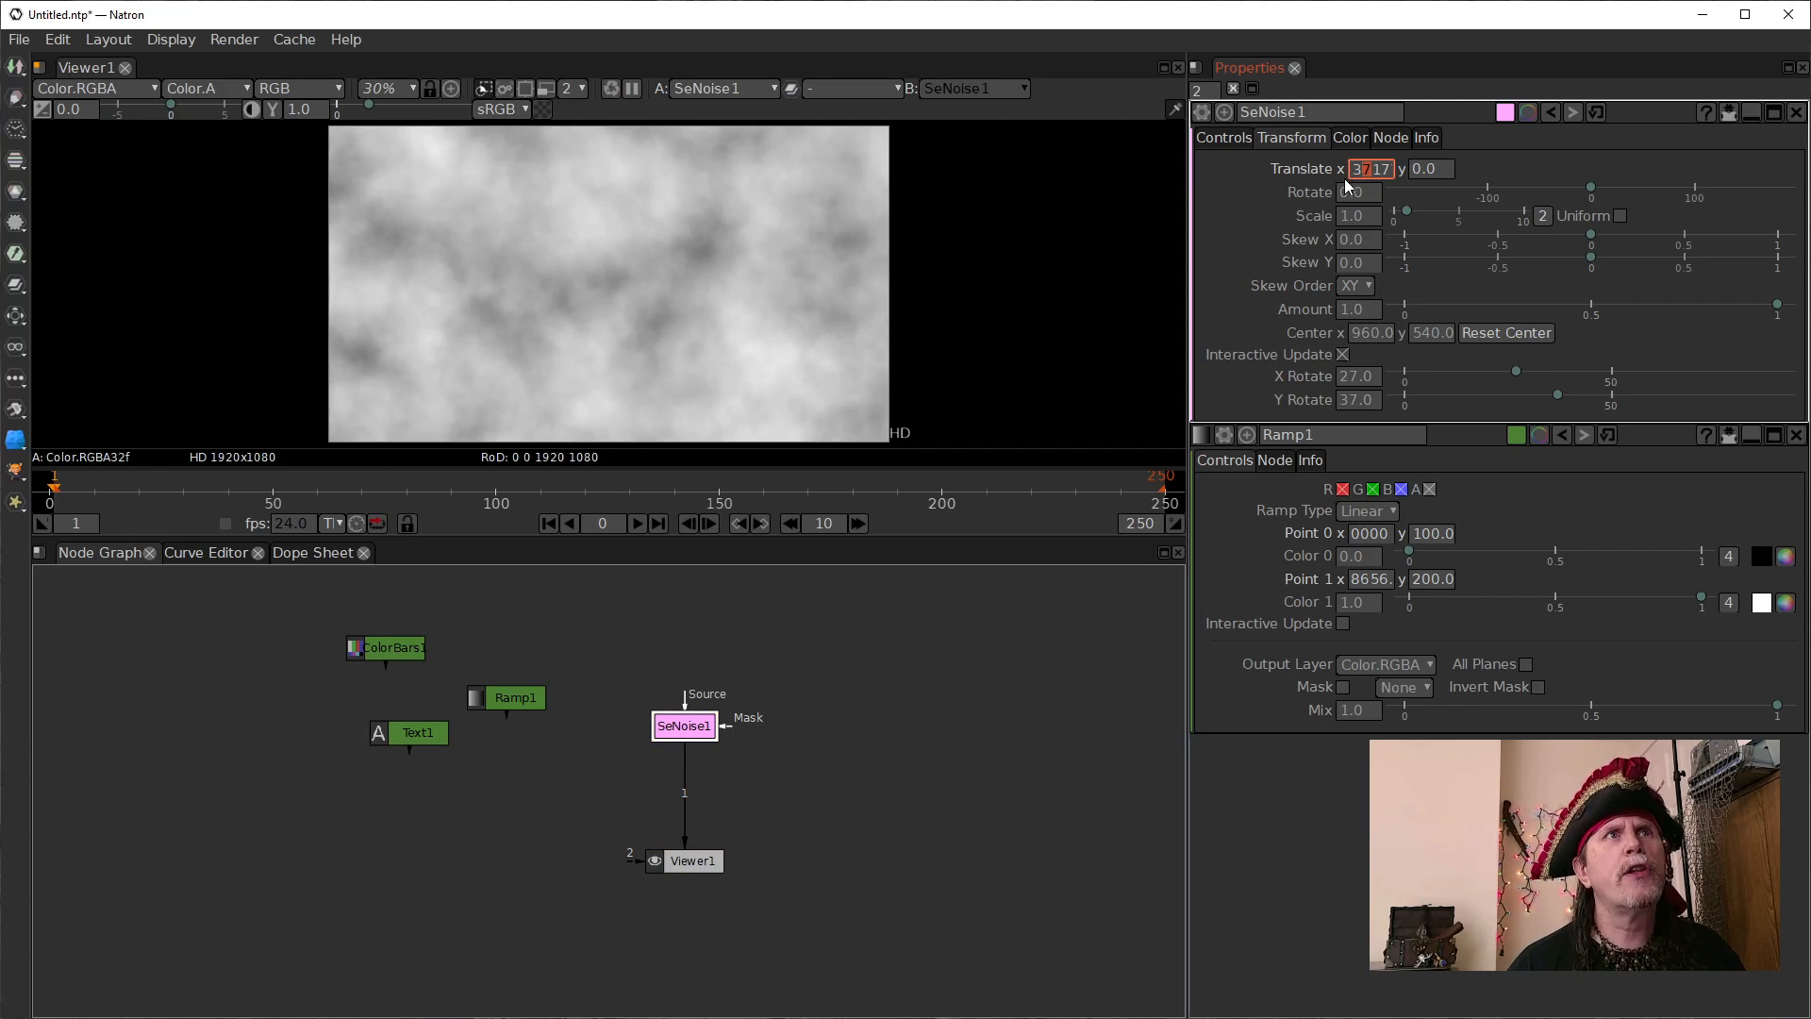
scroll(1352, 171, "up", 2)
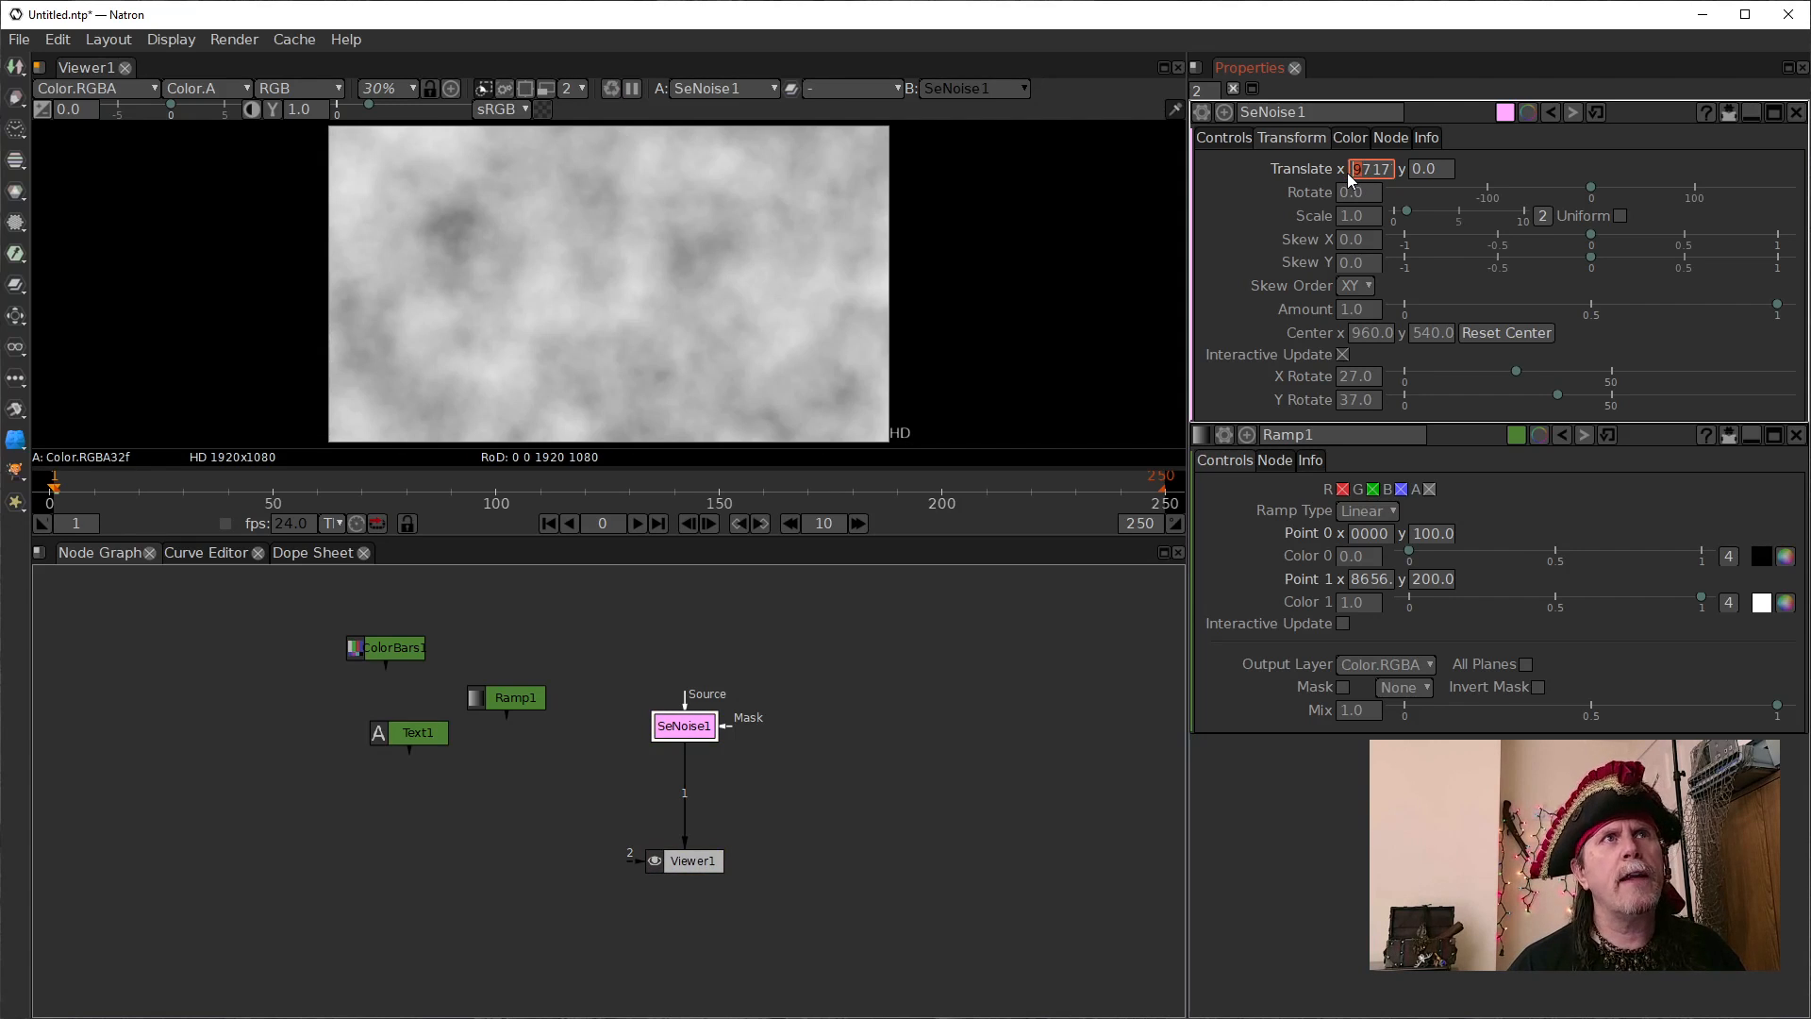
scroll(1355, 172, "up", 5)
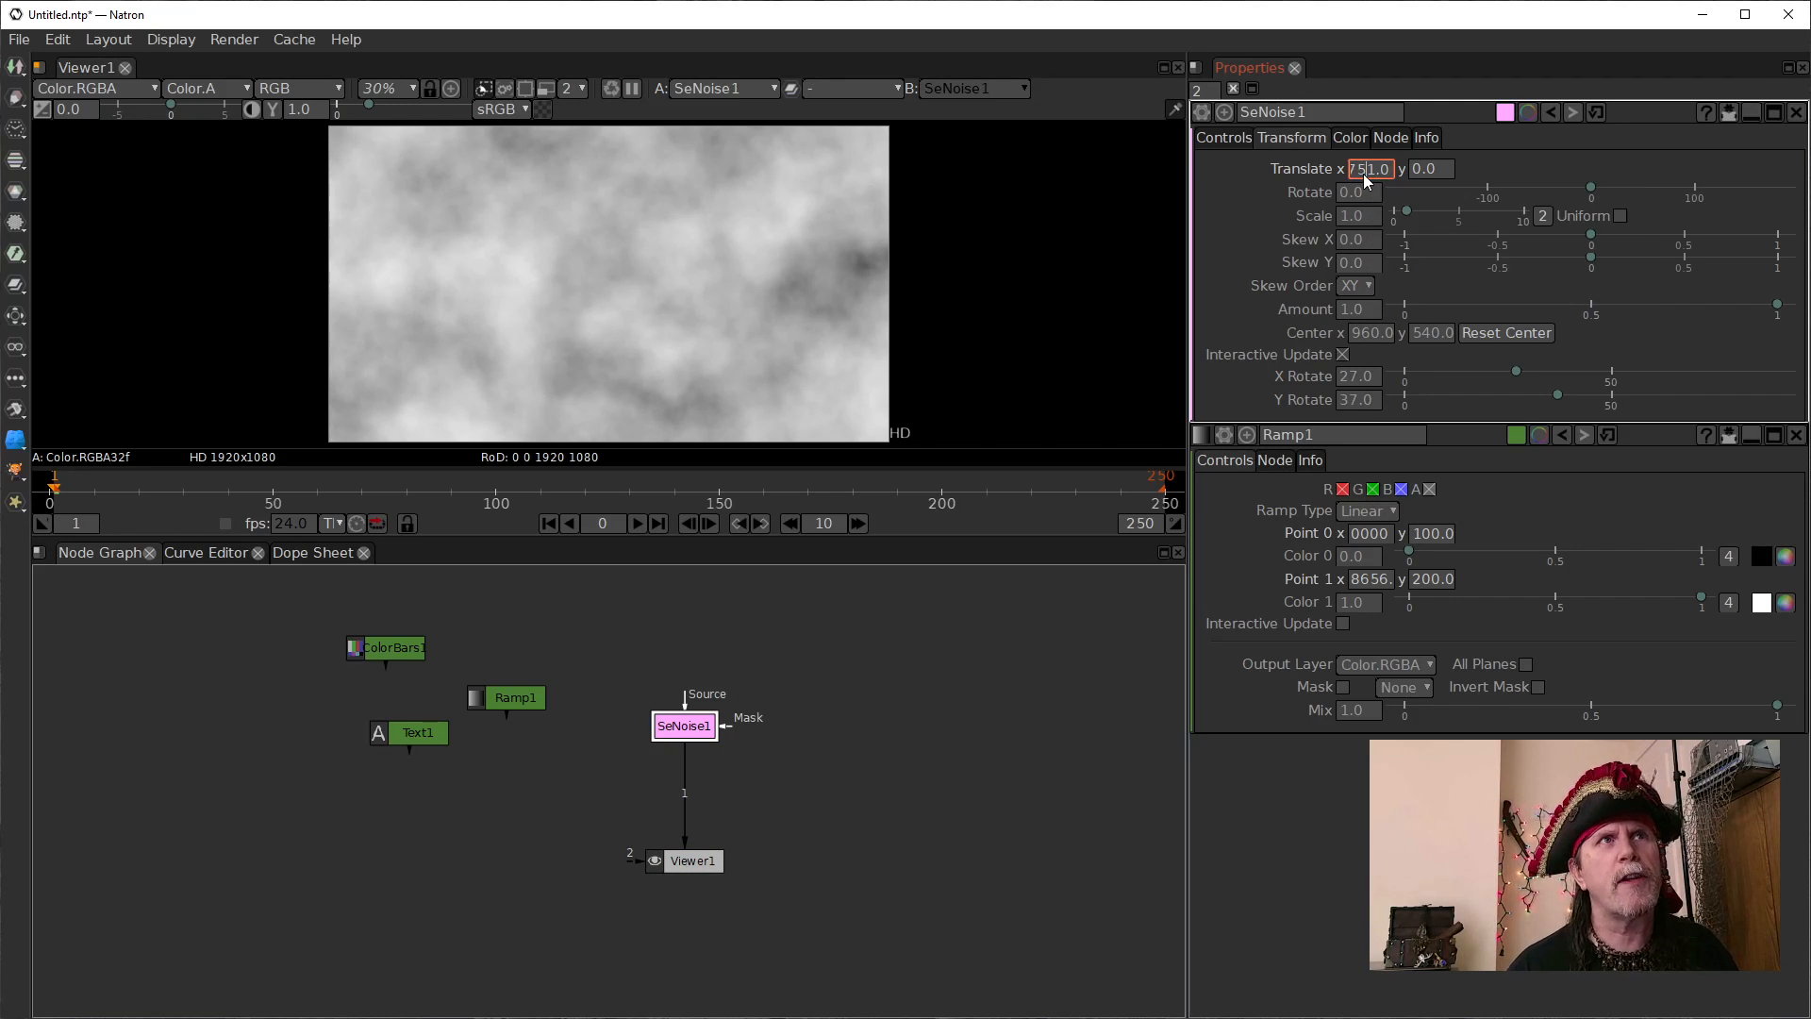
key("ctrl+a")
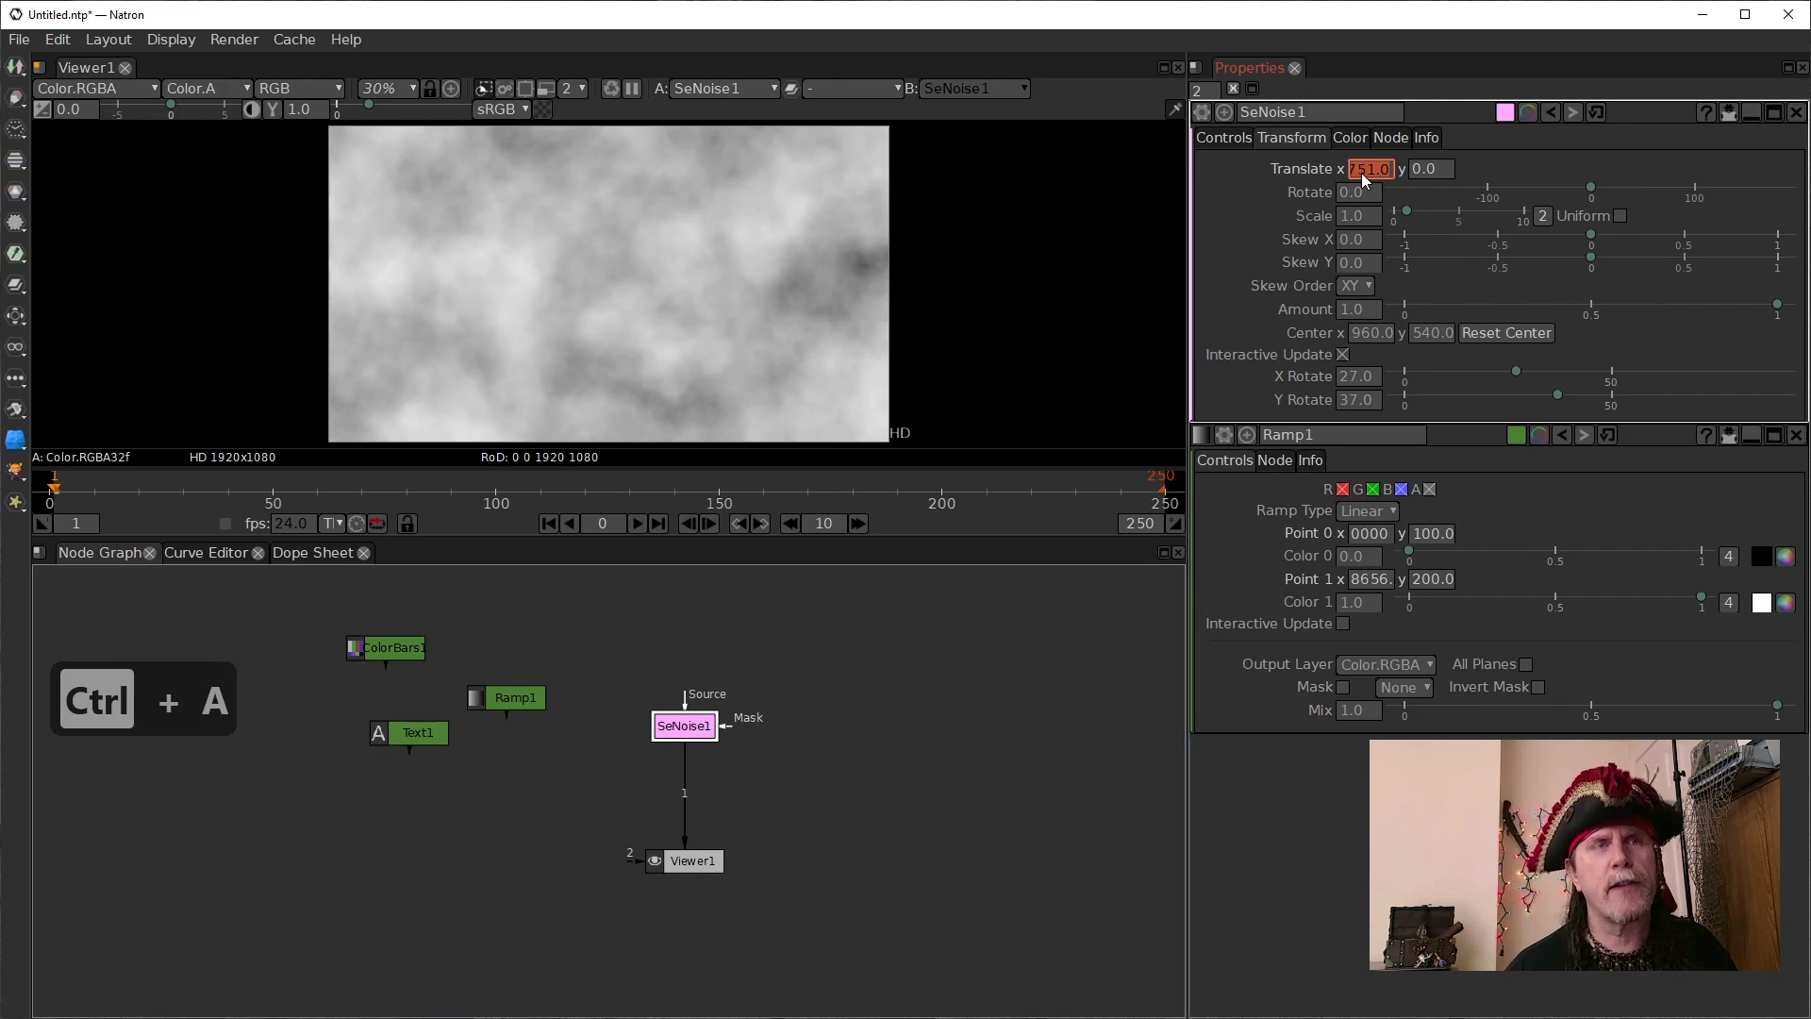
key("Delete")
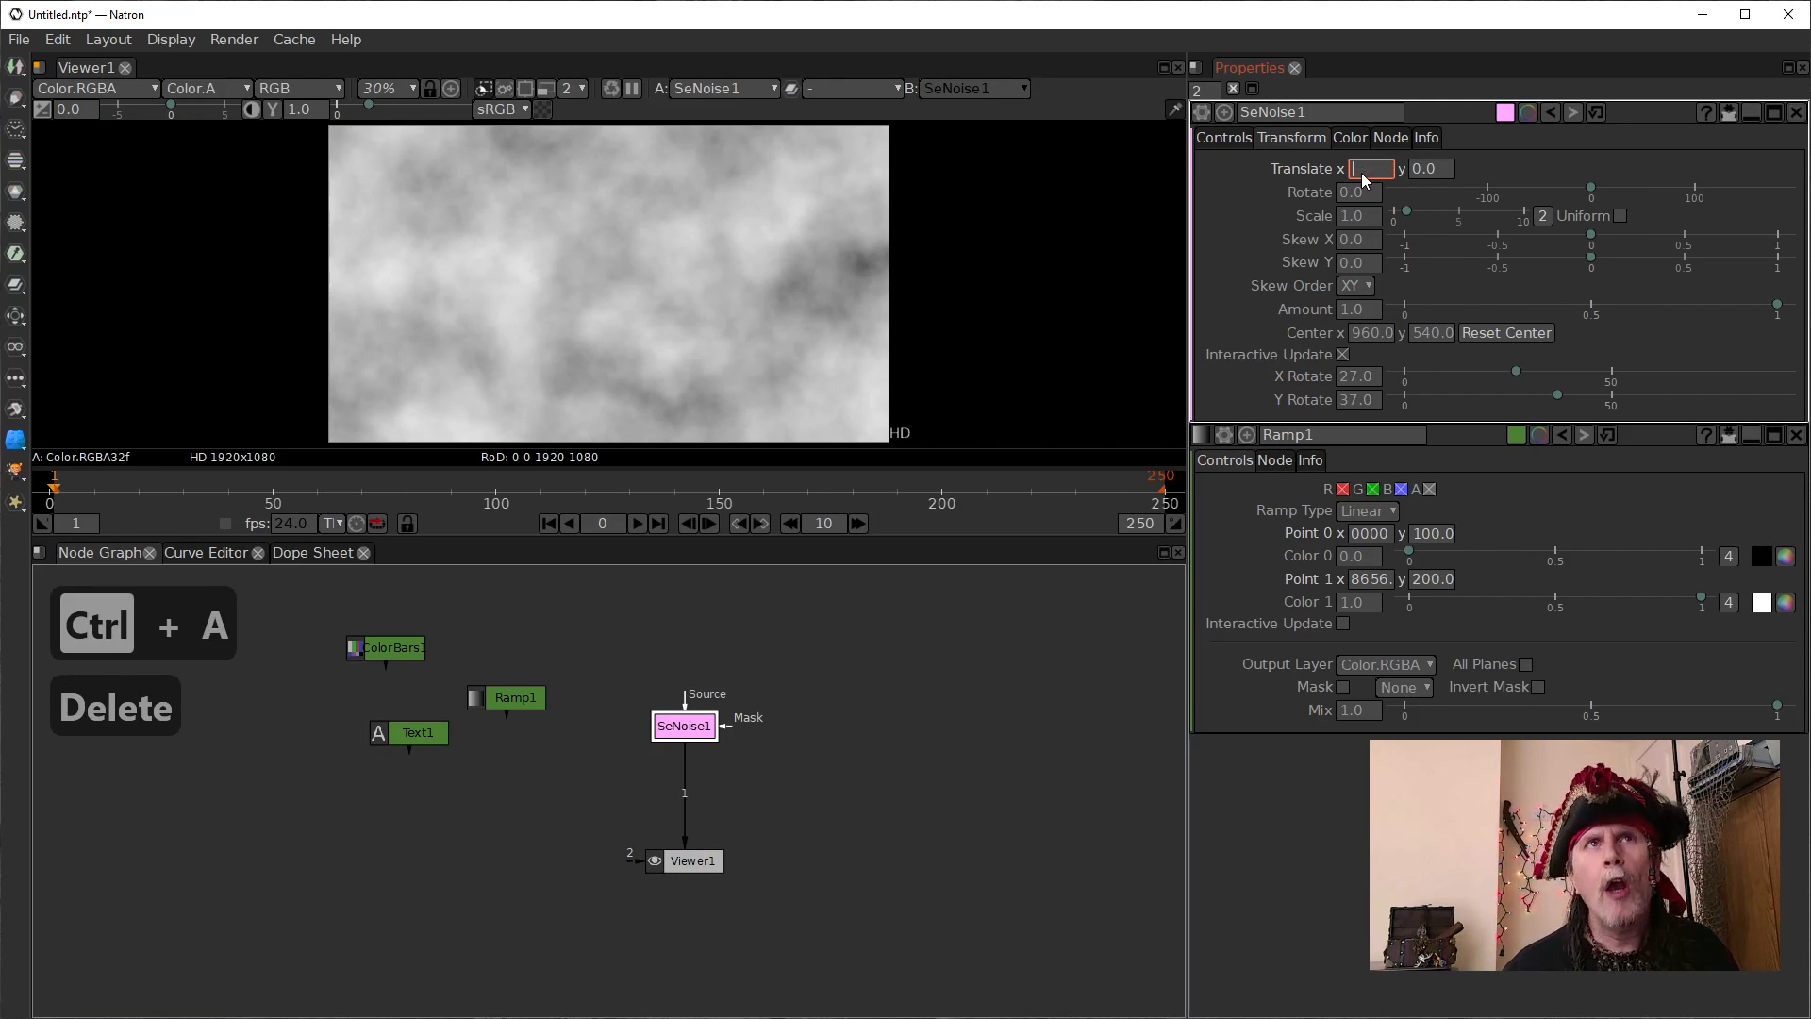
type("10000000")
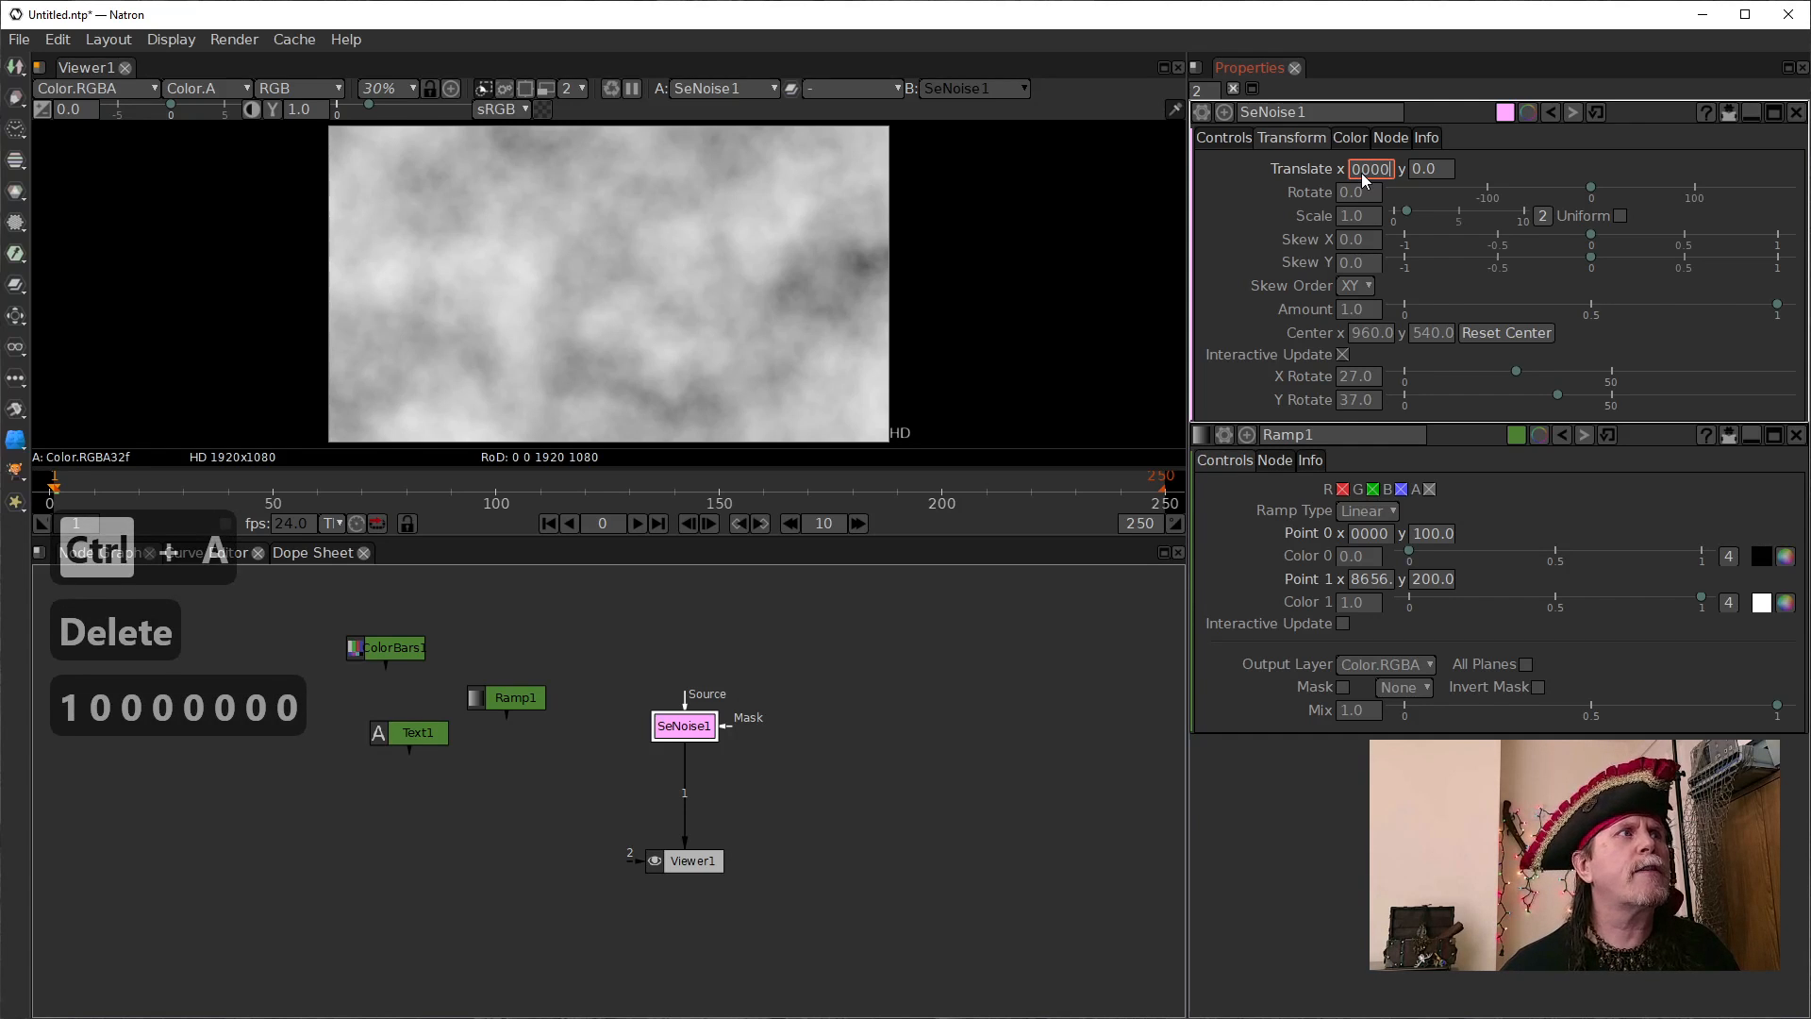
type("000000")
type("00000")
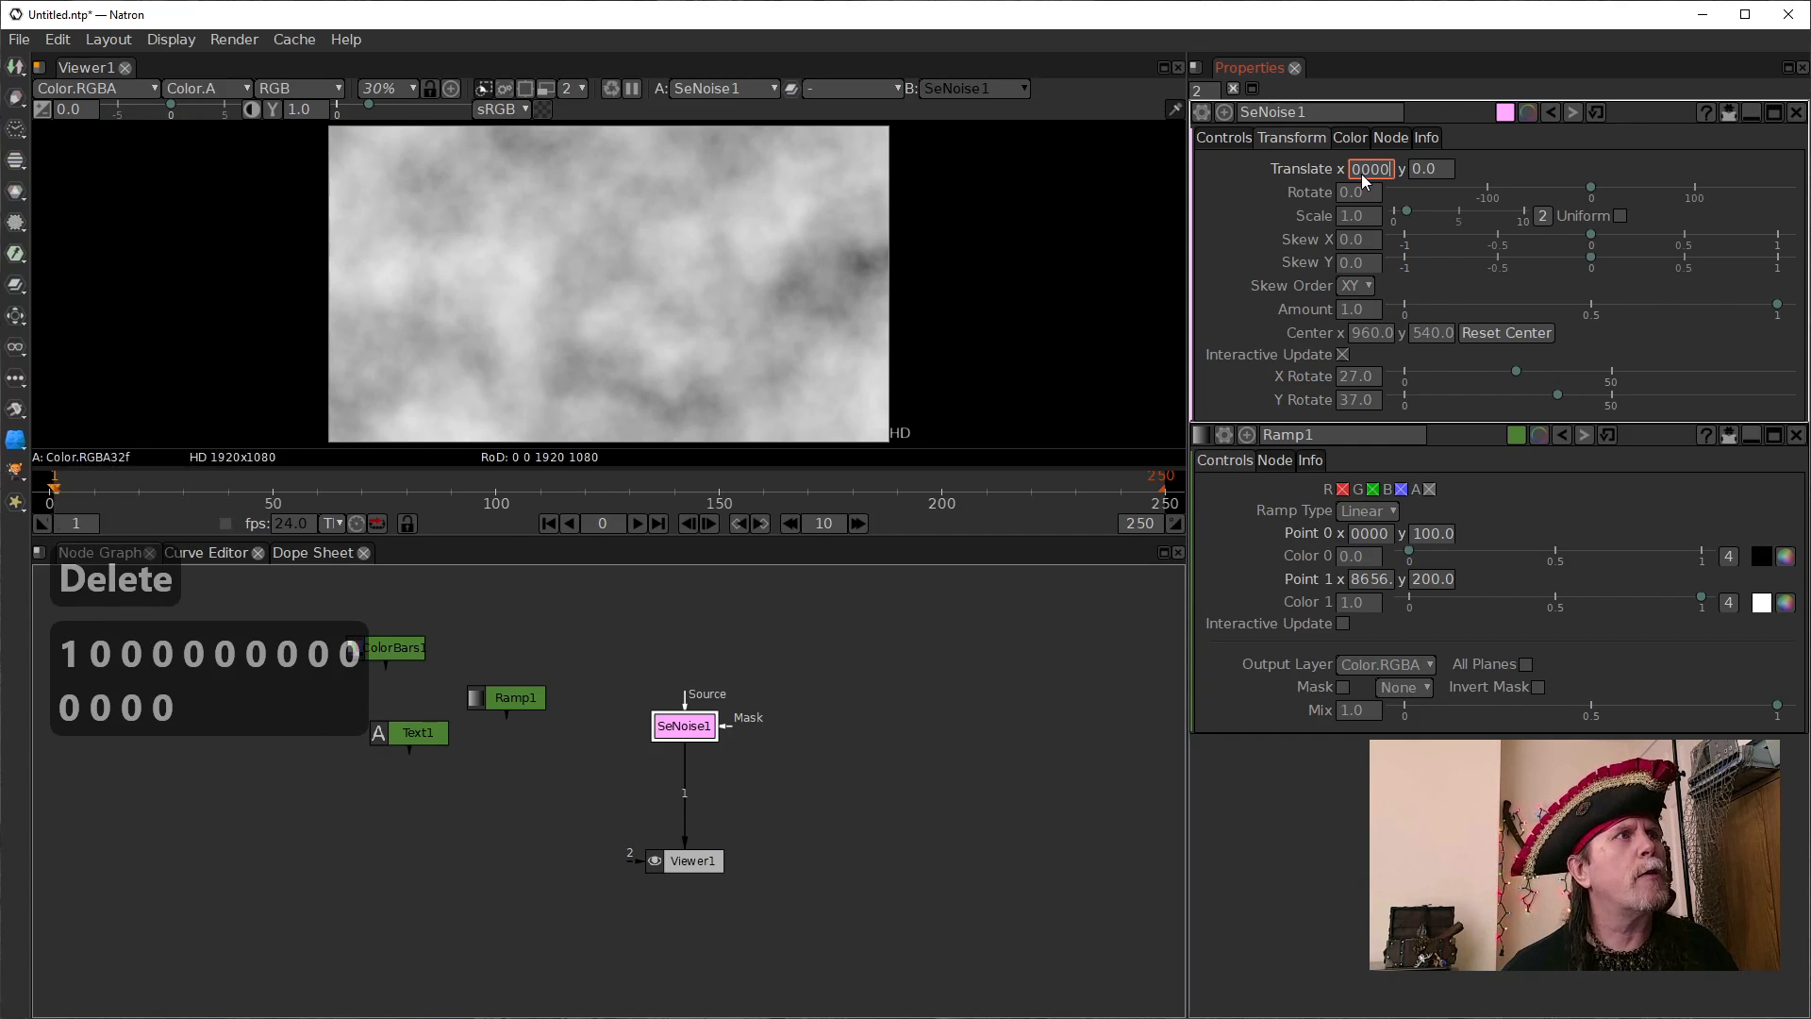
type("00")
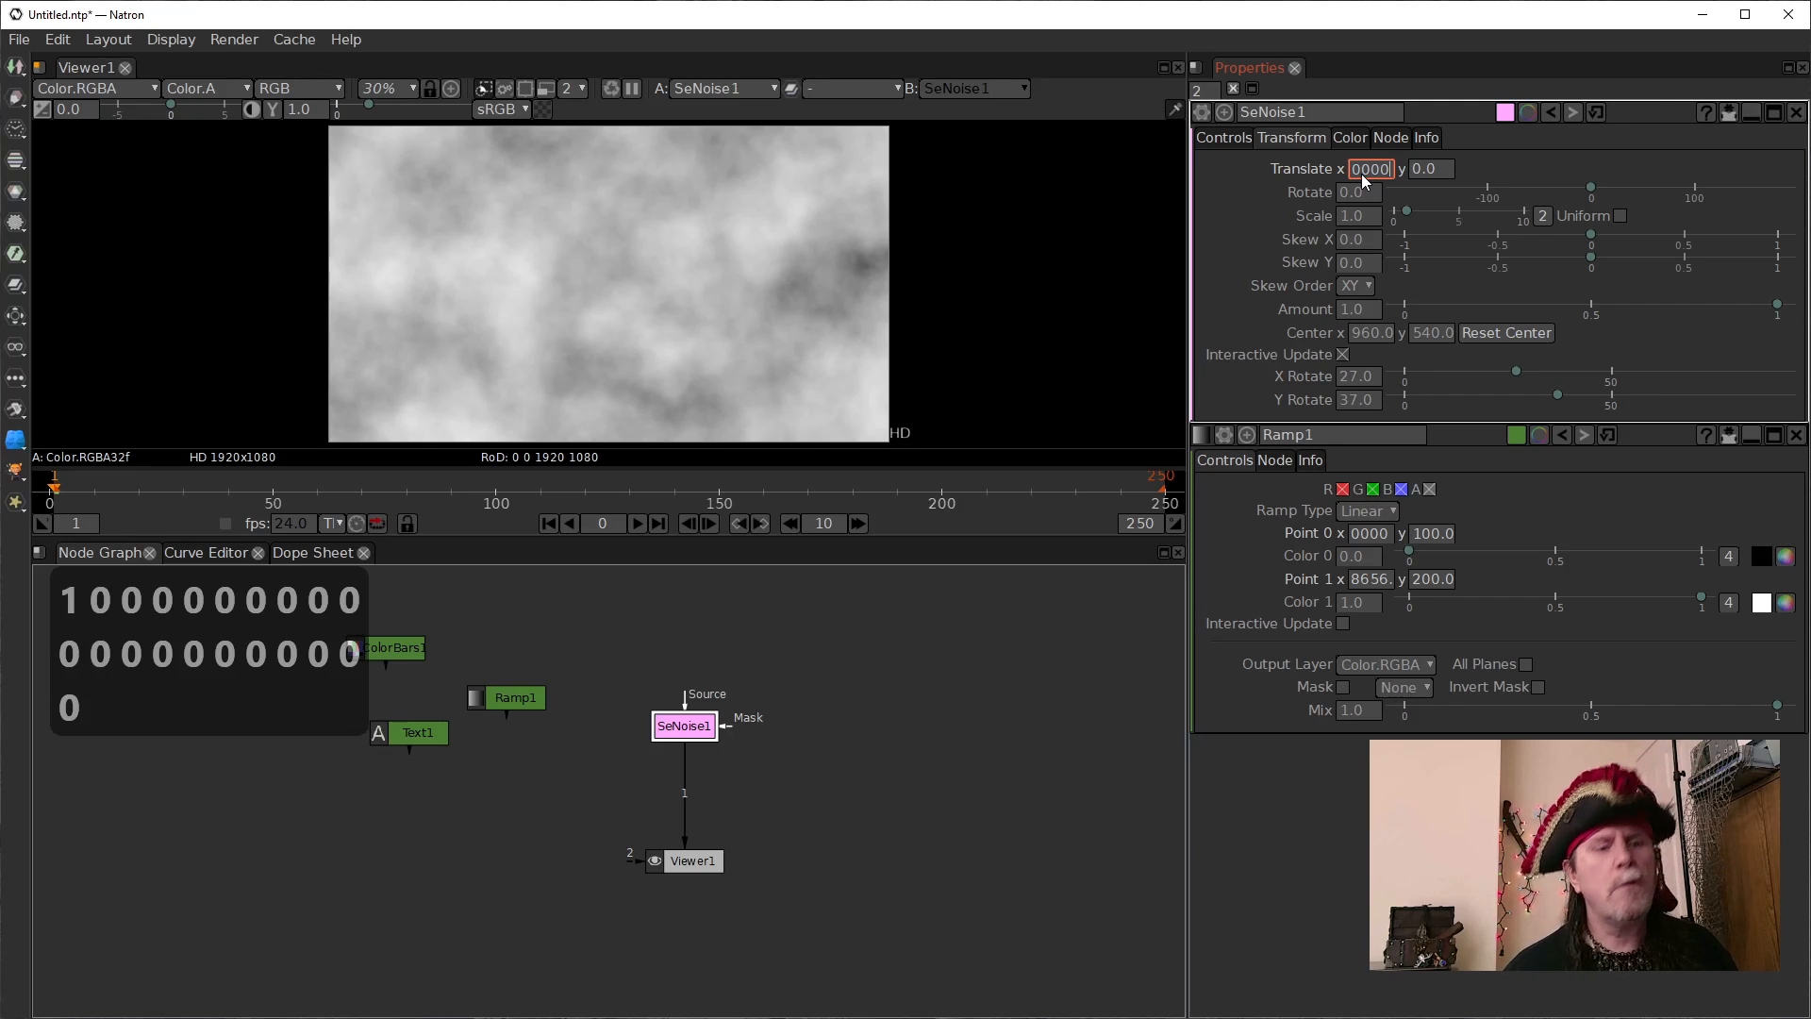
key("Return")
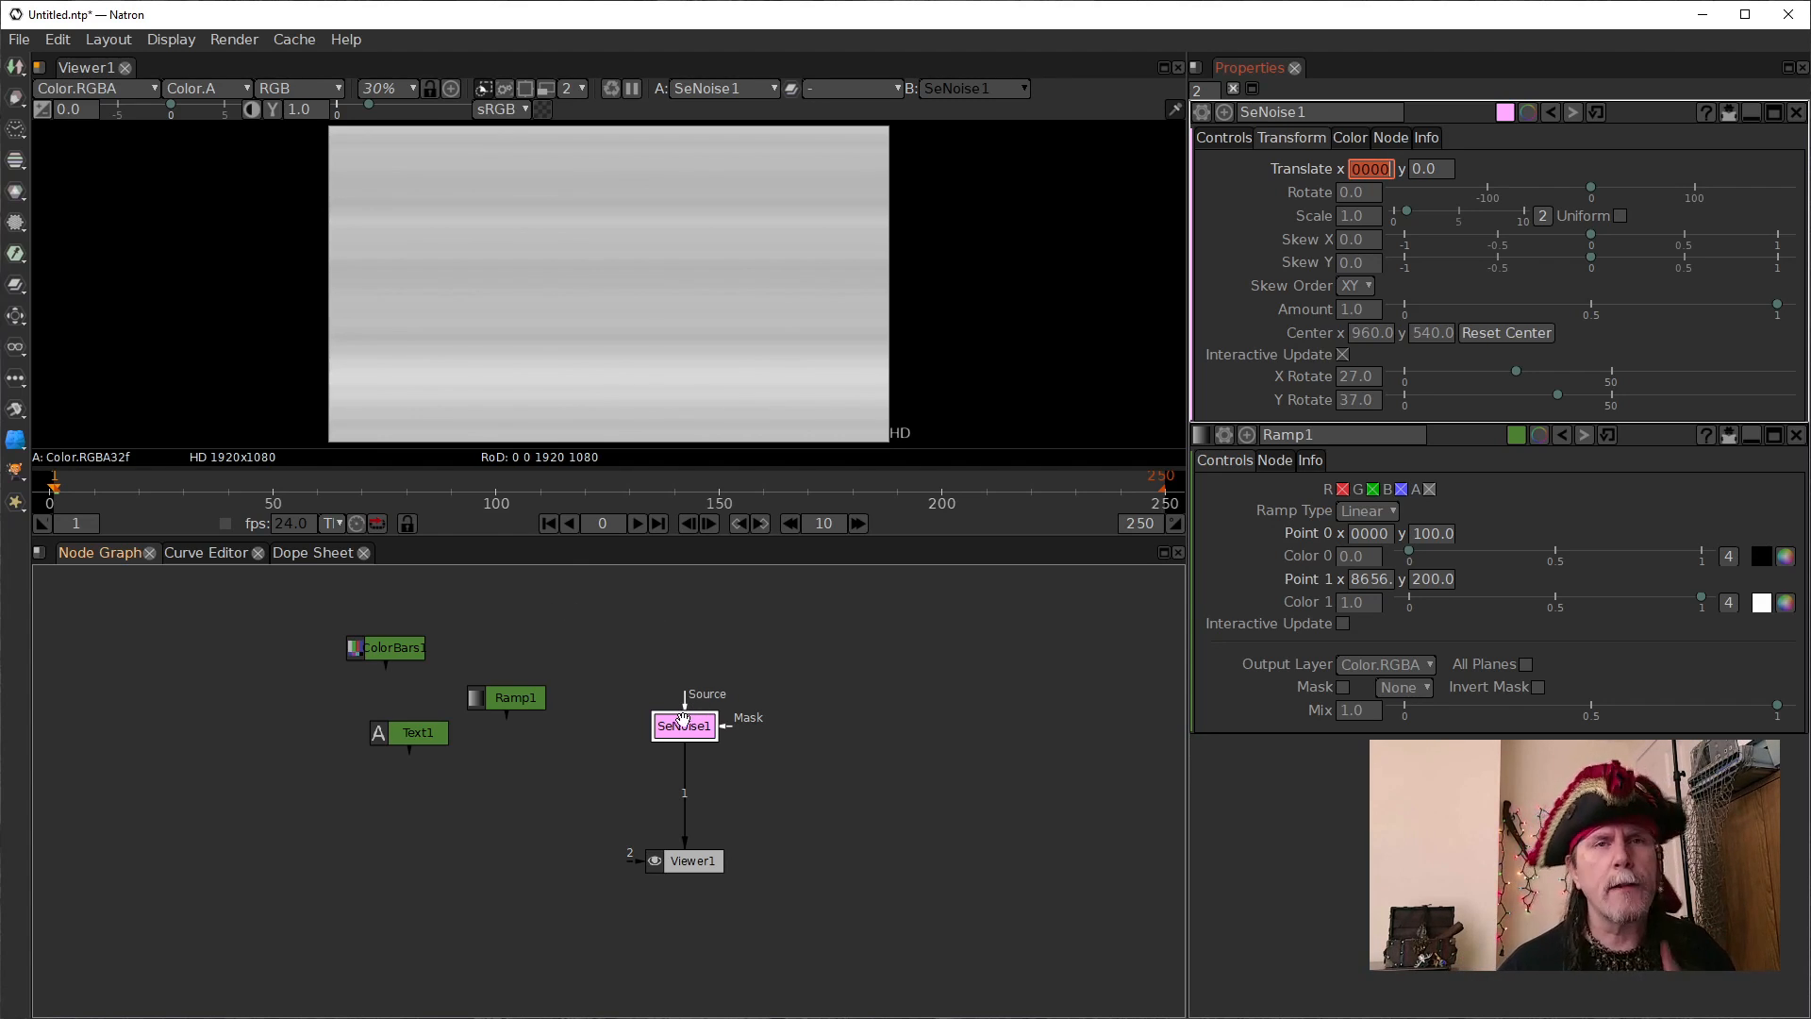
Disconnect SeNoise1 from Viewer1 and park it below the Text1 node
left_click_drag(688, 724, 583, 723)
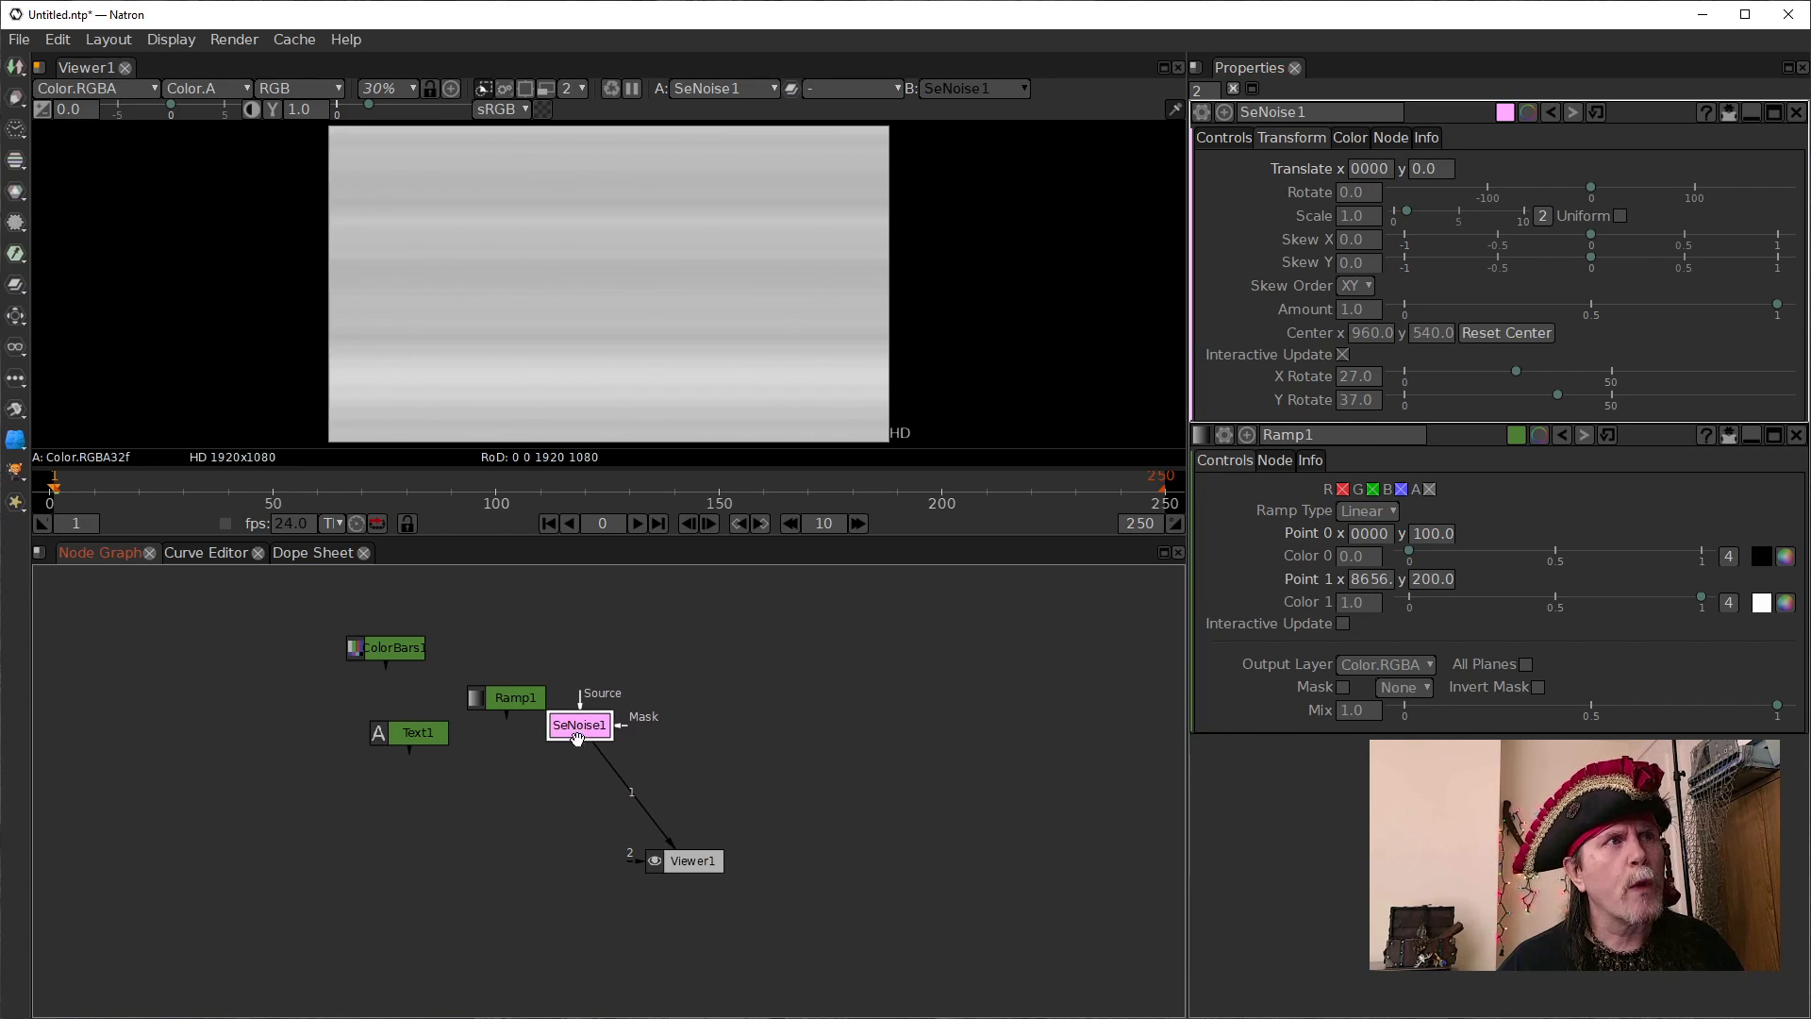
left_click_drag(620, 782, 698, 736)
left_click_drag(563, 729, 464, 800)
Insert a Radial node from the Draw group feeding Viewer1 and move it higher above the viewer node
left_click(702, 868)
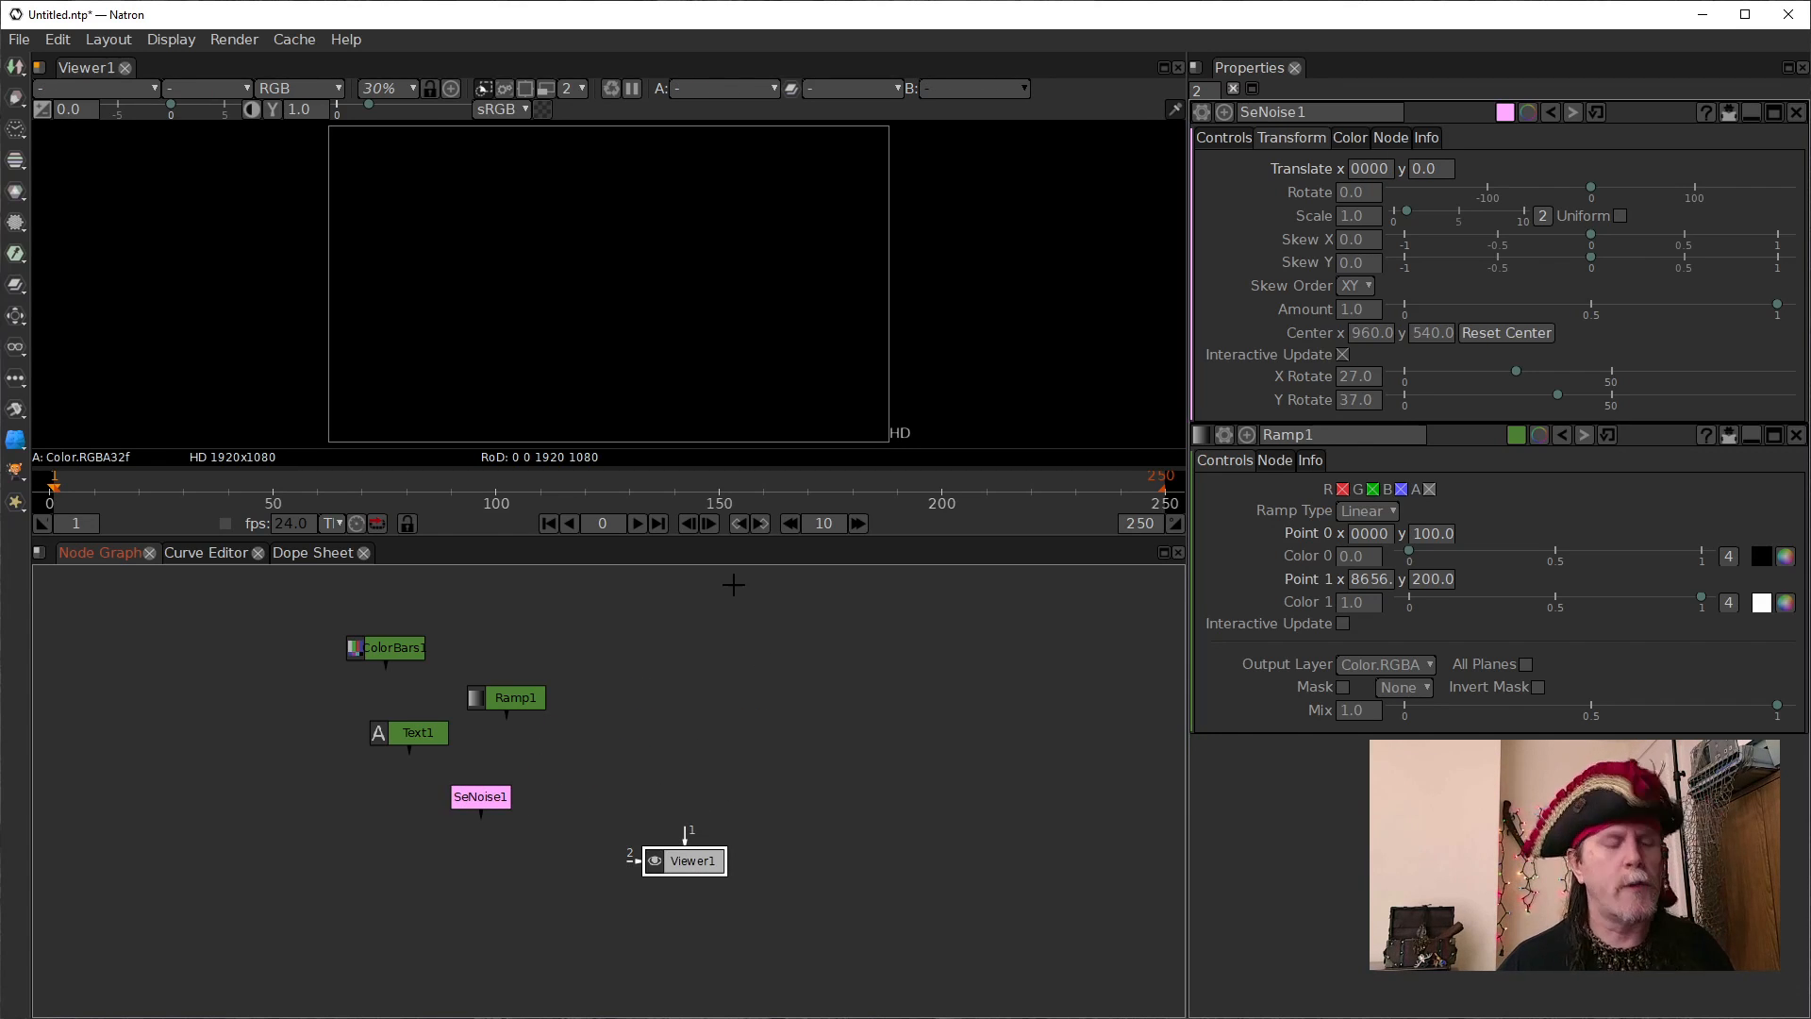
key("Tab")
type("radial")
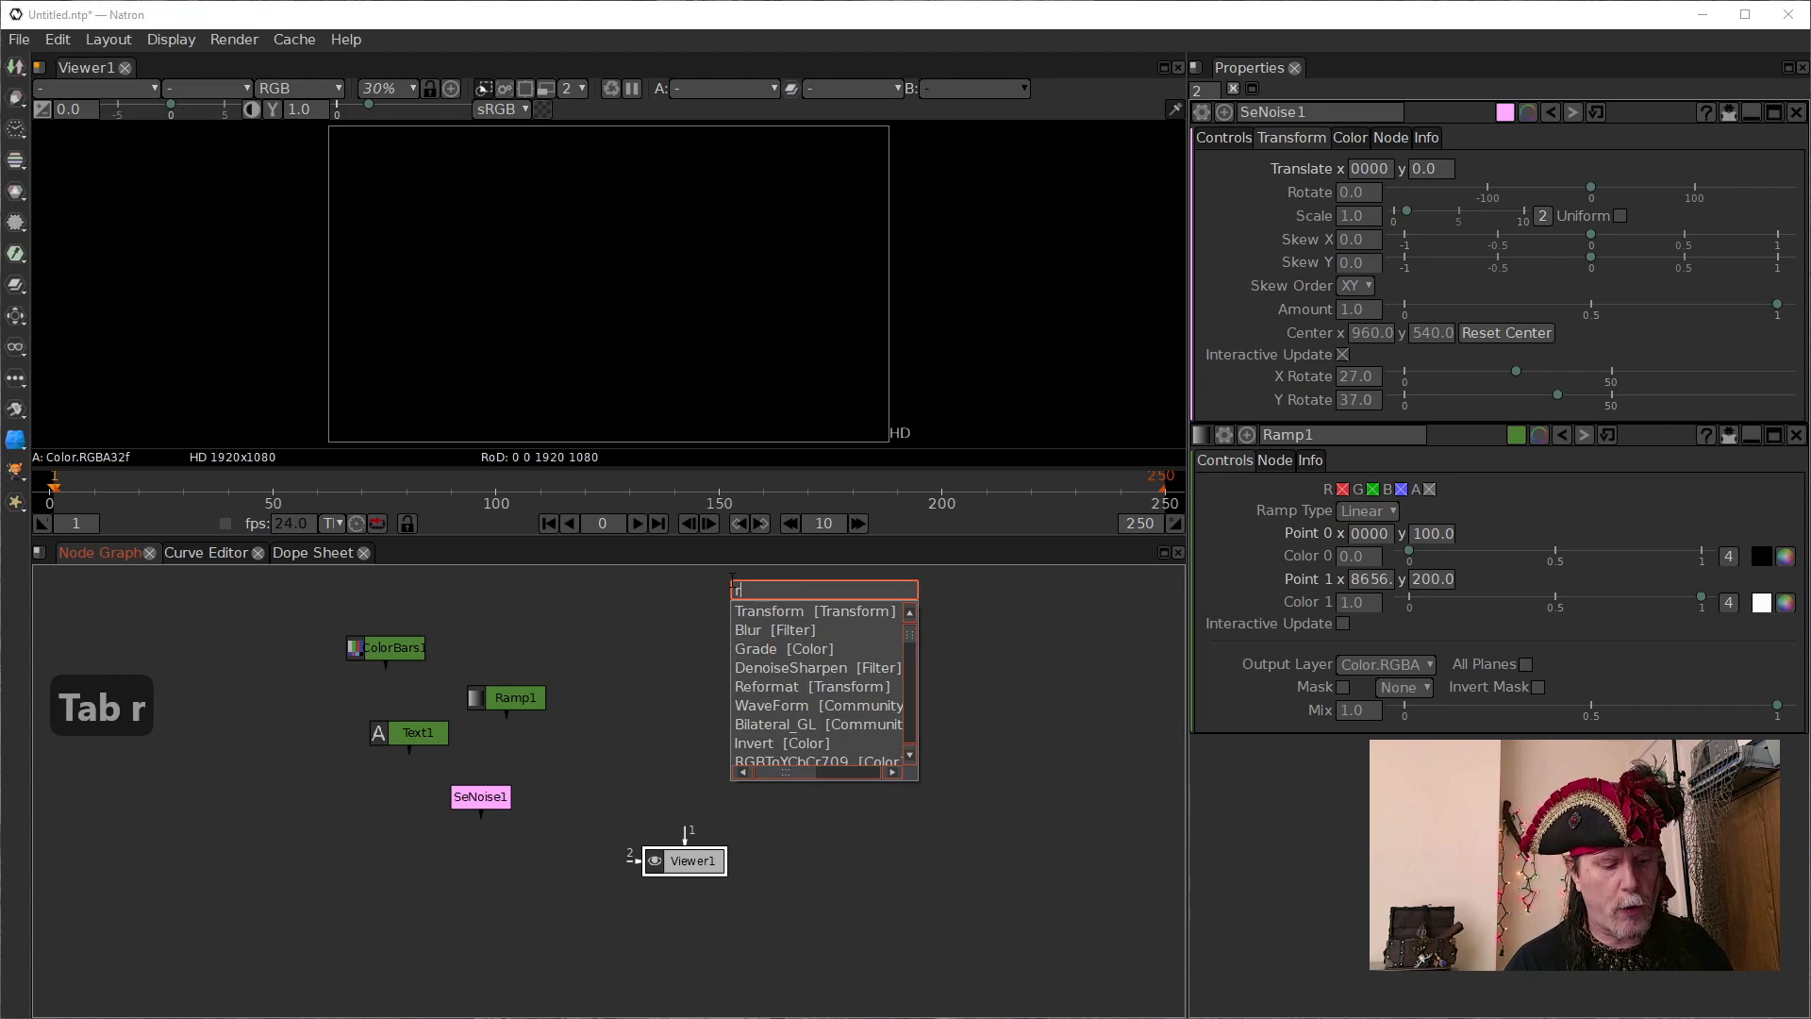
key("Down")
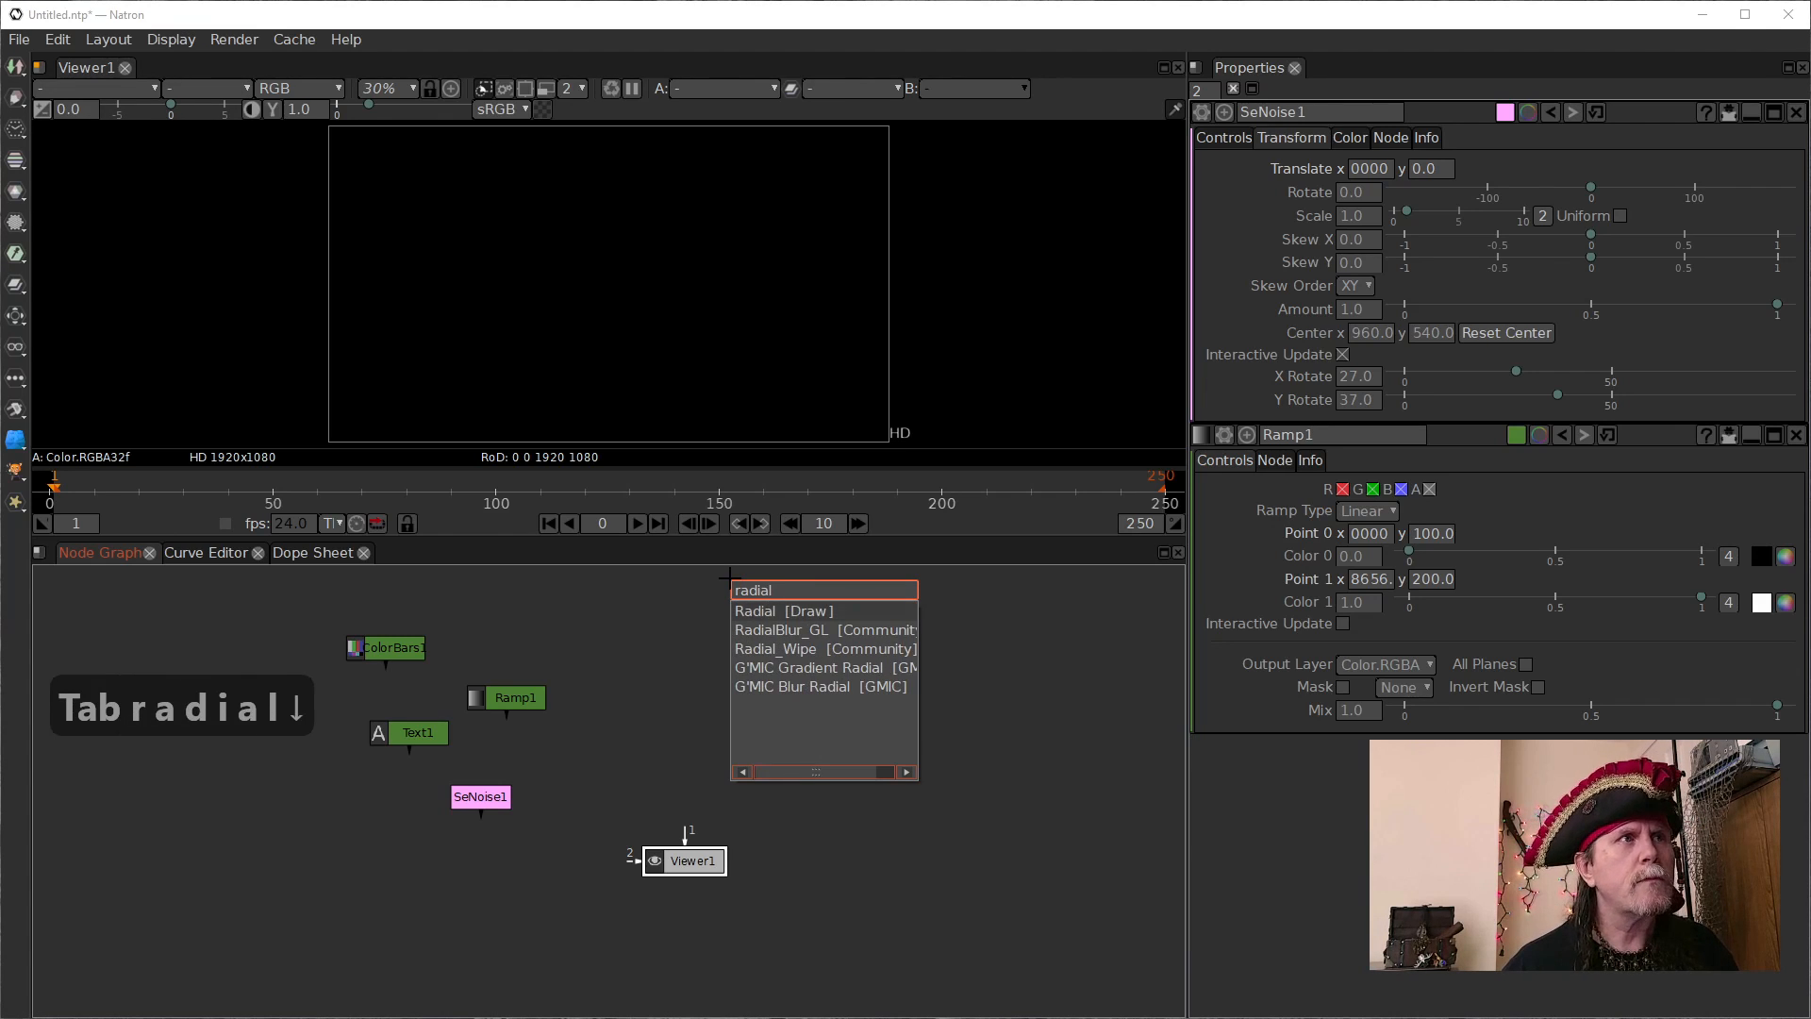
key("Return")
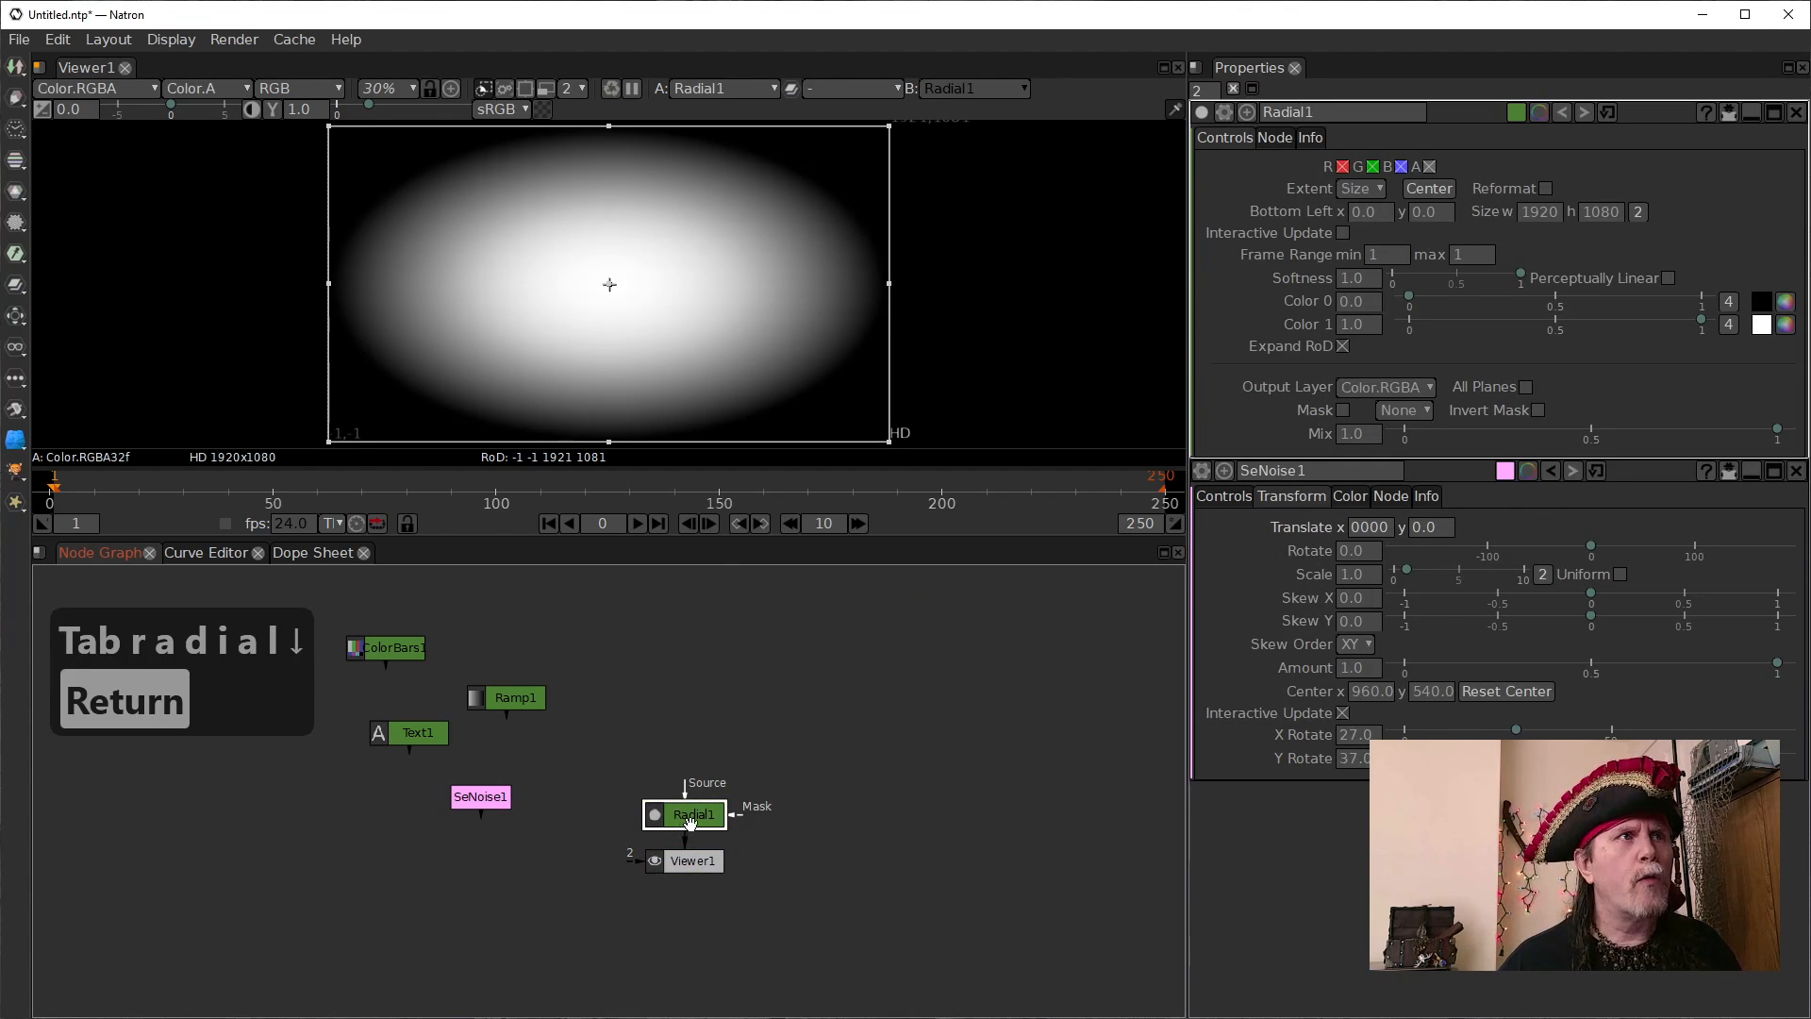
left_click_drag(693, 819, 693, 768)
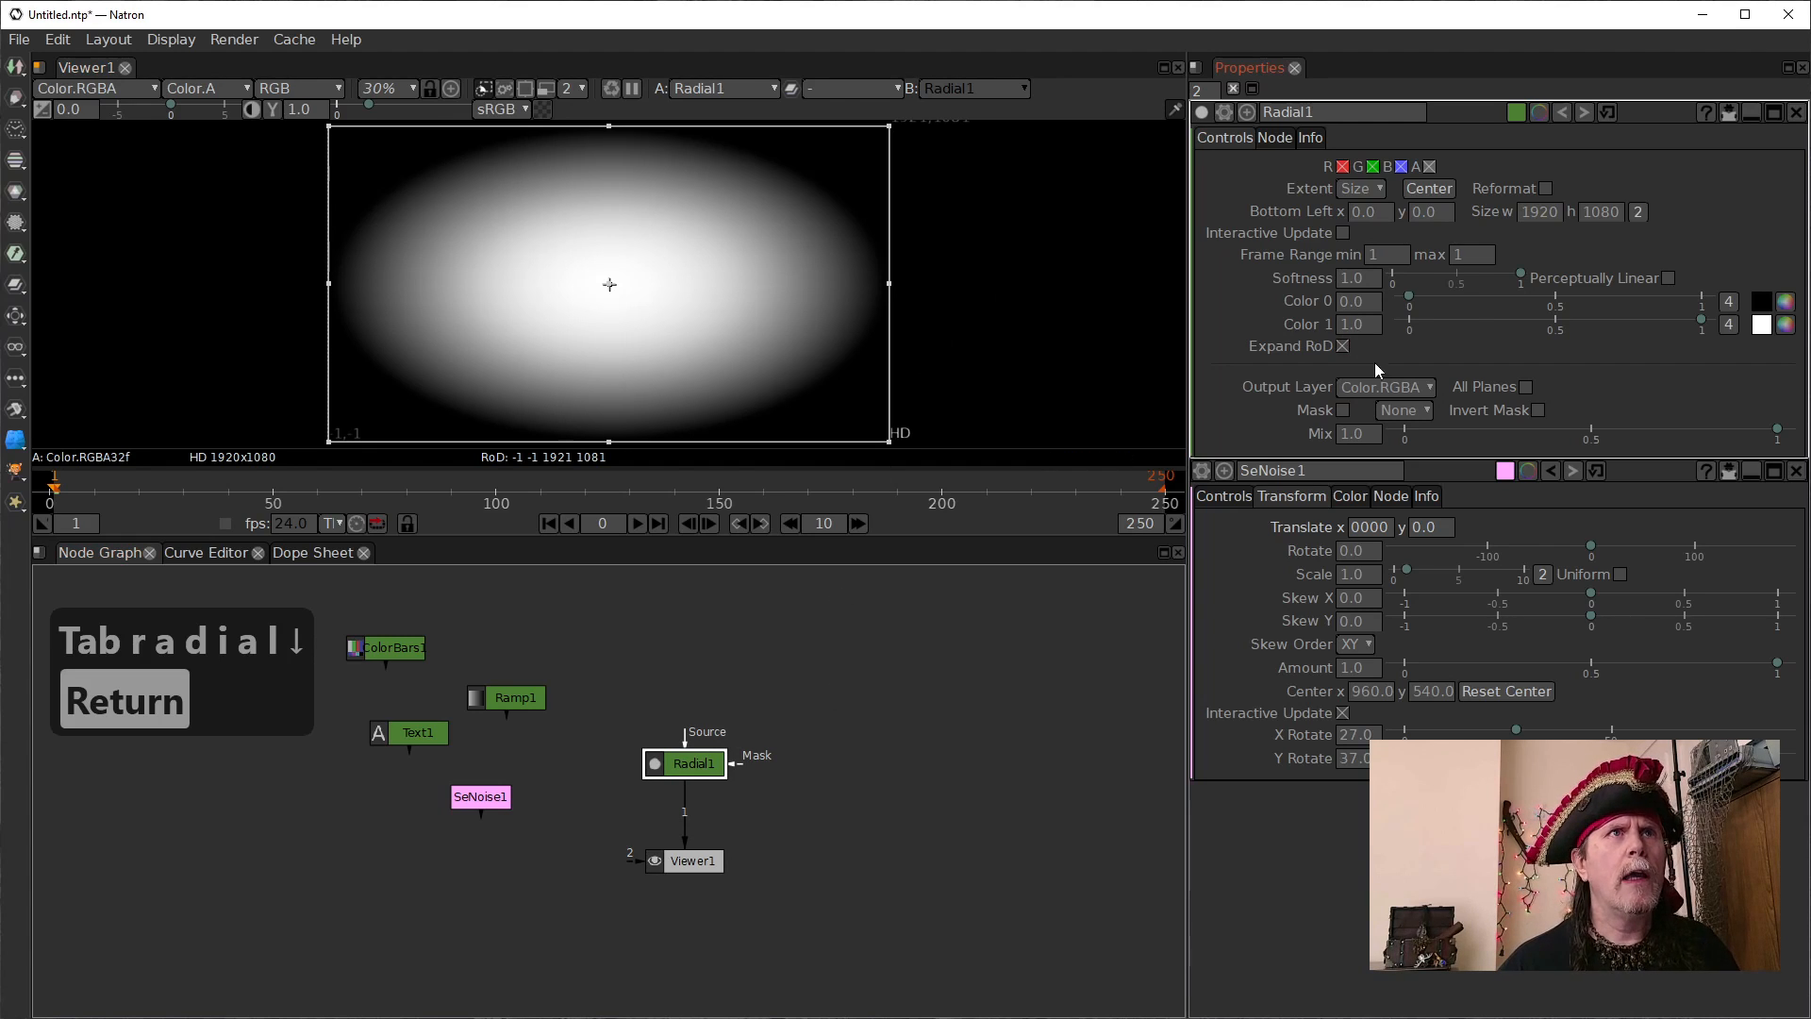
Merge Radial1's width and height into a single Size value and set it to 500
left_click(1637, 211)
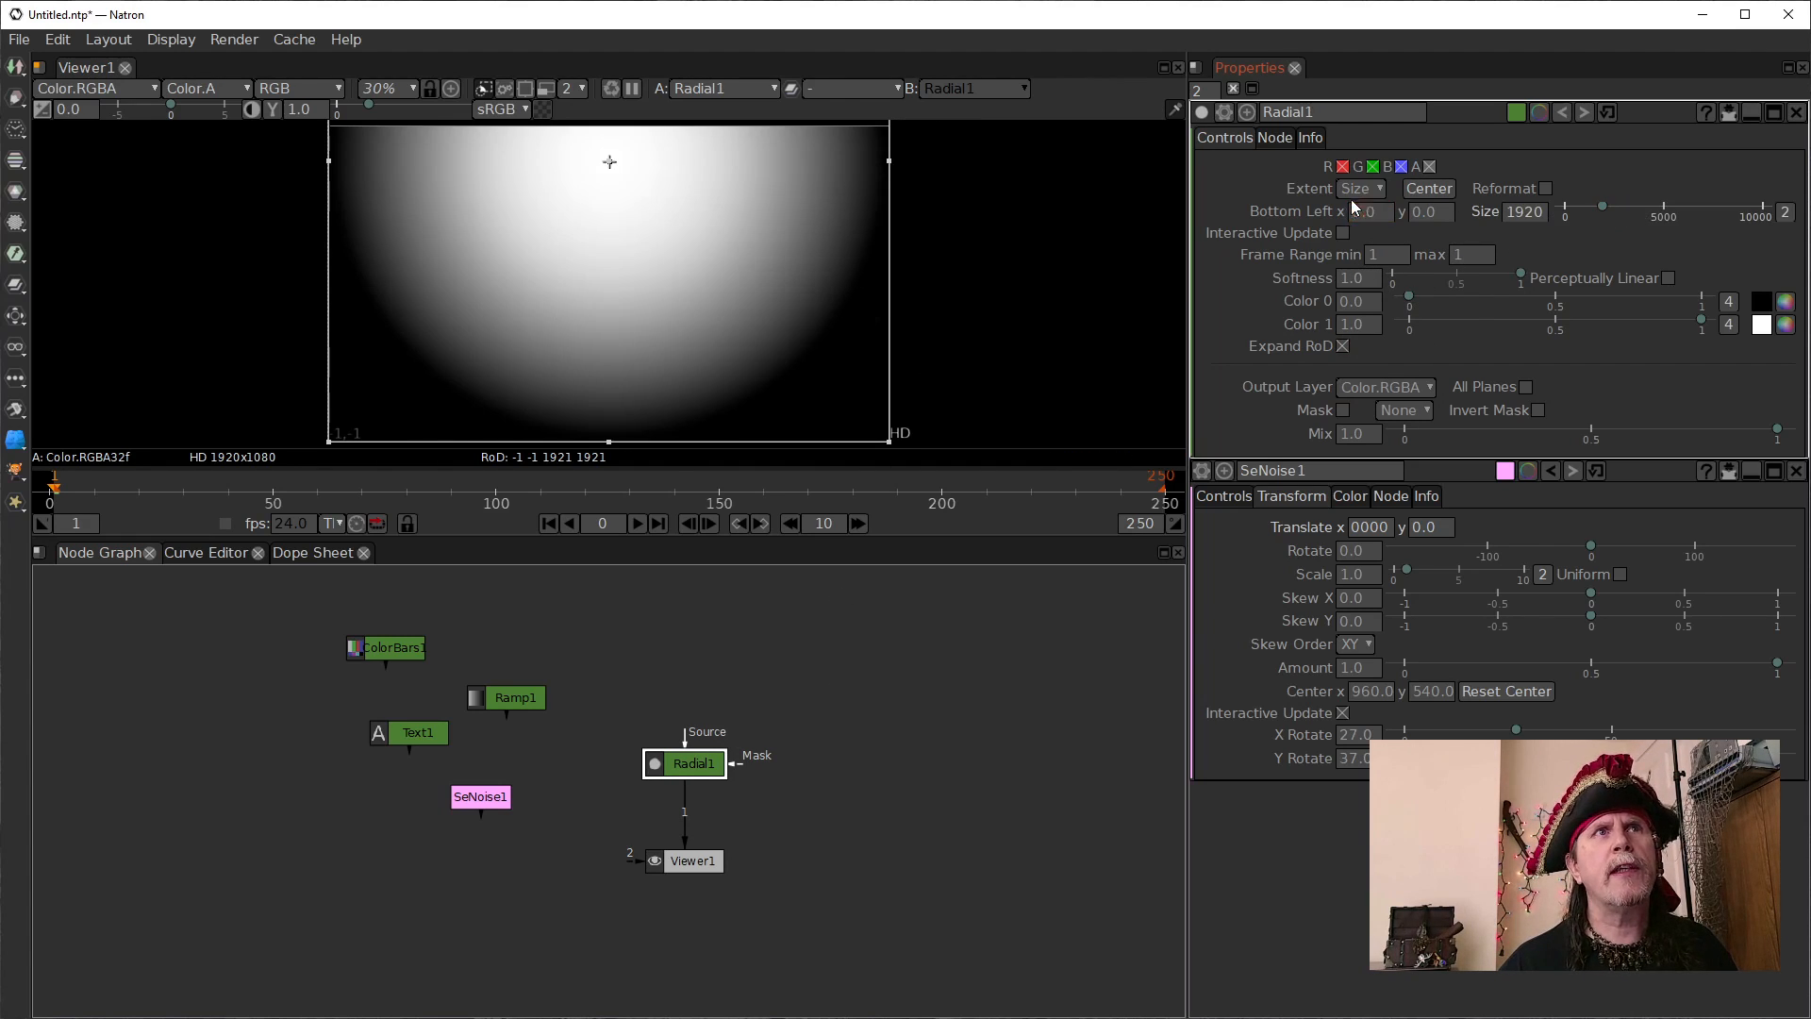
left_click(1509, 213)
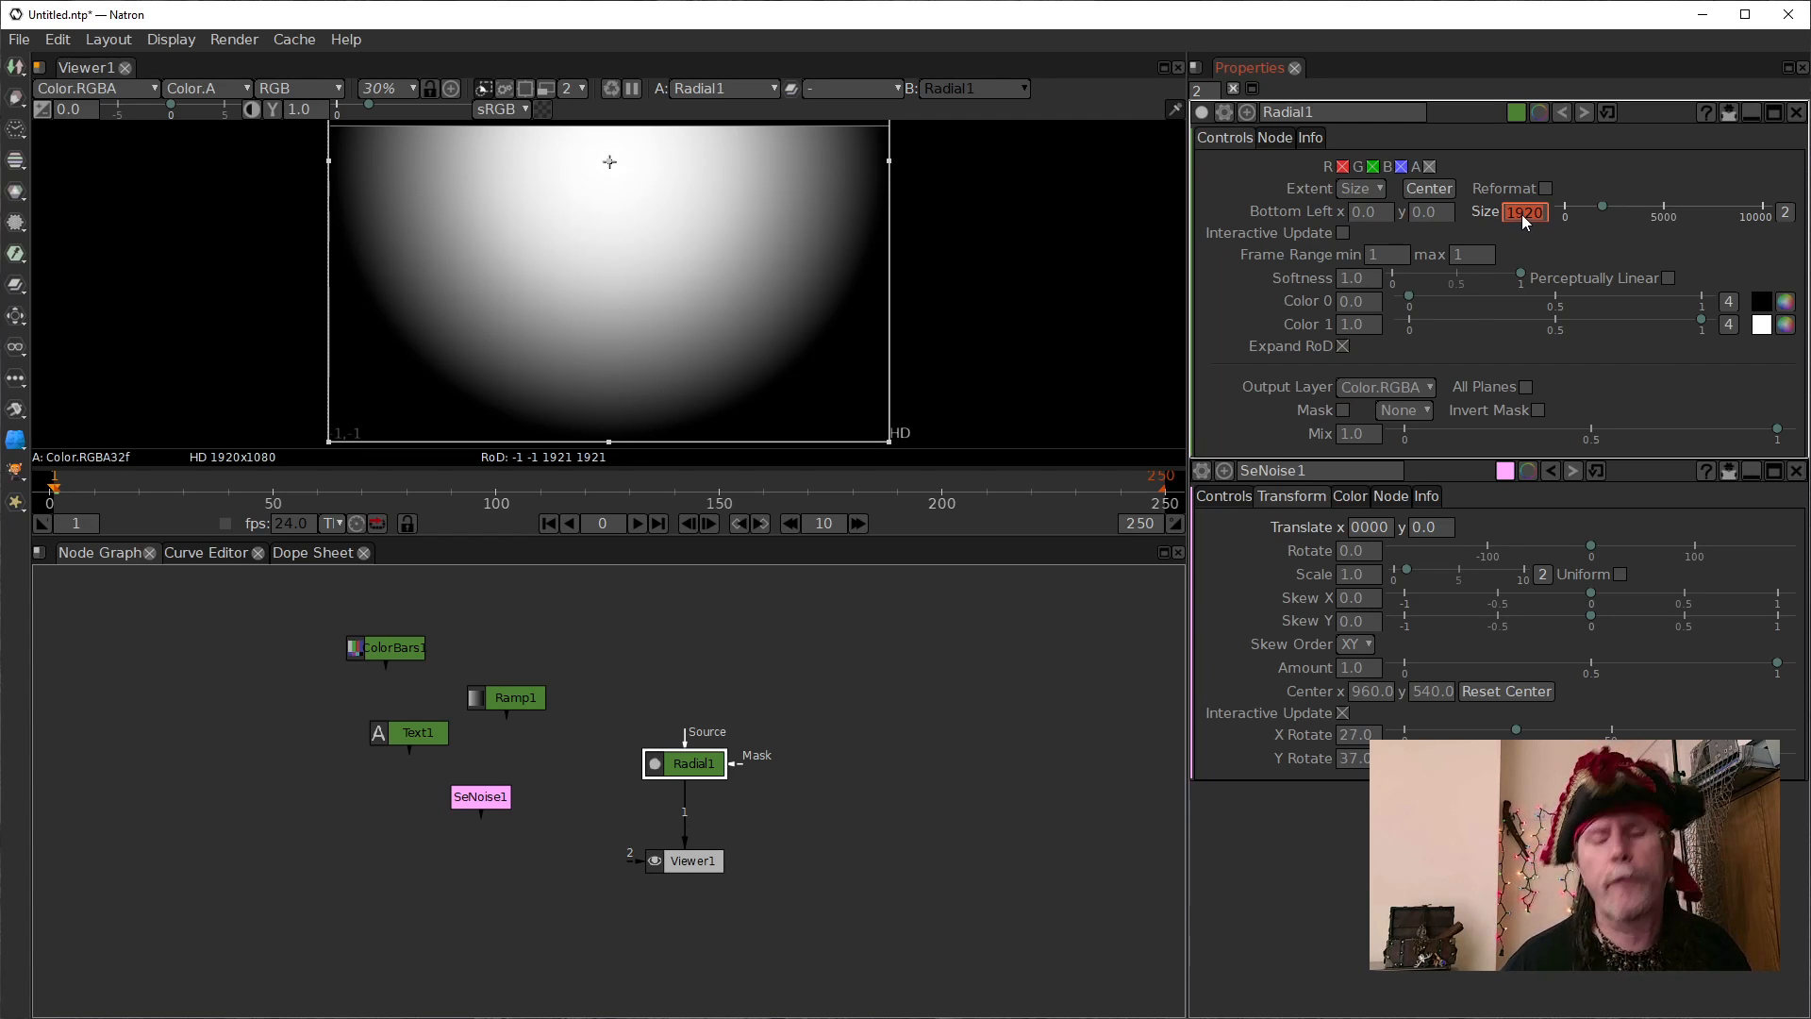
type("50")
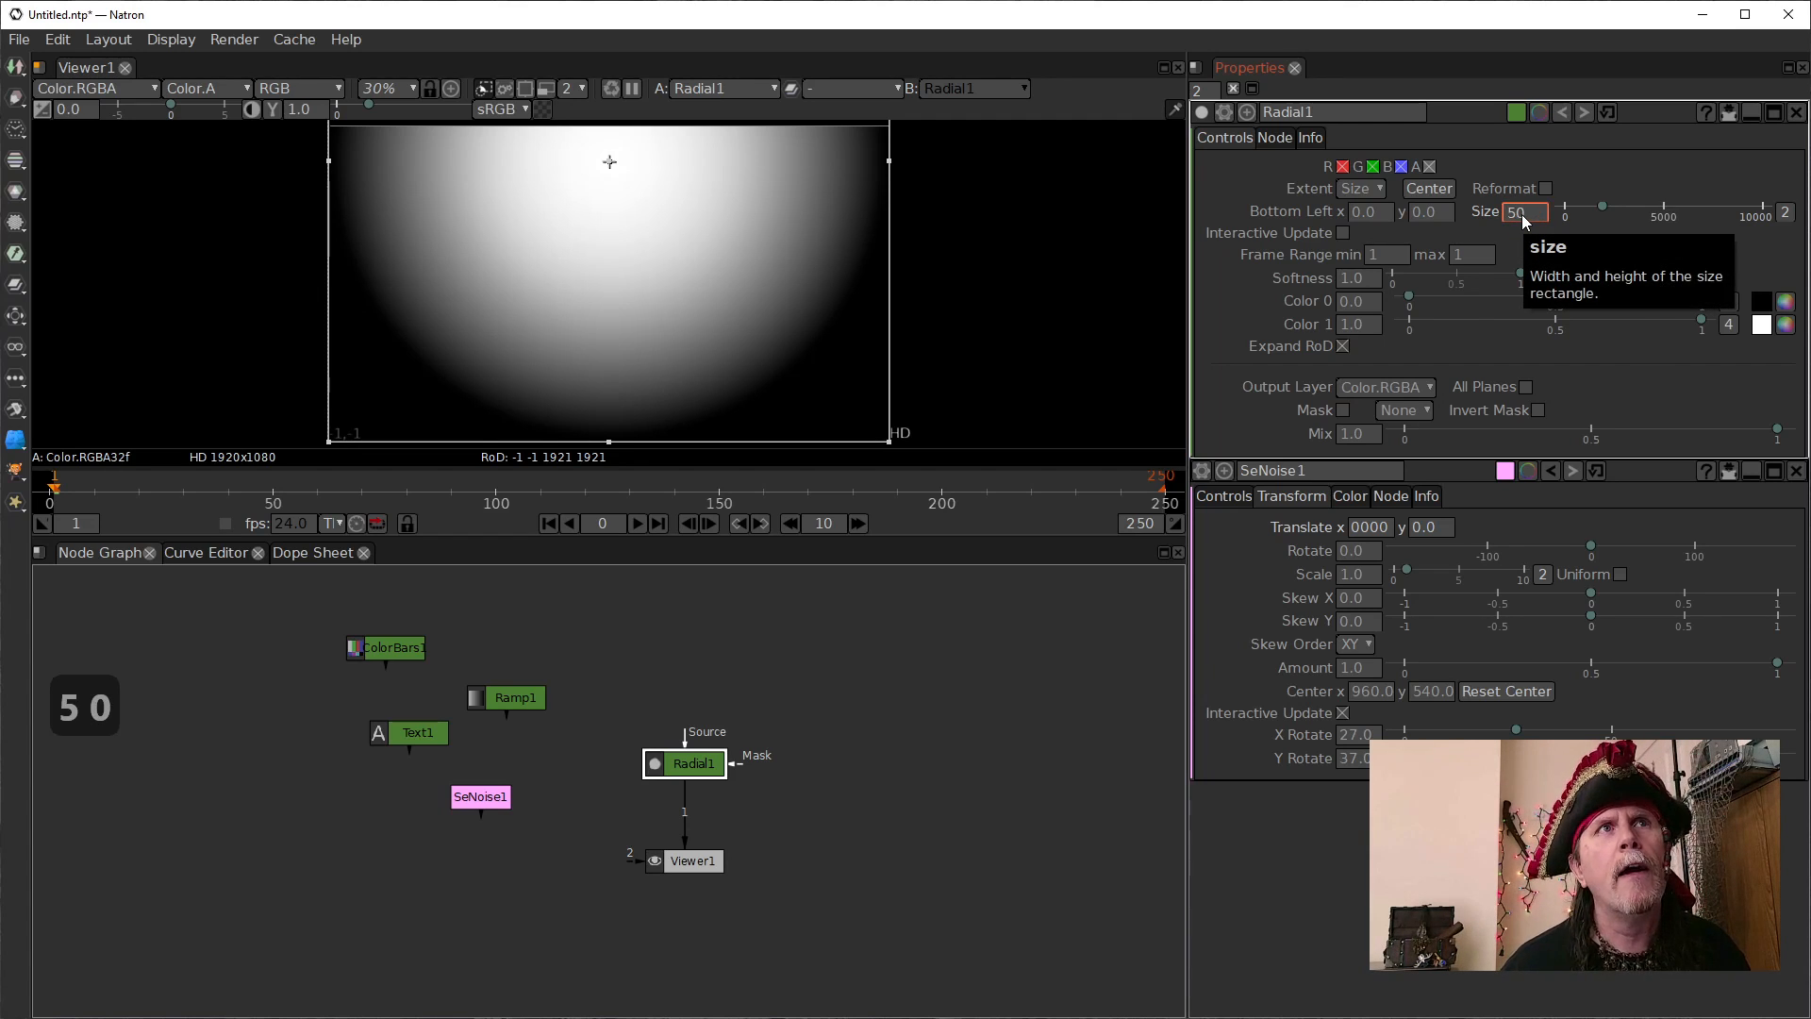
type("0")
key("Return")
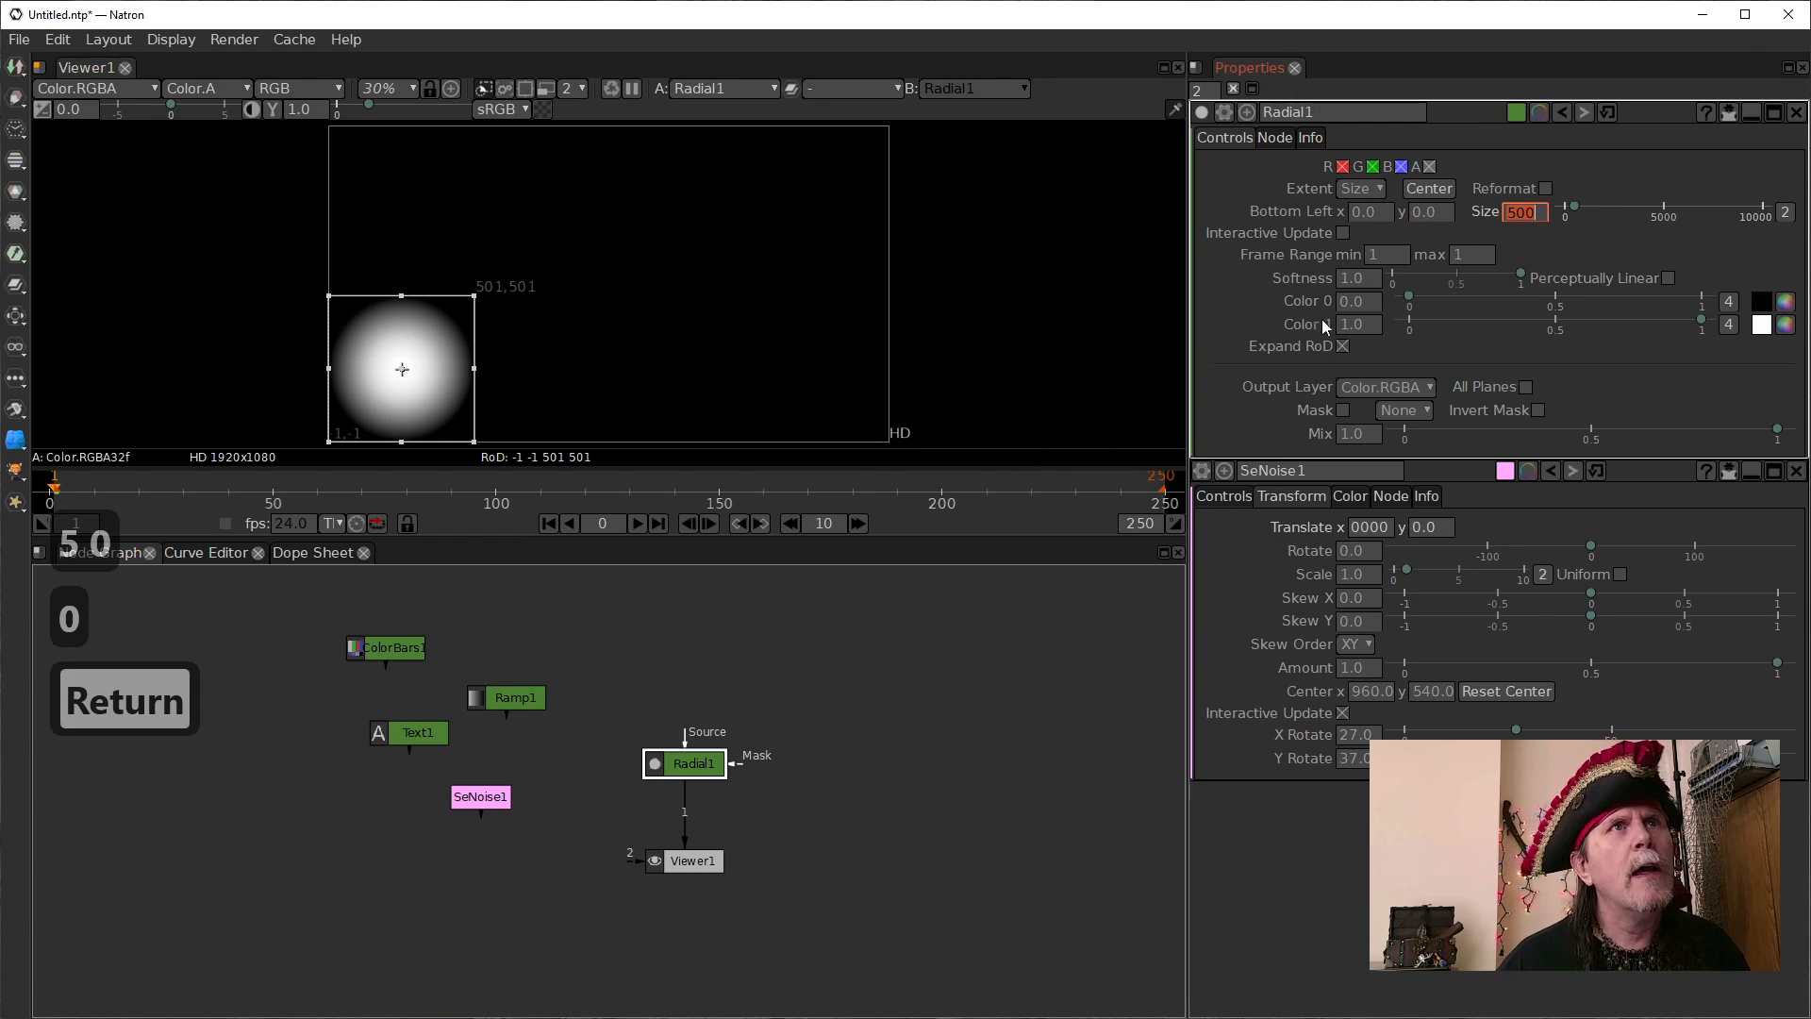
Shift Radial1 horizontally by stepping its Bottom Left x down to -570, past the frame's left edge
left_click(1358, 216)
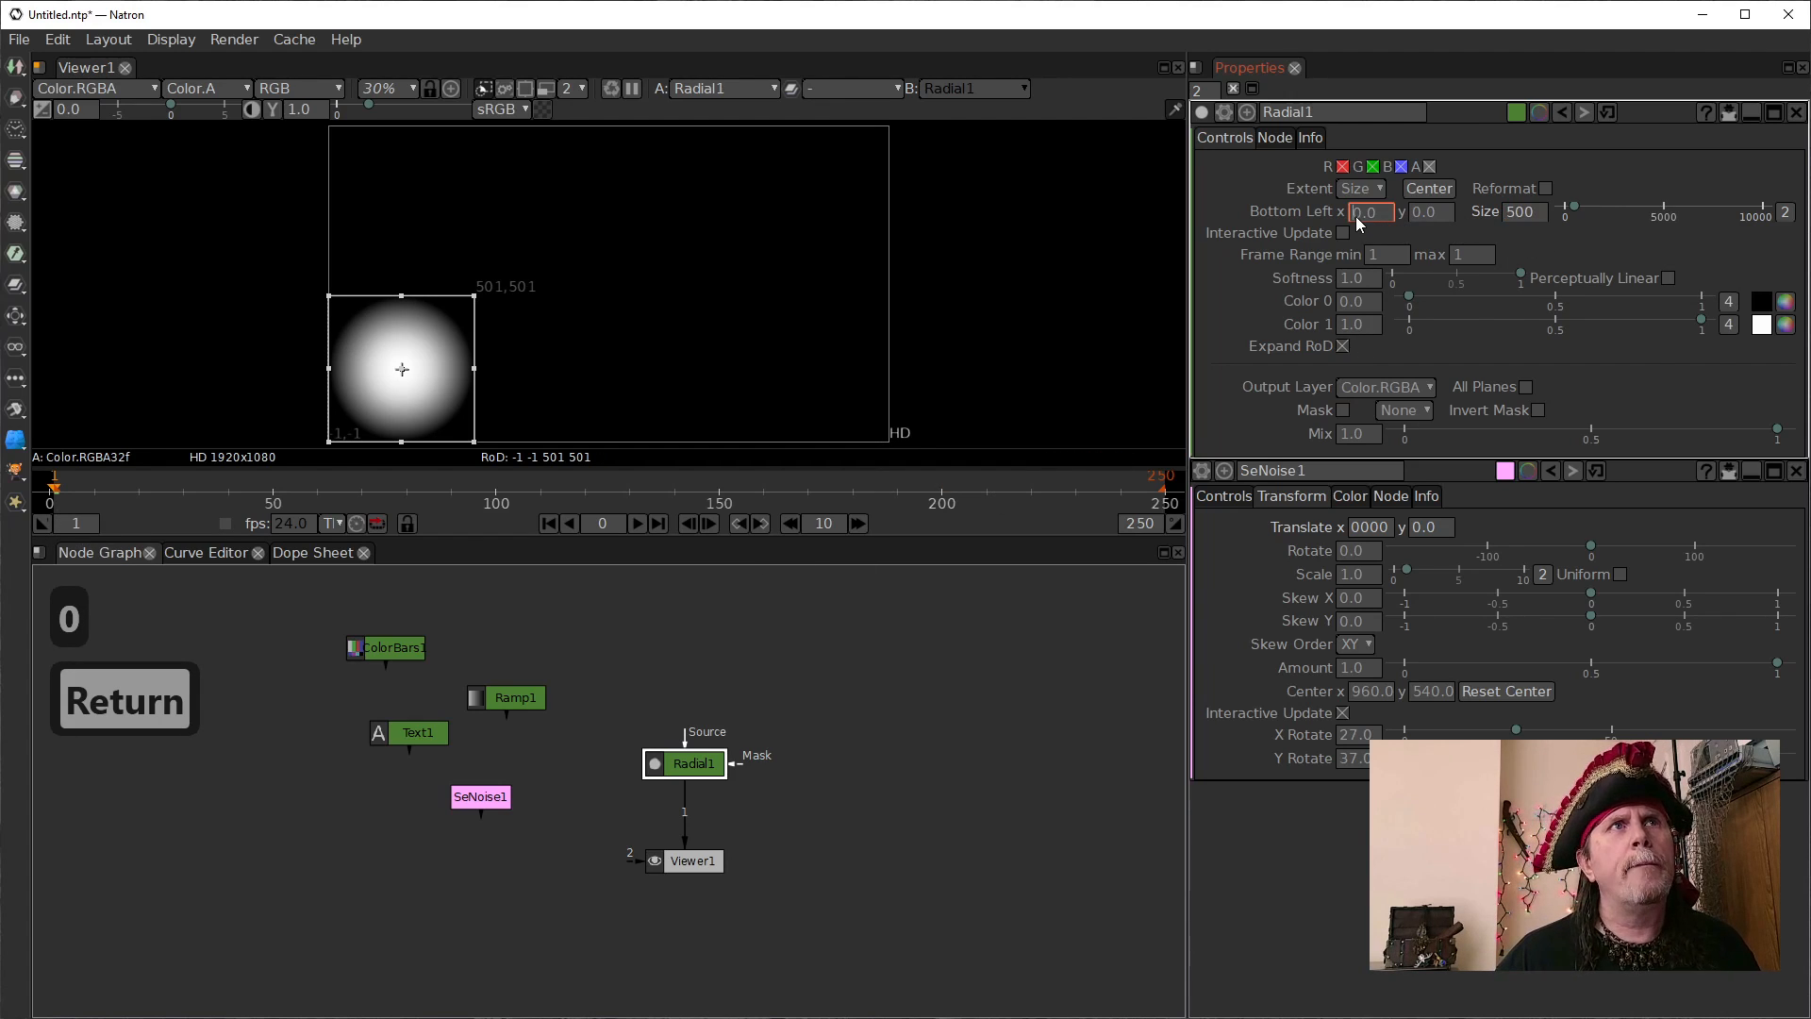
scroll(1356, 217, "down", 1)
scroll(1356, 217, "up", 5)
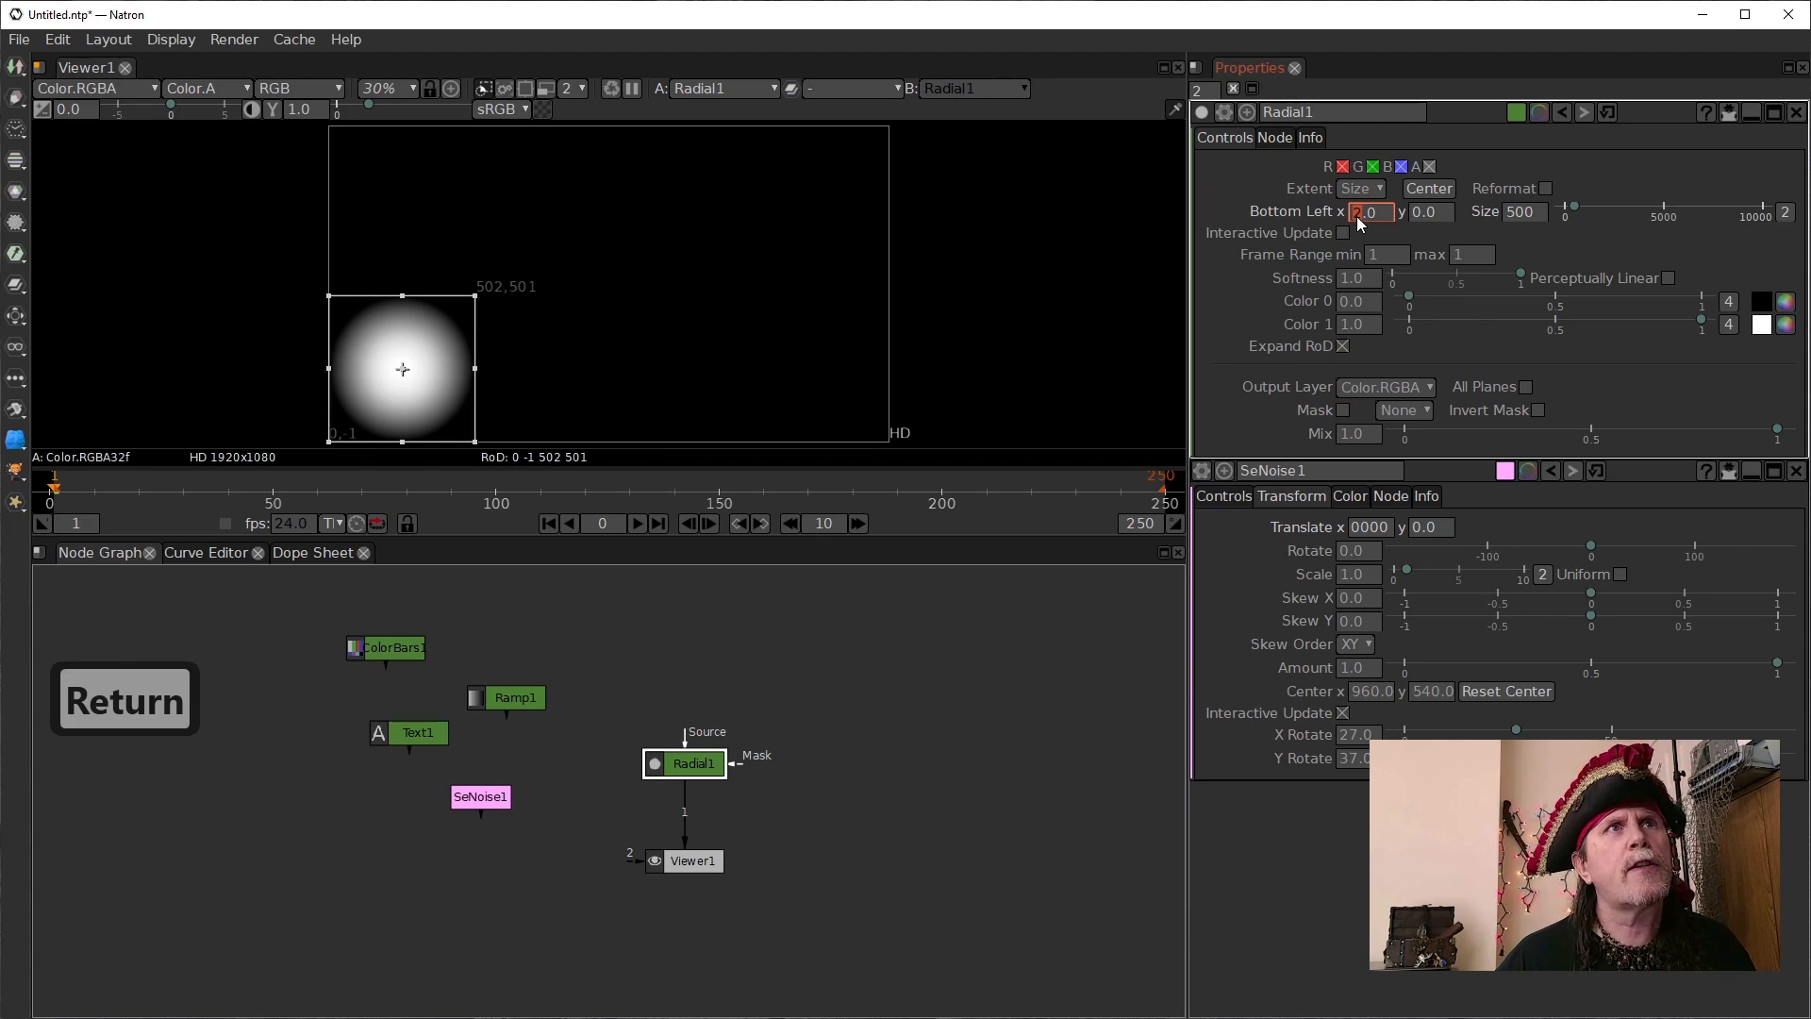
scroll(1356, 217, "up", 2)
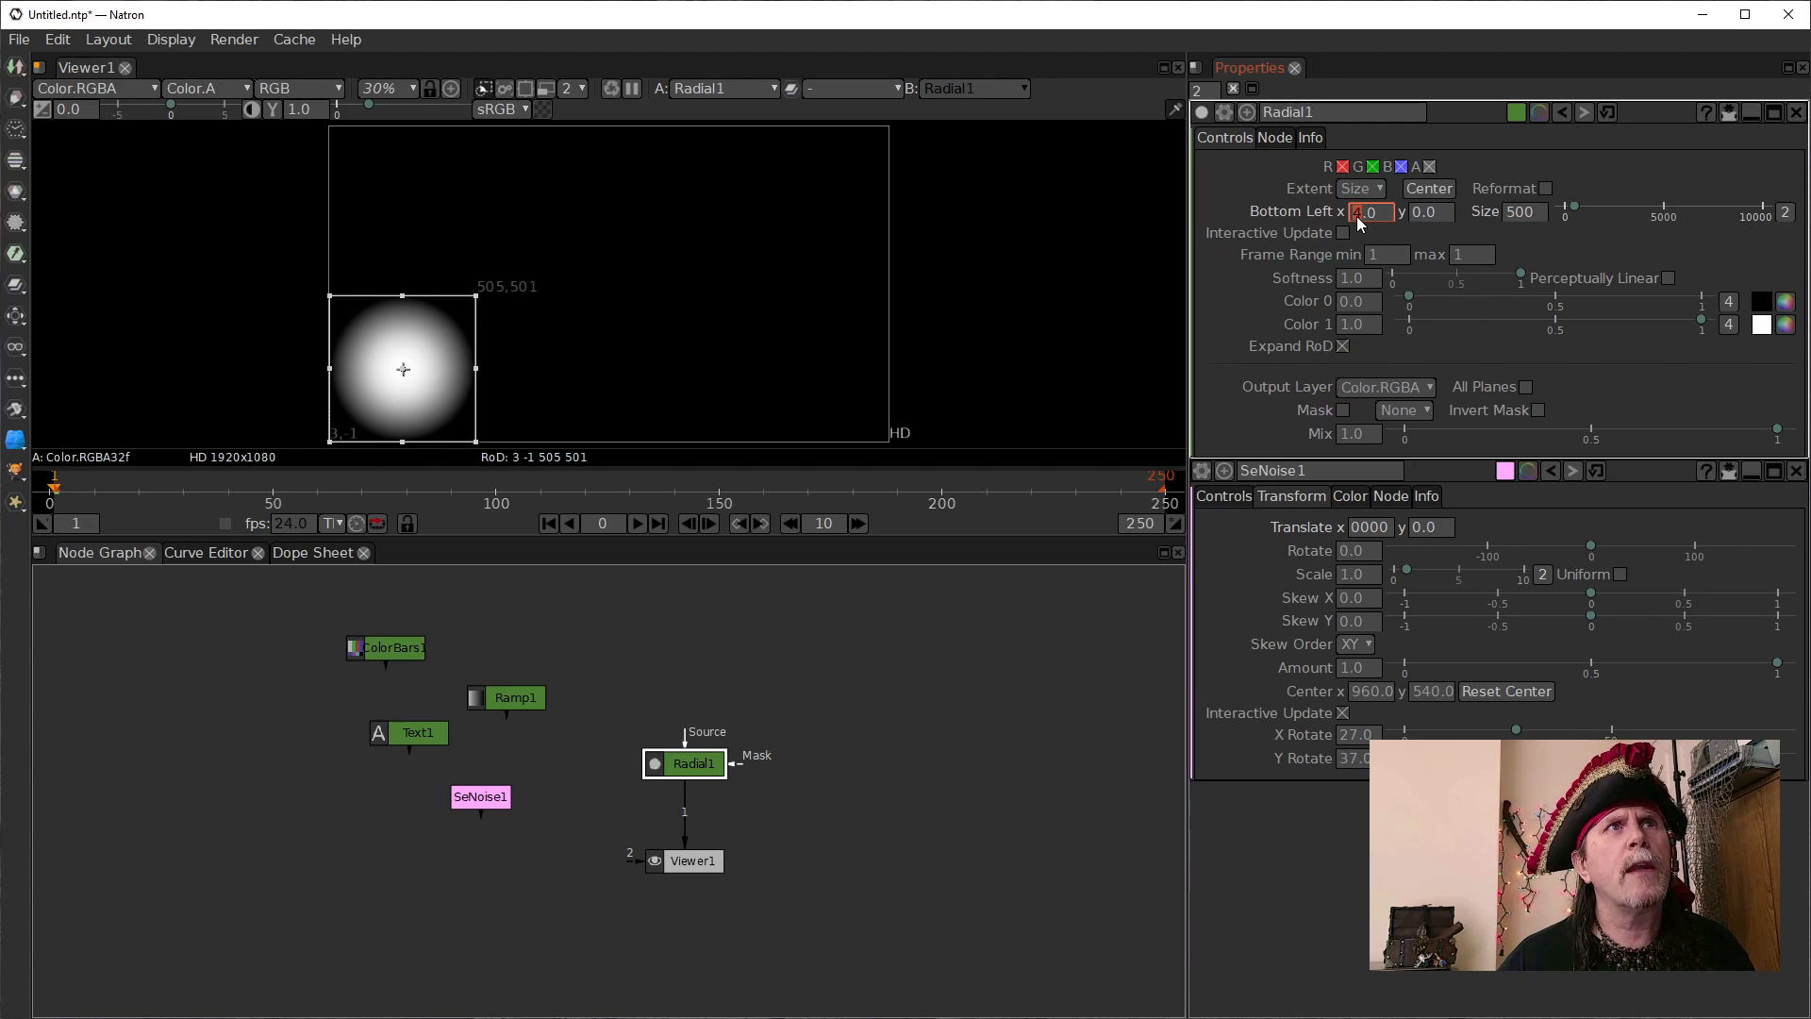
scroll(1356, 215, "up", 4)
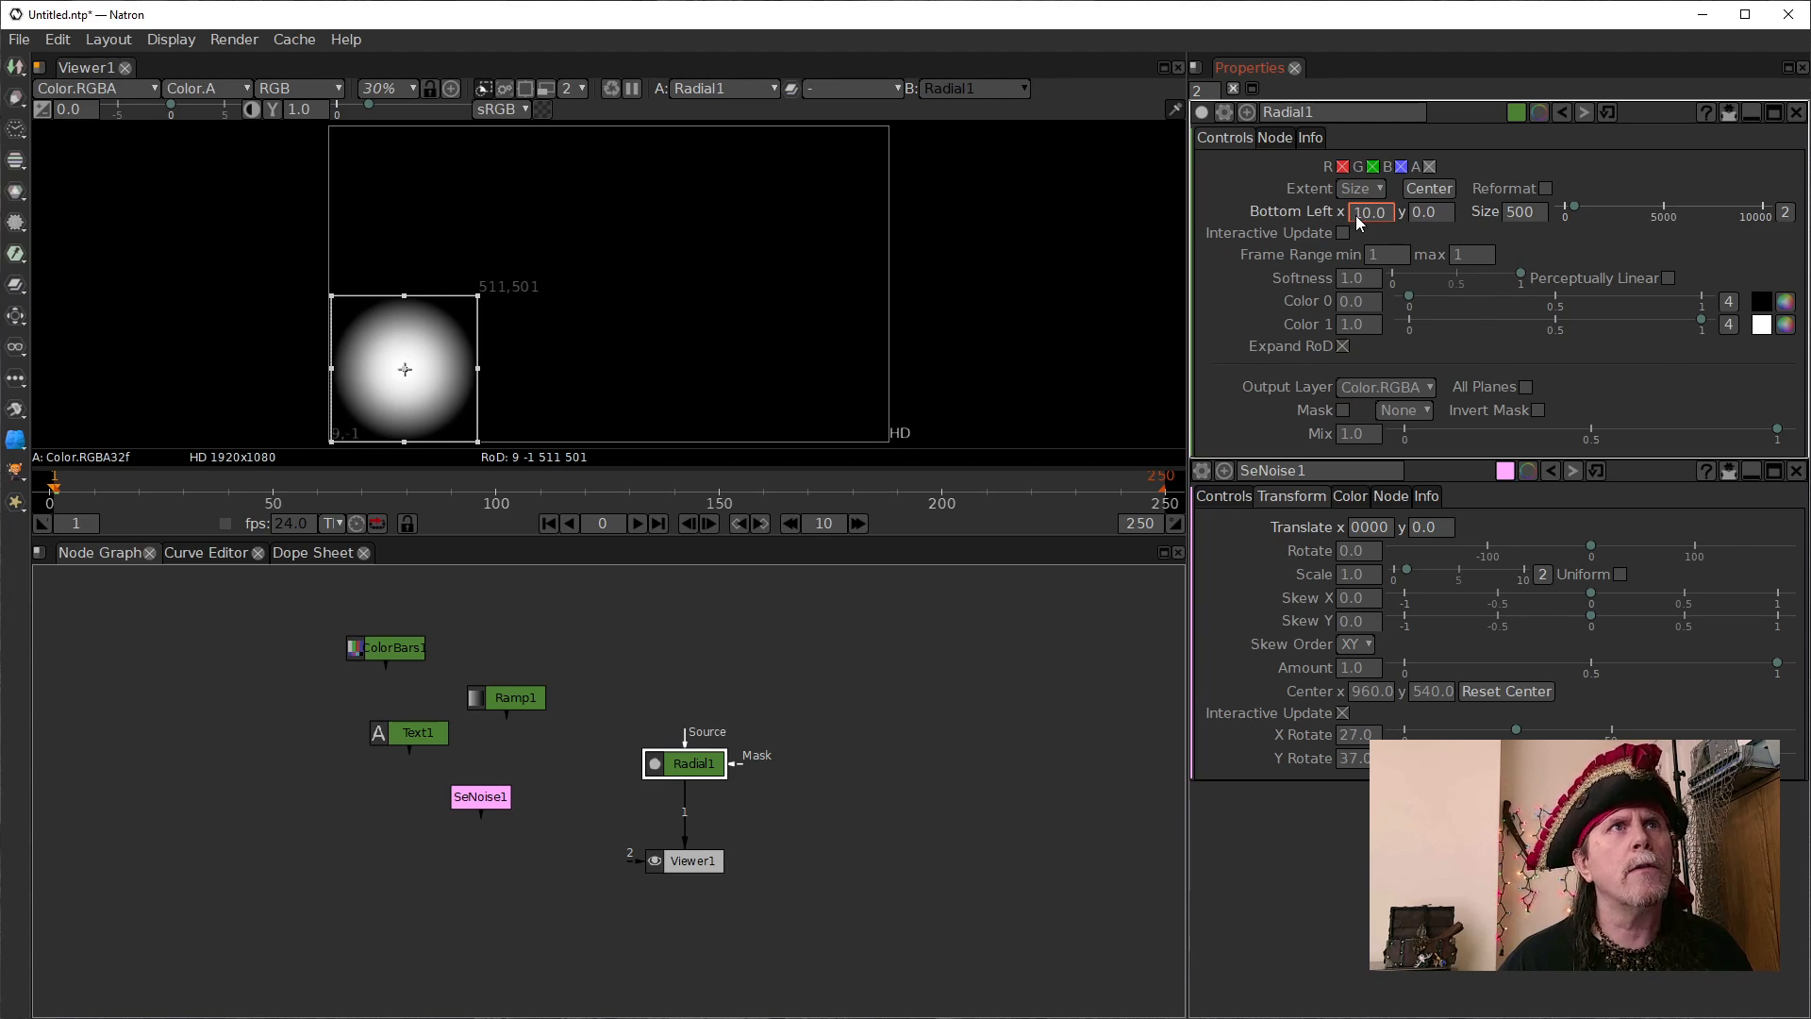
scroll(1355, 215, "down", 20)
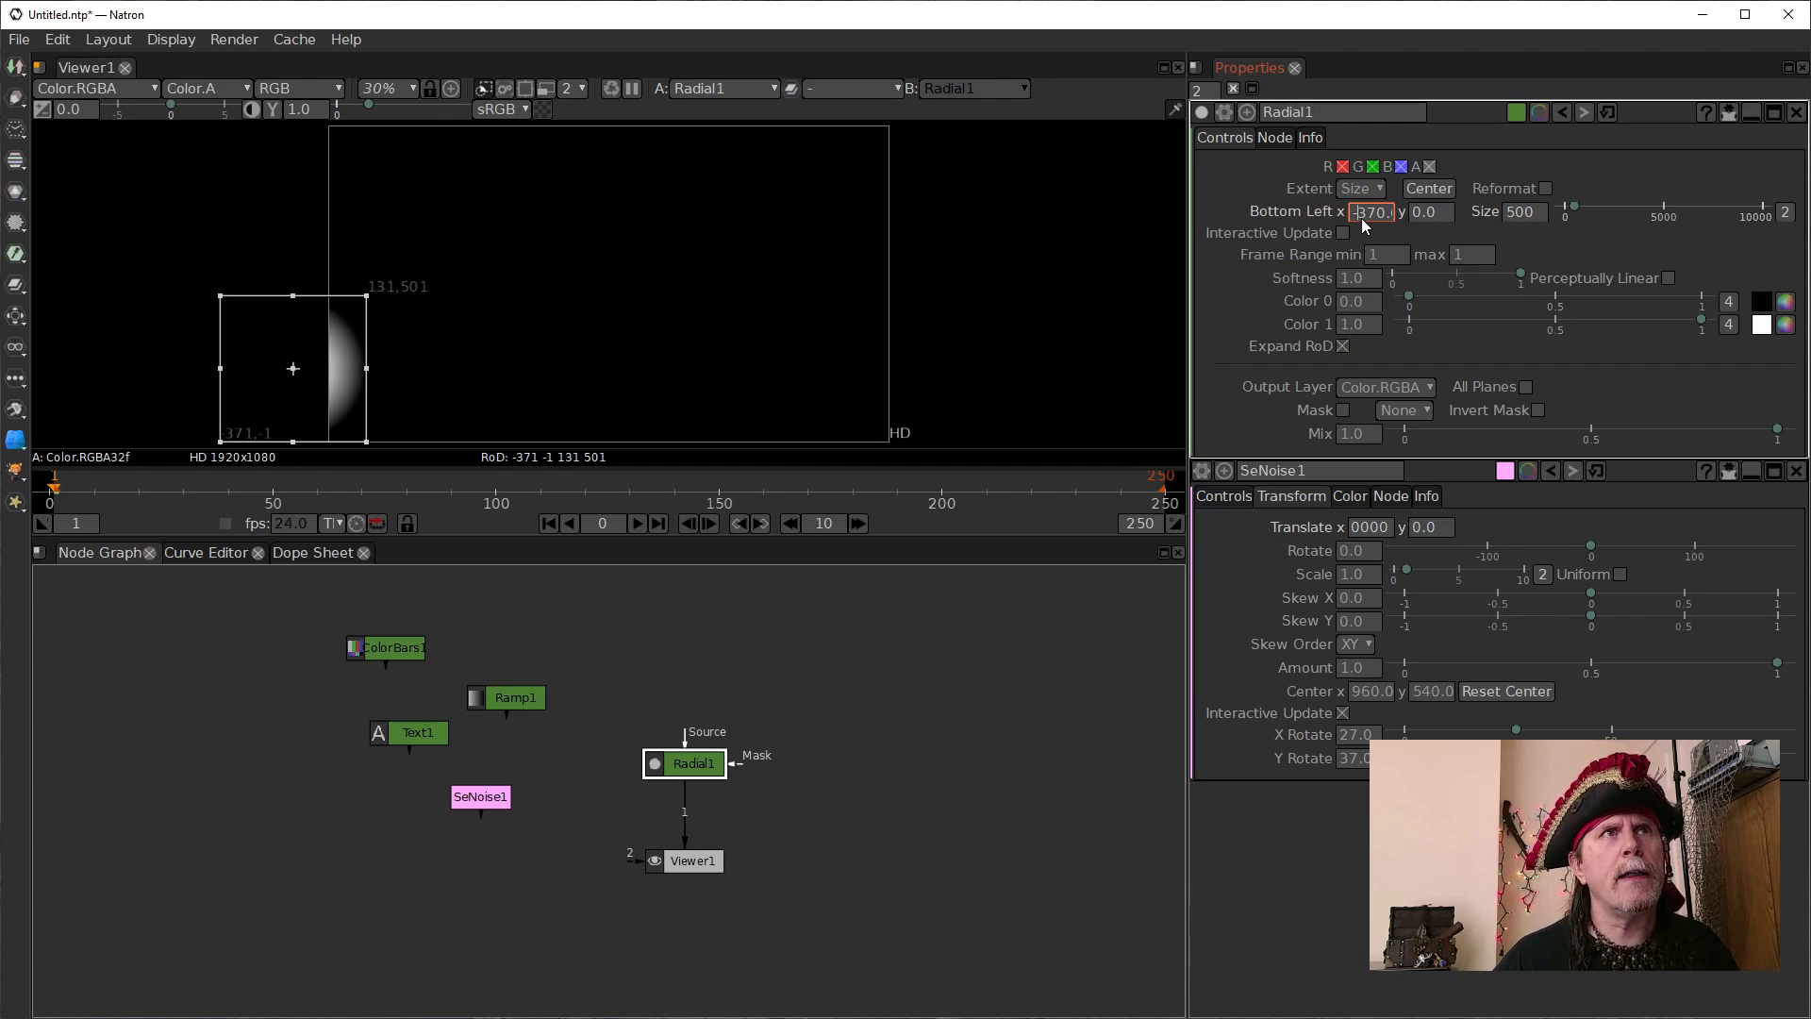
scroll(1361, 218, "down", 20)
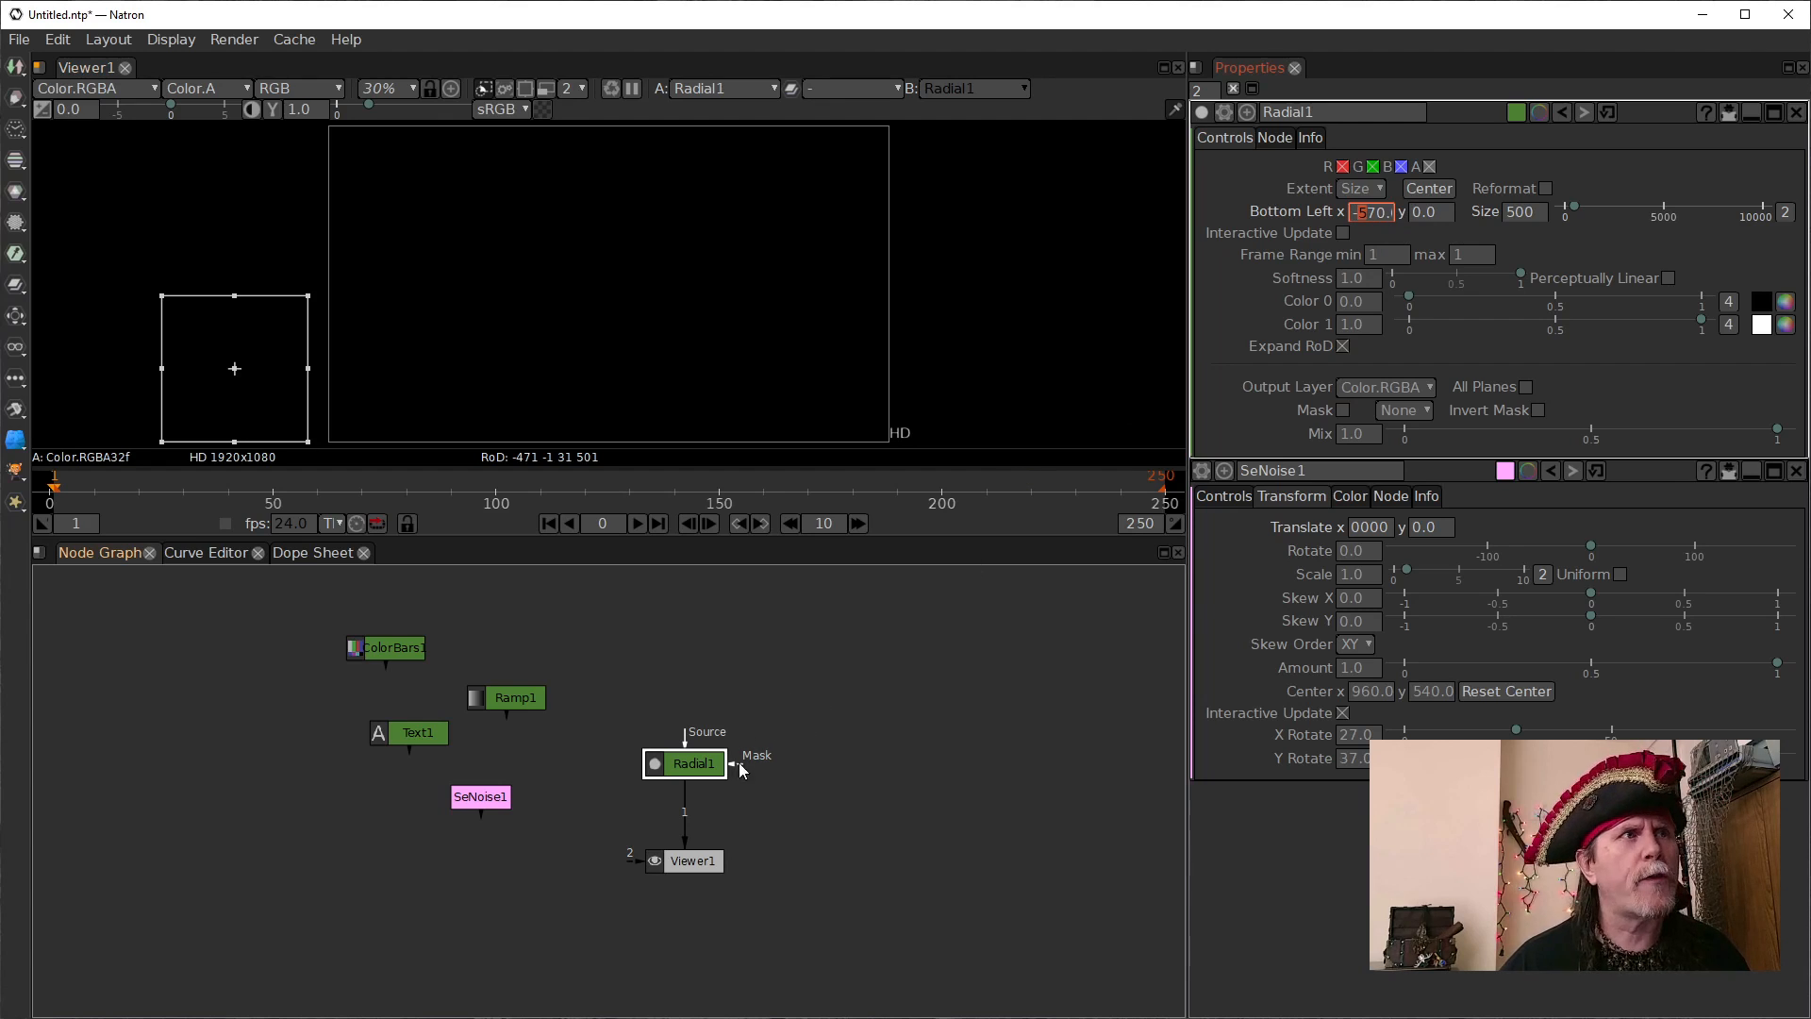
Move Radial1 slightly higher in the graph and insert a Transform node between it and Viewer1
left_click_drag(691, 764, 688, 738)
key("Tab")
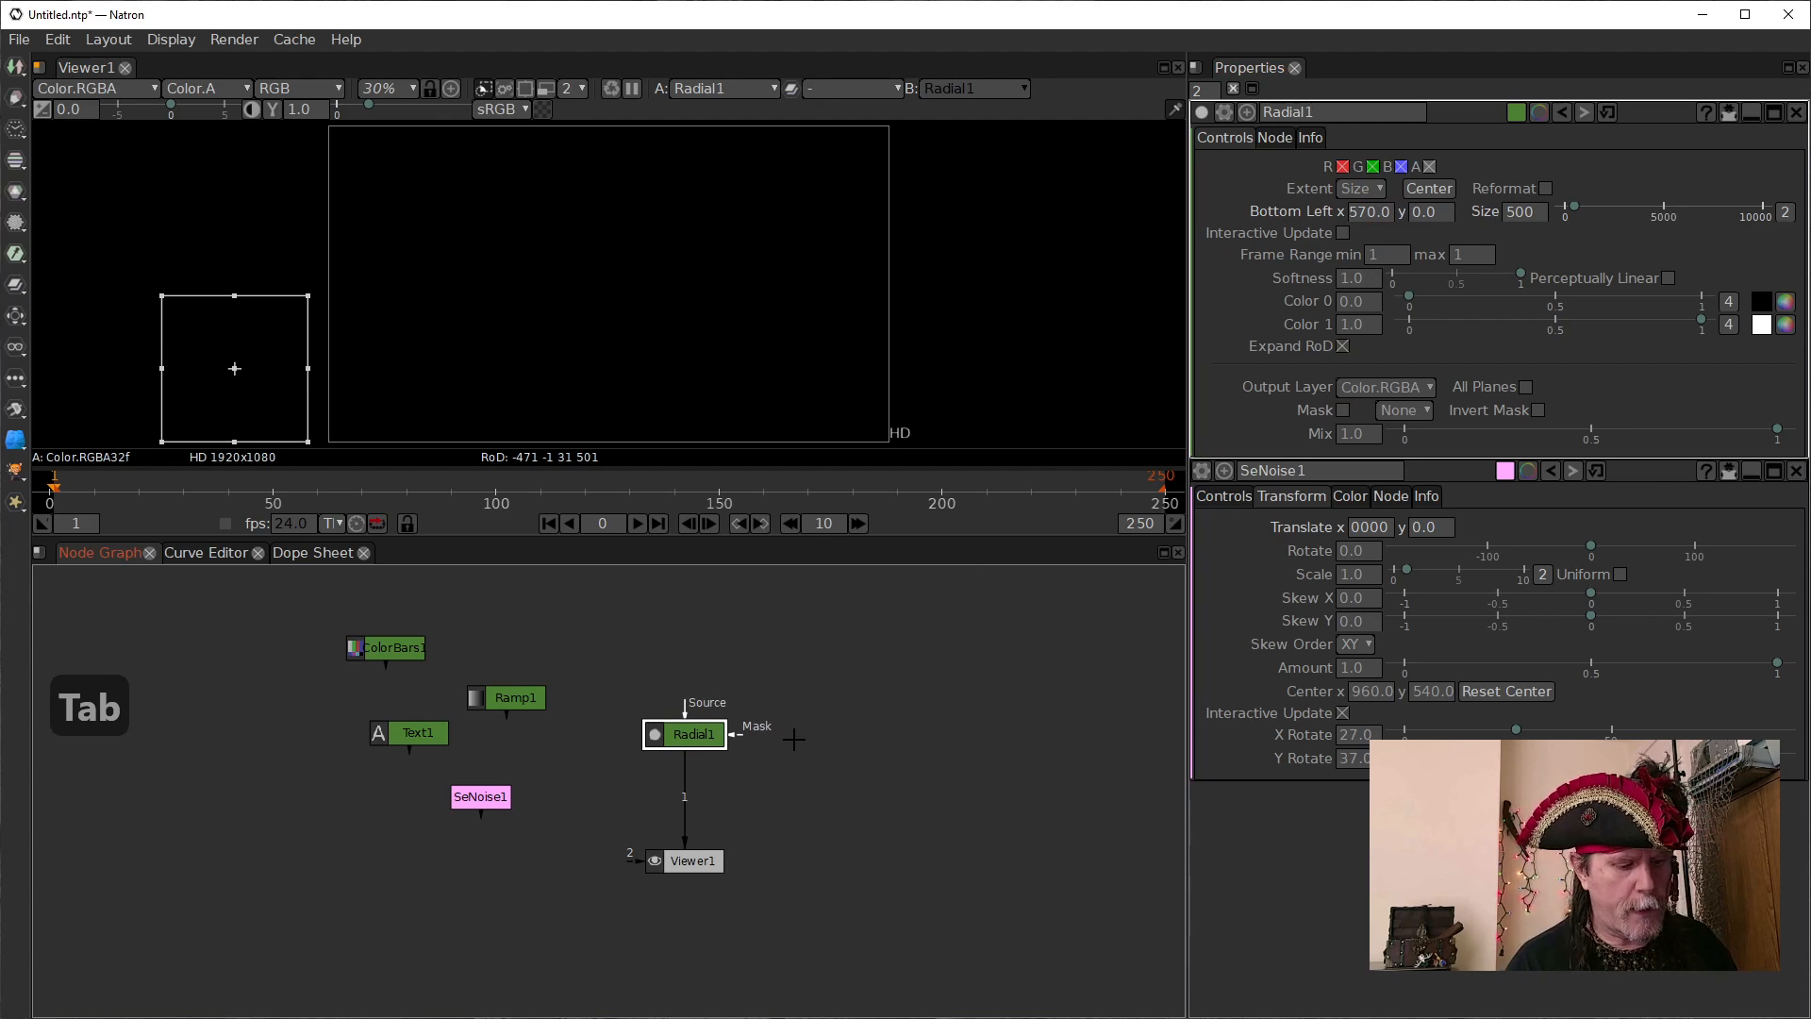
type("trans")
key("Down")
key("Return")
Raise the new Transform node's Translate x to 485 to bring the radial shape back into the frame
left_click(1372, 241)
left_click(1379, 171)
type("30.0")
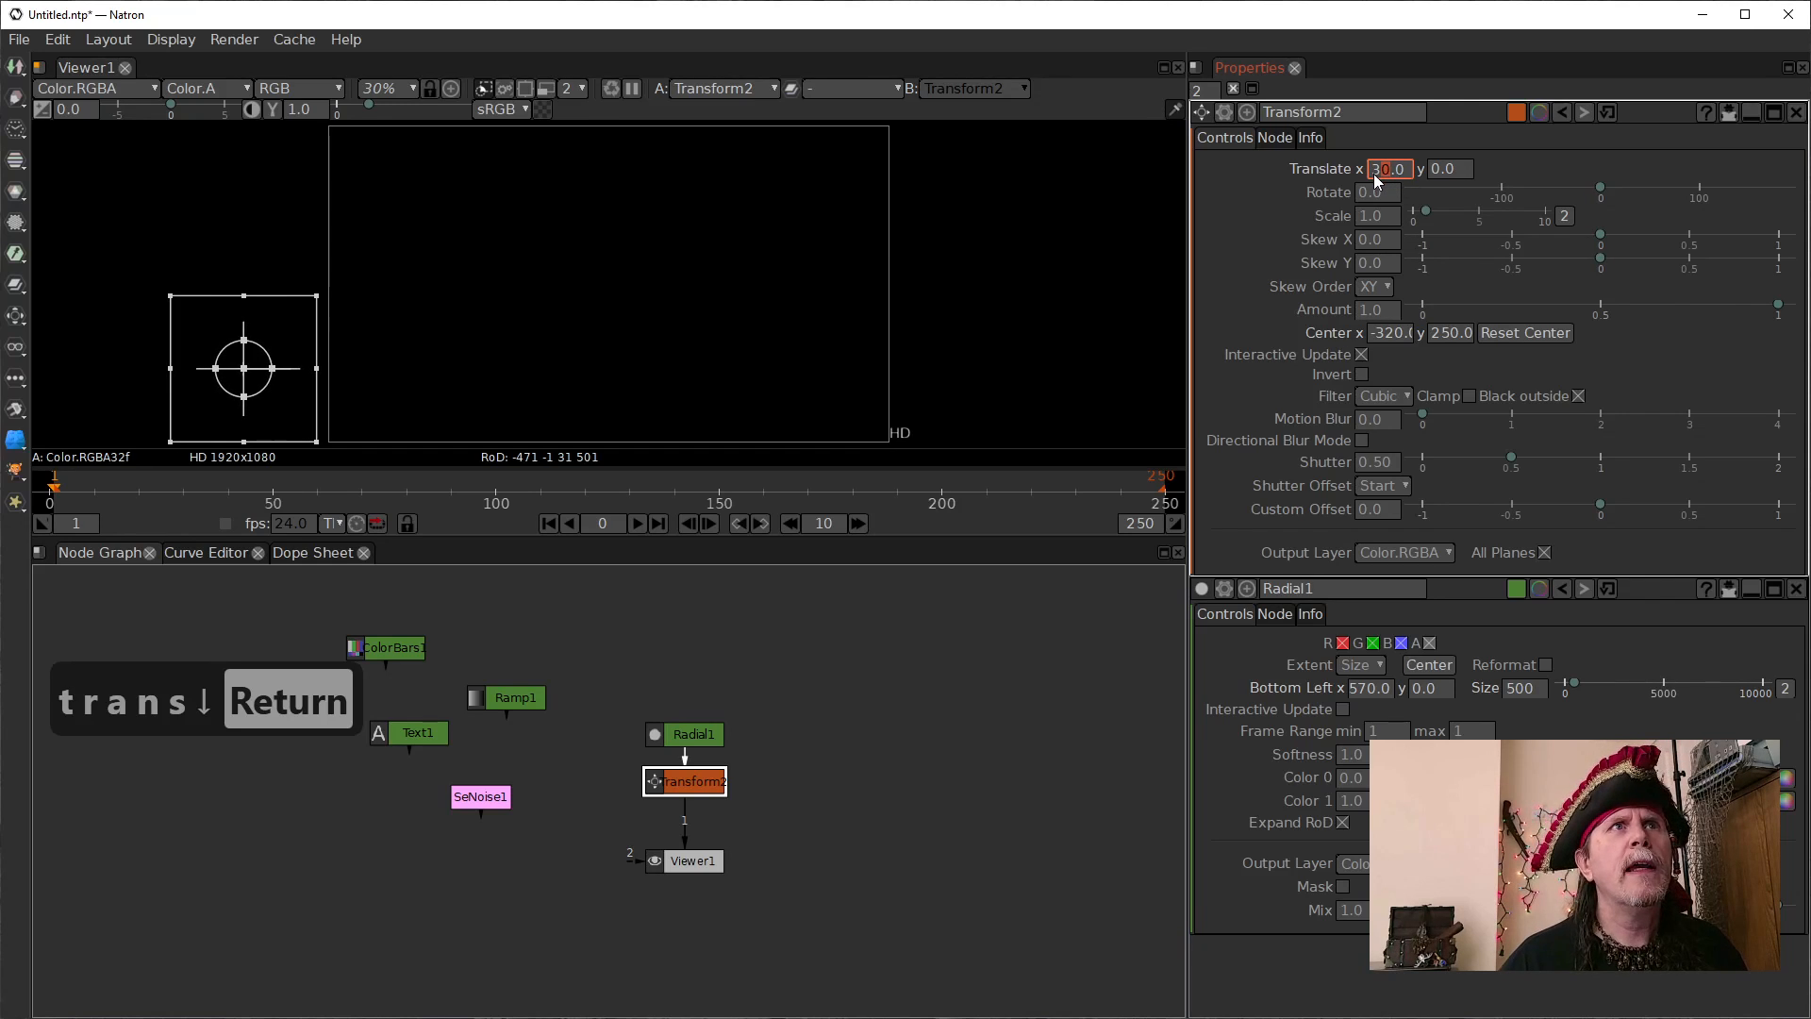
scroll(1374, 177, "up", 20)
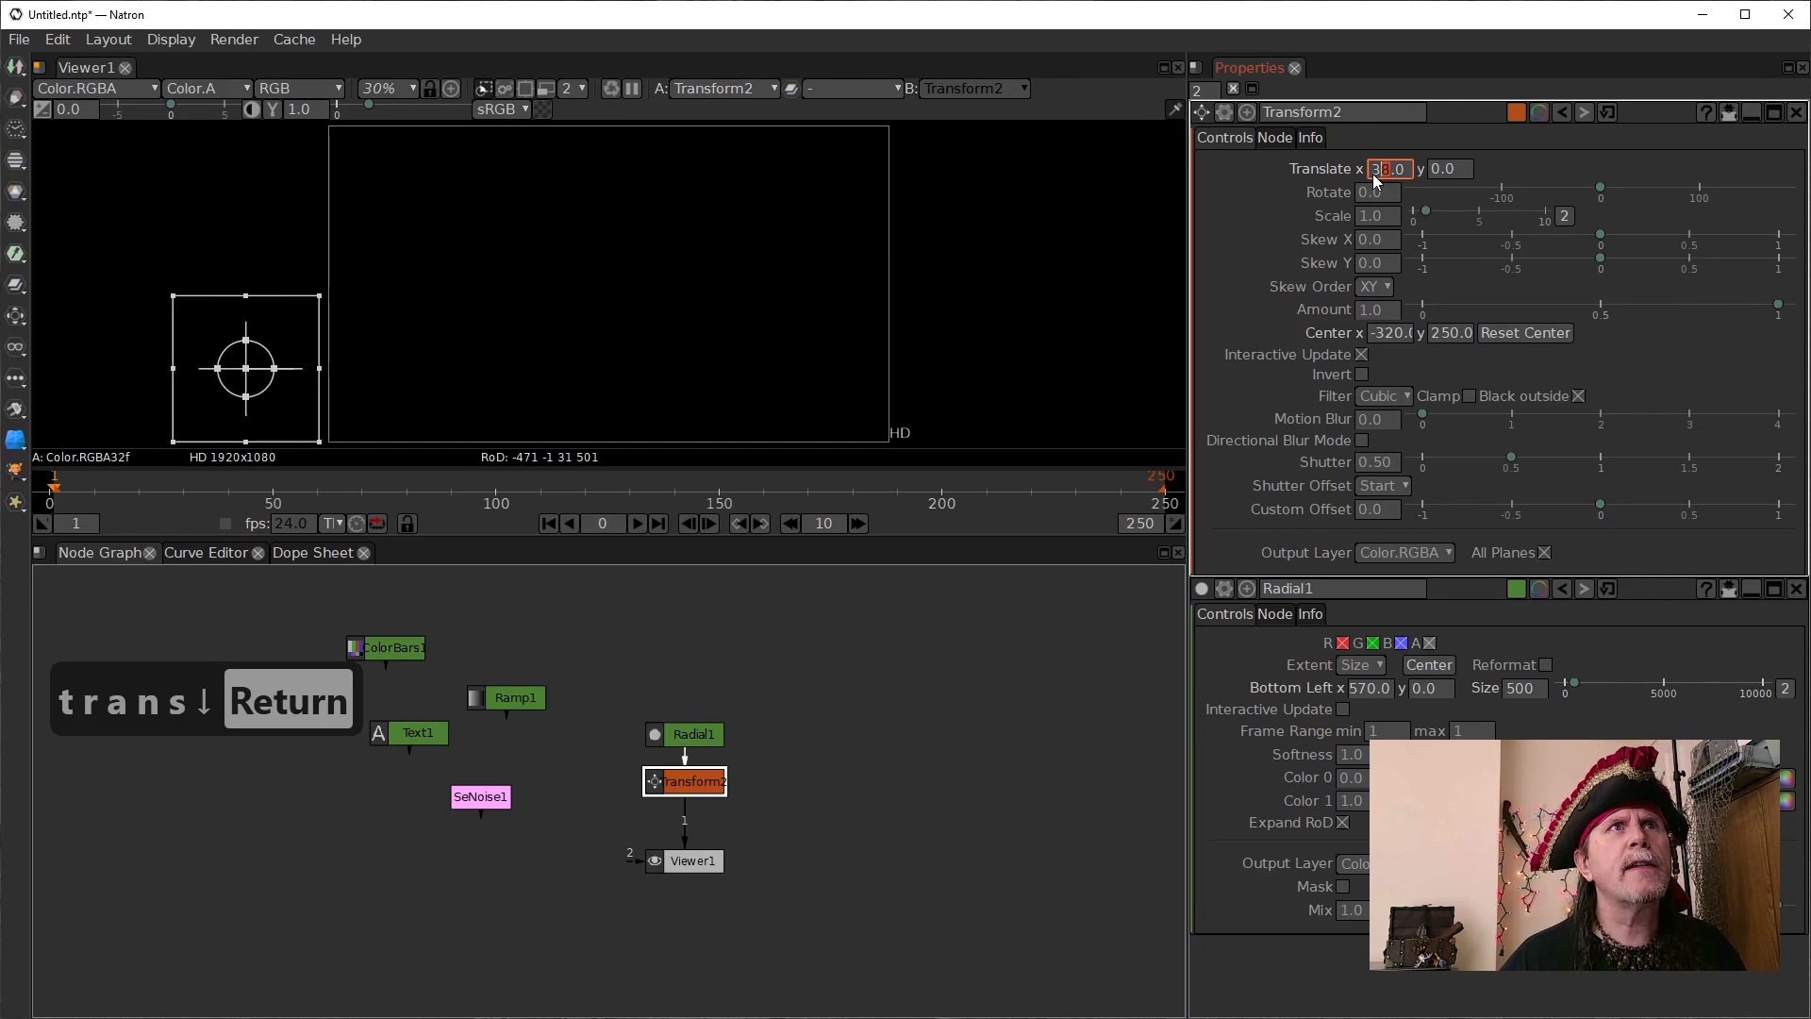
scroll(1374, 177, "up", 18)
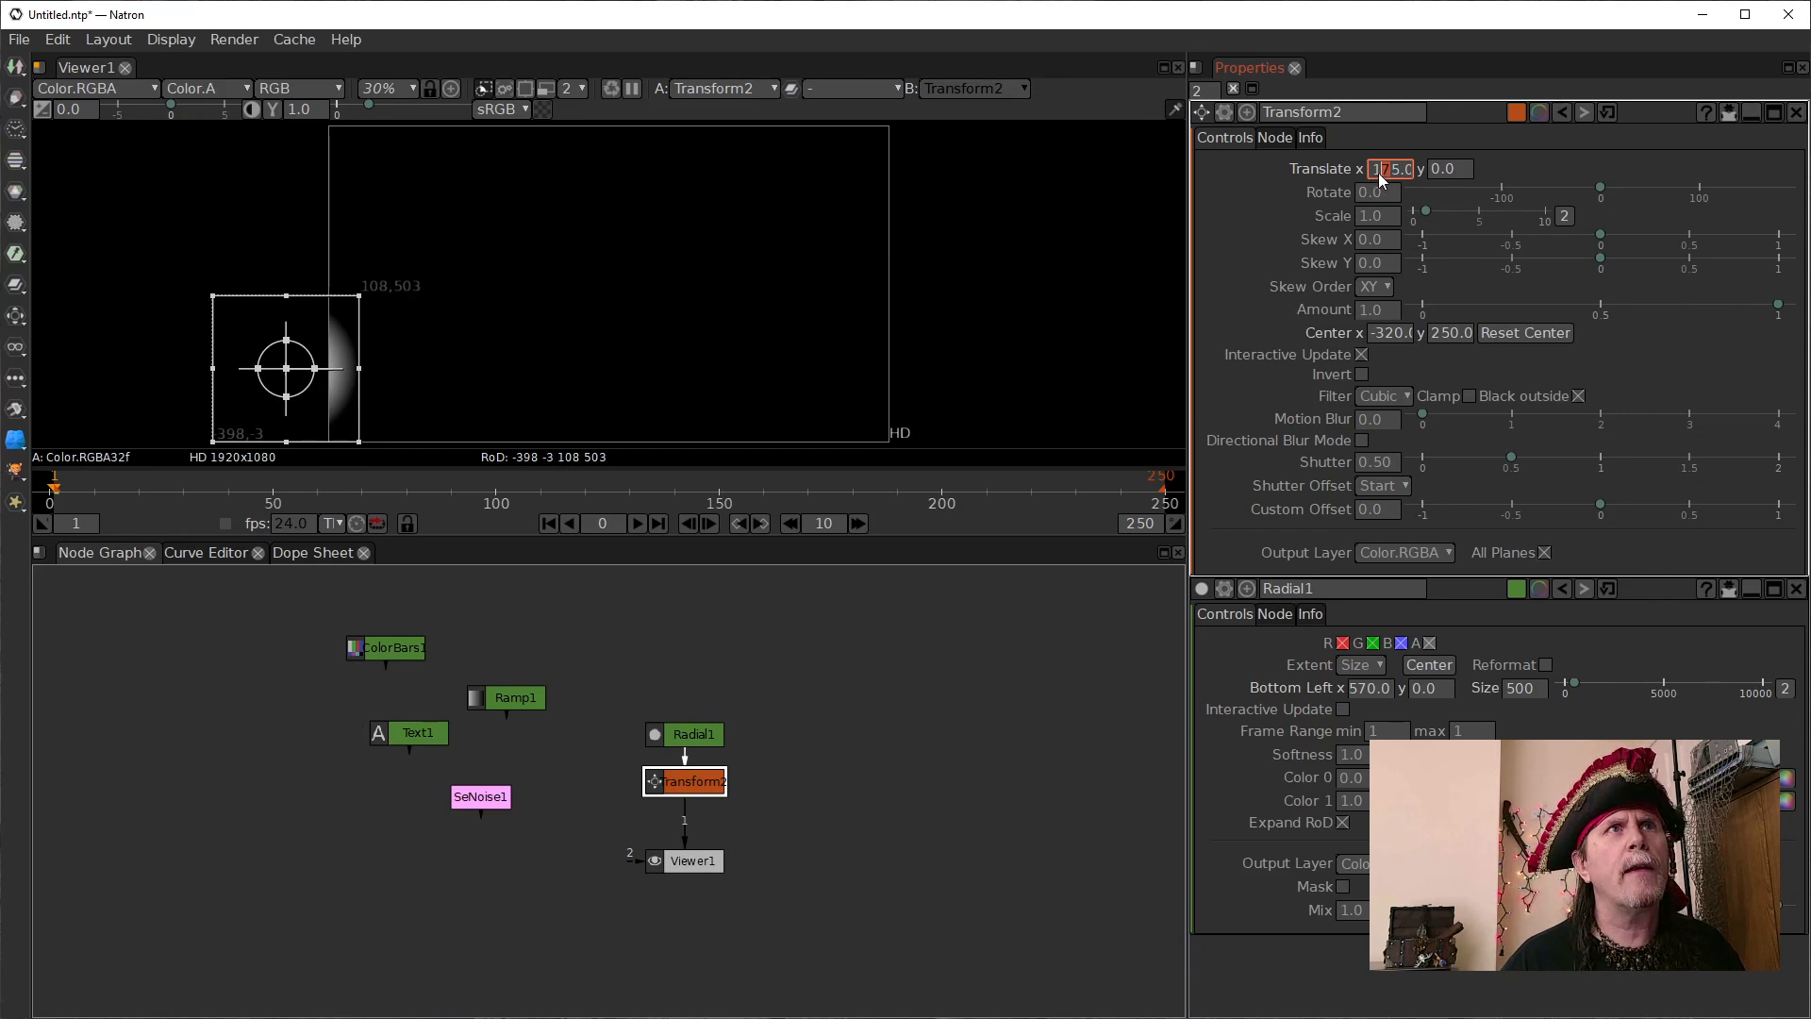
scroll(1374, 177, "up", 10)
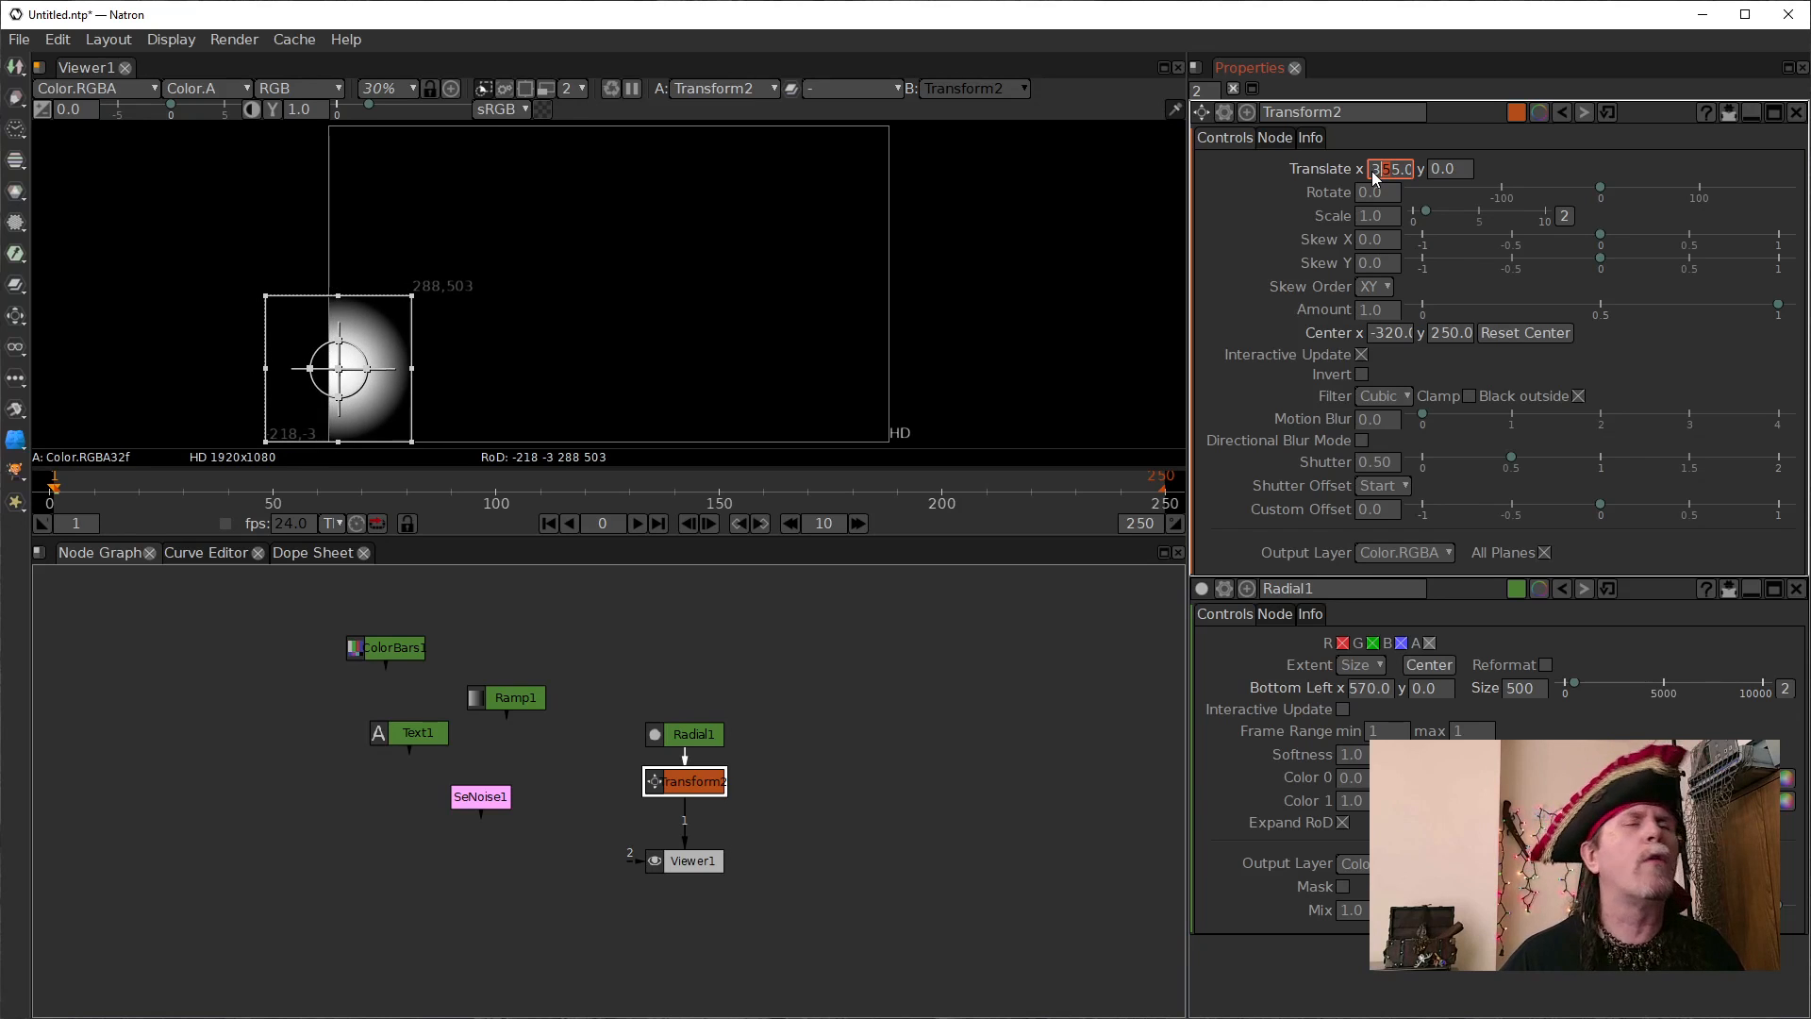
scroll(1374, 177, "up", 6)
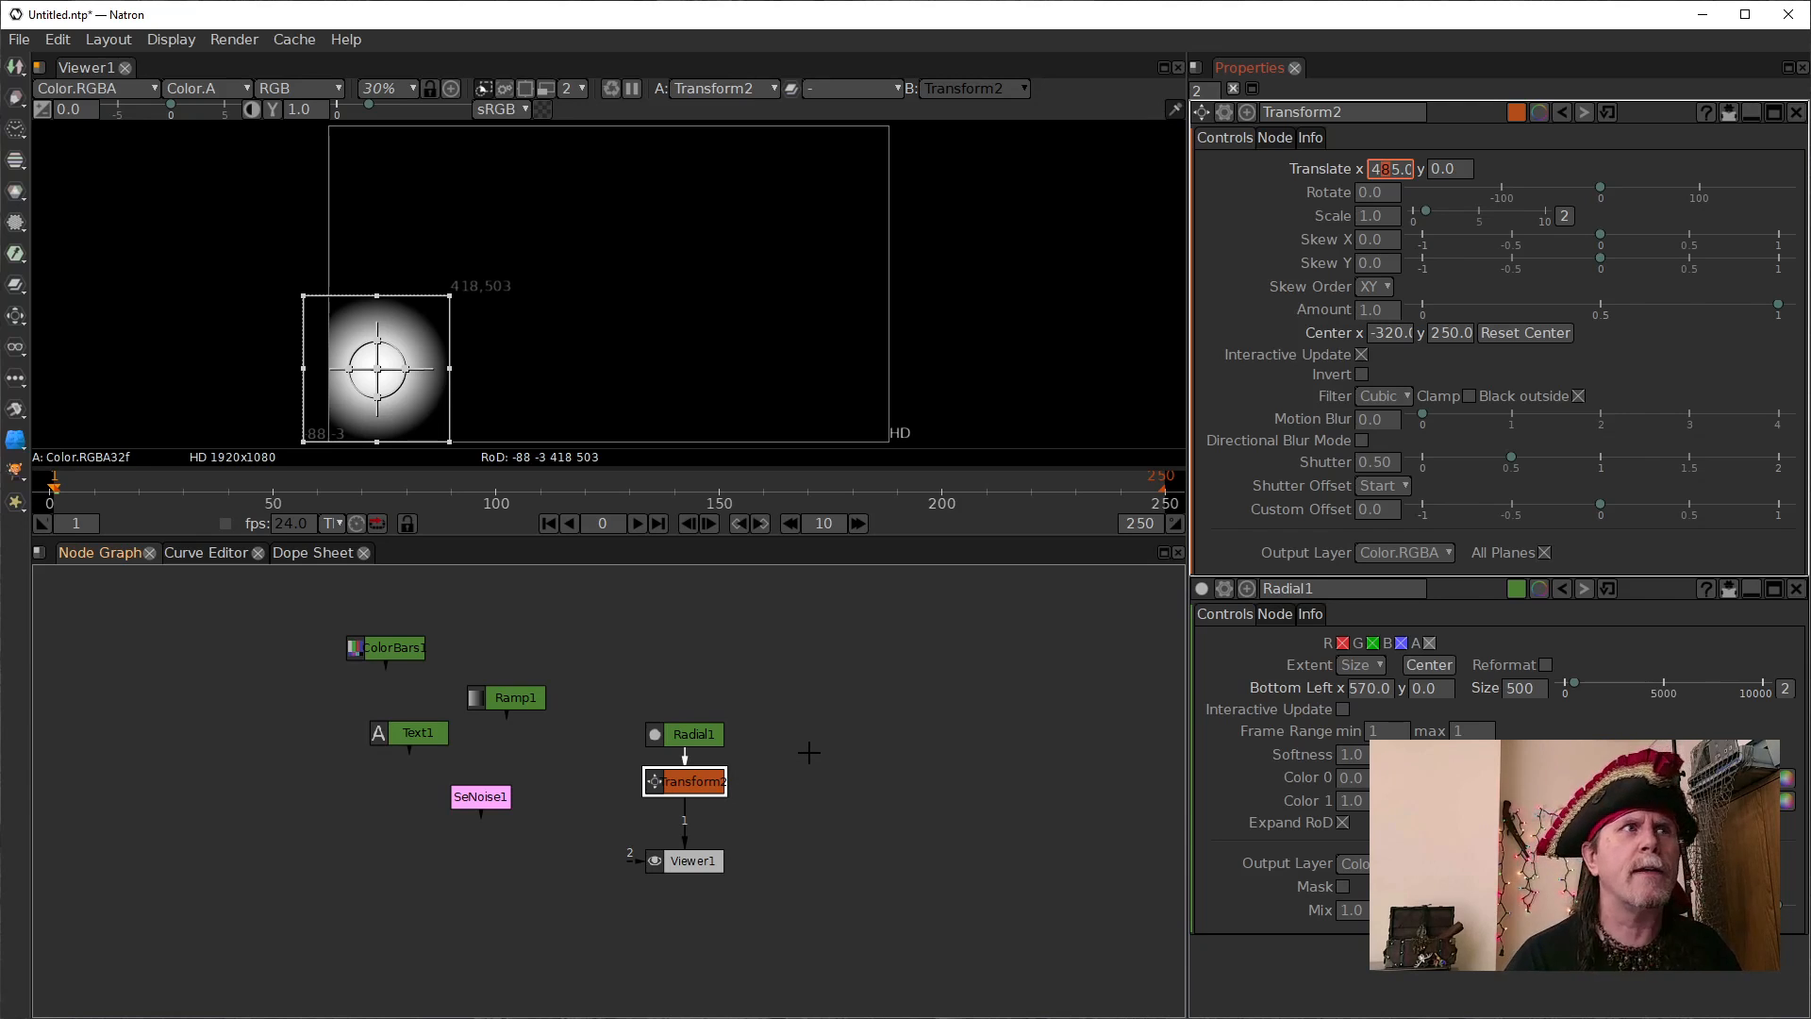
Delete the Transform node between Radial1 and Viewer1, and select Radial1
left_click(725, 786)
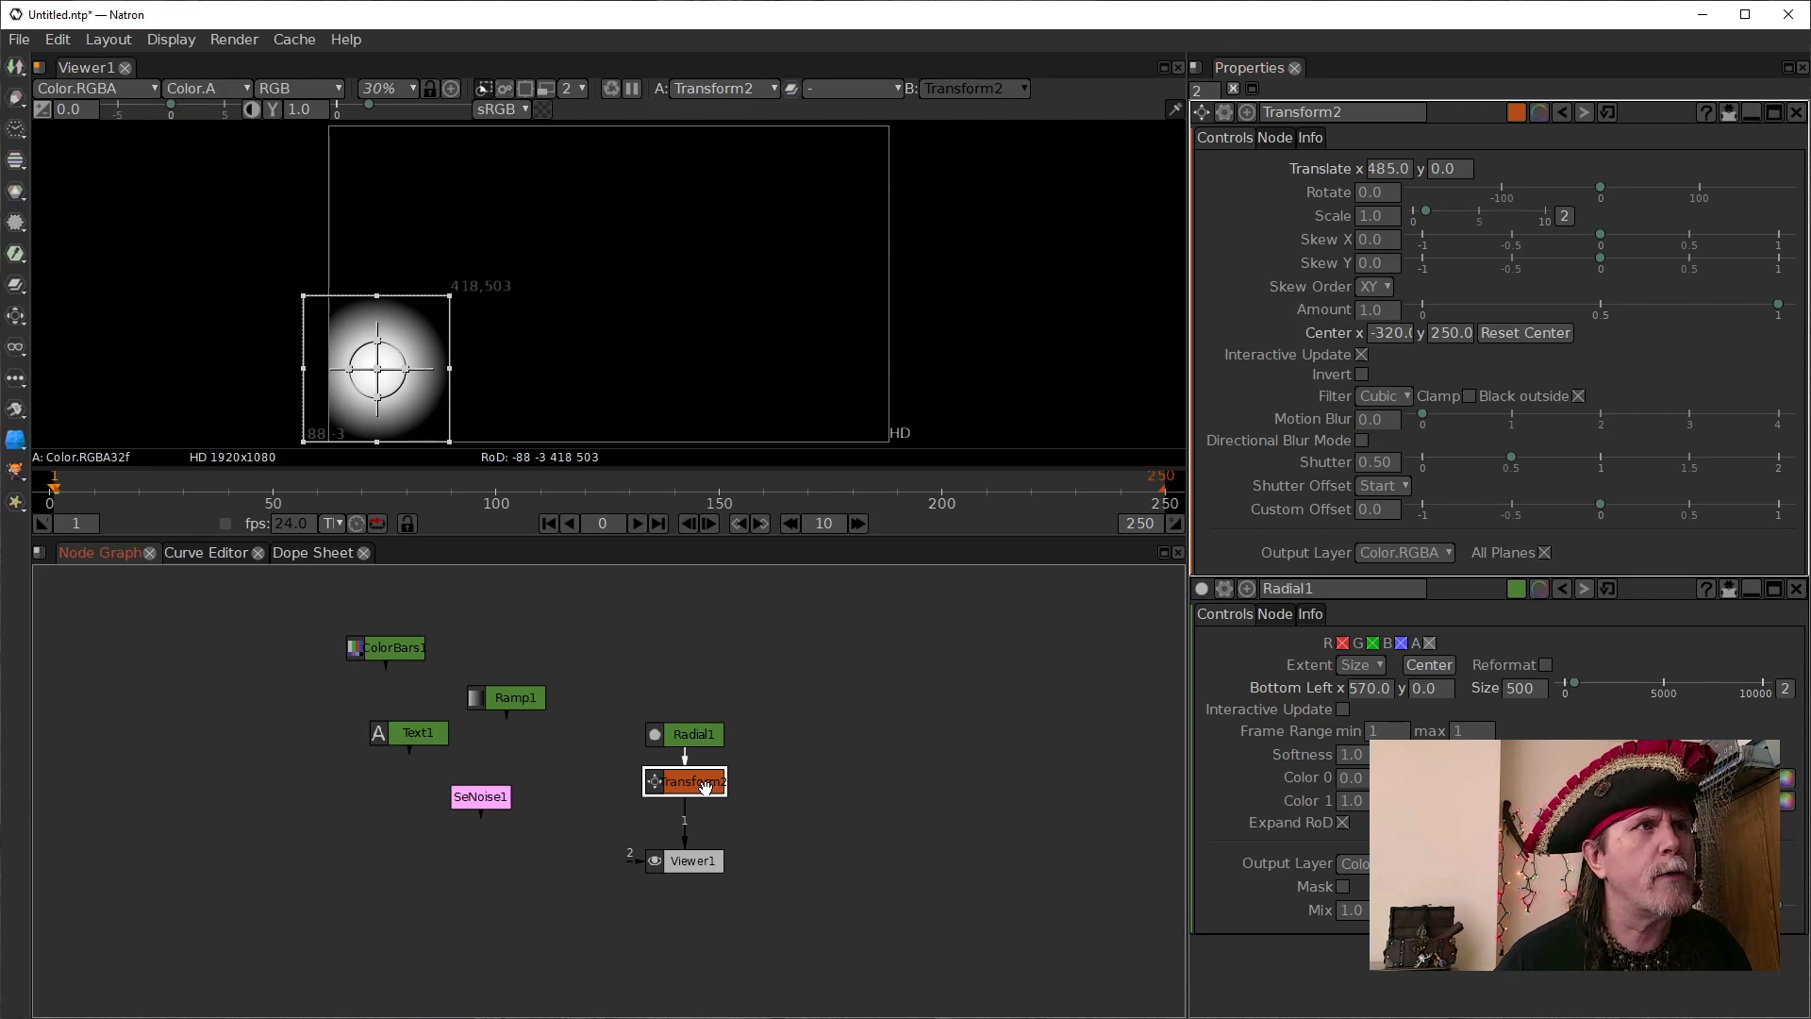
key("Delete")
left_click(688, 744)
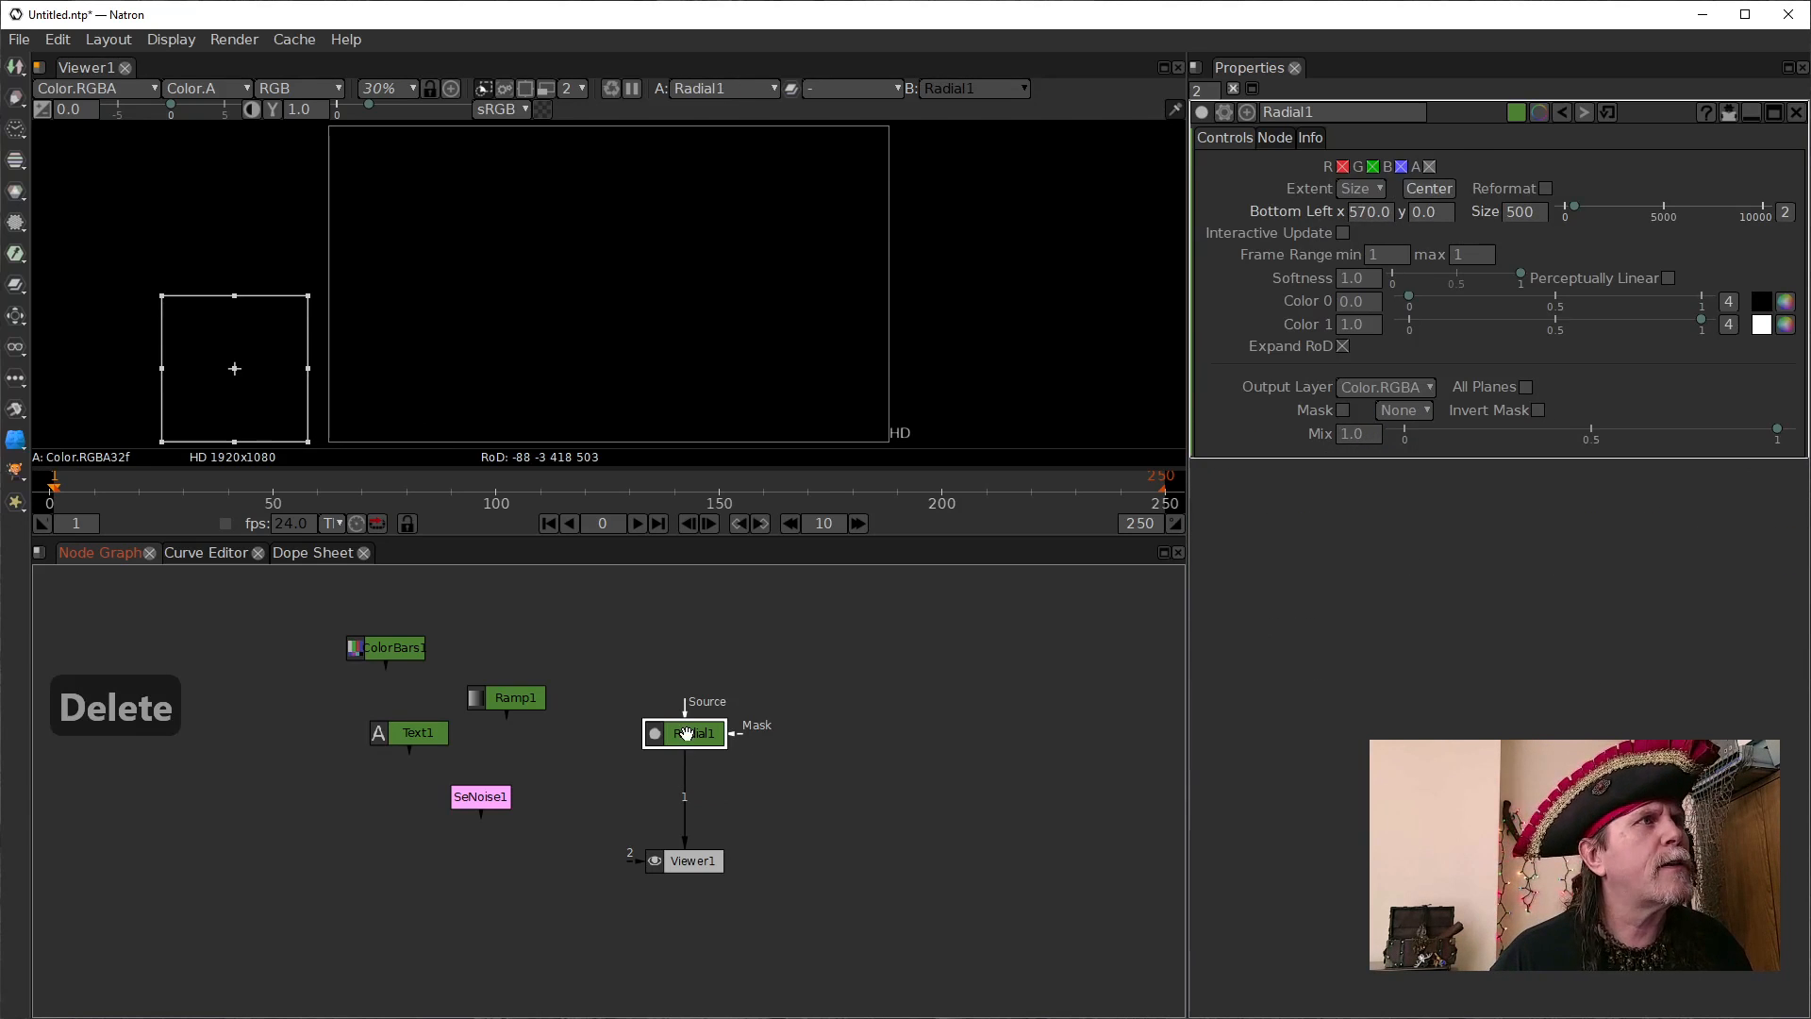
Raise Radial1's Bottom Left x to 130 and place SeNoise1 on Viewer1's input connection in place of Radial1
double_click(1371, 210)
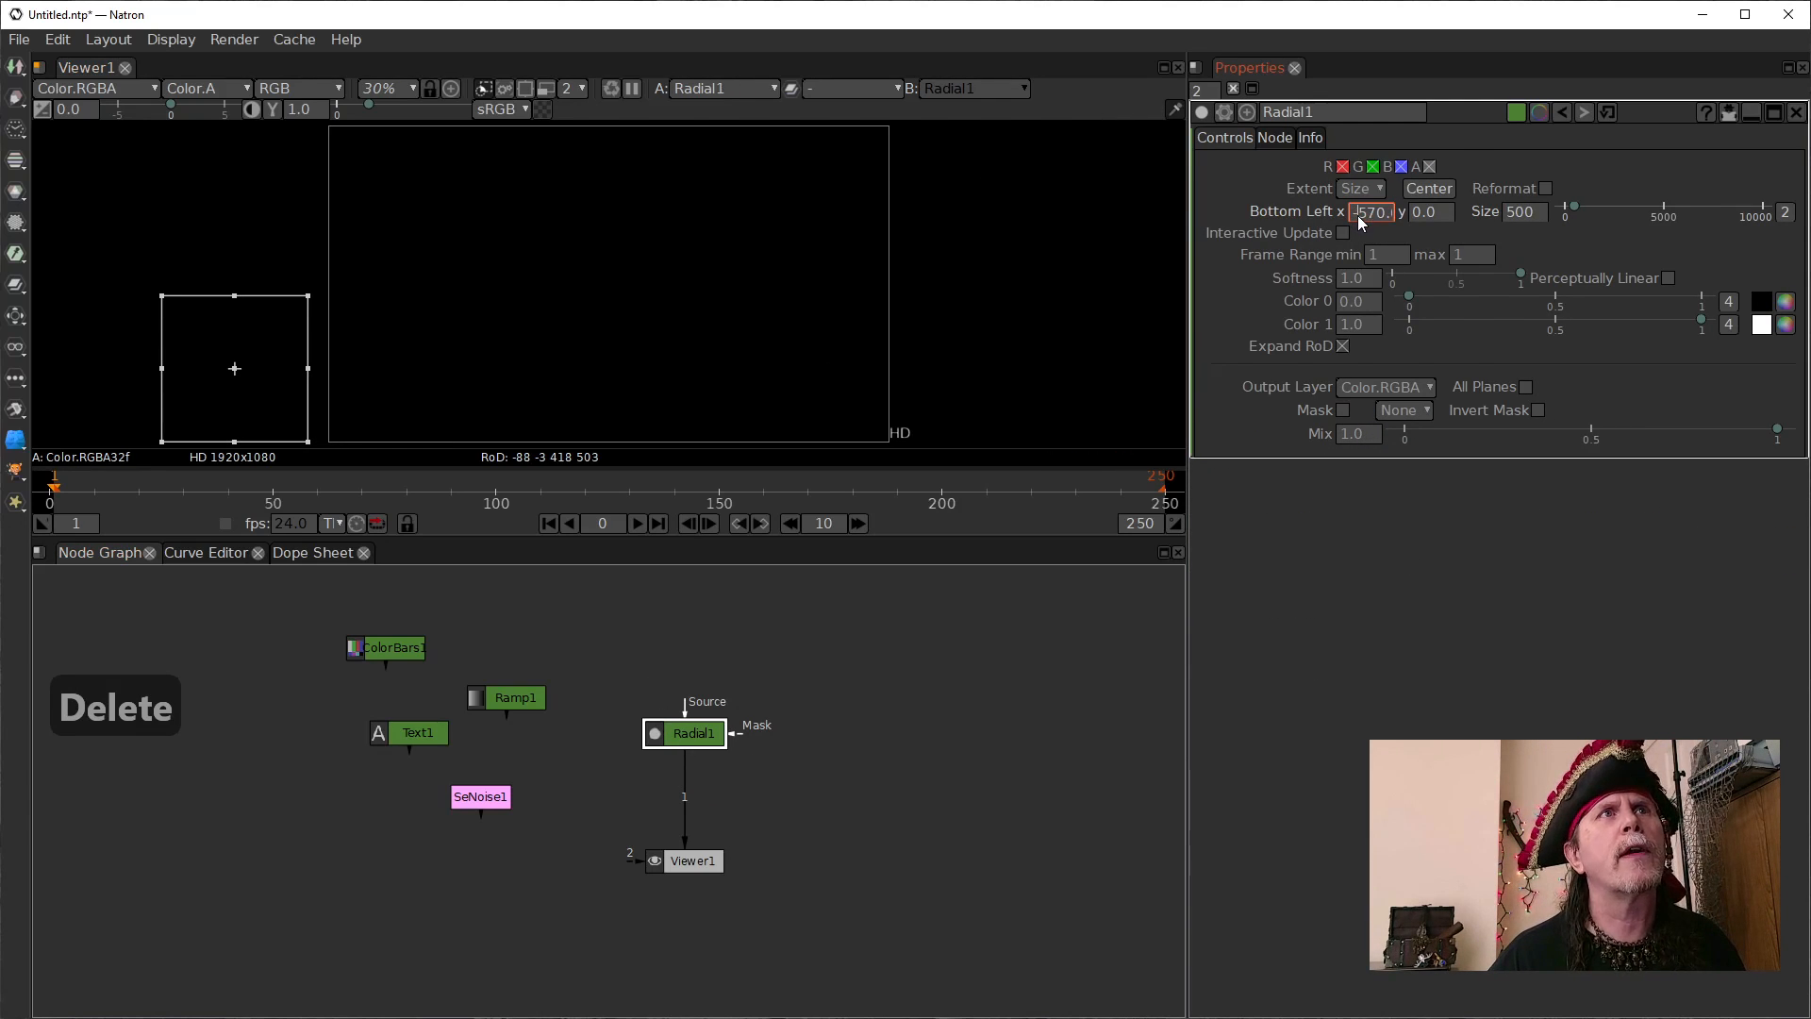
scroll(1356, 215, "up", 7)
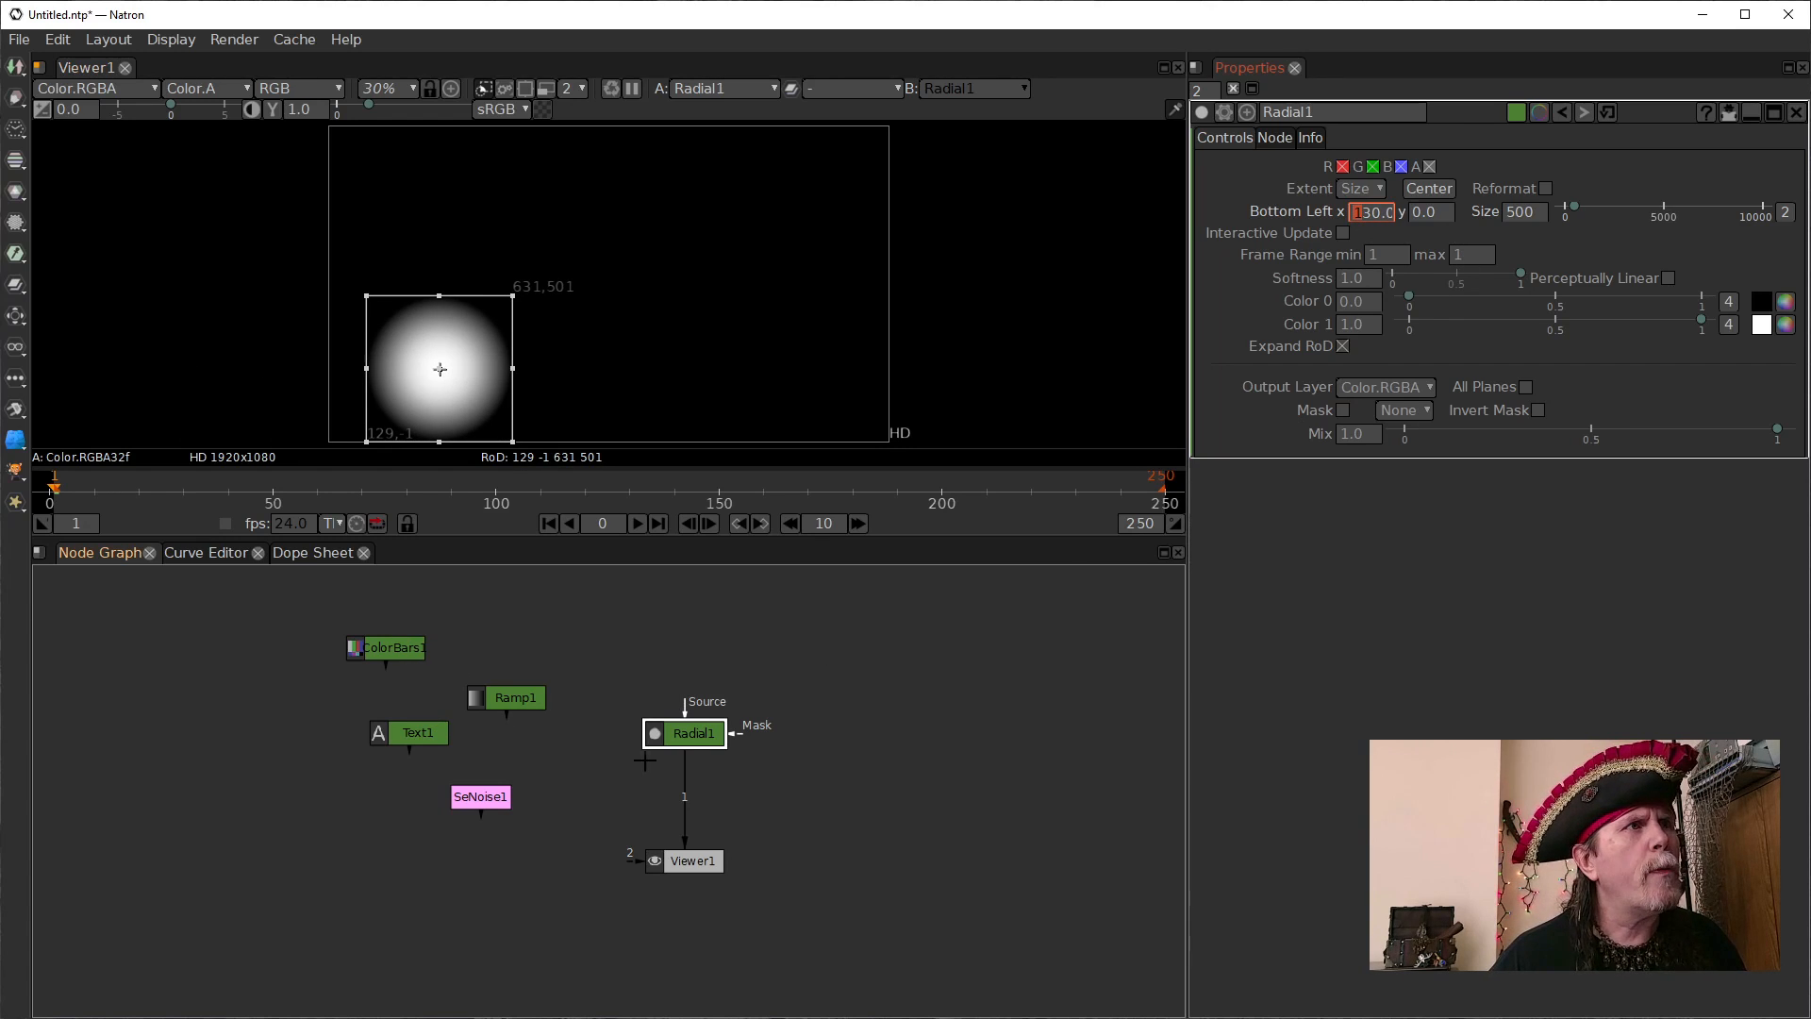
left_click(481, 796)
left_click_drag(482, 774, 644, 805)
Set Radial1's Bottom Left x to 0
double_click(1368, 211)
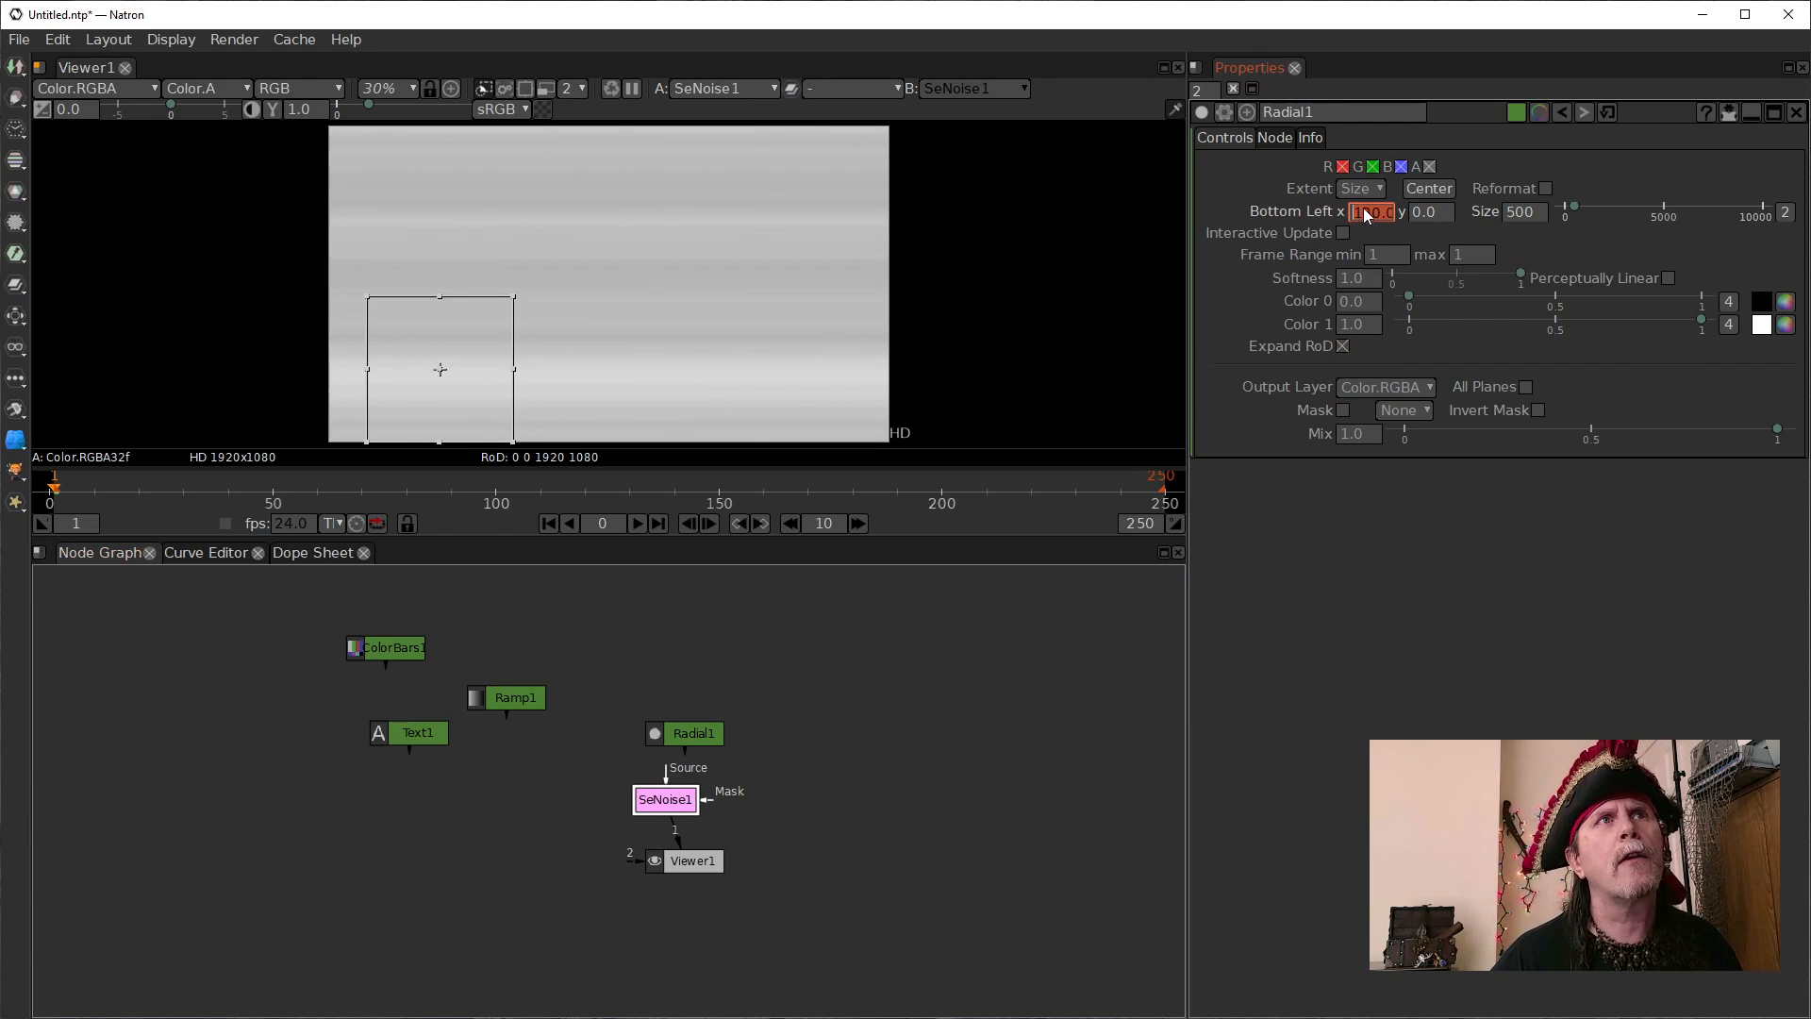
type("0")
key("Return")
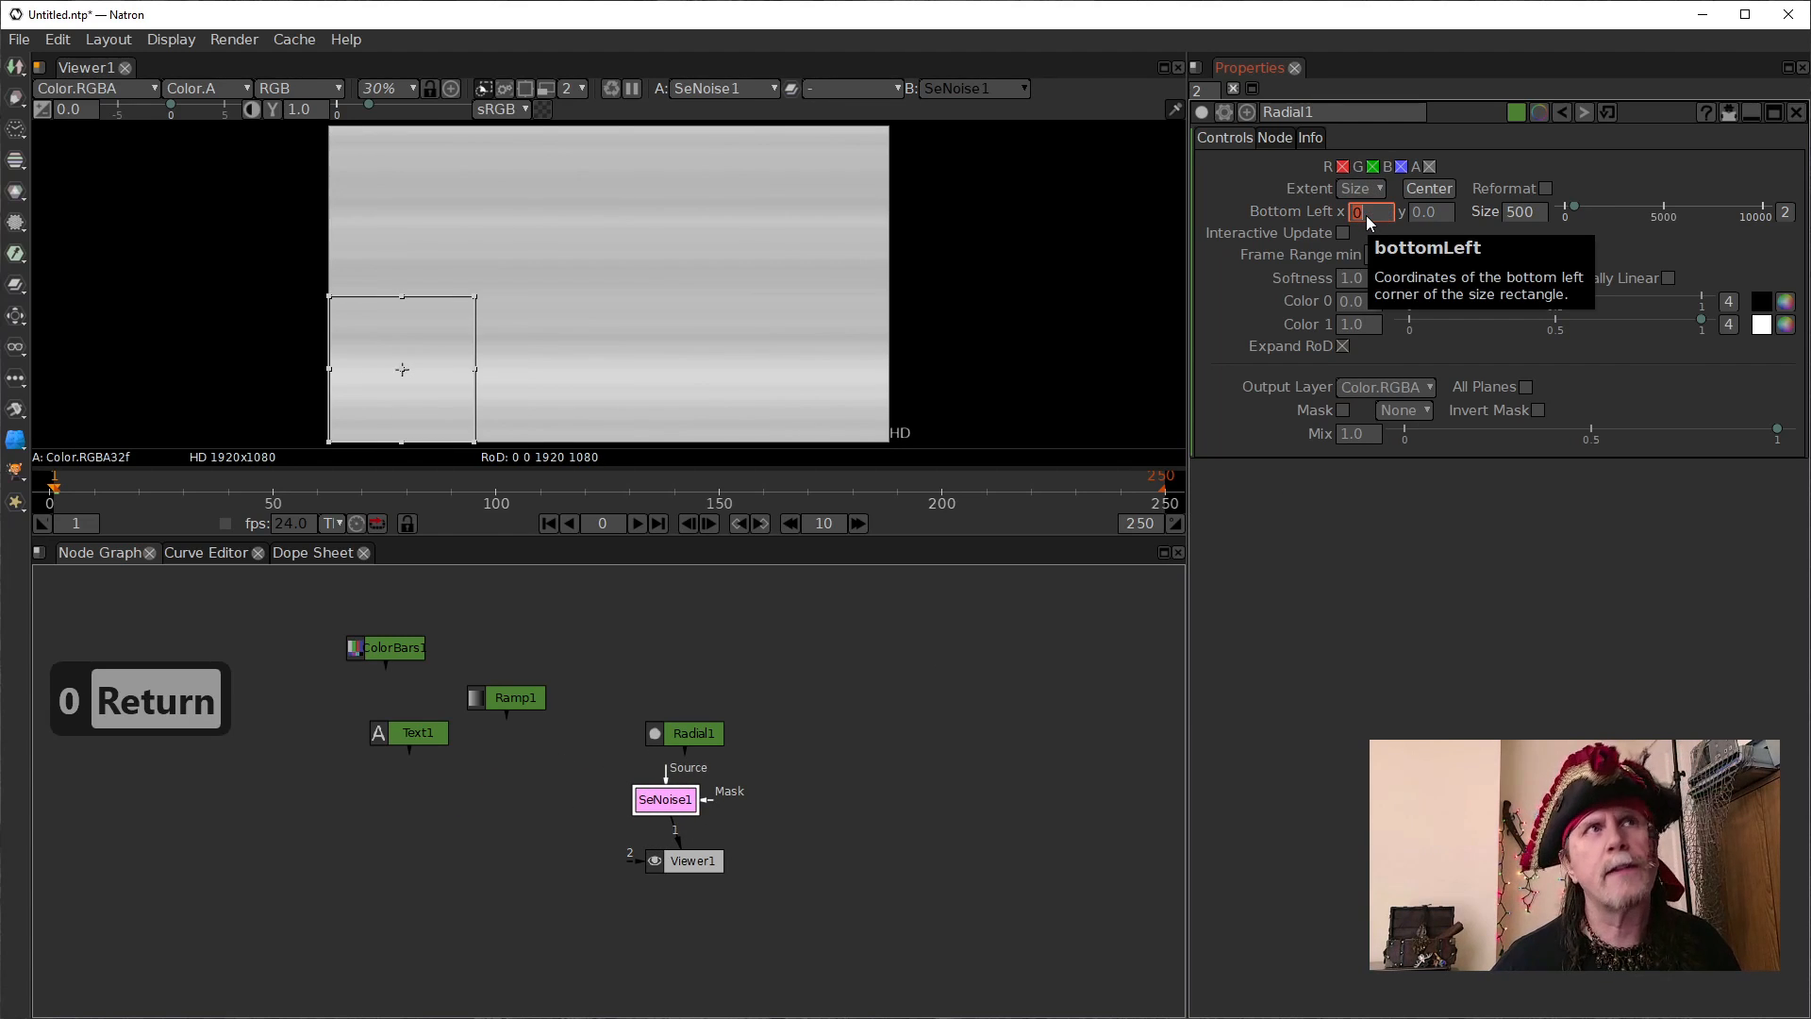
Move Radial1 aside toward Ramp1 and place SeNoise1 directly above Viewer1
left_click(665, 780)
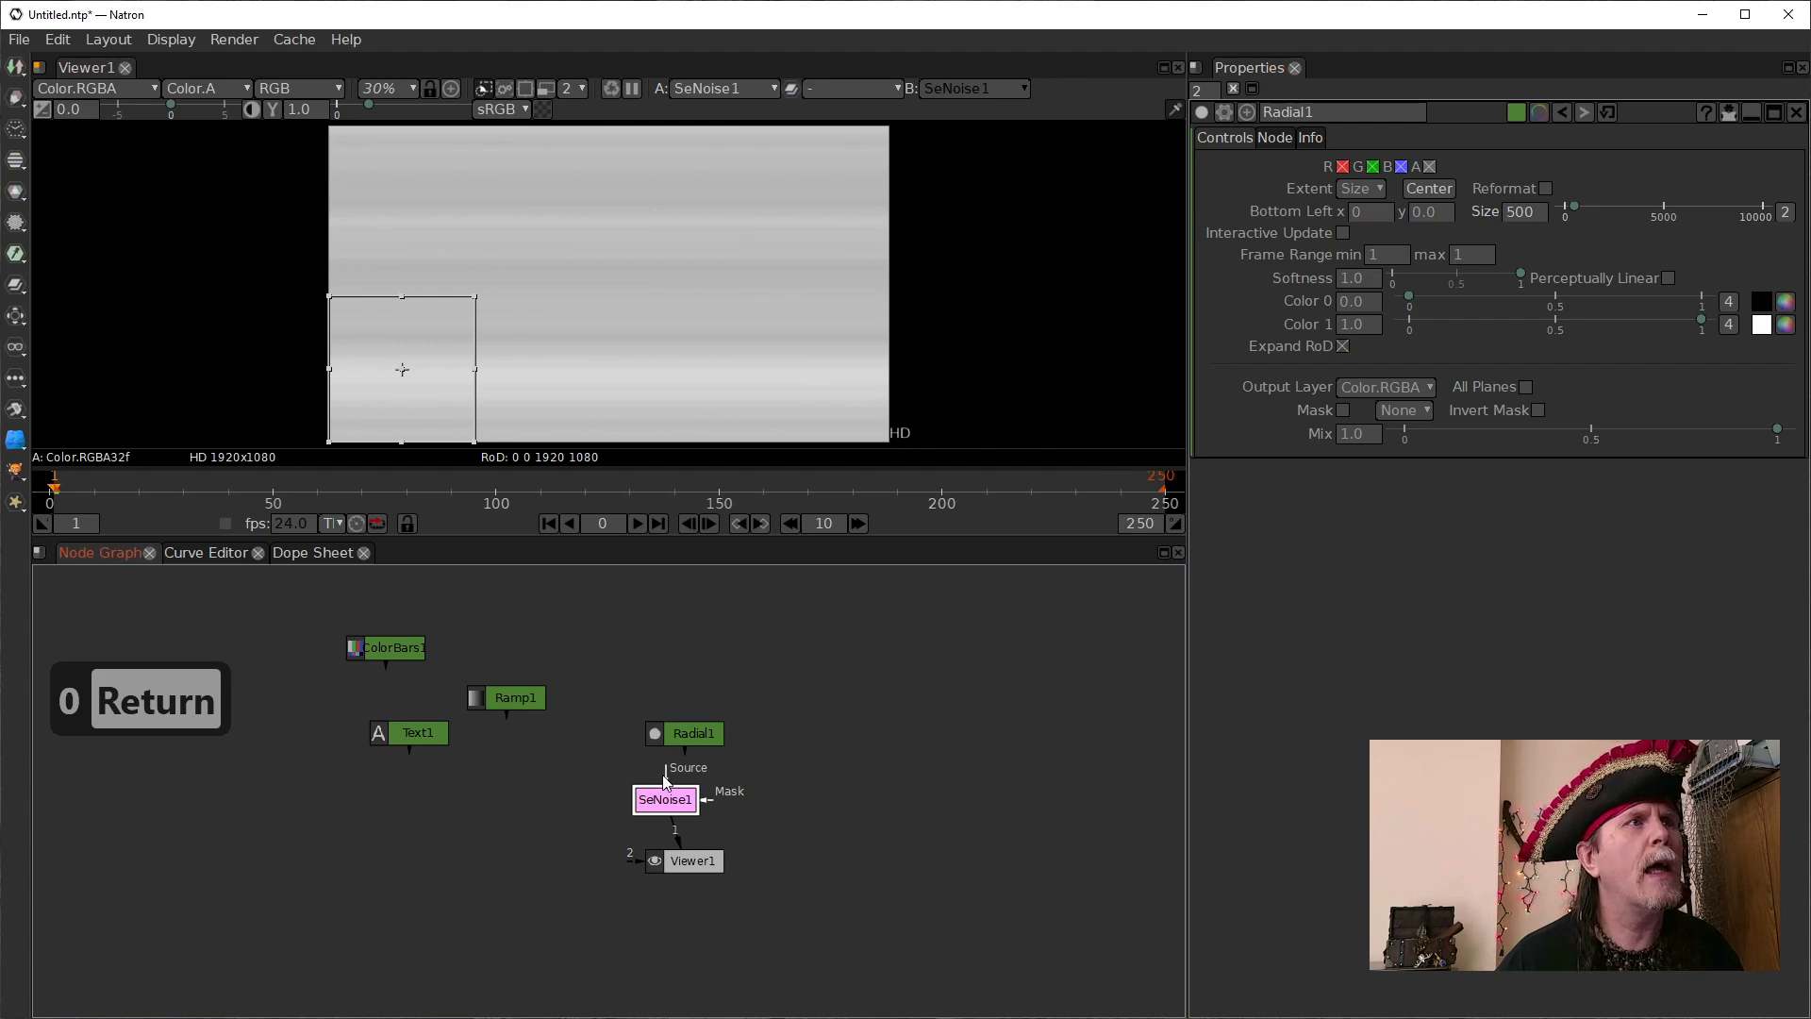
left_click_drag(665, 799, 725, 805)
left_click_drag(690, 728, 592, 716)
left_click_drag(717, 807, 675, 788)
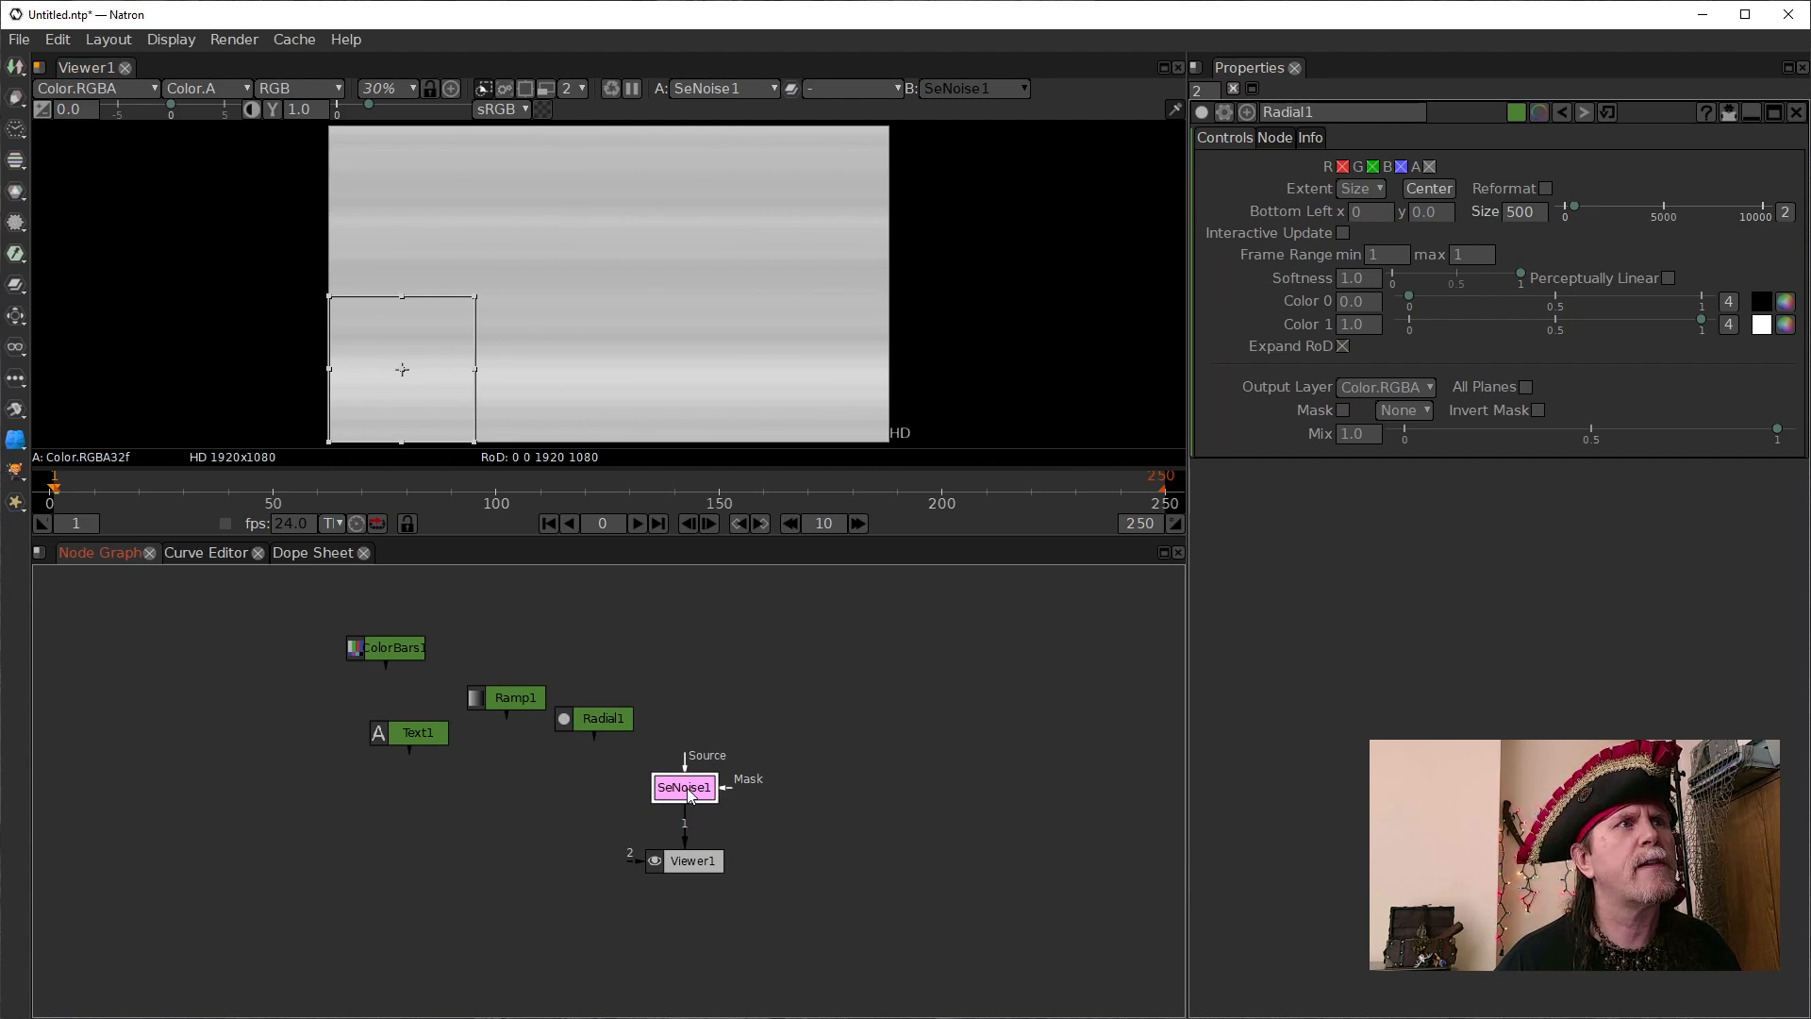
Reset SeNoise1's parameters to their defaults and connect its Source input to Radial1, placed up beside it
left_click(1599, 114)
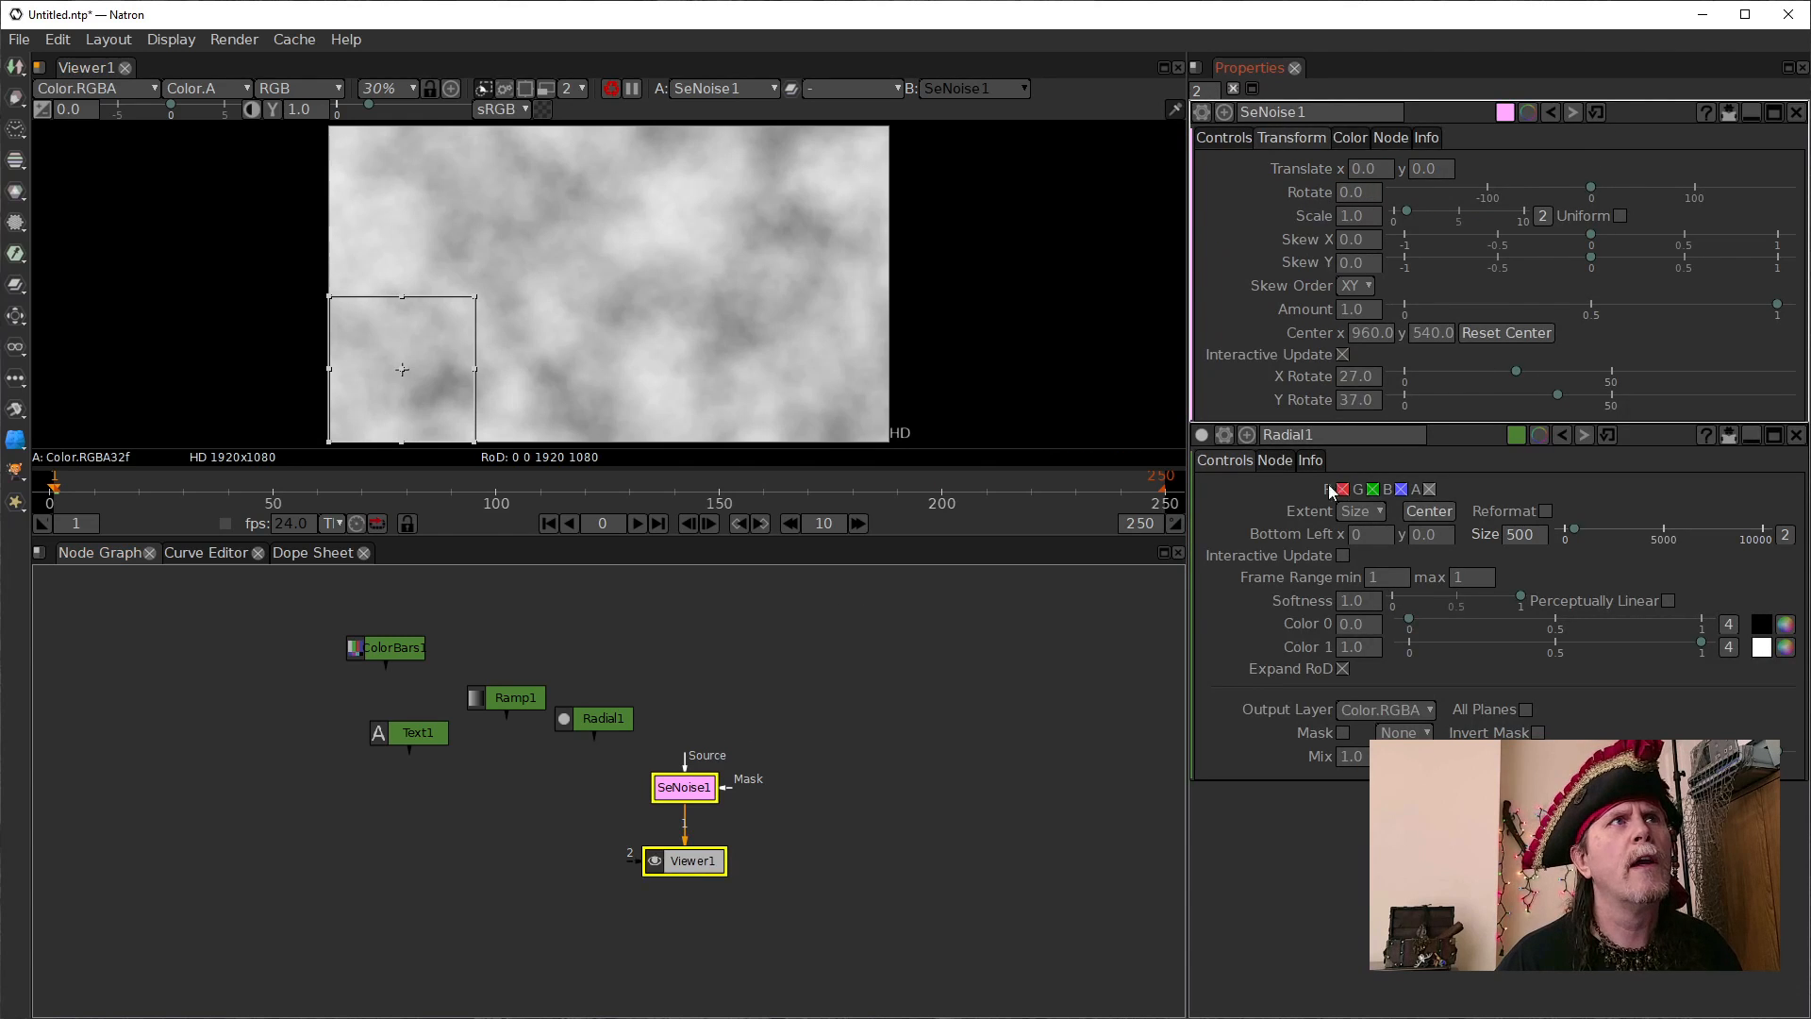
left_click_drag(687, 768, 755, 690)
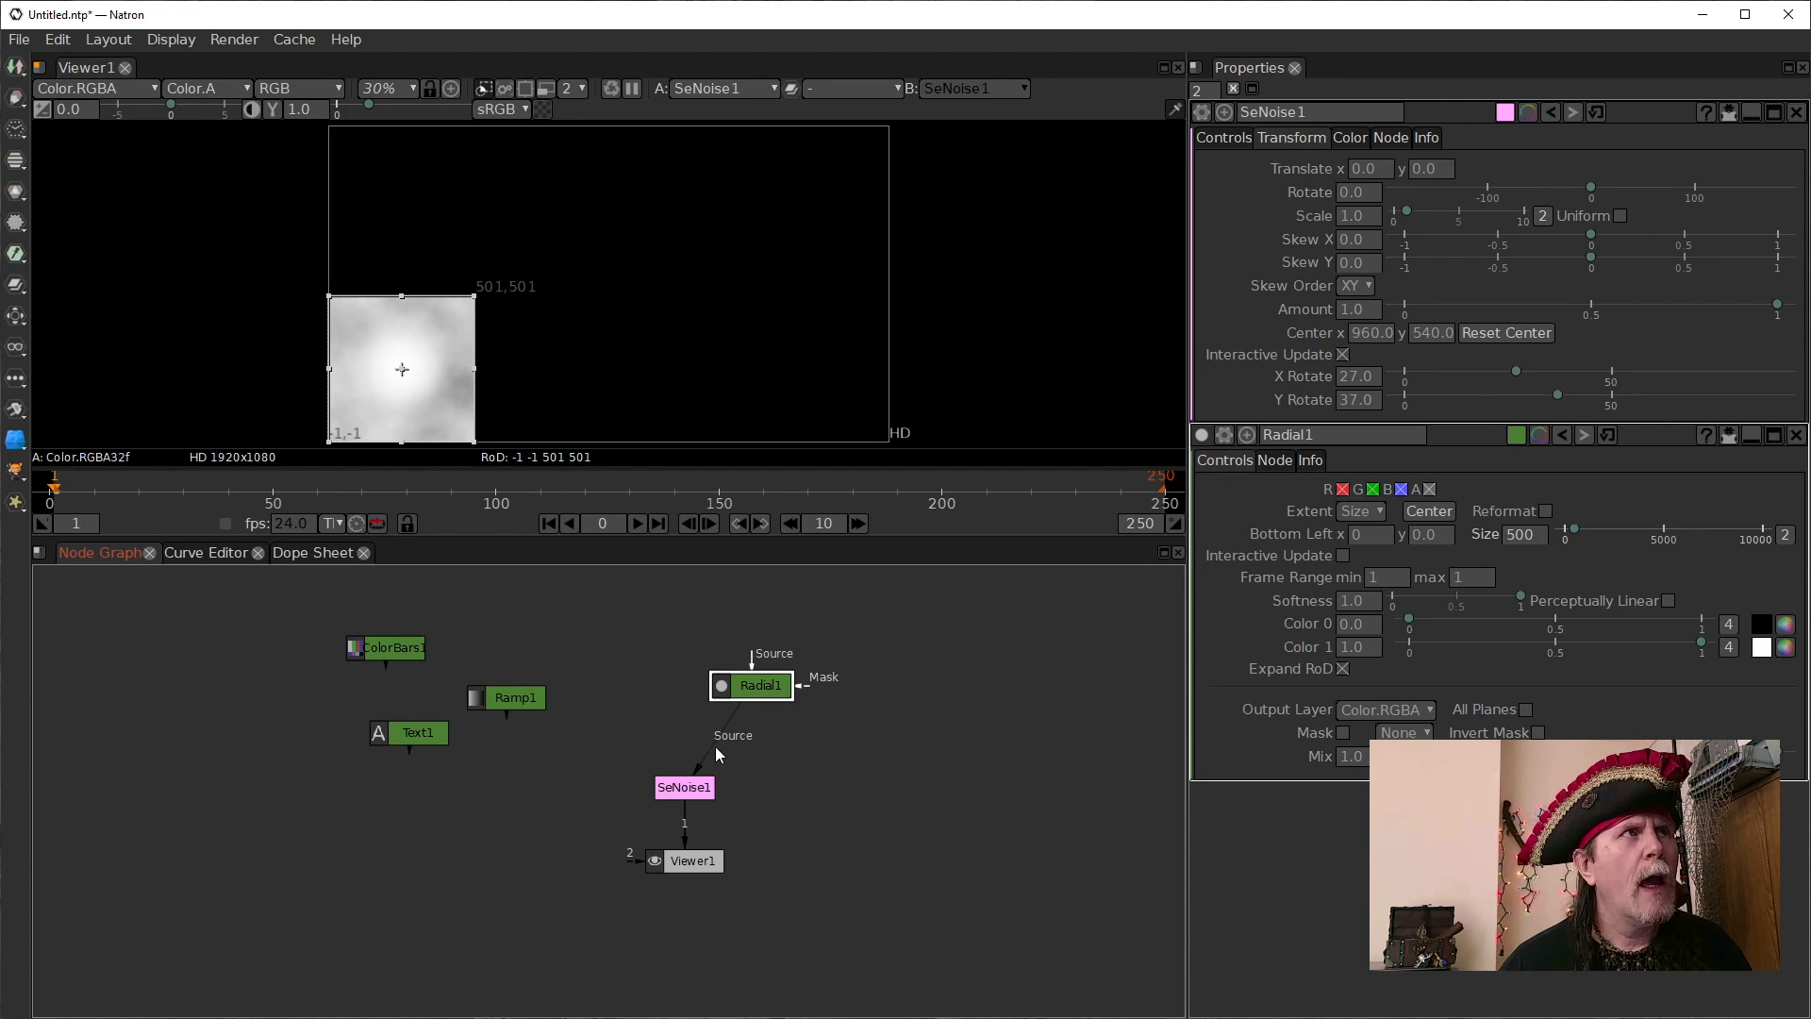
Compare the outputs of Radial1 and SeNoise1 in the viewer, examining the square region around the radial shape
left_click(748, 697)
key("1")
left_click(684, 787)
key("1")
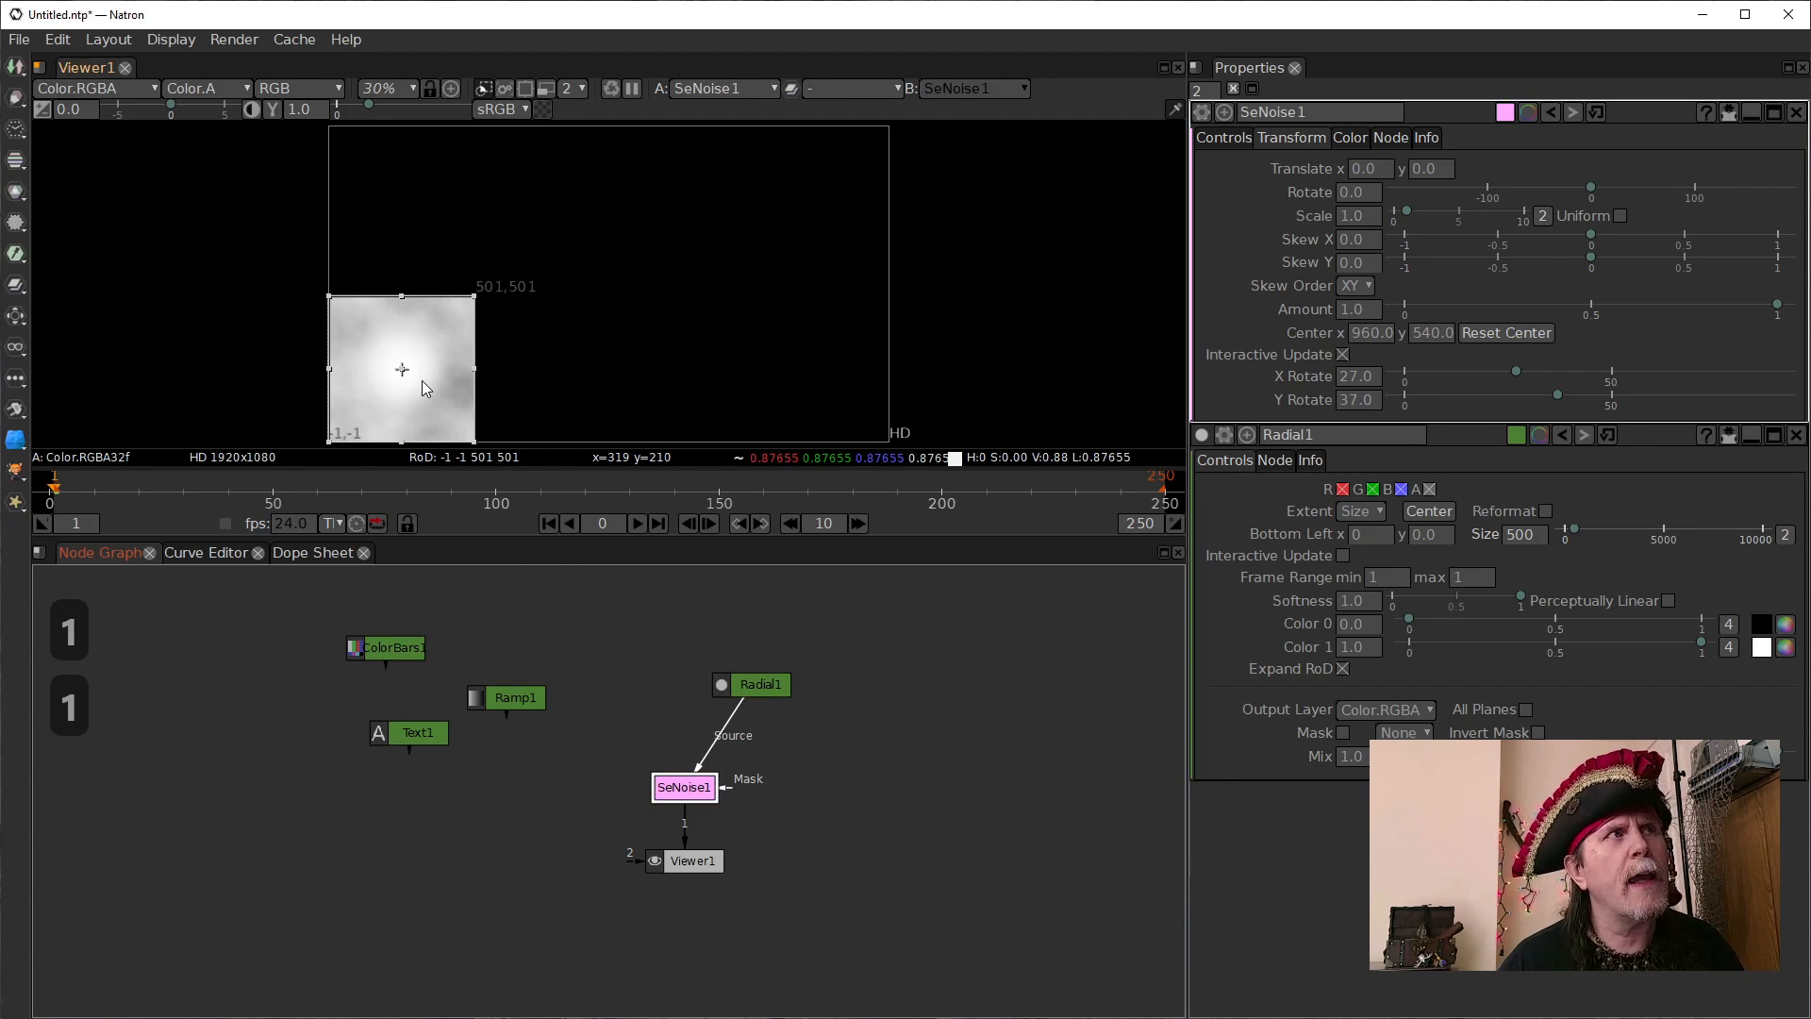
scroll(422, 375, "up", 4)
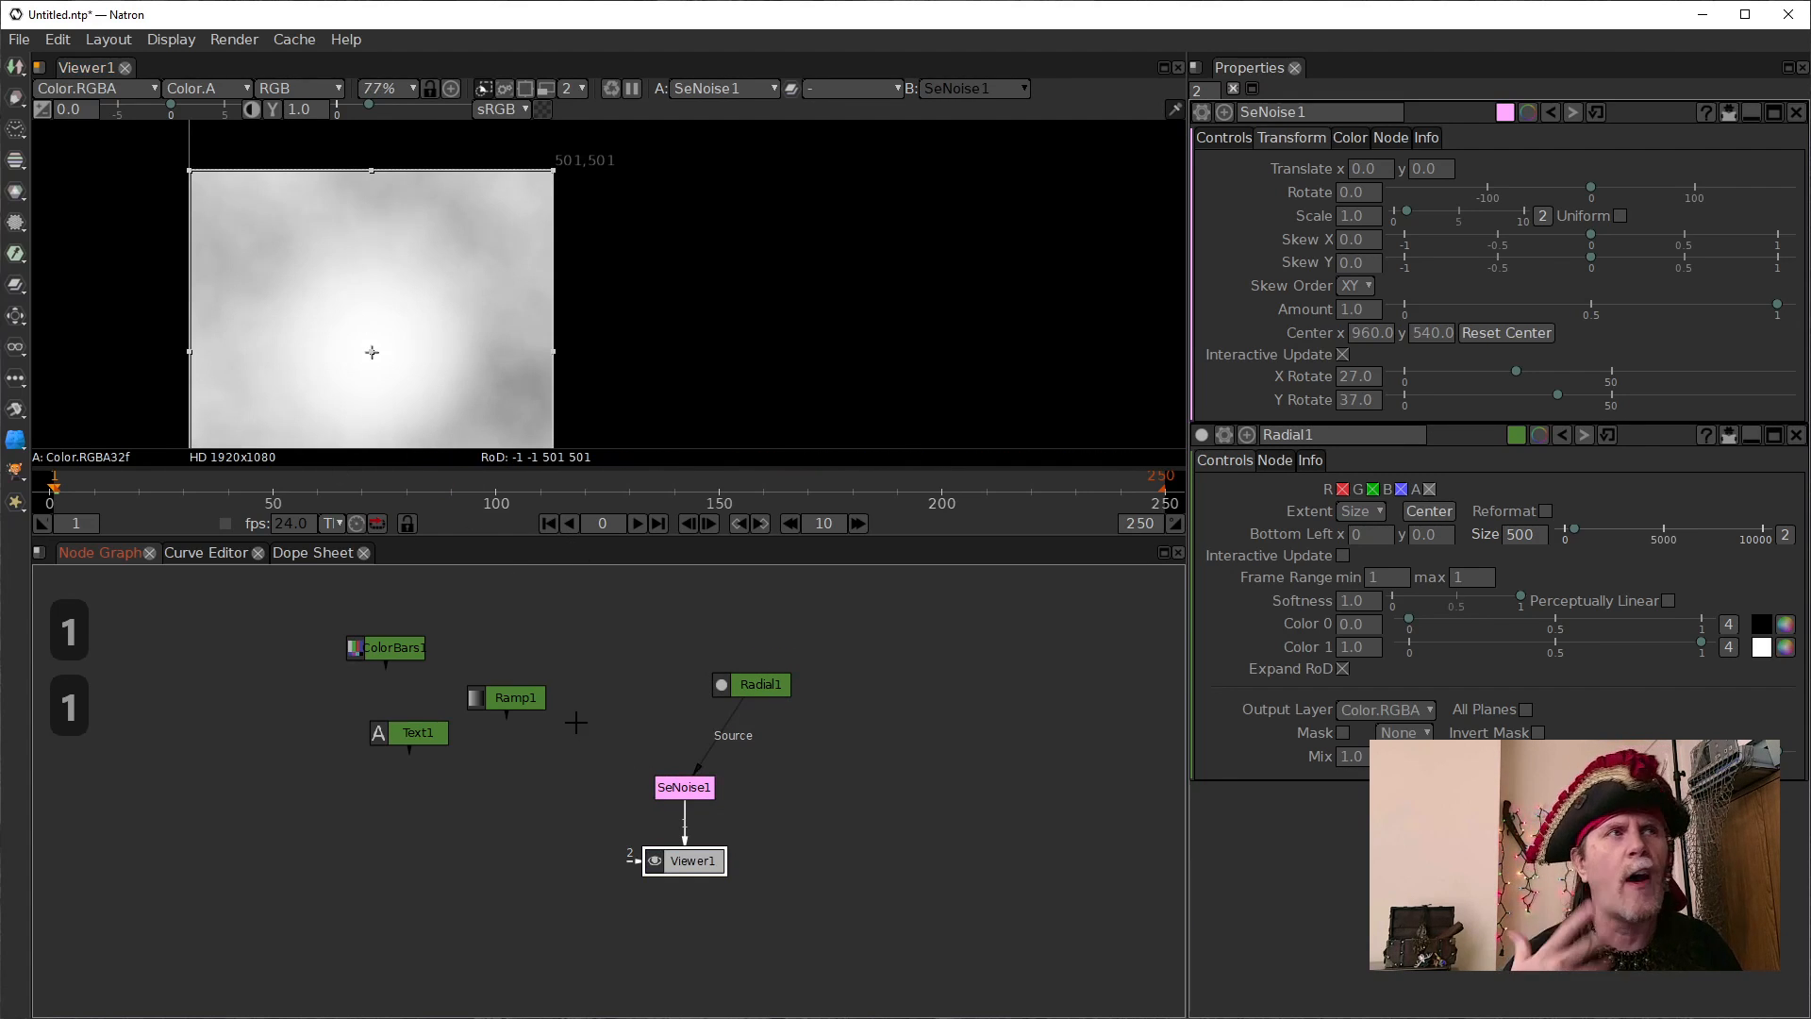
left_click(752, 684)
key("1")
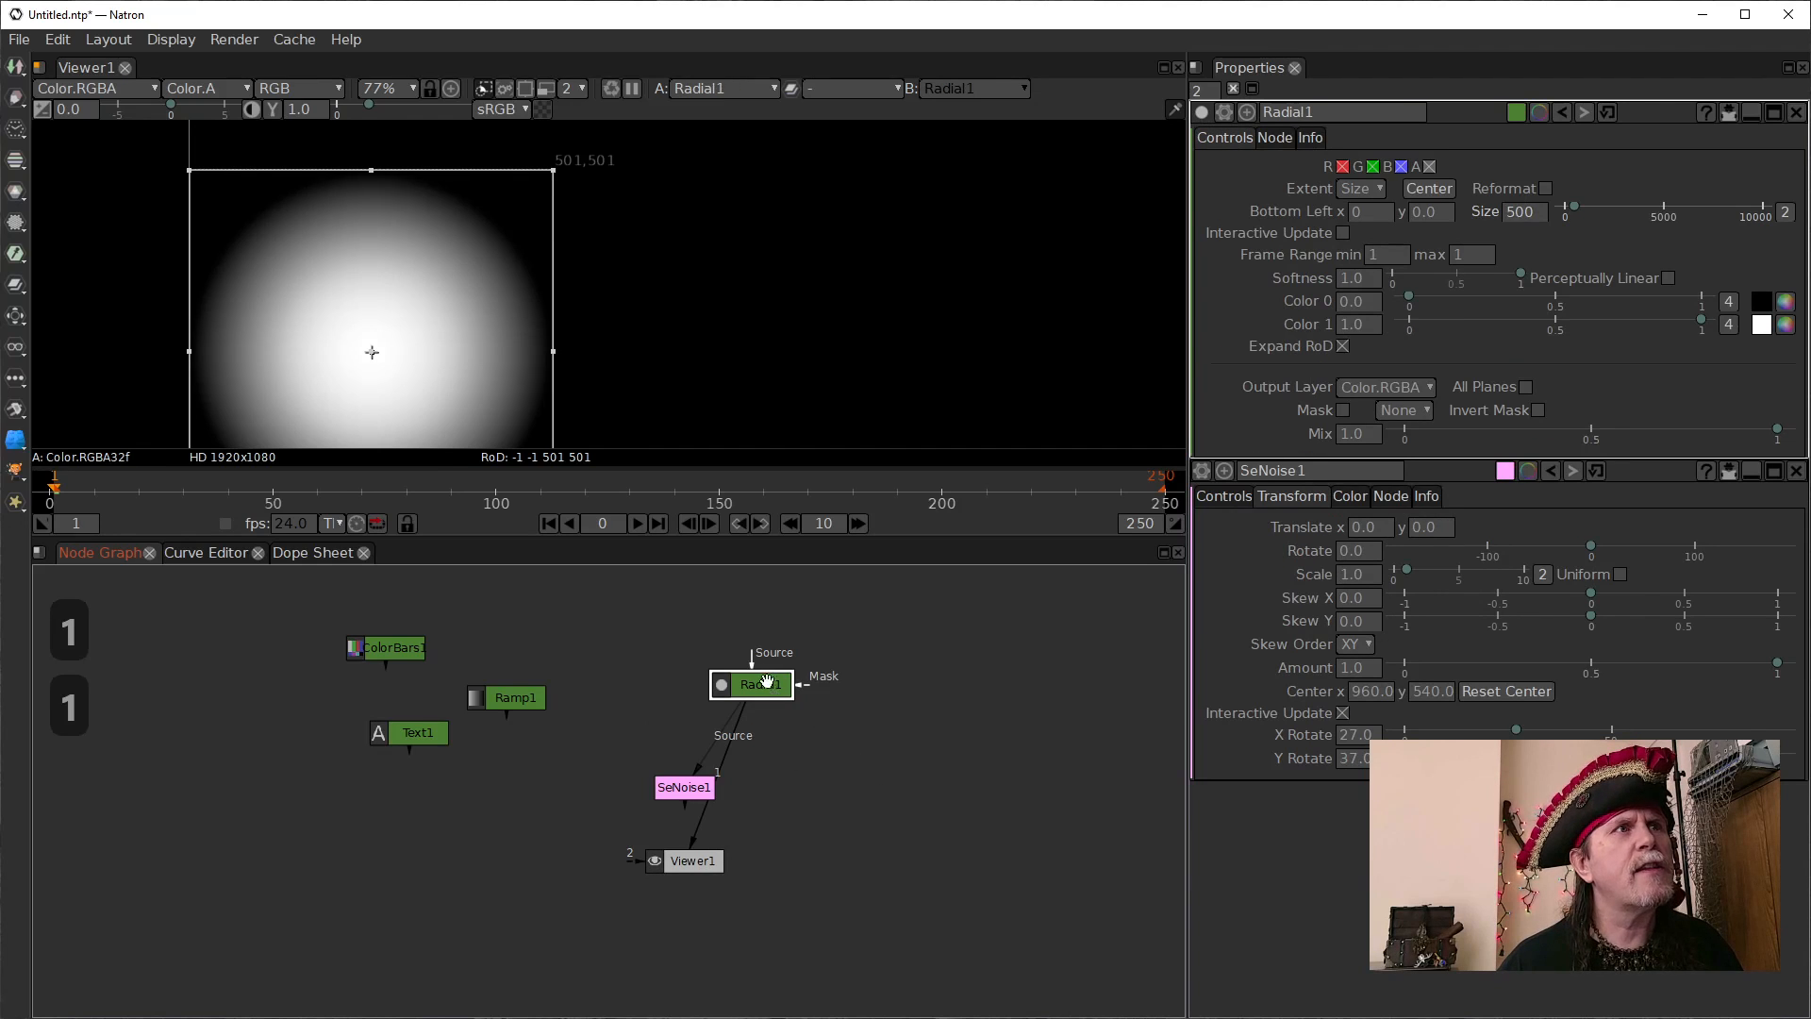
scroll(702, 406, "down", 4)
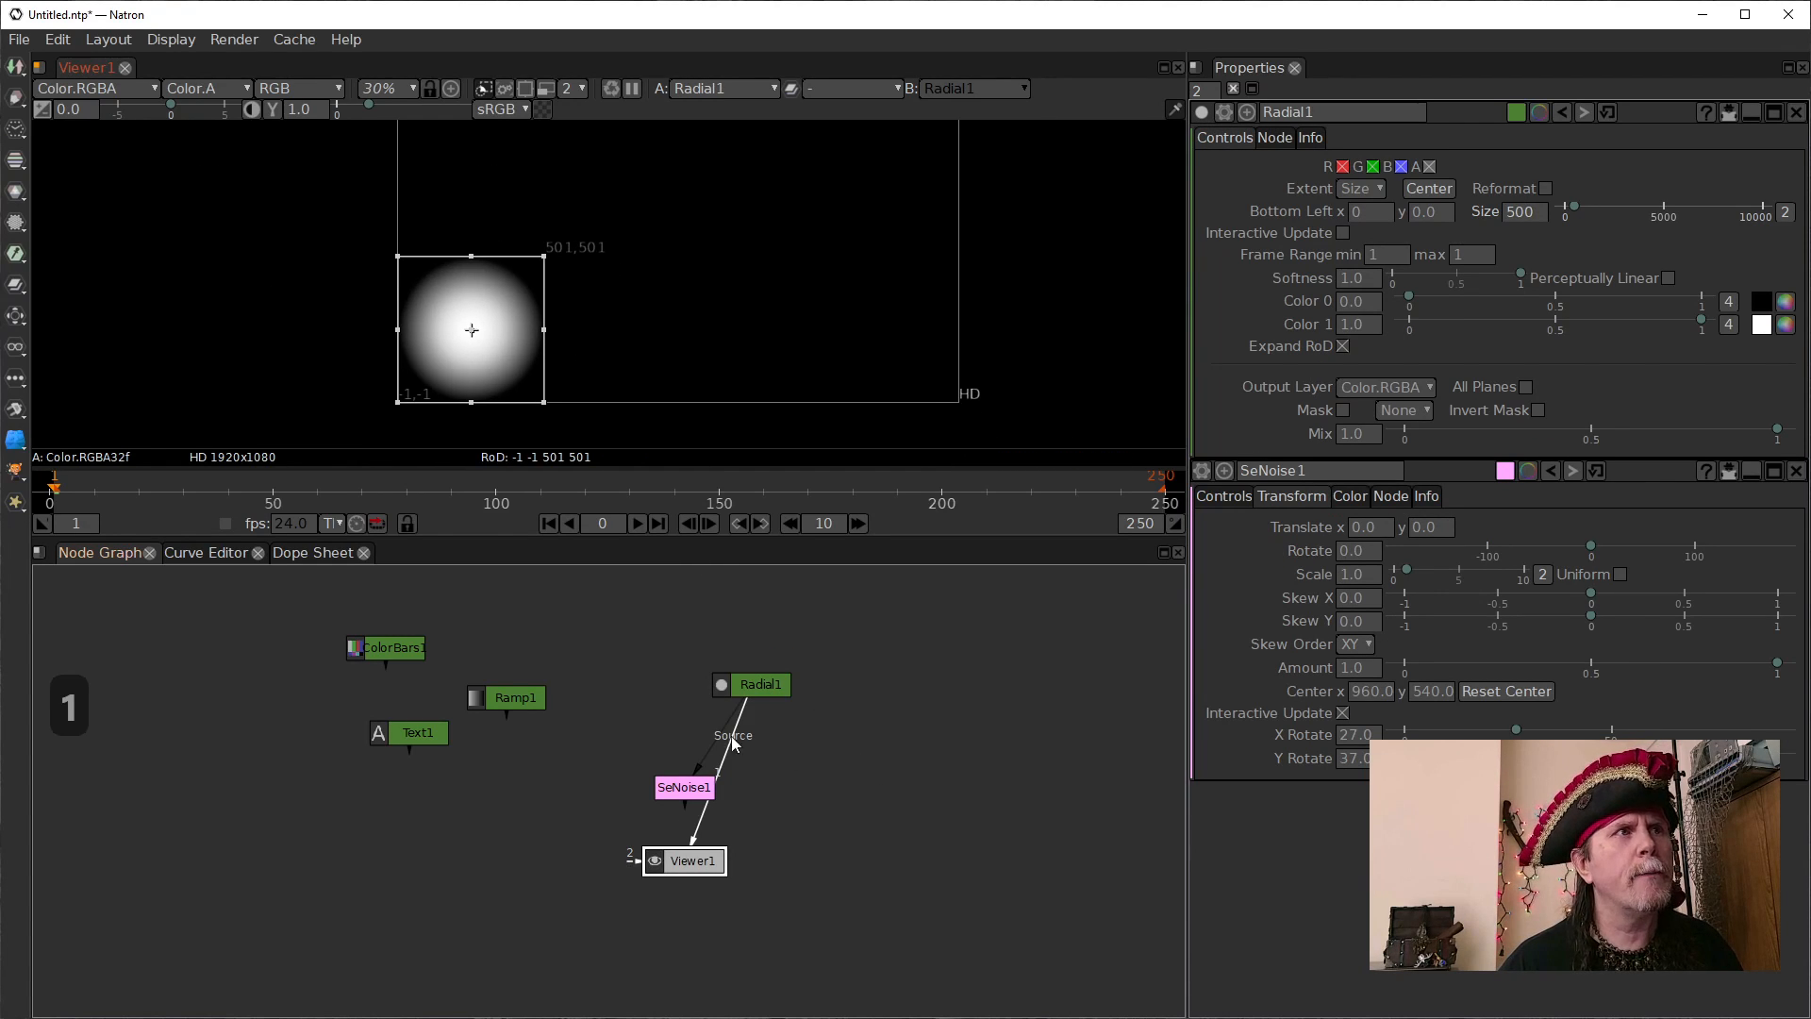
Show SeNoise1 in the viewer and connect Radial1 to its Mask input instead of its Source, shifting both nodes
mouse_move(694, 794)
left_mouse_down()
mouse_move(625, 713)
mouse_move(667, 790)
mouse_move(694, 706)
mouse_move(755, 685)
left_mouse_up()
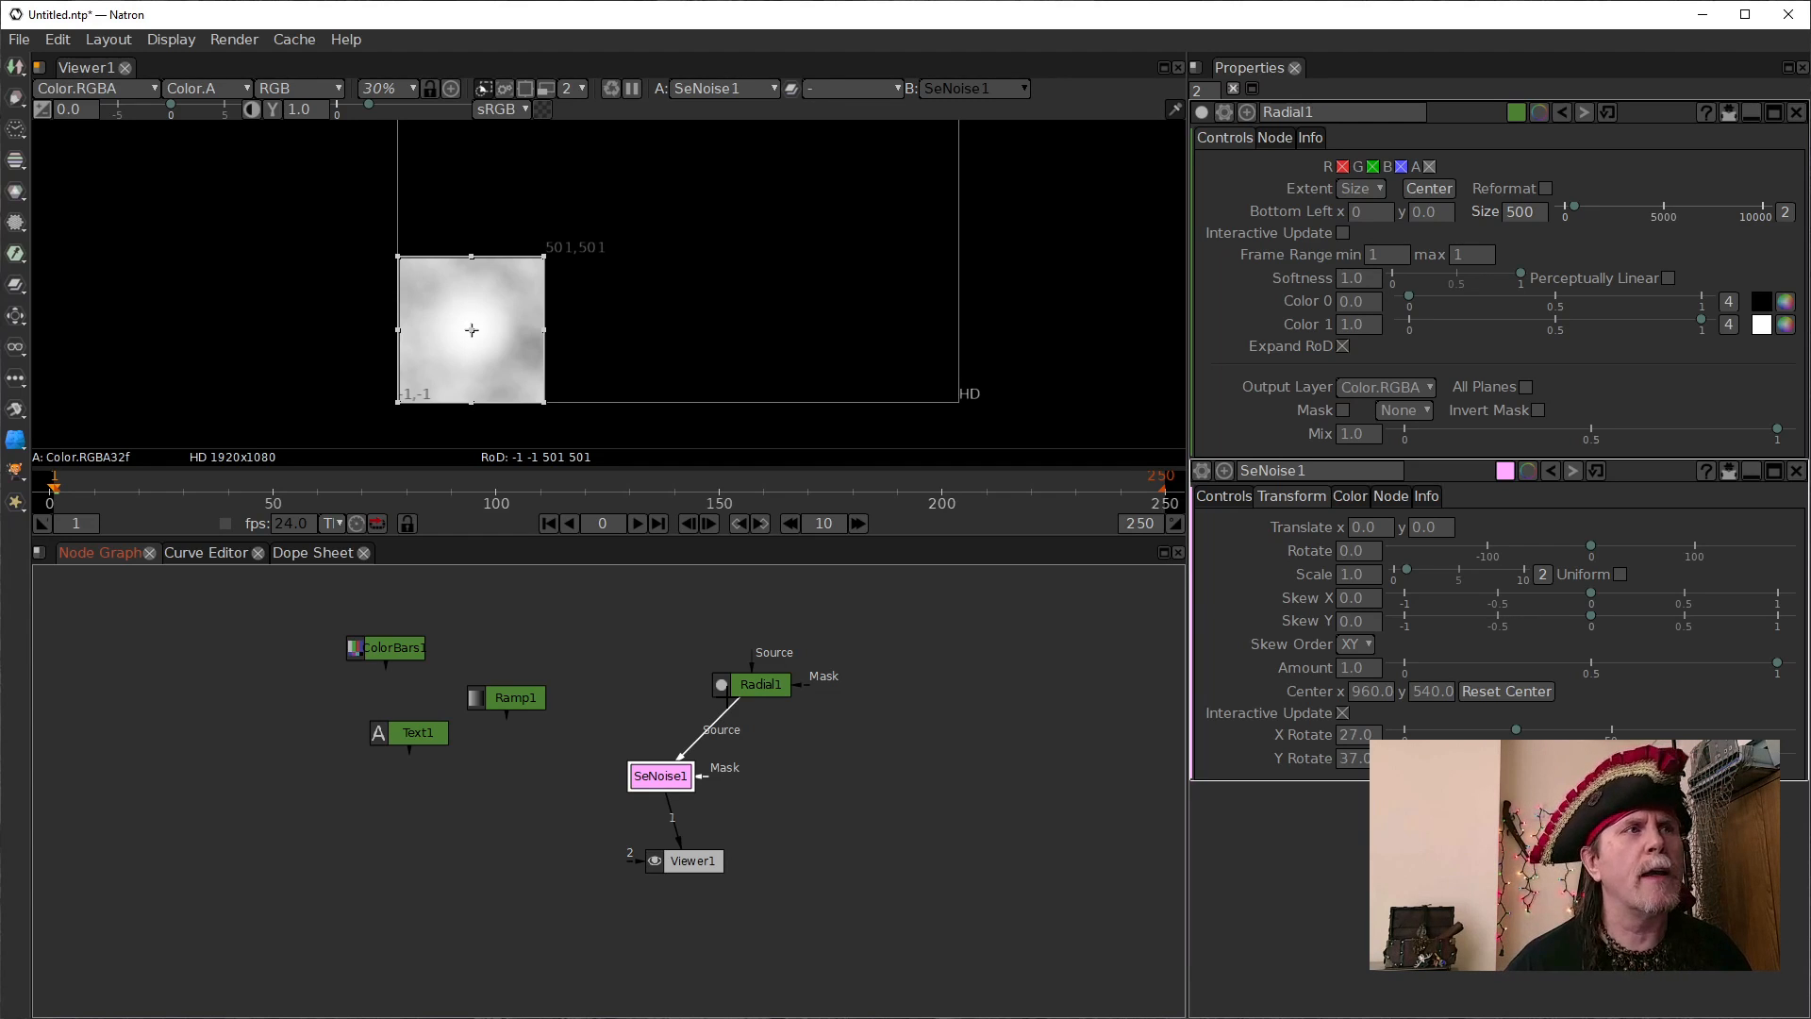
left_click_drag(761, 687, 726, 675)
left_click(649, 772)
key("a")
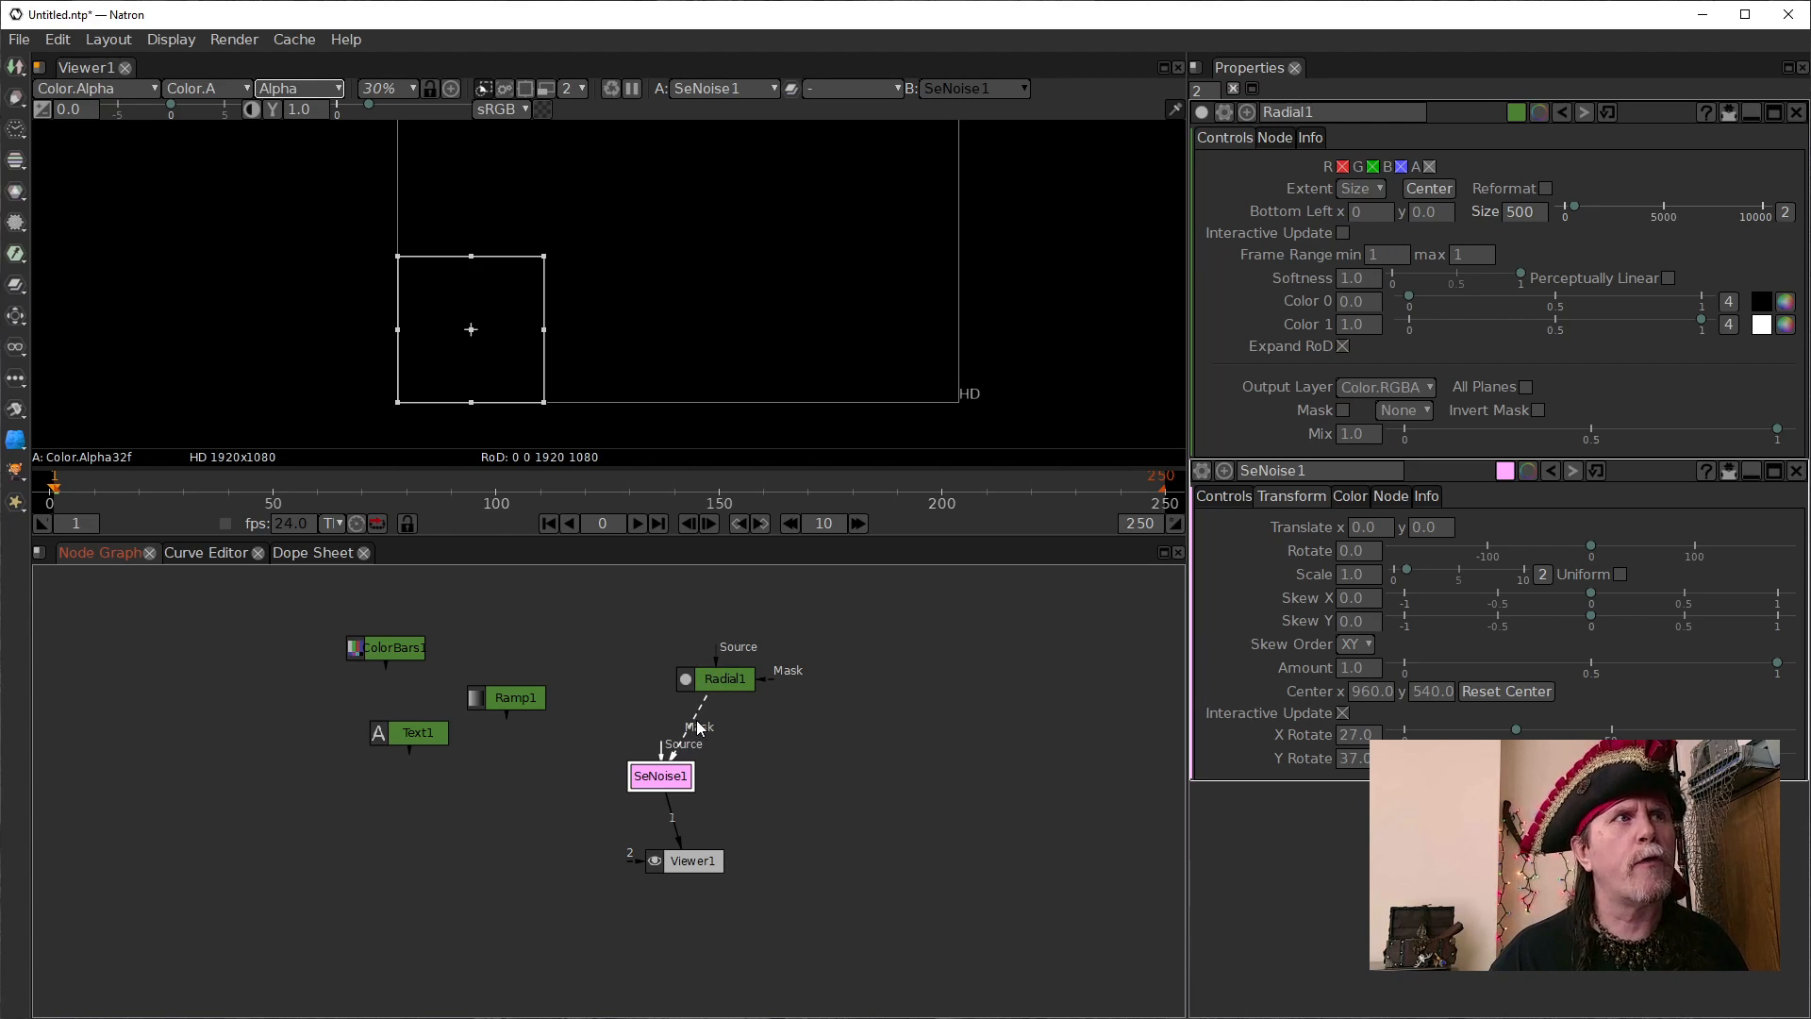
Add a Dot to the mask connection between Radial1 and SeNoise1, then connect SeNoise1's Source to Radial1 and disconnect it again
left_click_drag(688, 726, 808, 728)
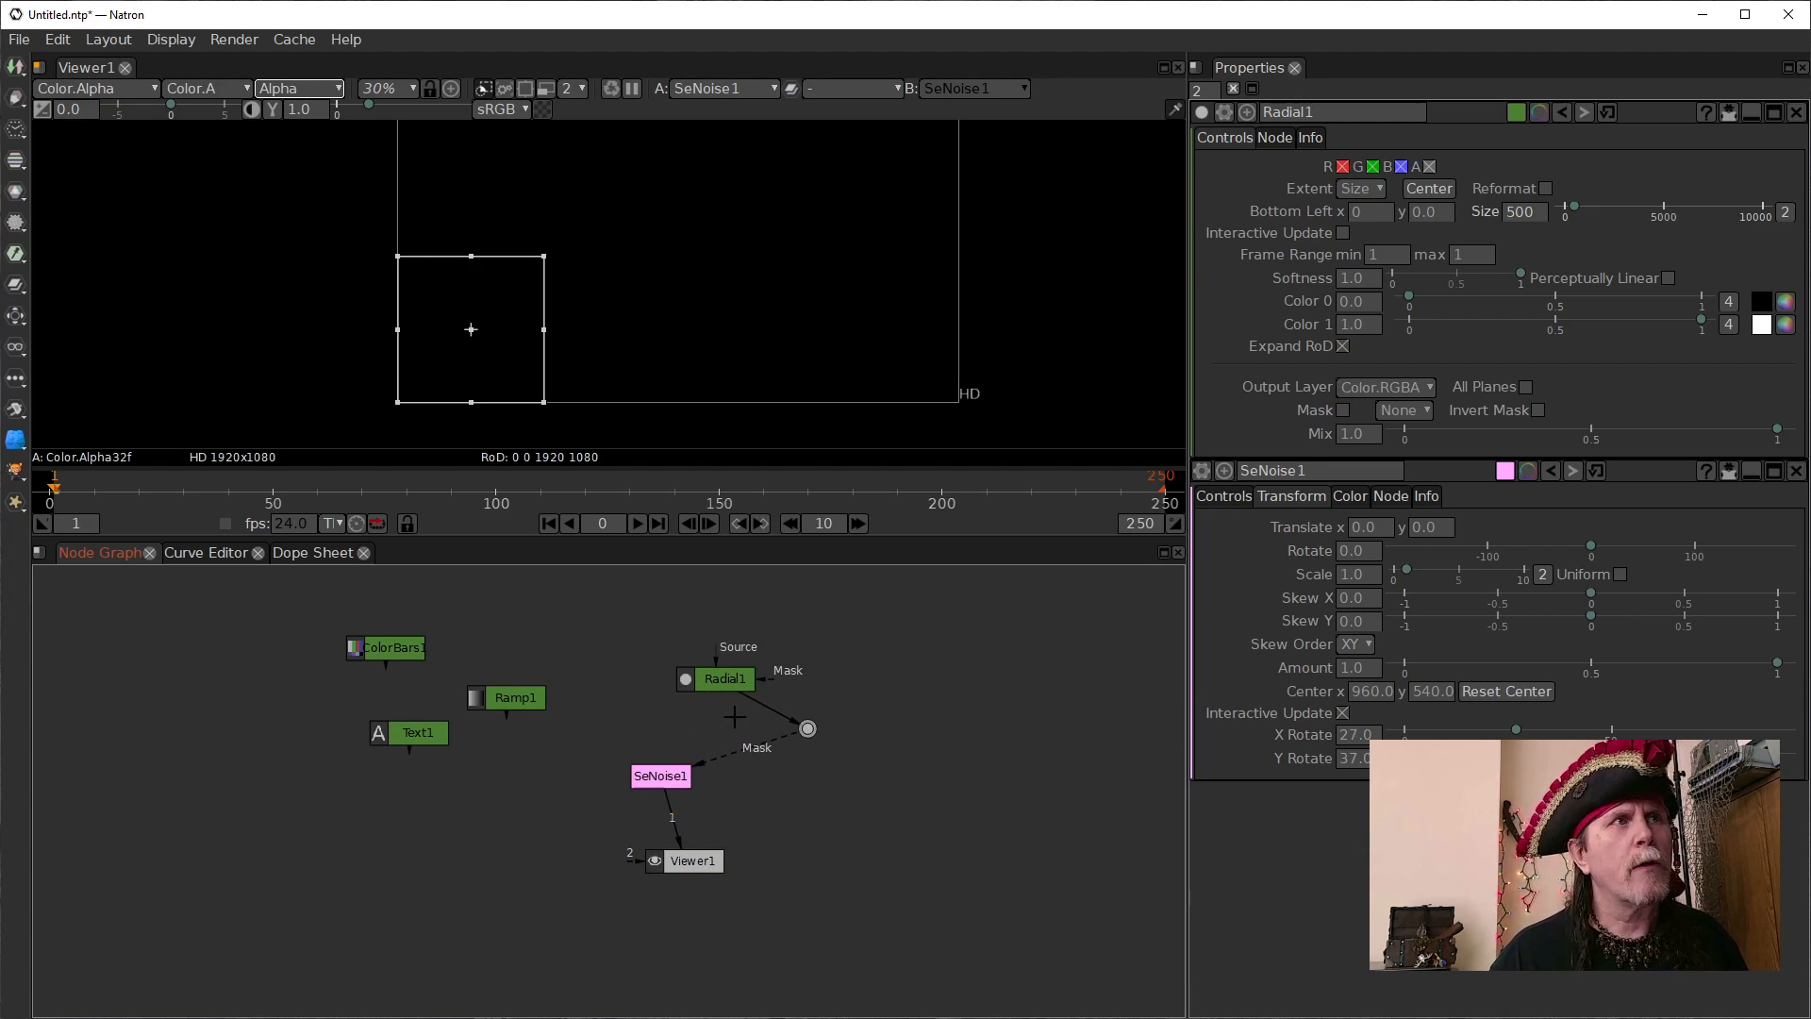
left_click_drag(663, 762, 715, 681)
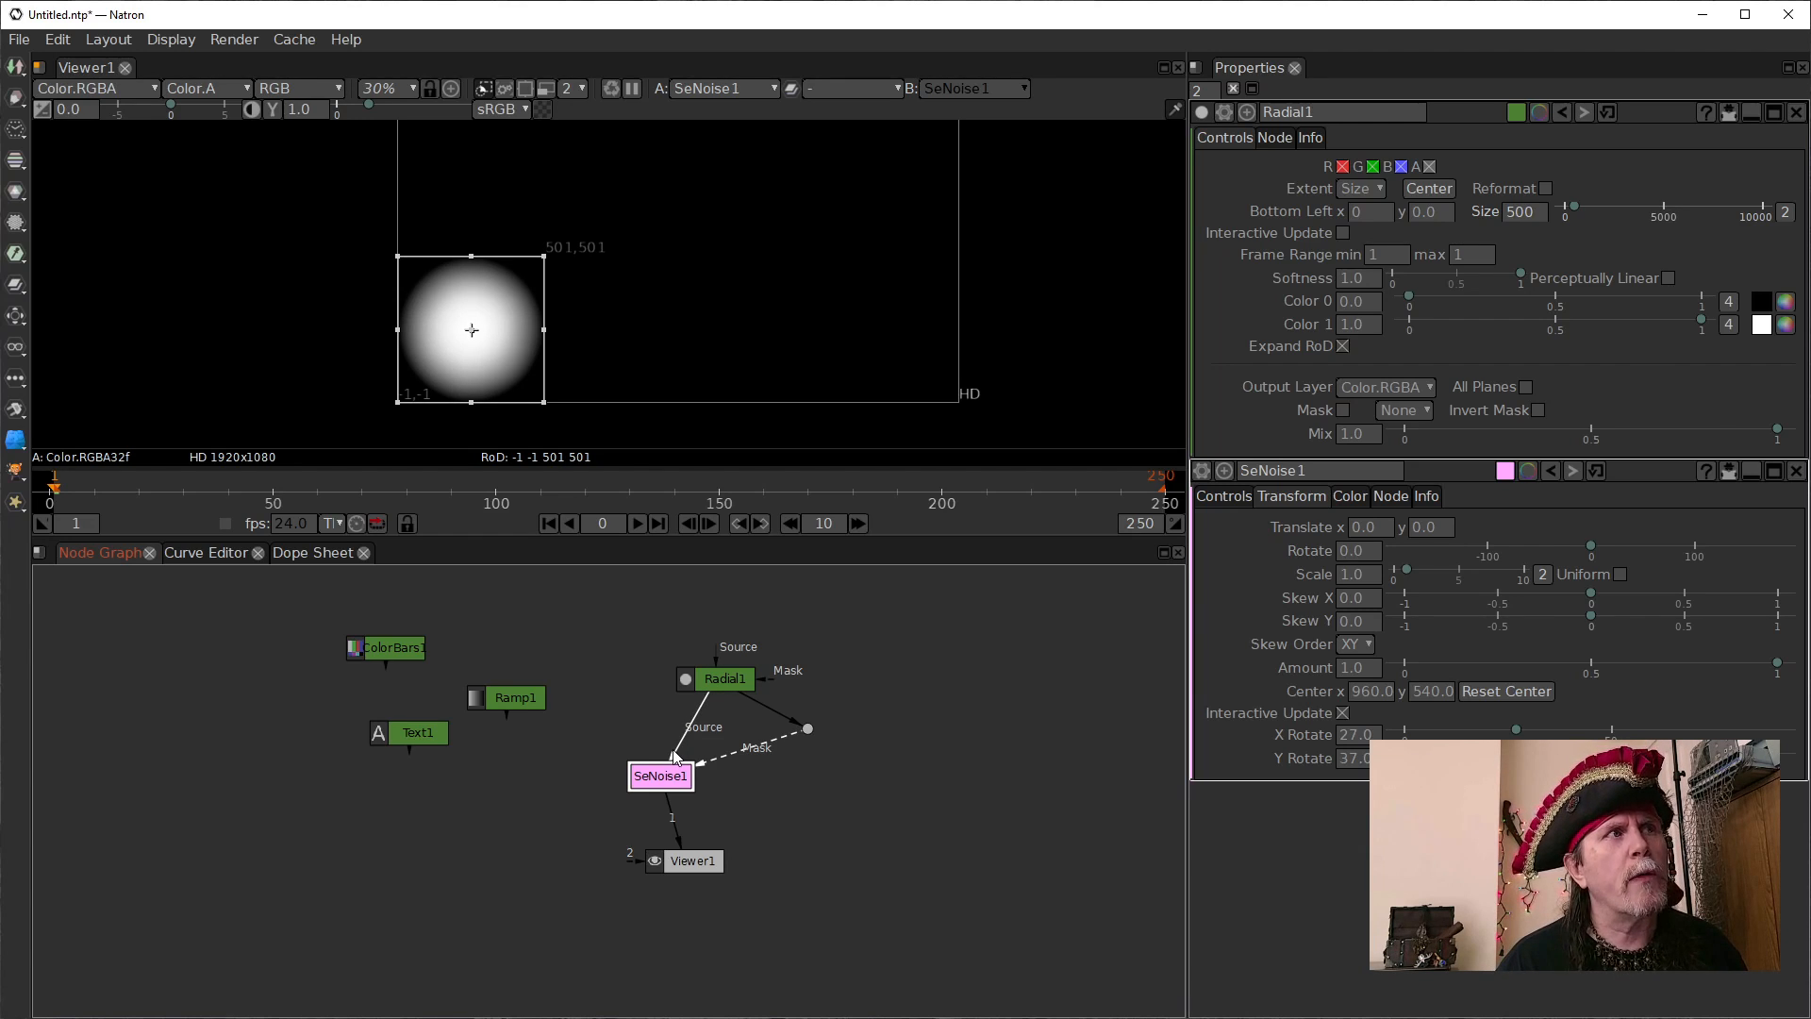
left_click_drag(694, 734, 658, 717)
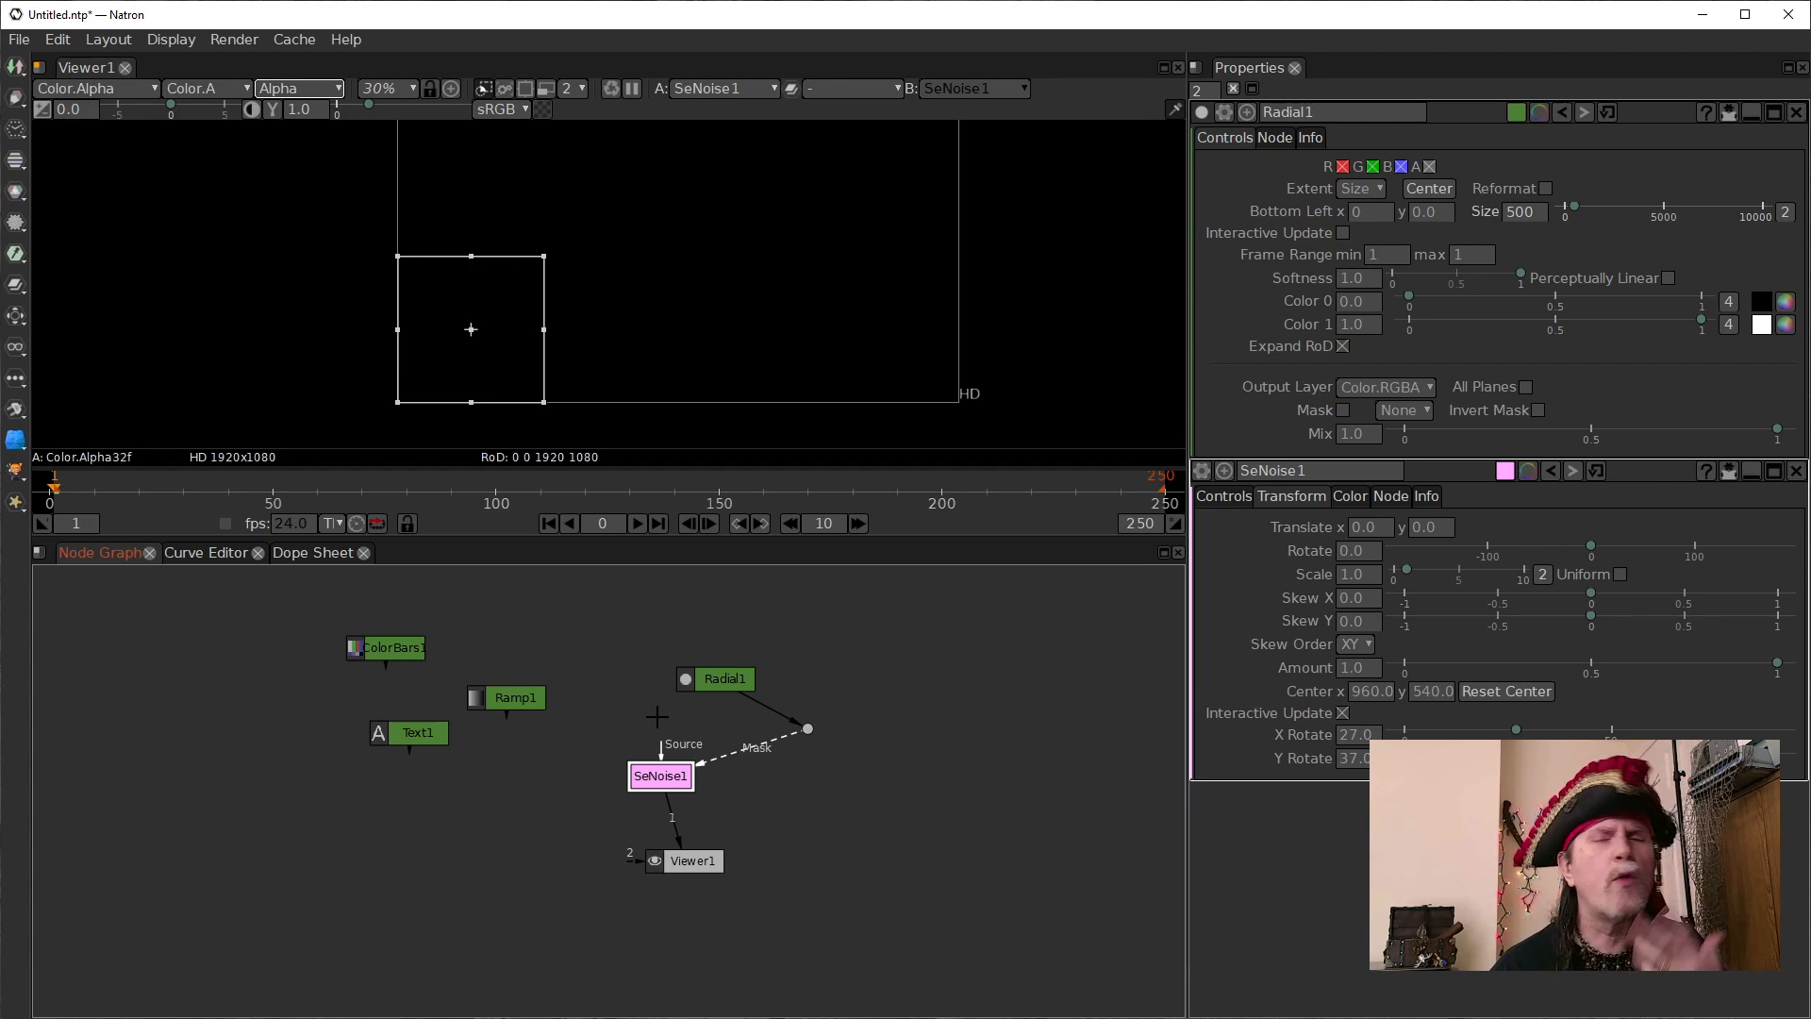
Tidy the graph by placing Radial1 above the Dot and SeNoise1 directly above Viewer1
left_click_drag(731, 676, 814, 666)
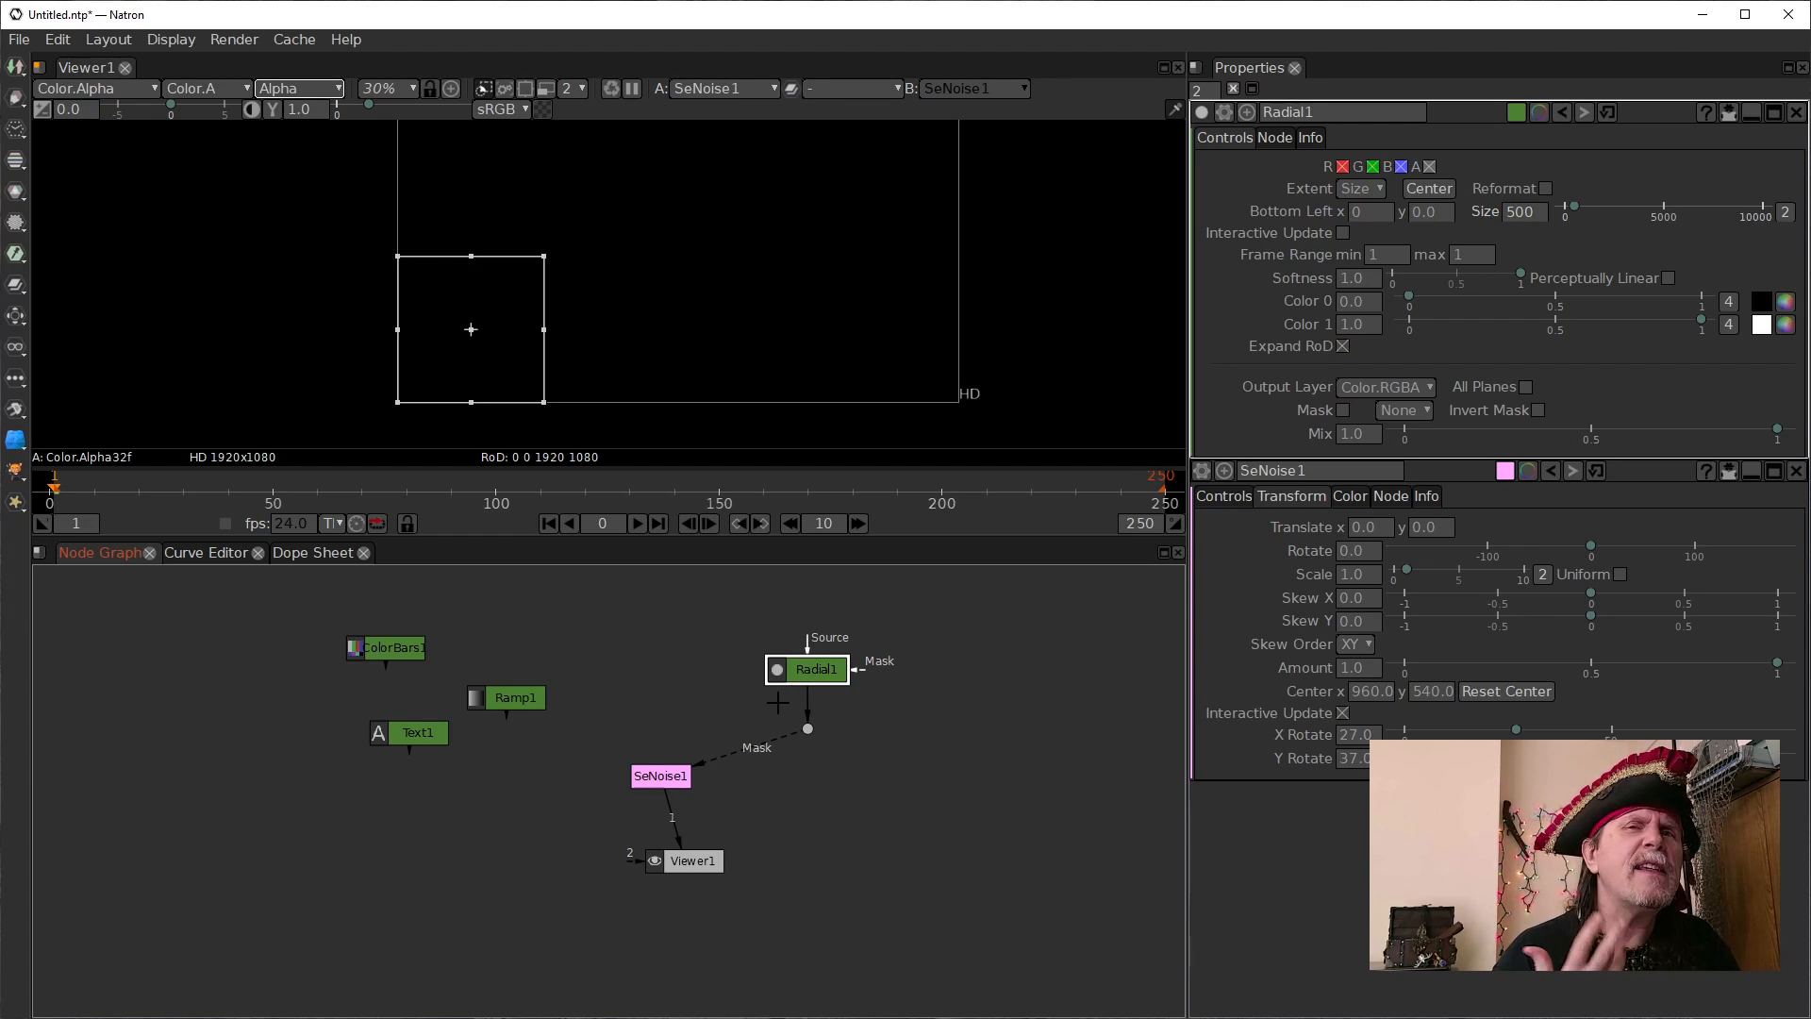
left_click(663, 776)
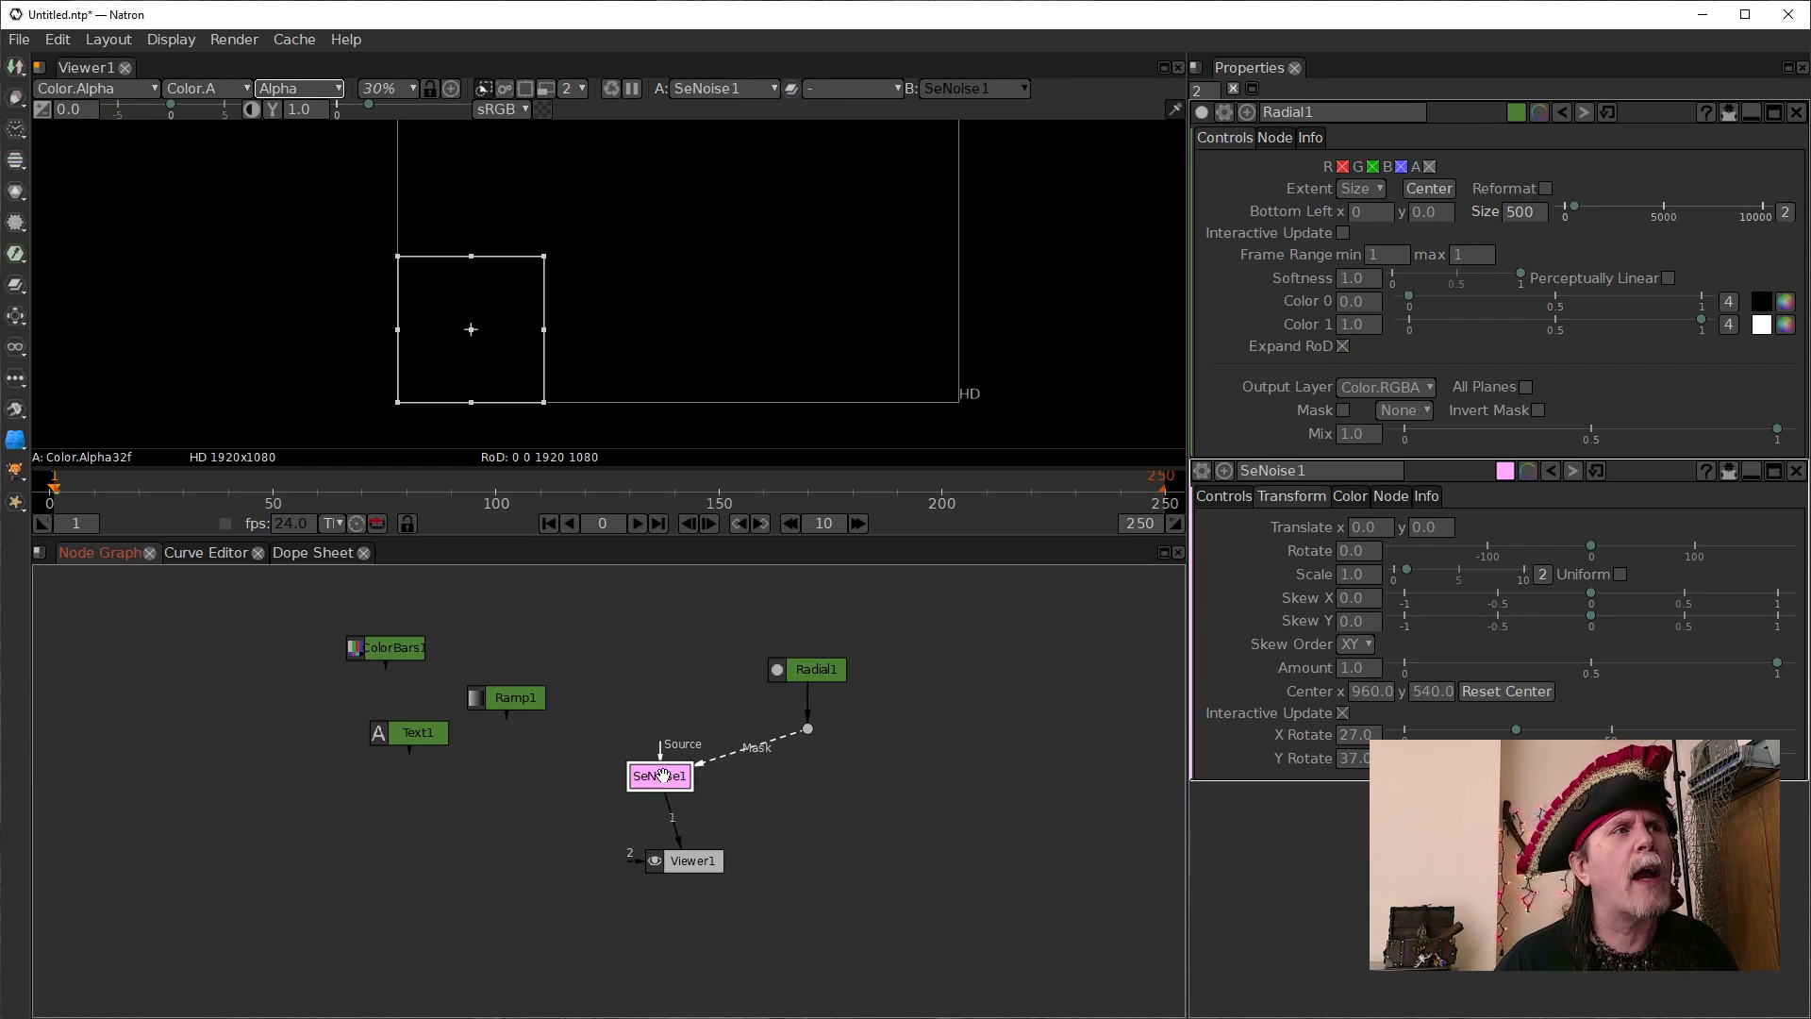
mouse_move(663, 775)
left_mouse_down()
mouse_move(705, 775)
mouse_move(682, 775)
left_mouse_up()
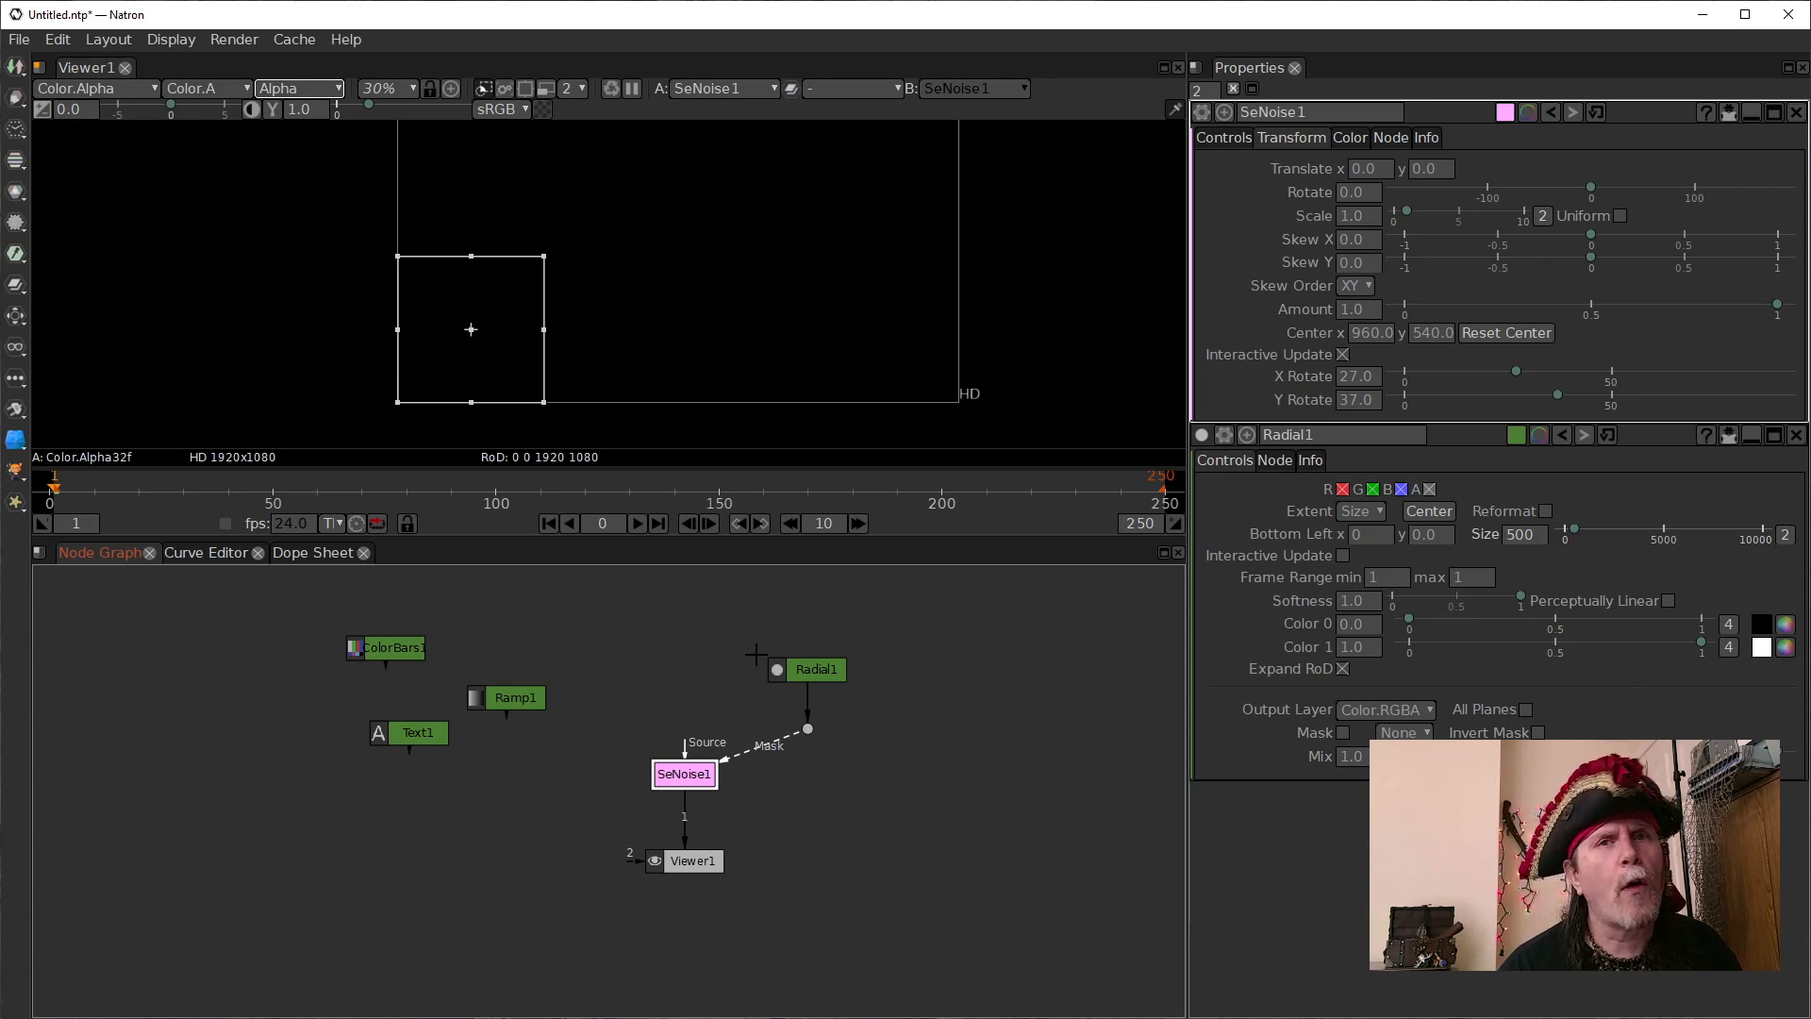
left_click_drag(818, 673, 850, 667)
left_click(807, 729, "ctrl")
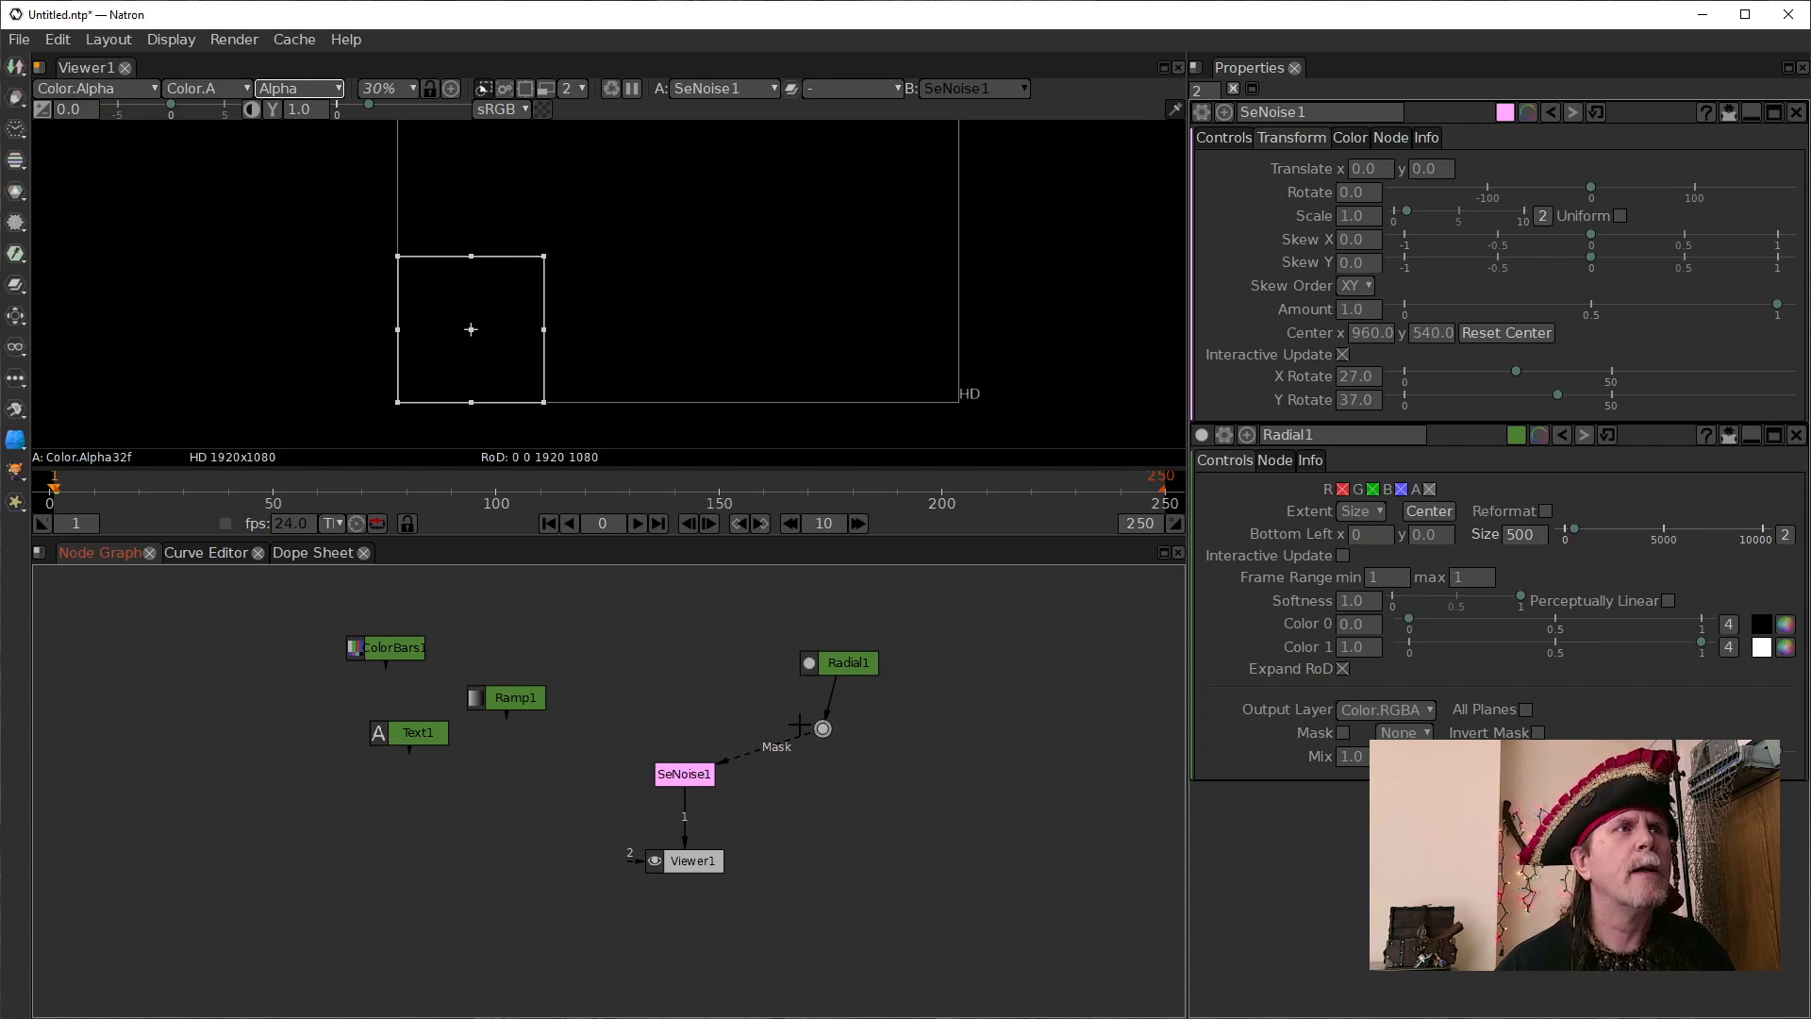
left_click(869, 665)
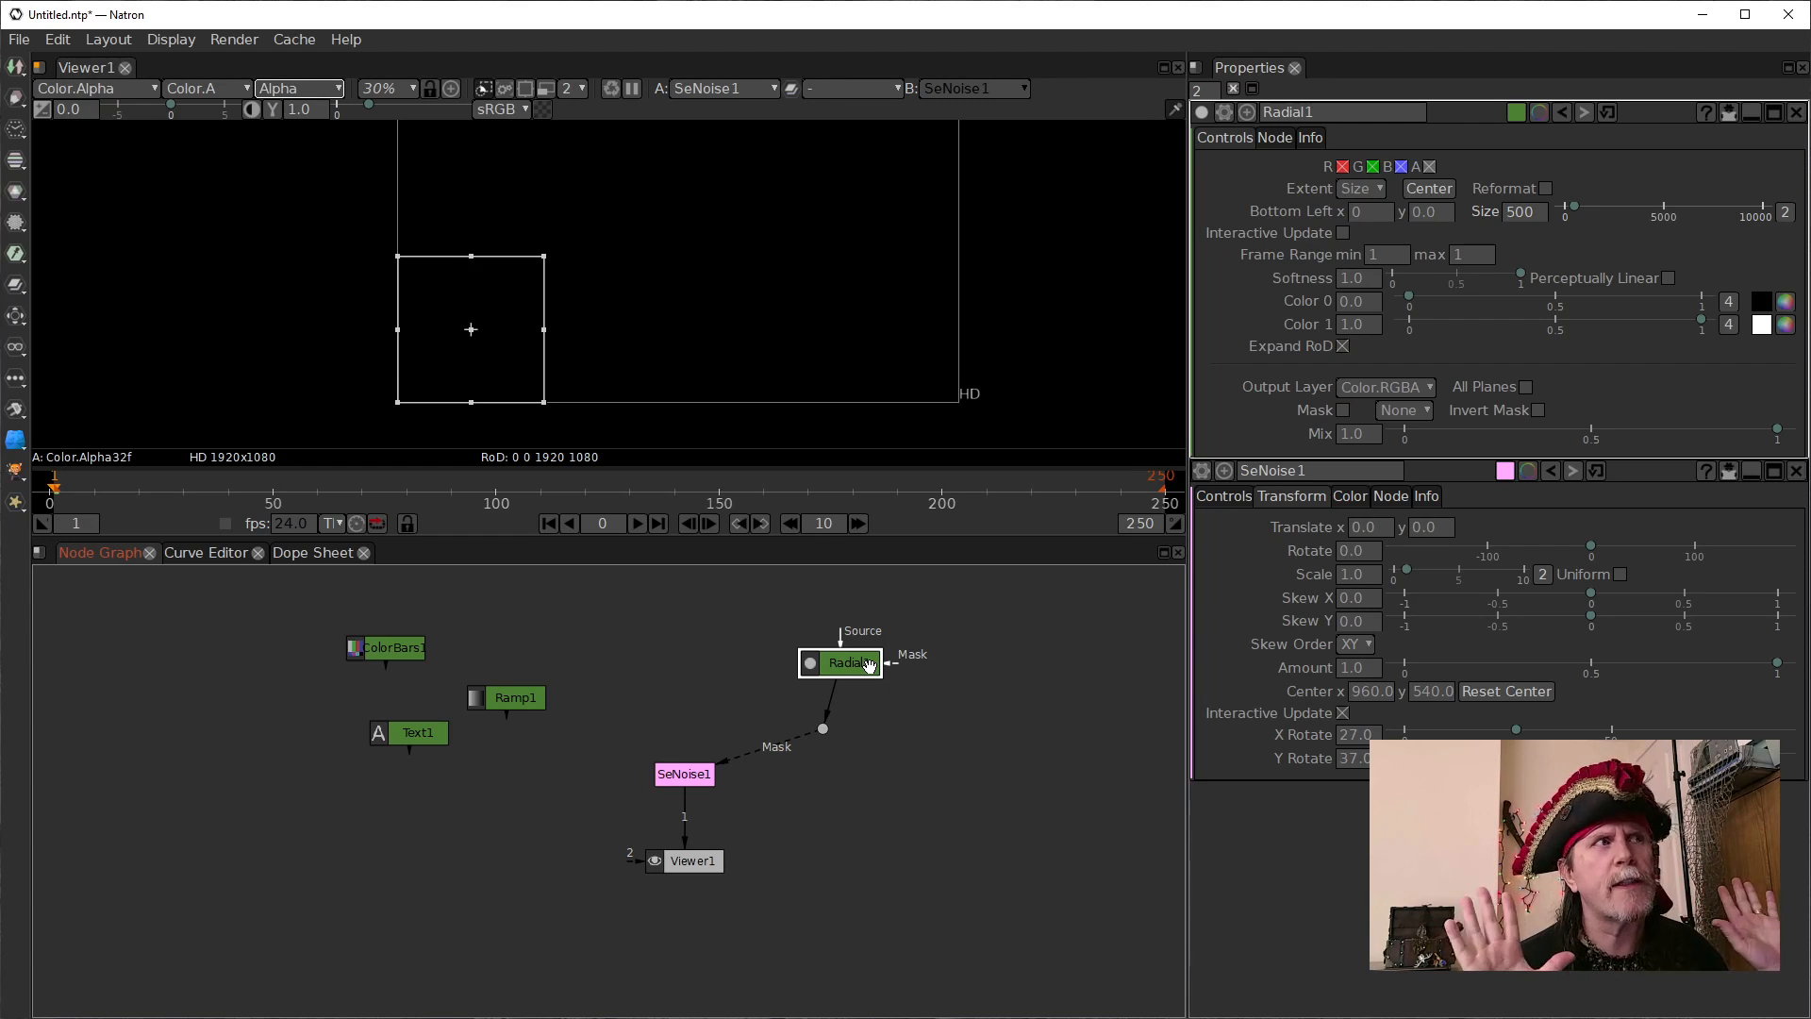
Move Text1 above SeNoise1 and reconnect SeNoise1's Mask input from the Dot to Text1
left_click(684, 775)
left_click_drag(403, 733, 707, 702)
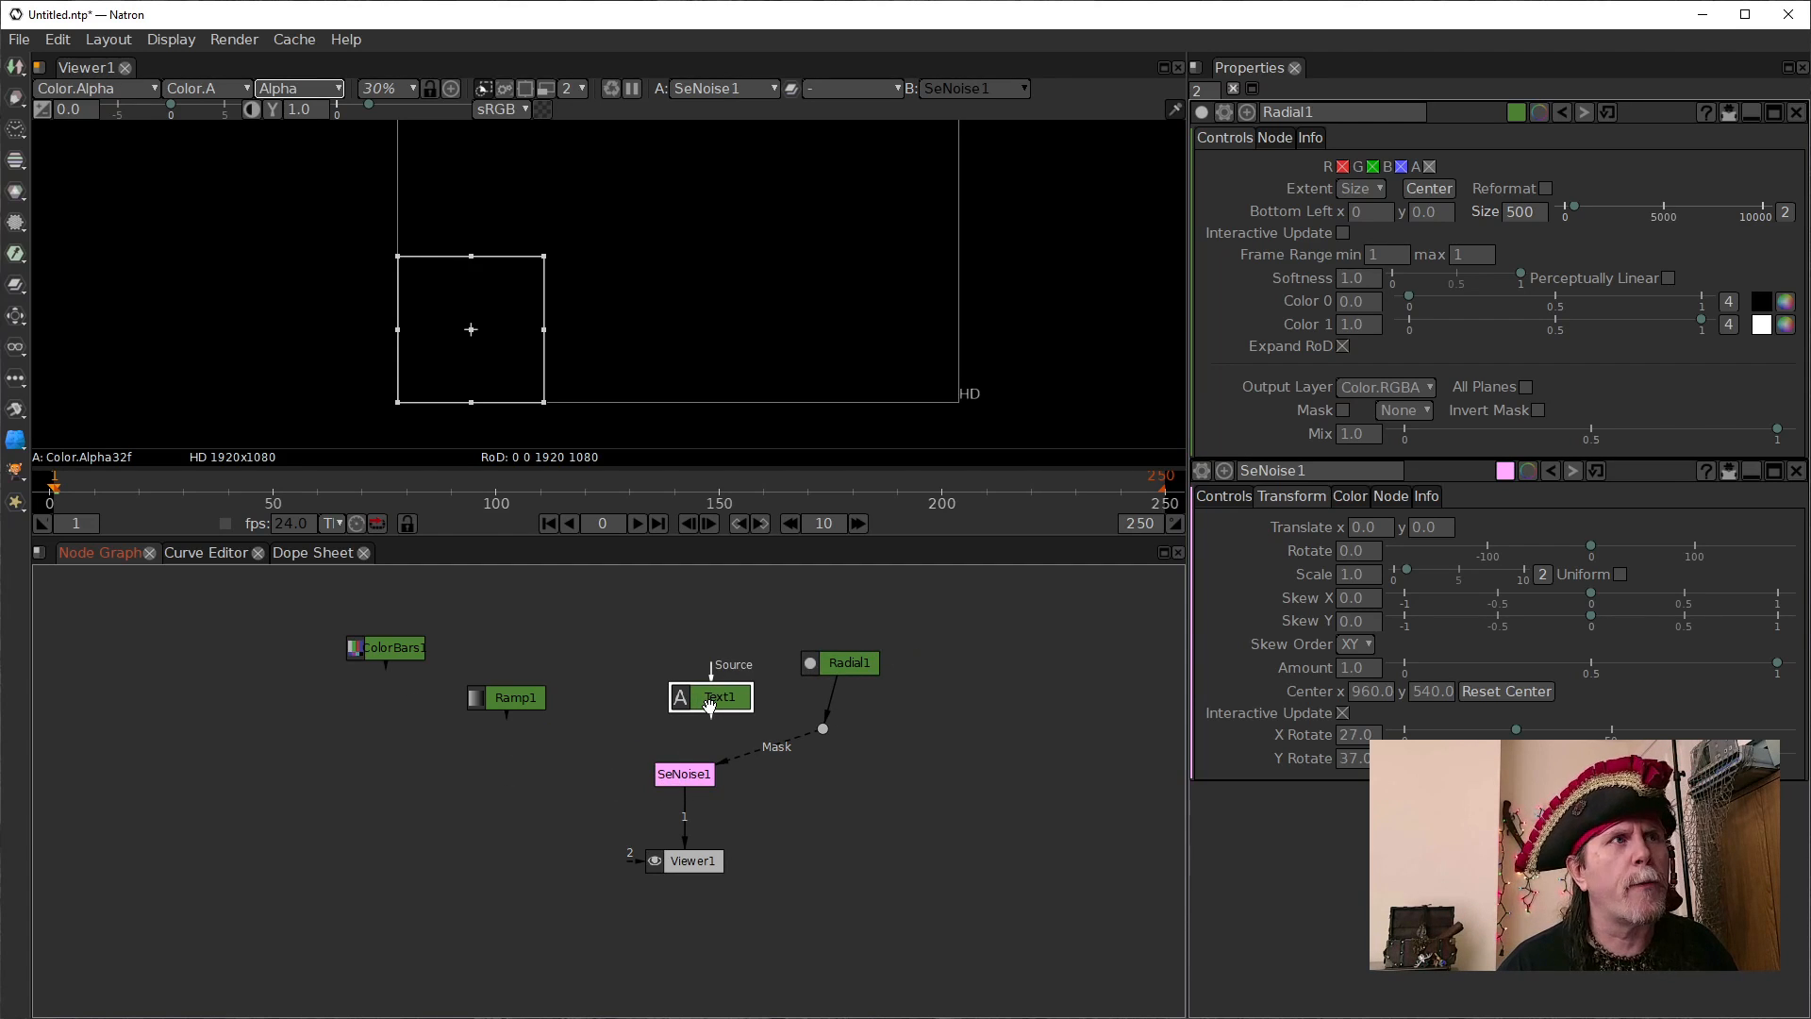
left_click_drag(754, 762, 699, 705)
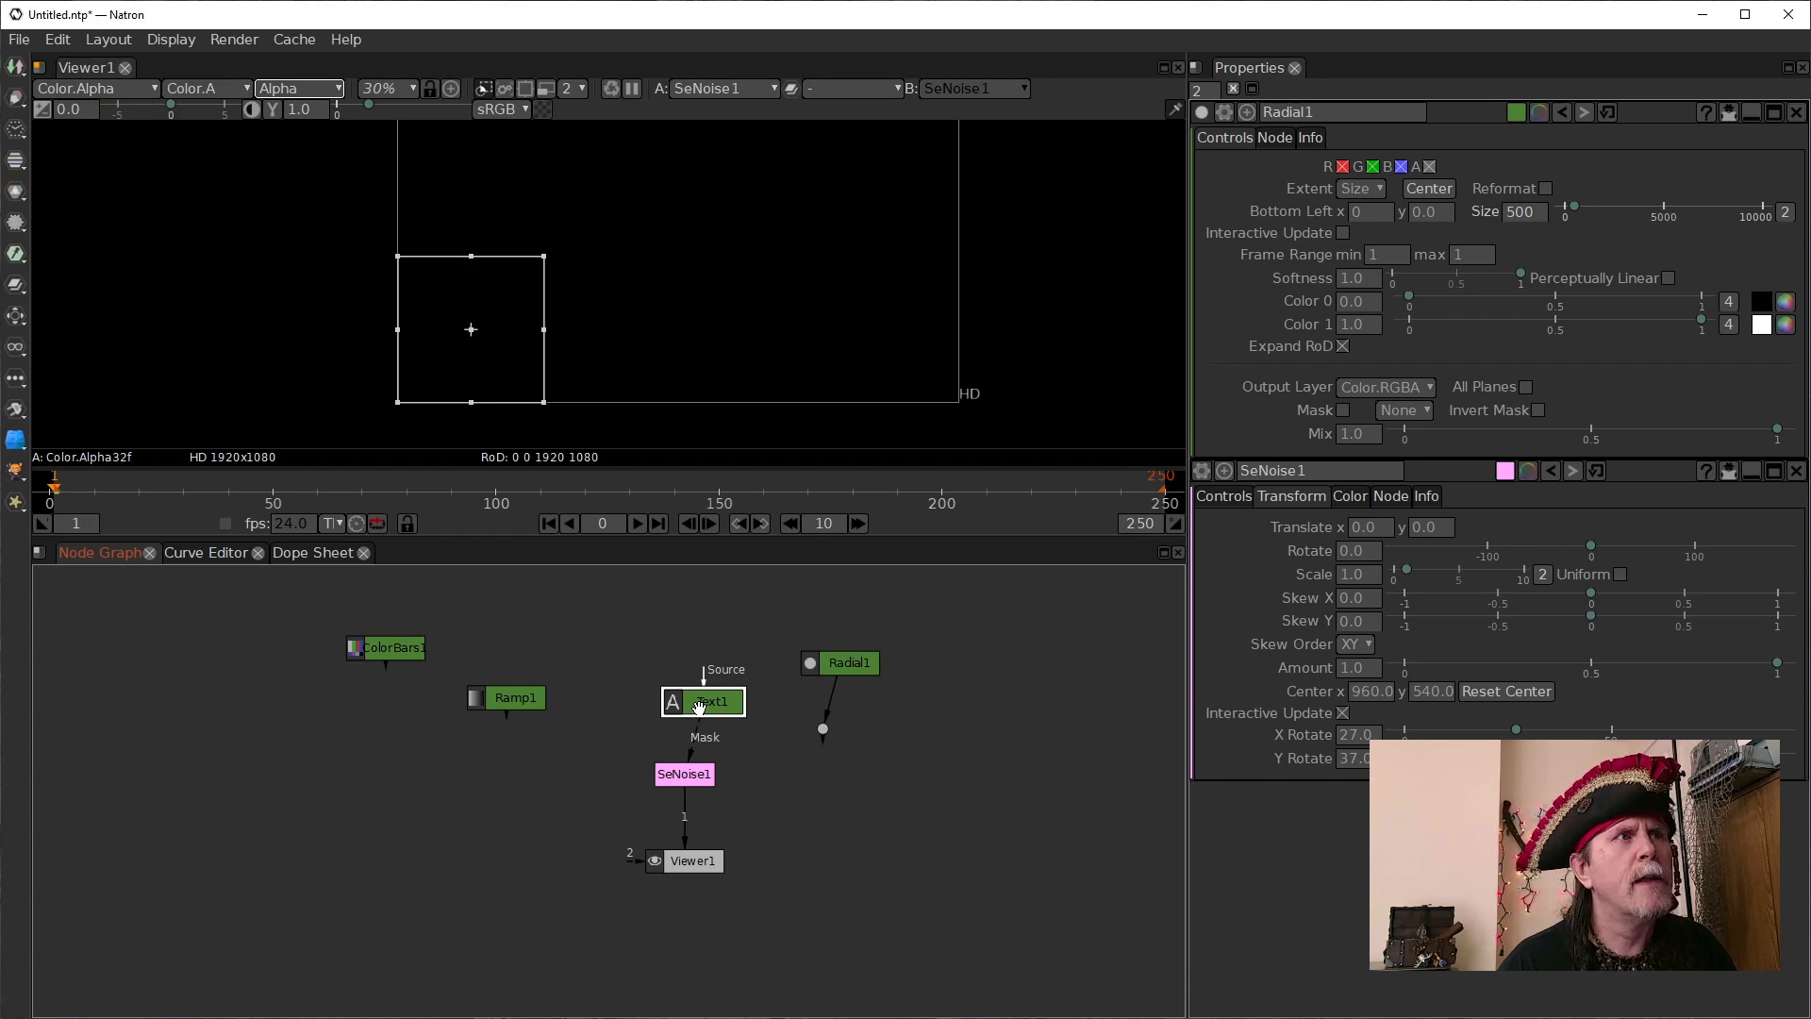
Open Text1's properties and compare the outputs of Text1 and SeNoise1 in the viewer
double_click(699, 707)
key("1")
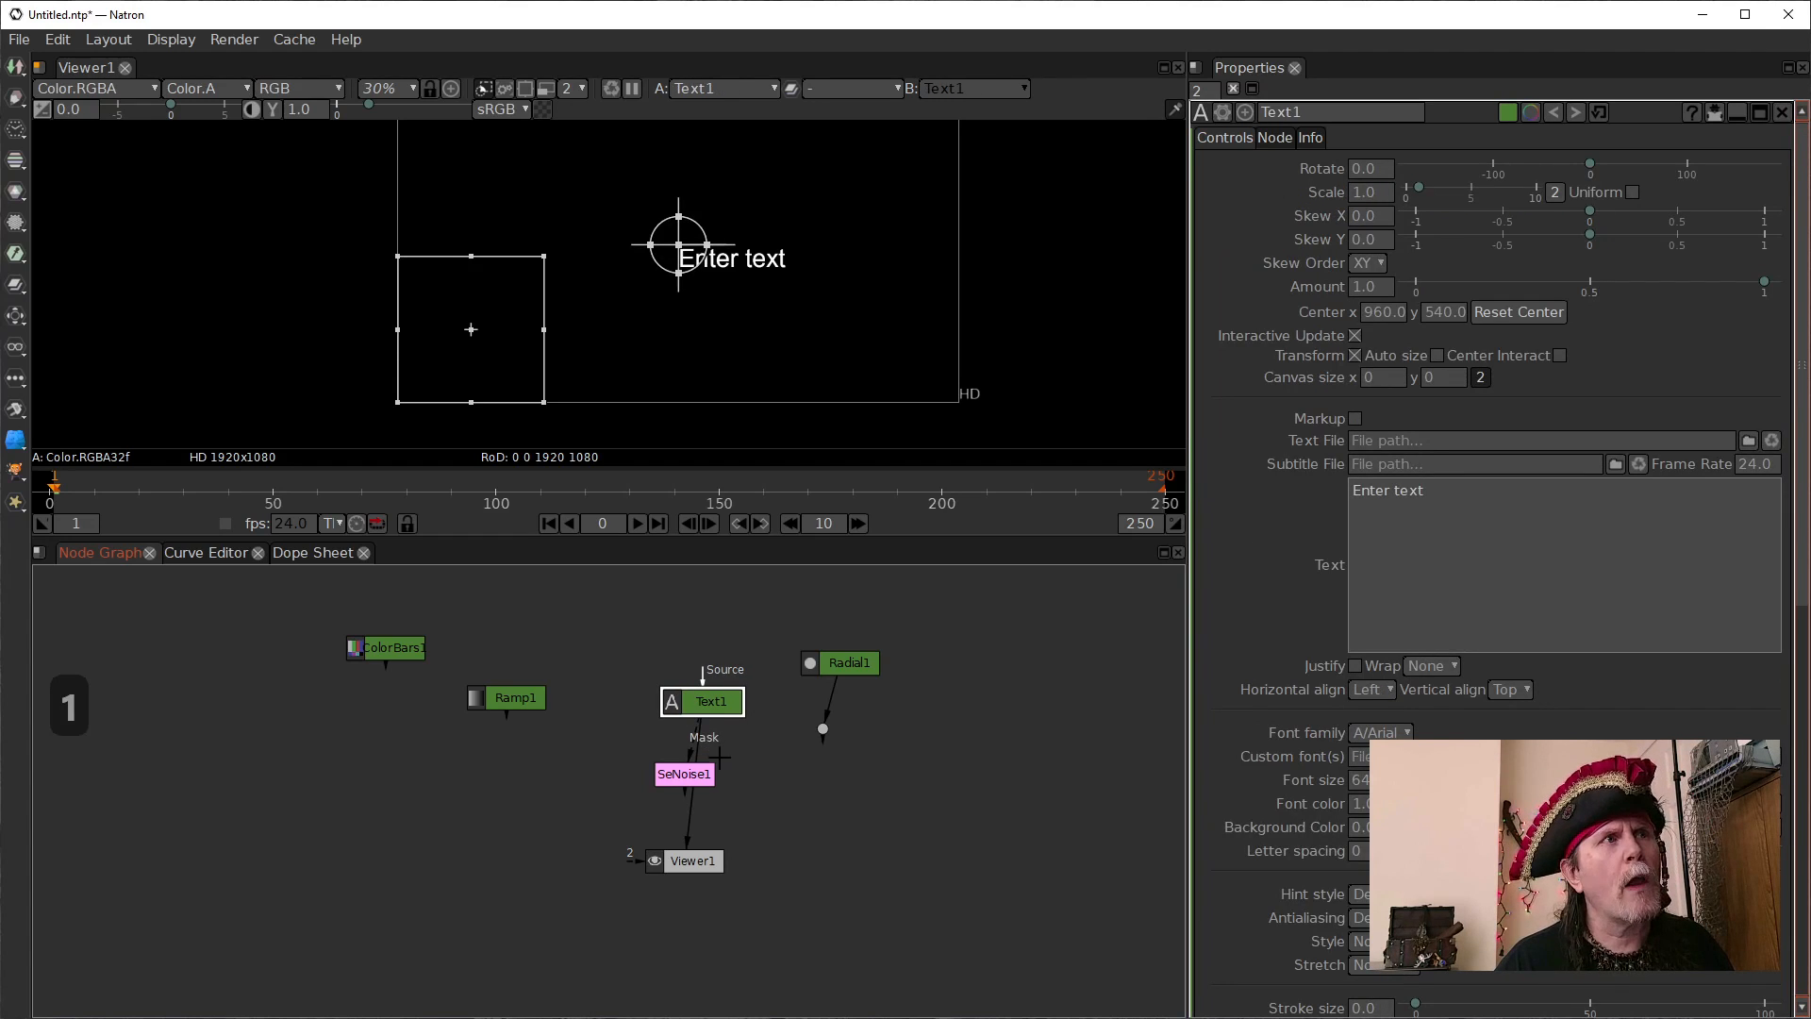
left_click(695, 781)
key("1")
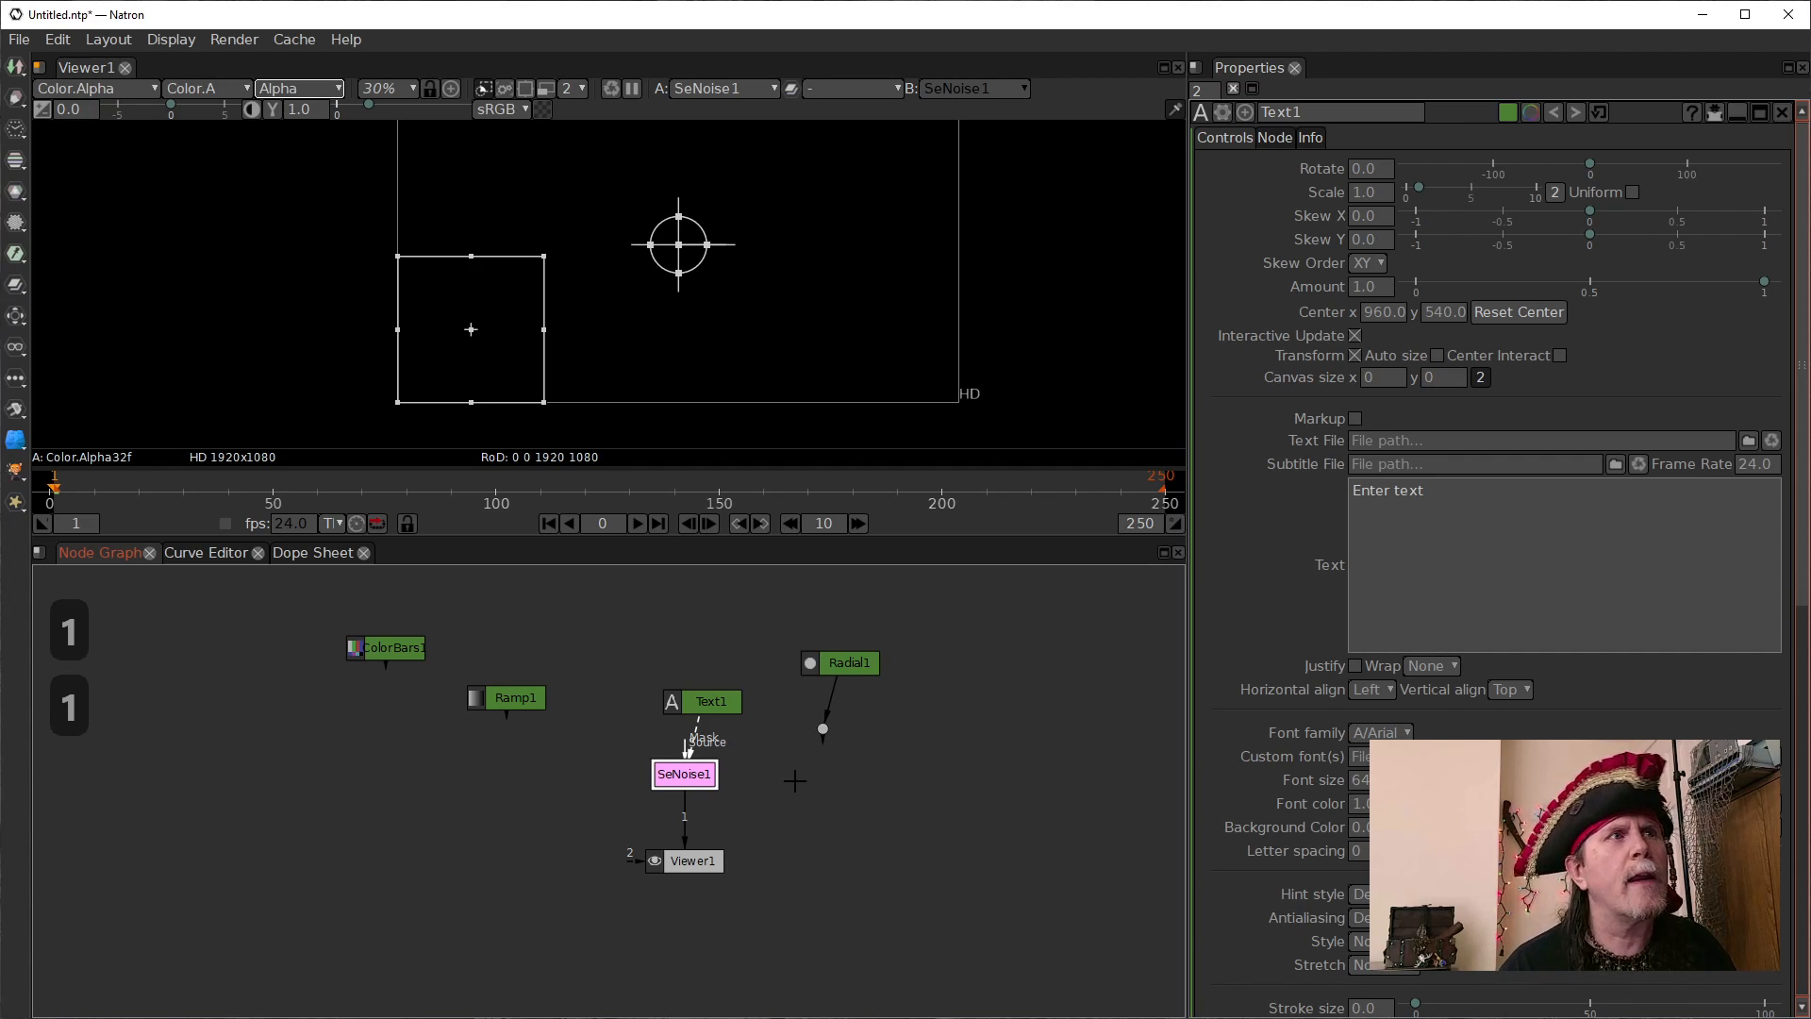
left_click(728, 715)
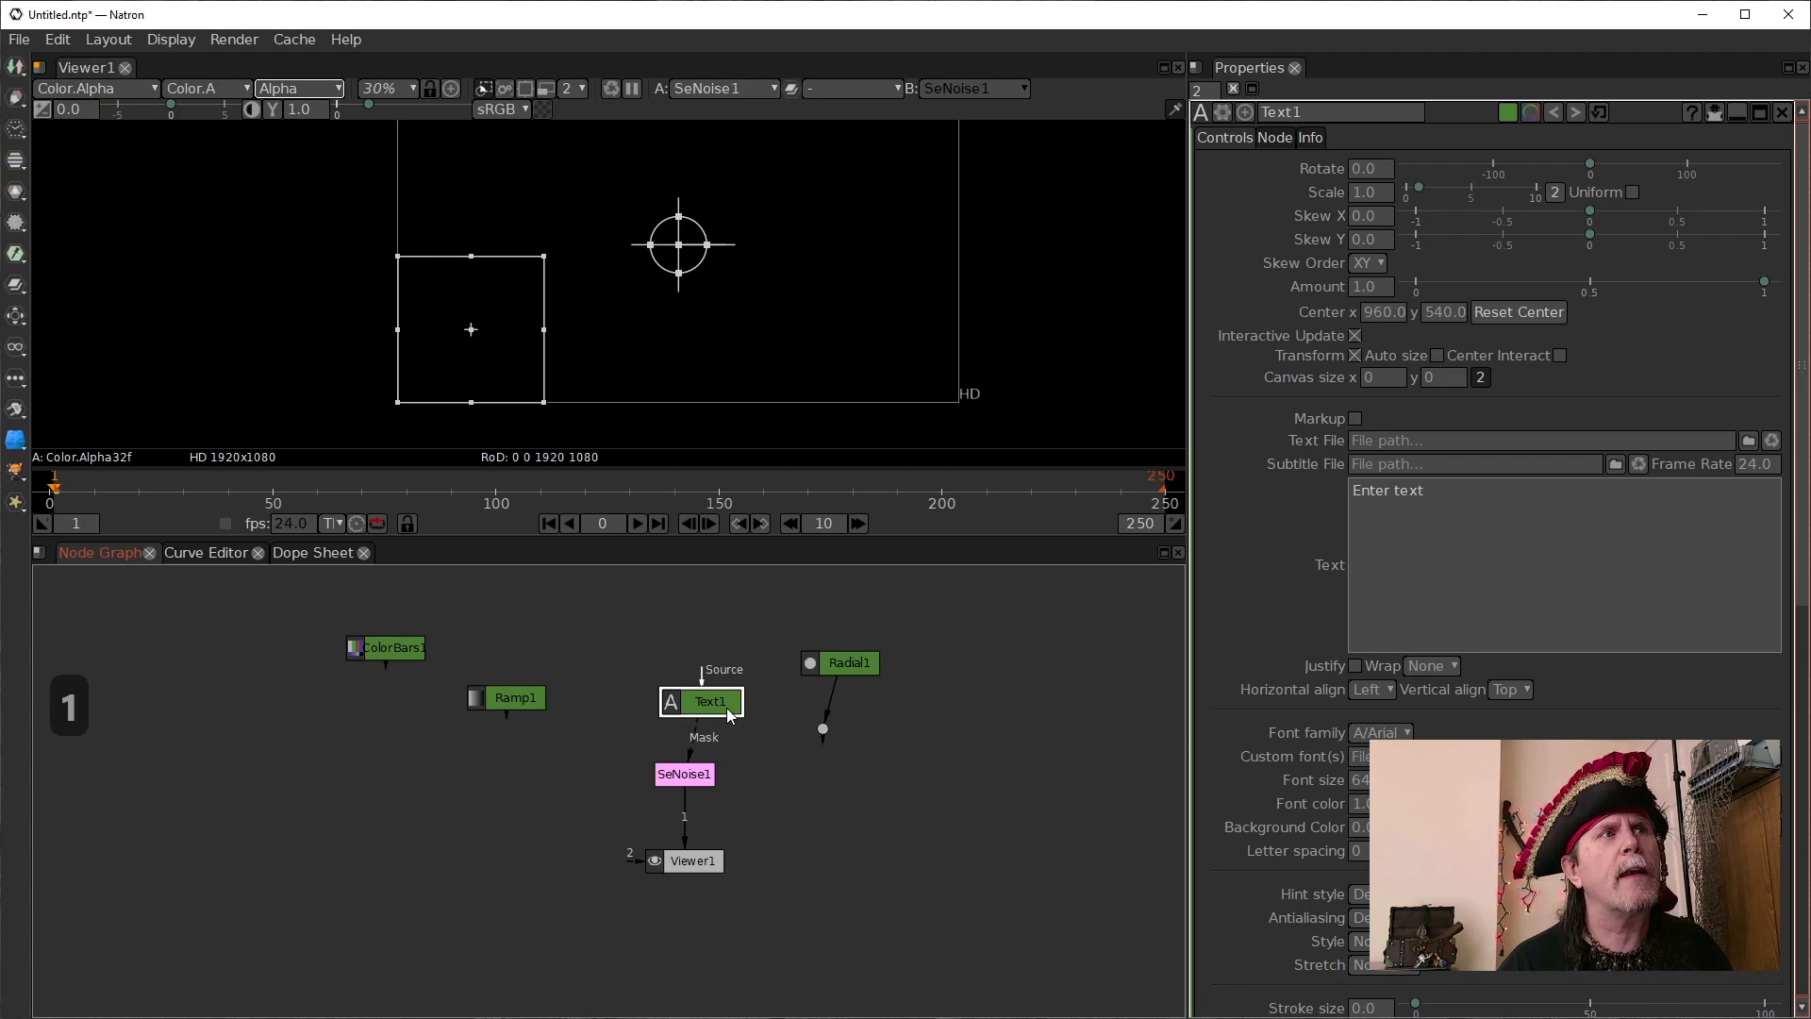
key("1")
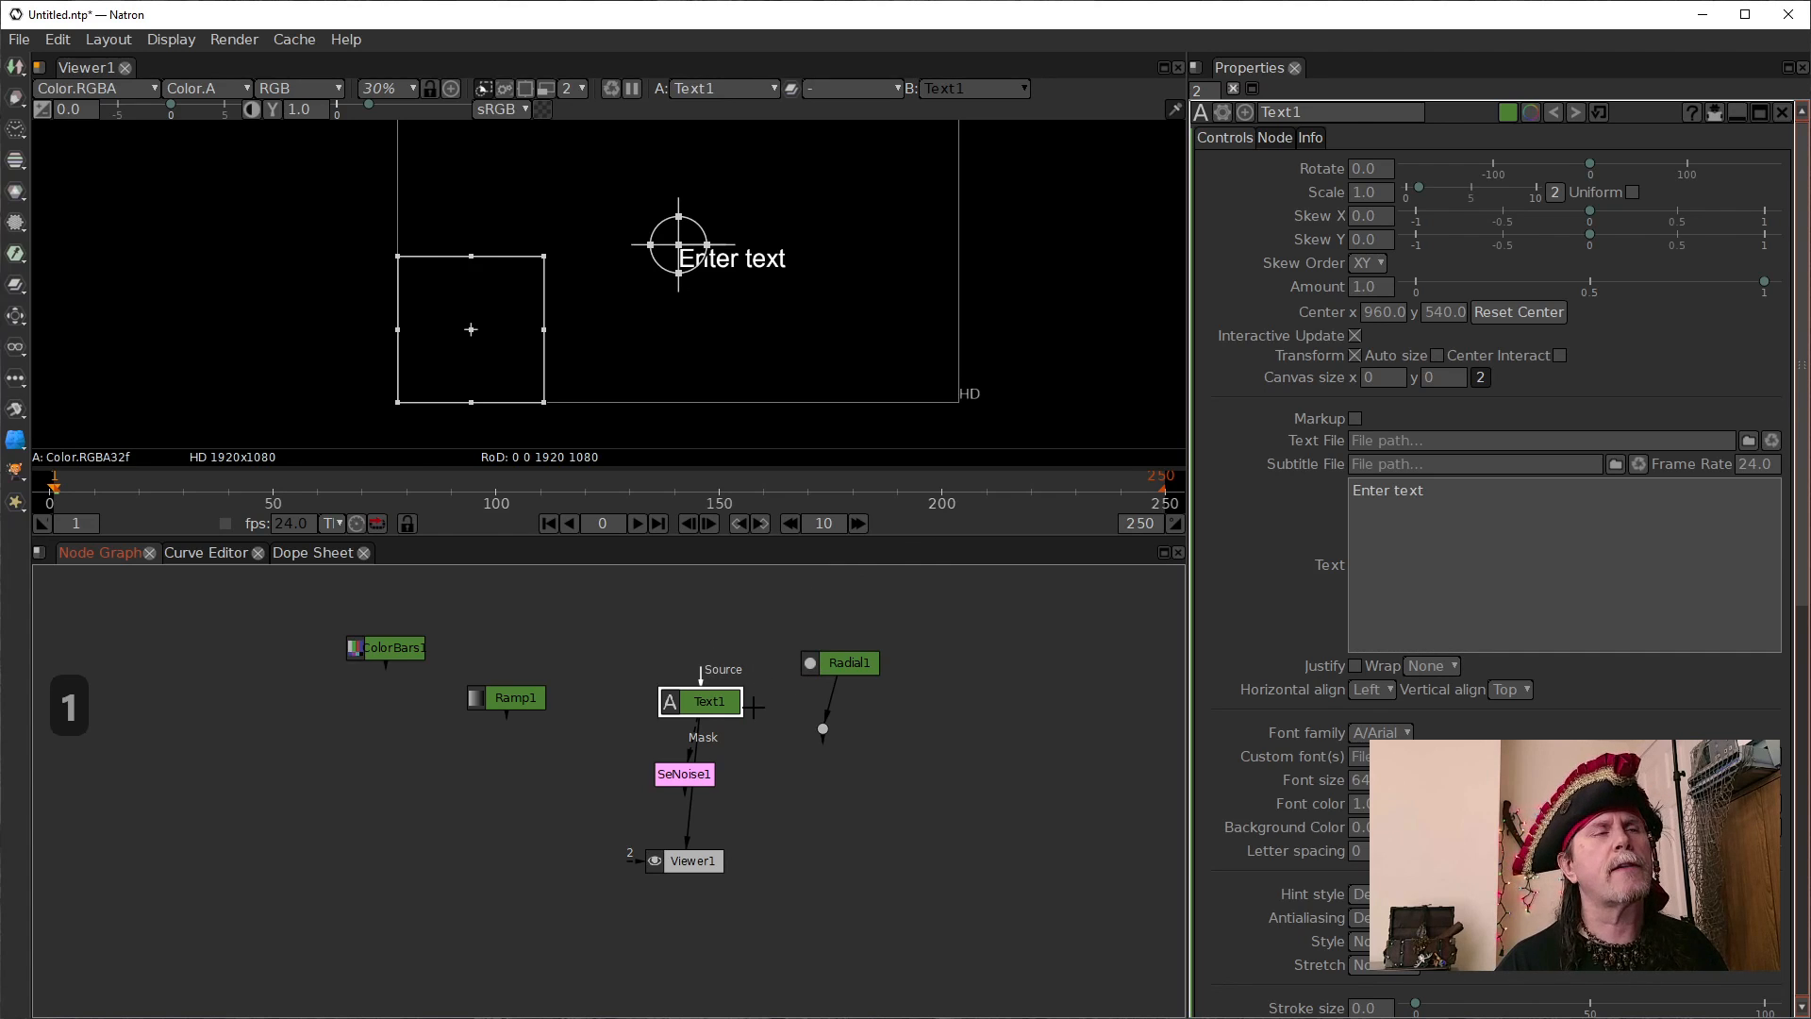
Move SeNoise1 away from Text1's connection to Viewer1 and enable Auto size on Text1
left_click_drag(672, 798, 523, 795)
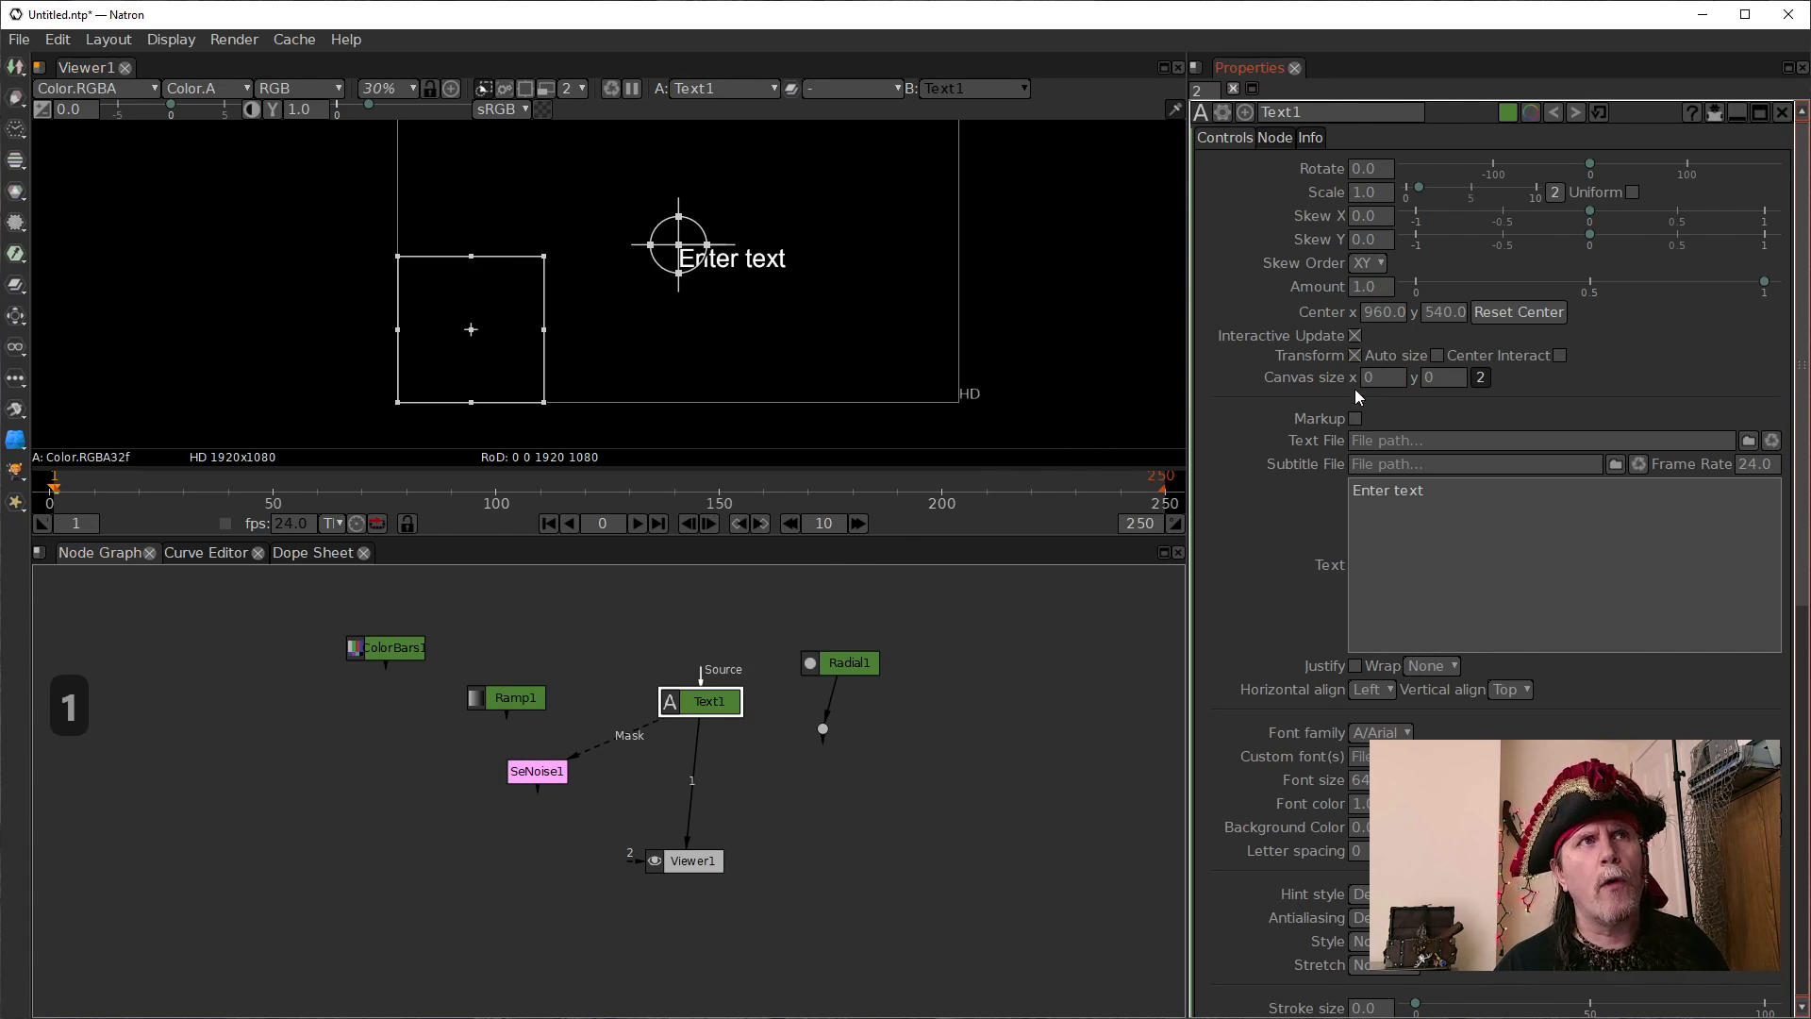
left_click(1436, 356)
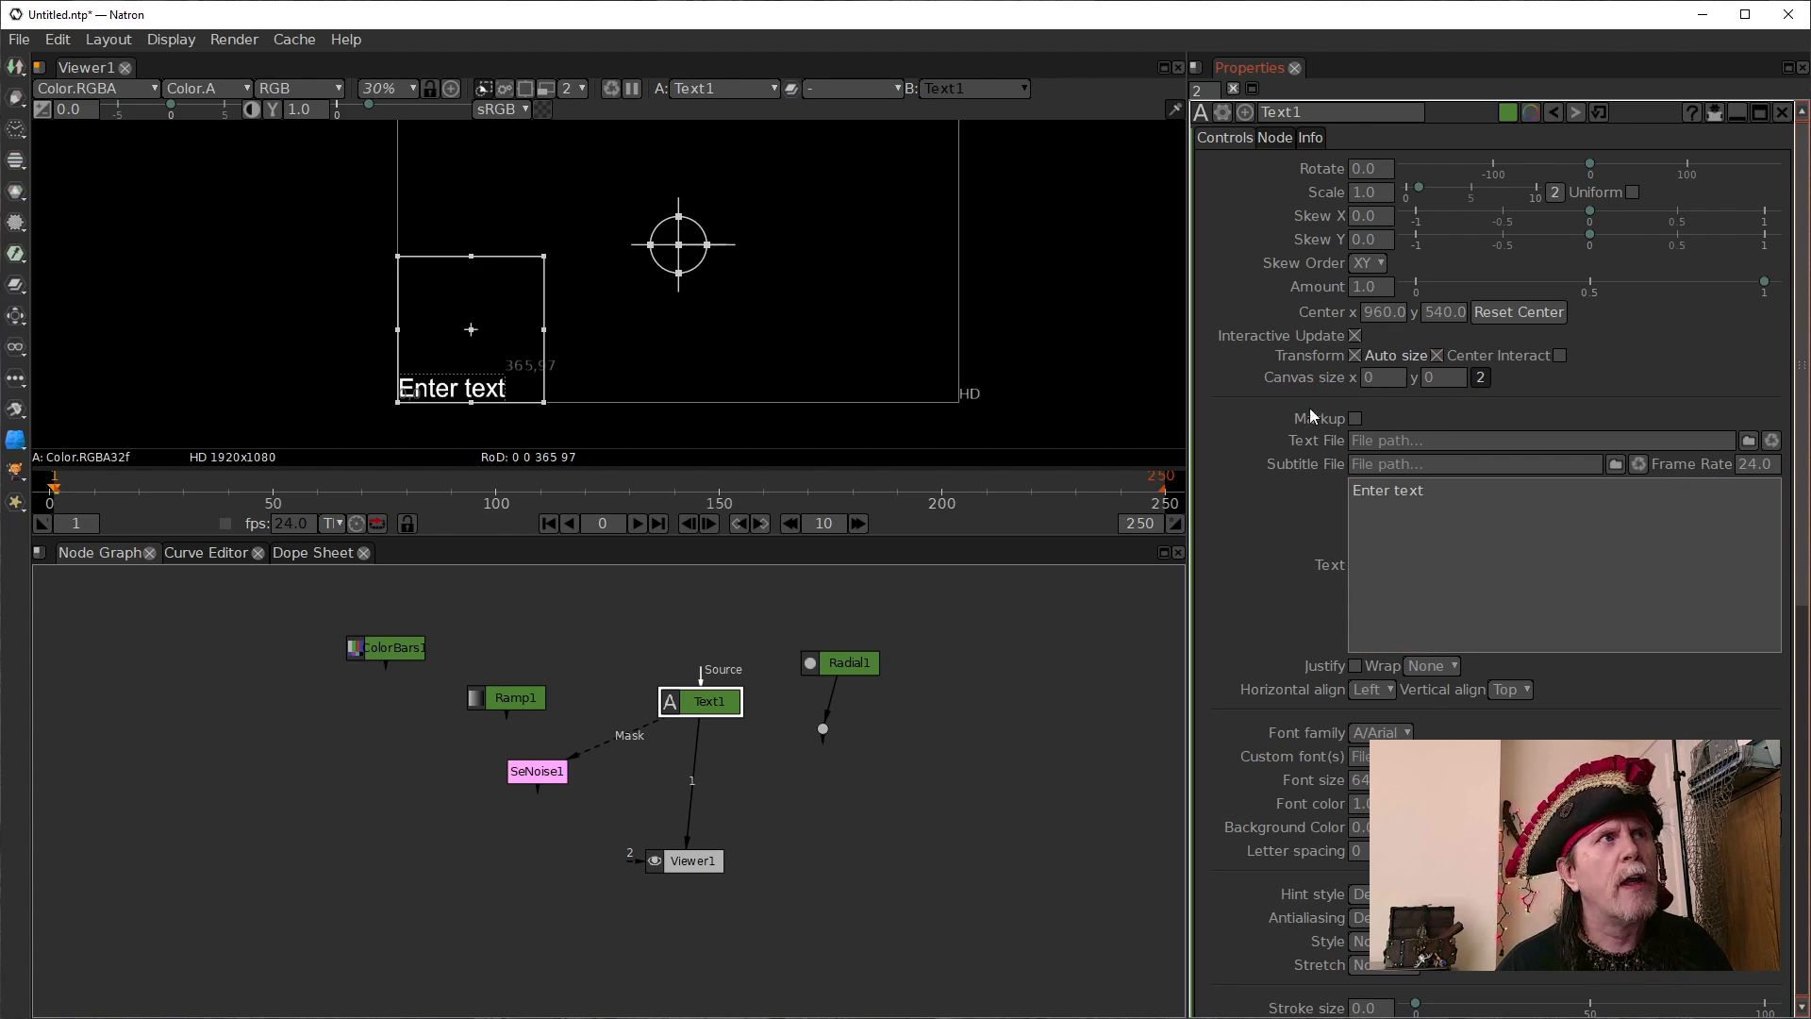
scroll(526, 382, "up", 5)
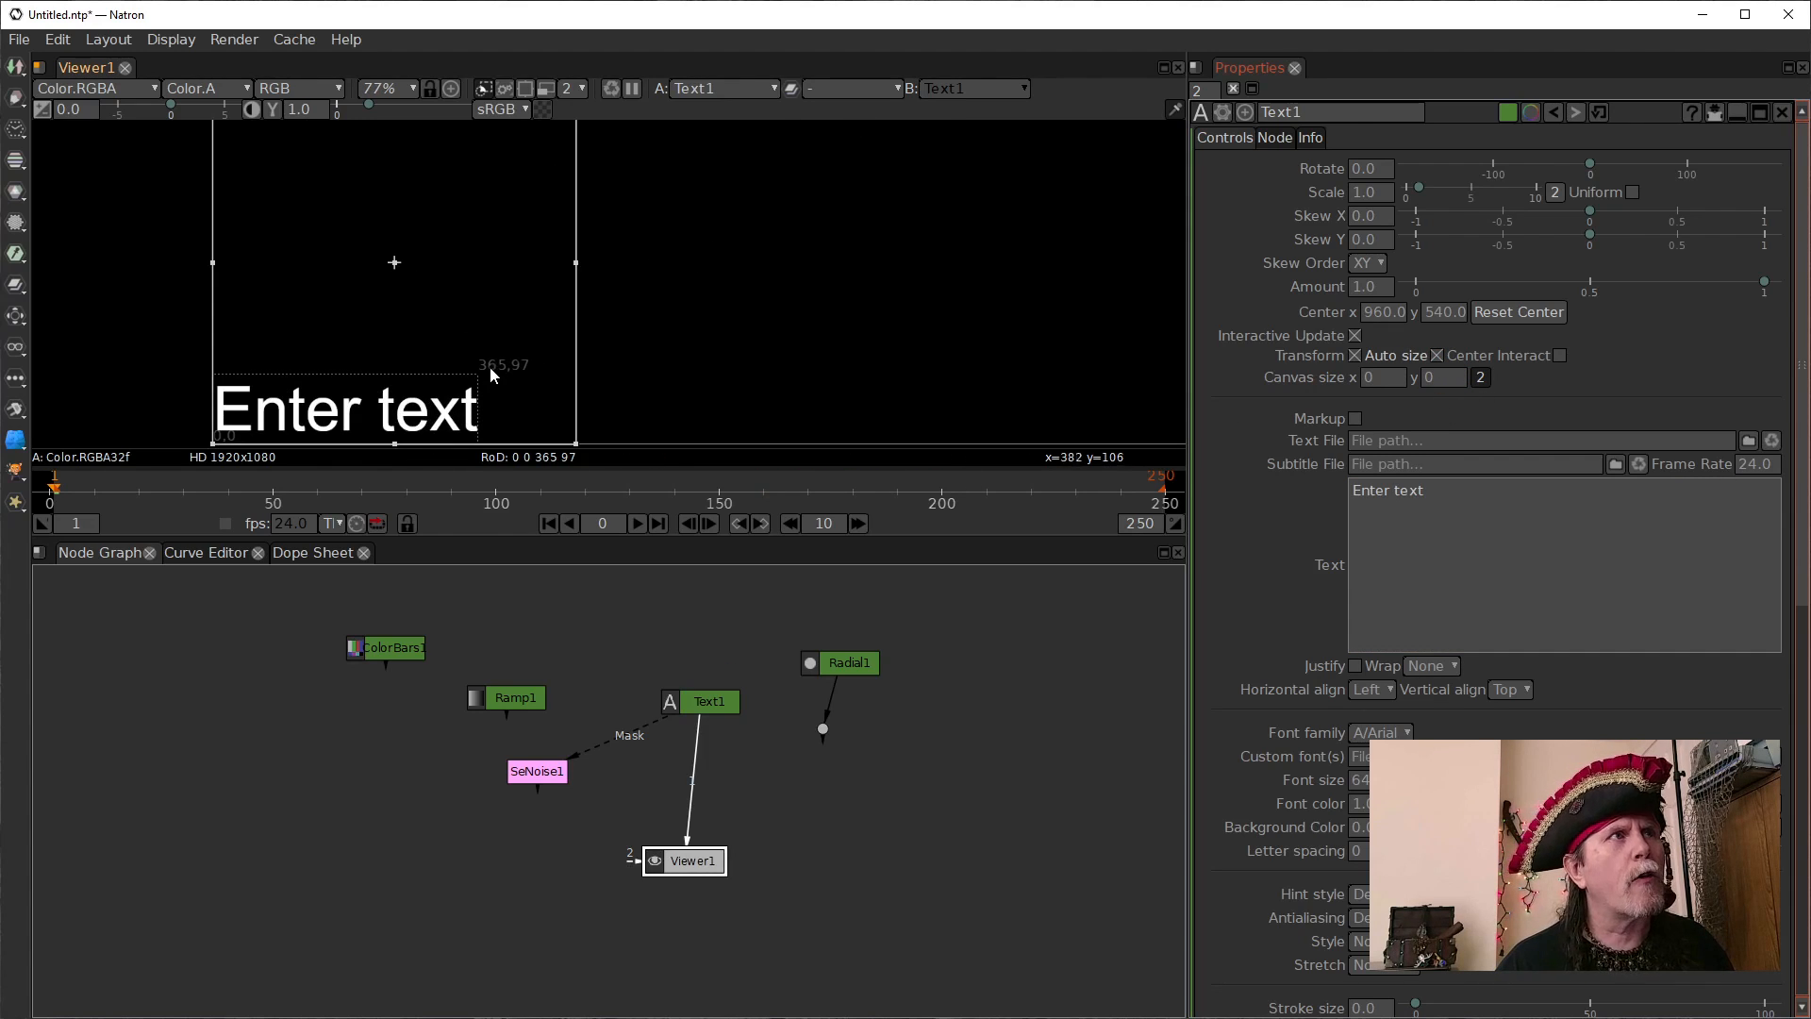
Feed SeNoise1 into Viewer1 and disconnect its Mask input from Text1, separating the two nodes
left_click(695, 794)
mouse_move(693, 788)
left_mouse_down()
mouse_move(530, 765)
mouse_move(682, 776)
left_mouse_up()
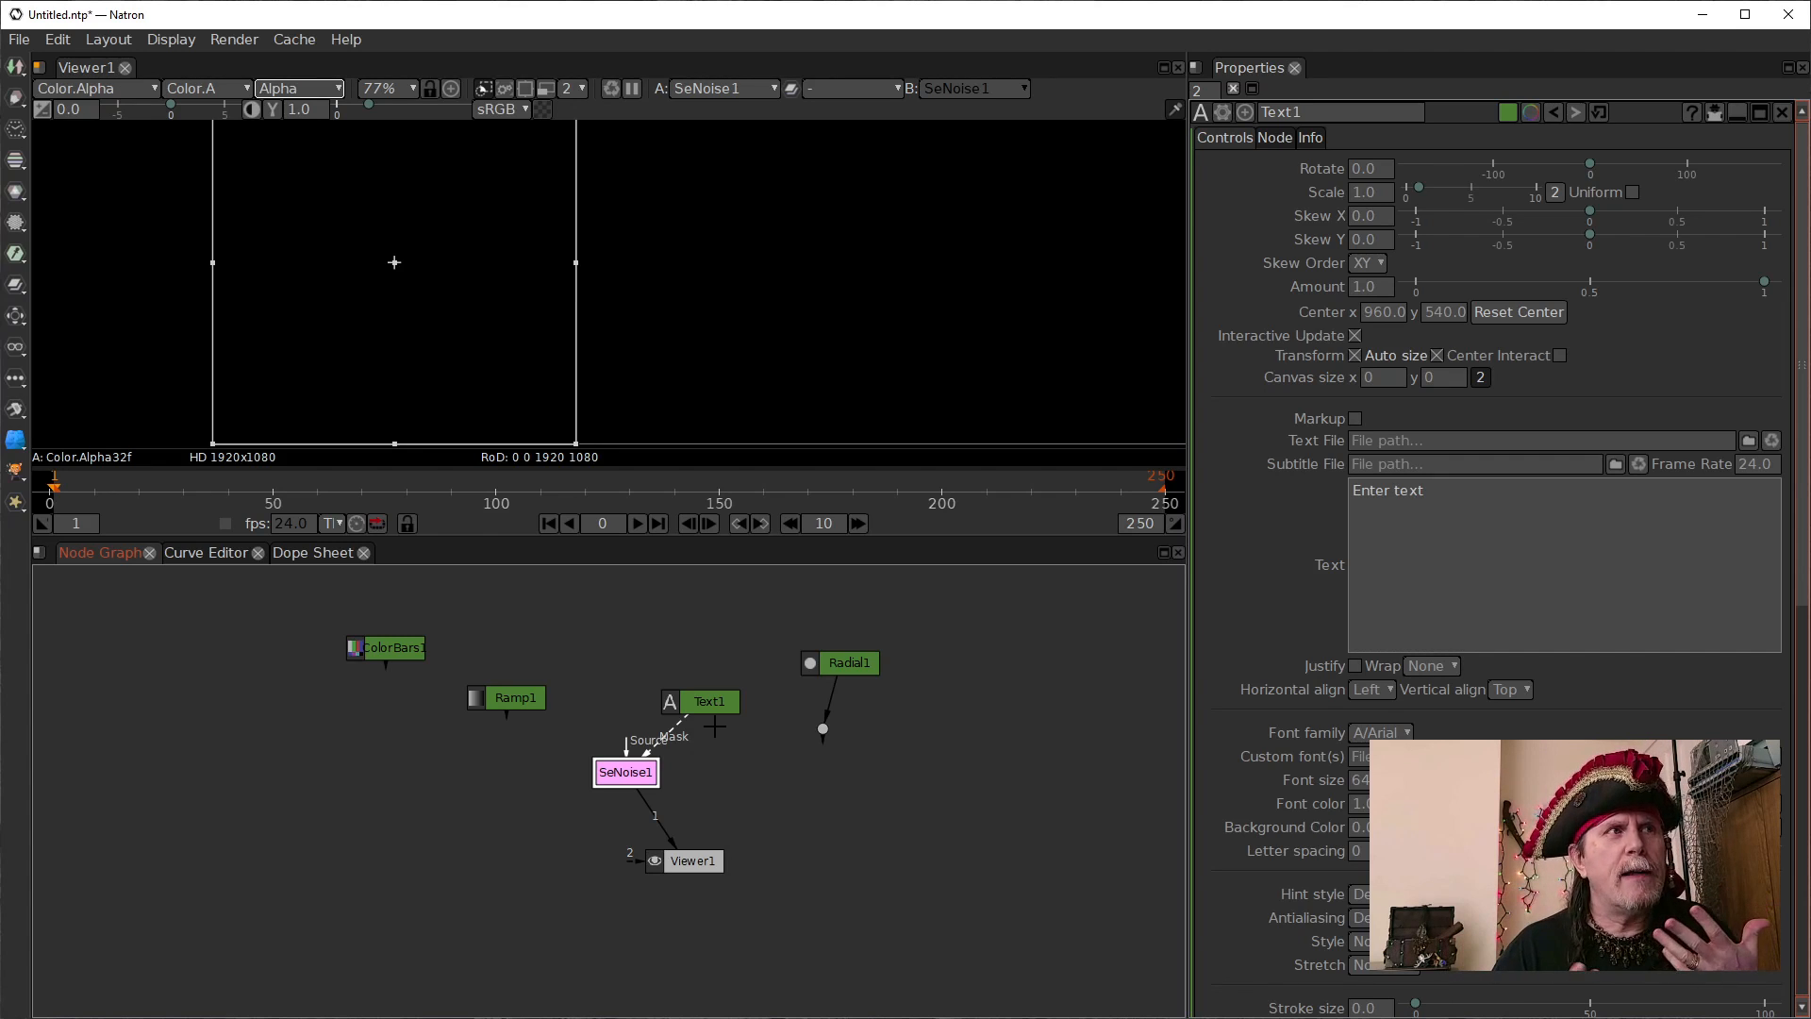
left_click_drag(637, 779, 676, 794)
left_click_drag(700, 693, 609, 779)
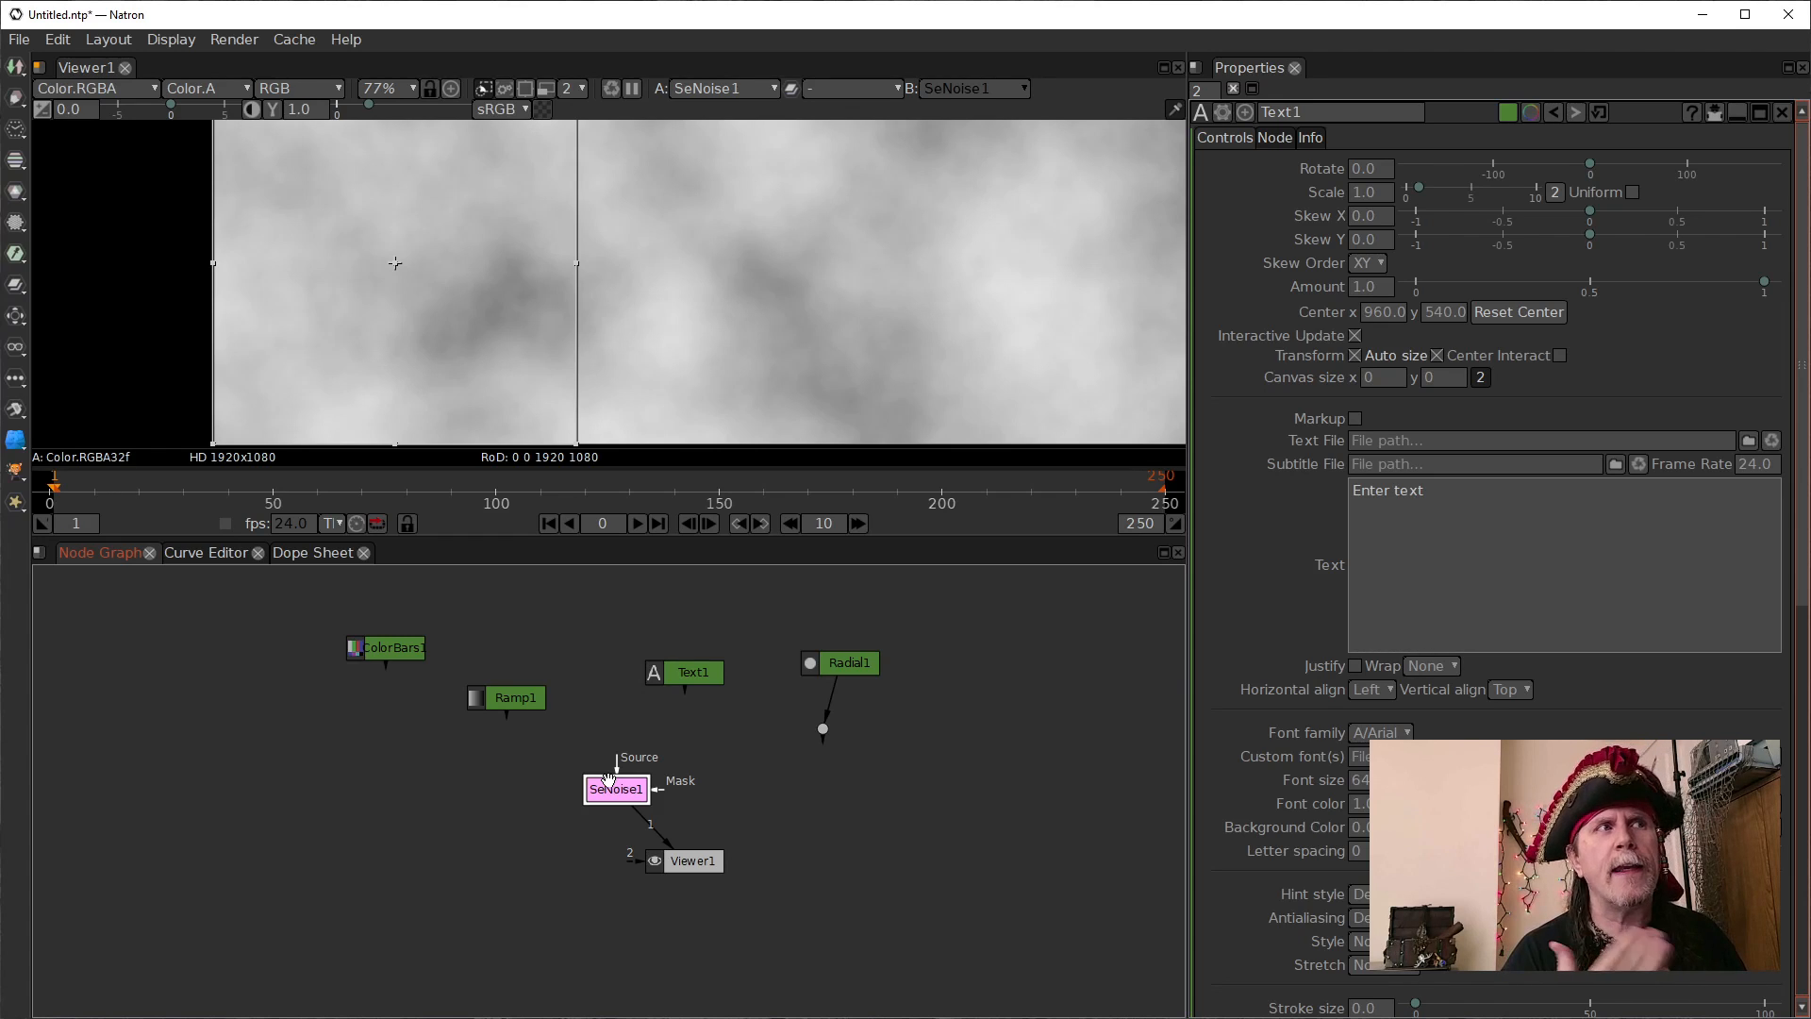
Place Text1 level with Radial1 and show its output in the viewer
left_click_drag(690, 675, 715, 665)
key("1")
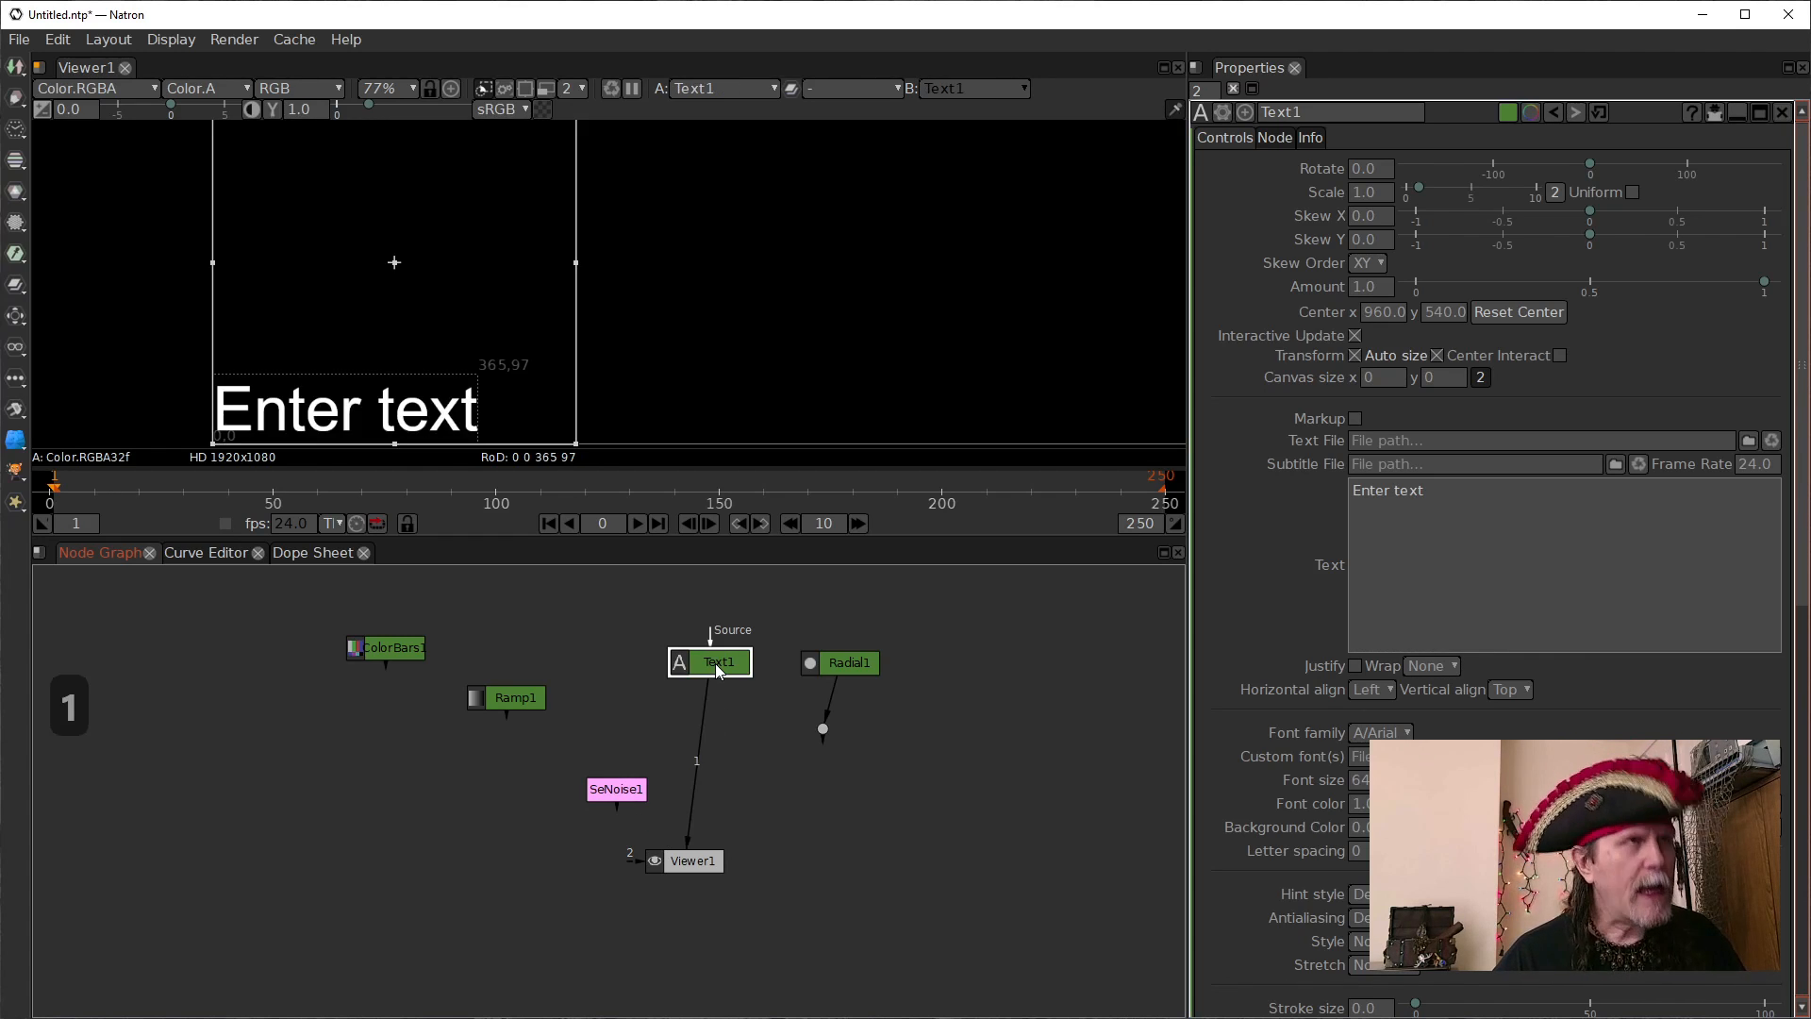
left_click_drag(706, 665, 707, 665)
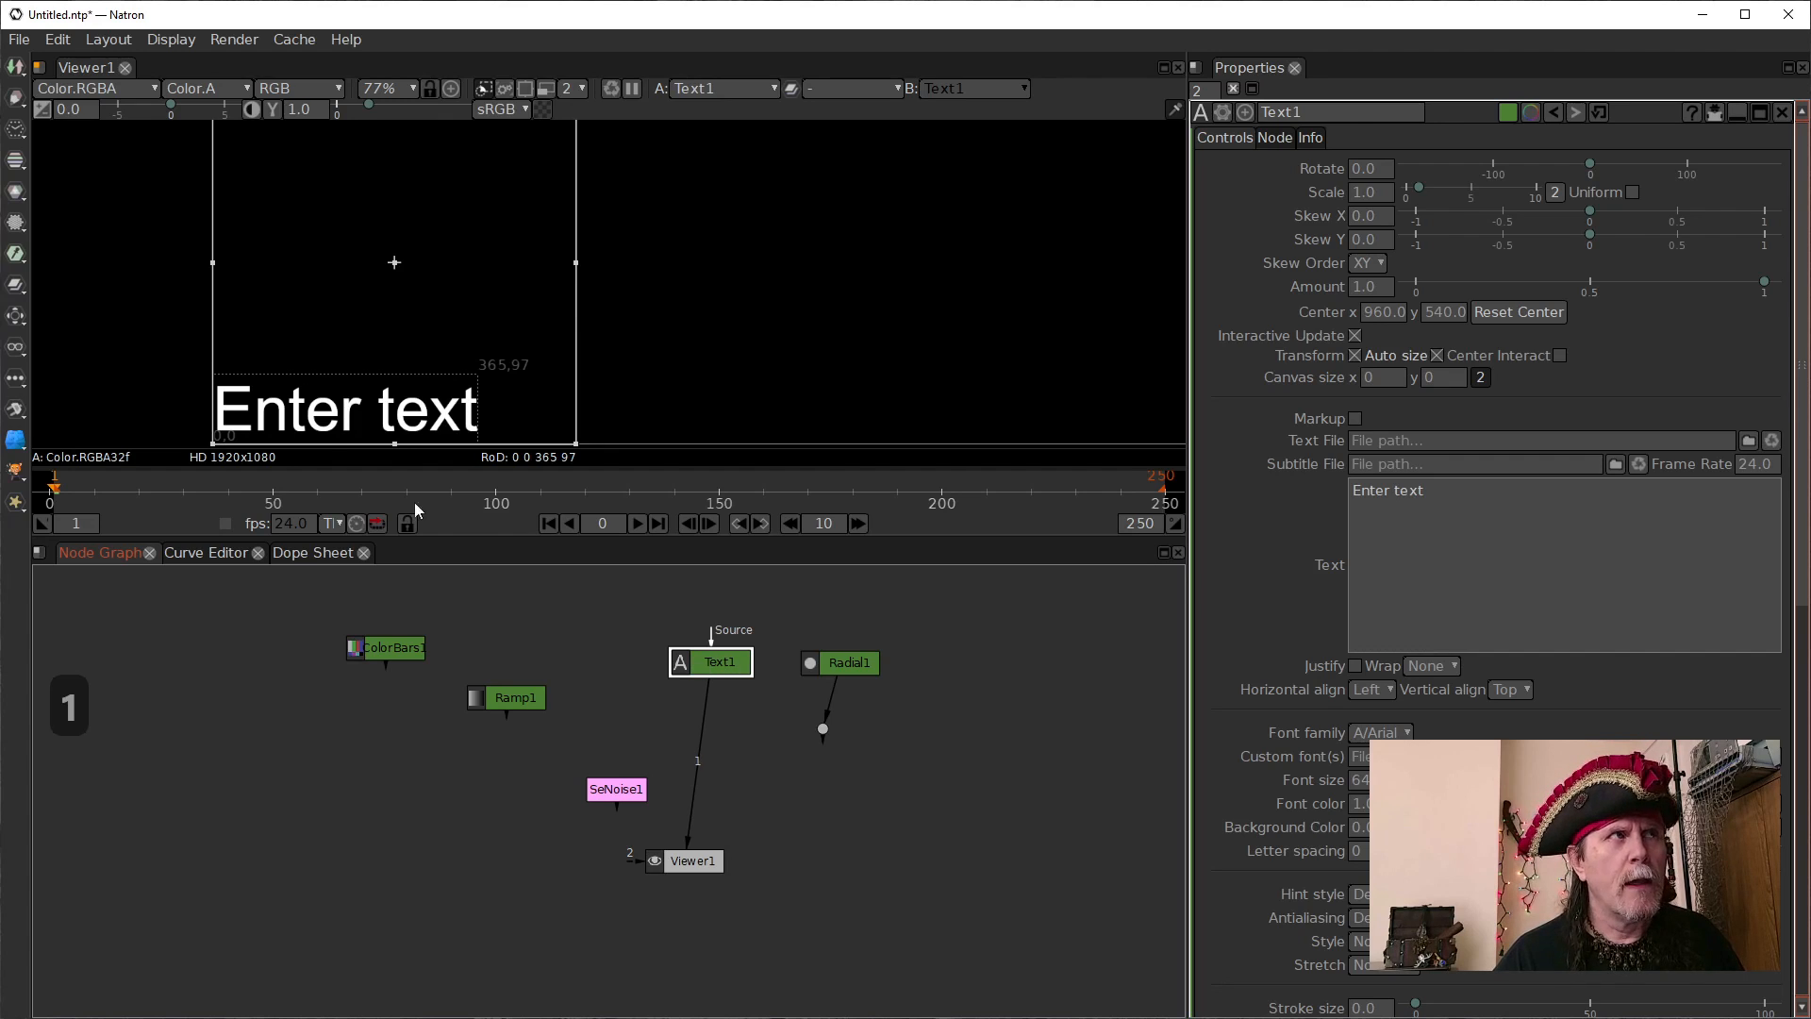
Add a Constant node with its Source input fed by Text1, and show the Constant's output in the viewer
left_click(615, 714)
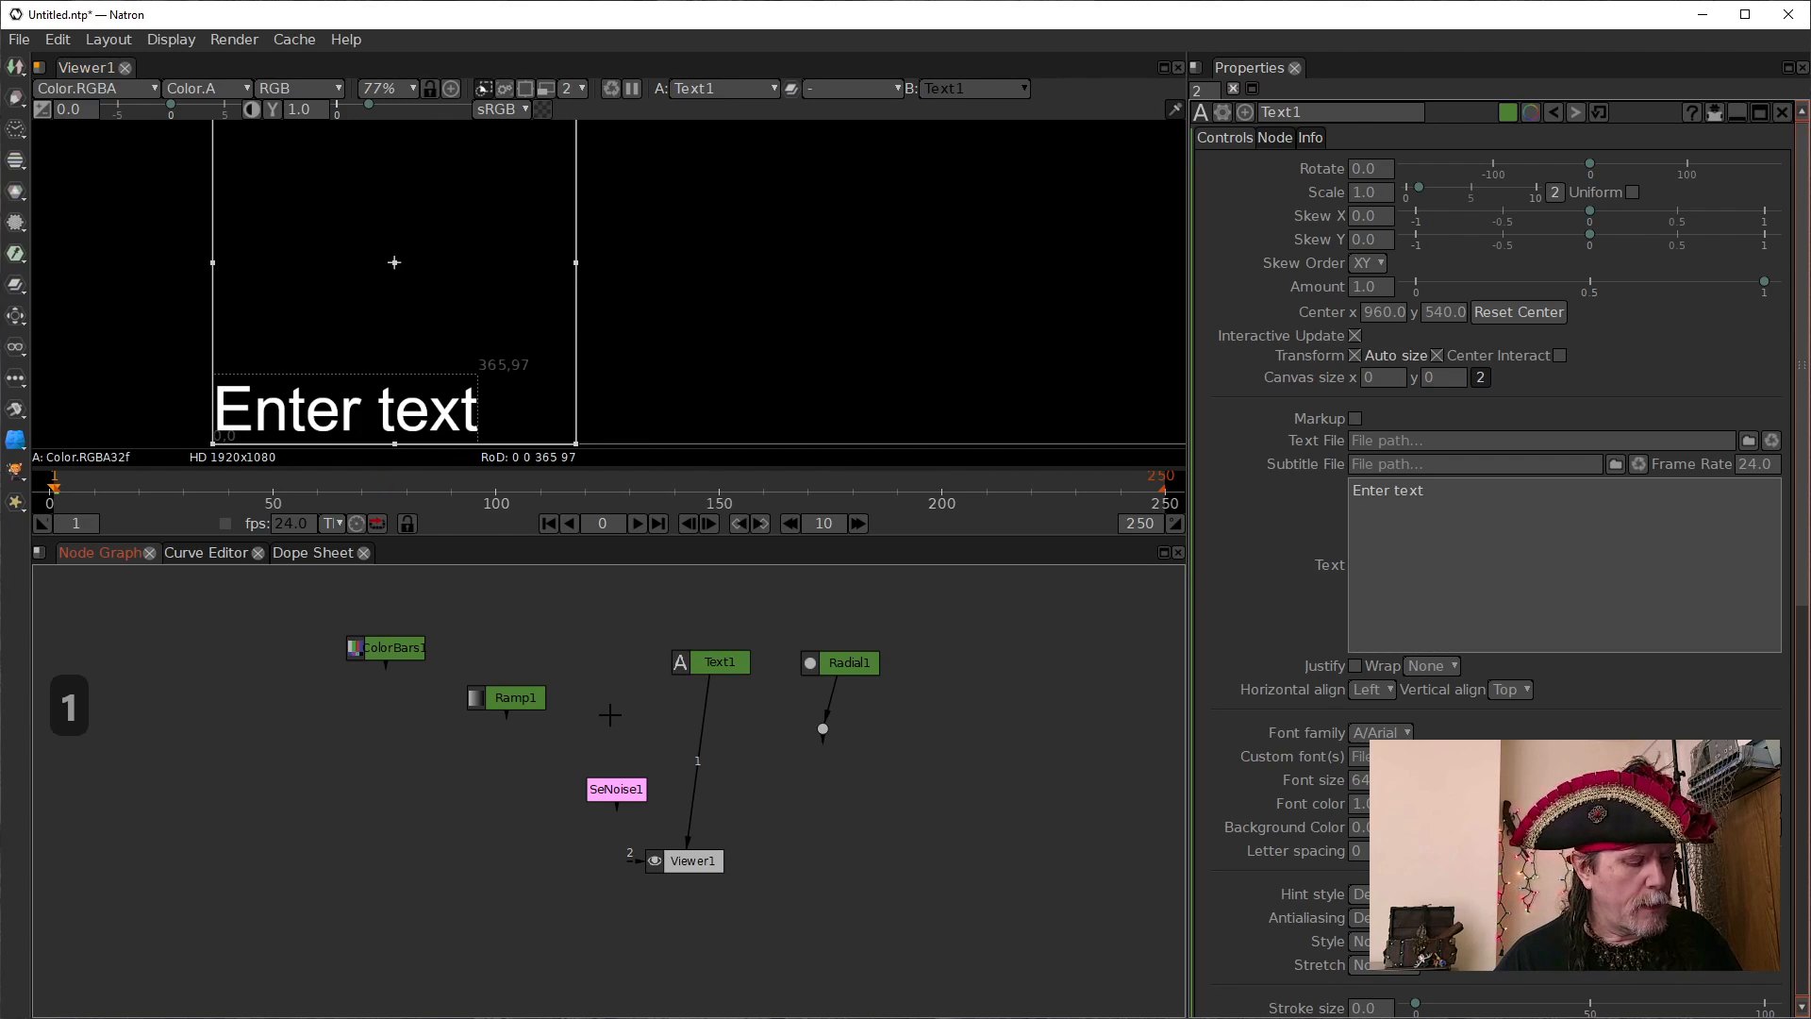
right_click(780, 747)
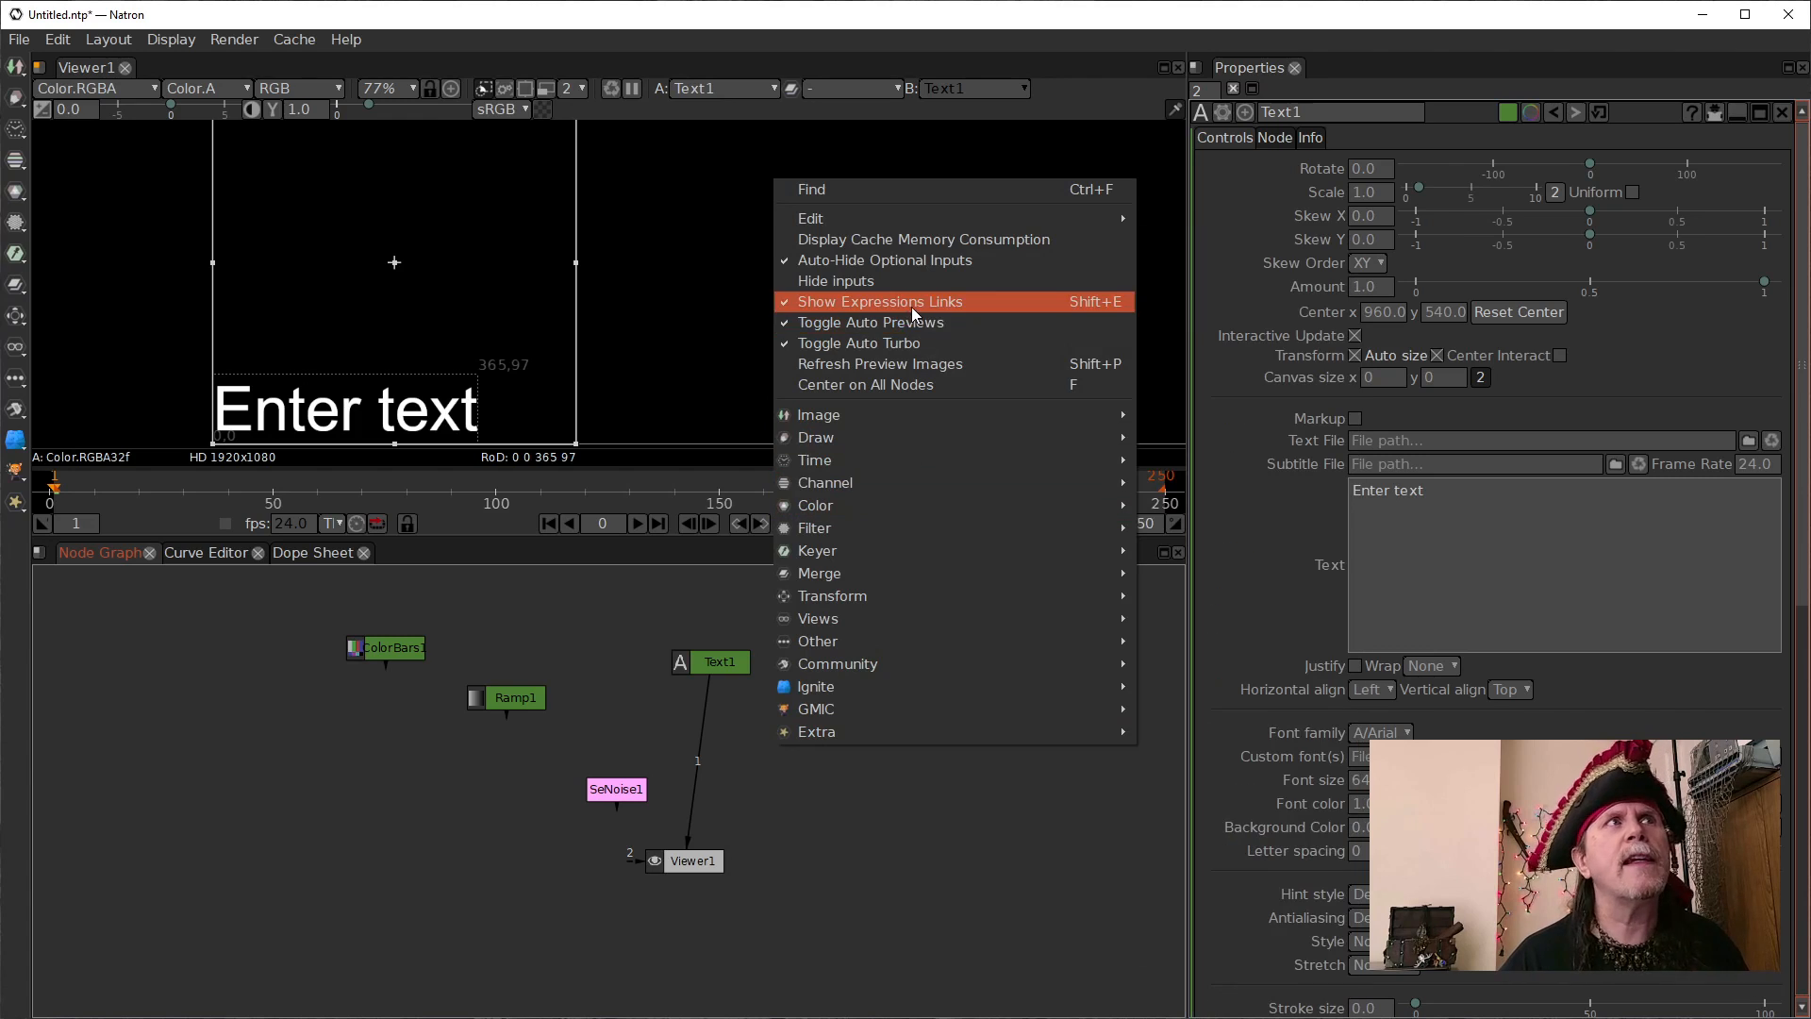
mouse_move(879, 479)
mouse_move(853, 421)
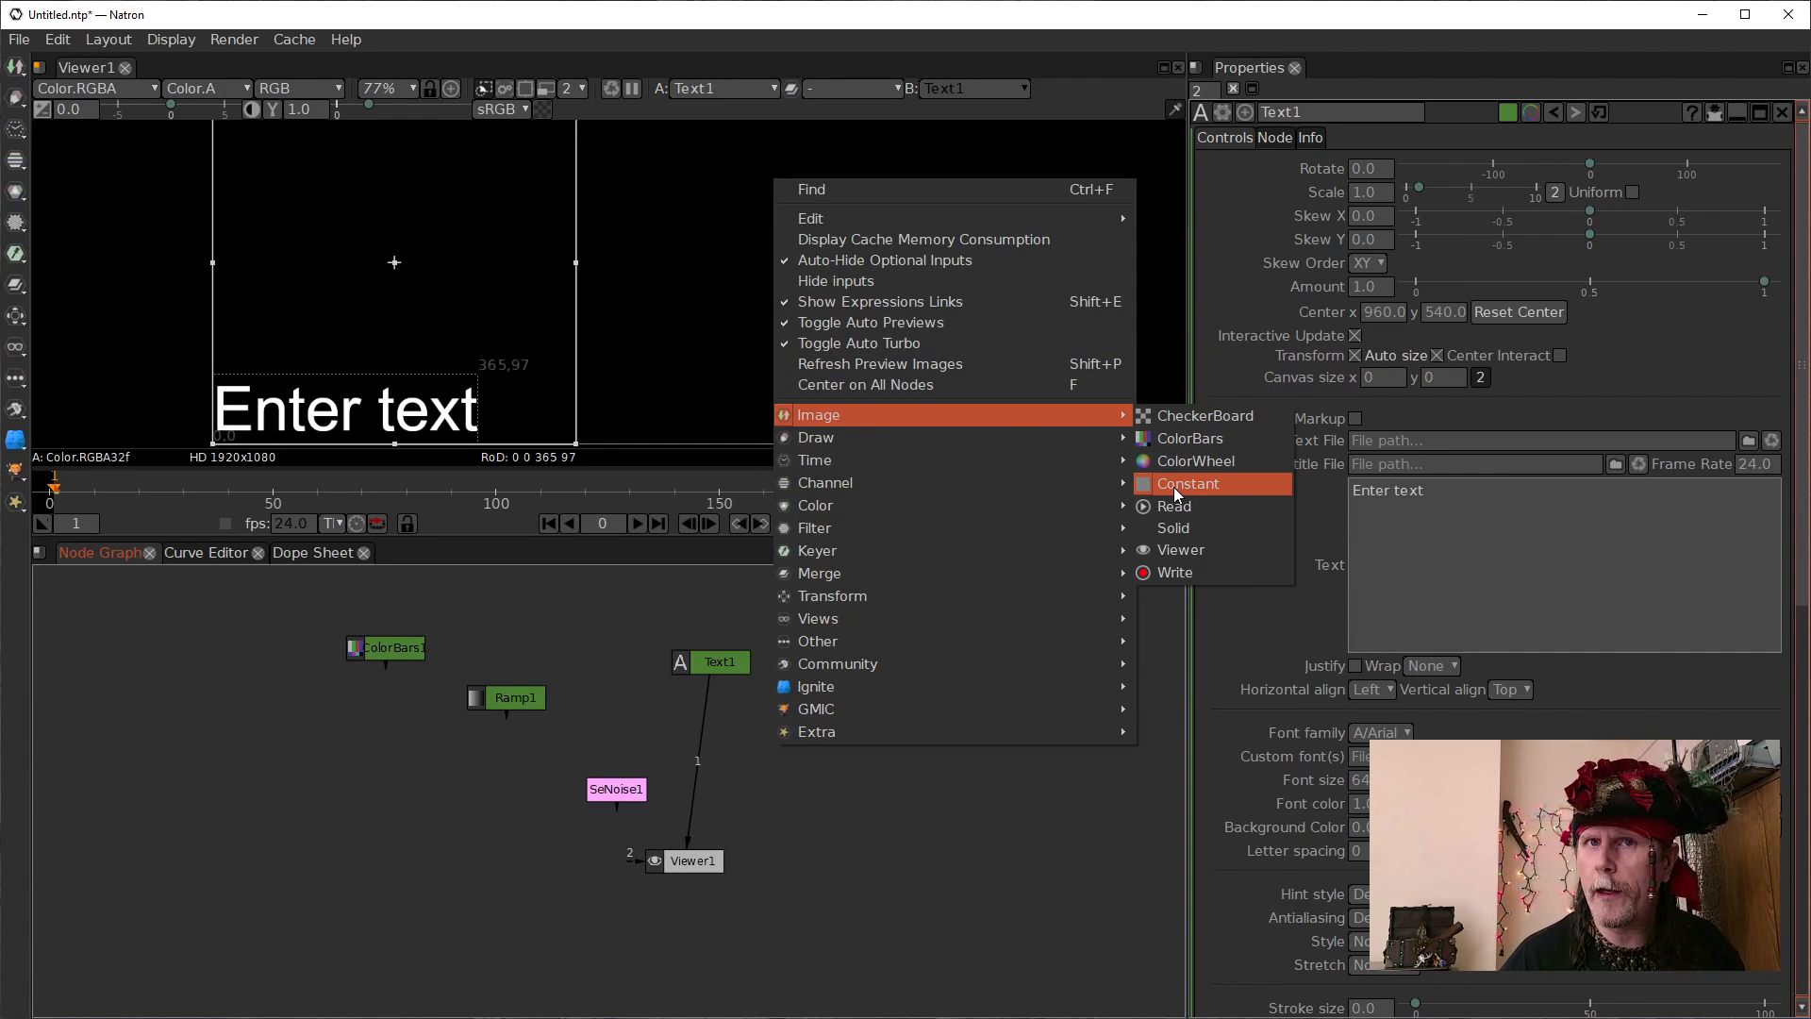
left_click(1177, 483)
left_click_drag(671, 805, 662, 737)
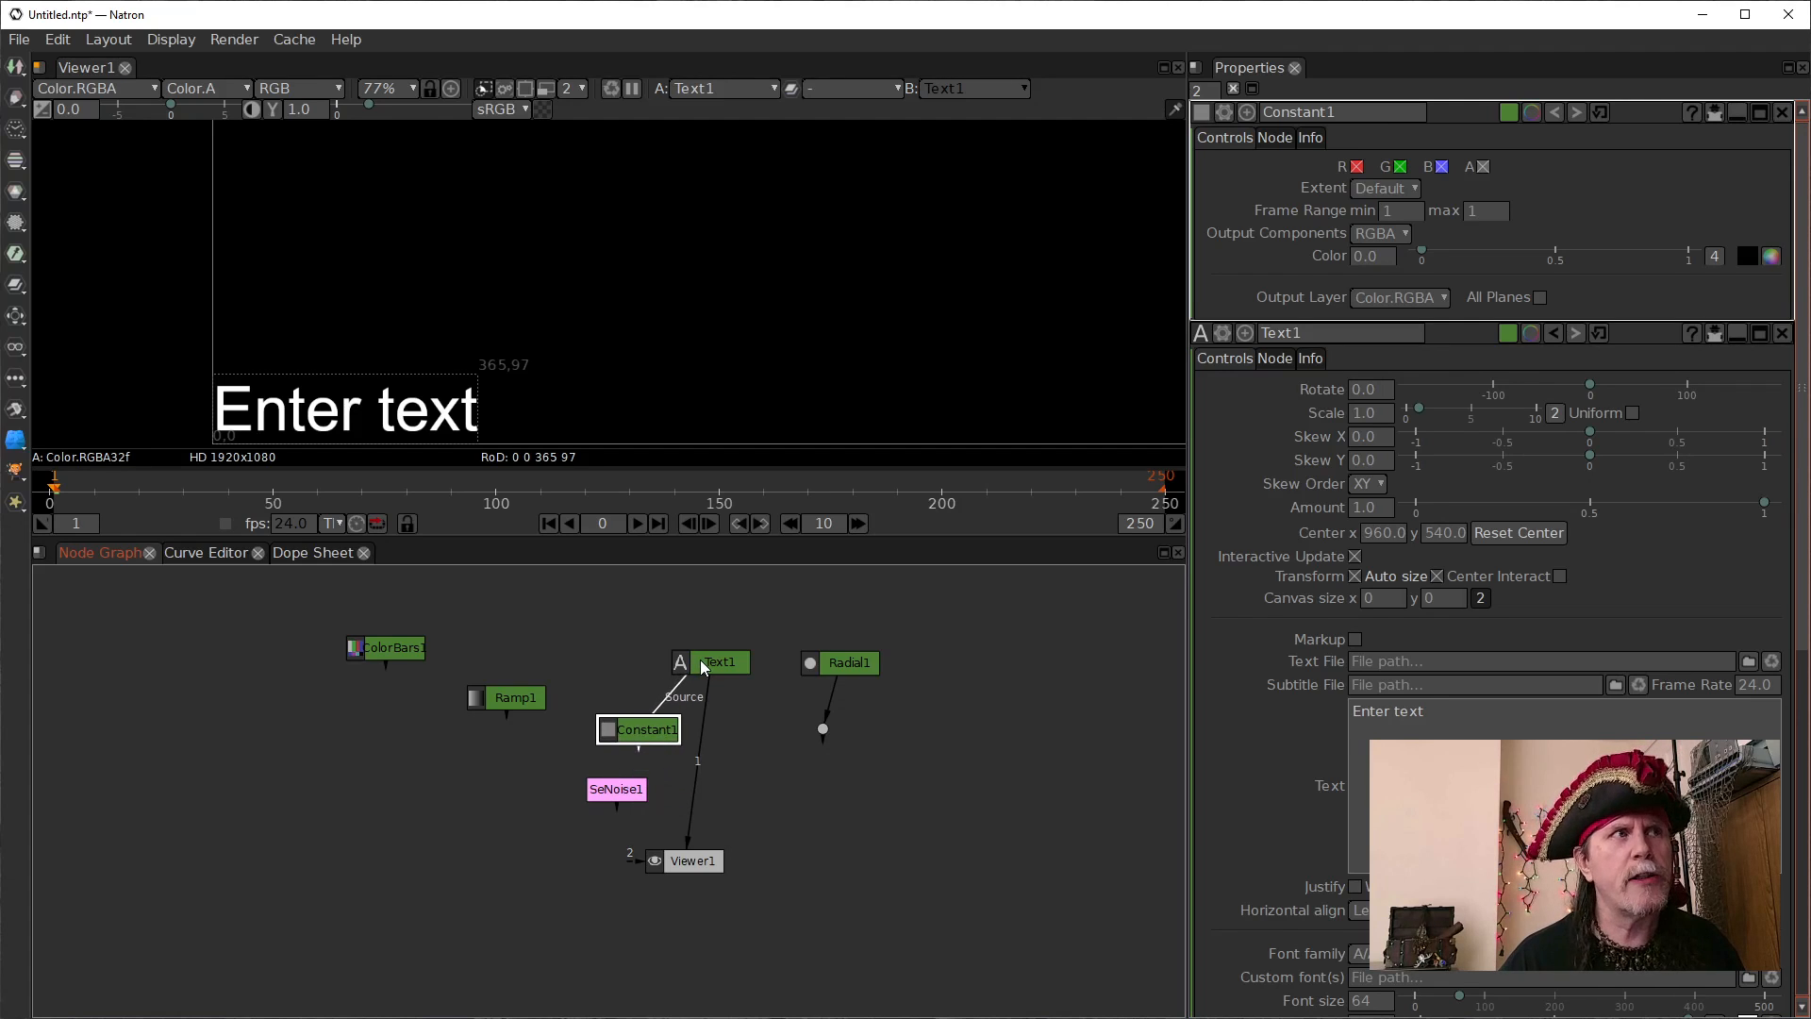
left_click_drag(700, 663, 702, 663)
left_click_drag(696, 772, 649, 714)
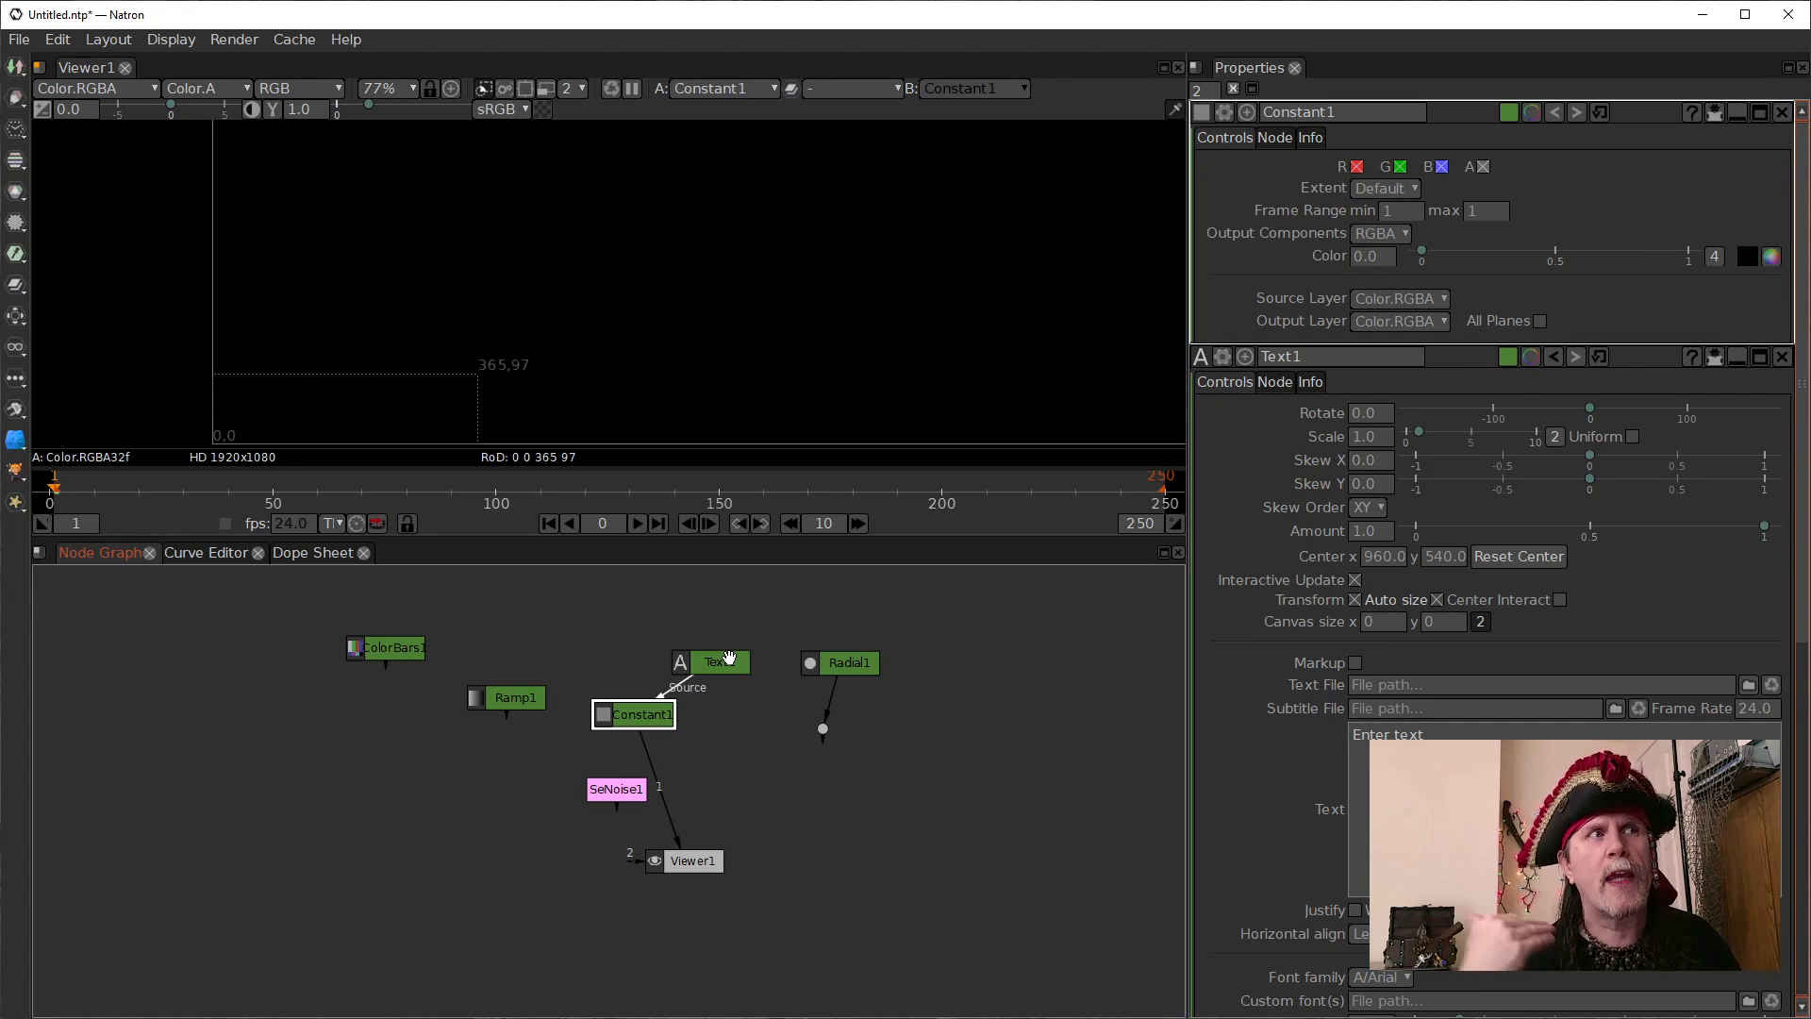
Reverse the link so Constant1 feeds Text1's Source input, show Text1 in the viewer, and place Constant1 above Text1
left_click_drag(729, 657, 655, 721)
left_click(773, 687)
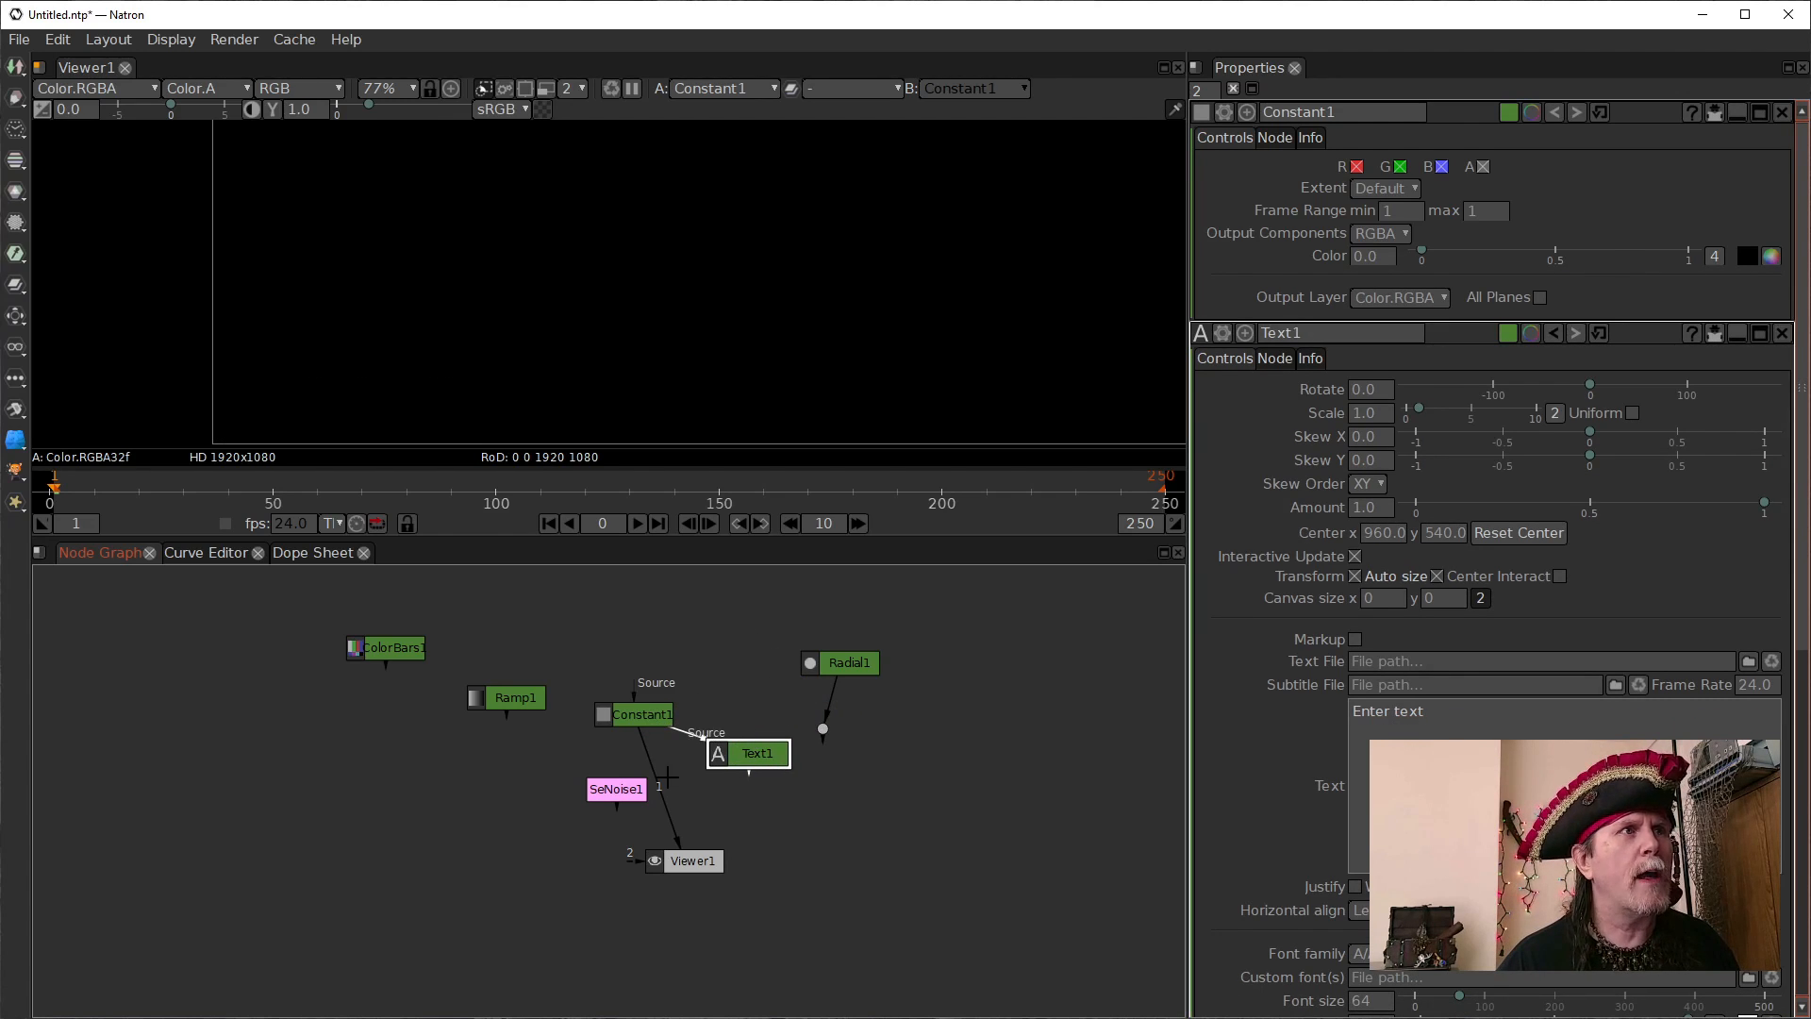
left_click_drag(660, 783, 769, 767)
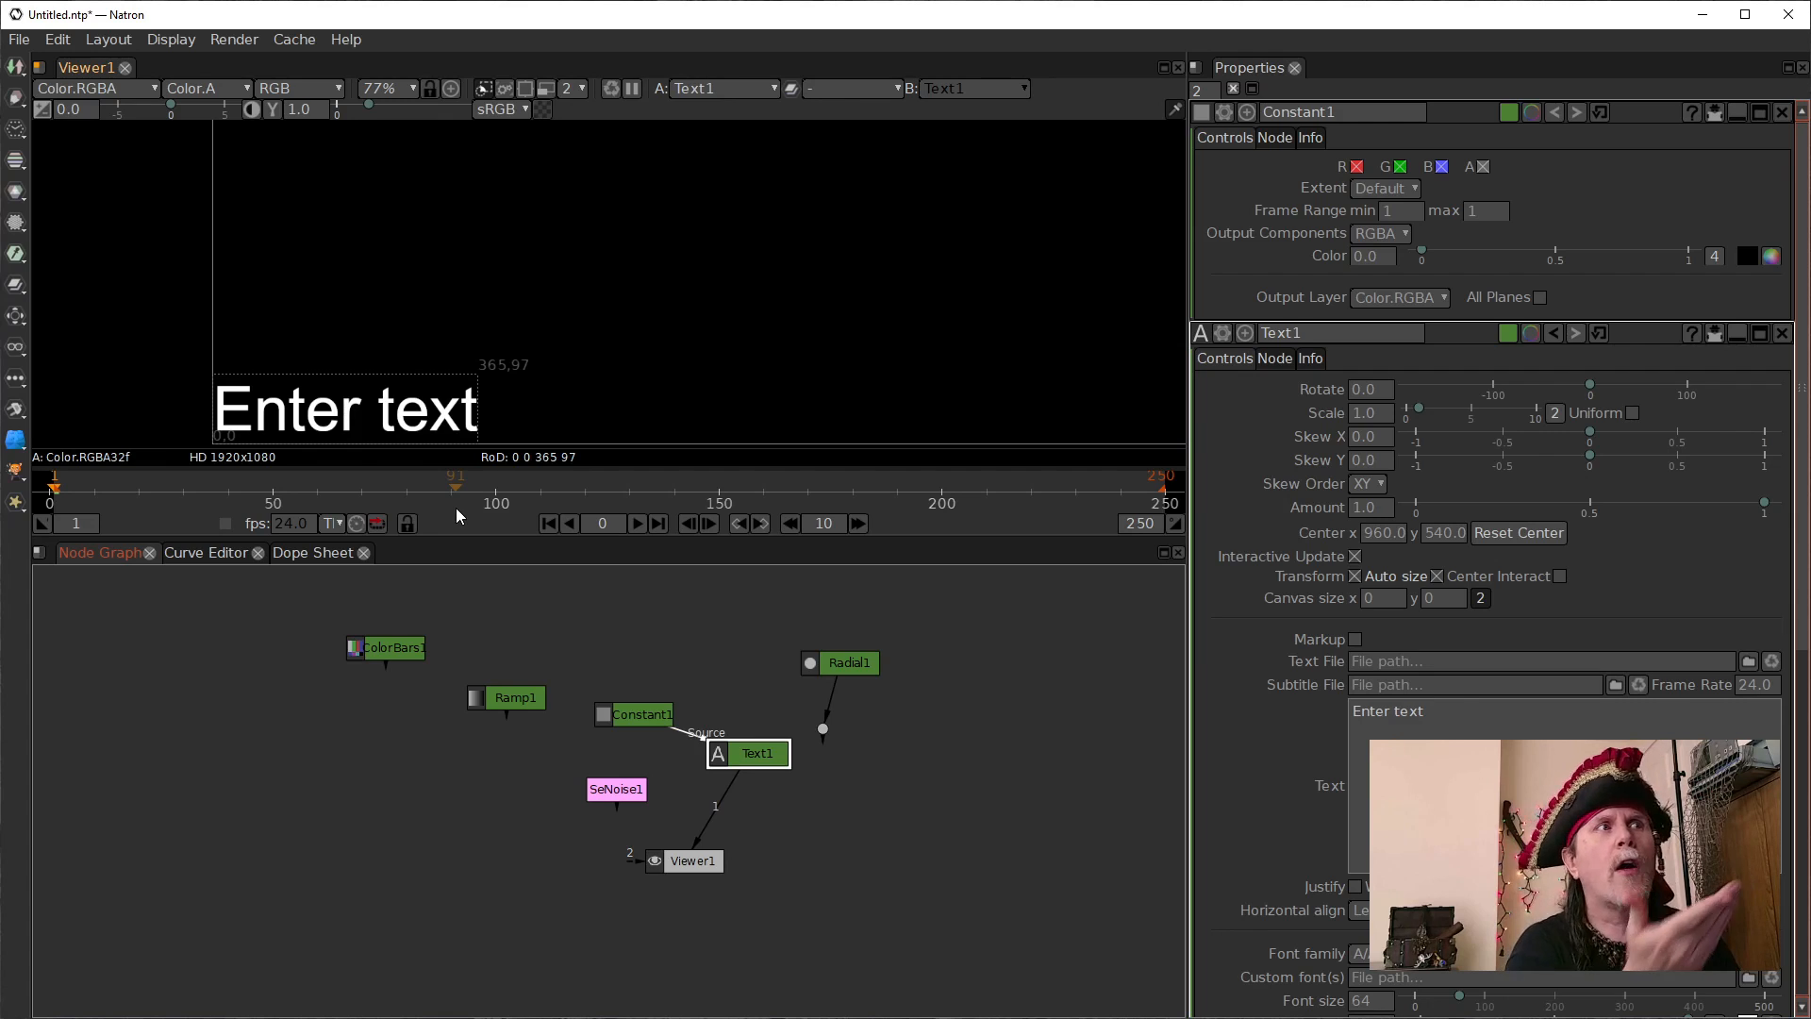
left_click_drag(654, 729, 714, 676)
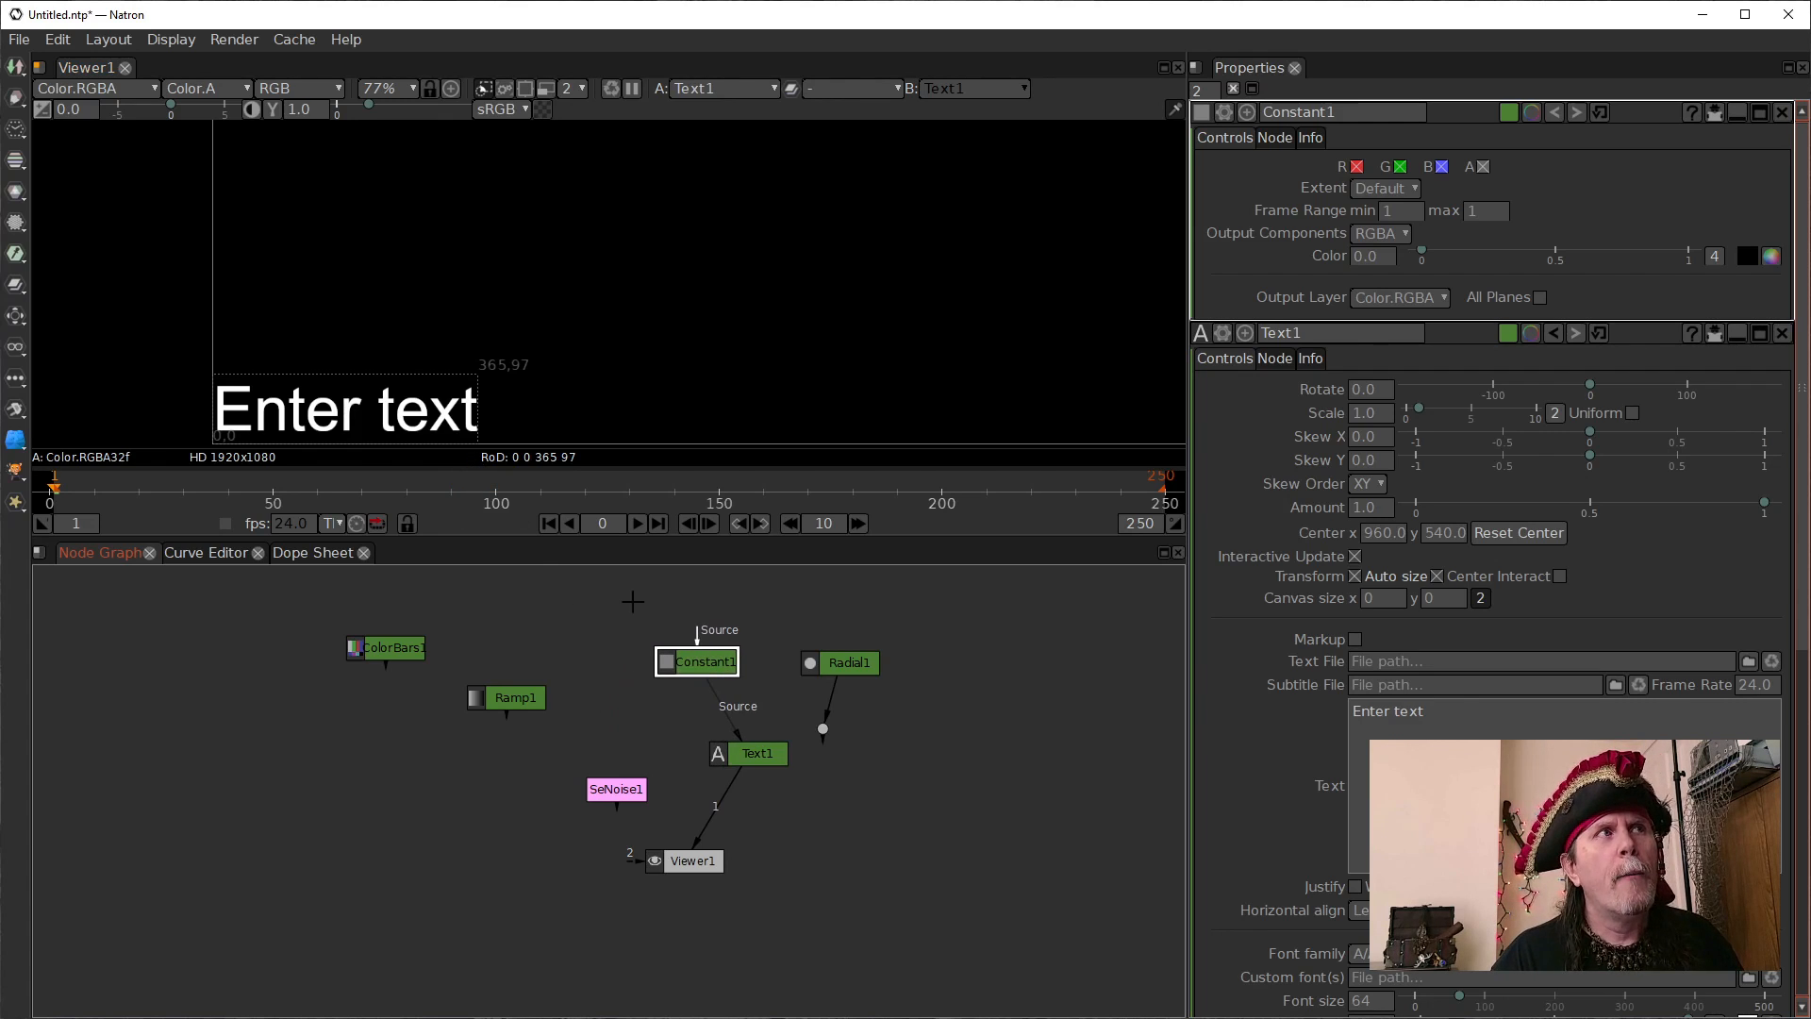
scroll(584, 301, "down", 10)
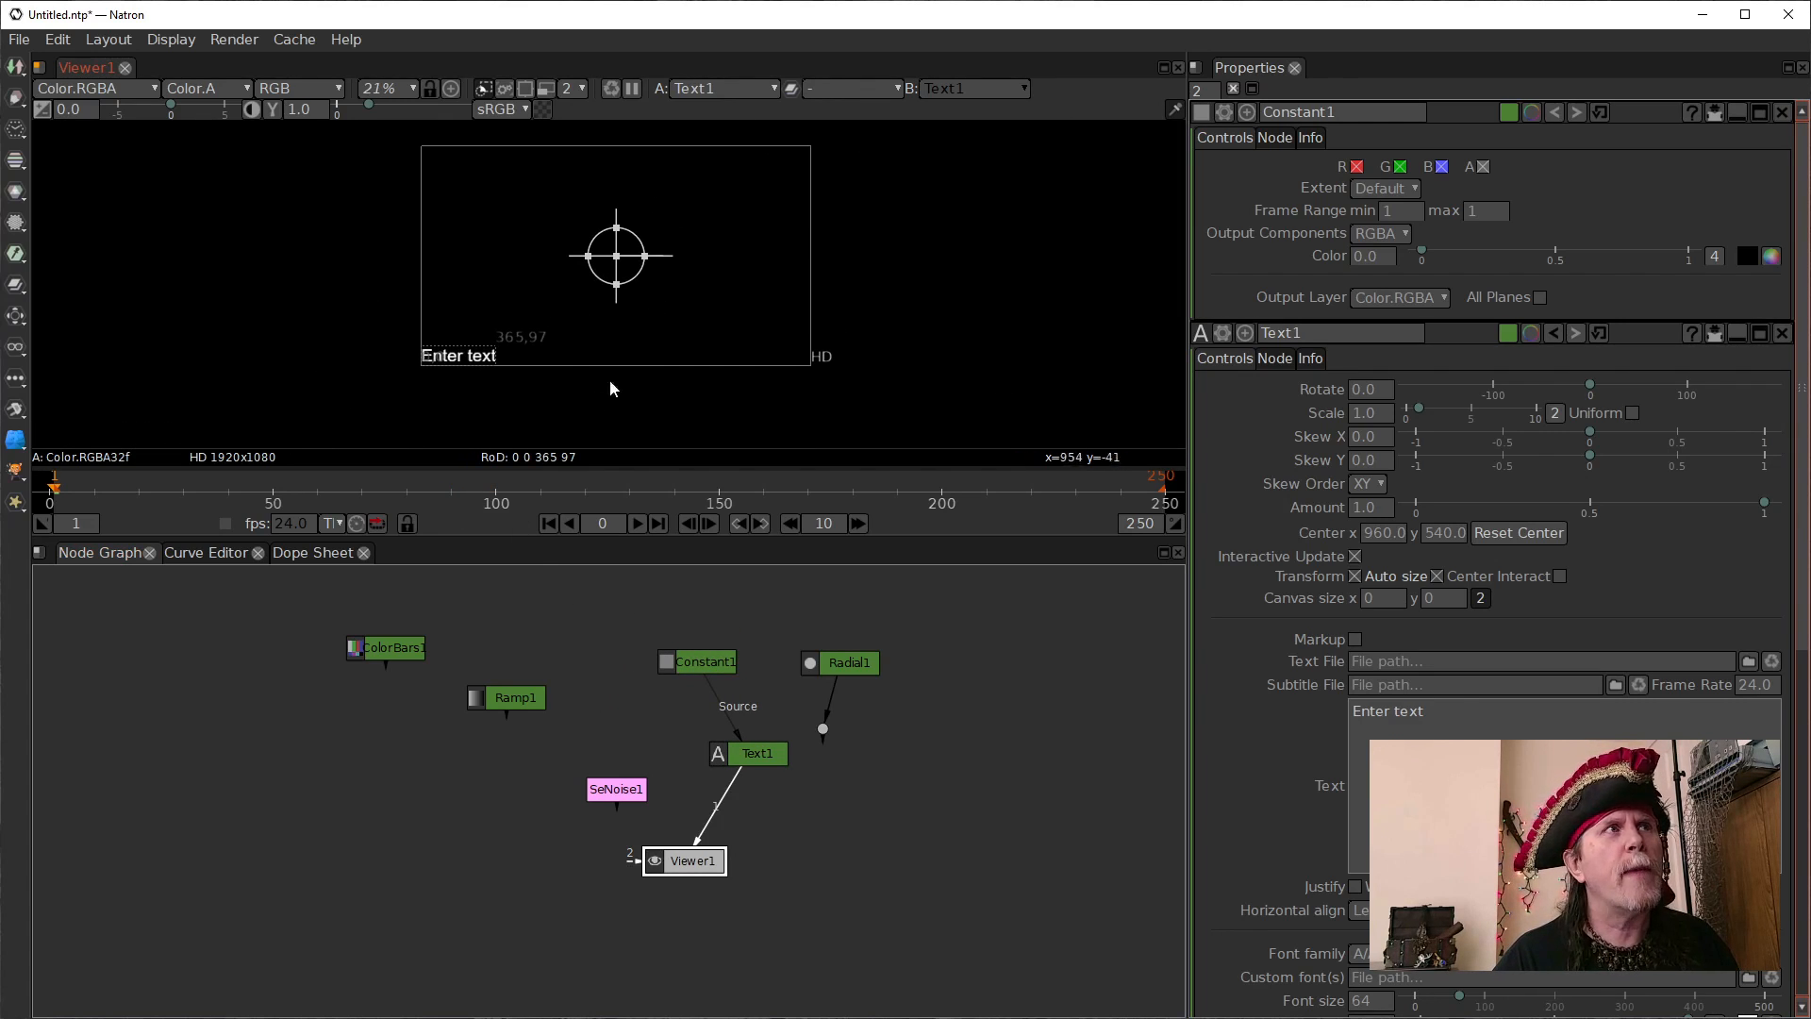
Toggle Text1's Auto size off and back on, and review the properties of Text1 and Constant1
left_click(762, 760)
double_click(1397, 311)
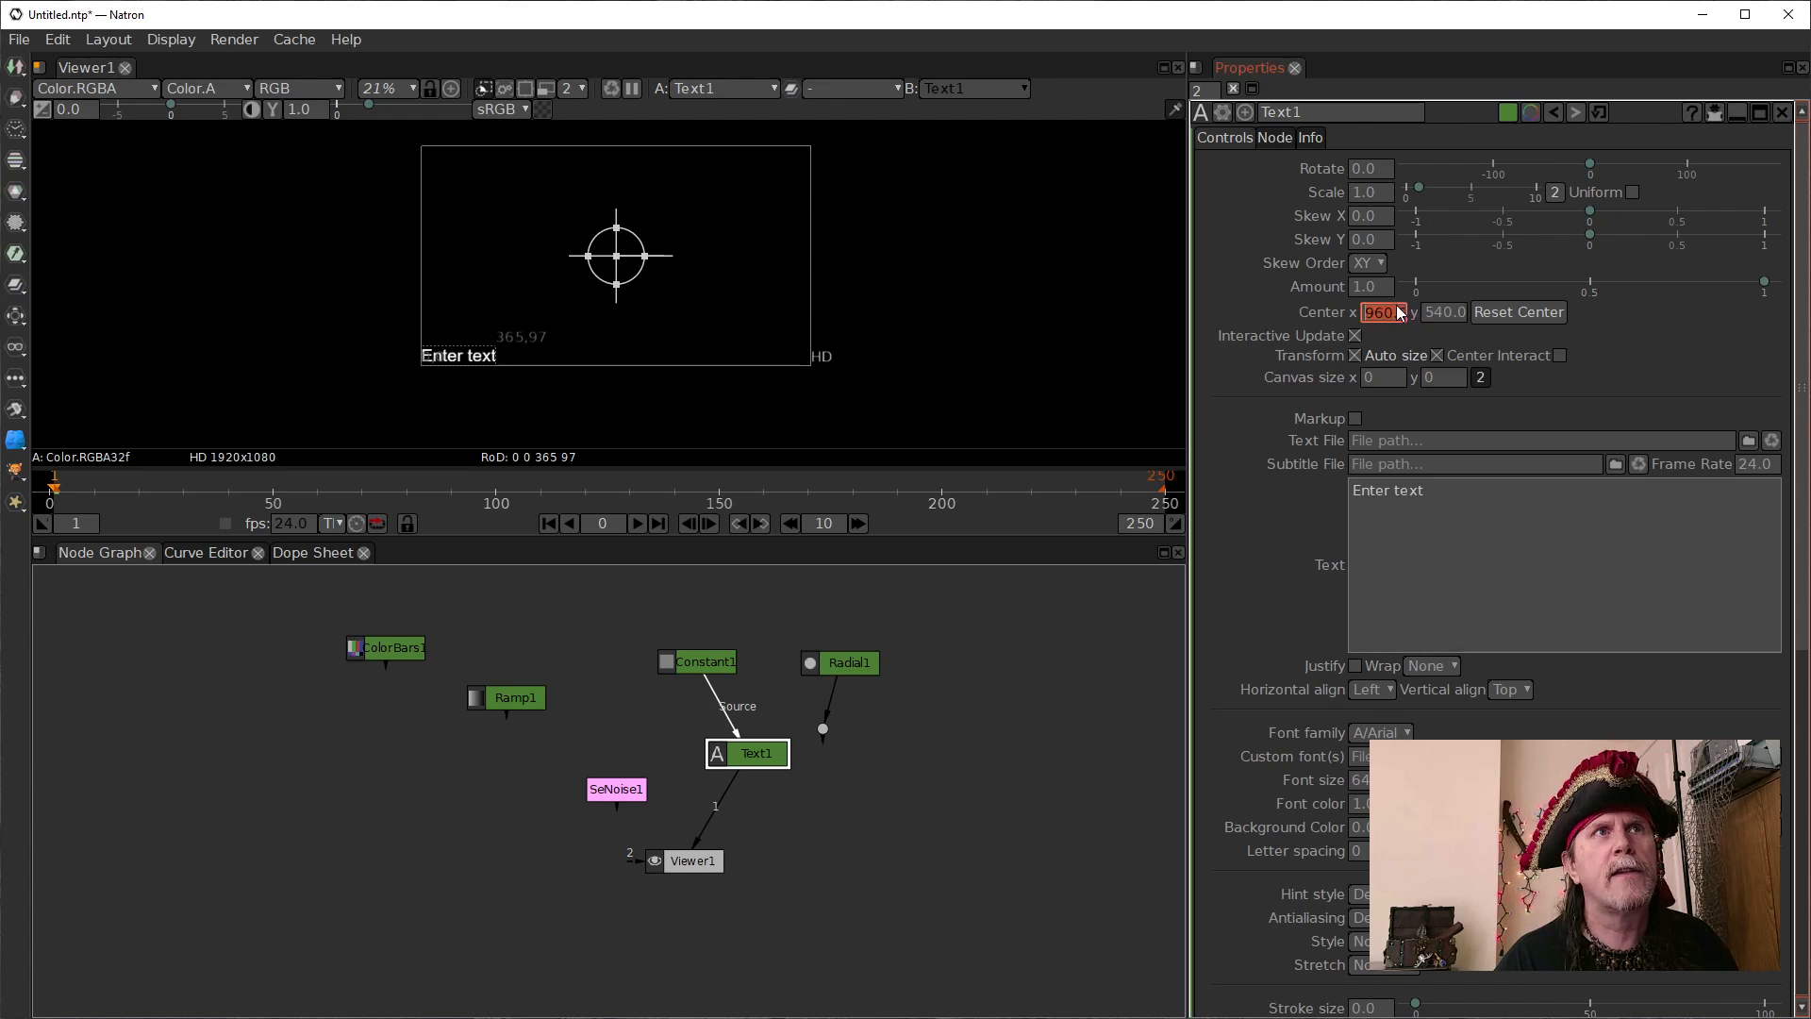
left_click(1437, 358)
left_click(1438, 359)
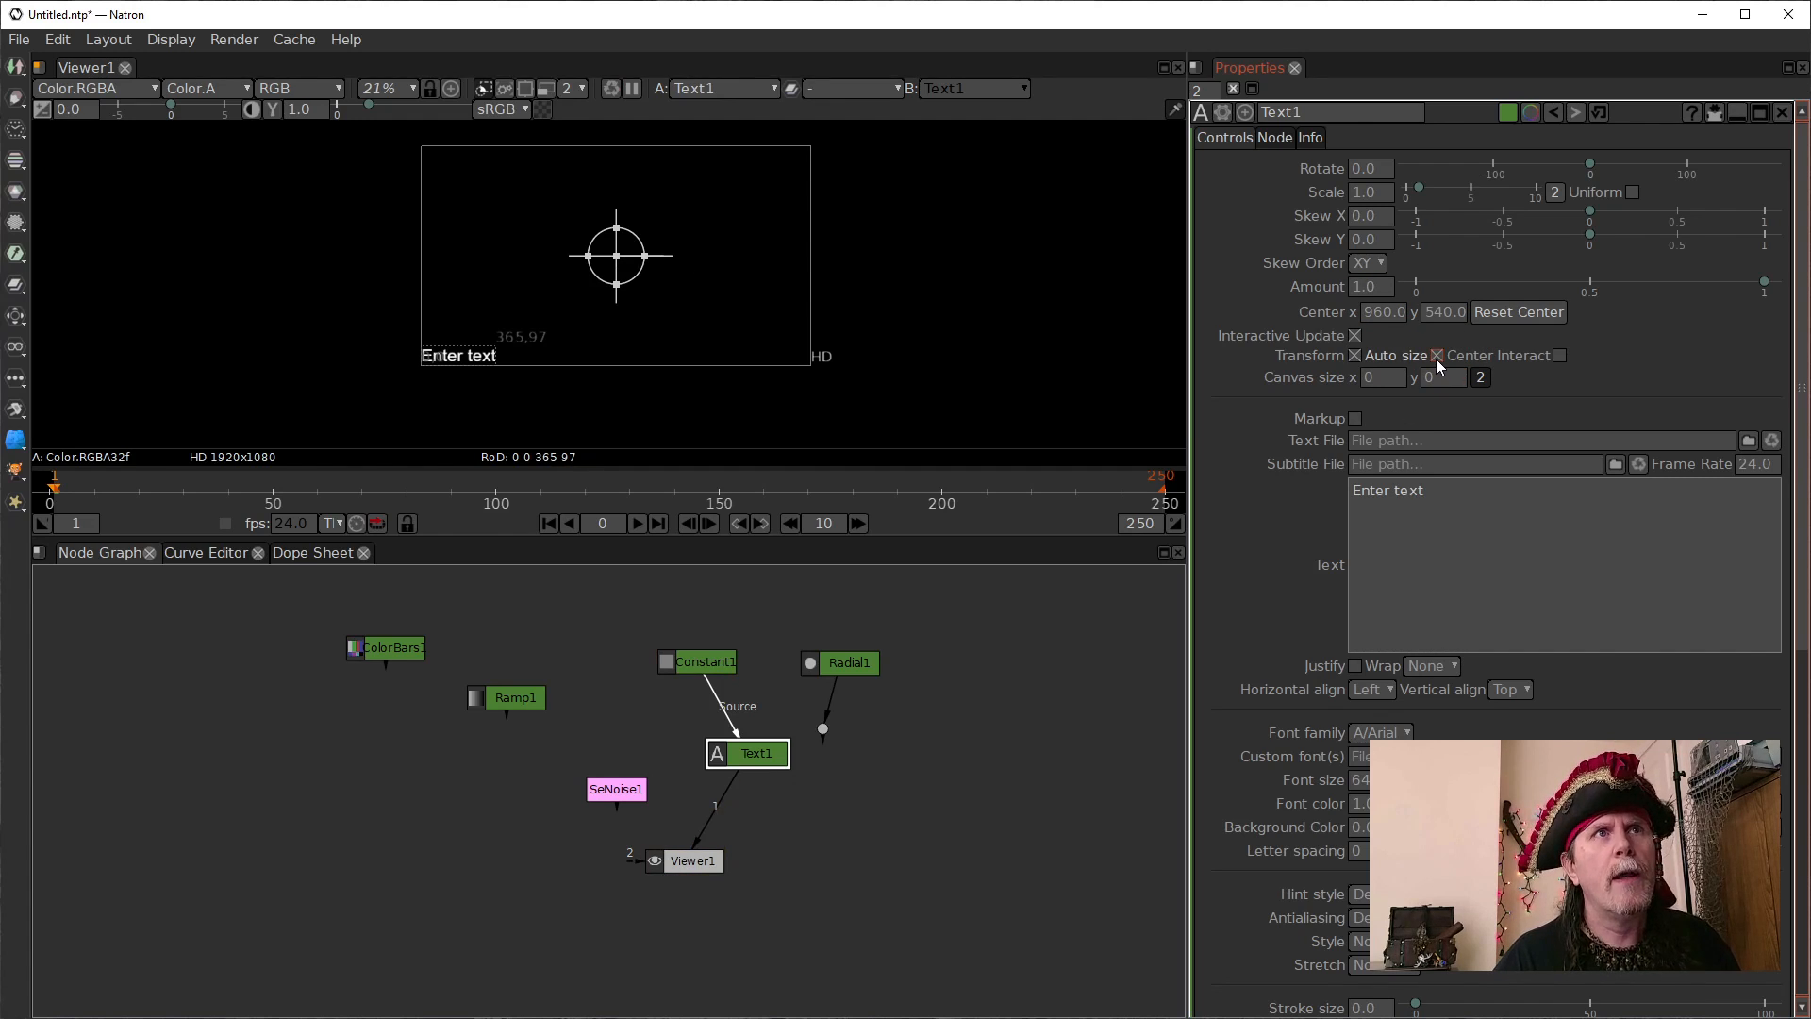
double_click(704, 667)
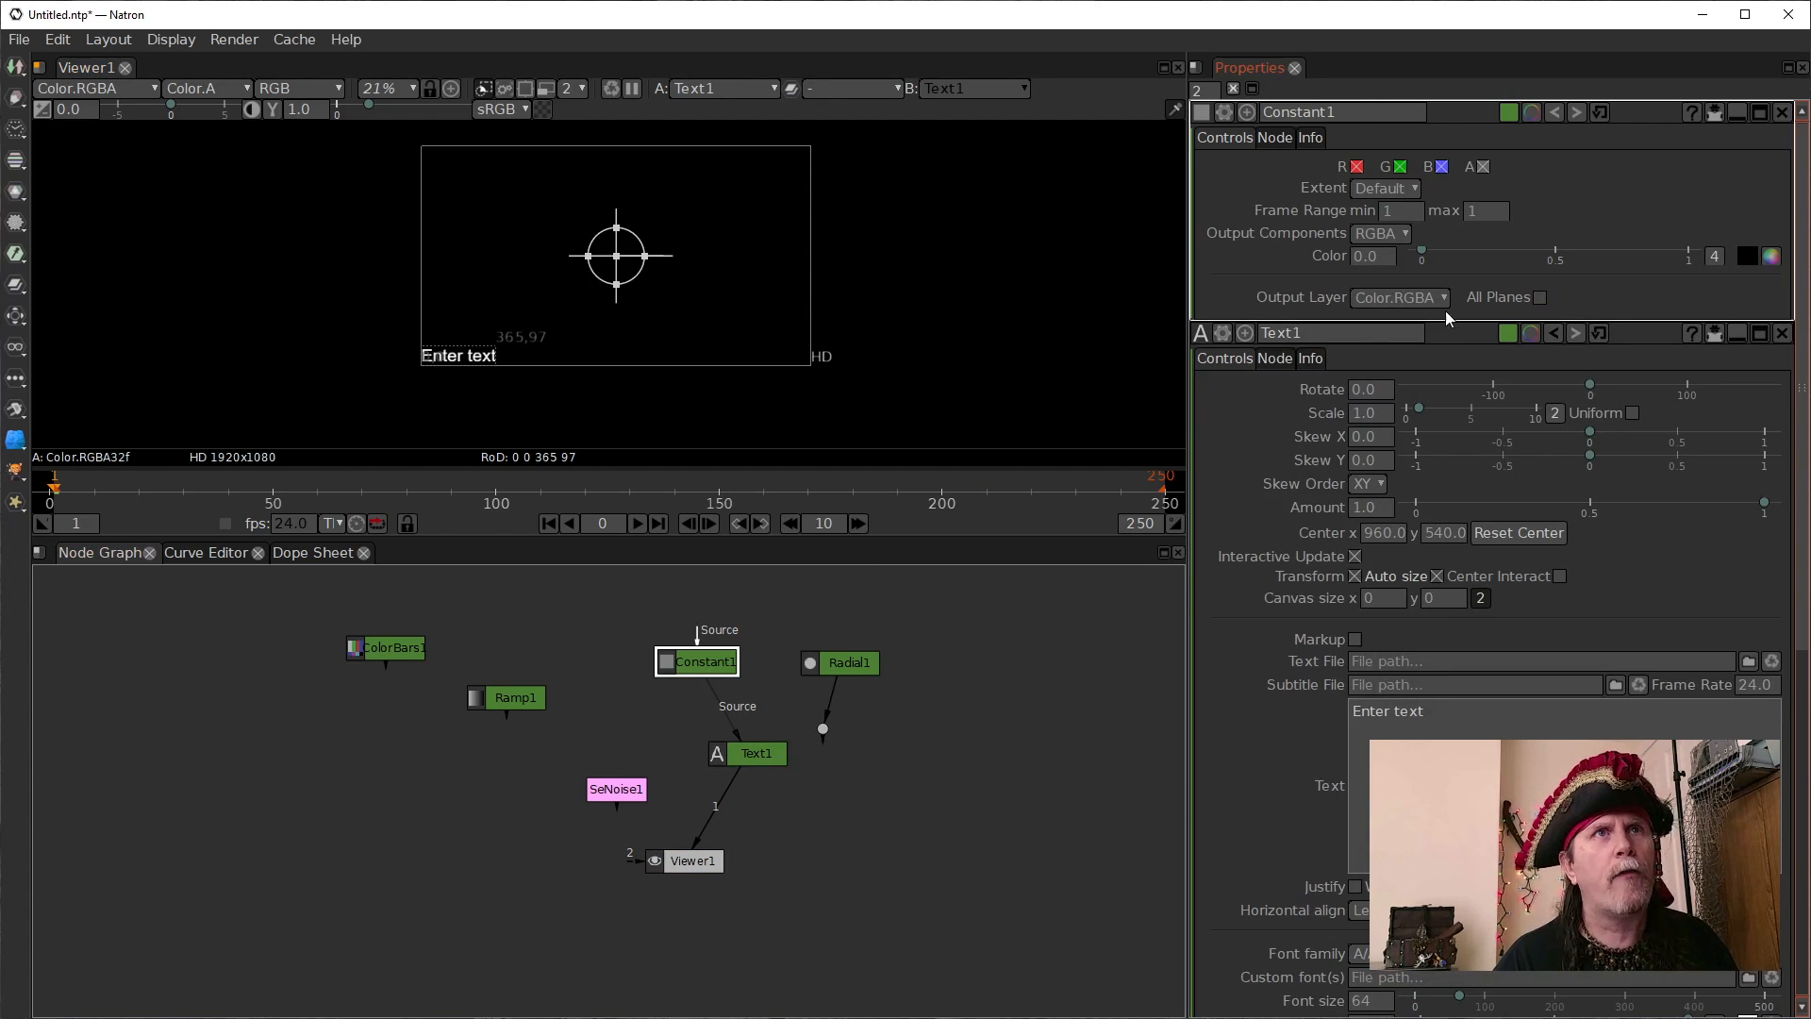
left_click(764, 753)
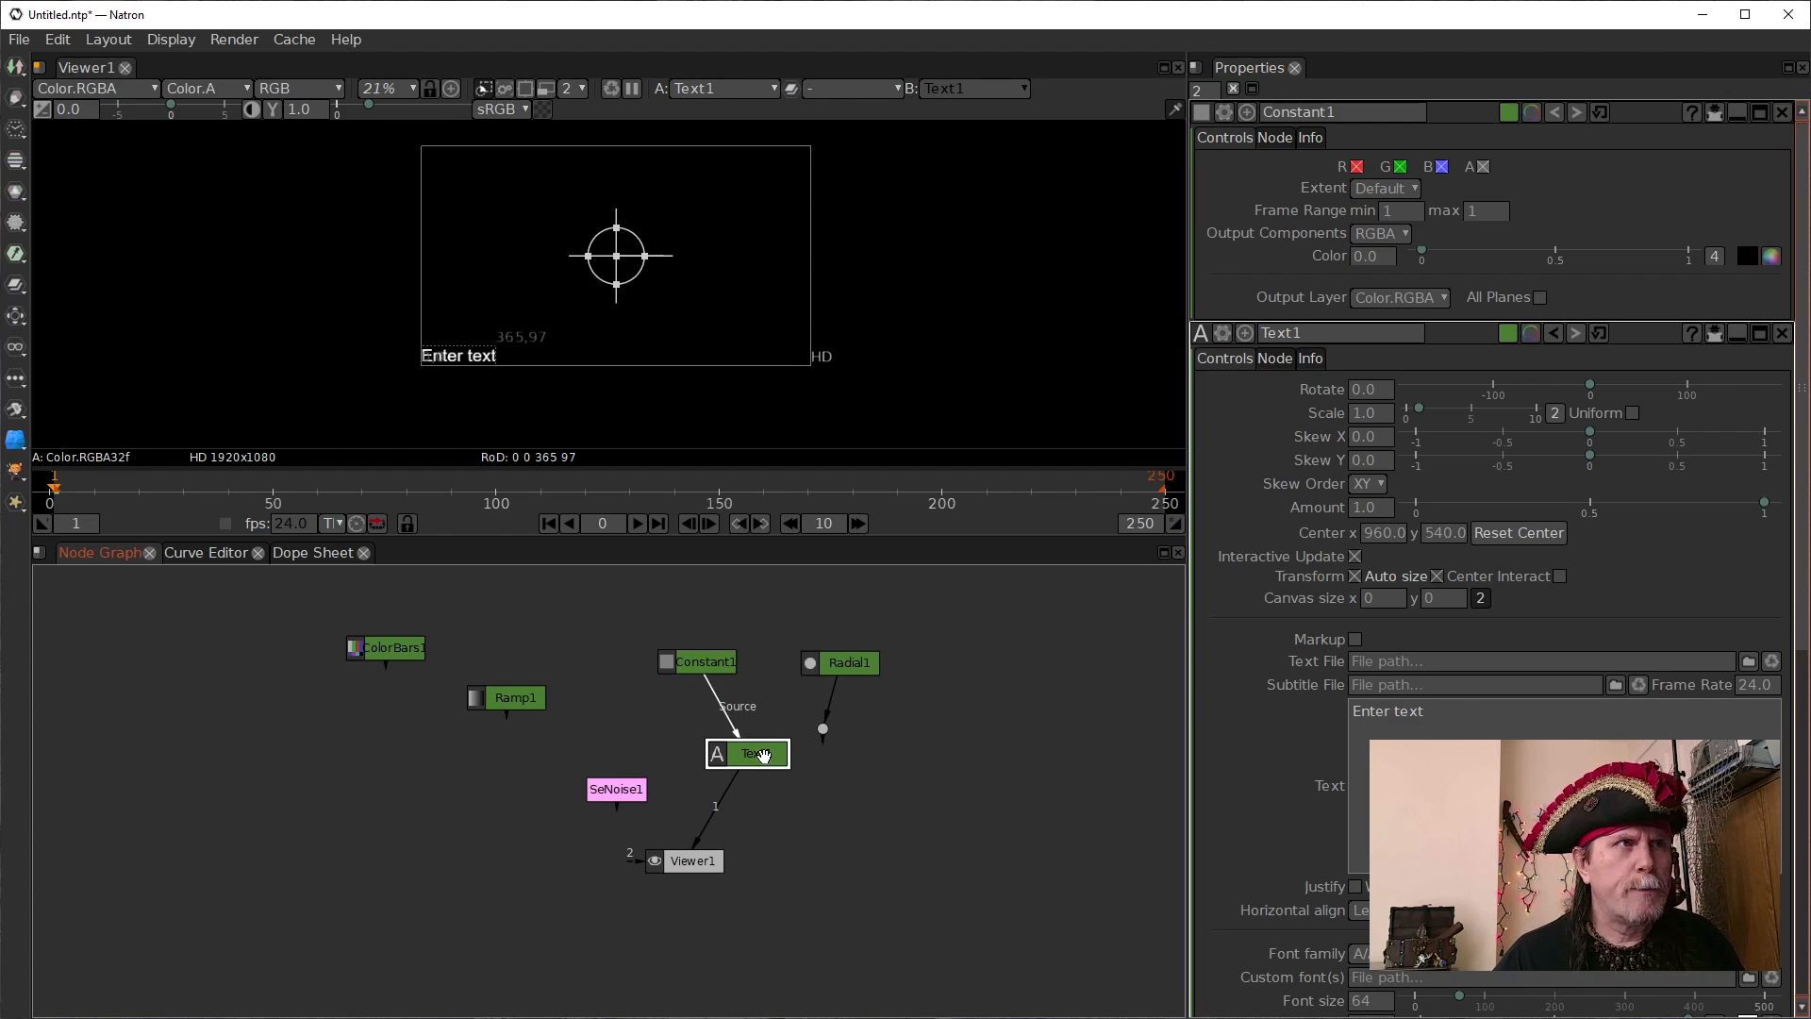
Reconnect Constant1's Source input to Text1, with Constant1 below it, and show Constant1's output in the viewer
left_click_drag(694, 667, 633, 663)
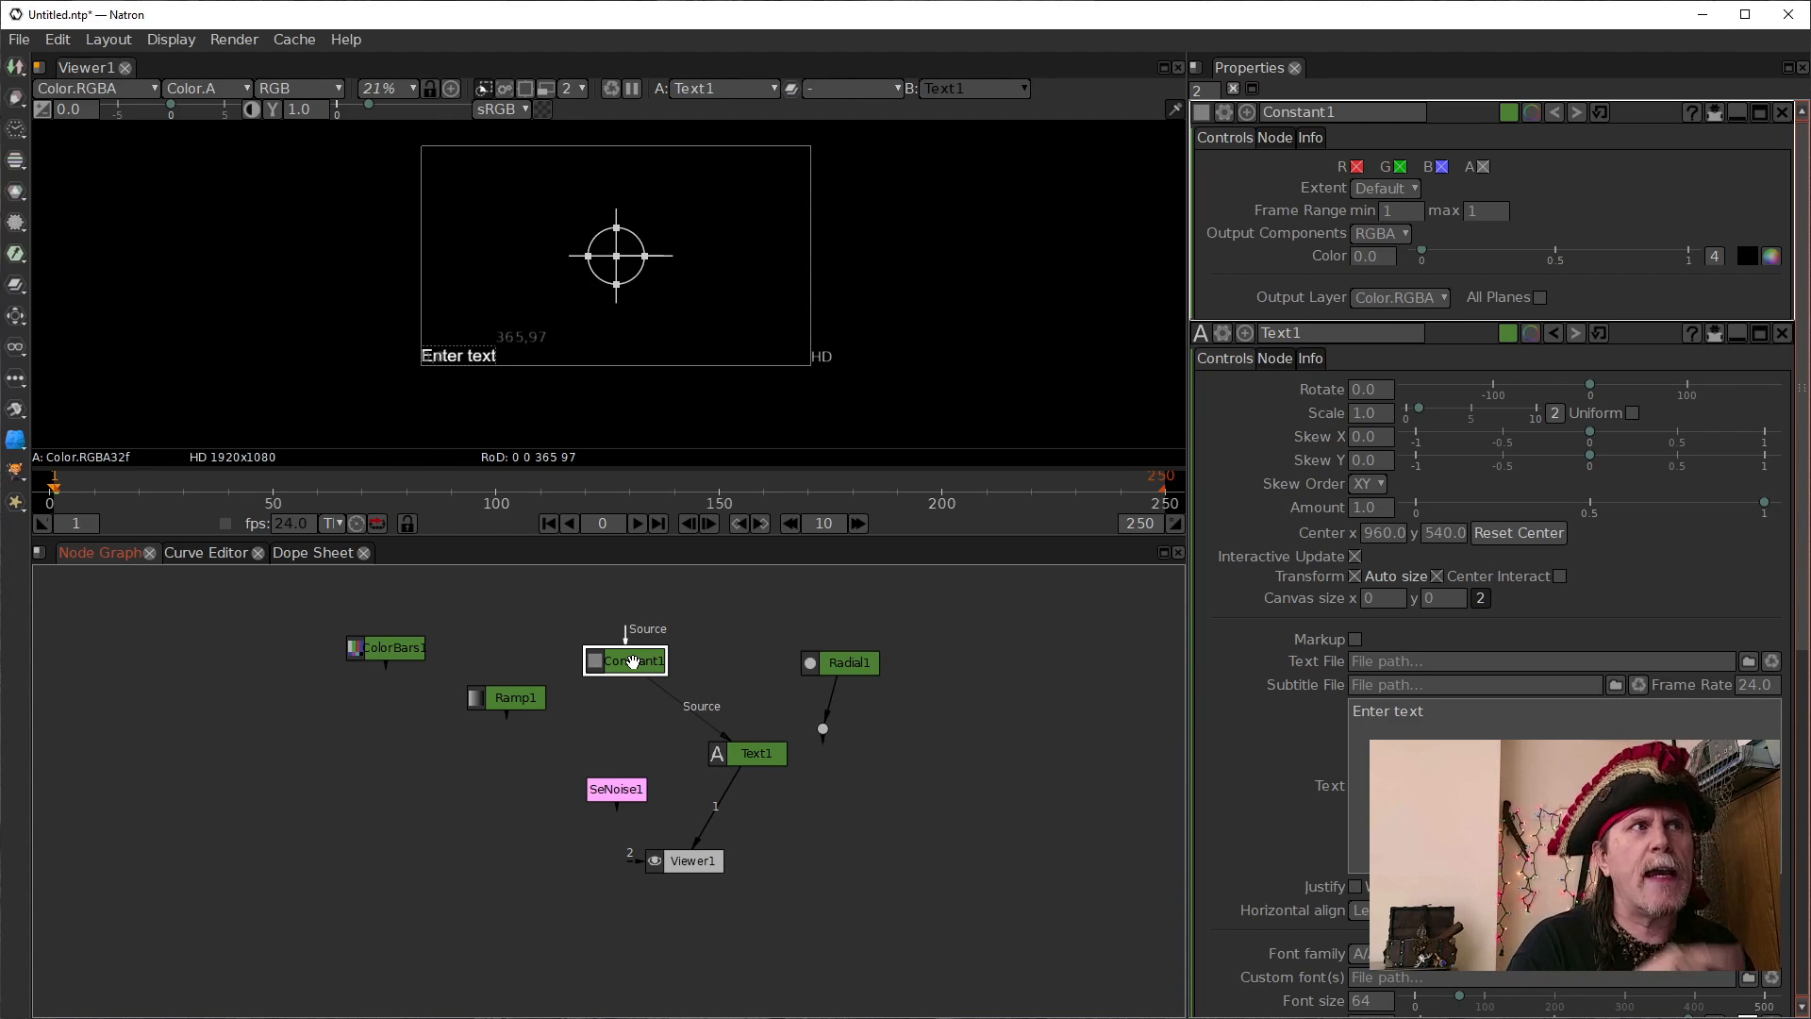
left_click_drag(716, 729, 750, 677)
left_click(734, 749)
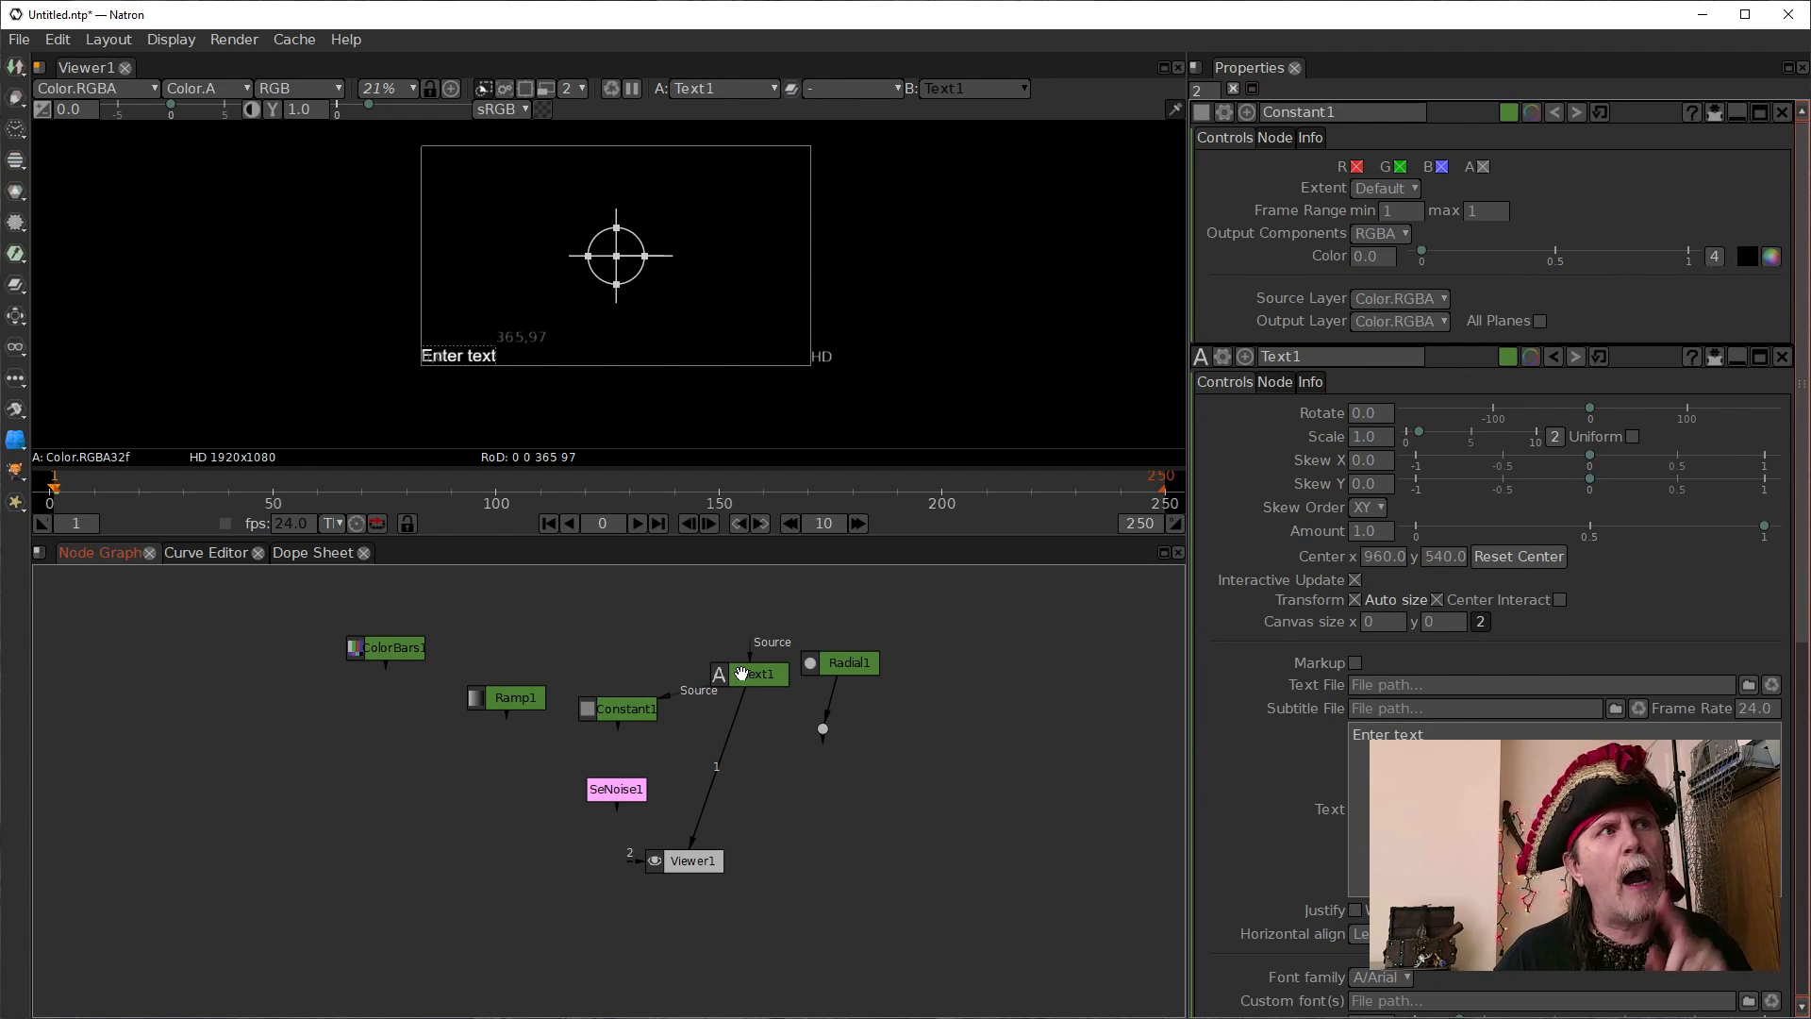
left_click(646, 712)
left_click_drag(714, 762, 649, 711)
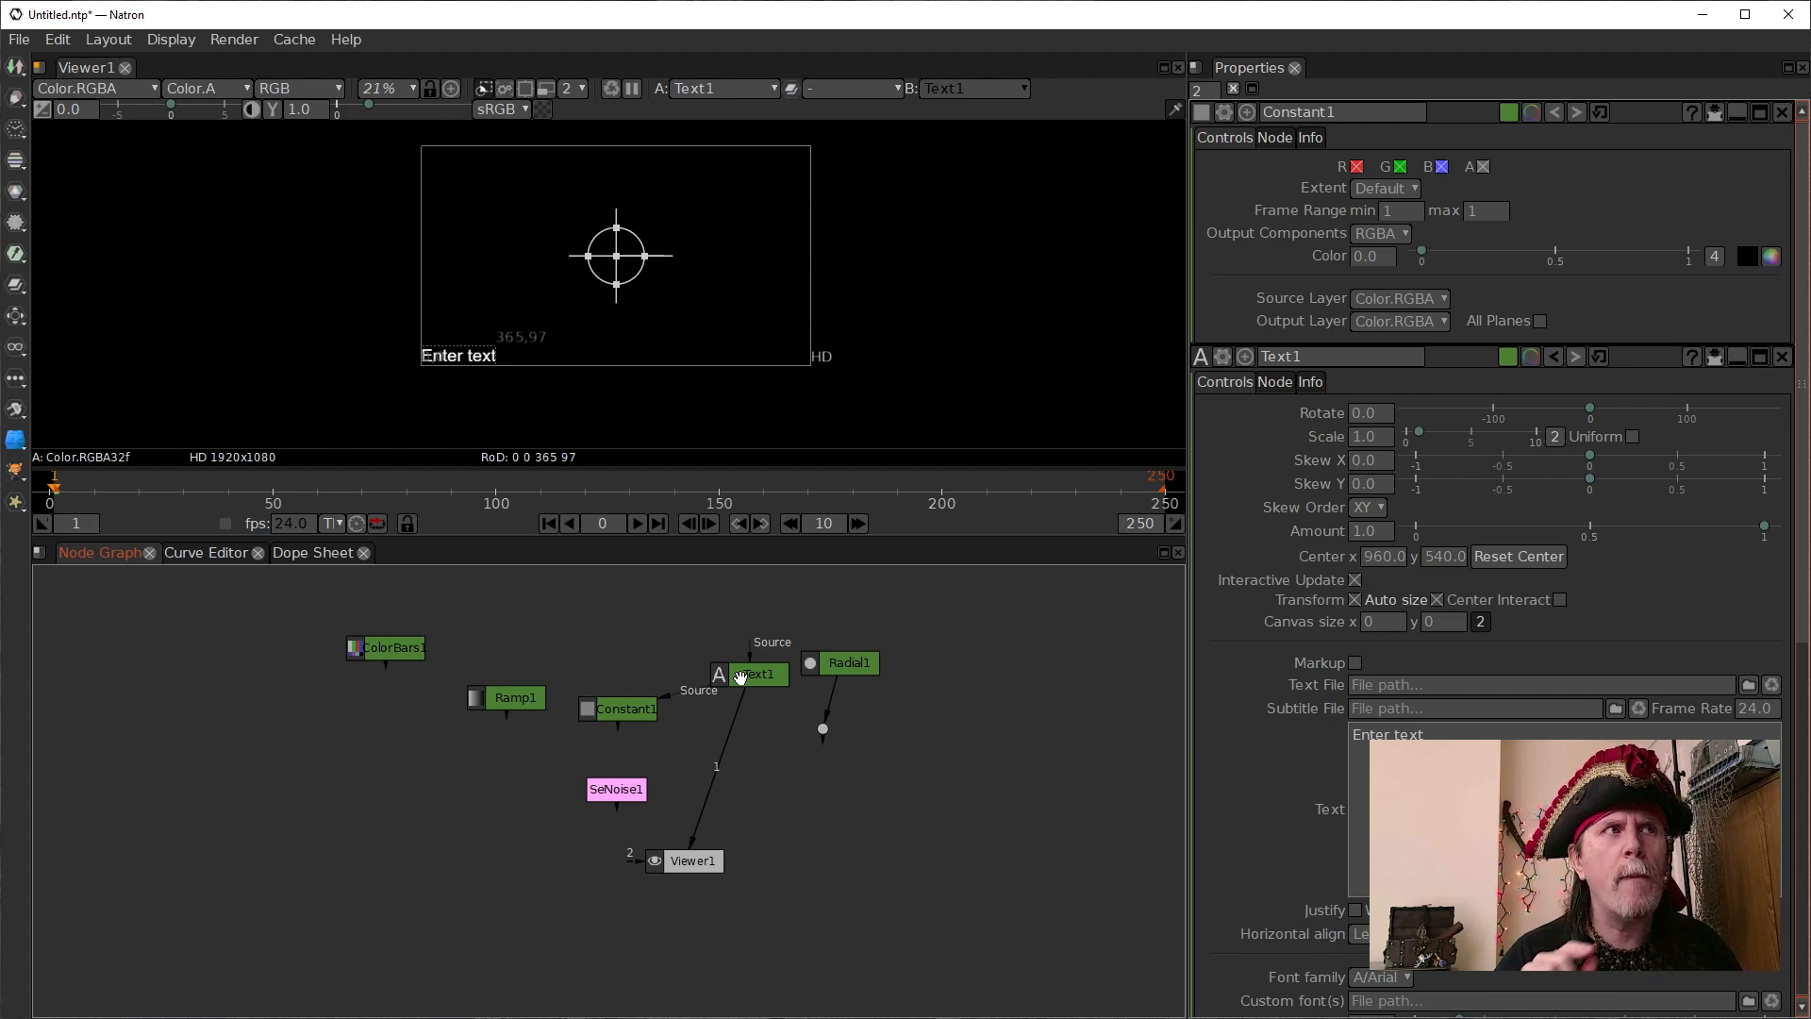
left_click_drag(724, 773, 638, 719)
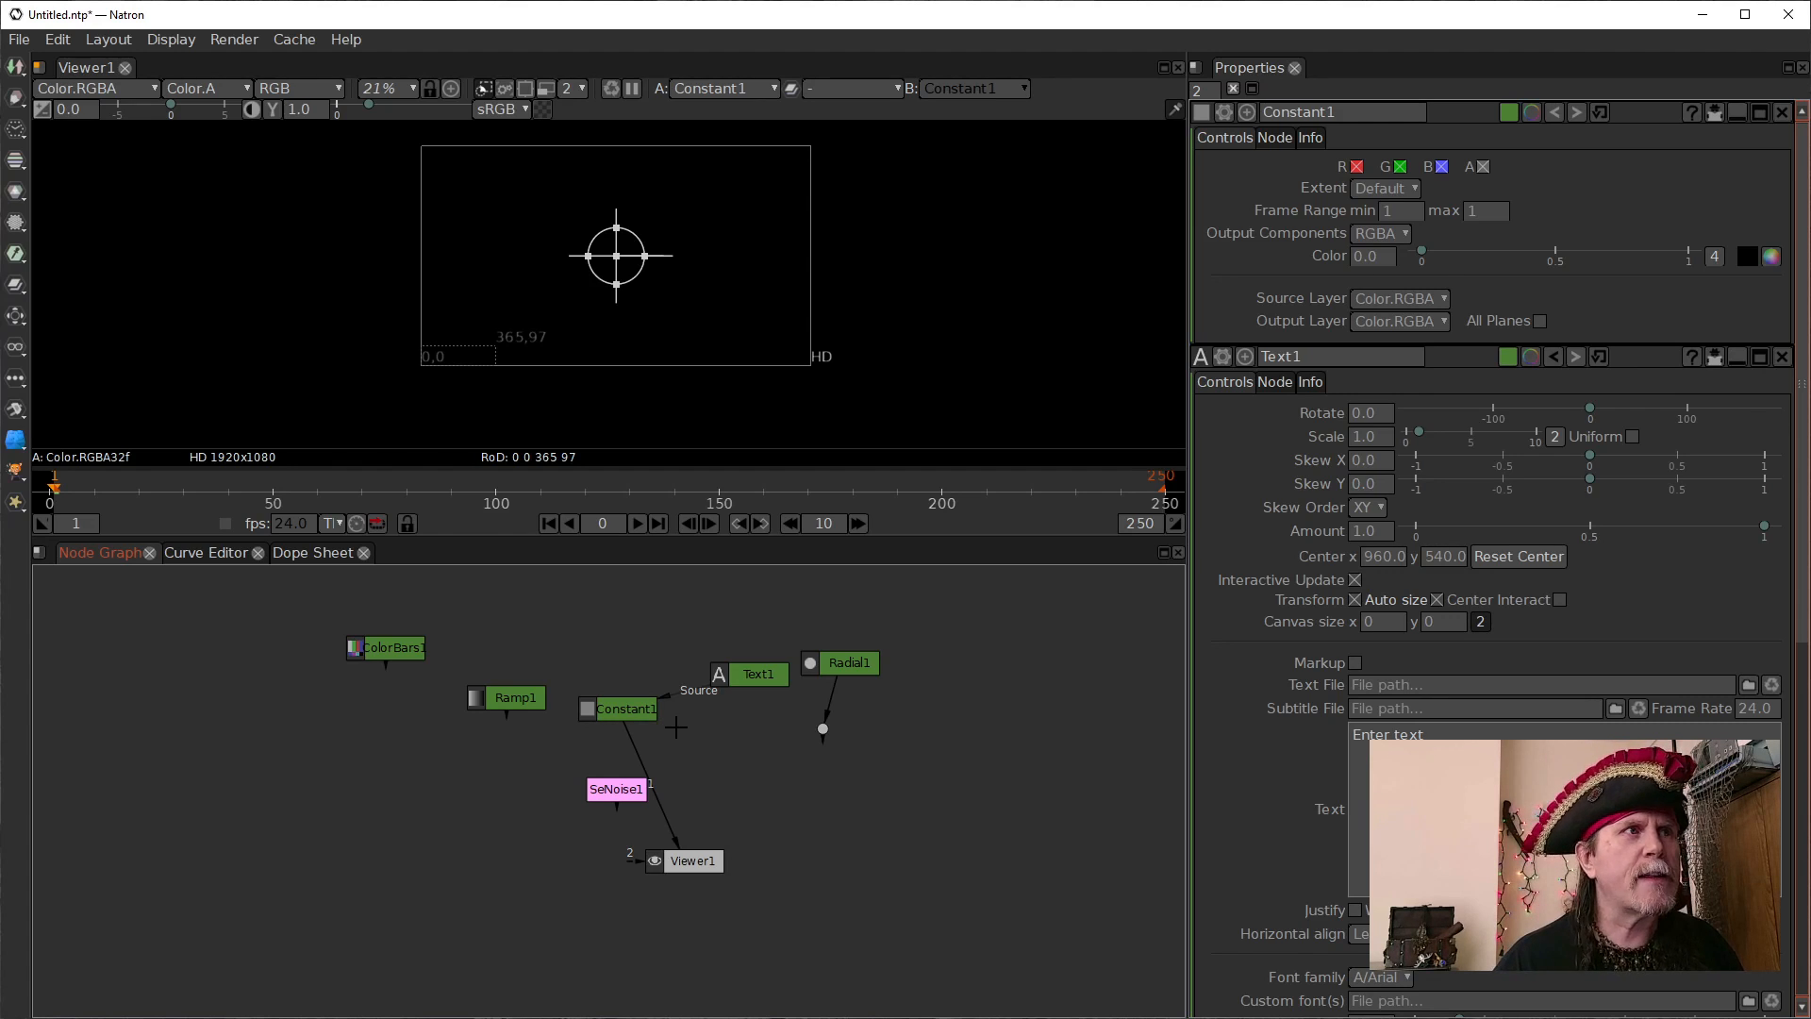
Connect SeNoise1's Source input to Constant1 and feed SeNoise1 into Viewer1
left_click(614, 787)
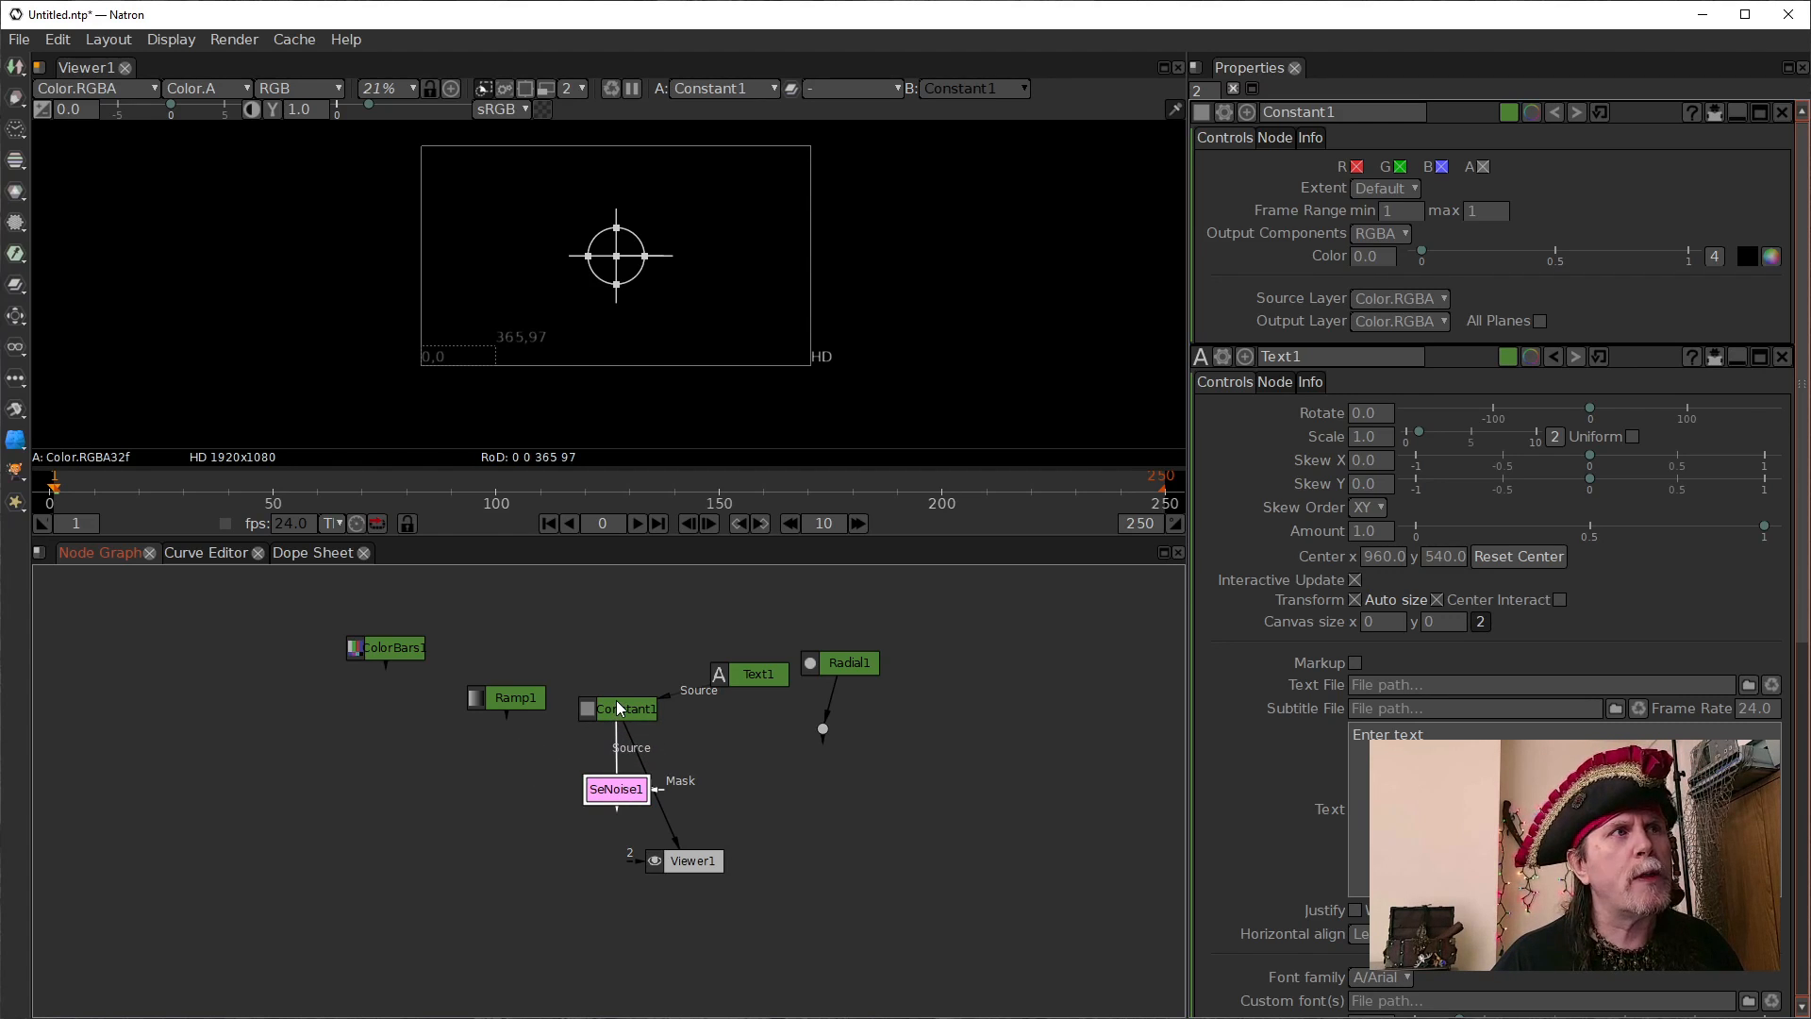
left_click_drag(667, 817, 633, 795)
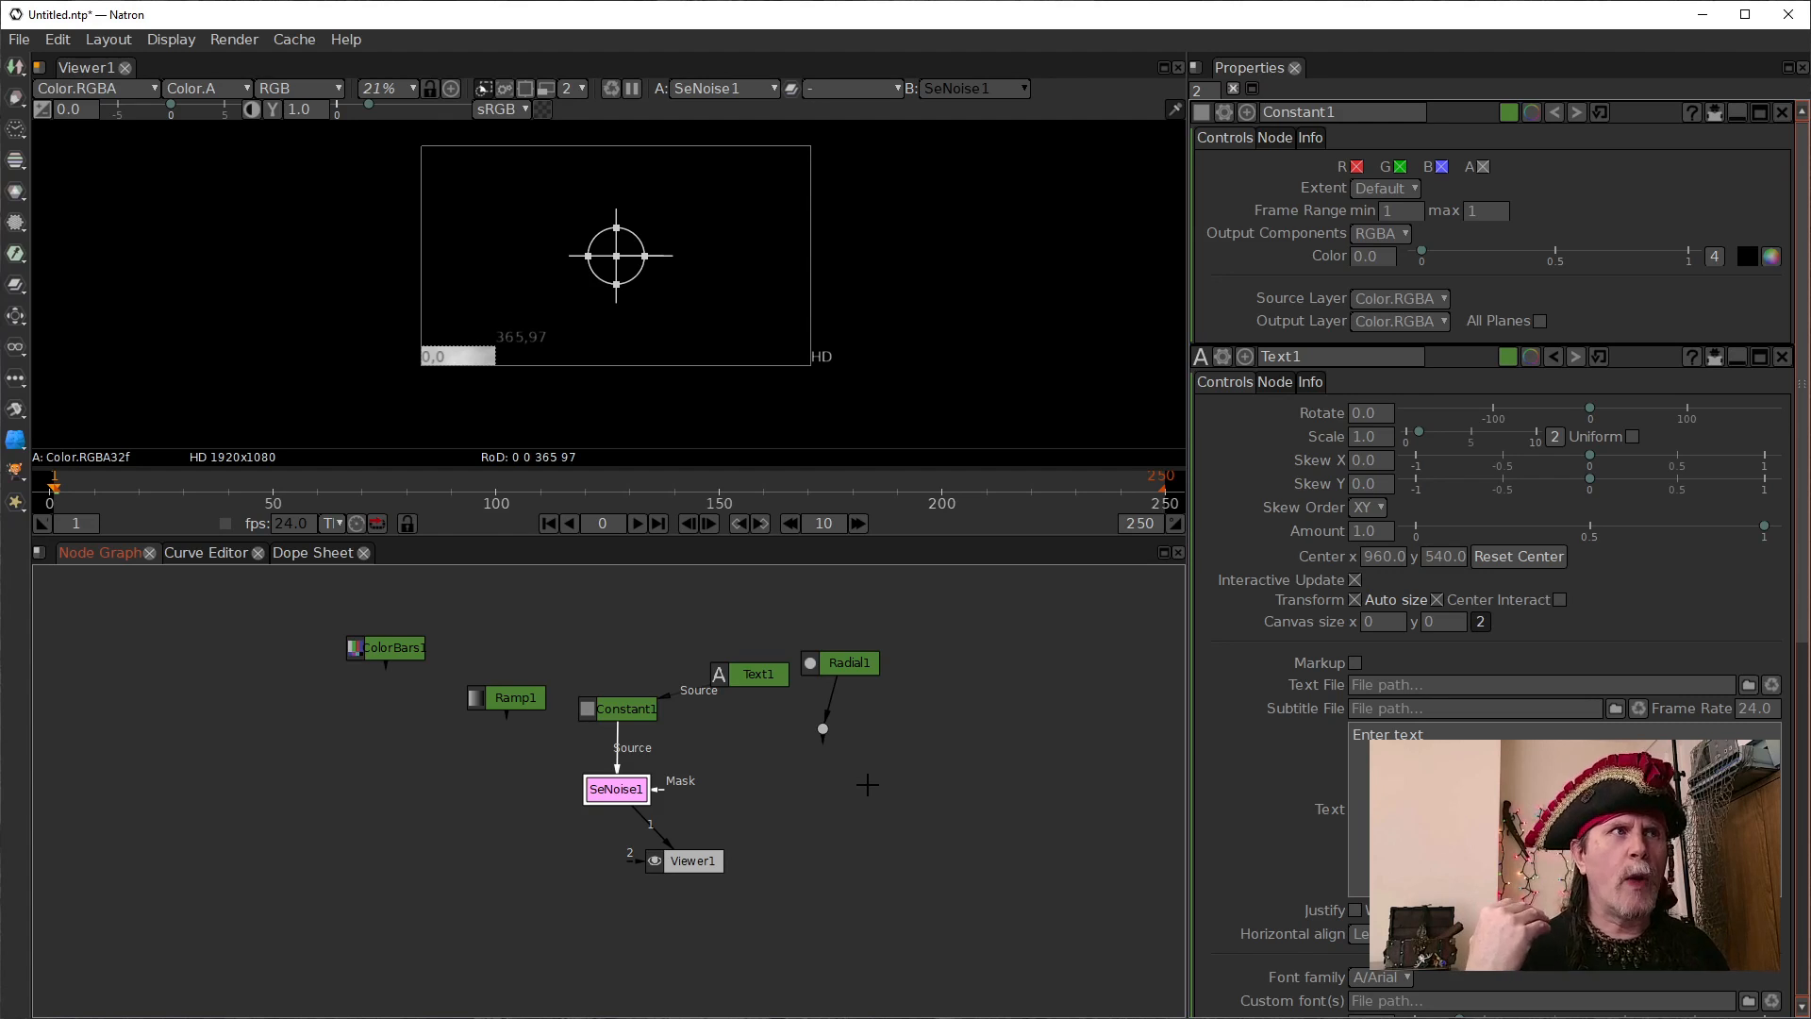
Detach Text1 from Constant1 and connect SeNoise1's Source input to the dot below Radial1, viewing the noise region
left_click_drag(750, 674, 671, 659)
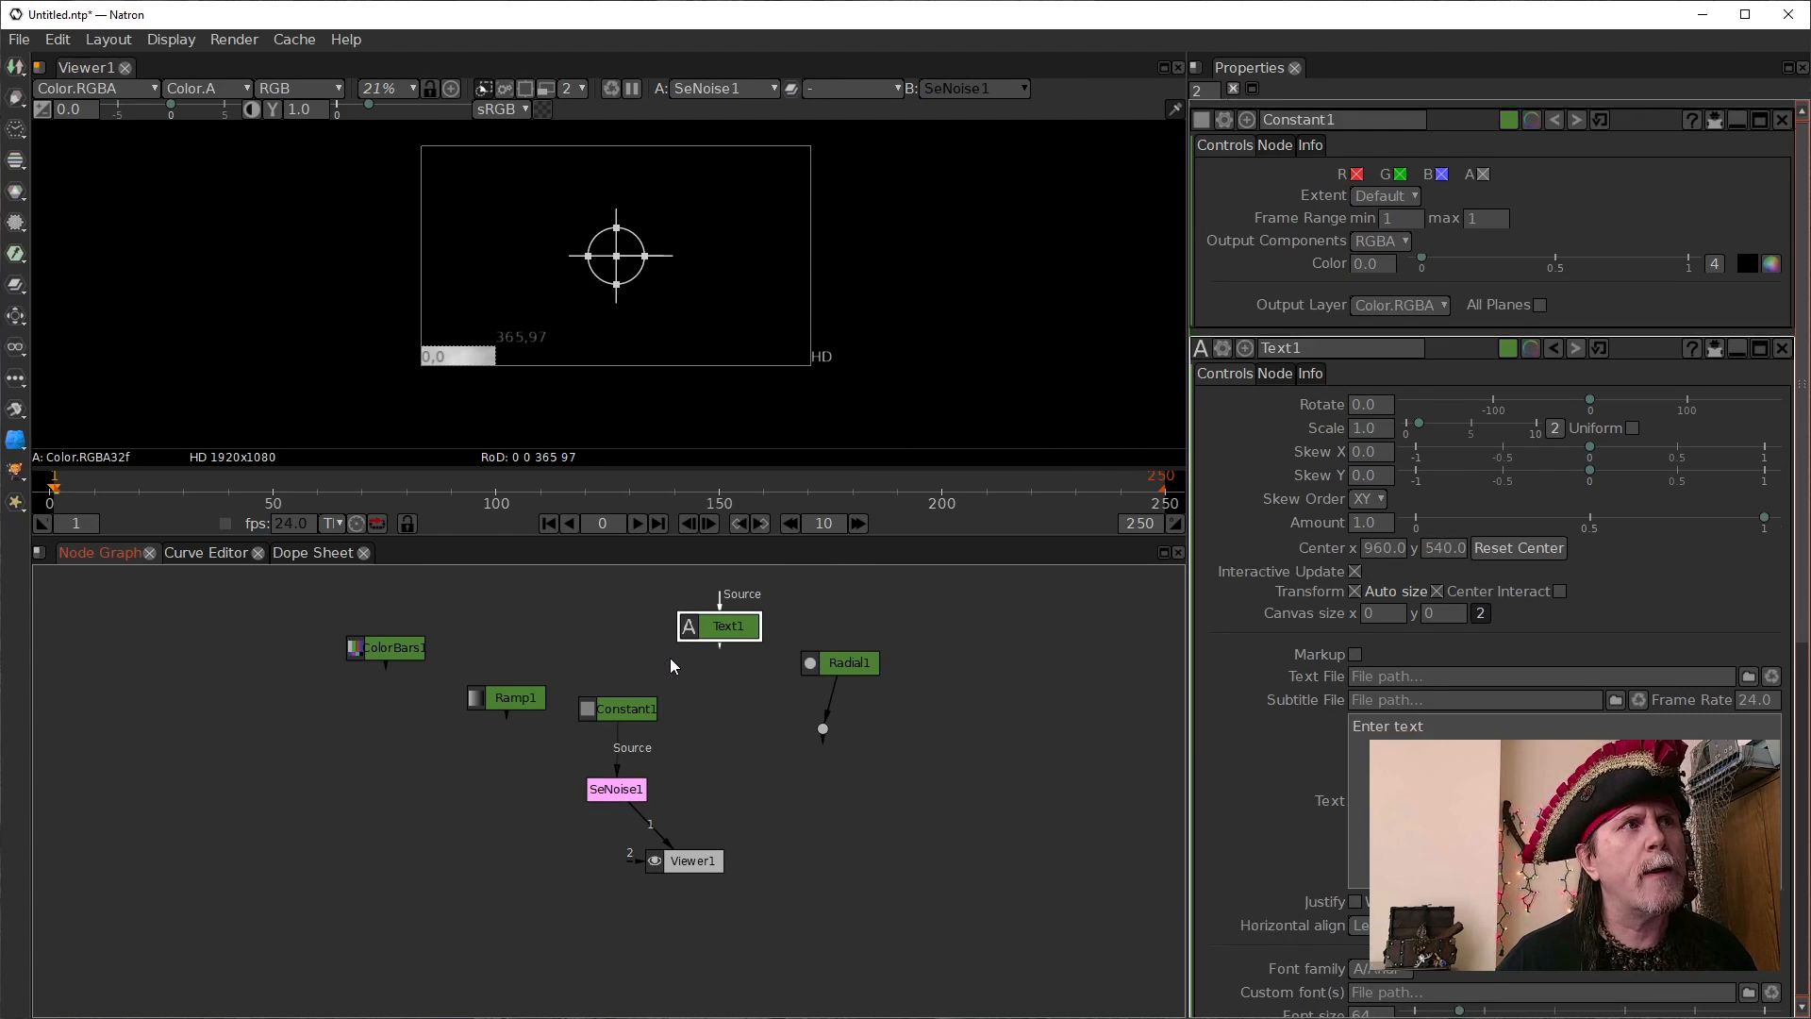
left_click_drag(621, 760, 822, 727)
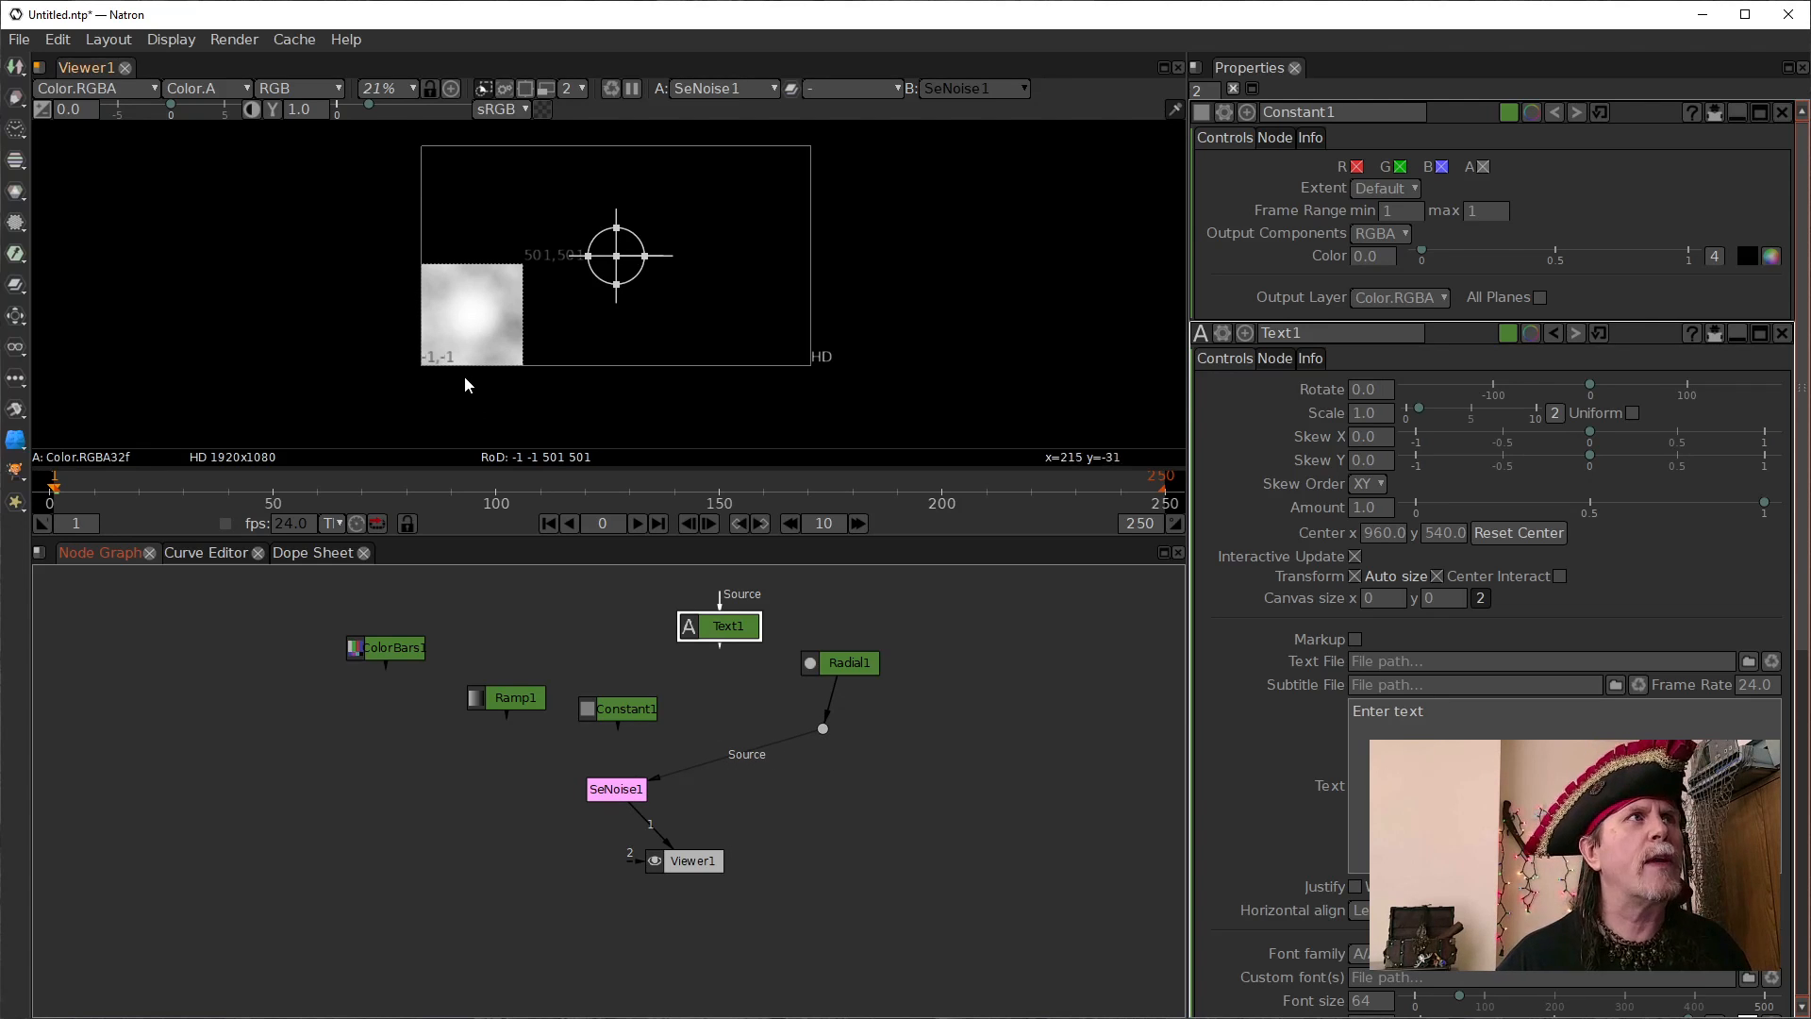
scroll(477, 311, "up", 5)
left_click_drag(479, 310, 590, 377)
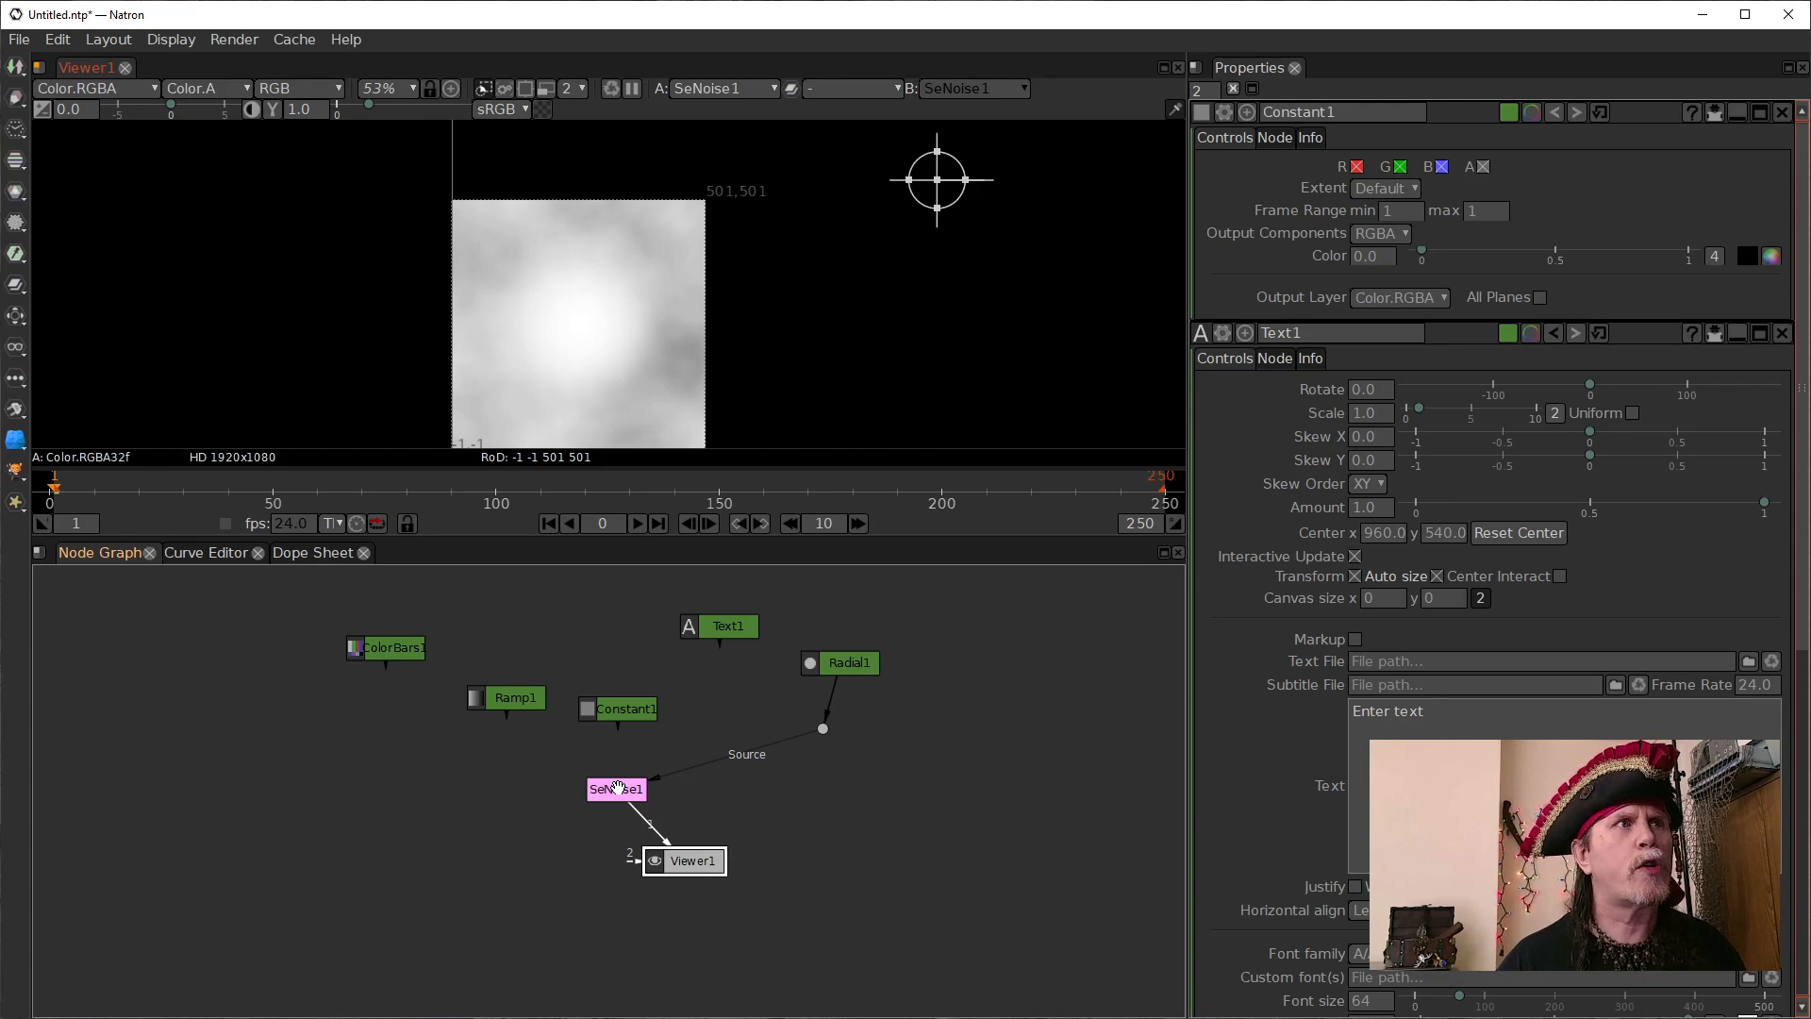
Replace SeNoise1's Source link to the dot below Radial1 with a Mask link, and display the alpha channel
left_click(744, 755)
left_click_drag(738, 755, 666, 788)
left_click(659, 797)
left_click_drag(789, 723, 825, 729)
key("a")
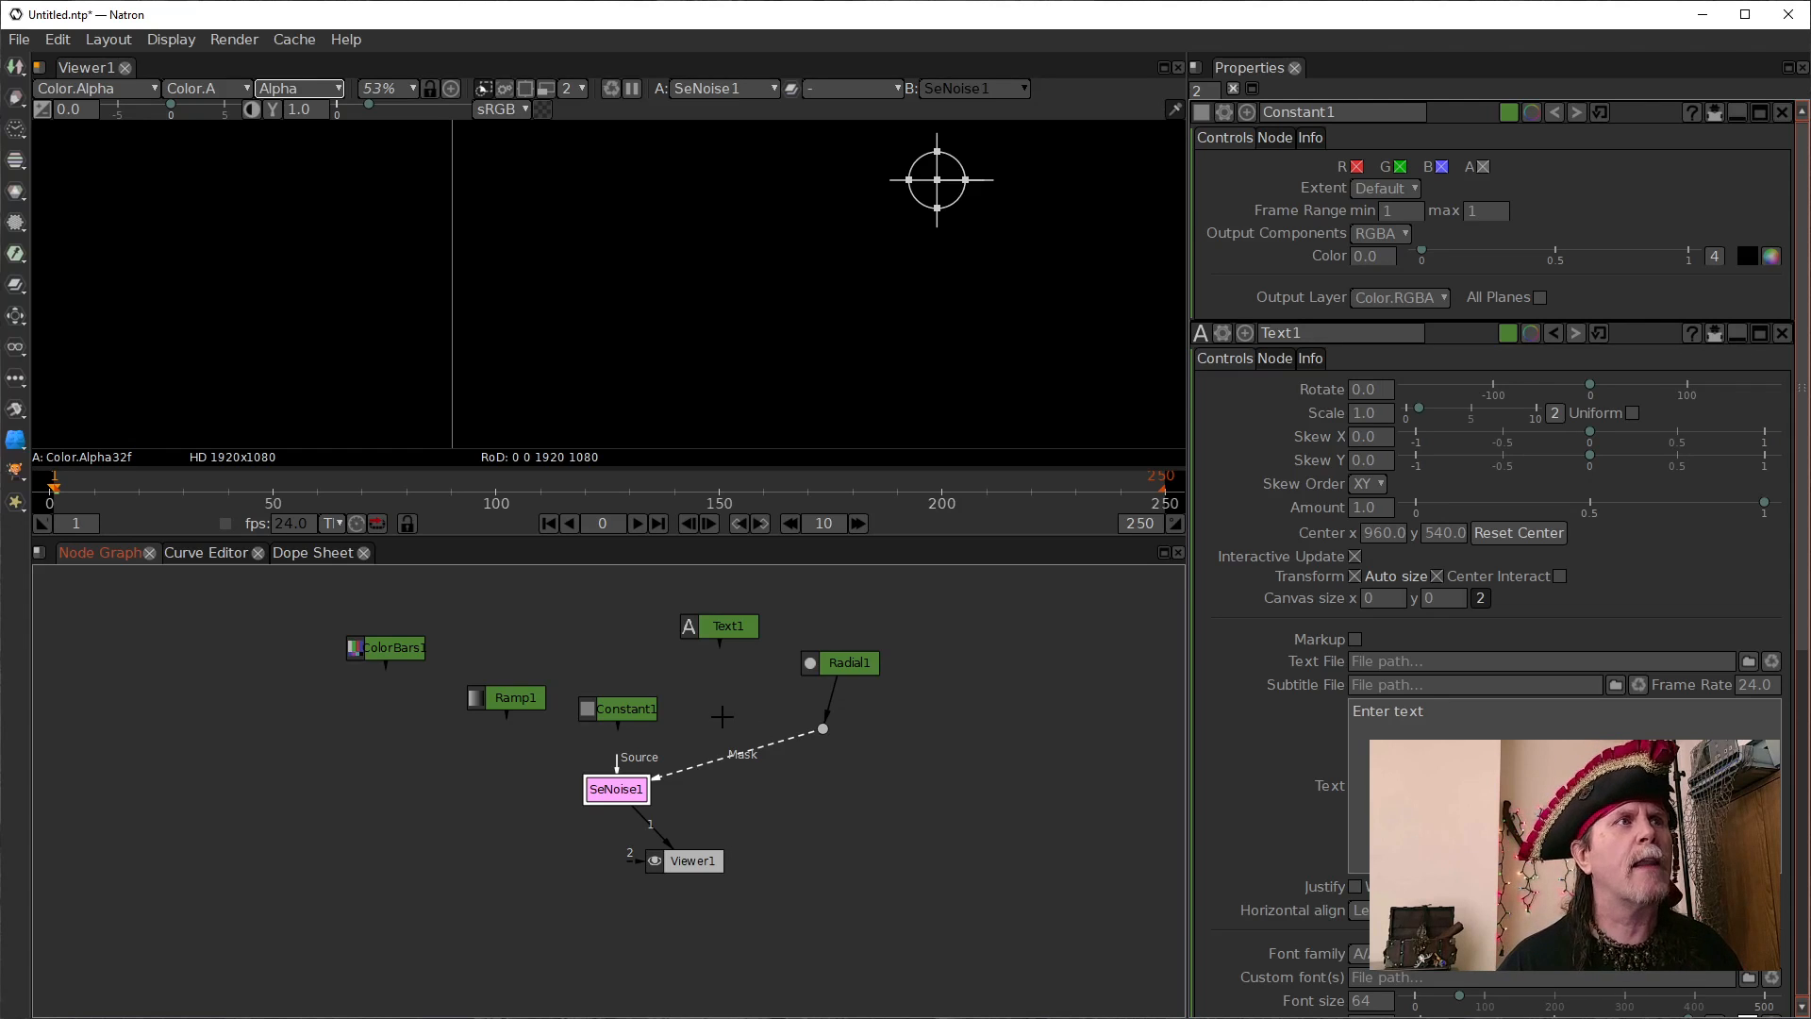
Connect SeNoise1's Source input to Constant1 and return the viewer to RGB, framing the full HD area
left_click(637, 707)
left_click(622, 787)
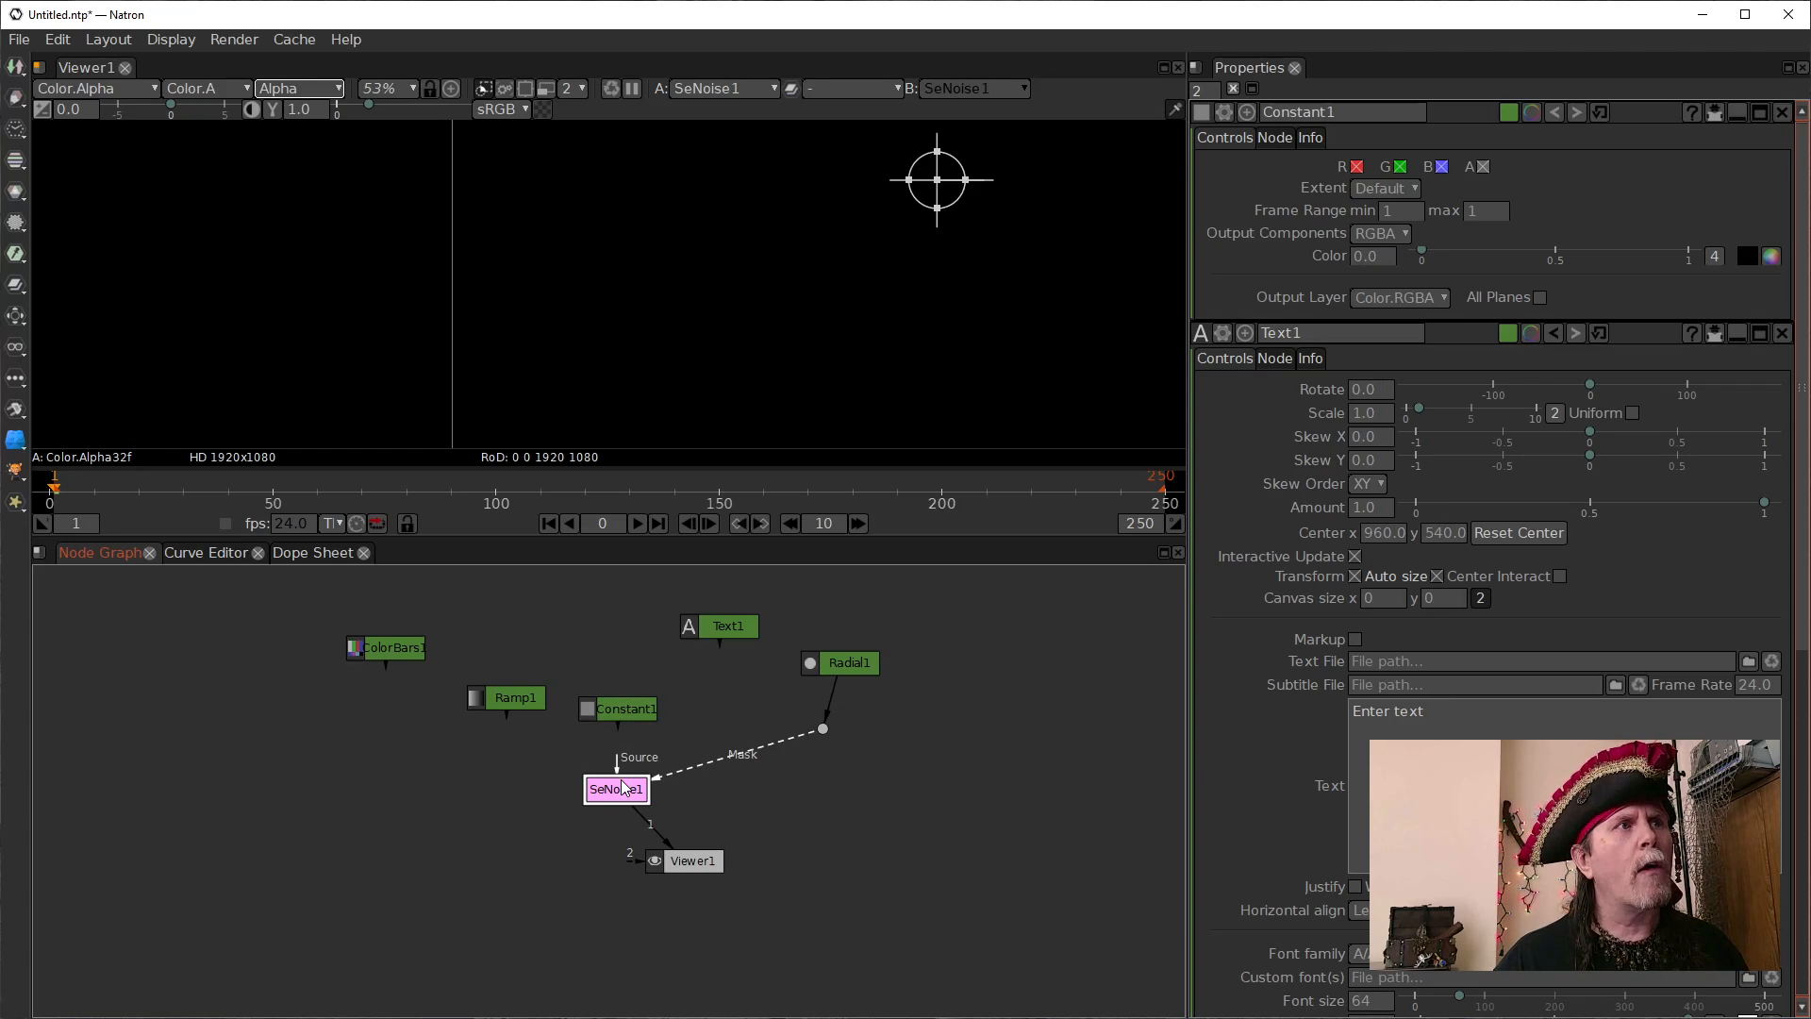
left_click_drag(621, 709, 619, 707)
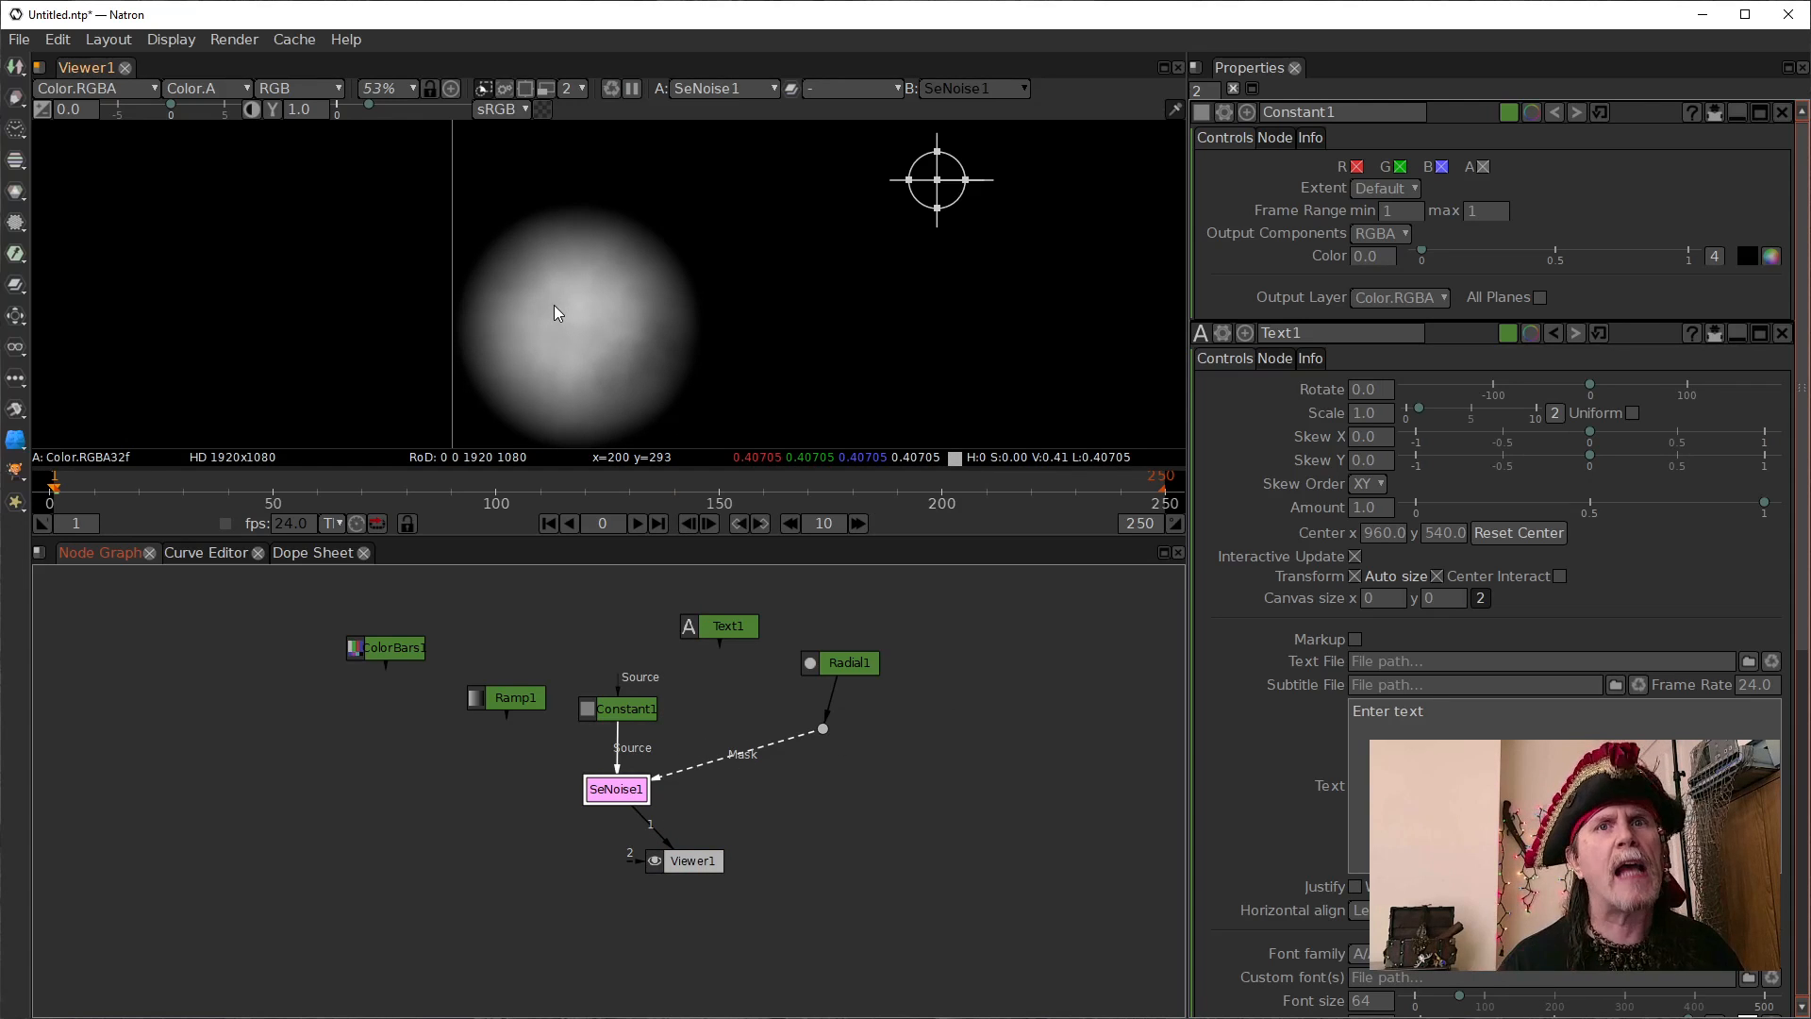
scroll(953, 332, "down", 3)
left_click_drag(1096, 334, 758, 353)
scroll(705, 361, "down", 1)
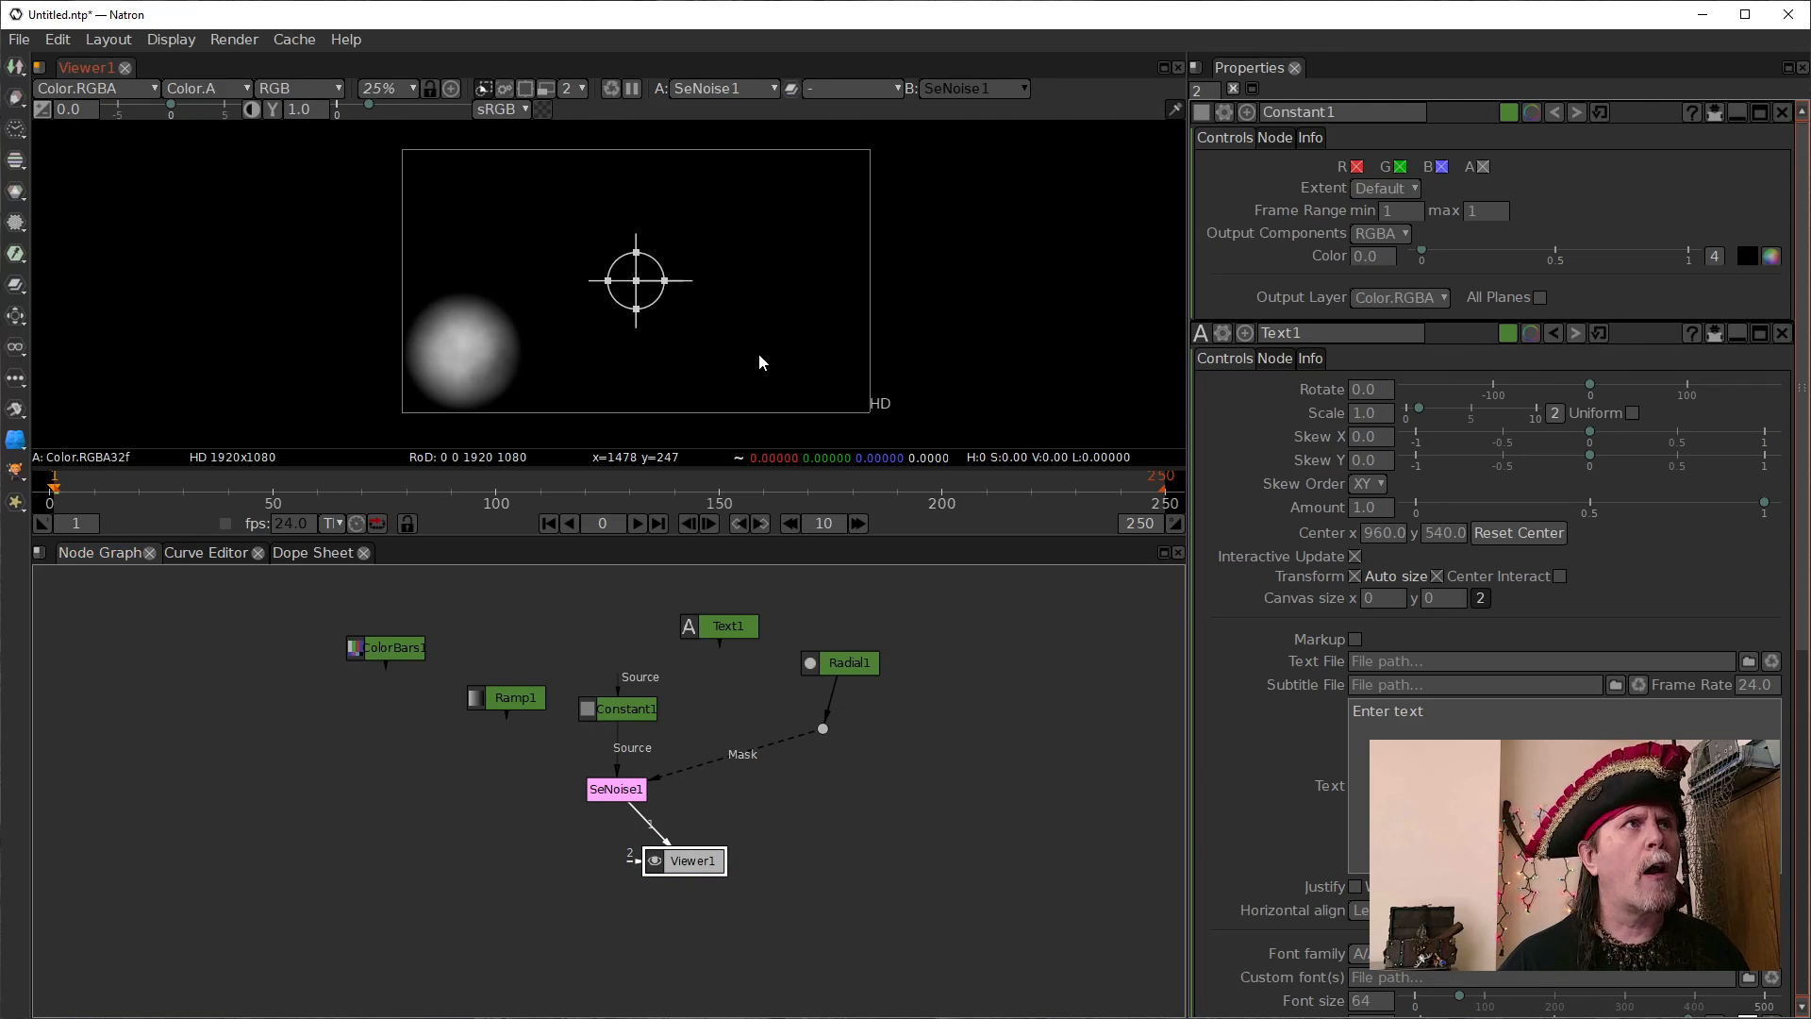
Move SeNoise1 closer beneath Constant1 and select Constant1
left_click(622, 715)
left_click_drag(623, 784, 624, 760)
left_click(623, 702)
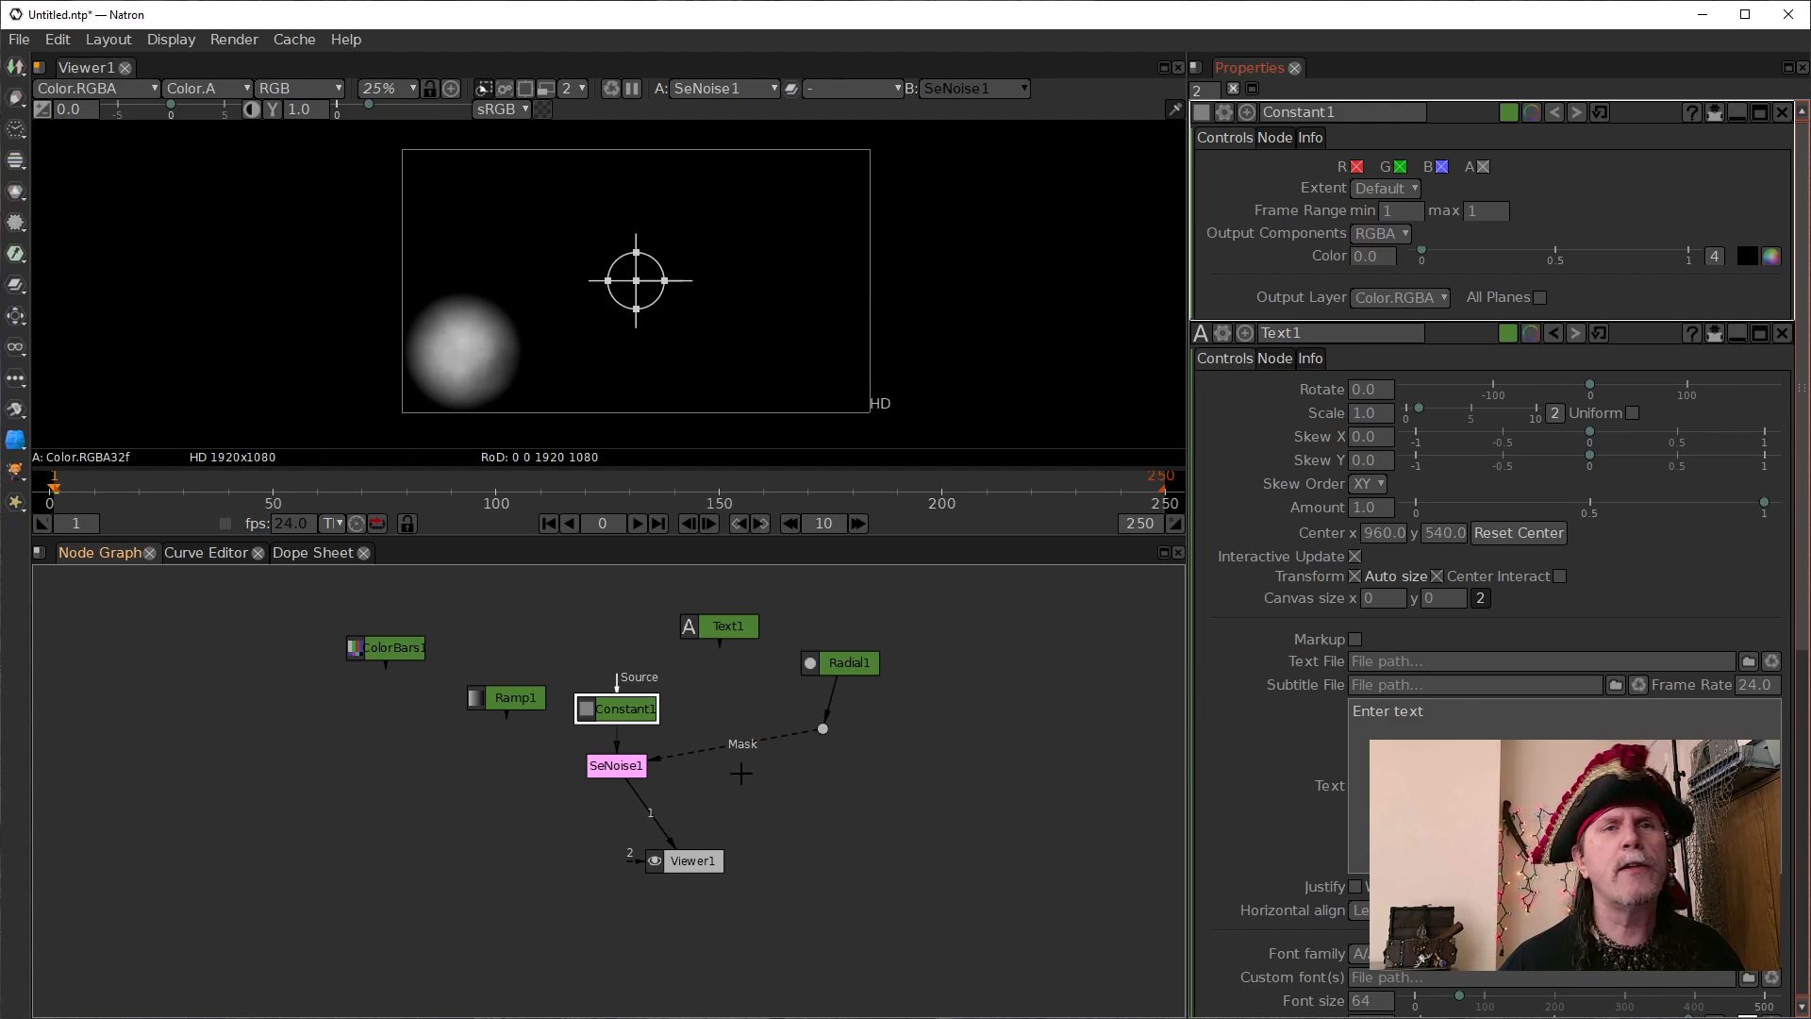
Insert a Transform node after SeNoise1 and translate the image to about x -308, y 24
left_click(639, 767)
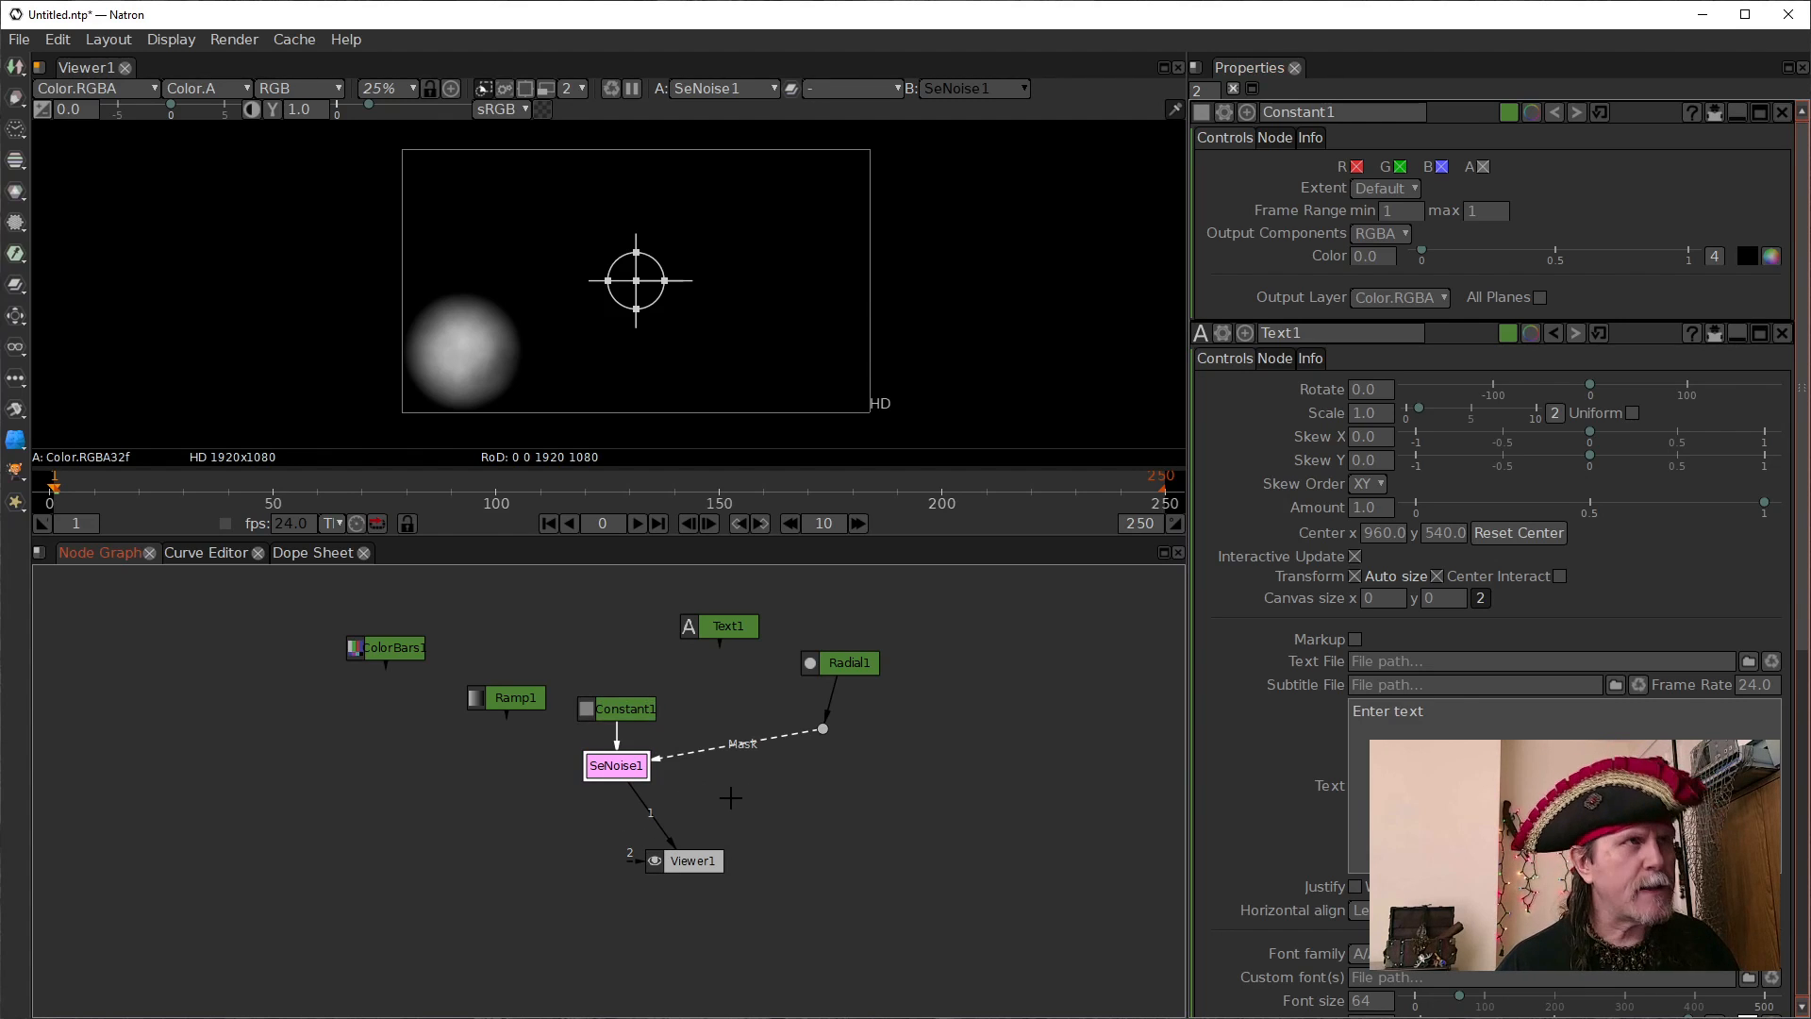
key("Tab")
type("Transform")
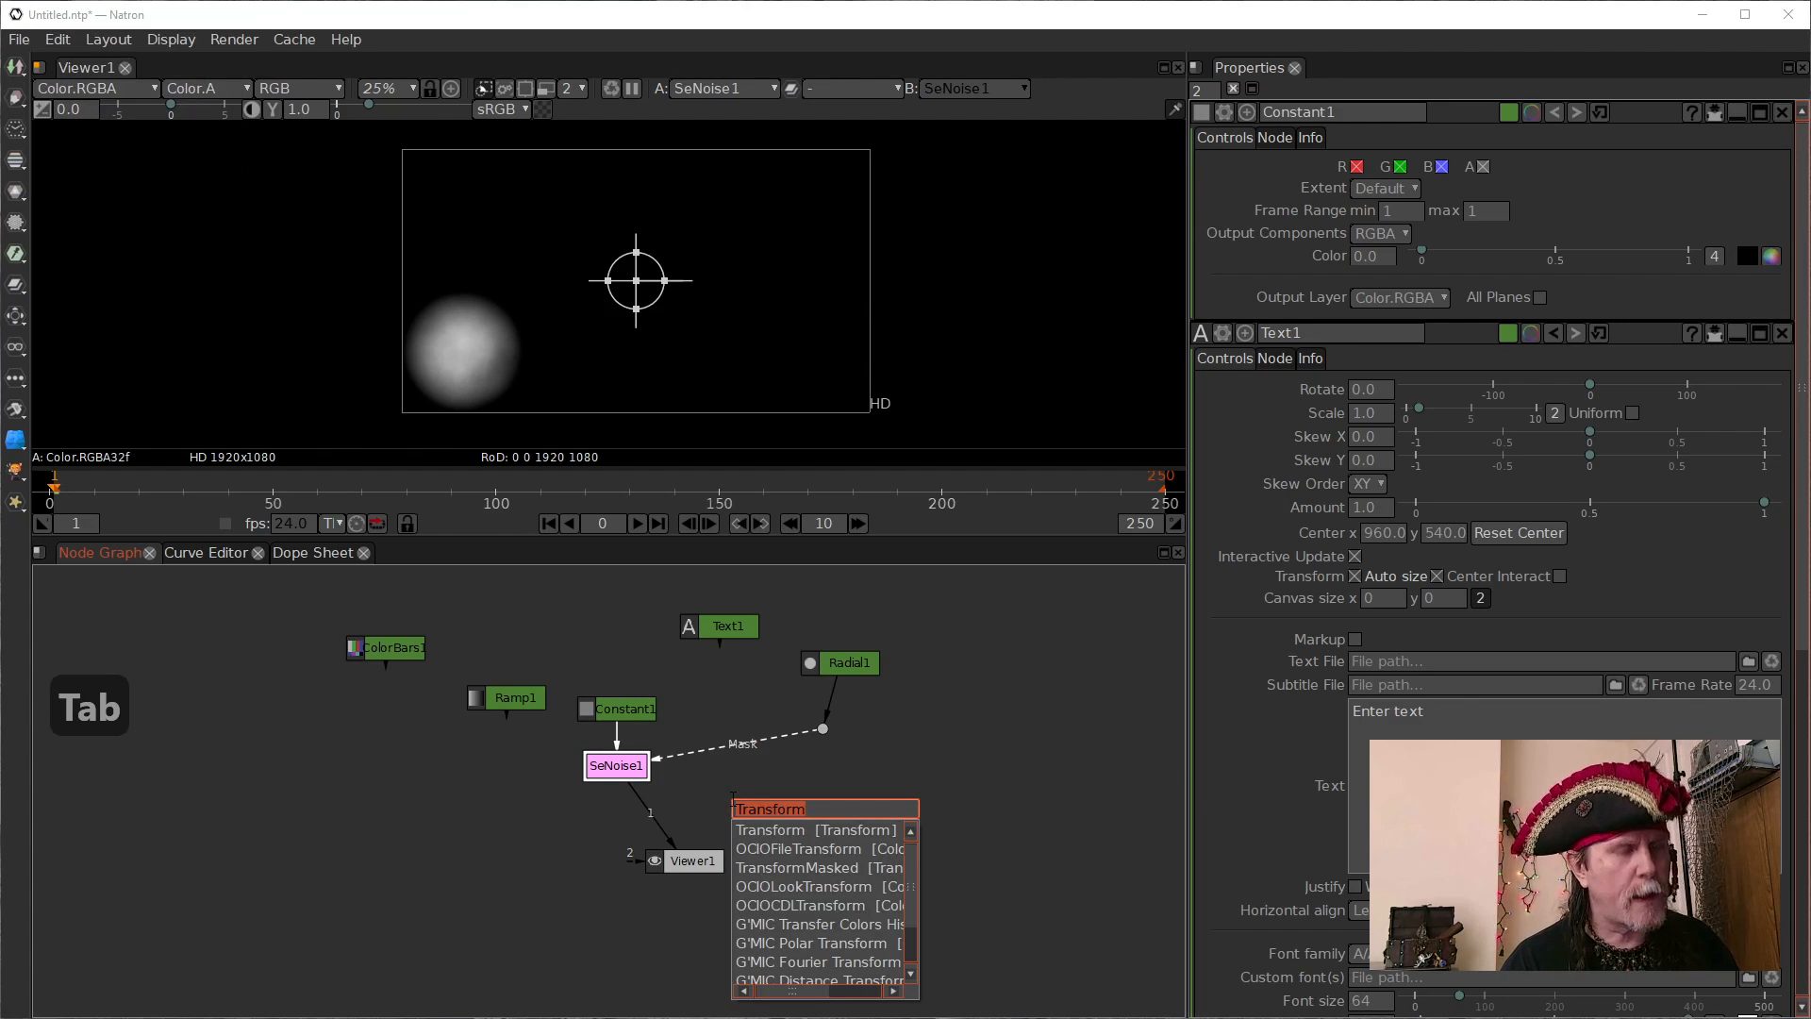
key("Escape")
key("t")
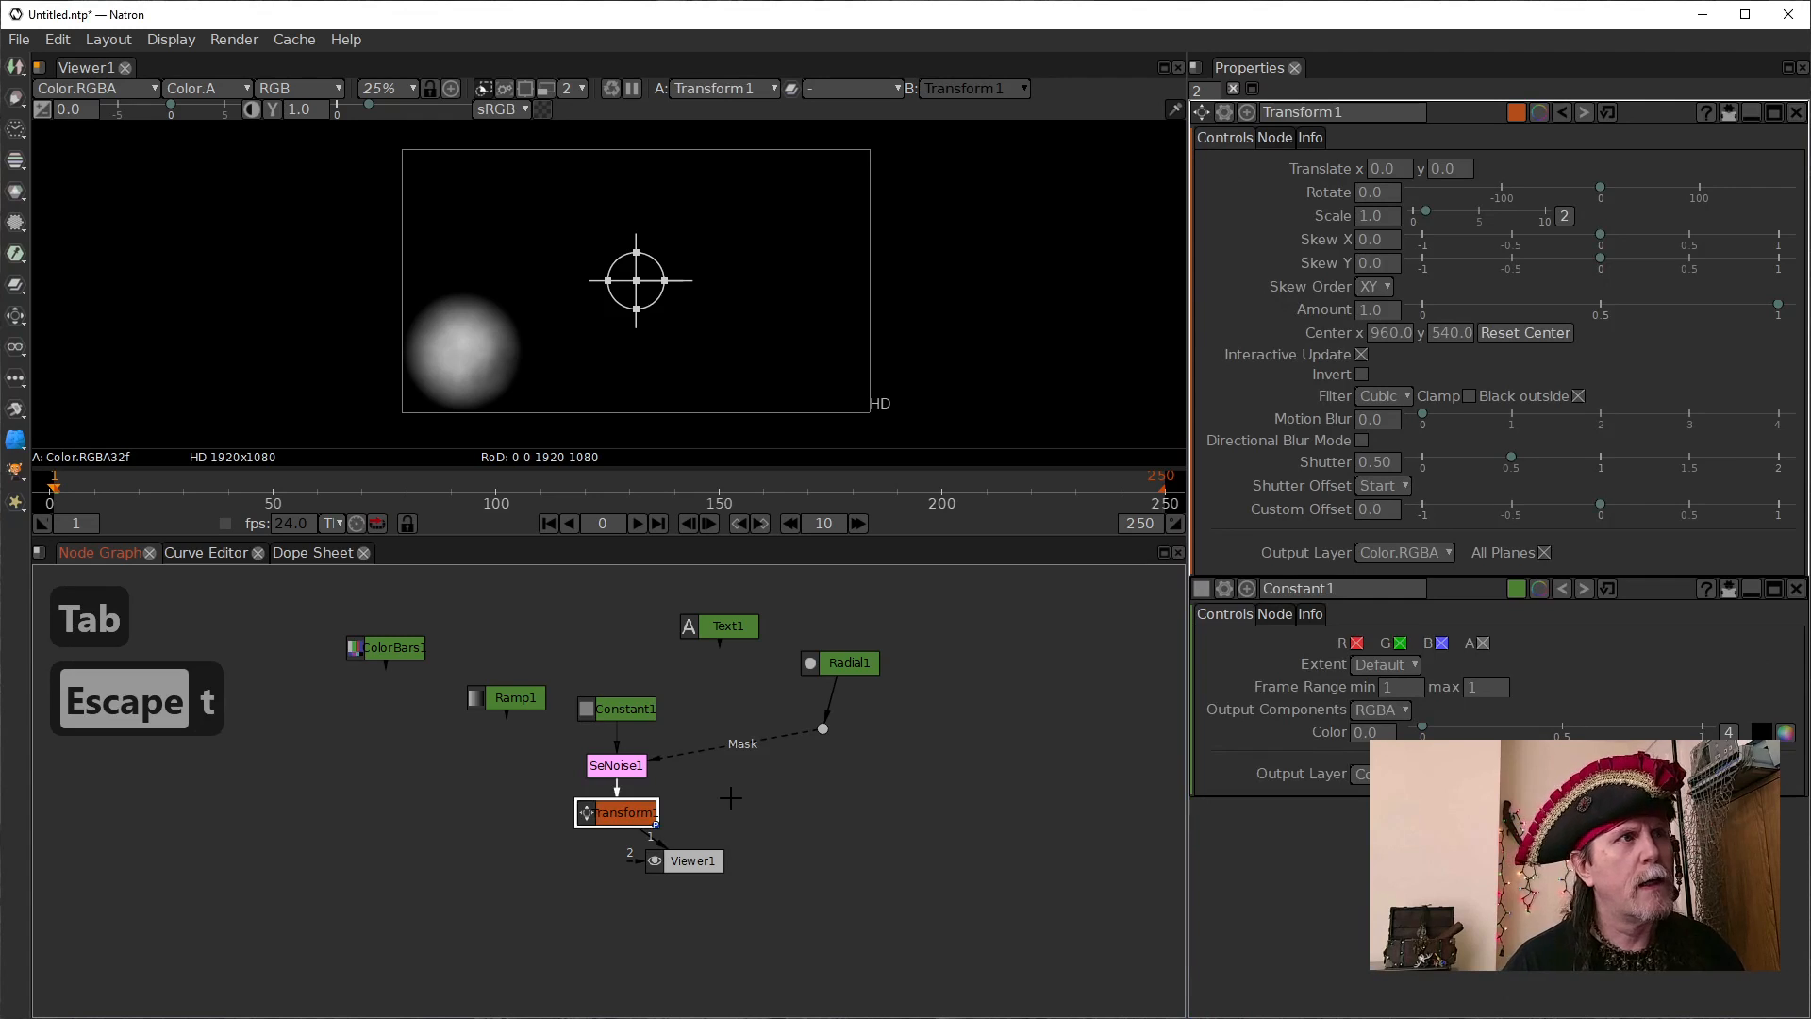
left_click_drag(637, 288, 580, 285)
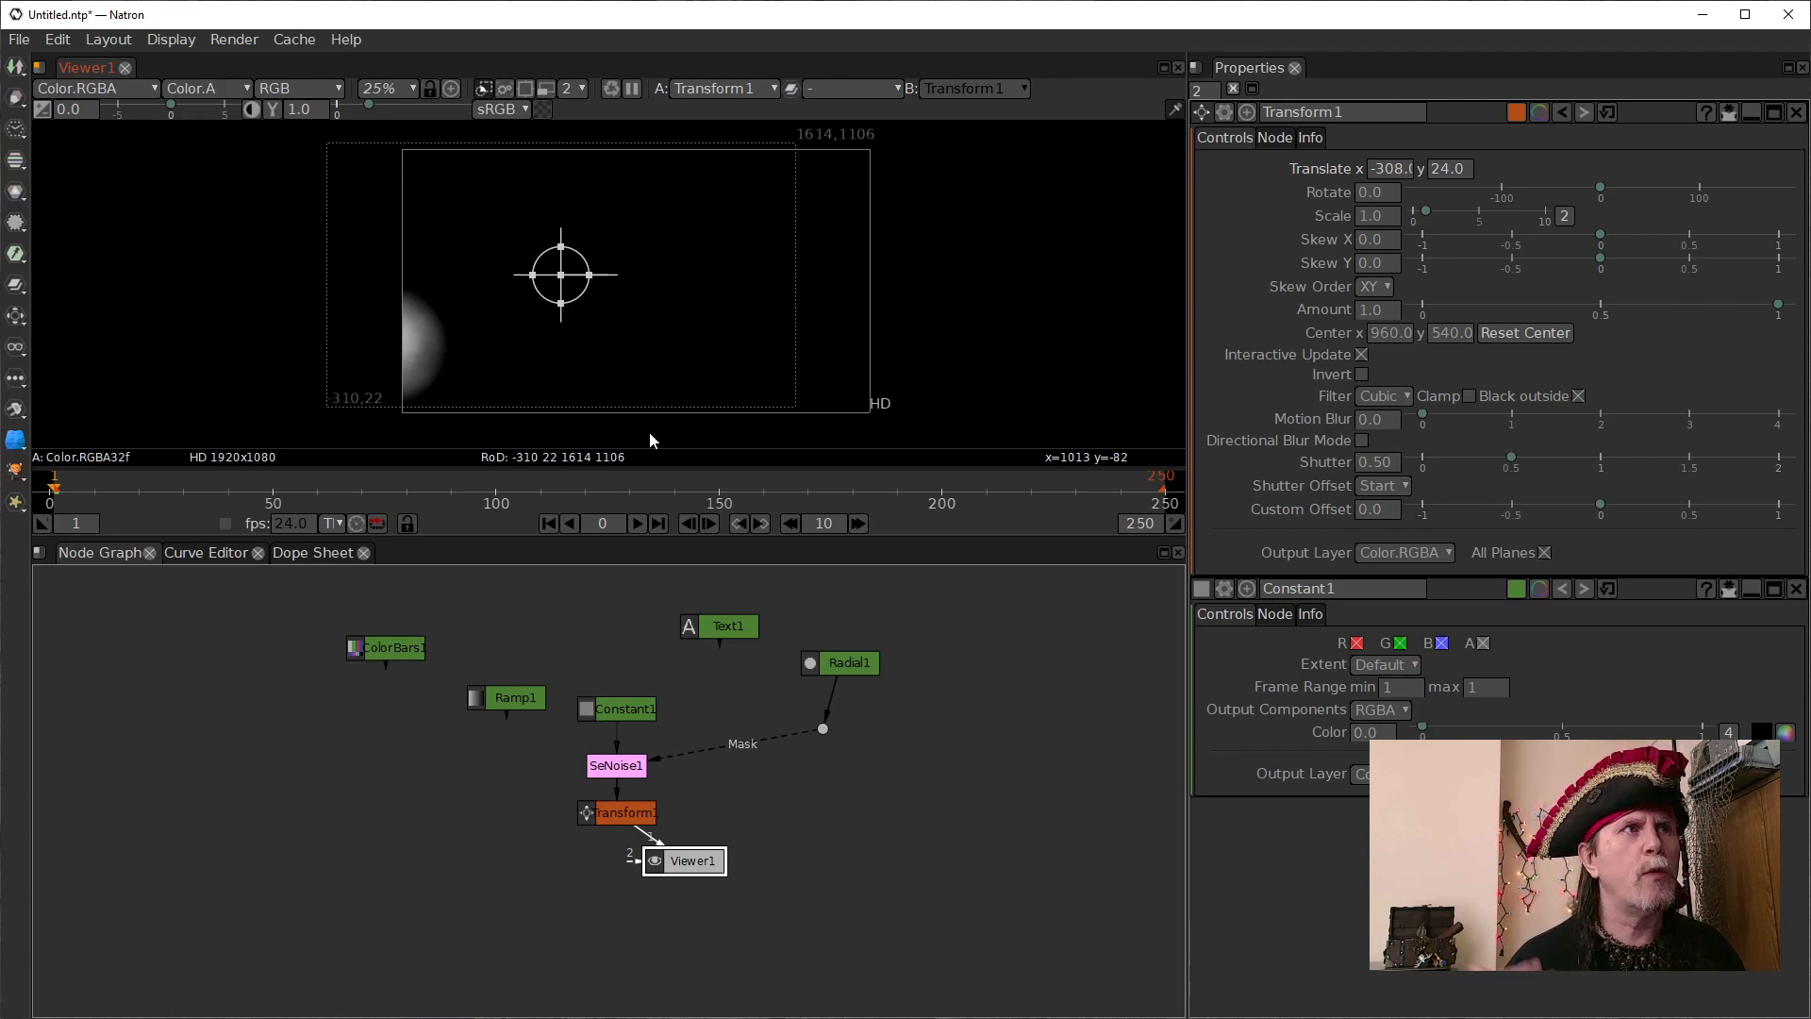
Branch Transform1 off beside SeNoise1 with SeNoise1 feeding Viewer1 directly, and connect Constant1's Source input to Radial1
left_click_drag(626, 809, 619, 768)
left_click_drag(614, 702, 841, 662)
left_click_drag(608, 686, 607, 669)
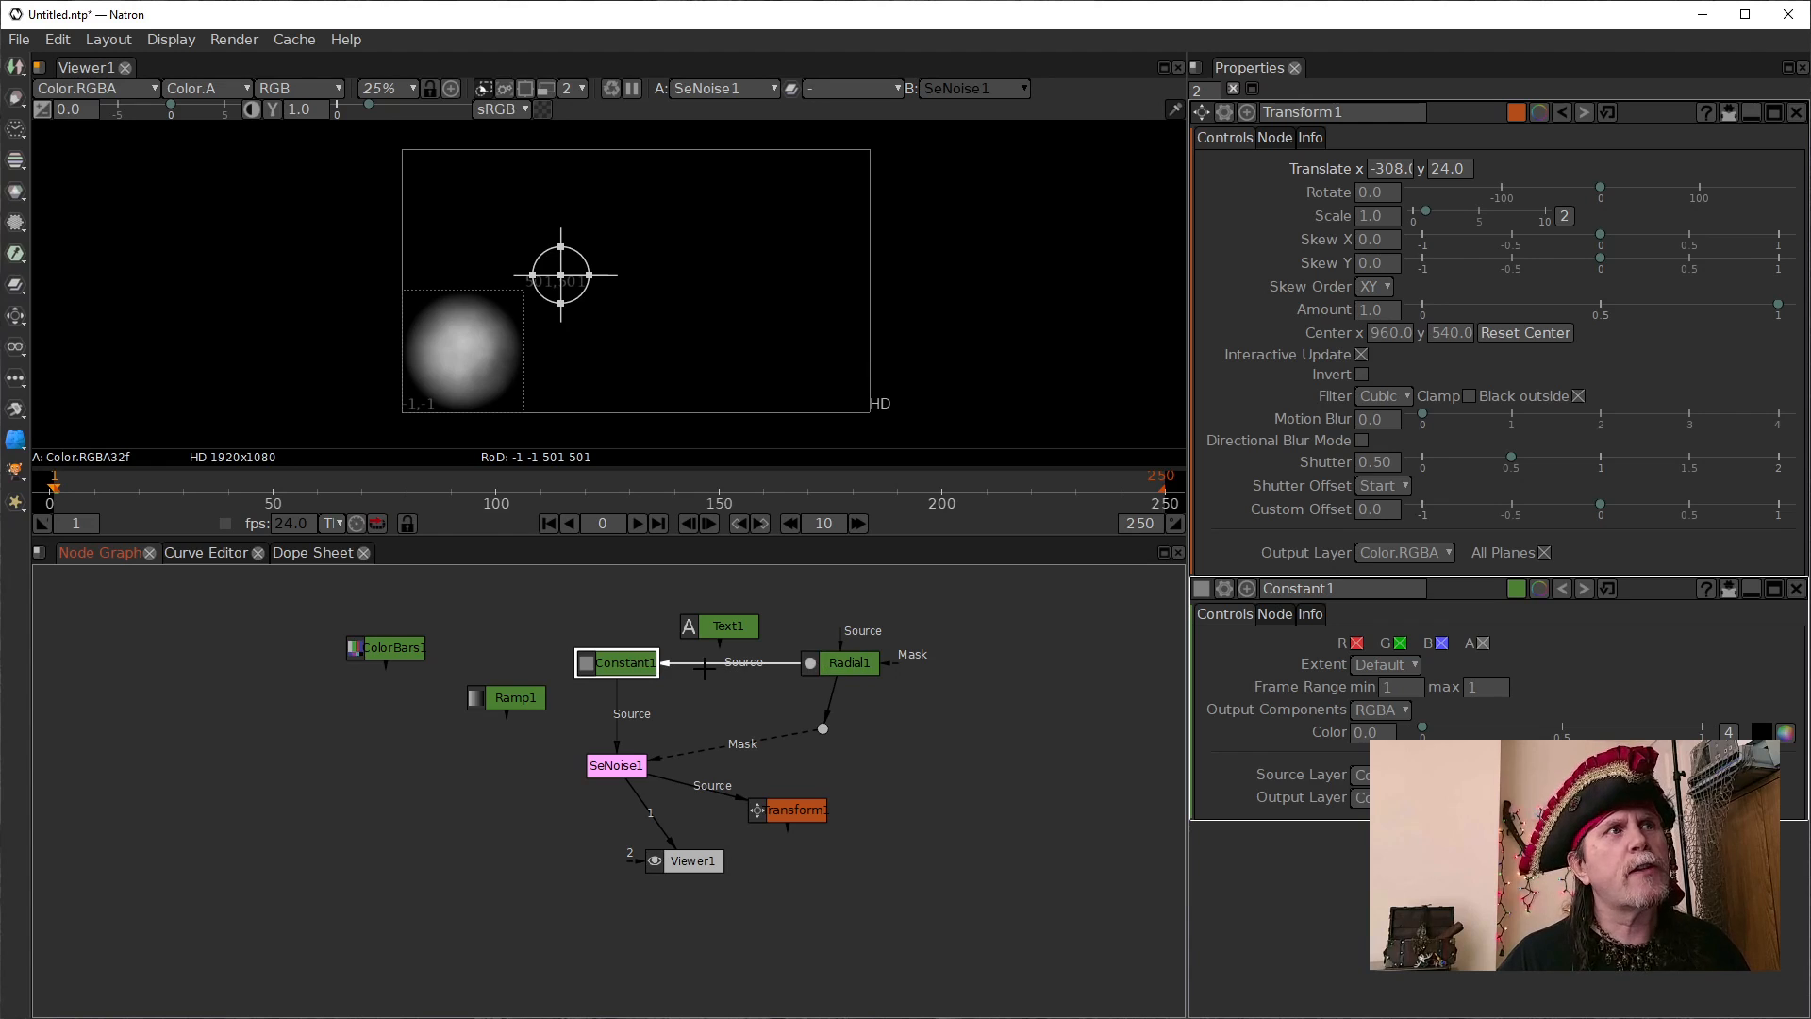
Tidy the graph by placing Radial1 above its dot, SeNoise1 level with that dot, and Text1 above Ramp1
left_click_drag(846, 665, 828, 665)
left_click(628, 675)
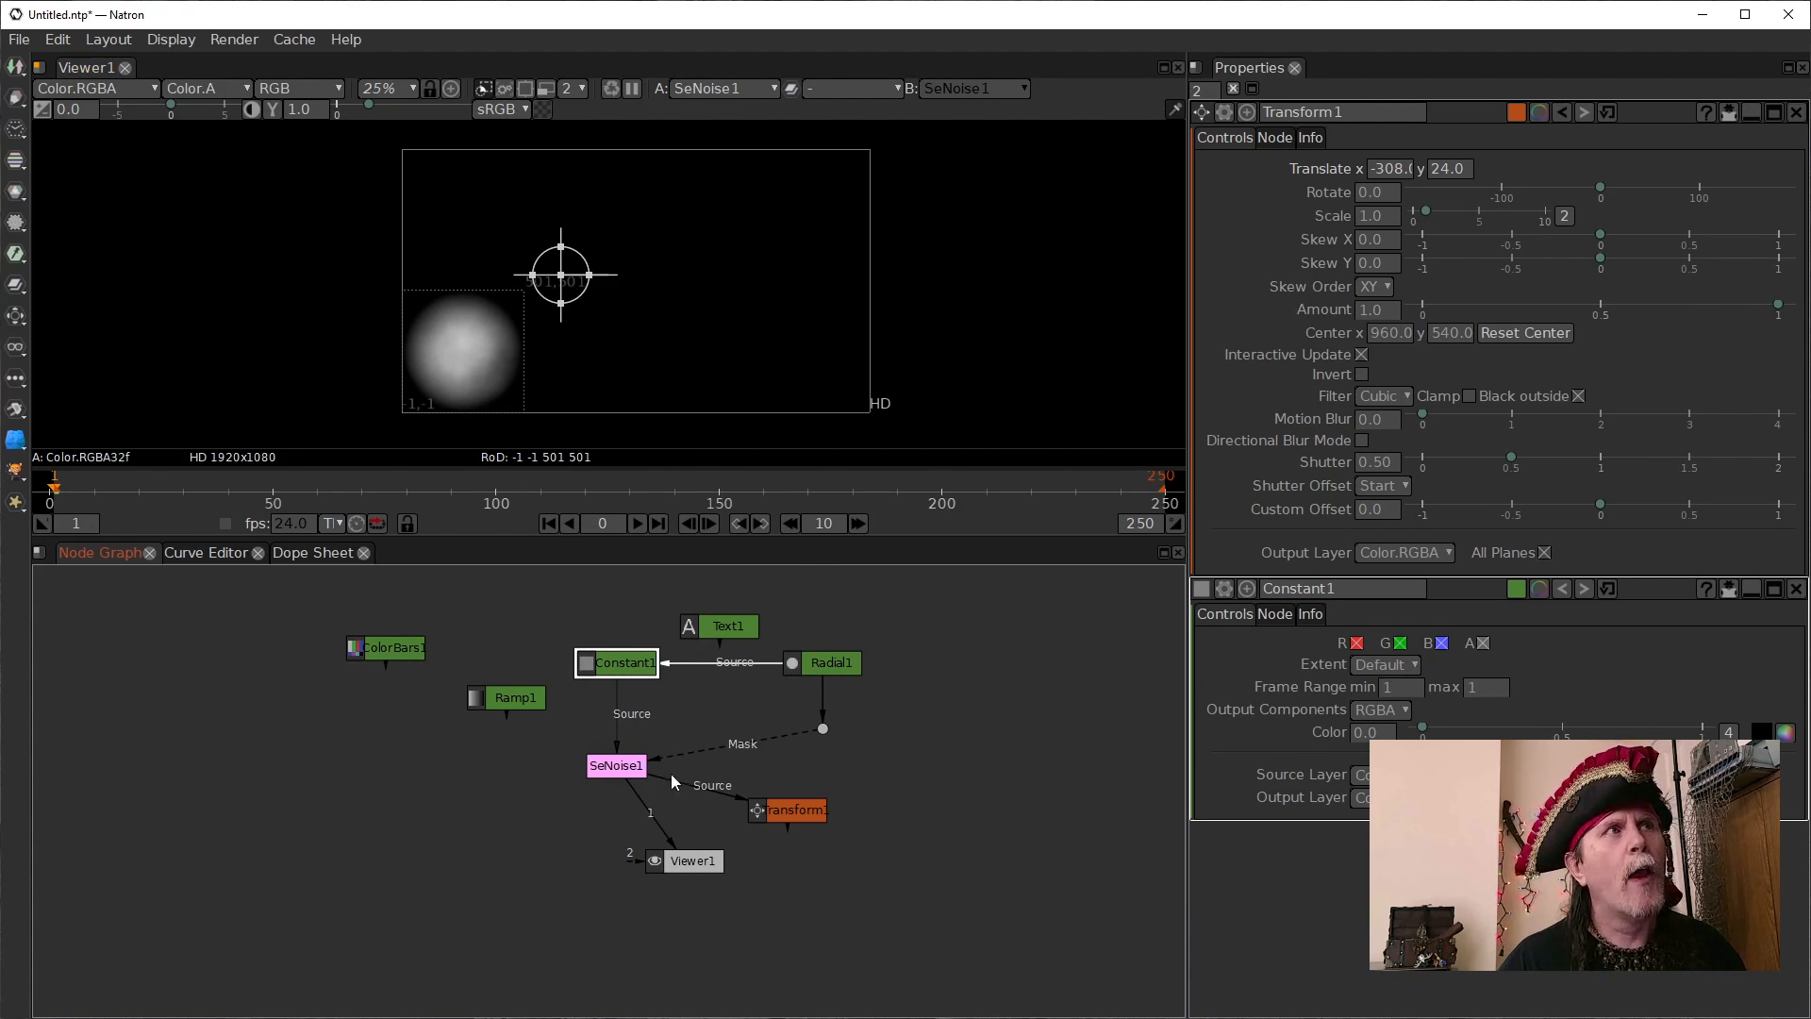
left_click_drag(626, 772, 620, 733)
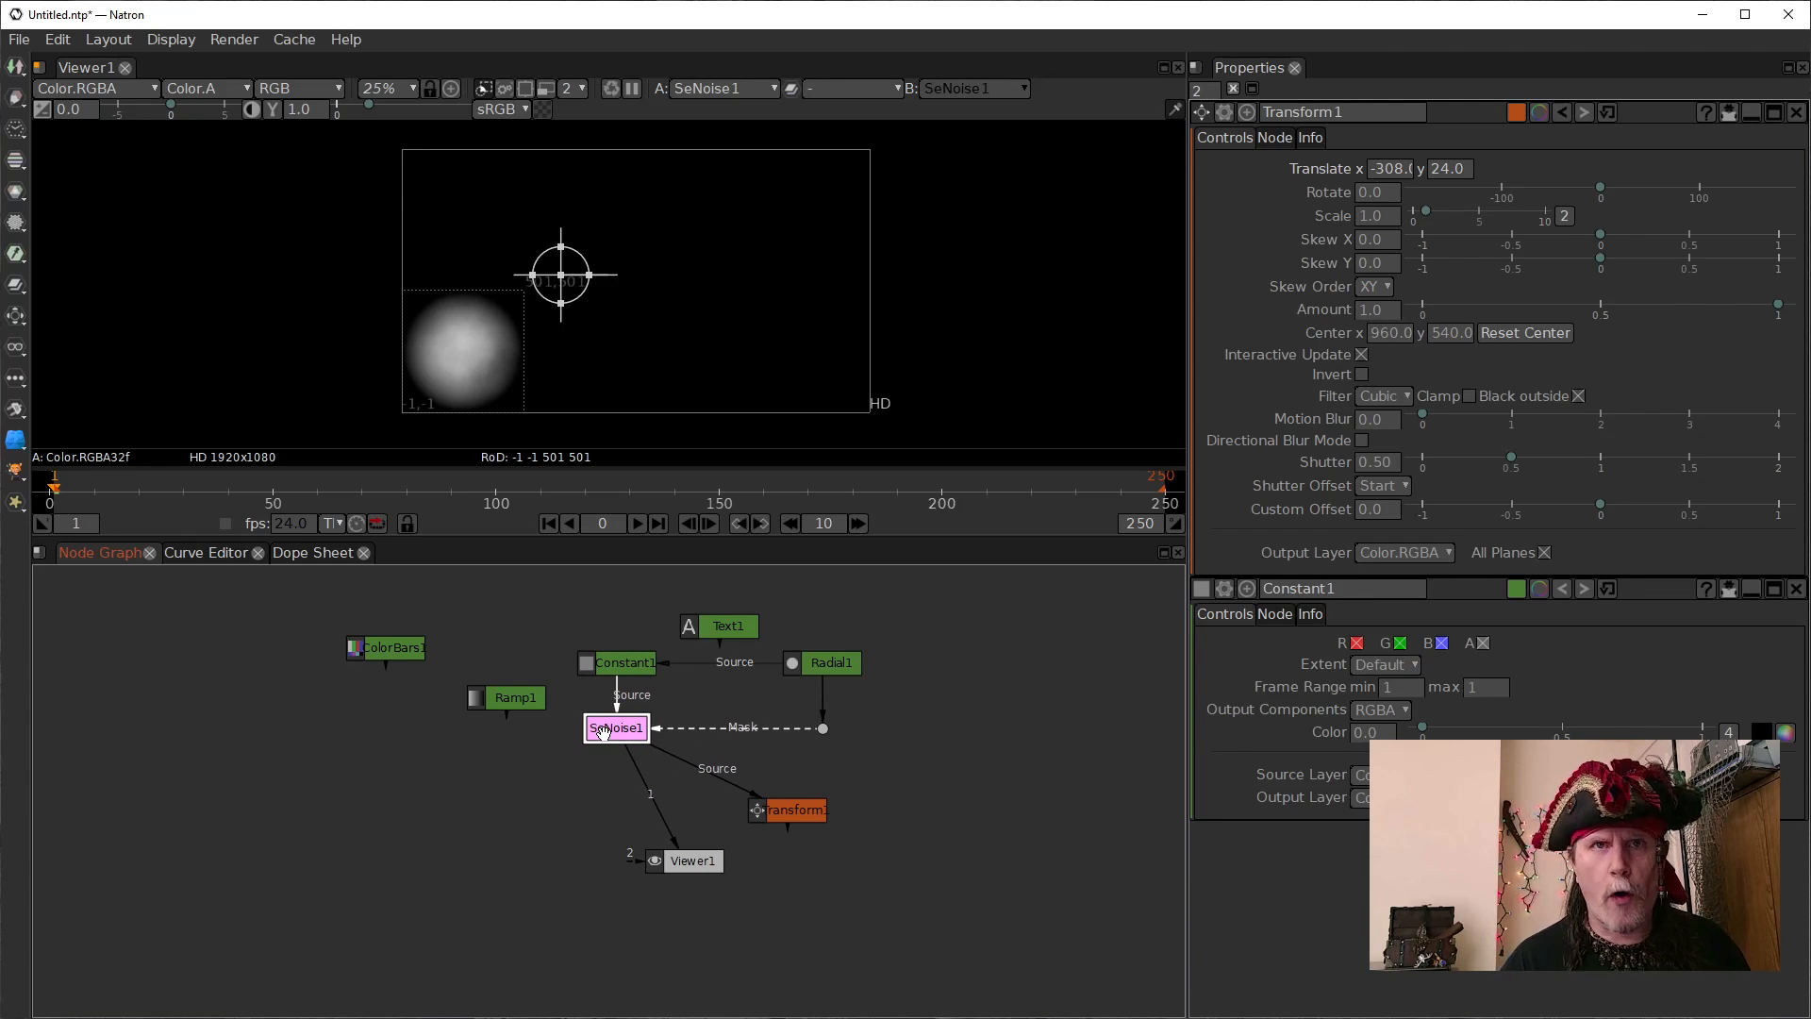
left_click_drag(698, 622, 487, 612)
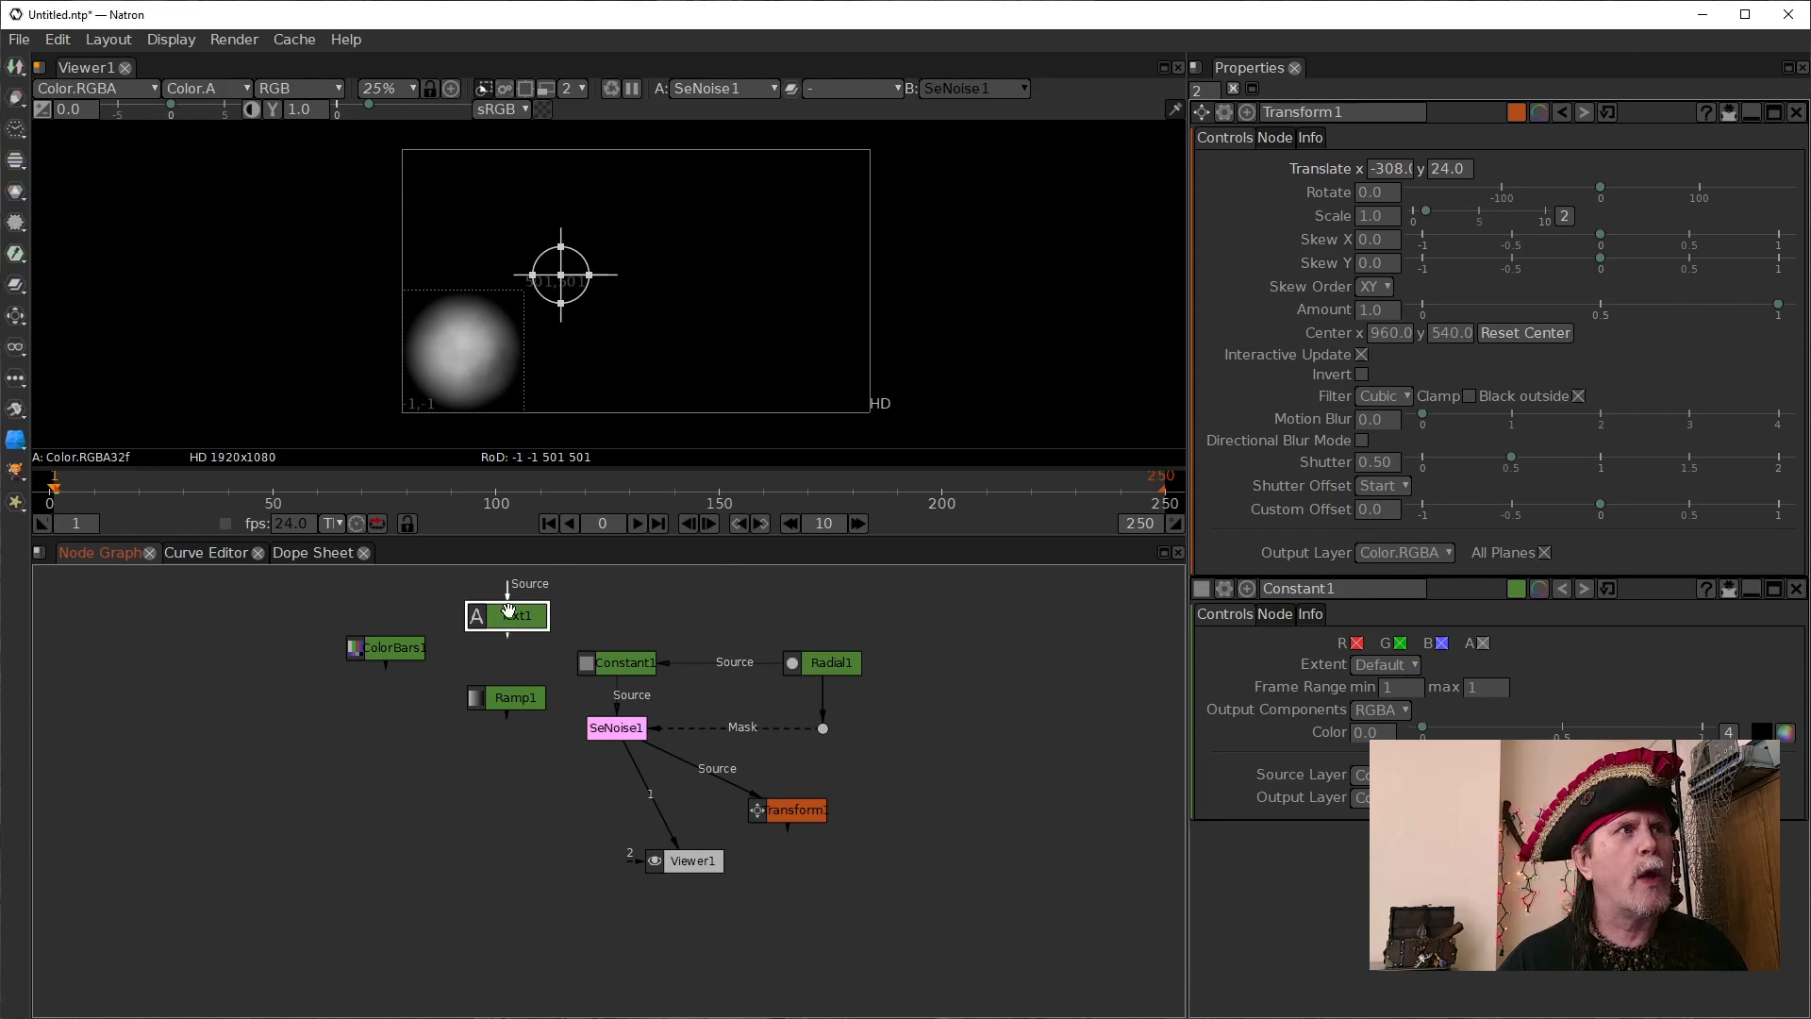
Try Radial1 as SeNoise1's Source input, and restore Constant1 as its source
left_click(813, 660)
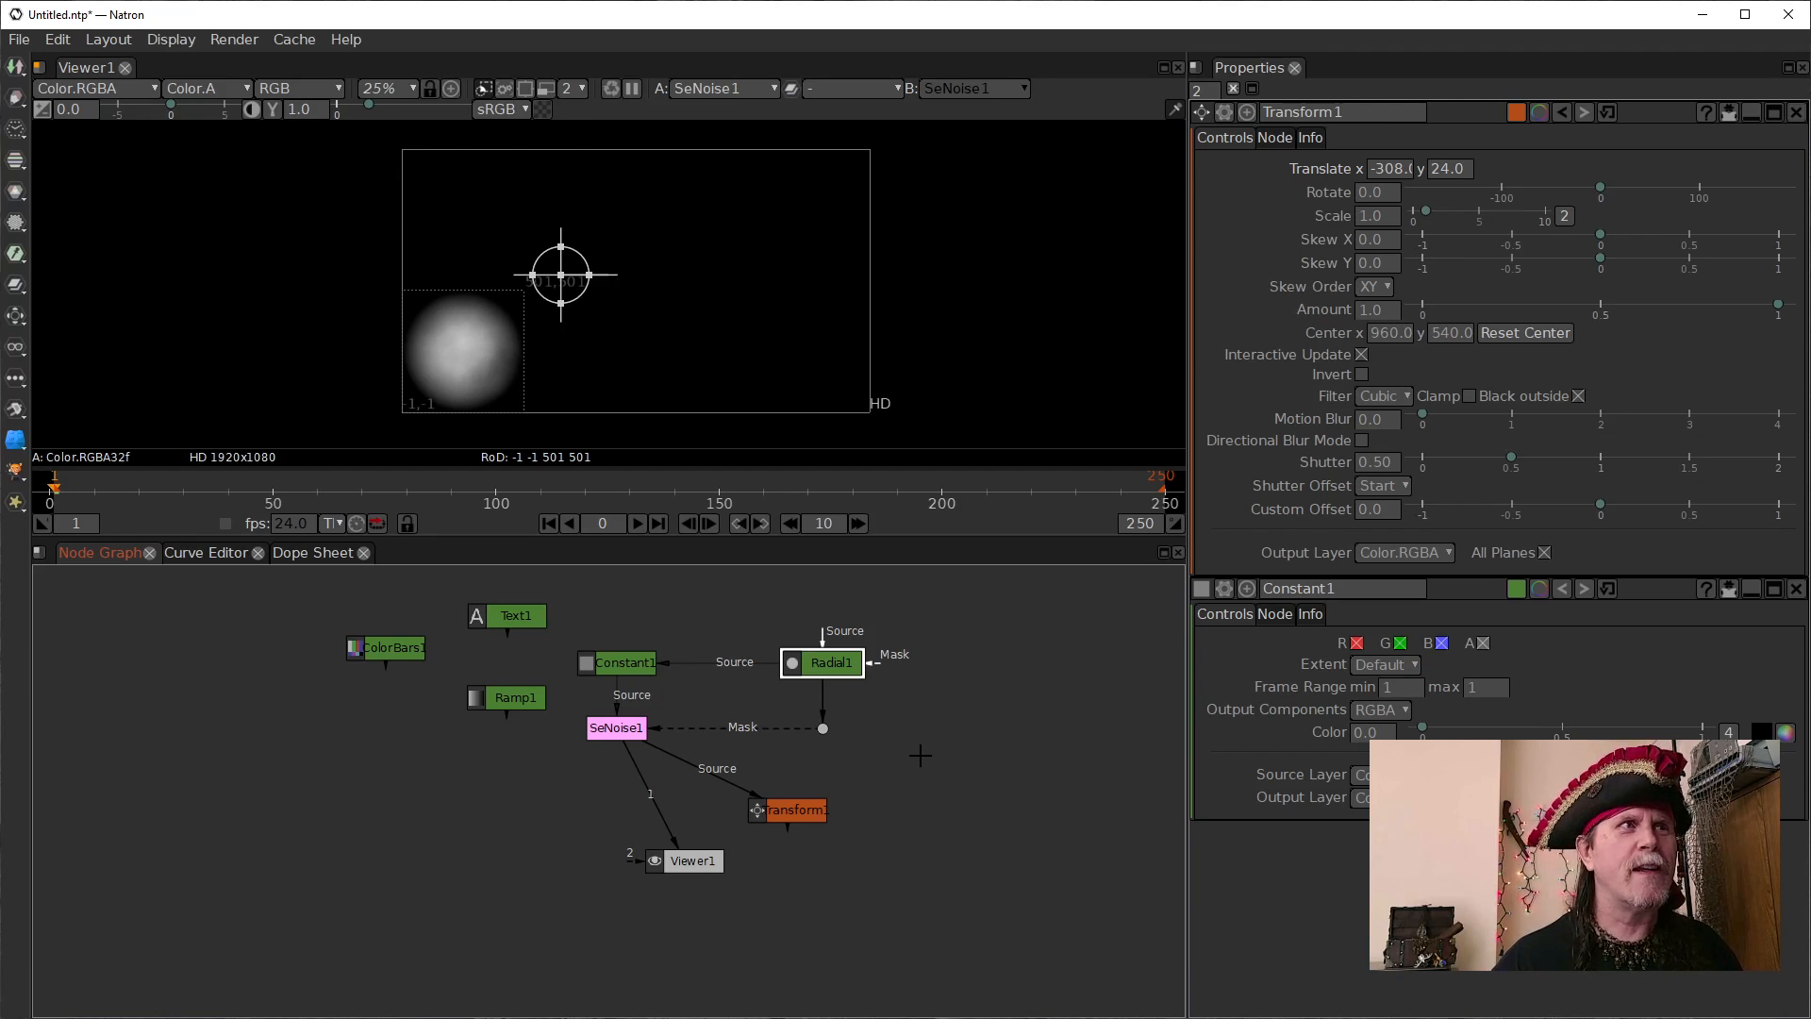
left_click(620, 697)
left_click_drag(621, 697, 811, 669)
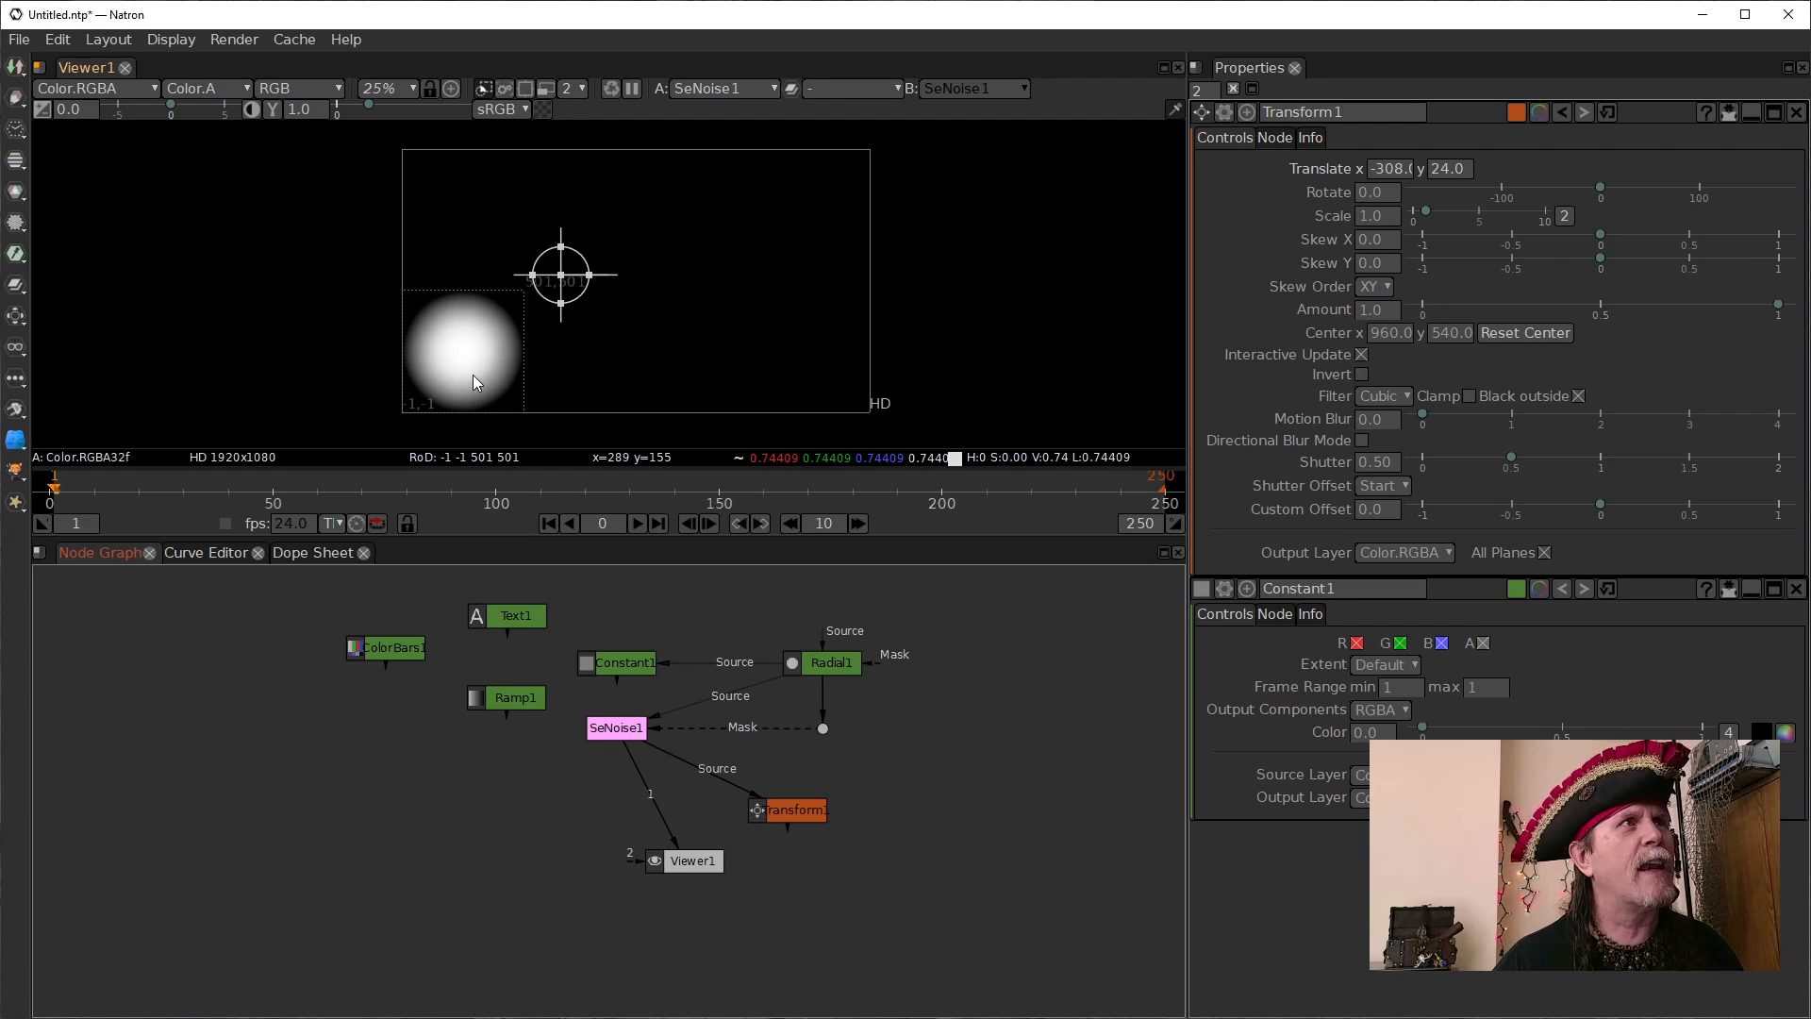
scroll(473, 376, "up", 5)
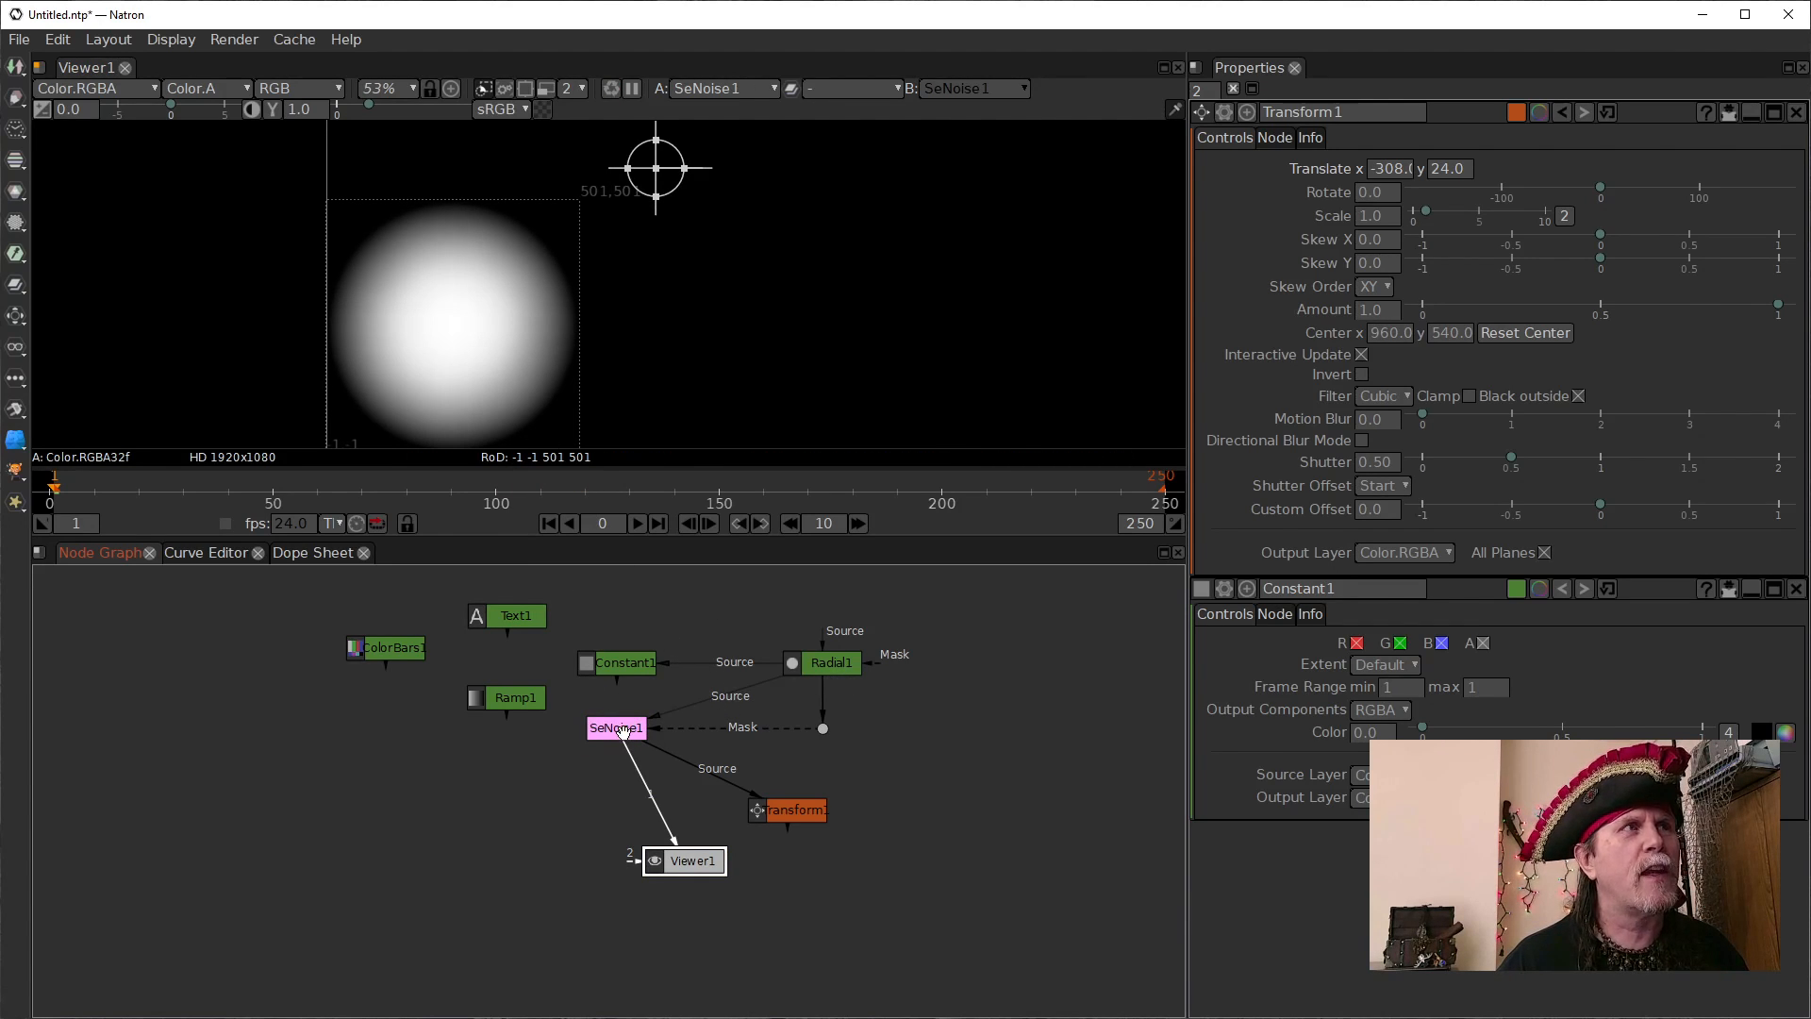
left_click_drag(666, 665, 637, 662)
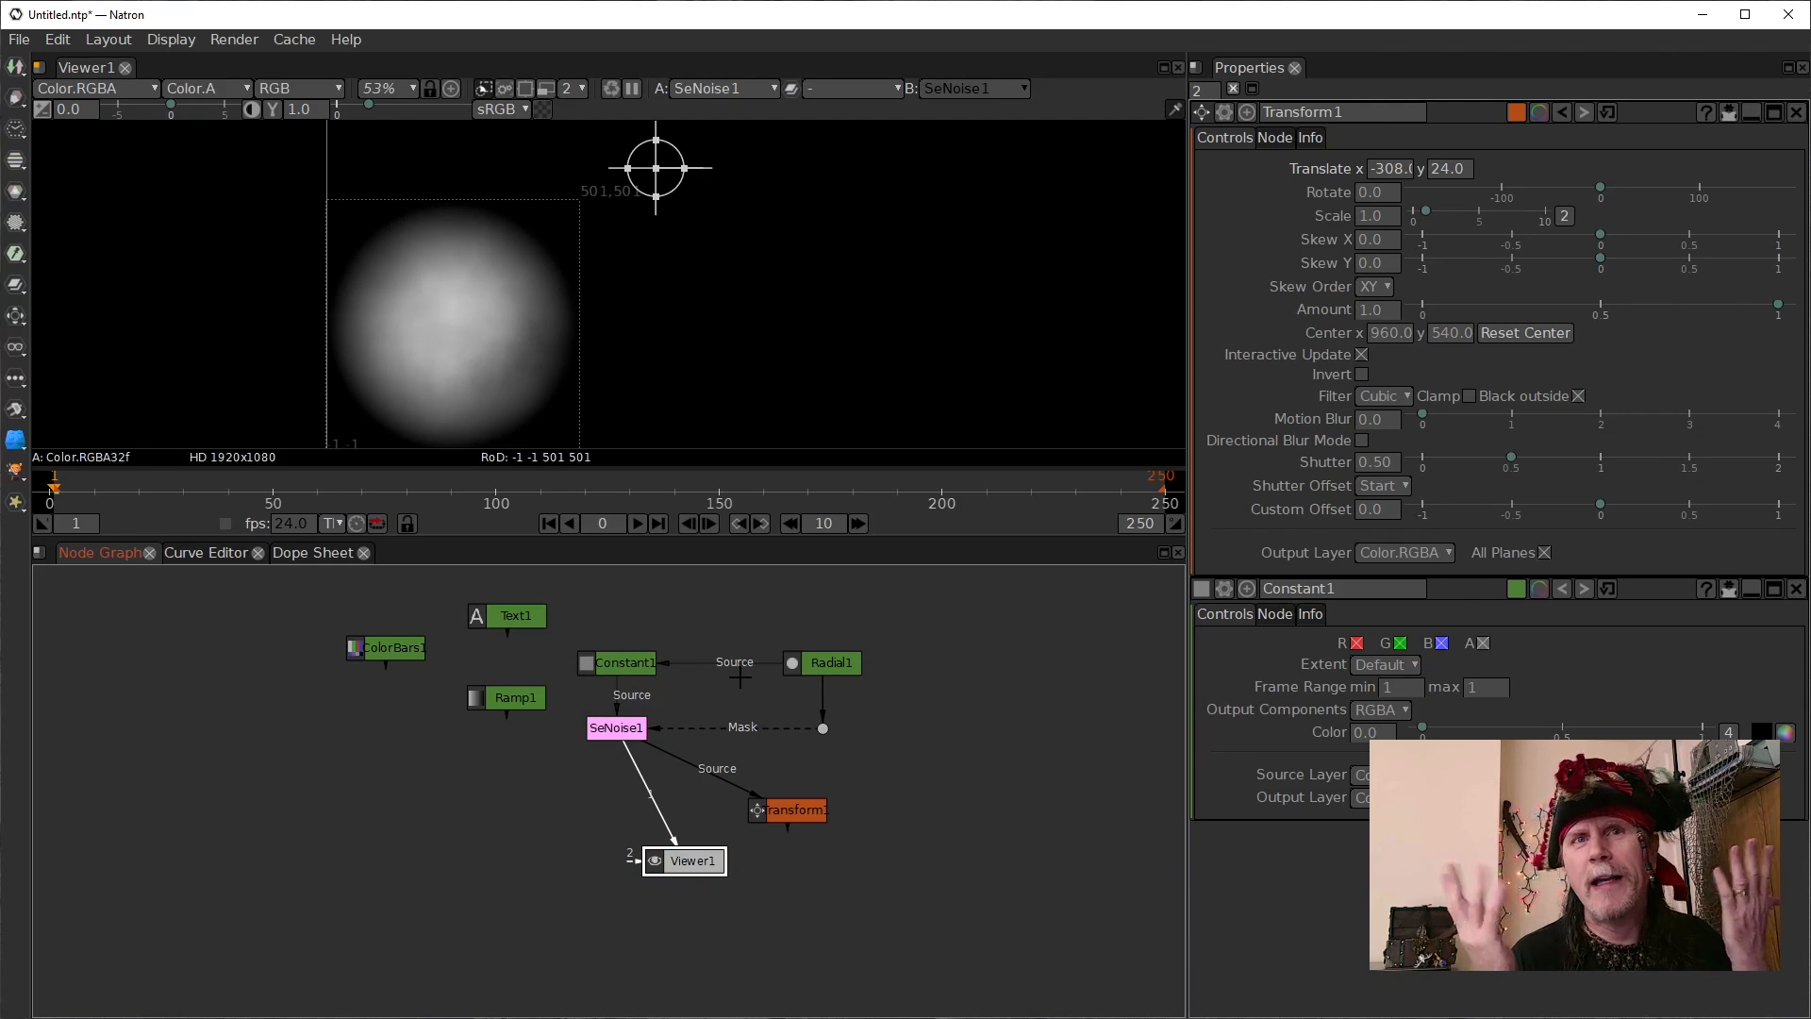
Open Radial1's properties and connect Viewer1 to Transform1 to show the transformed image
double_click(649, 670)
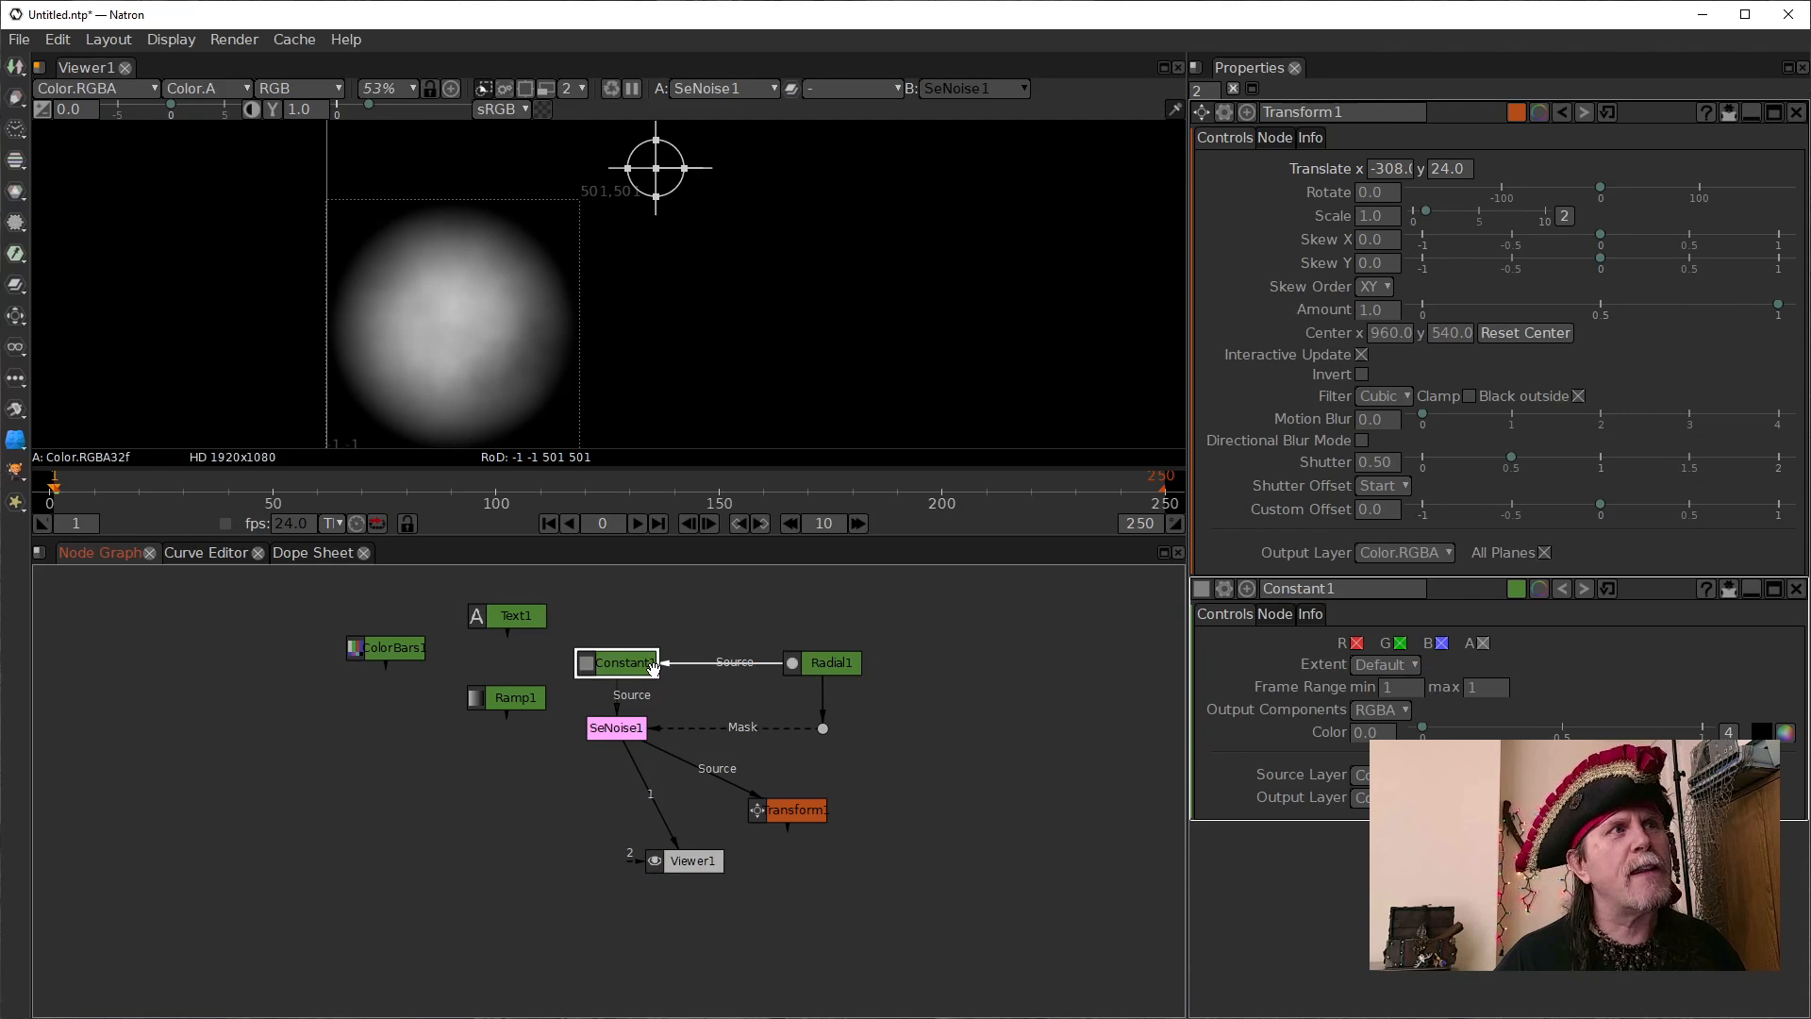
double_click(830, 664)
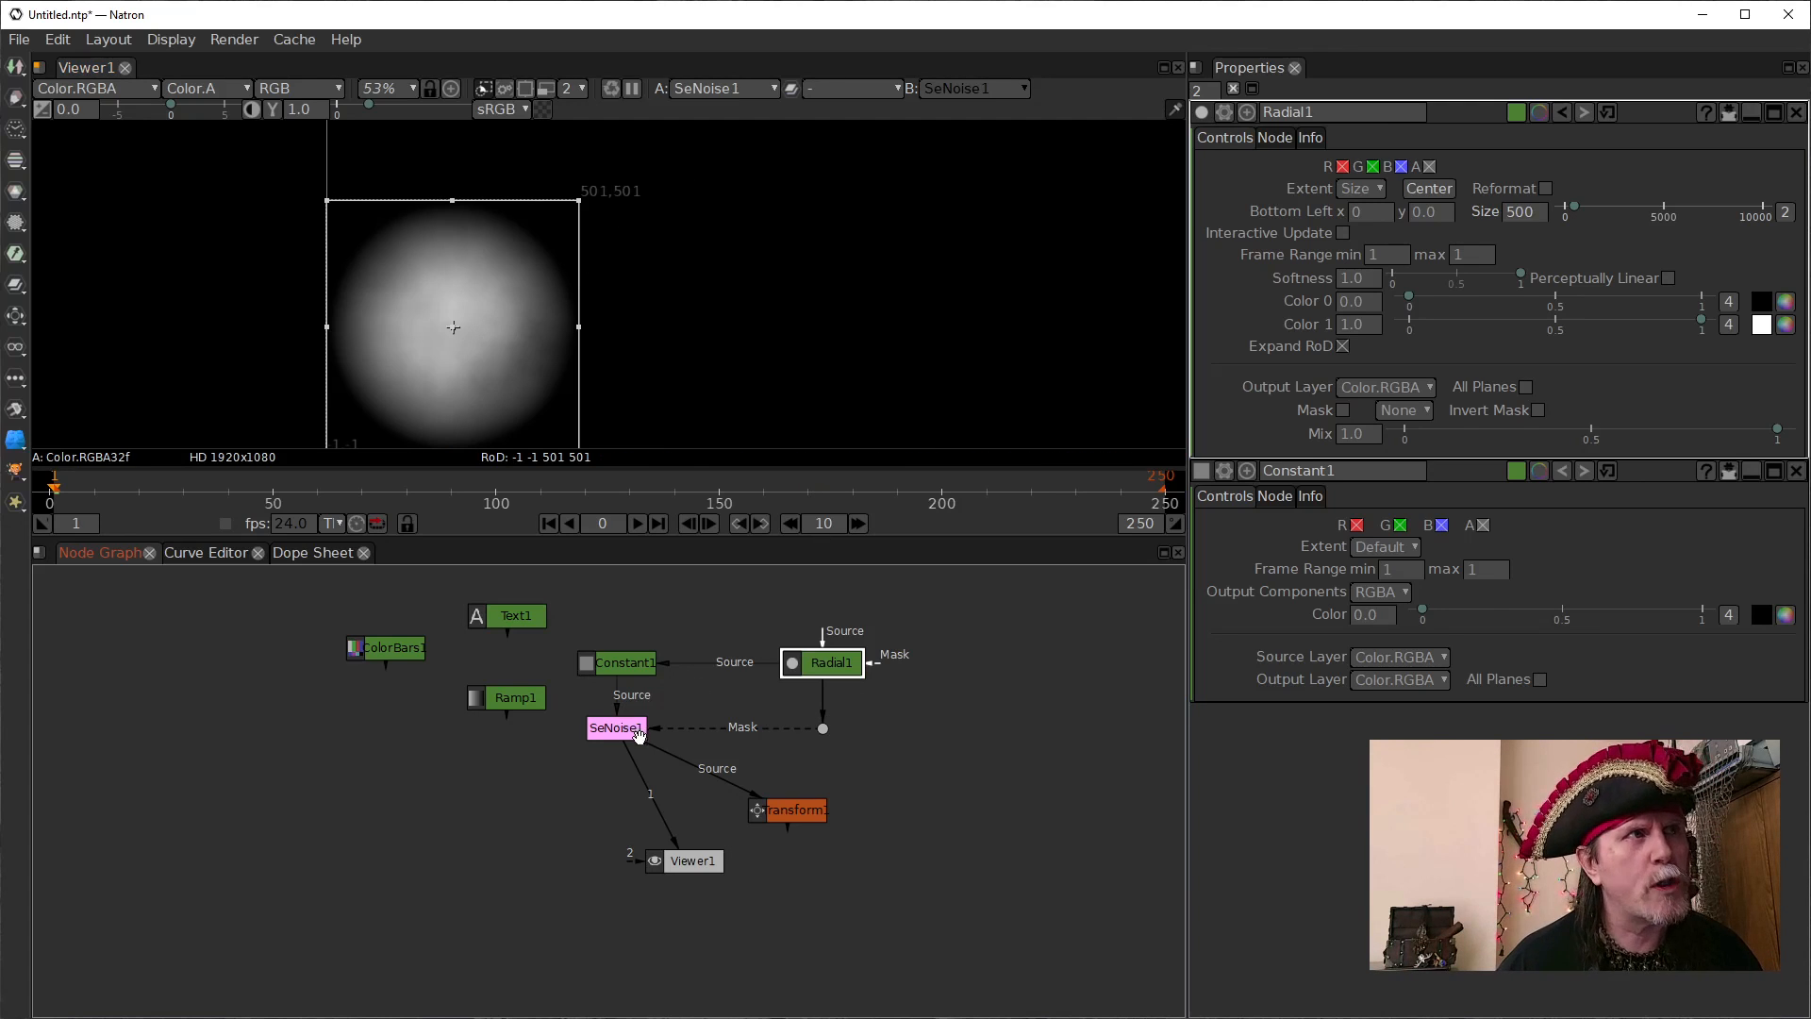
left_click_drag(656, 803, 789, 807)
scroll(679, 434, "down", 5)
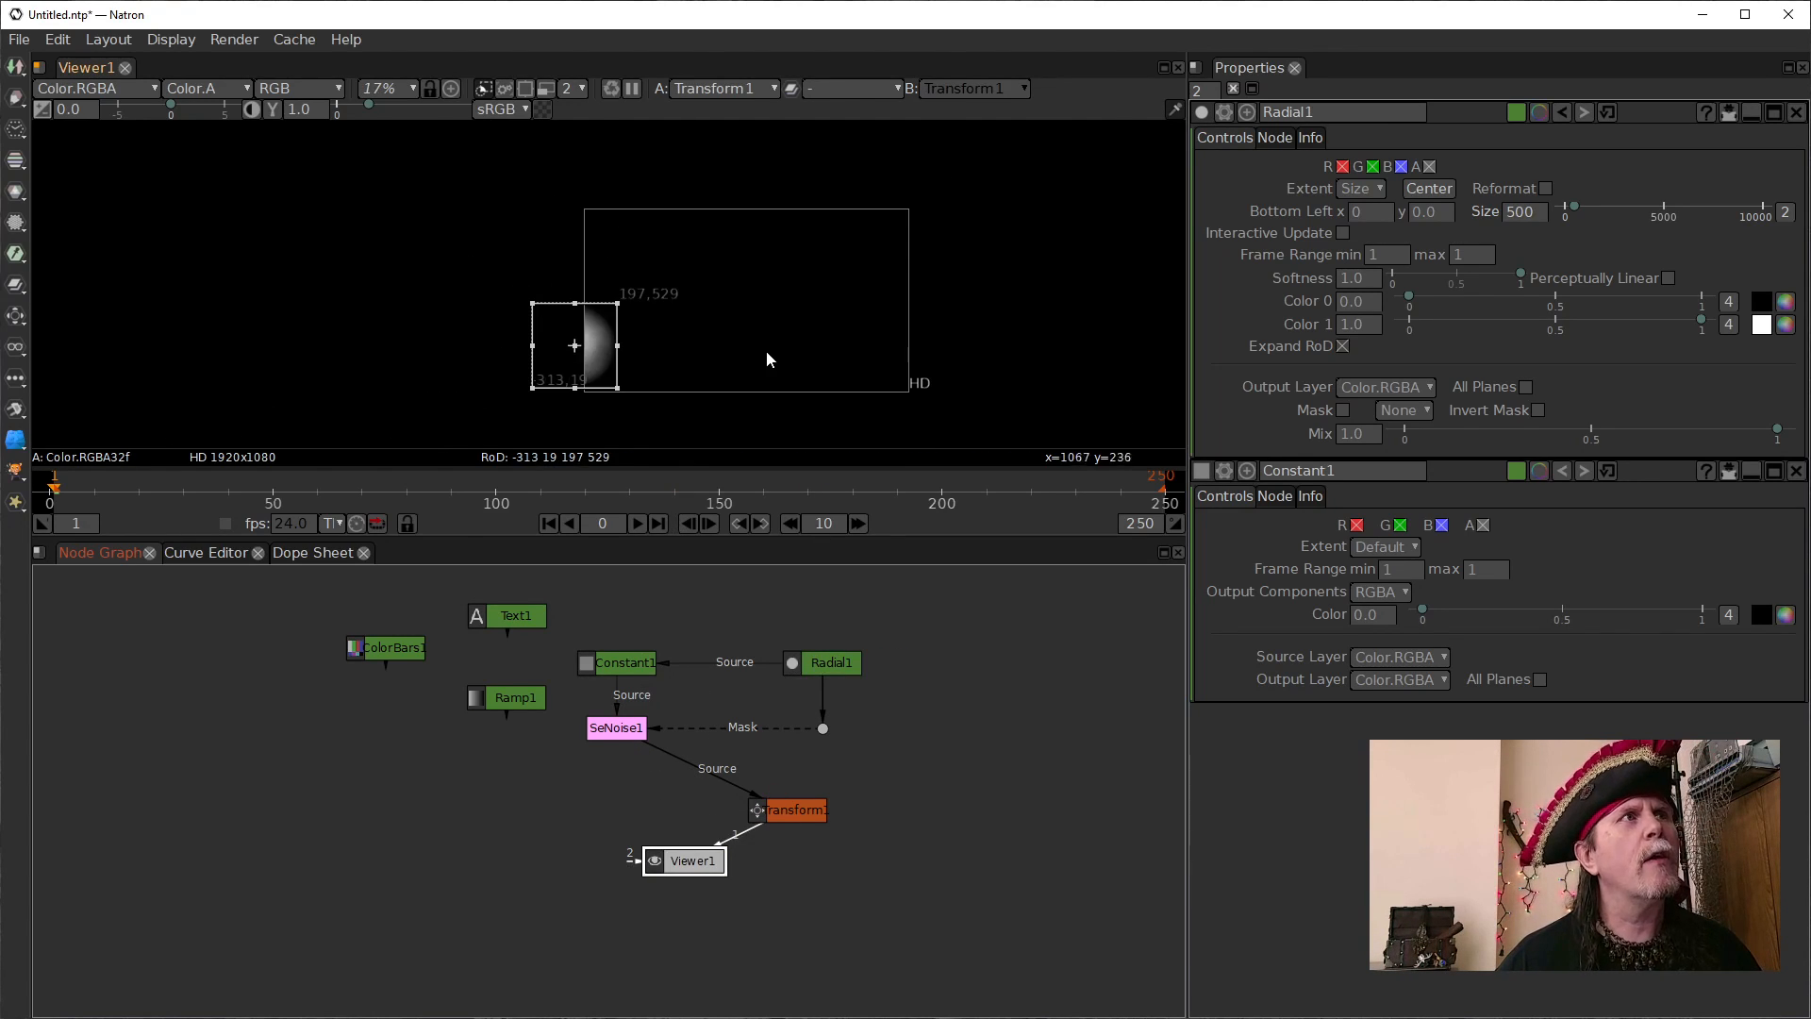
Open Transform1's properties and move the image to about x 136, y 67, rotated about -32 degrees
left_click(777, 810)
double_click(777, 809)
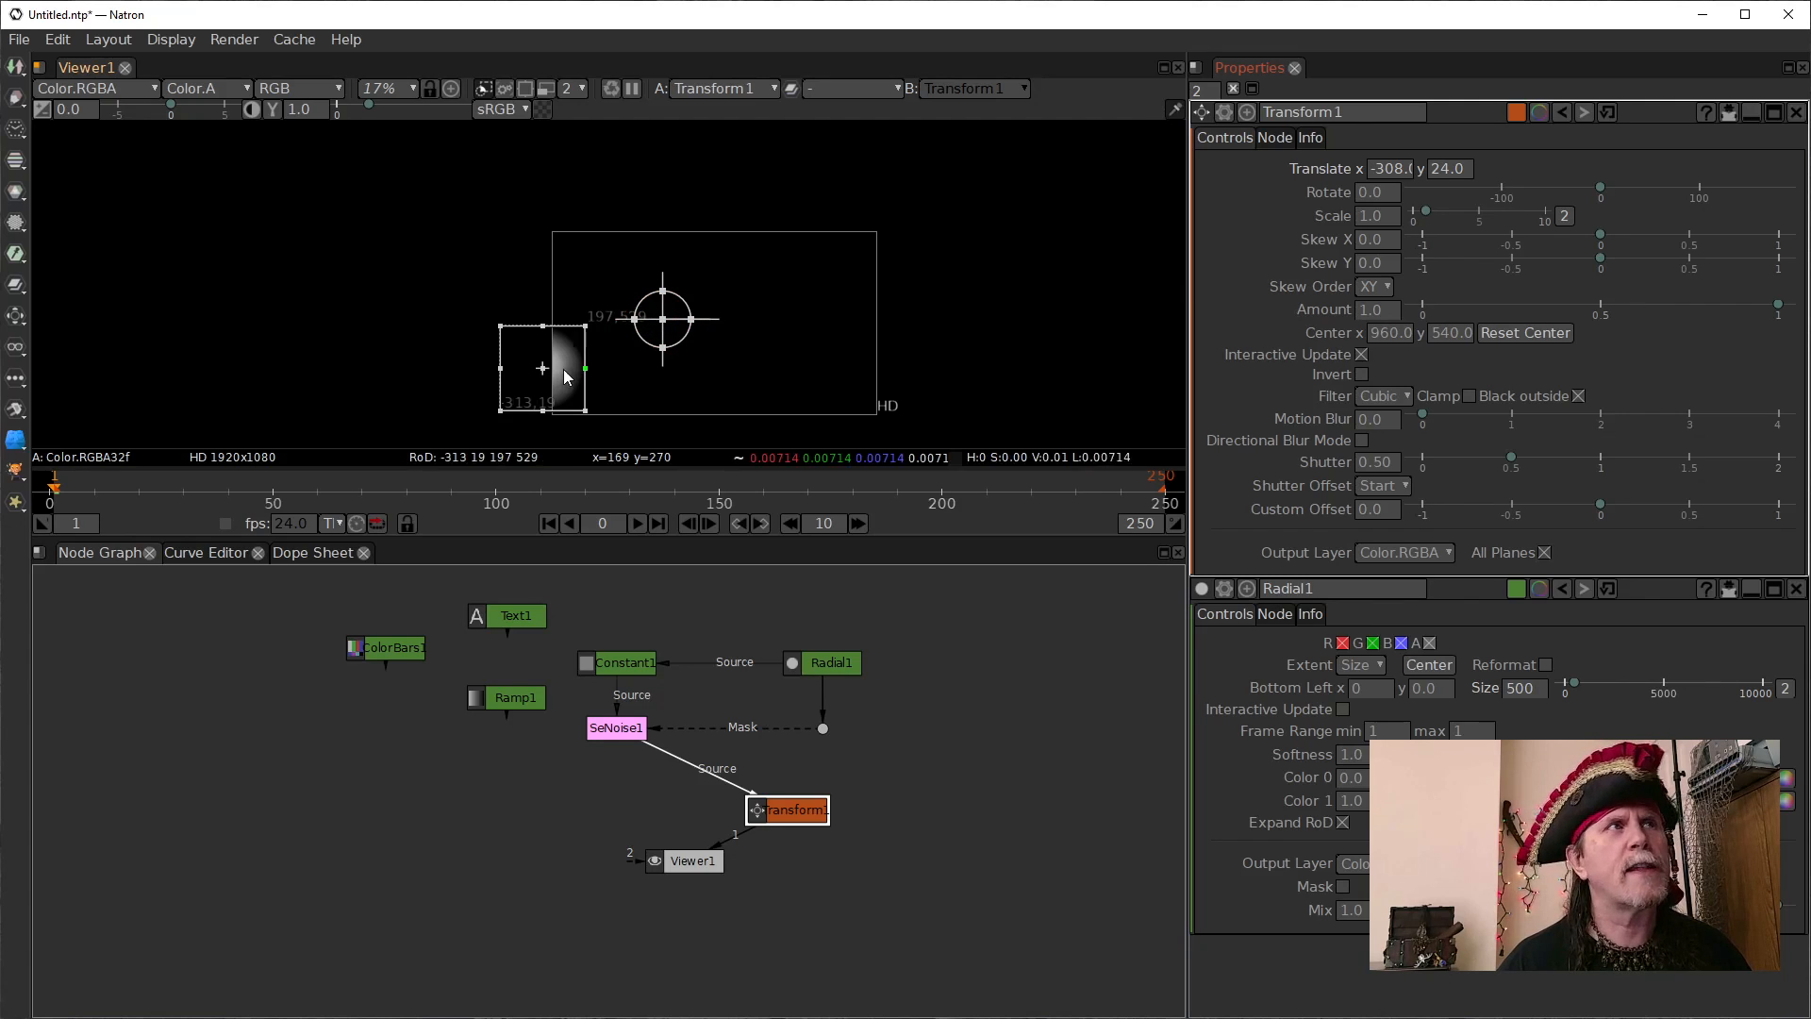
left_click(665, 300)
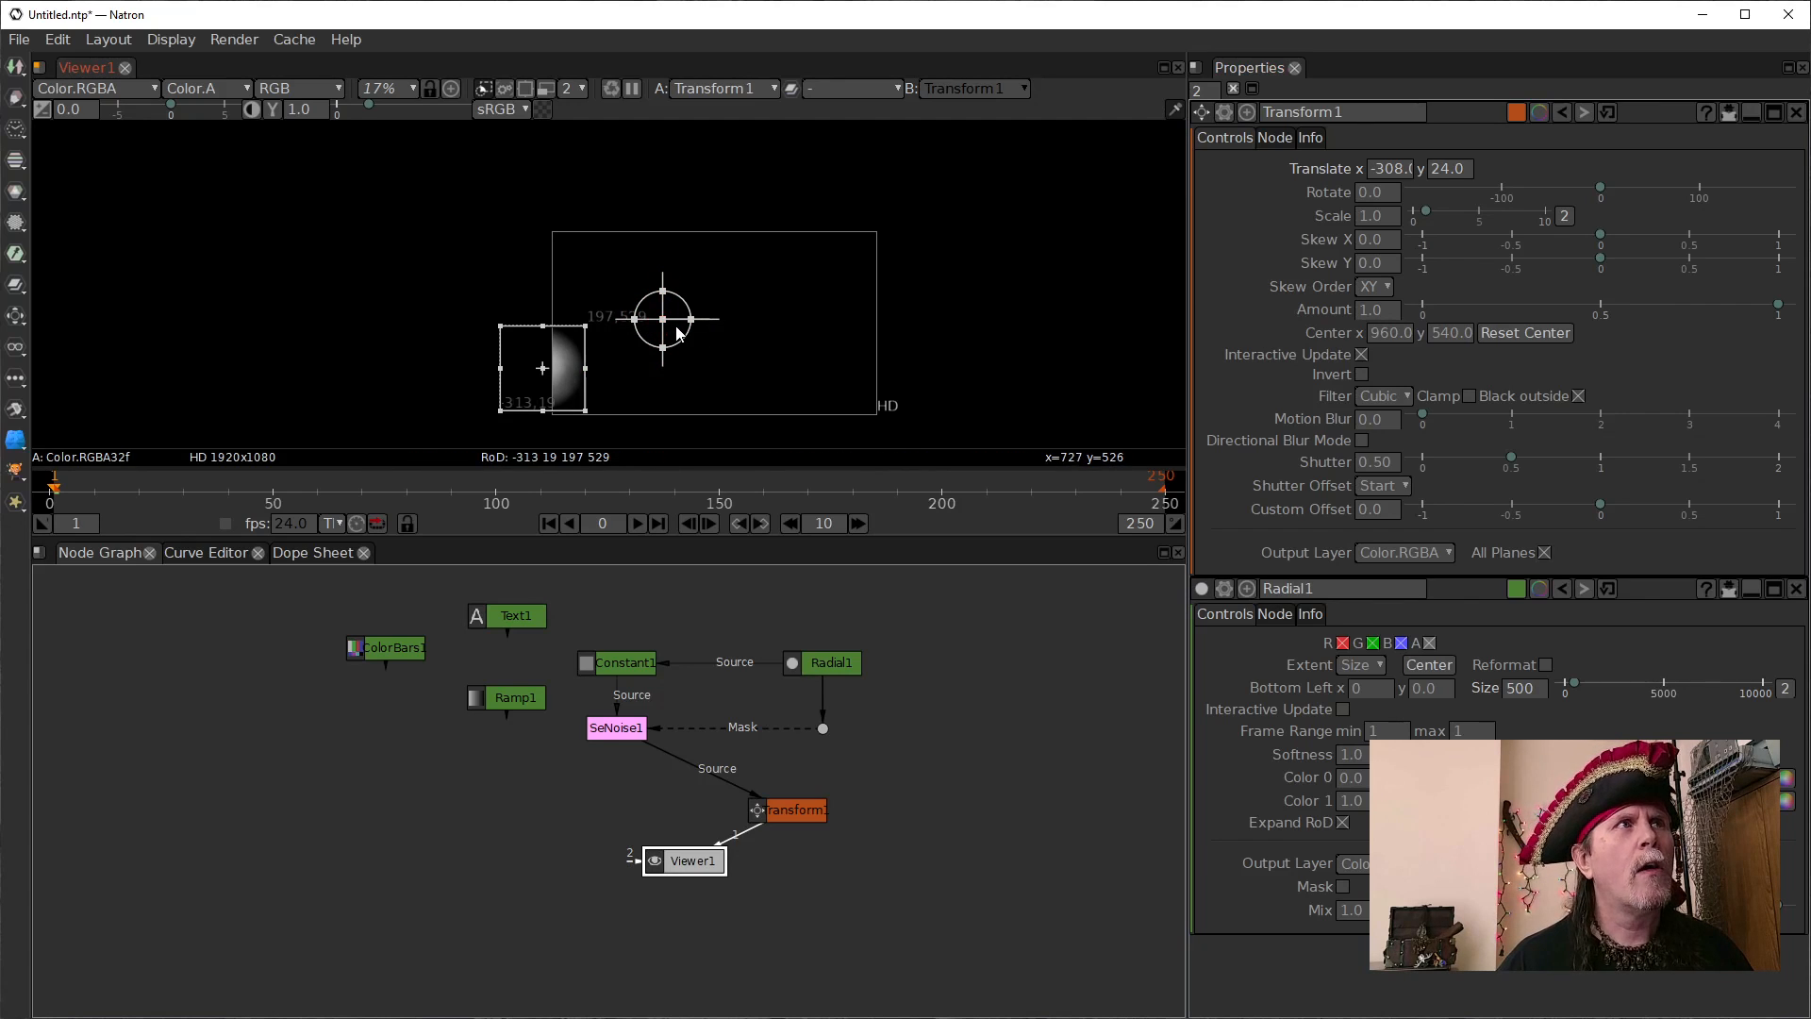
left_click_drag(665, 328, 766, 334)
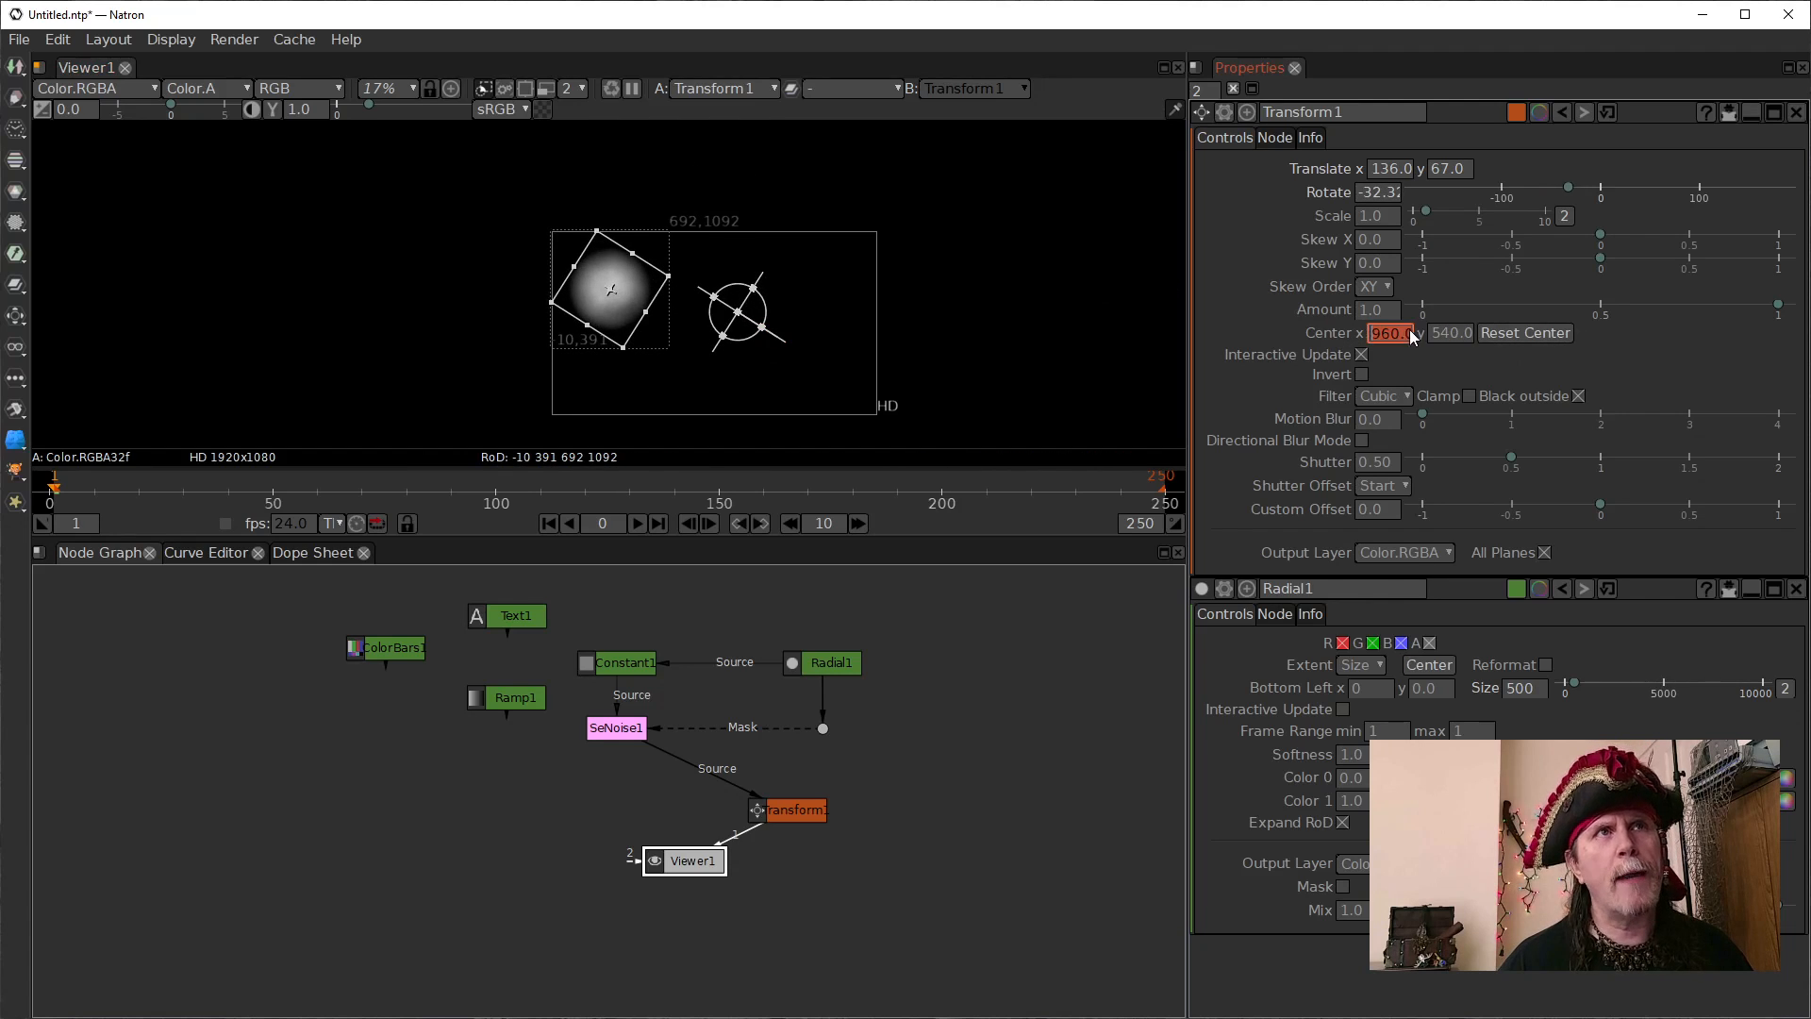
Reset Transform1's rotation to its default and reset its center to the middle of the input image
left_click(1383, 194)
right_click(1371, 193)
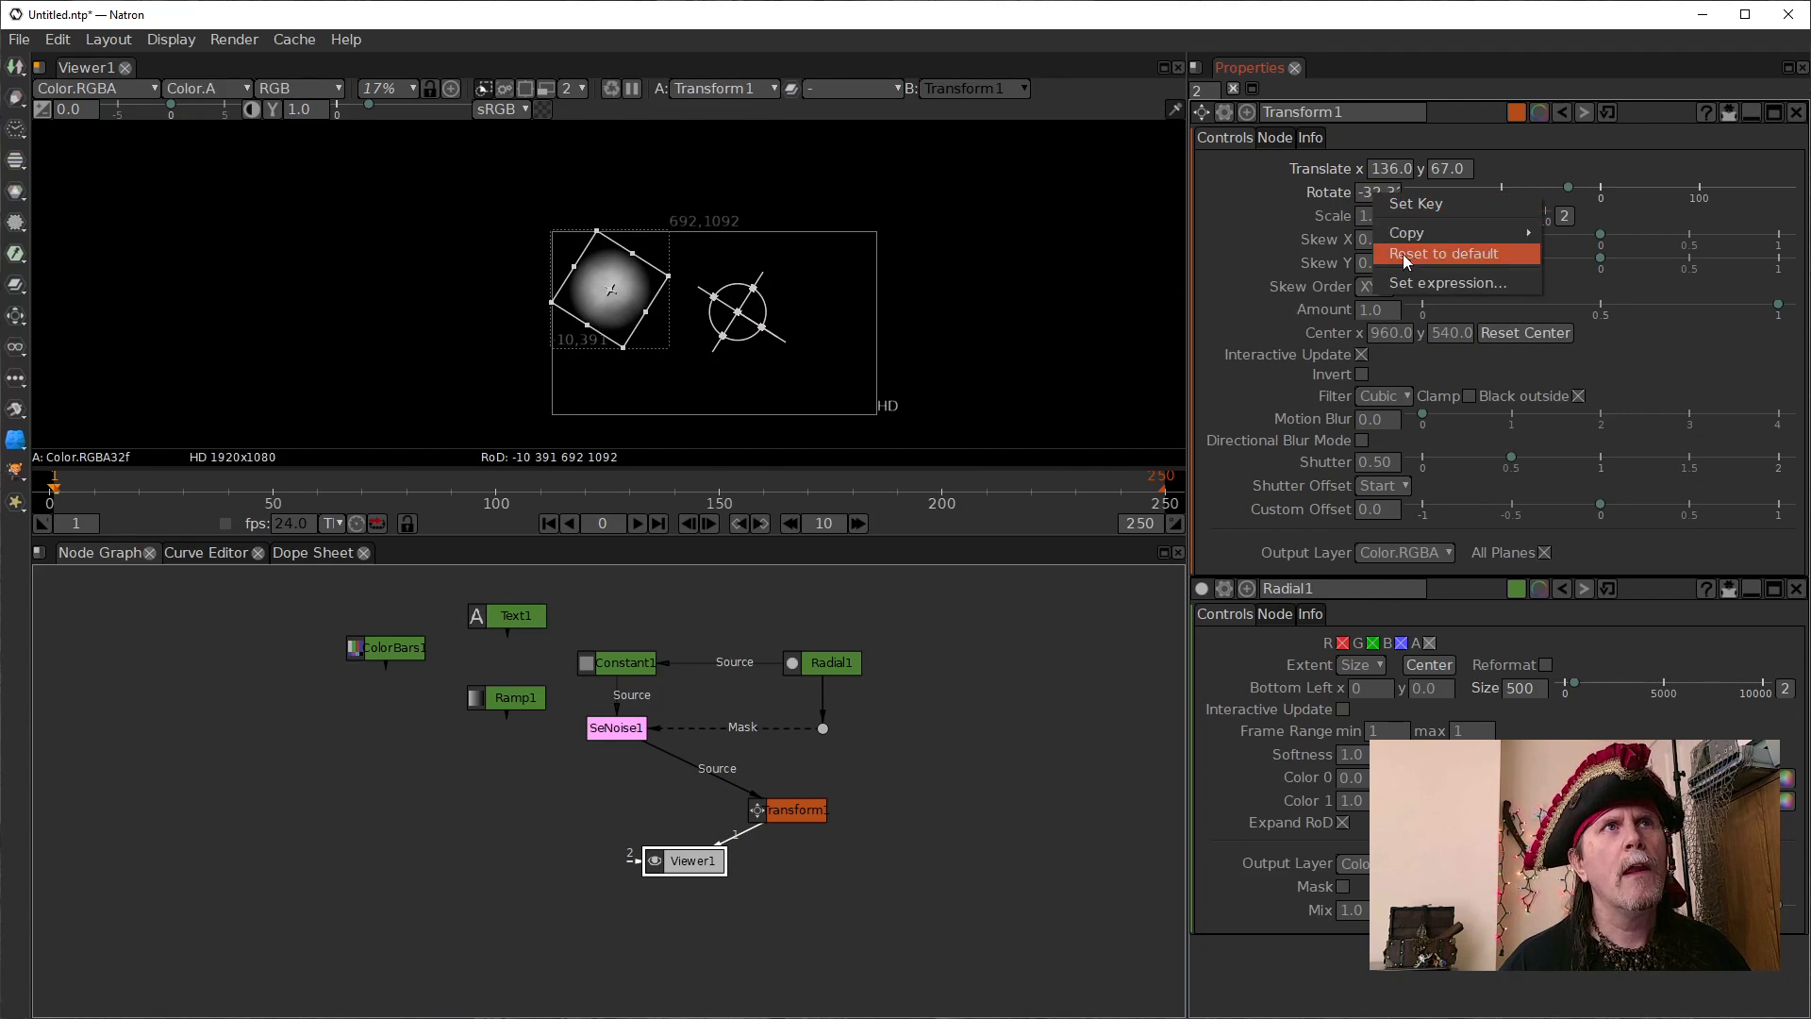
left_click(1415, 251)
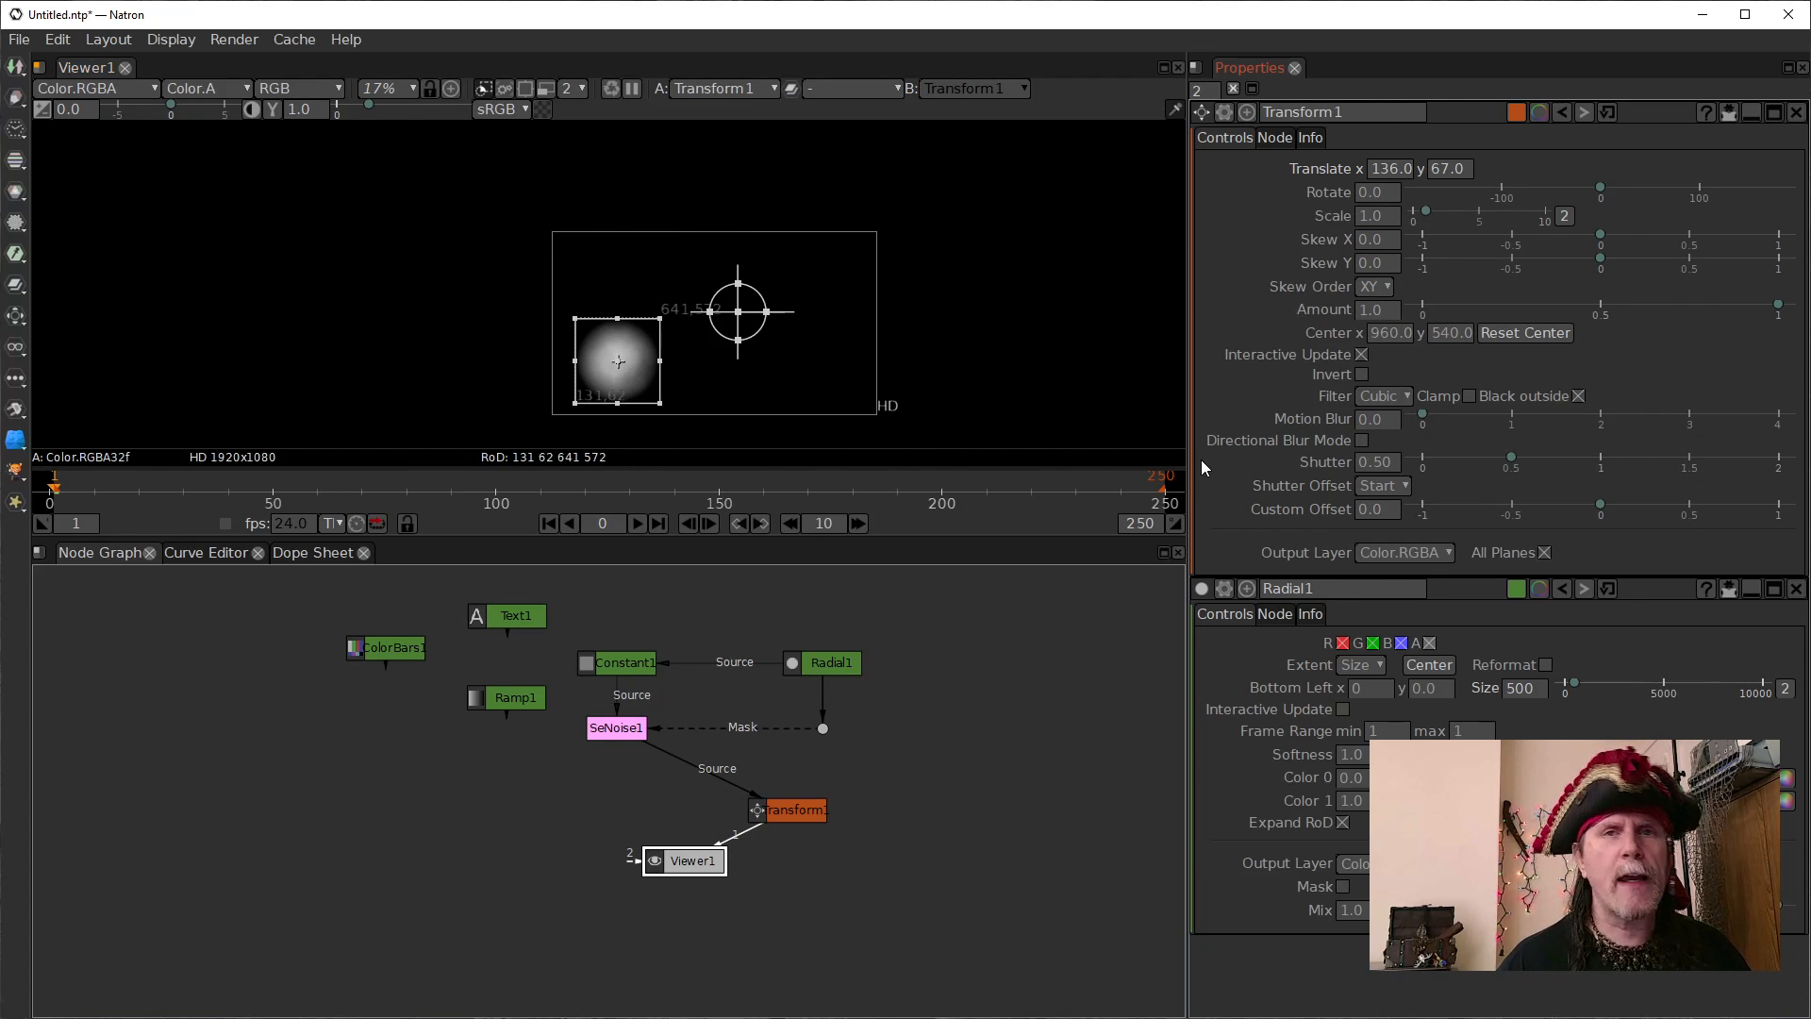
left_click(1540, 340)
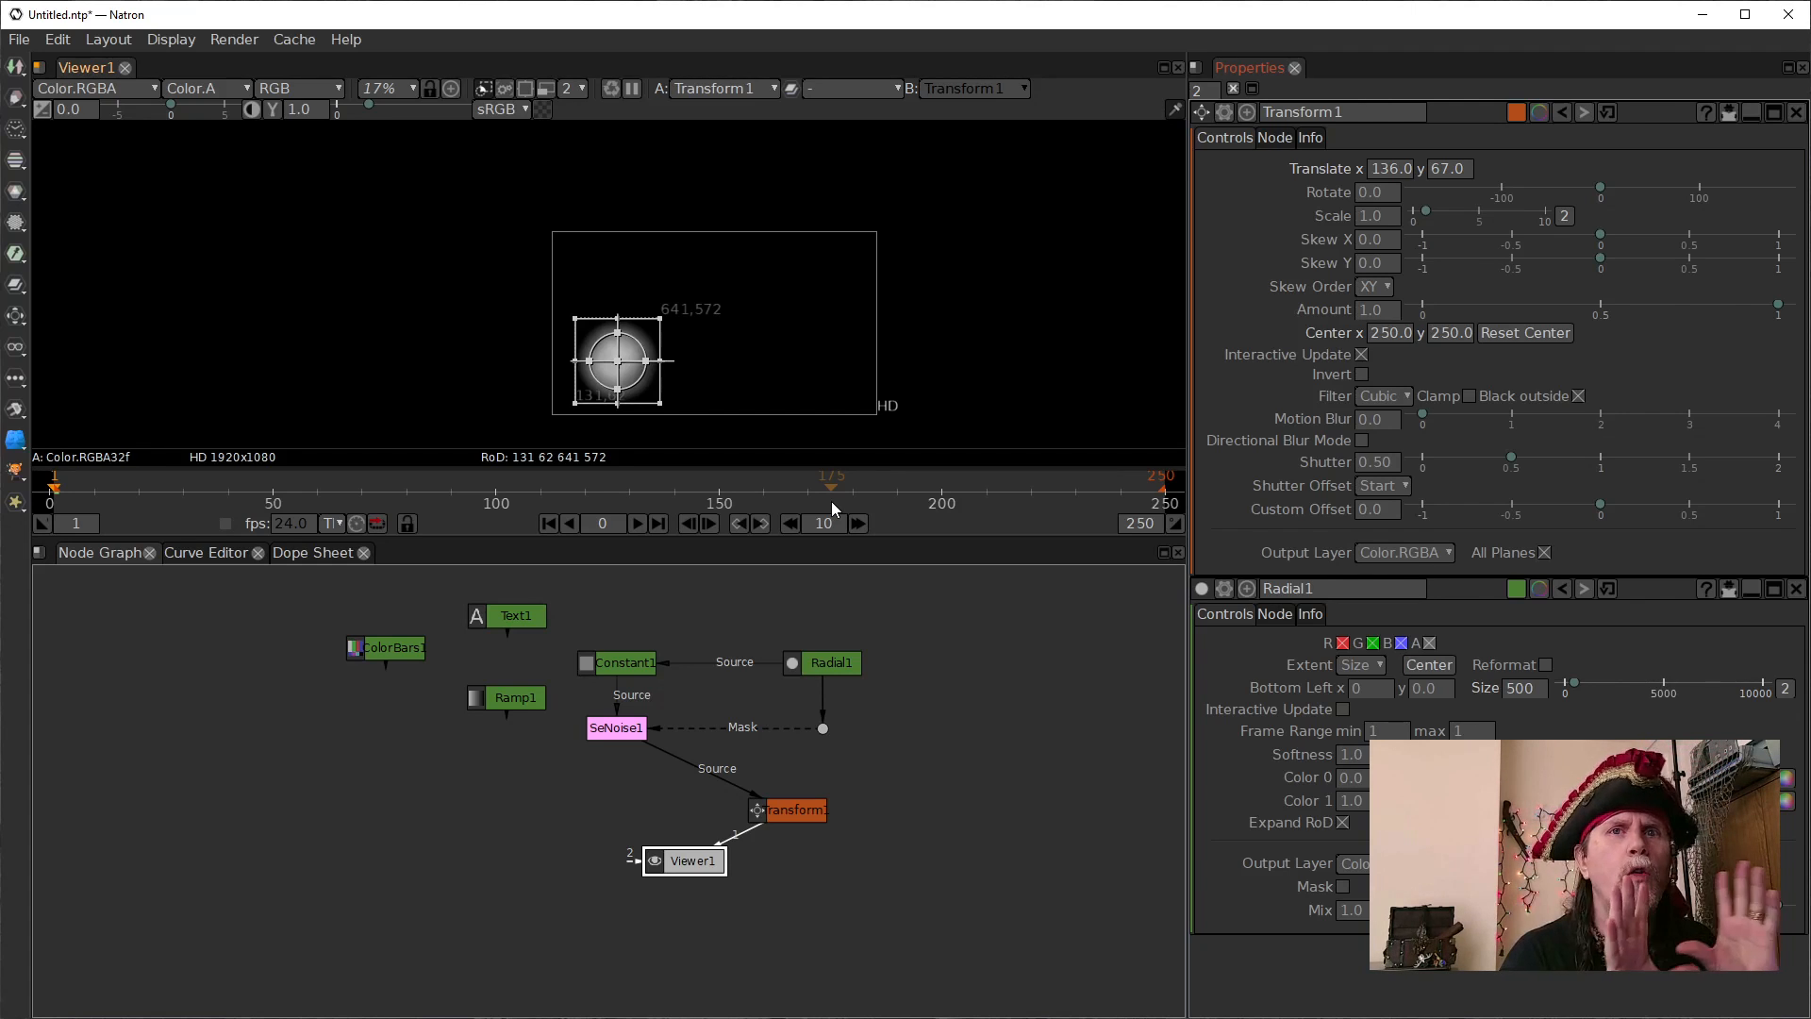
Move the Transform1 node closer to SeNoise1 and set its rotation to about -56.8 degrees
left_click_drag(803, 808, 759, 790)
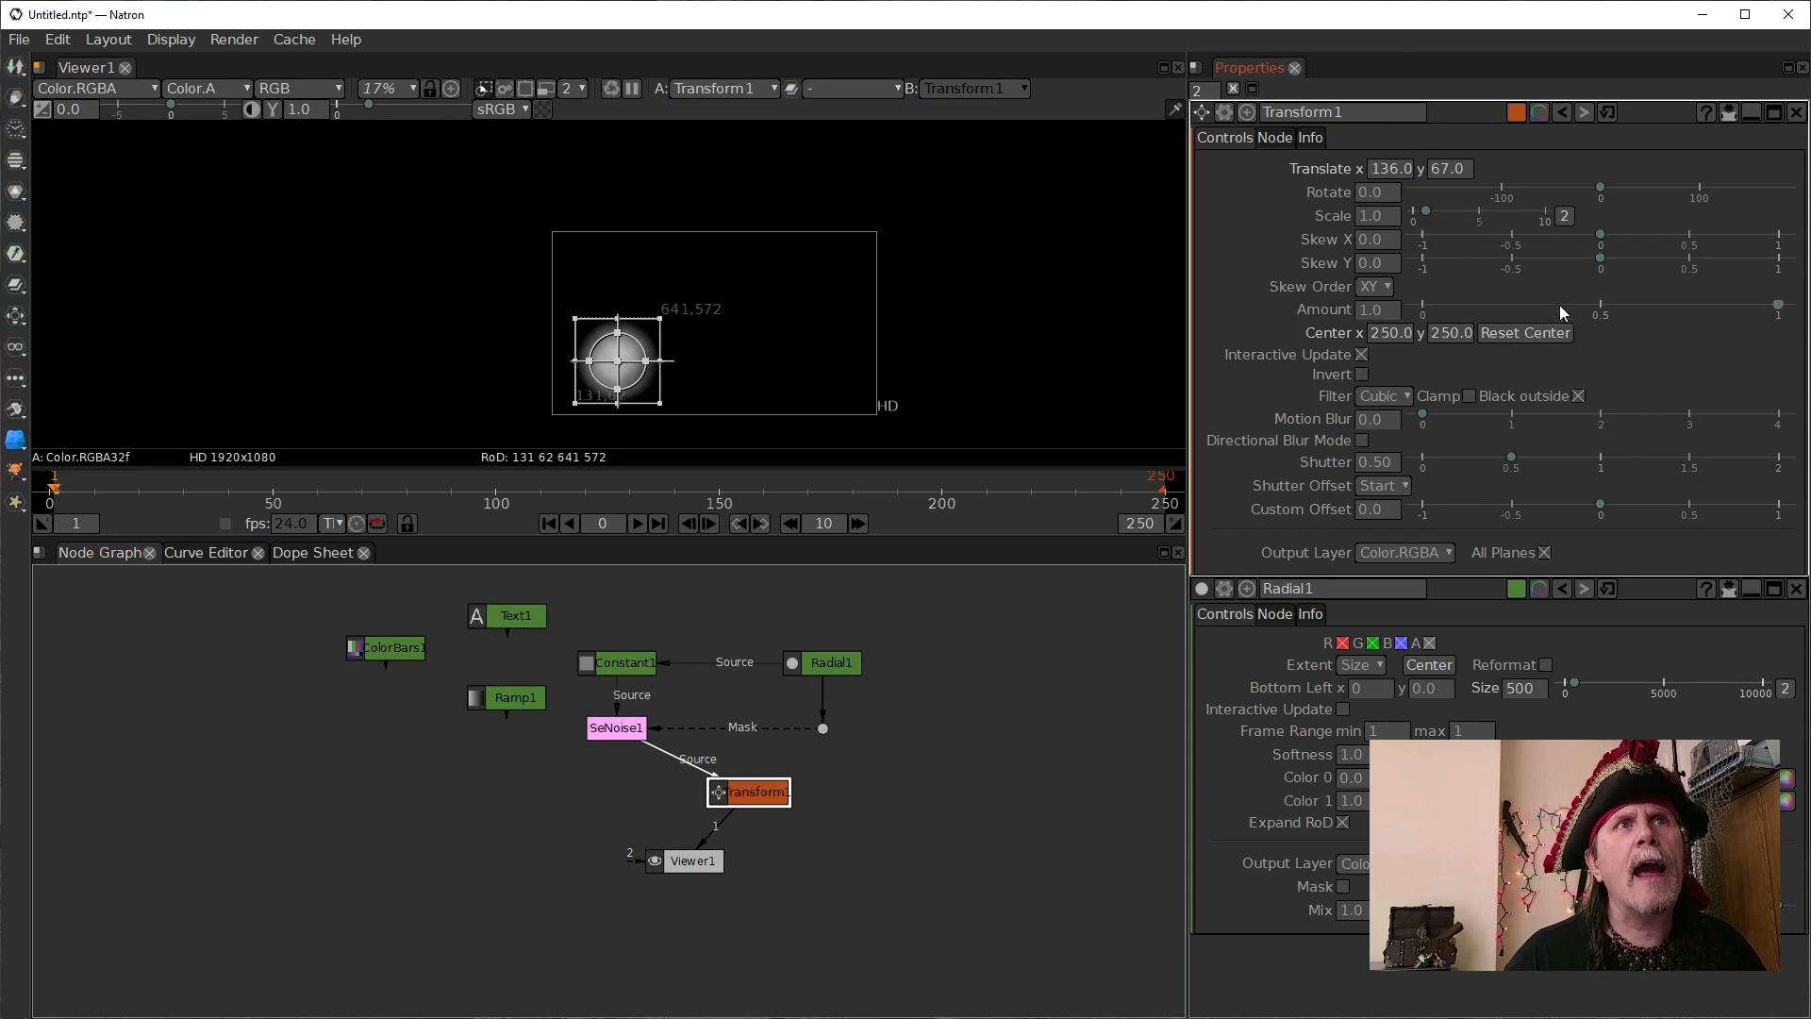
left_click_drag(1601, 189, 1545, 194)
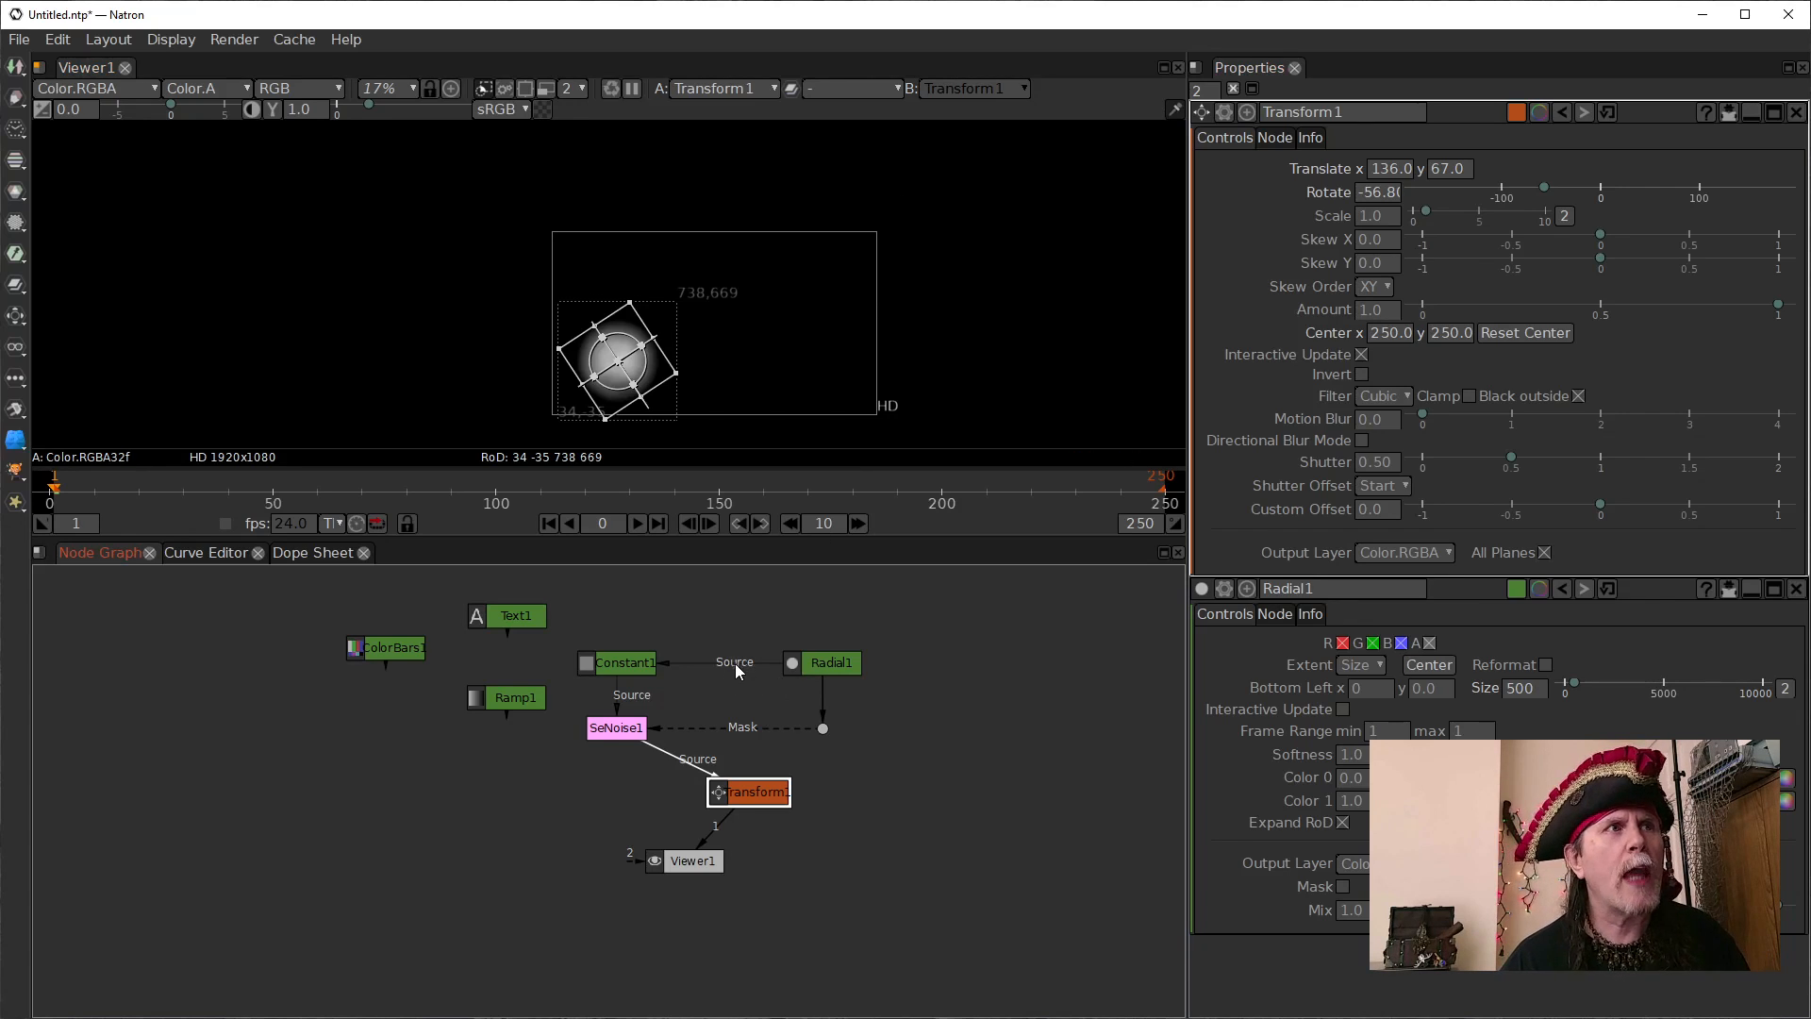
Connect SeNoise1's Source input to Radial1, comparing it once more with Constant1 as the source
left_click_drag(618, 693, 828, 670)
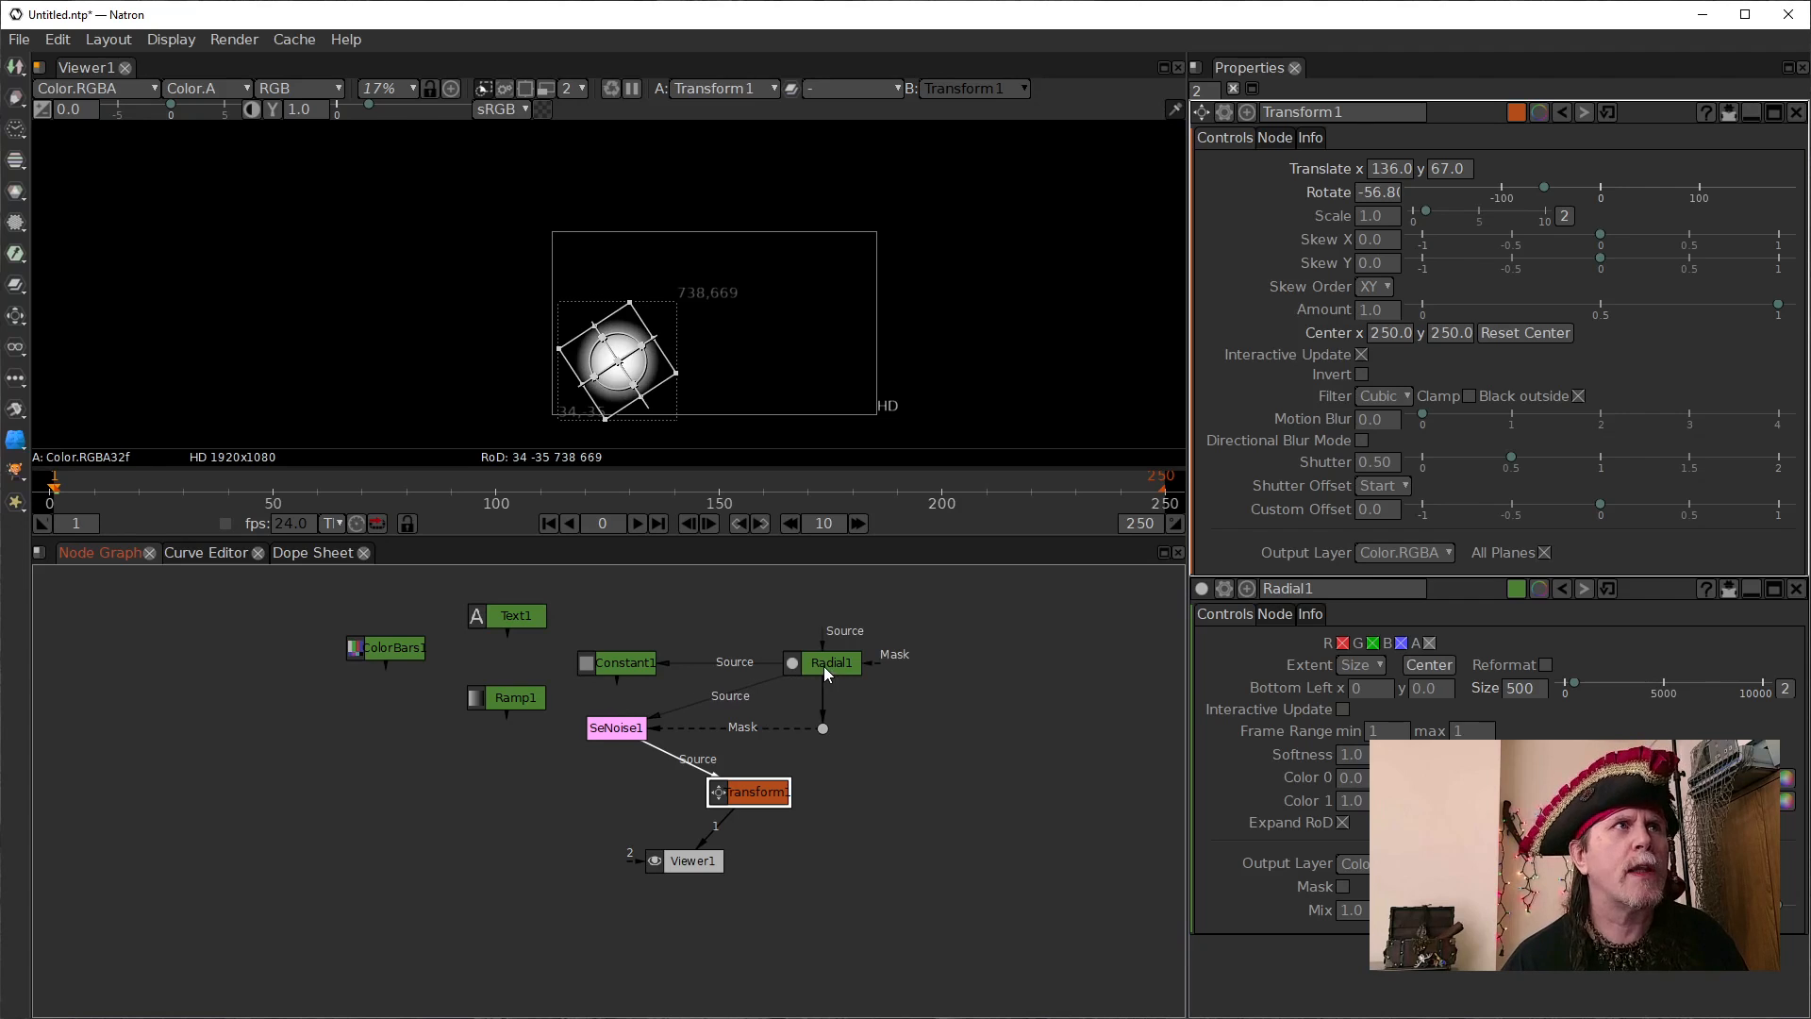
scroll(737, 666, "up", 6)
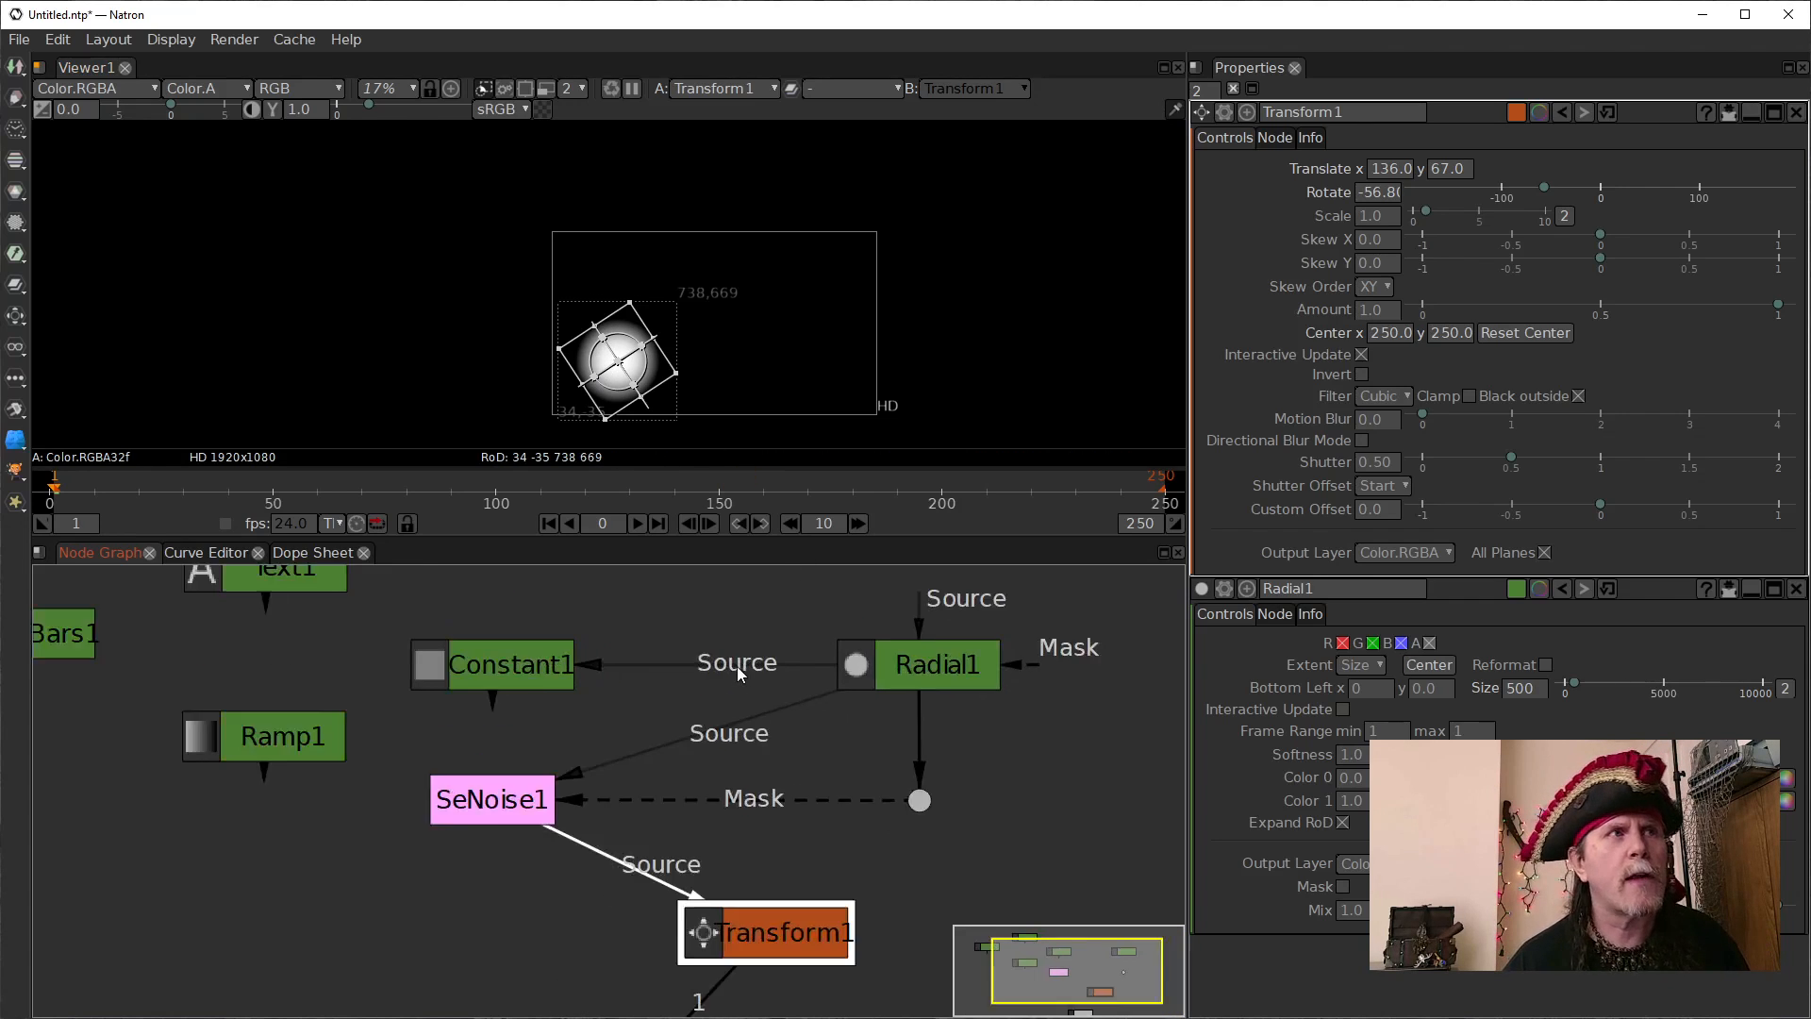
left_click_drag(751, 733, 492, 666)
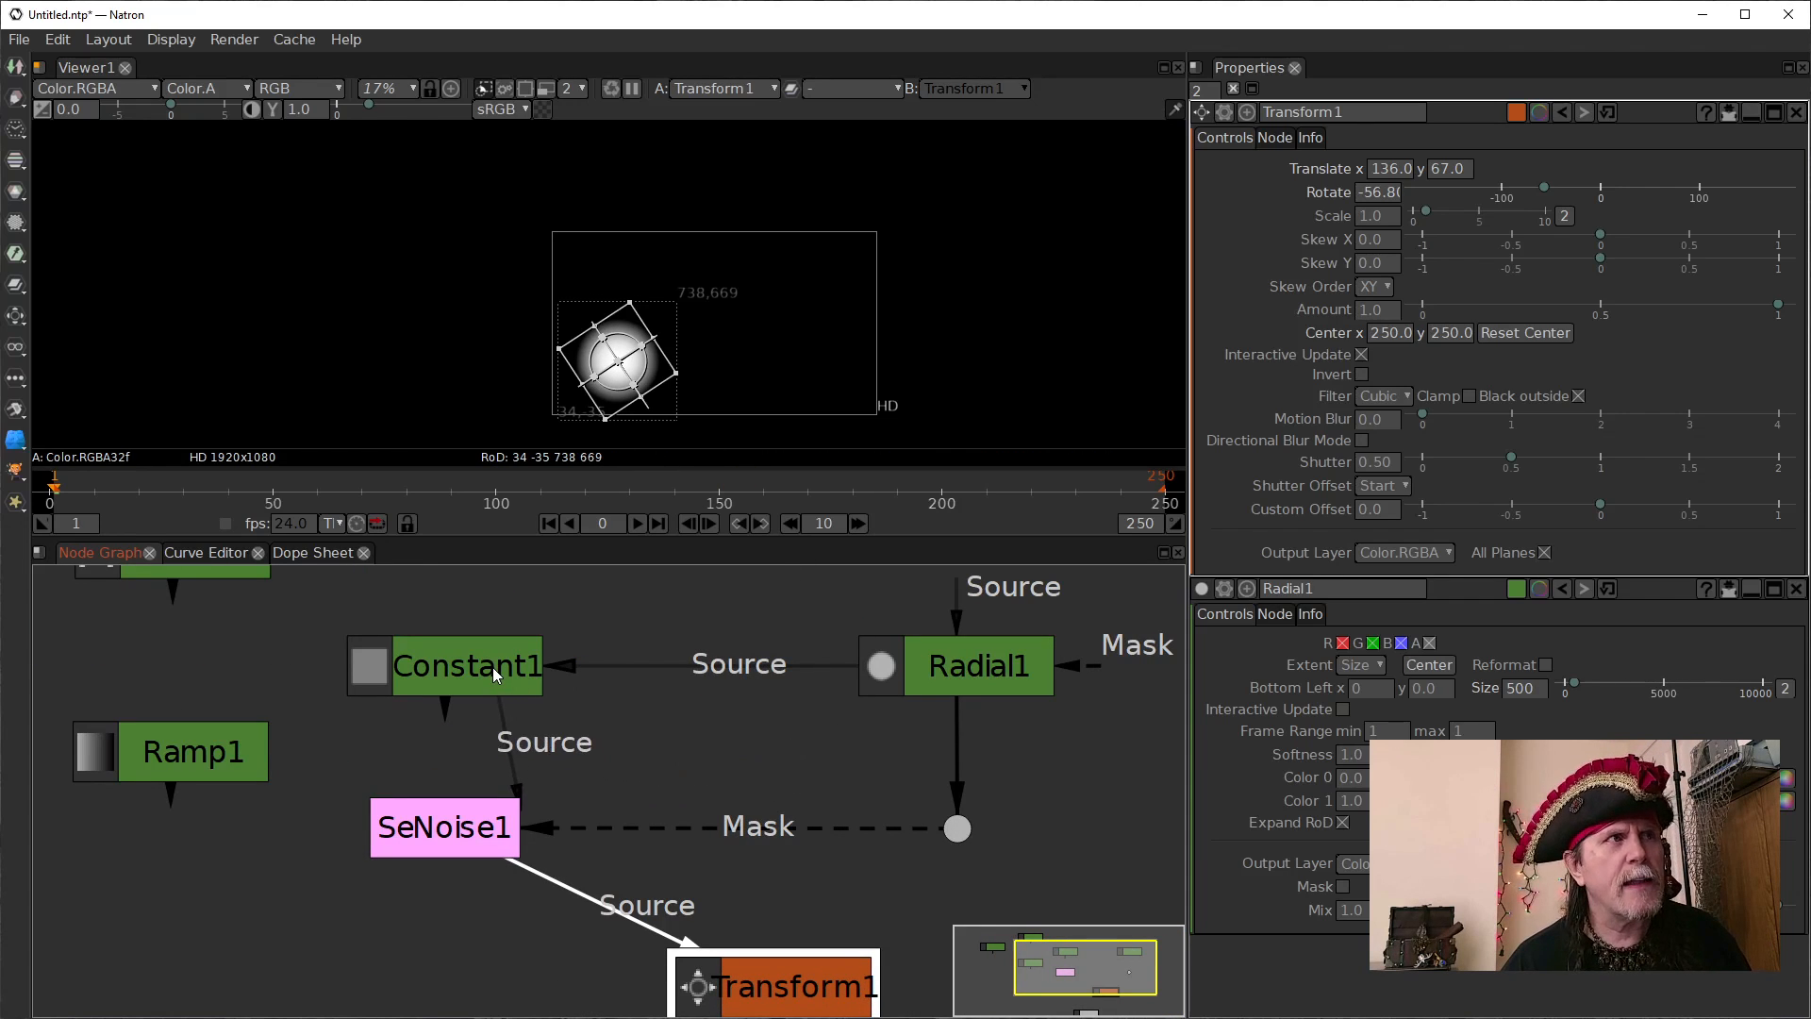
left_click_drag(449, 747, 935, 675)
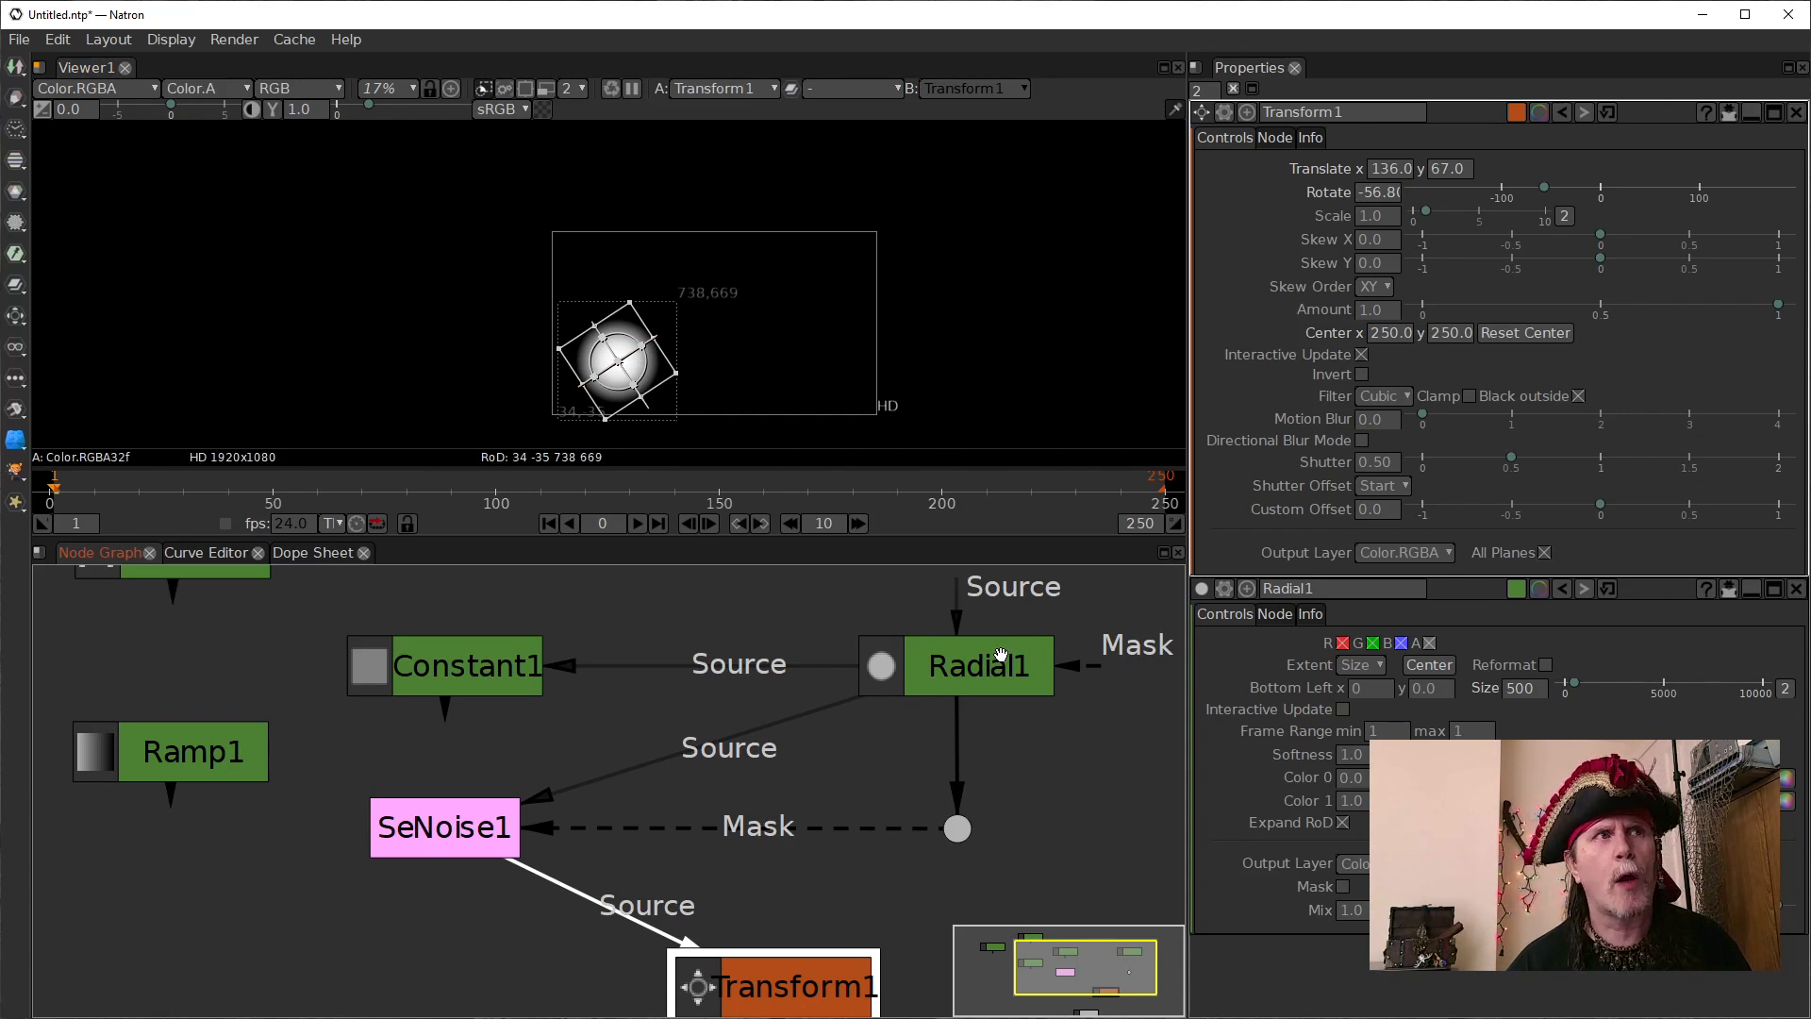
scroll(643, 436, "up", 3)
scroll(624, 285, "up", 6)
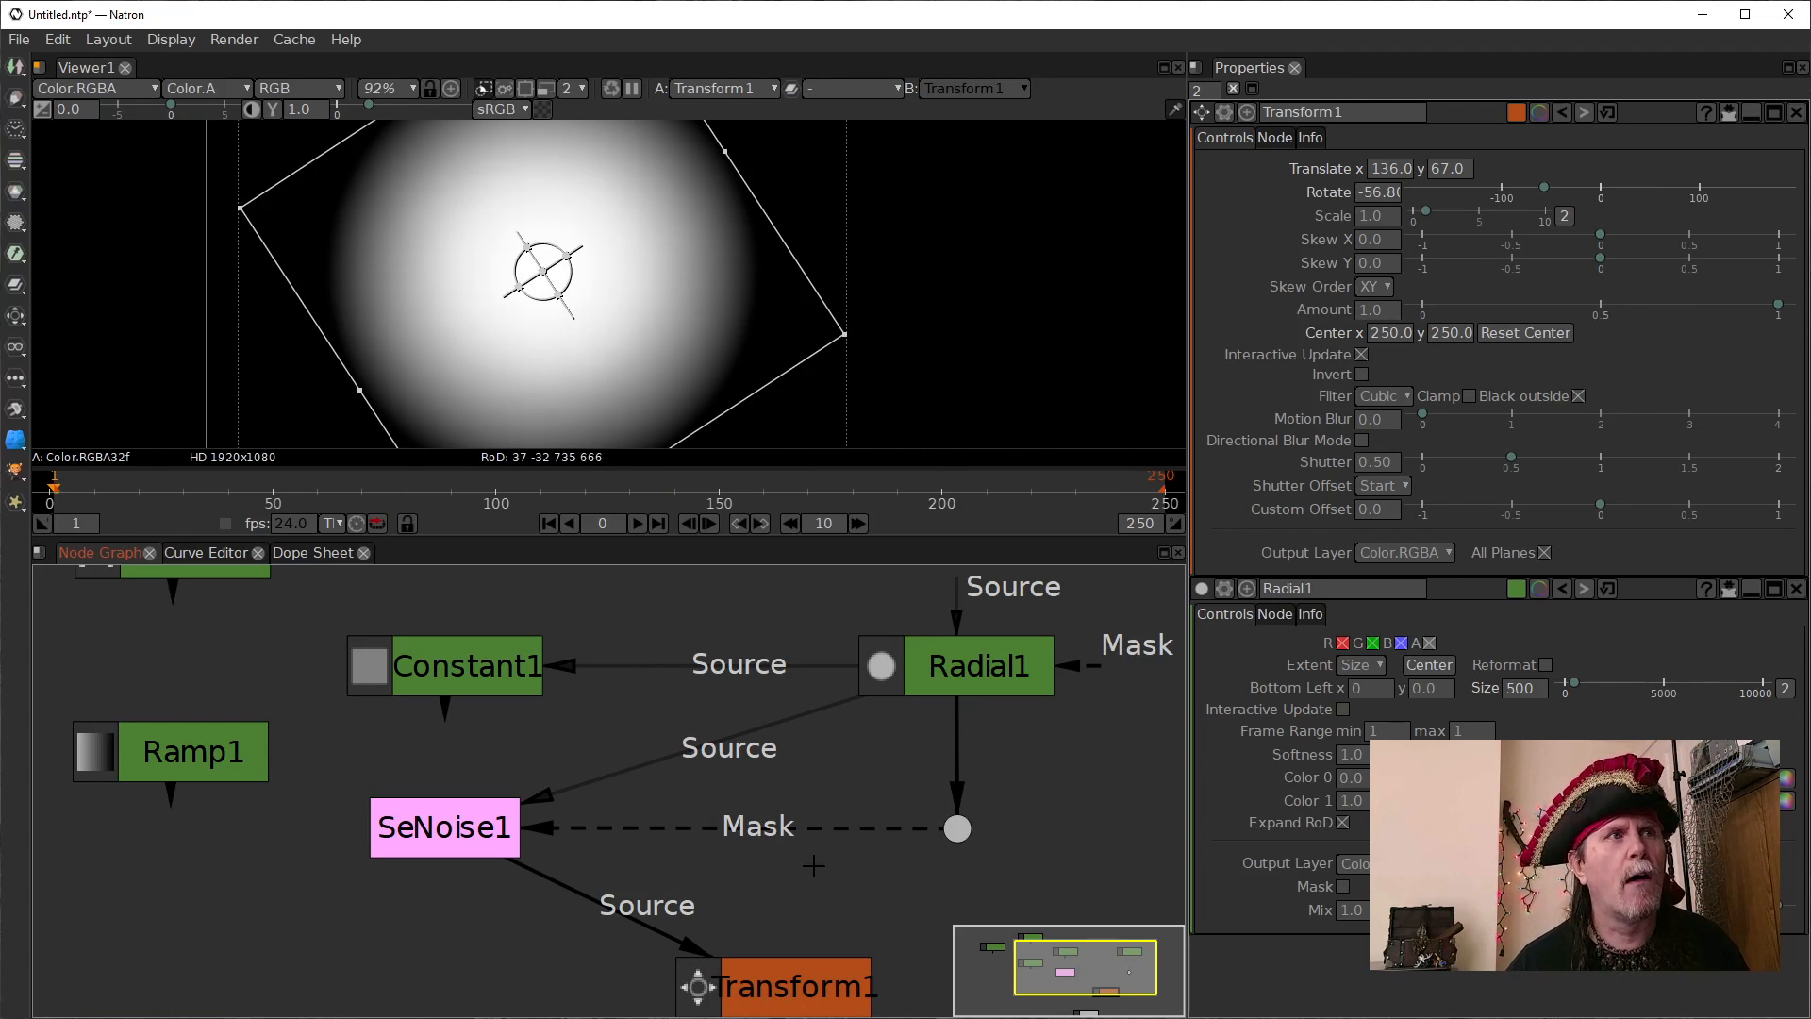
Disconnect SeNoise1's Mask input to compare the unmasked image, and reconnect it to the dot below Radial1
left_click_drag(820, 834, 677, 866)
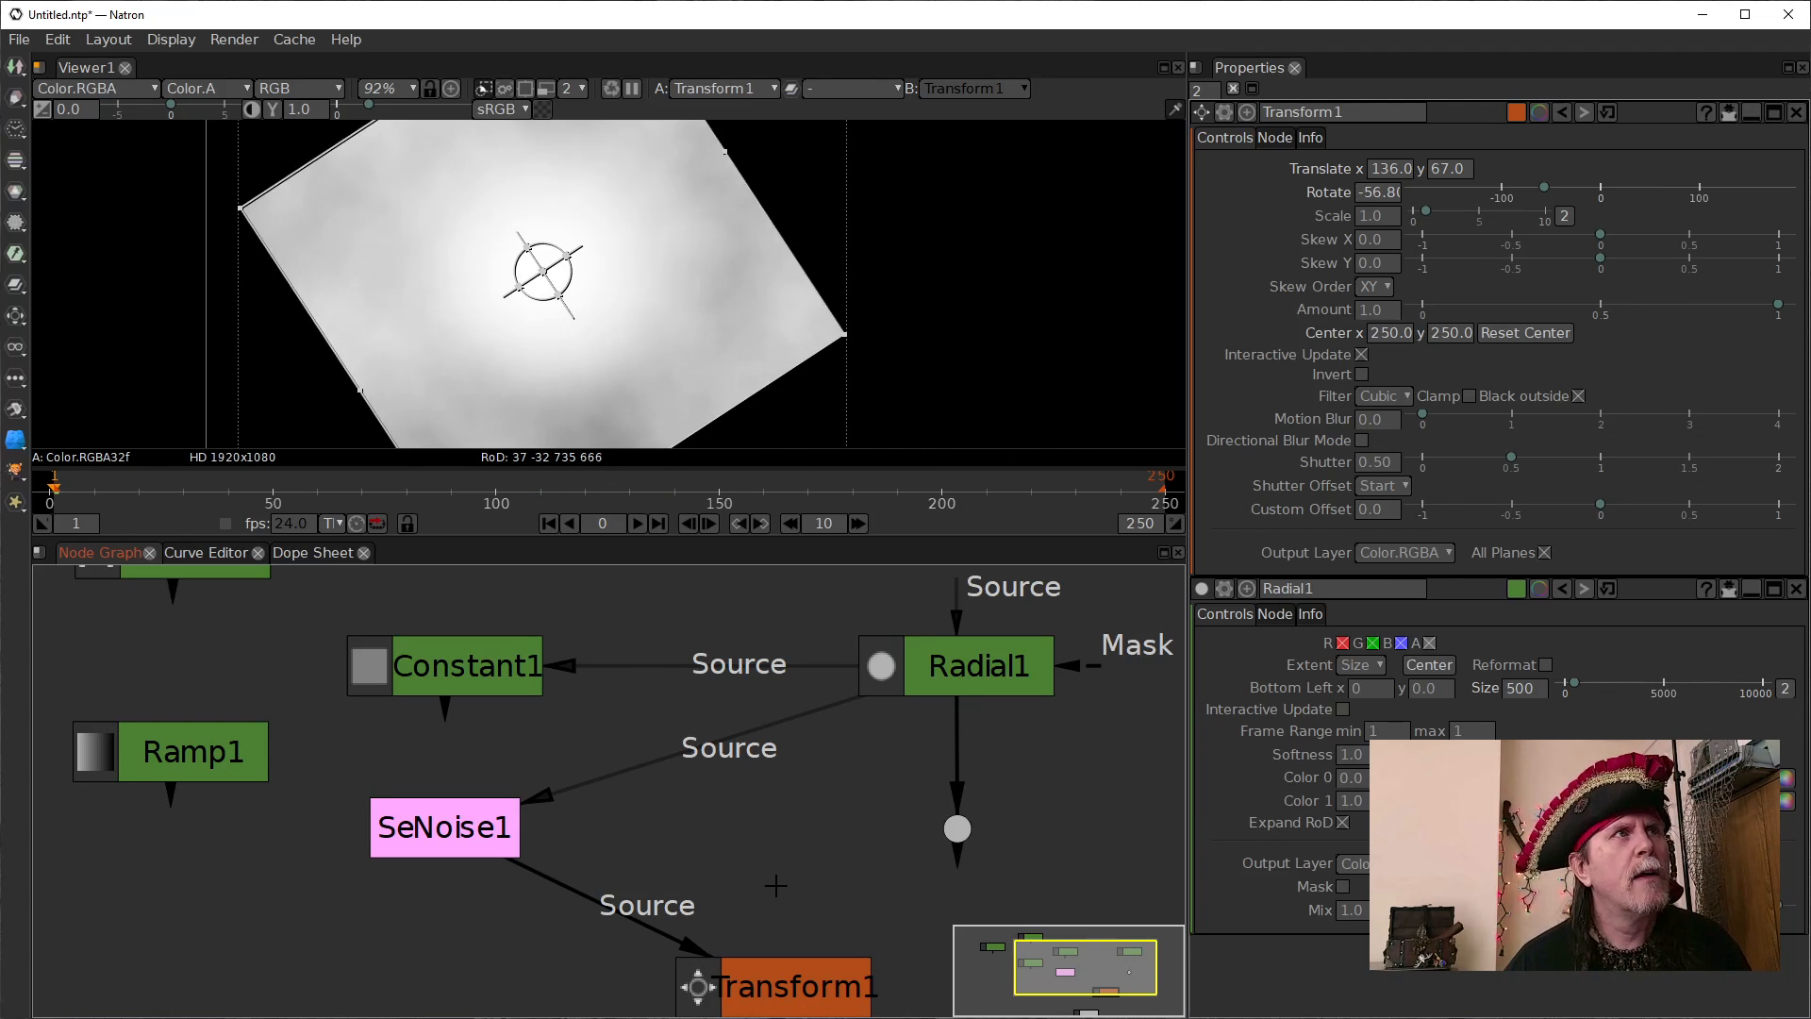
left_click(516, 831)
left_click_drag(542, 836, 941, 823)
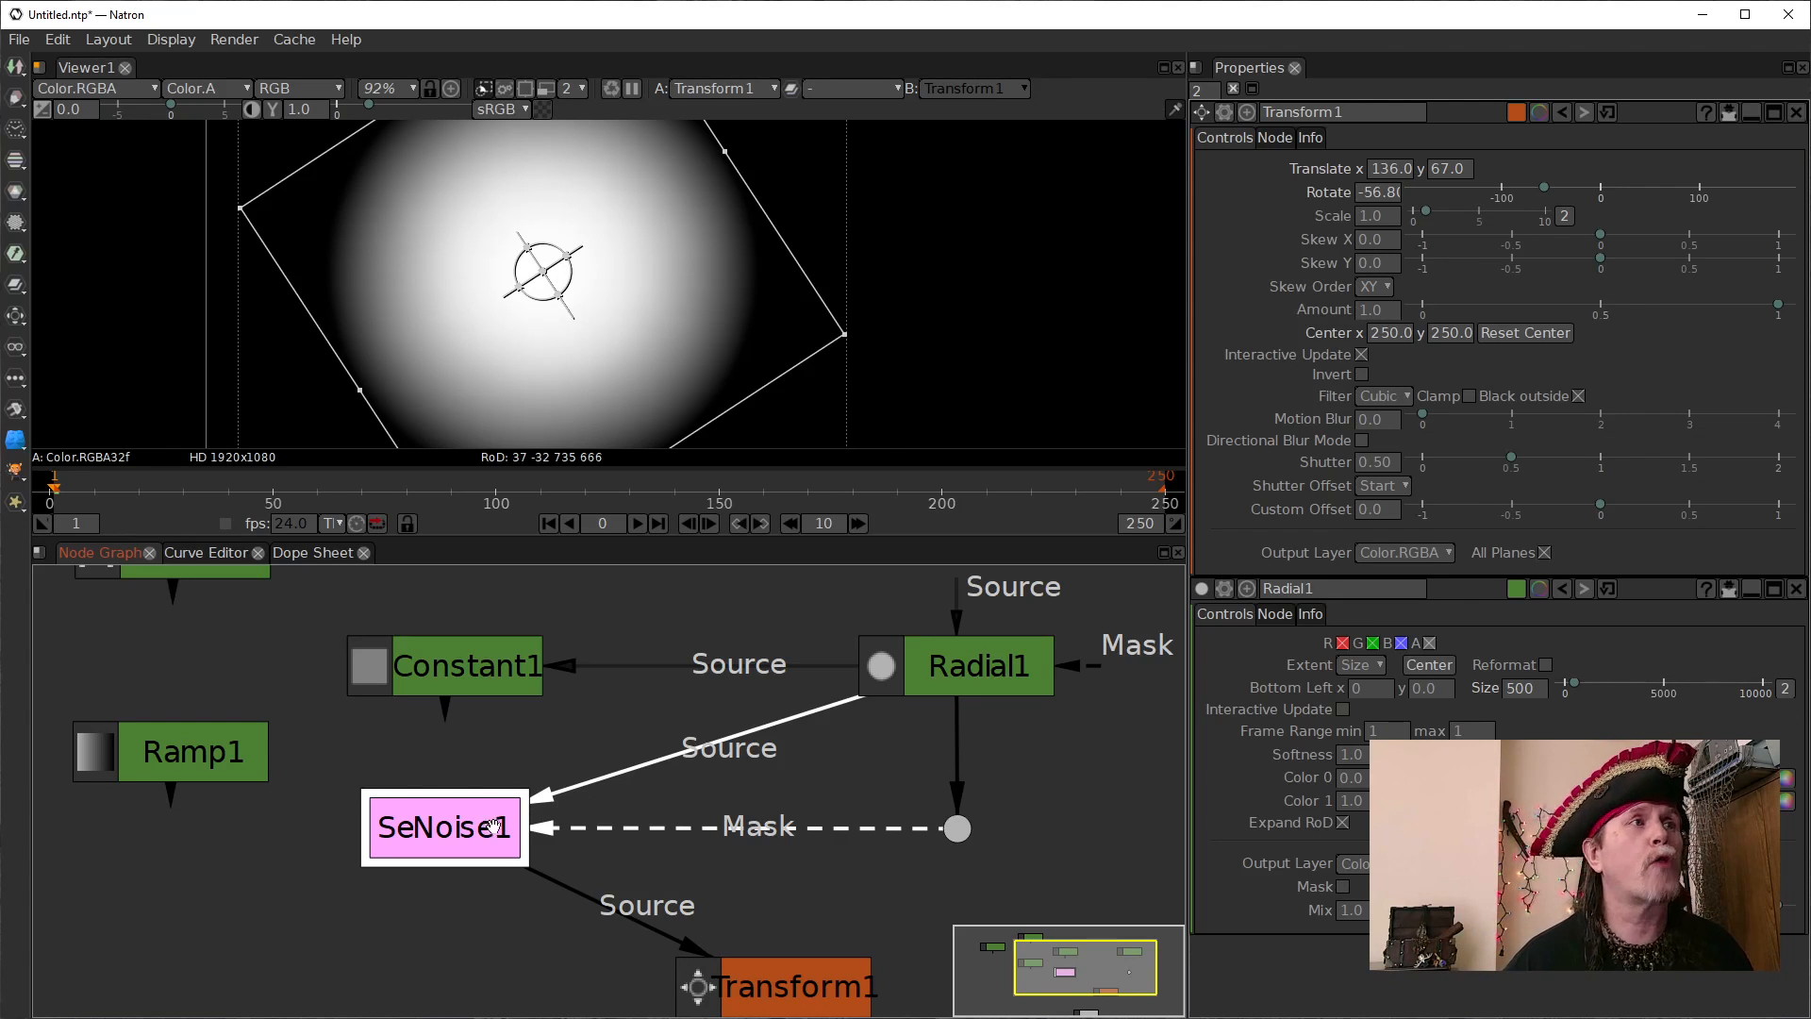
key("f")
left_click_drag(750, 392, 760, 363)
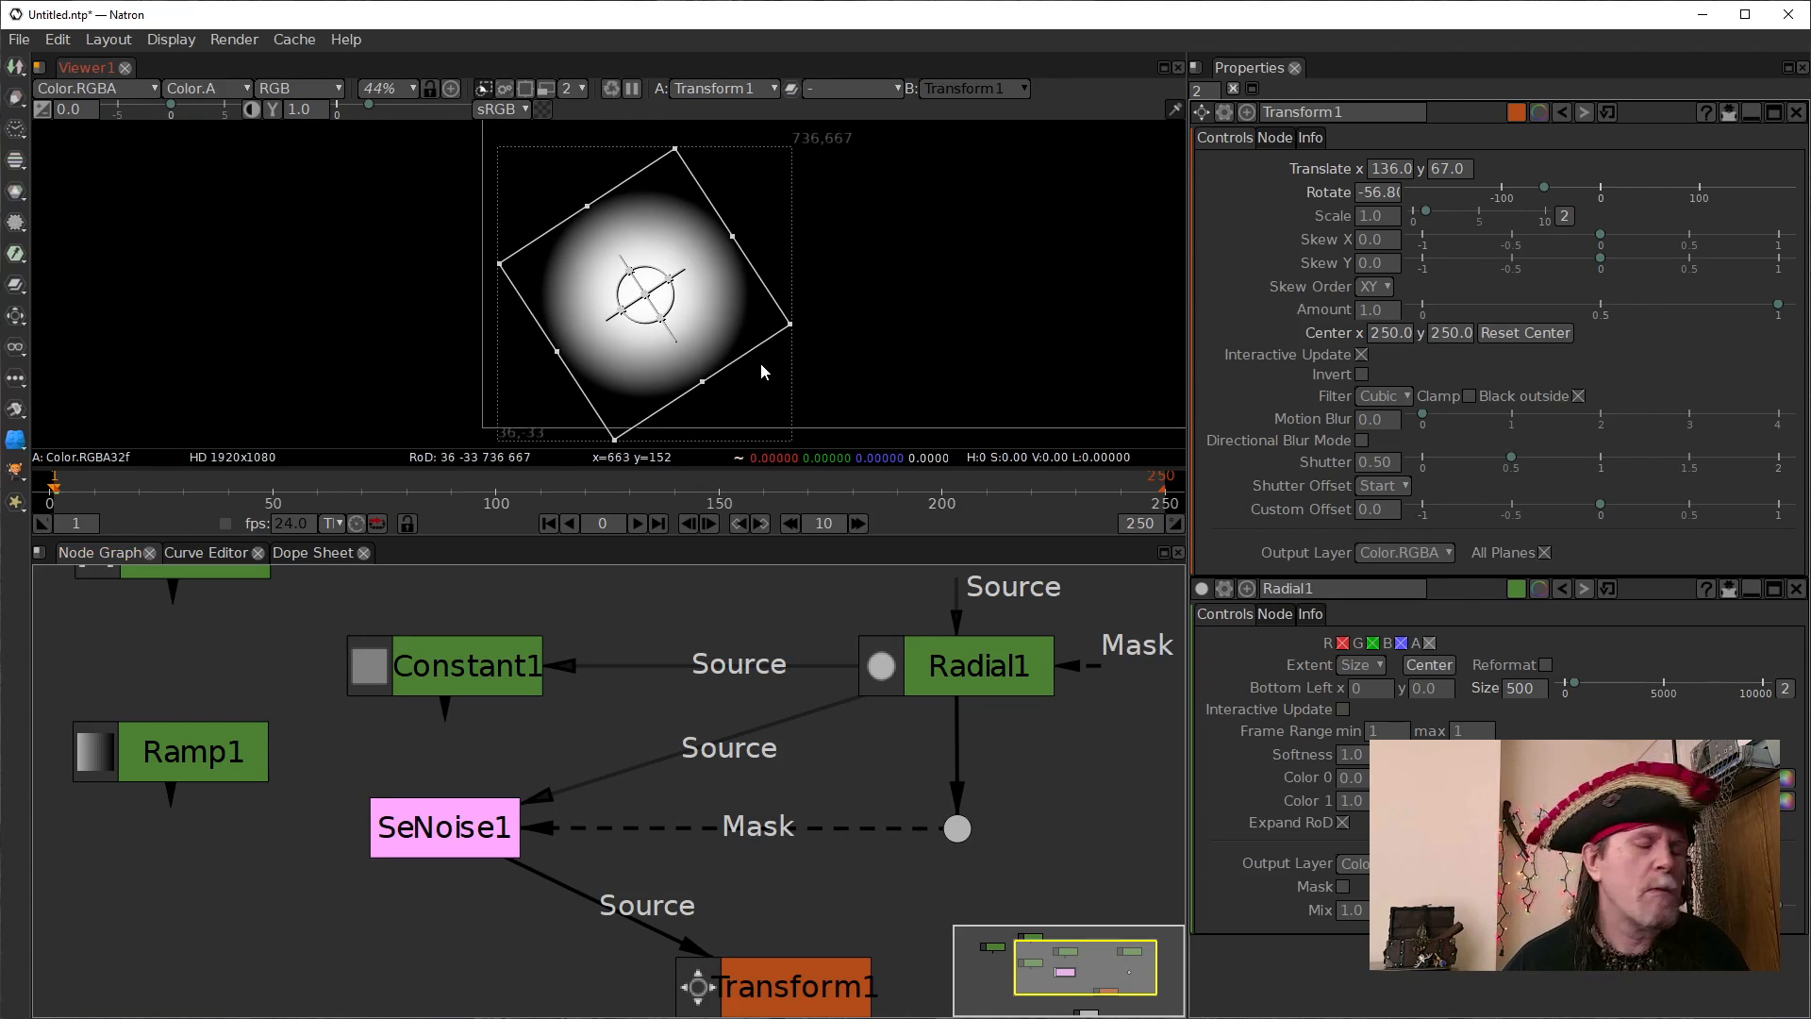
Insert a Clamp node directly after SeNoise1
left_click(441, 847)
key("Tab")
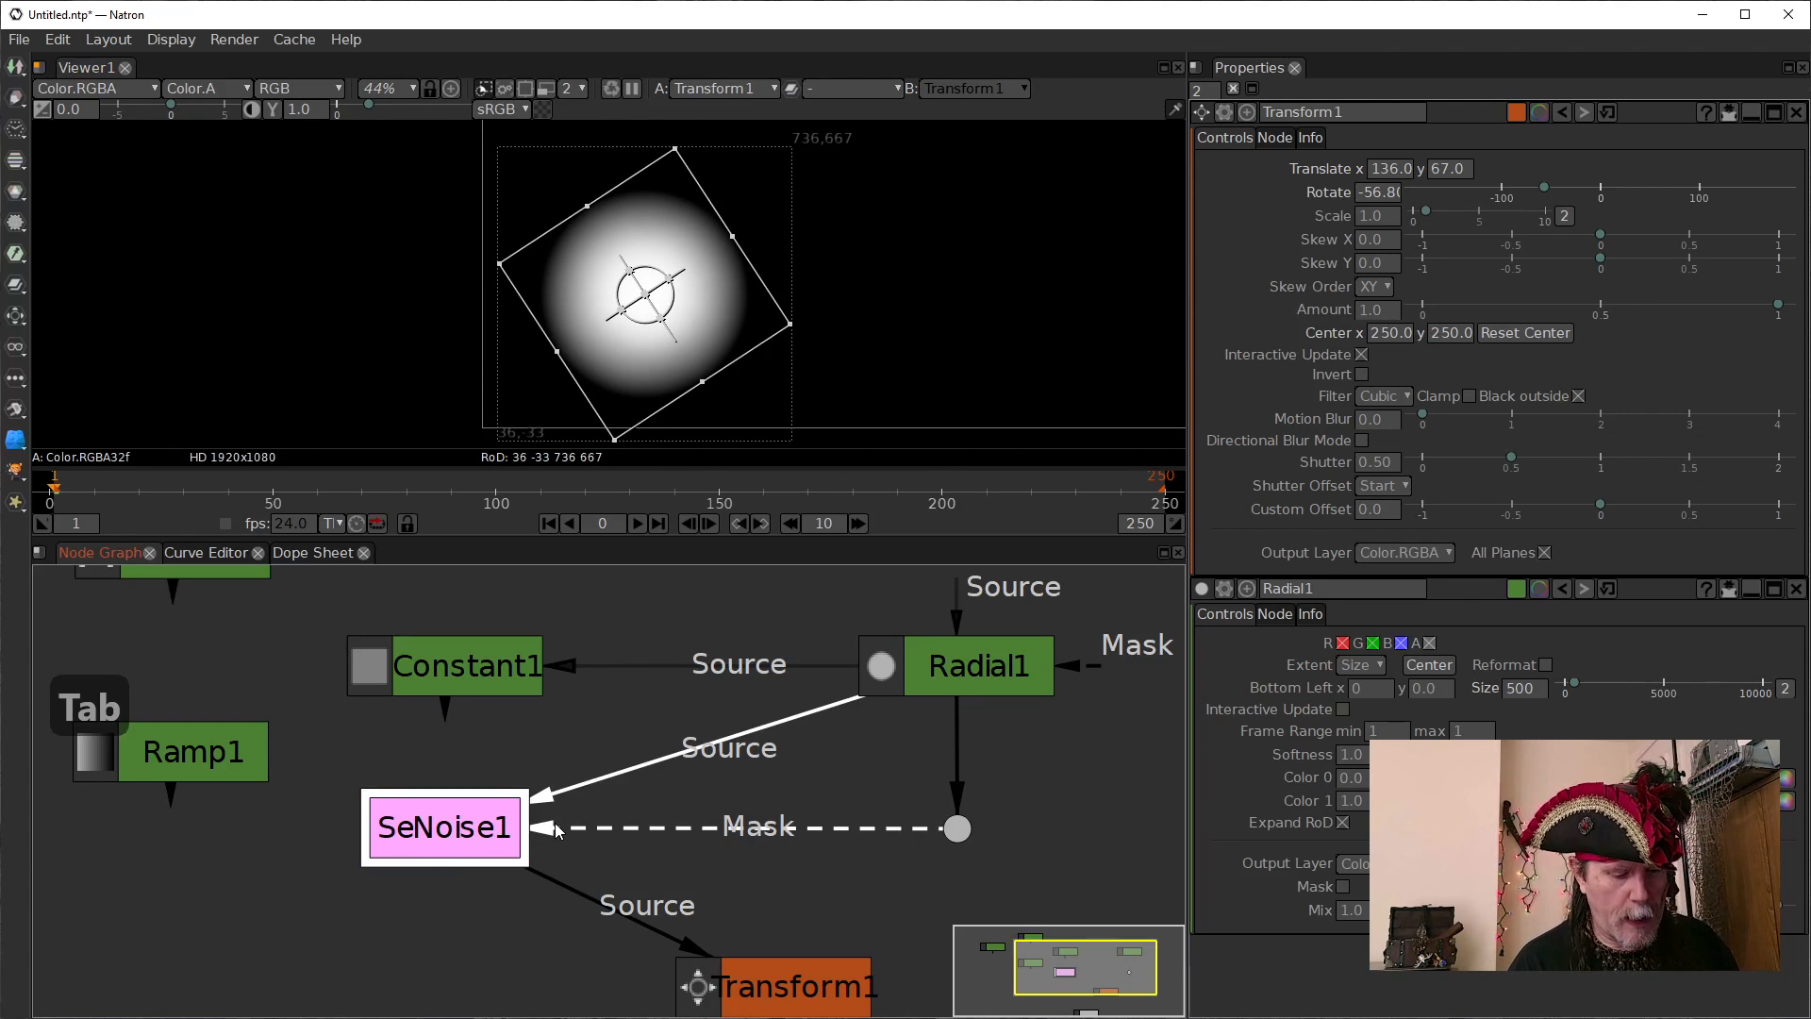
type("clamp")
key("Return")
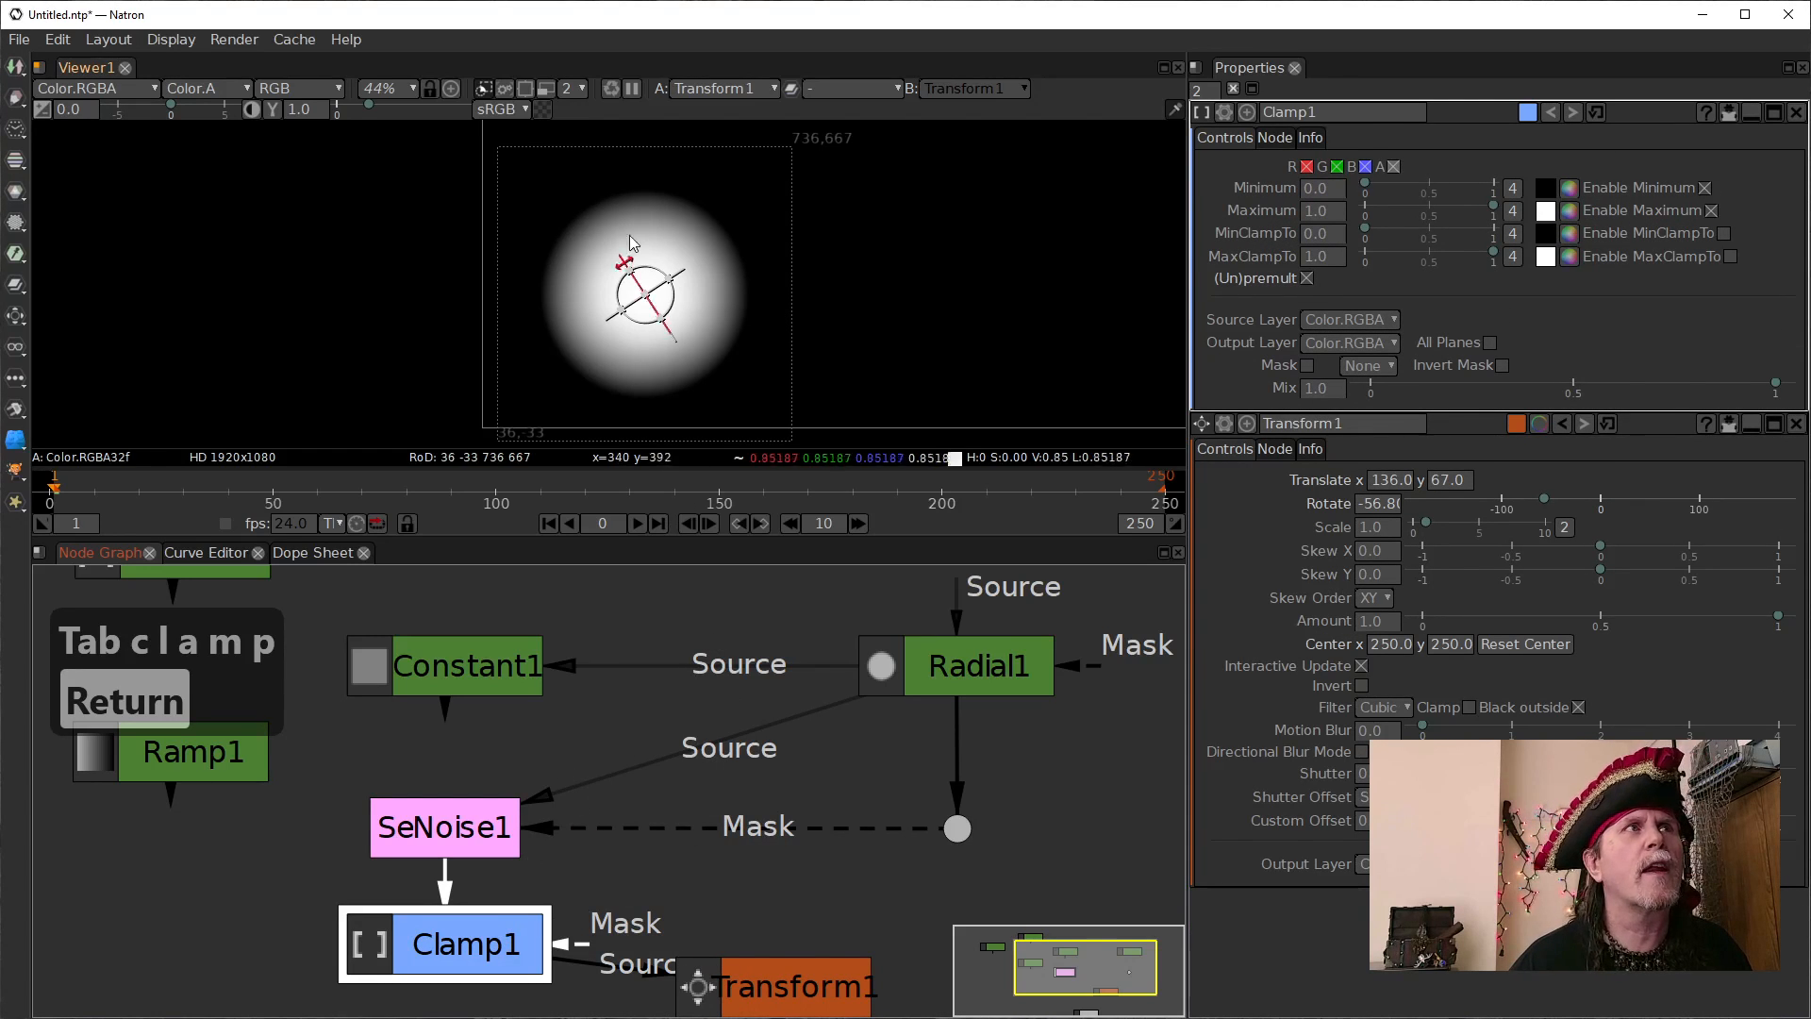
Try feeding Clamp1's Source input from Radial1, and restore SeNoise1 as its source
left_click_drag(705, 879, 595, 799)
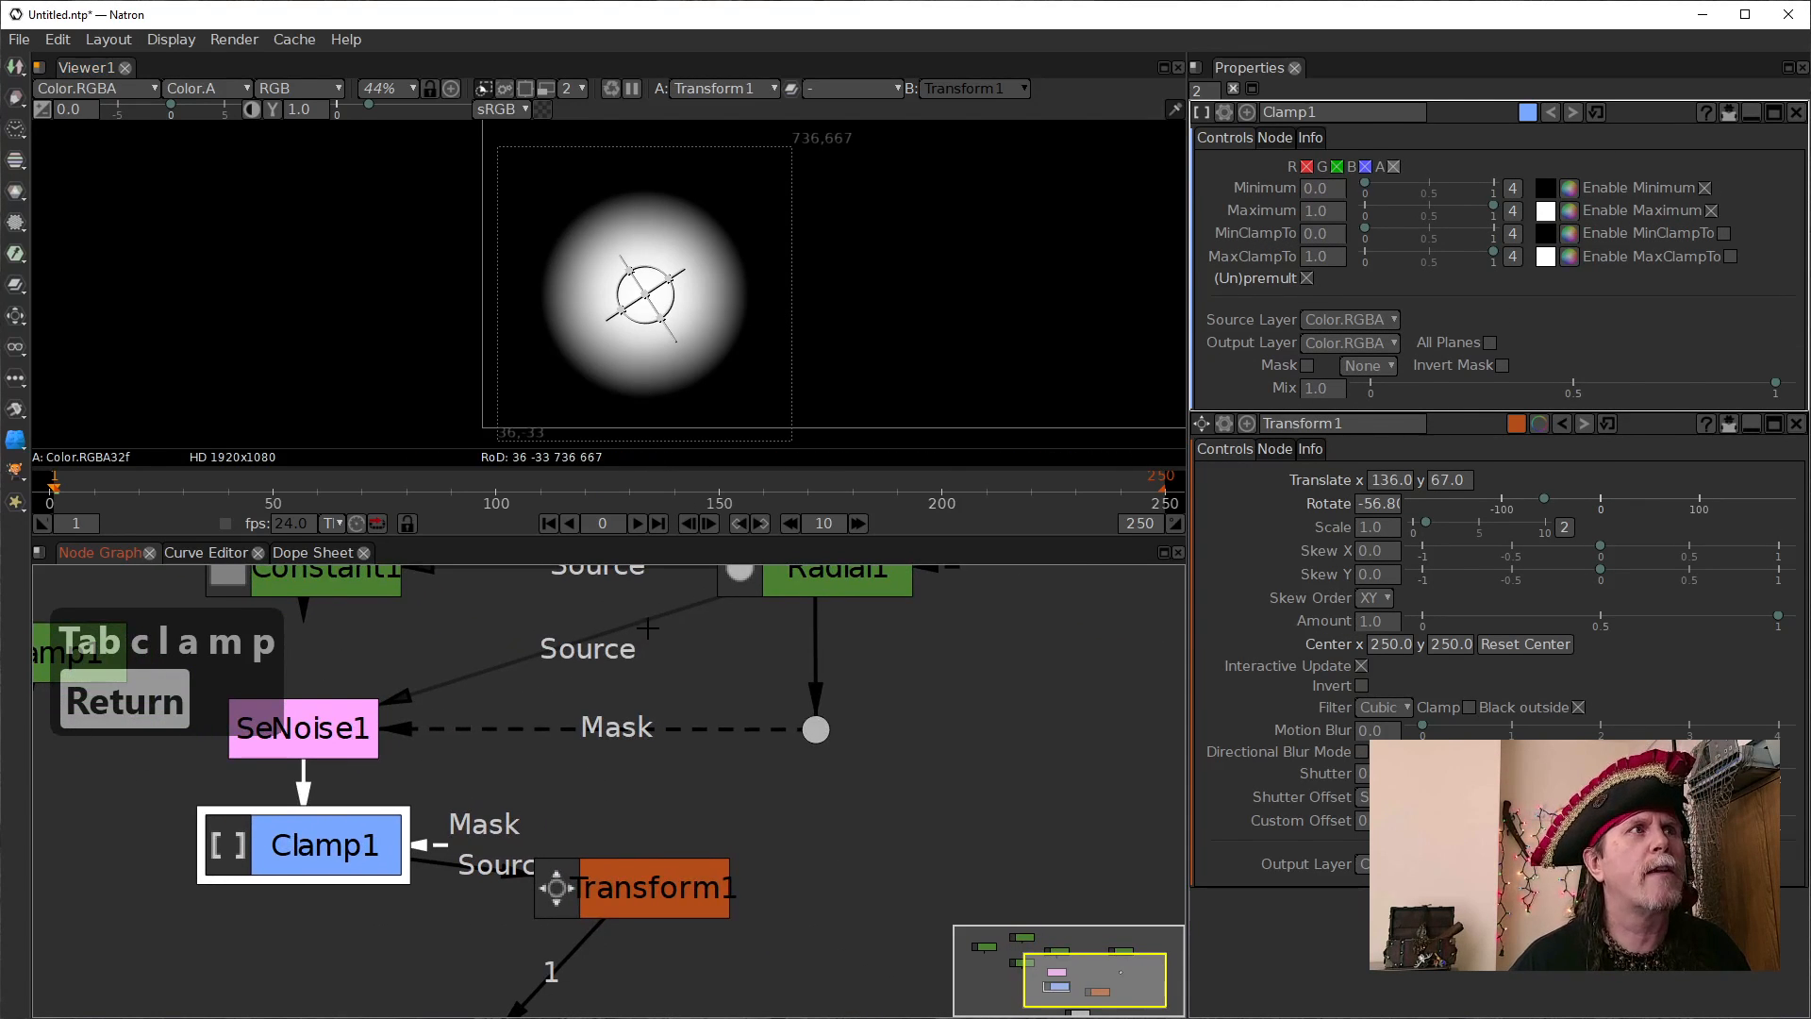
left_click_drag(645, 668, 689, 755)
left_click_drag(597, 718, 834, 652)
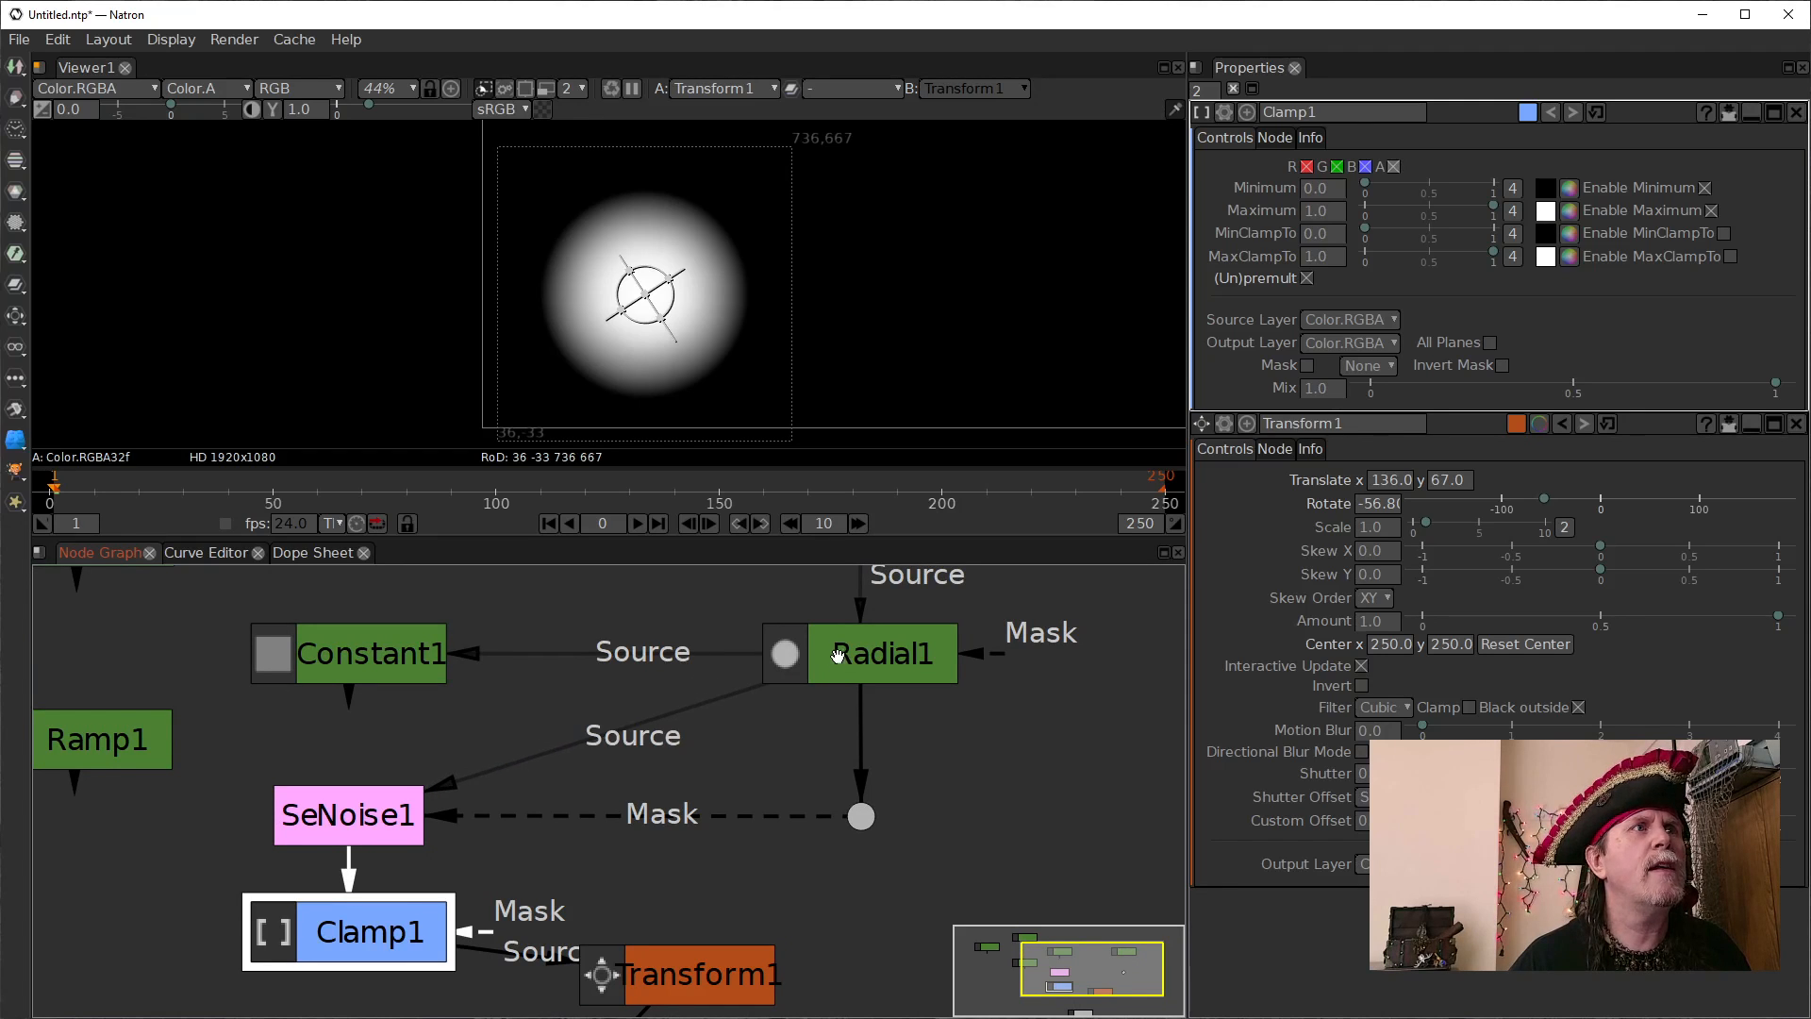
left_click_drag(539, 758, 850, 670)
left_click_drag(351, 868, 856, 652)
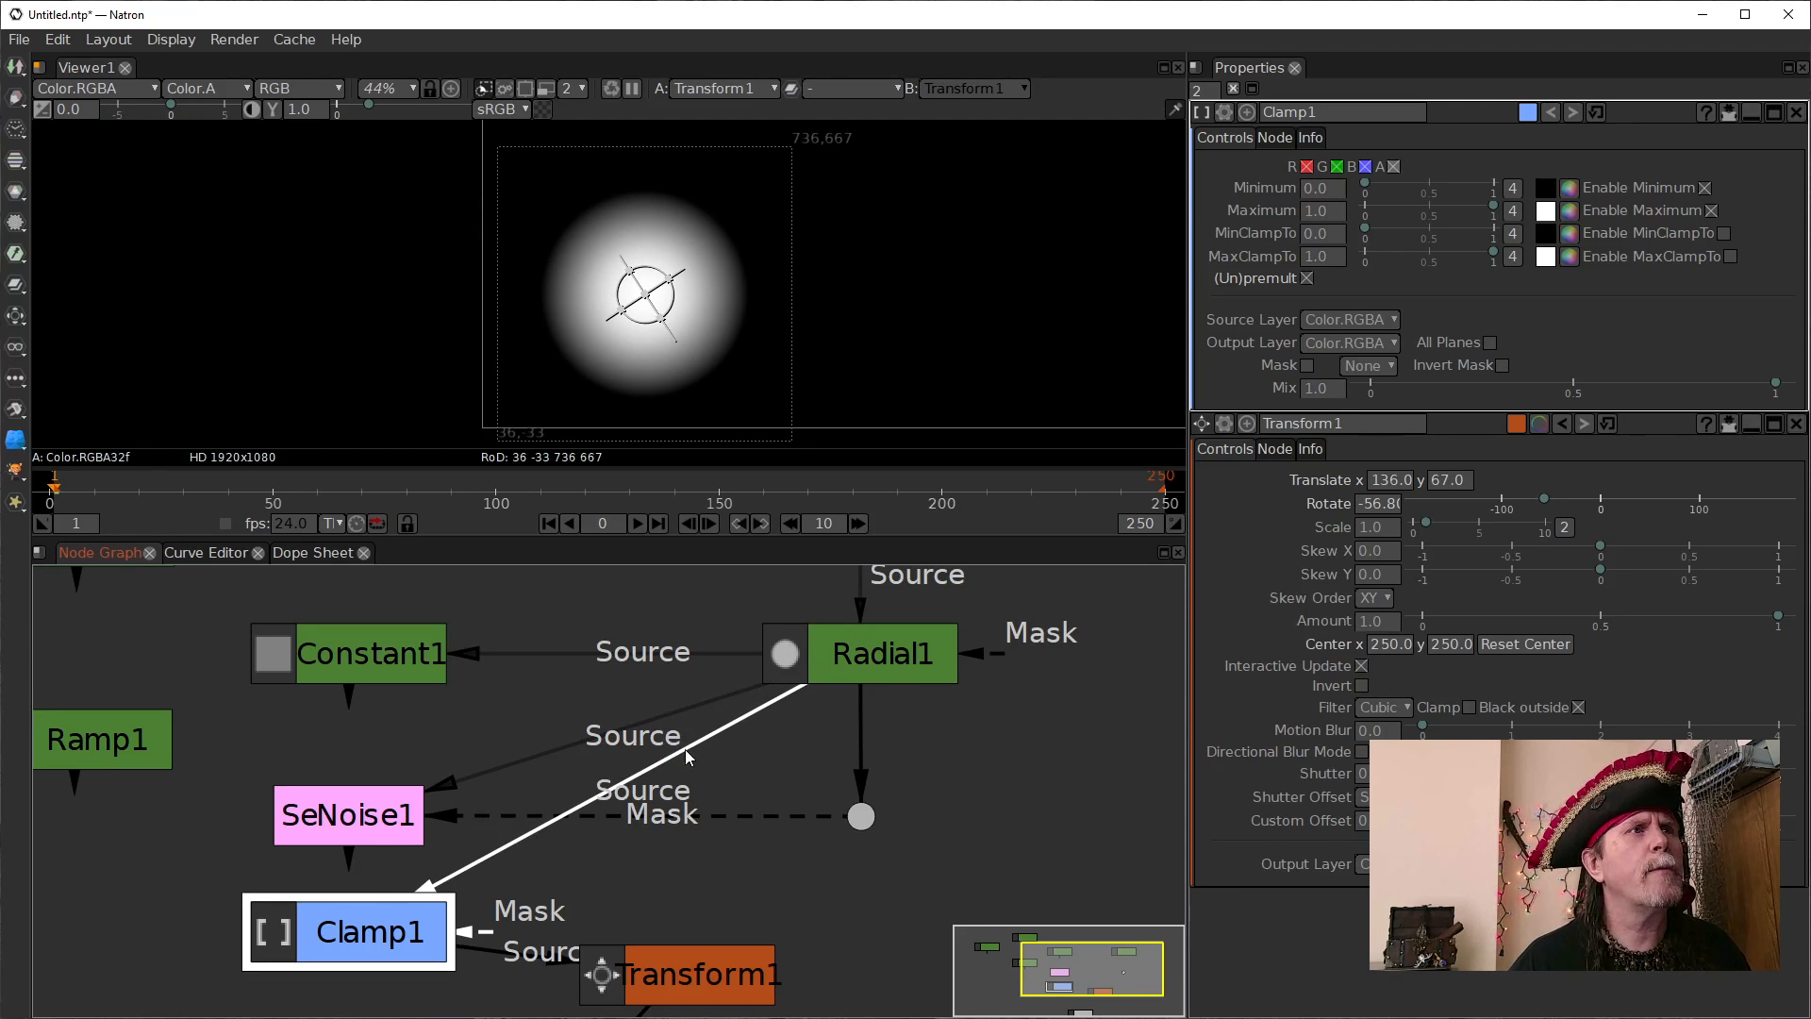
left_click_drag(664, 761, 465, 805)
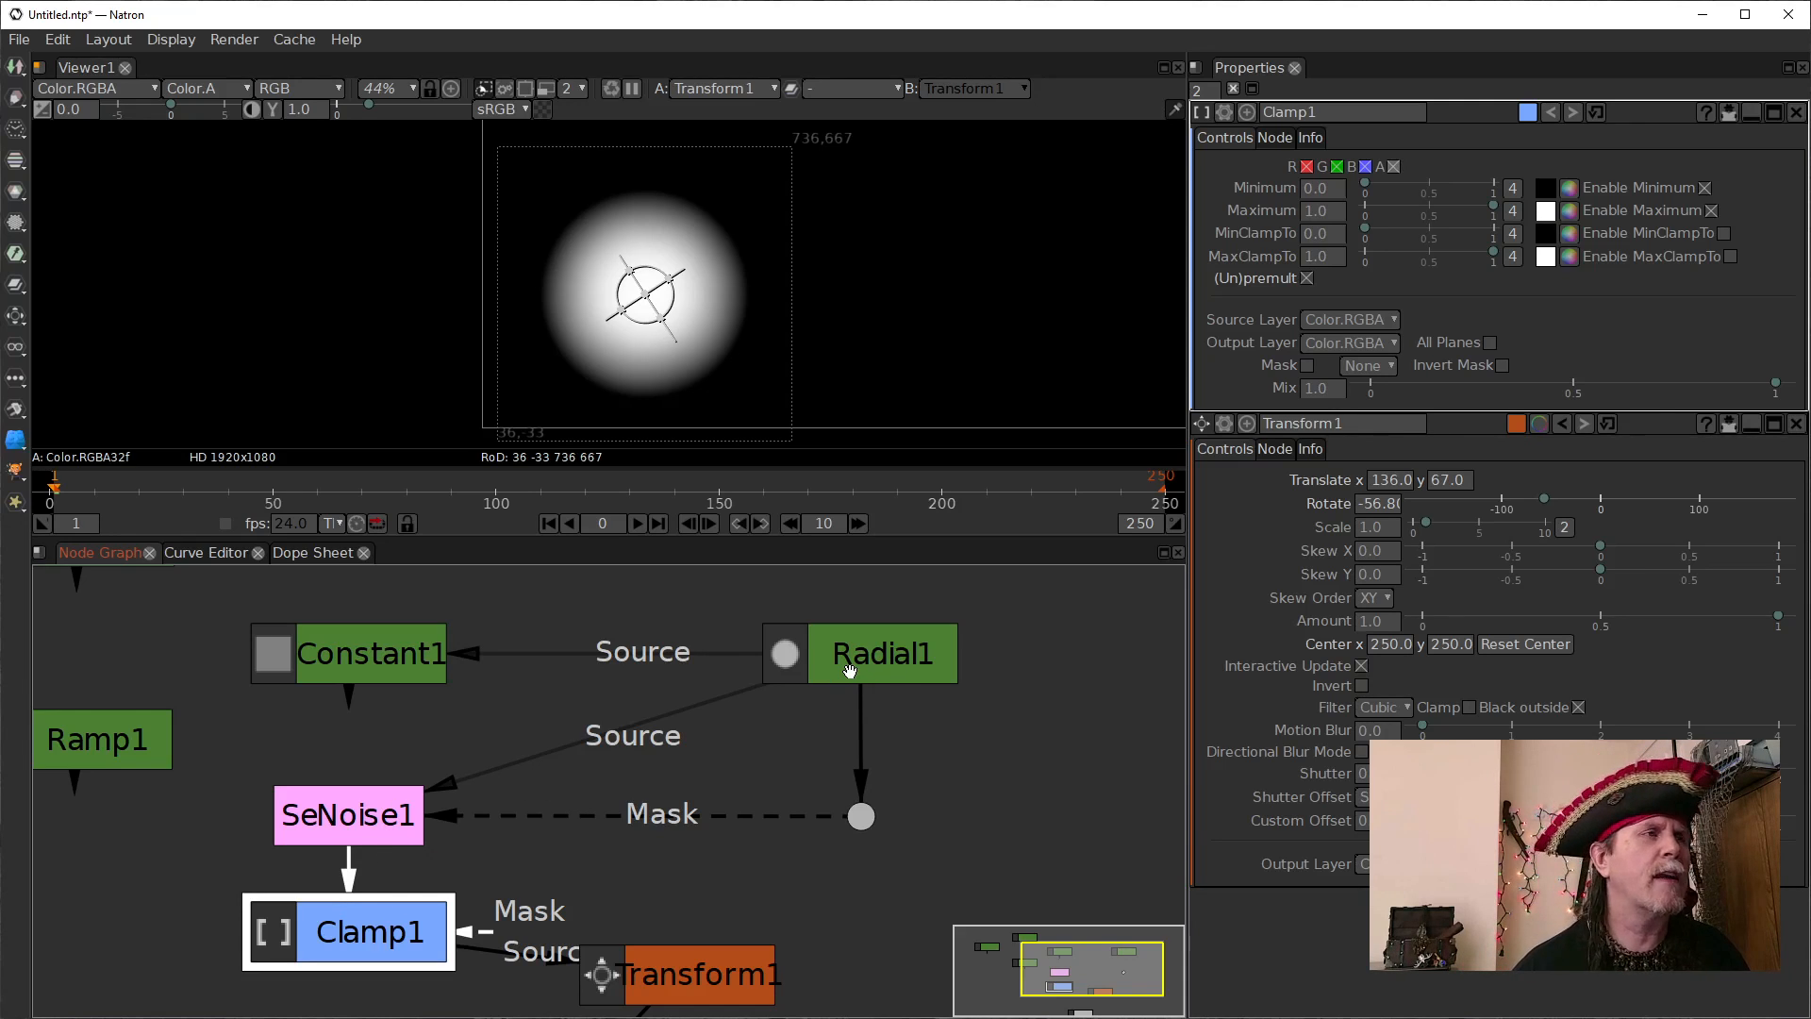
Branch Clamp1 off to the side below SeNoise1 and connect Transform1's Source input directly to SeNoise1
left_click_drag(391, 901, 222, 943)
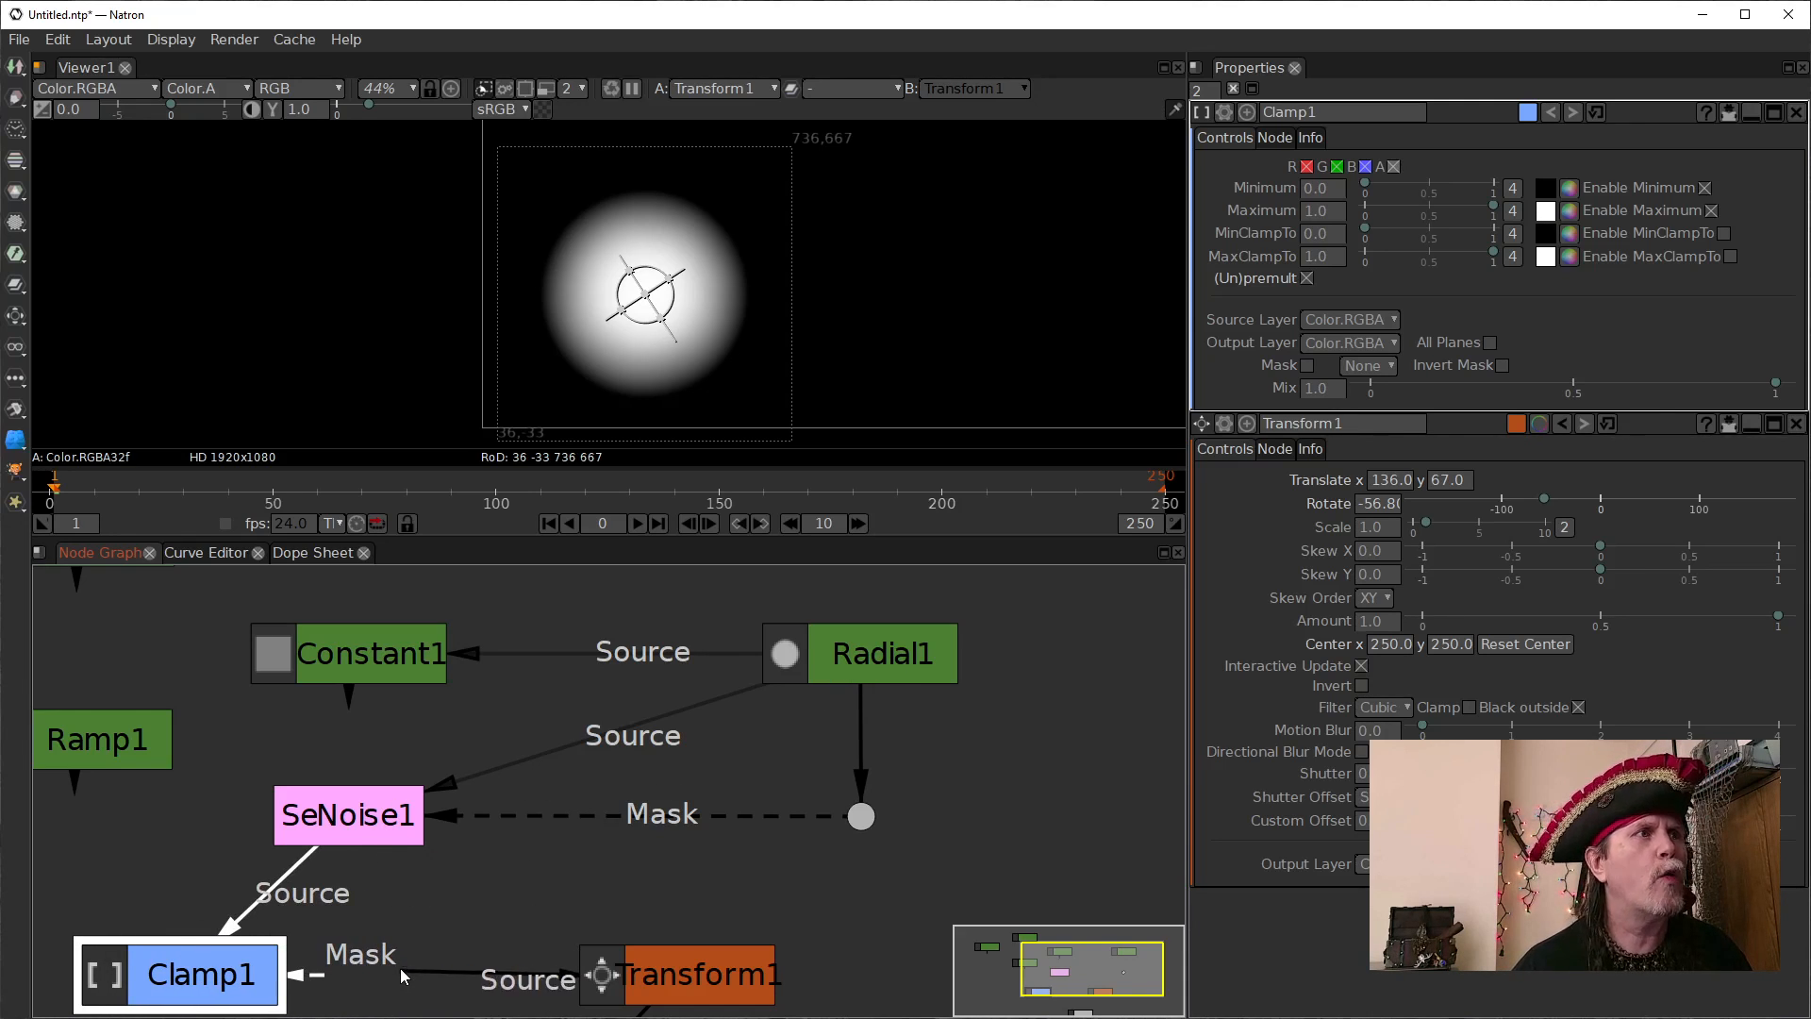
left_click_drag(399, 972, 348, 822)
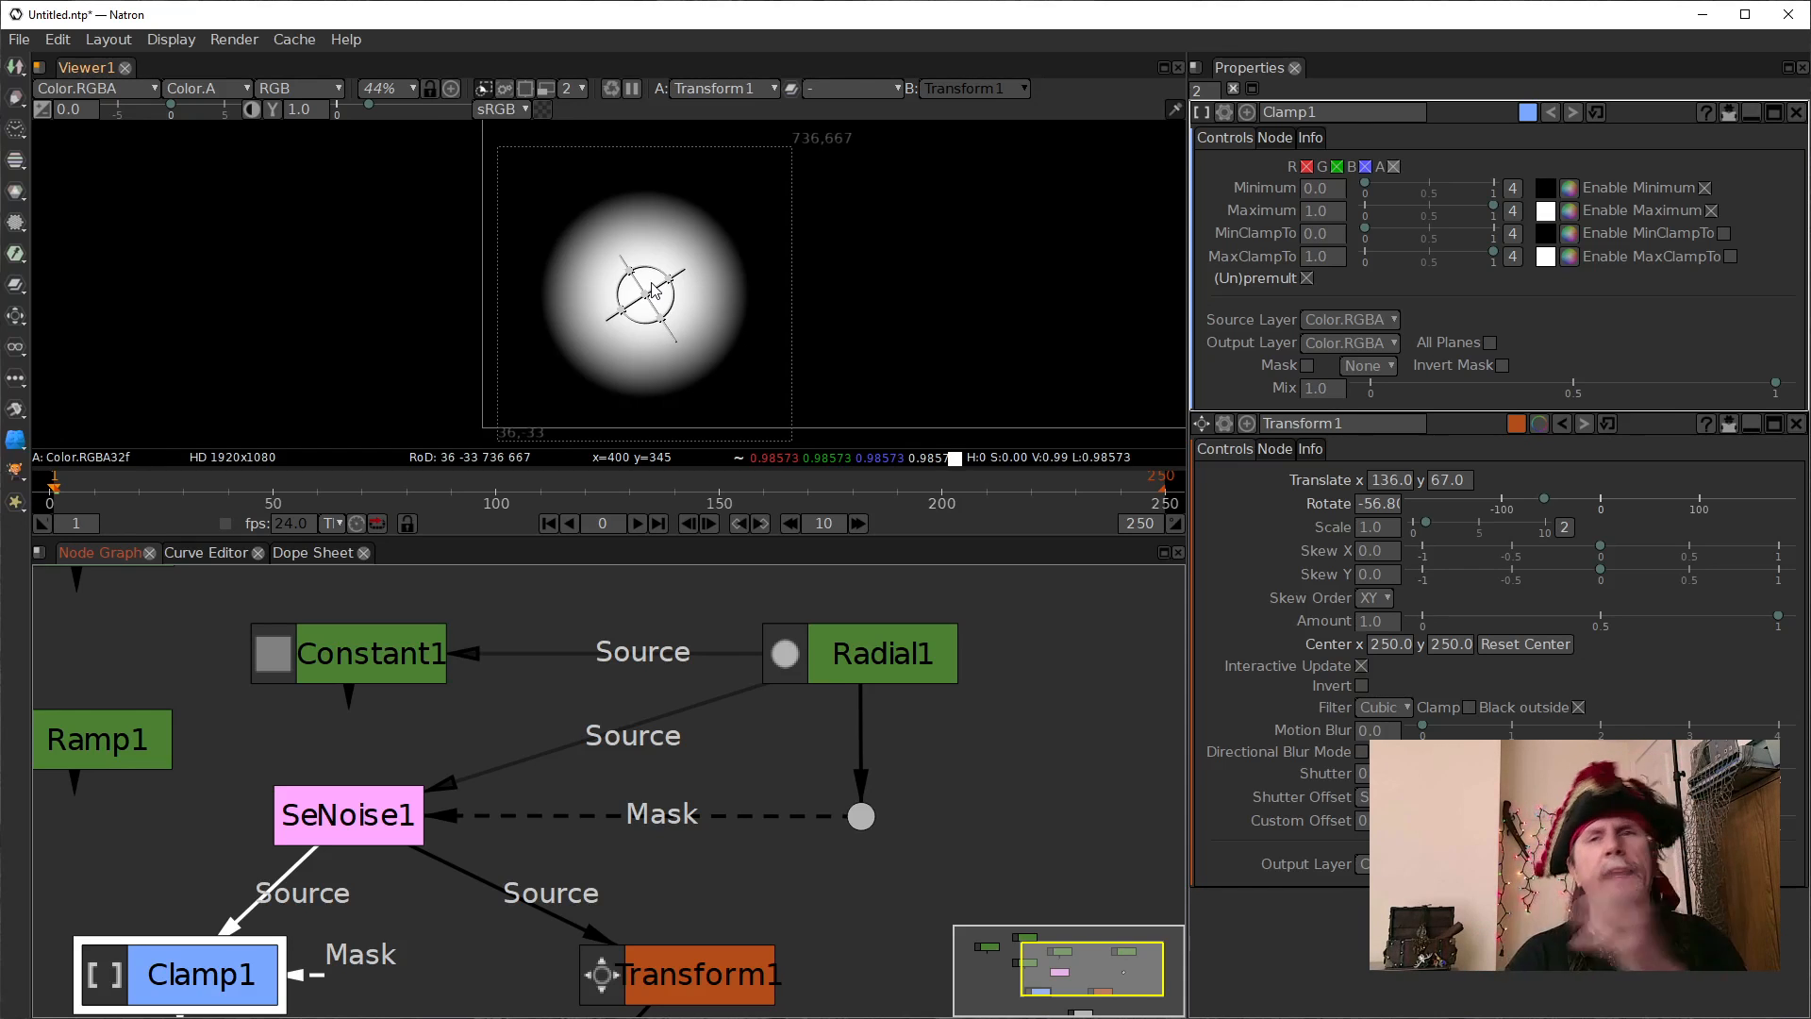
scroll(816, 704, "down", 2)
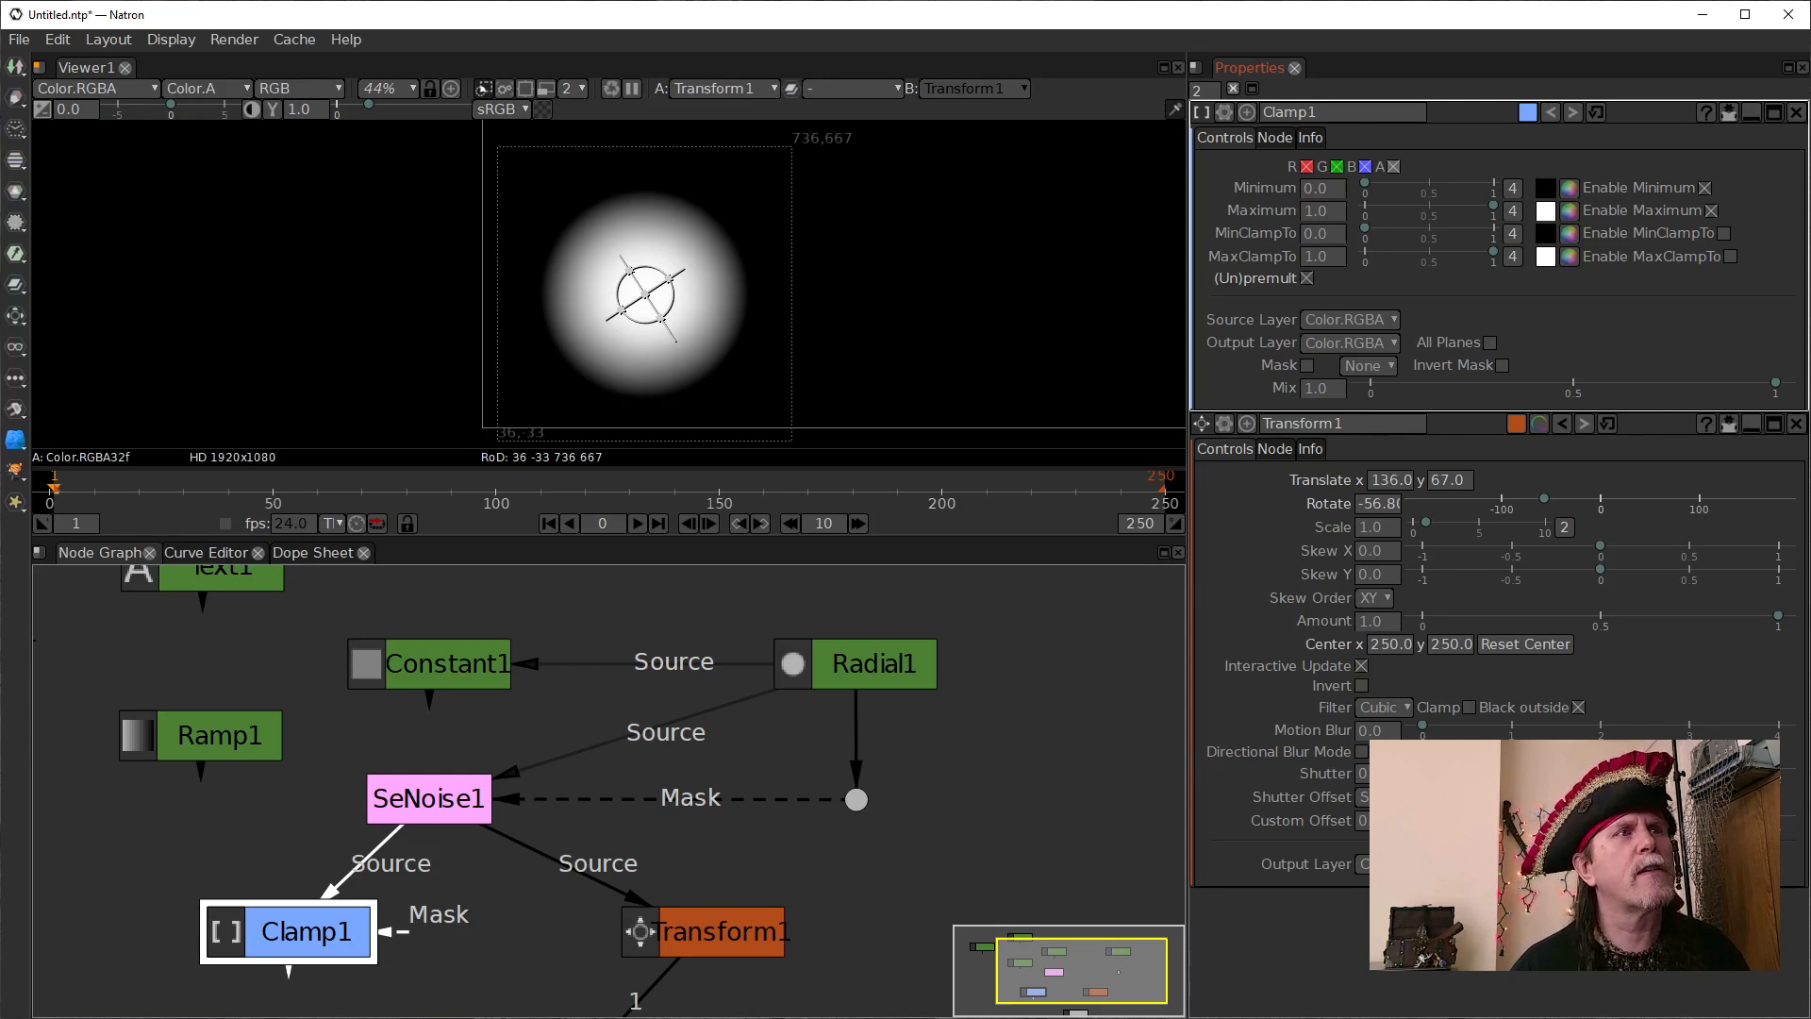
left_click_drag(617, 817, 720, 800)
scroll(720, 801, "down", 3)
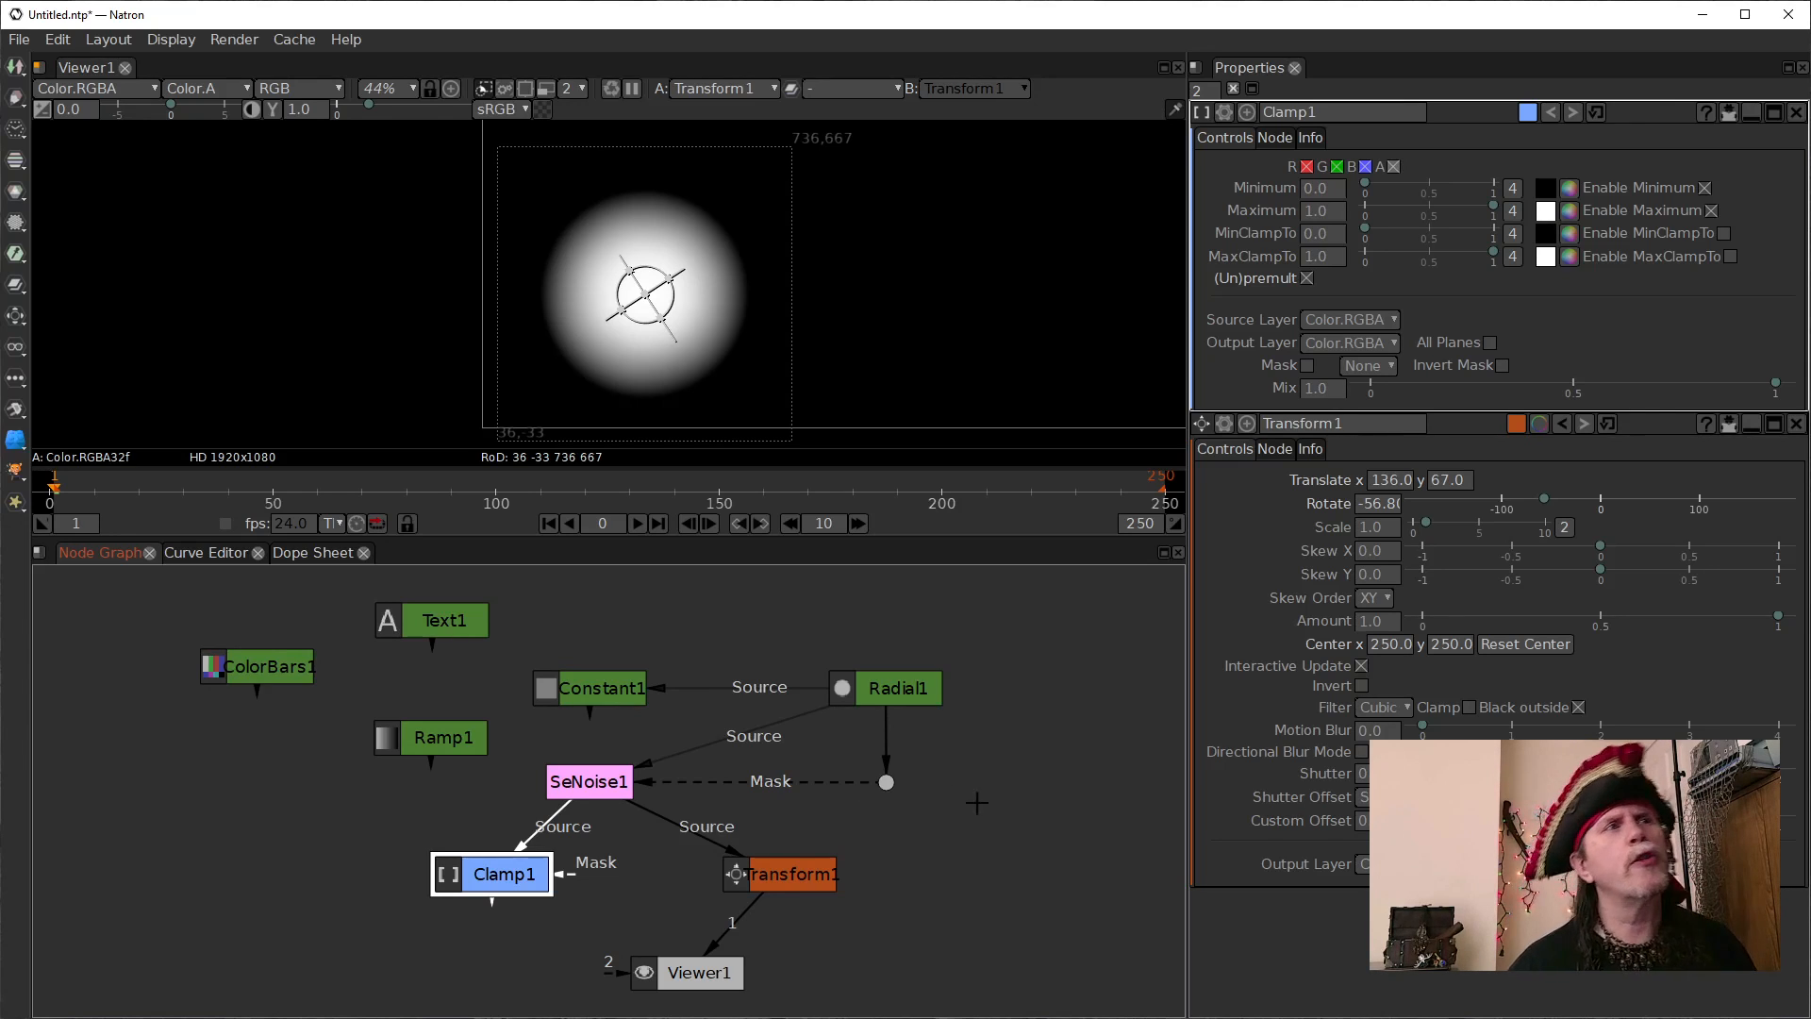
Add a Solid node to the graph without connections and place it just above Radial1
left_click(1018, 794)
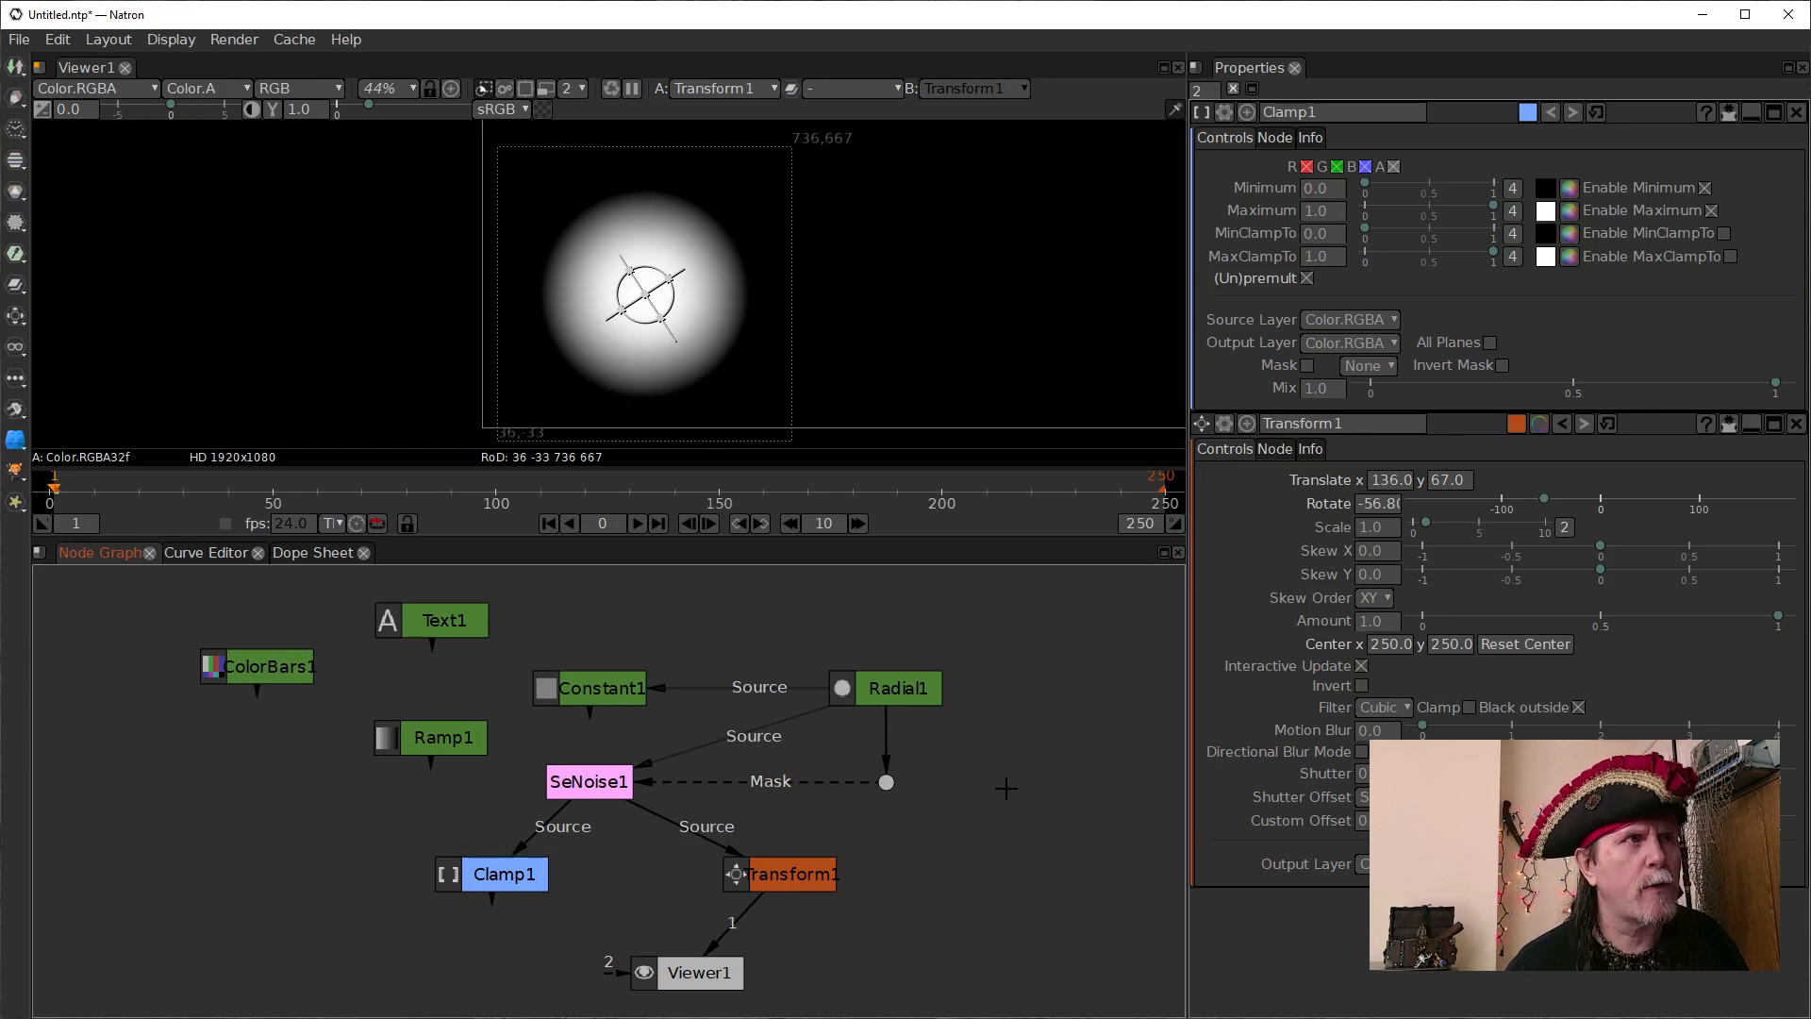
key("Tab")
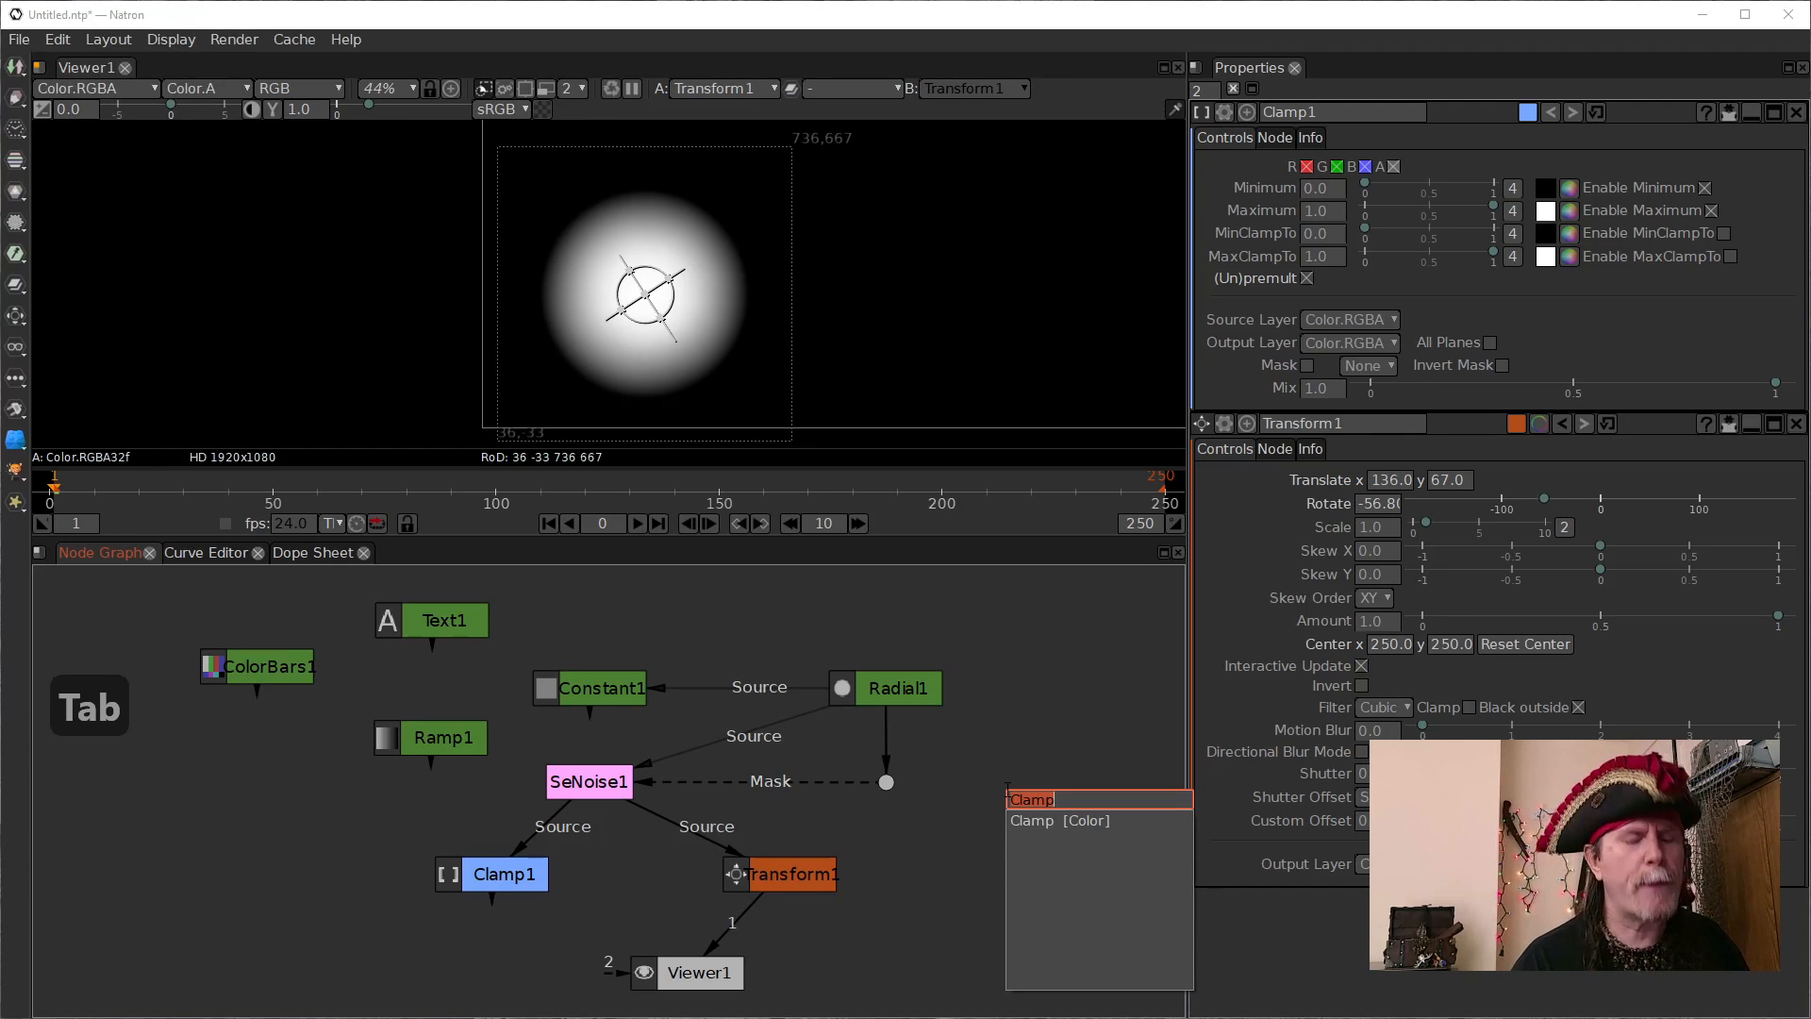
type("soli")
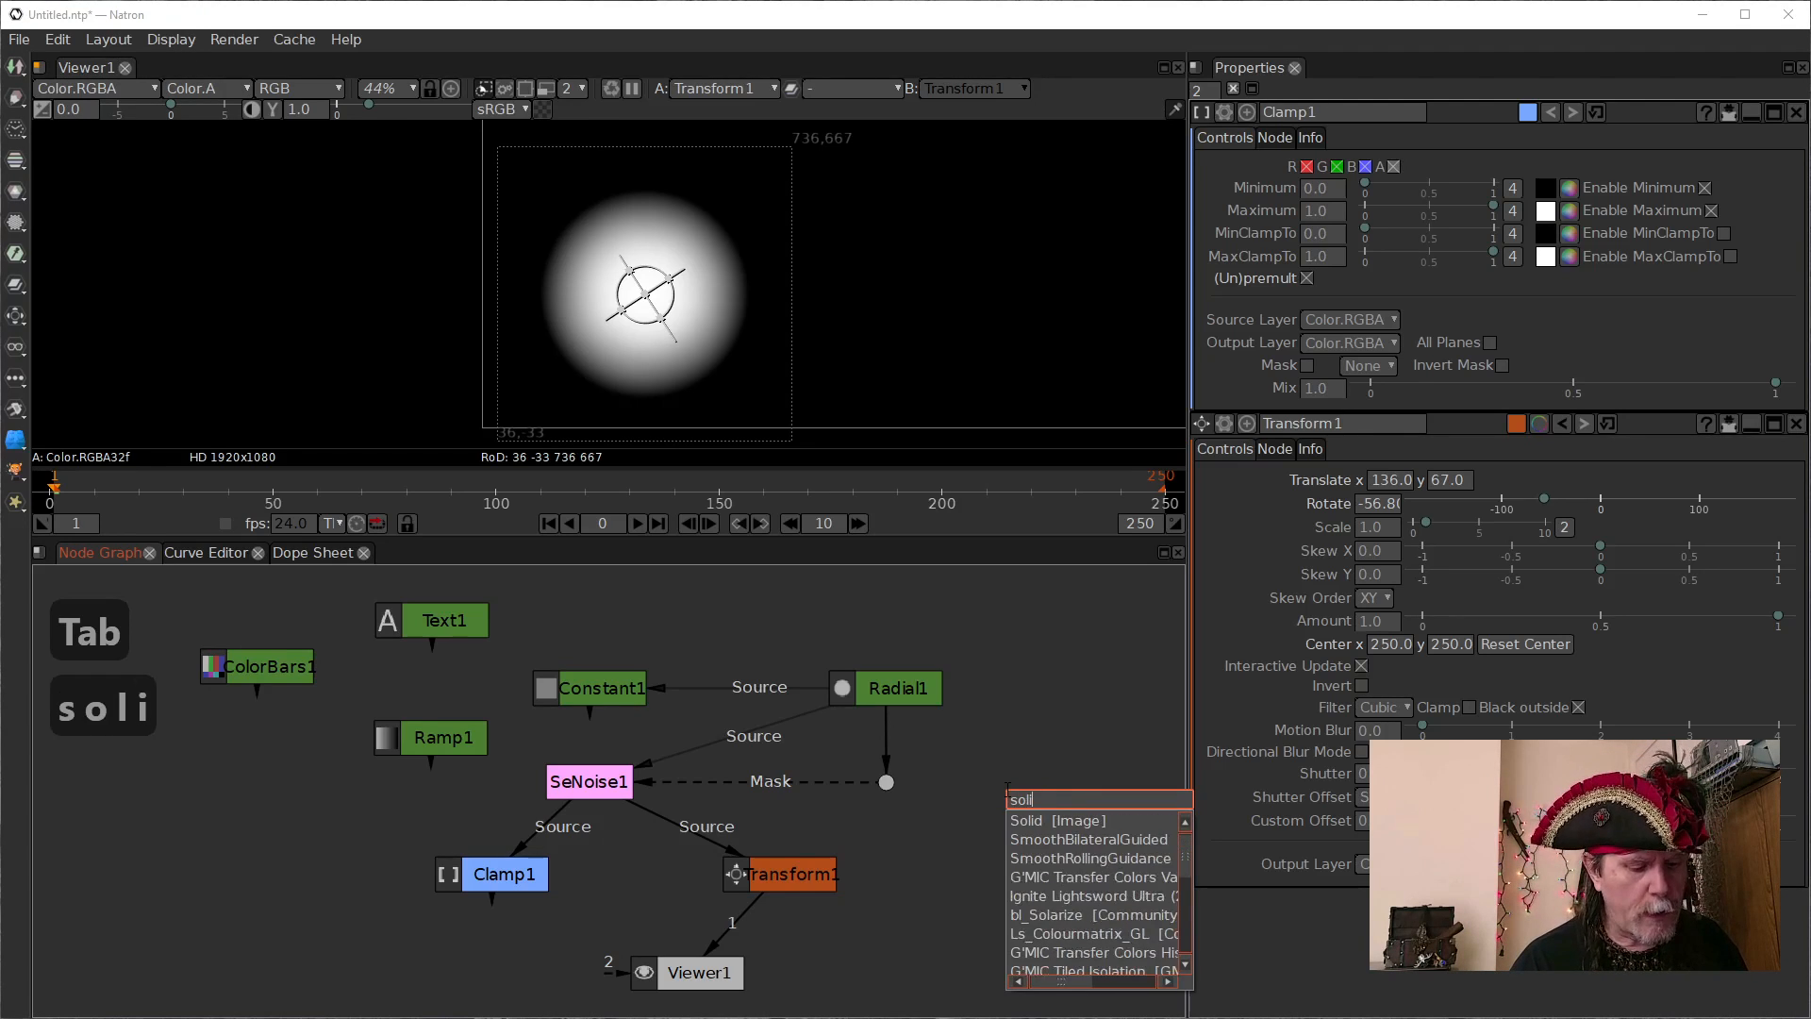
left_click(1038, 820)
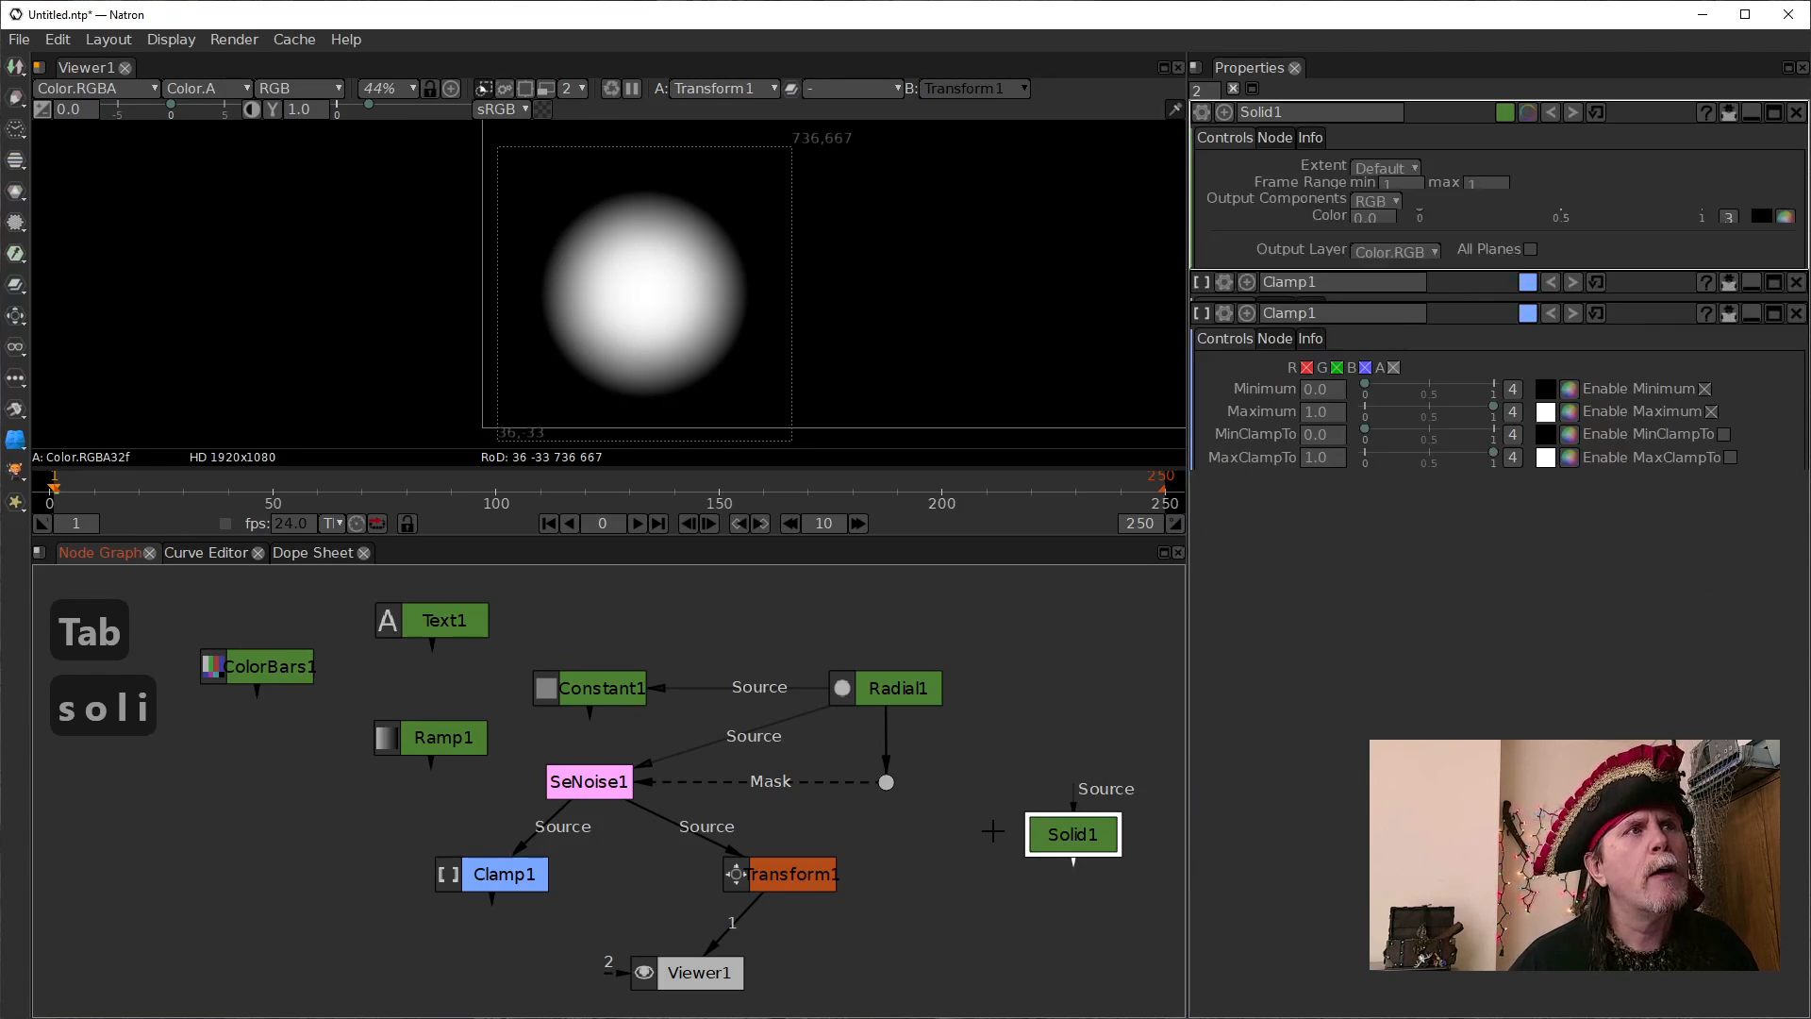
left_click_drag(1052, 829, 891, 605)
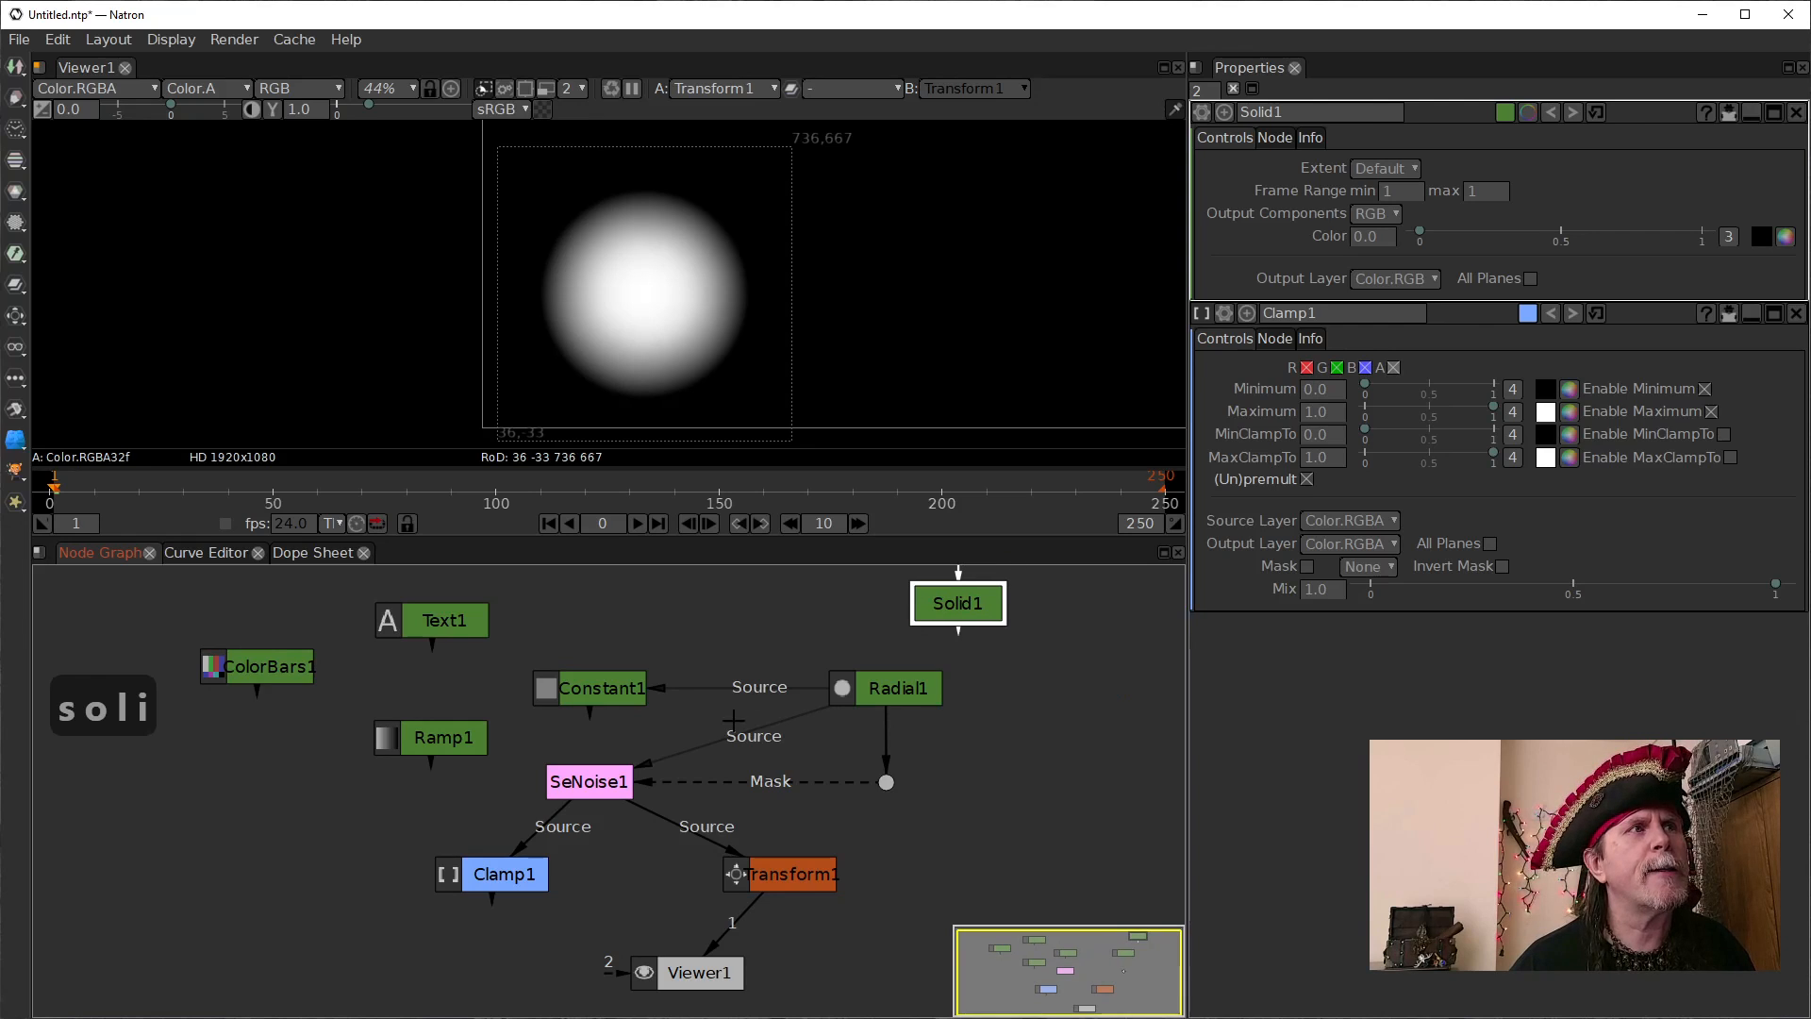
Try feeding Radial1's Source input from Solid1, inspect the full output, and detach Solid1 again
left_click(931, 681)
left_click_drag(903, 660, 971, 611)
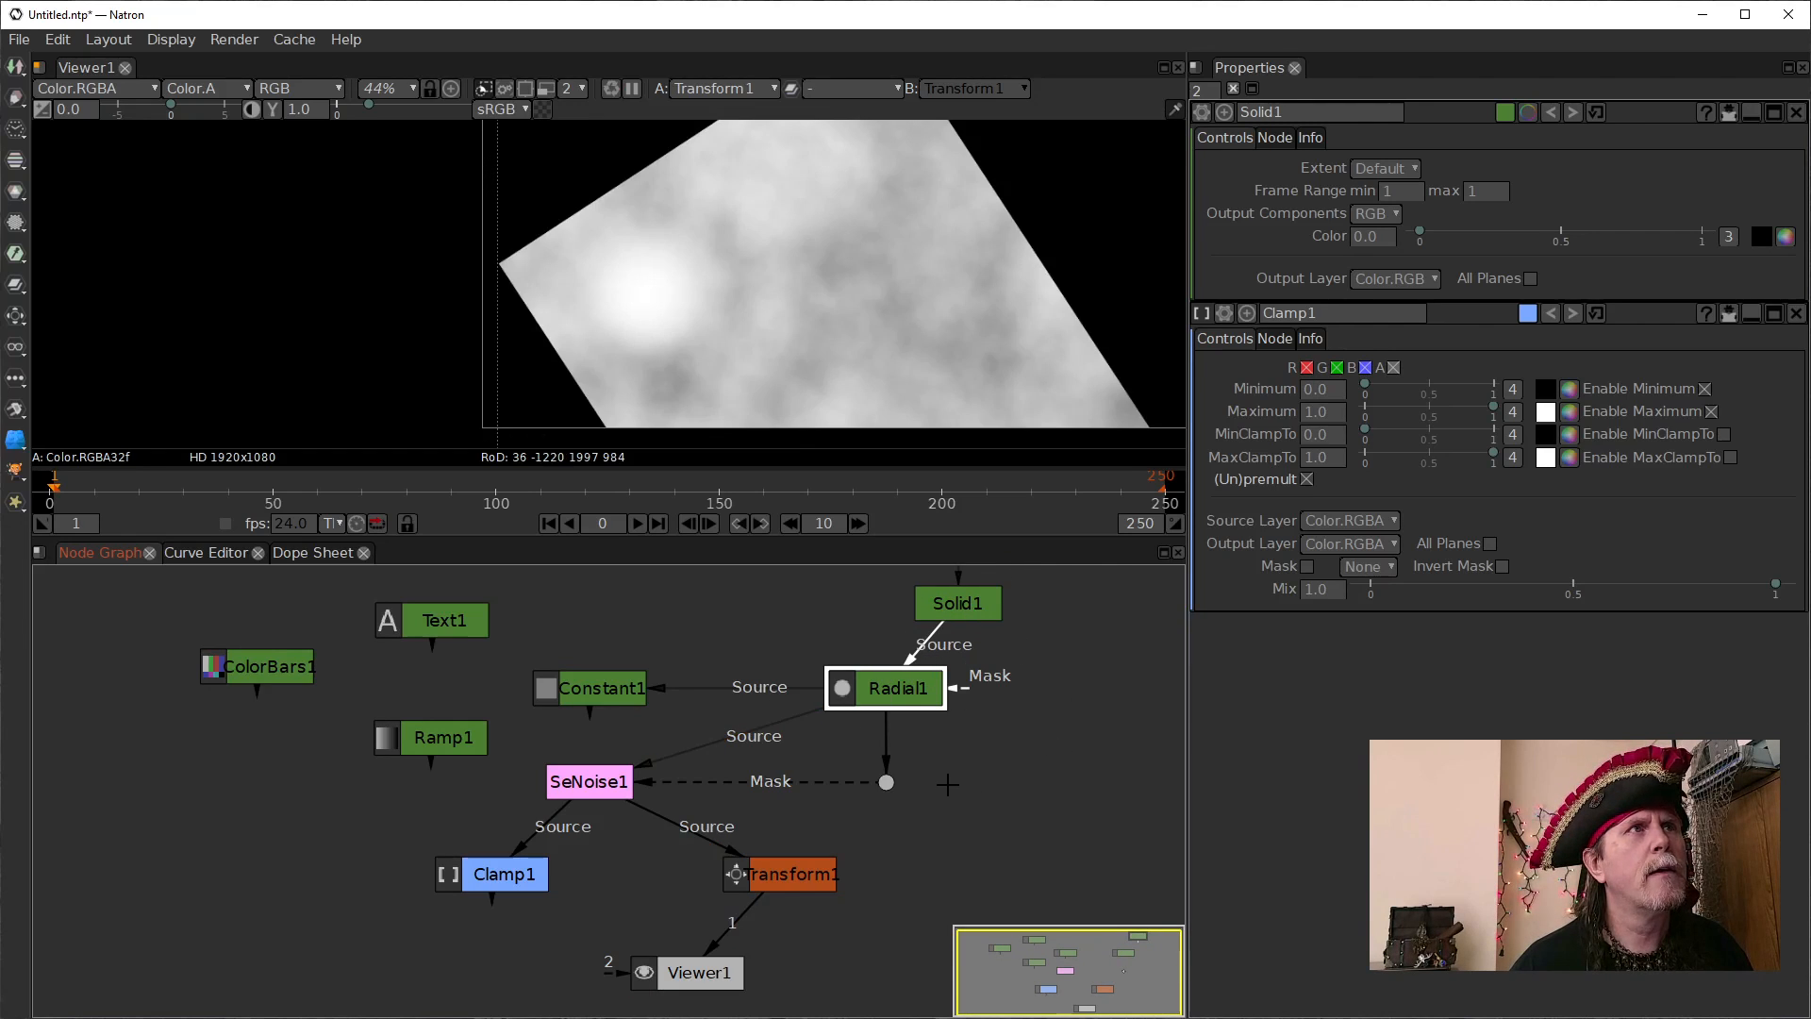
scroll(945, 357, "down", 5)
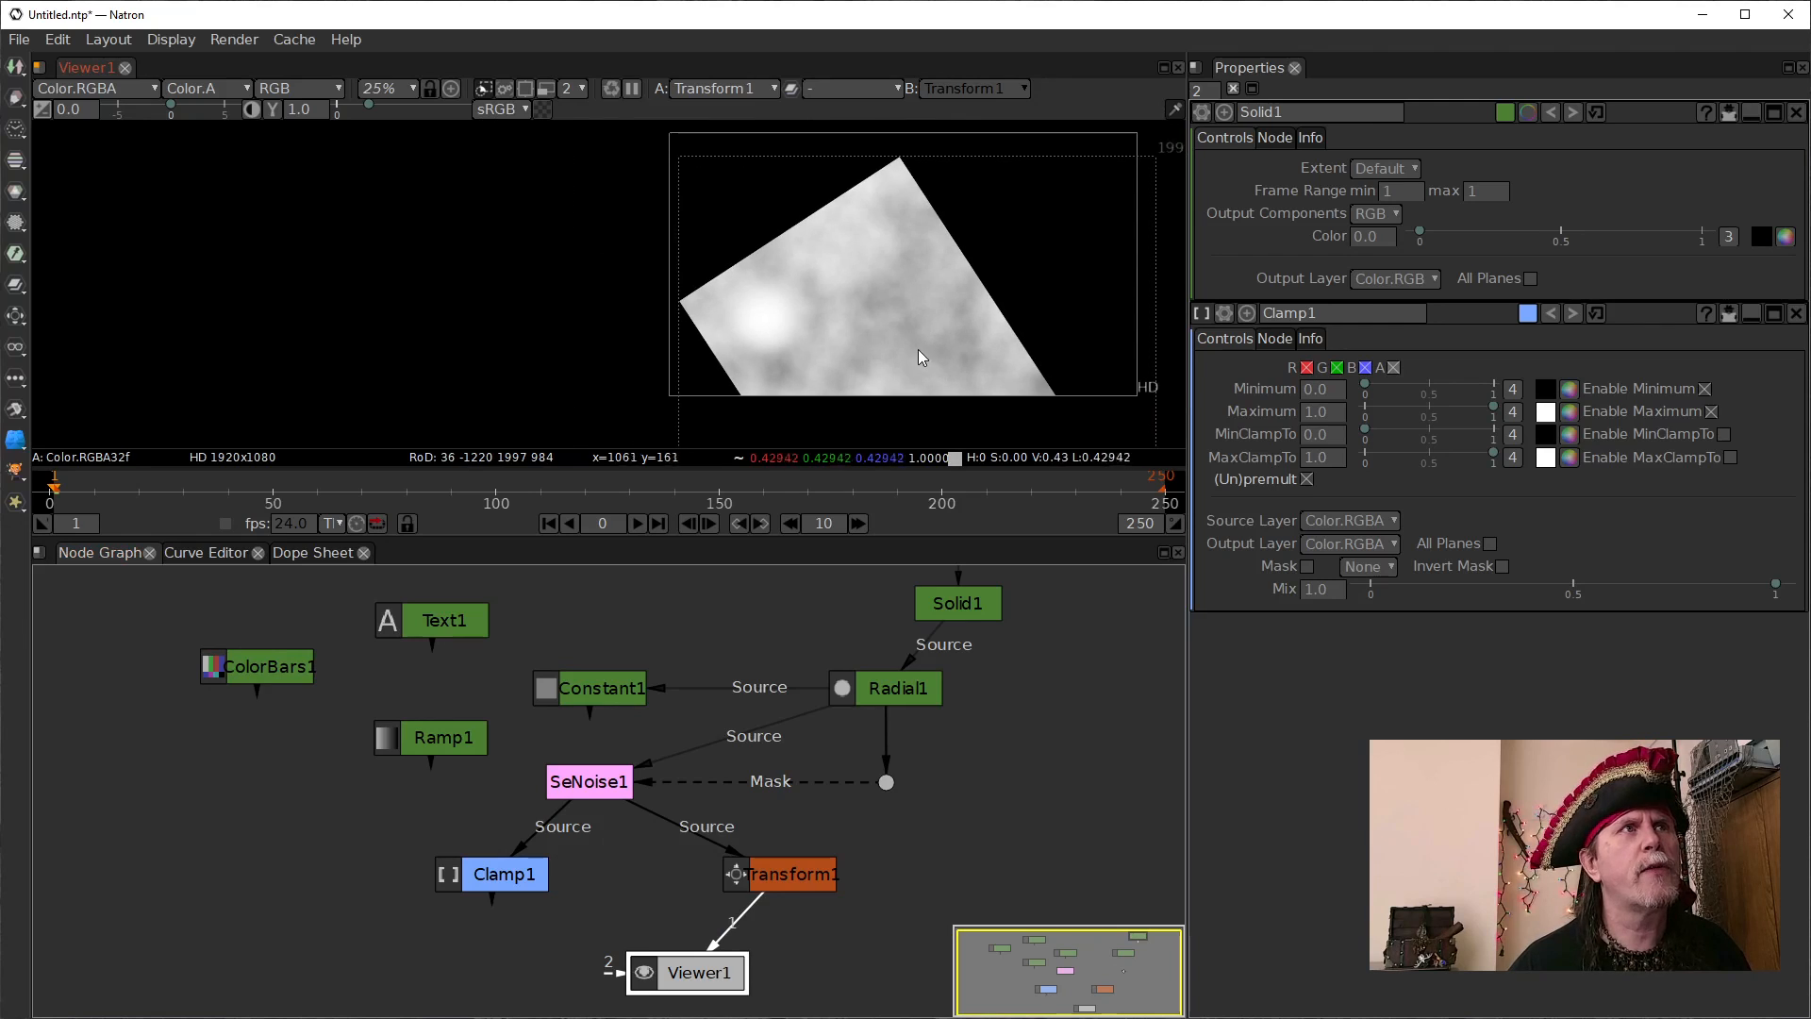
left_click_drag(925, 354, 871, 328)
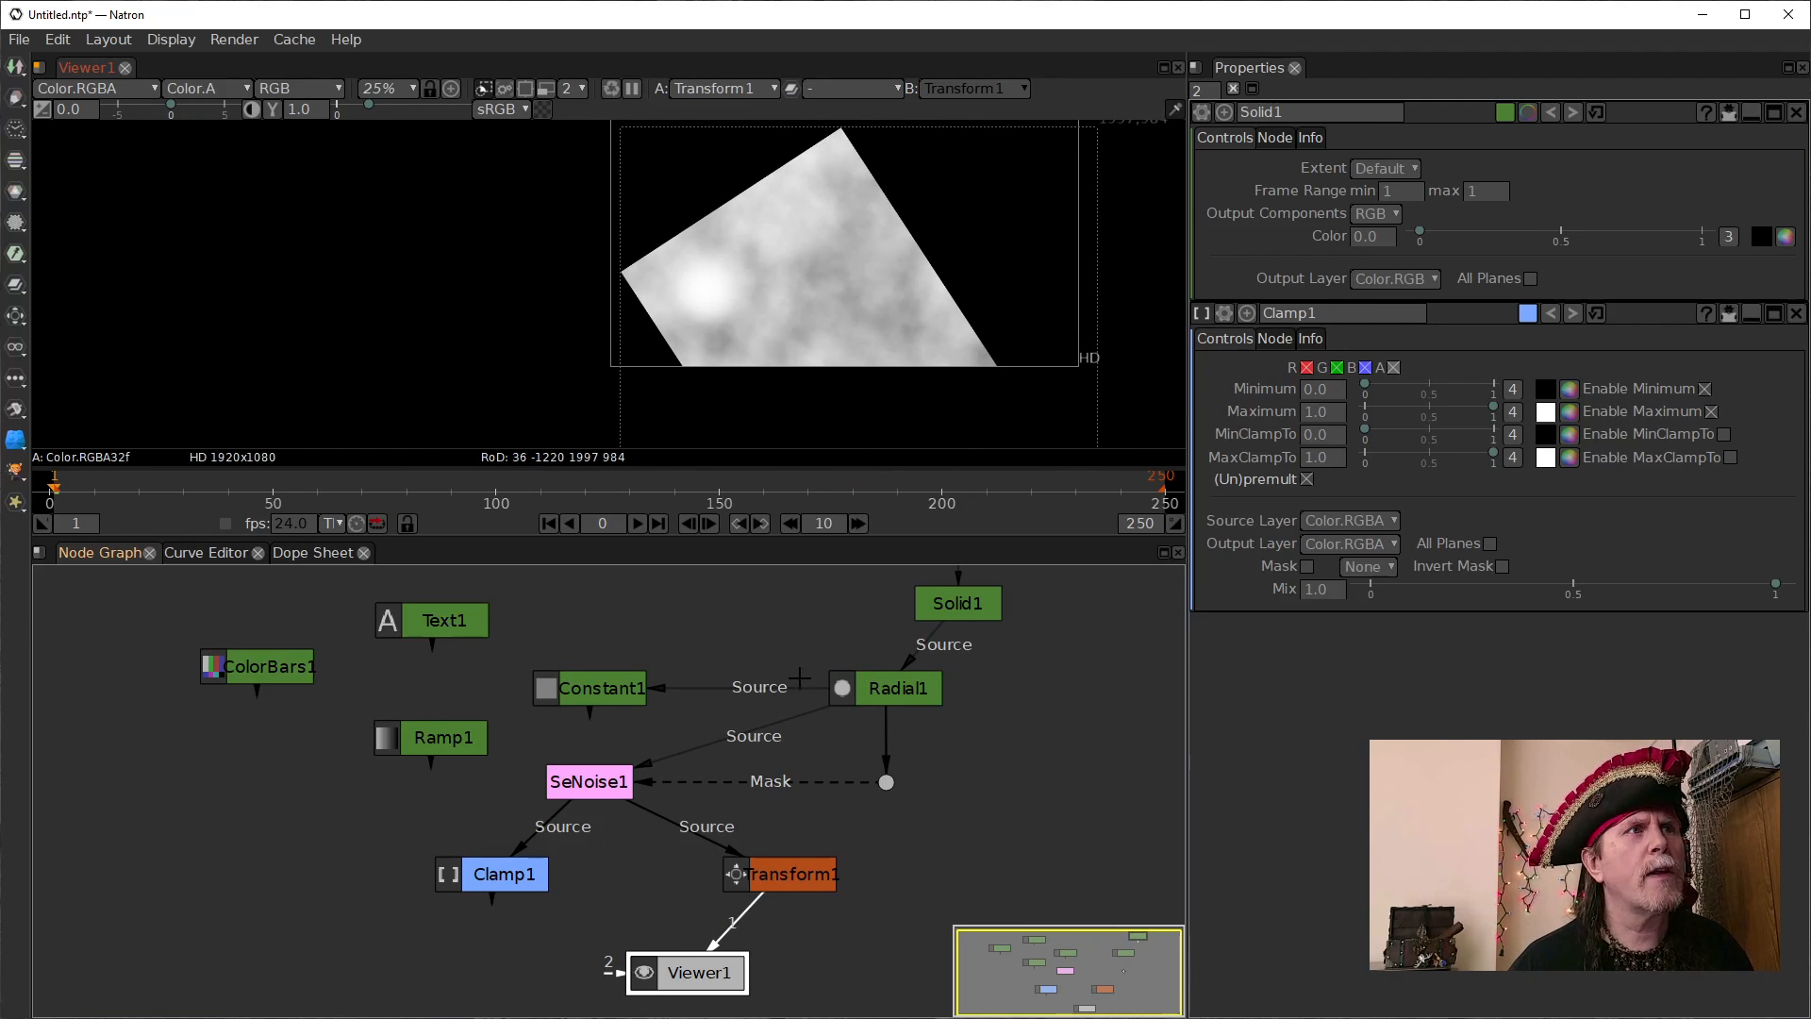
left_click_drag(957, 603, 733, 648)
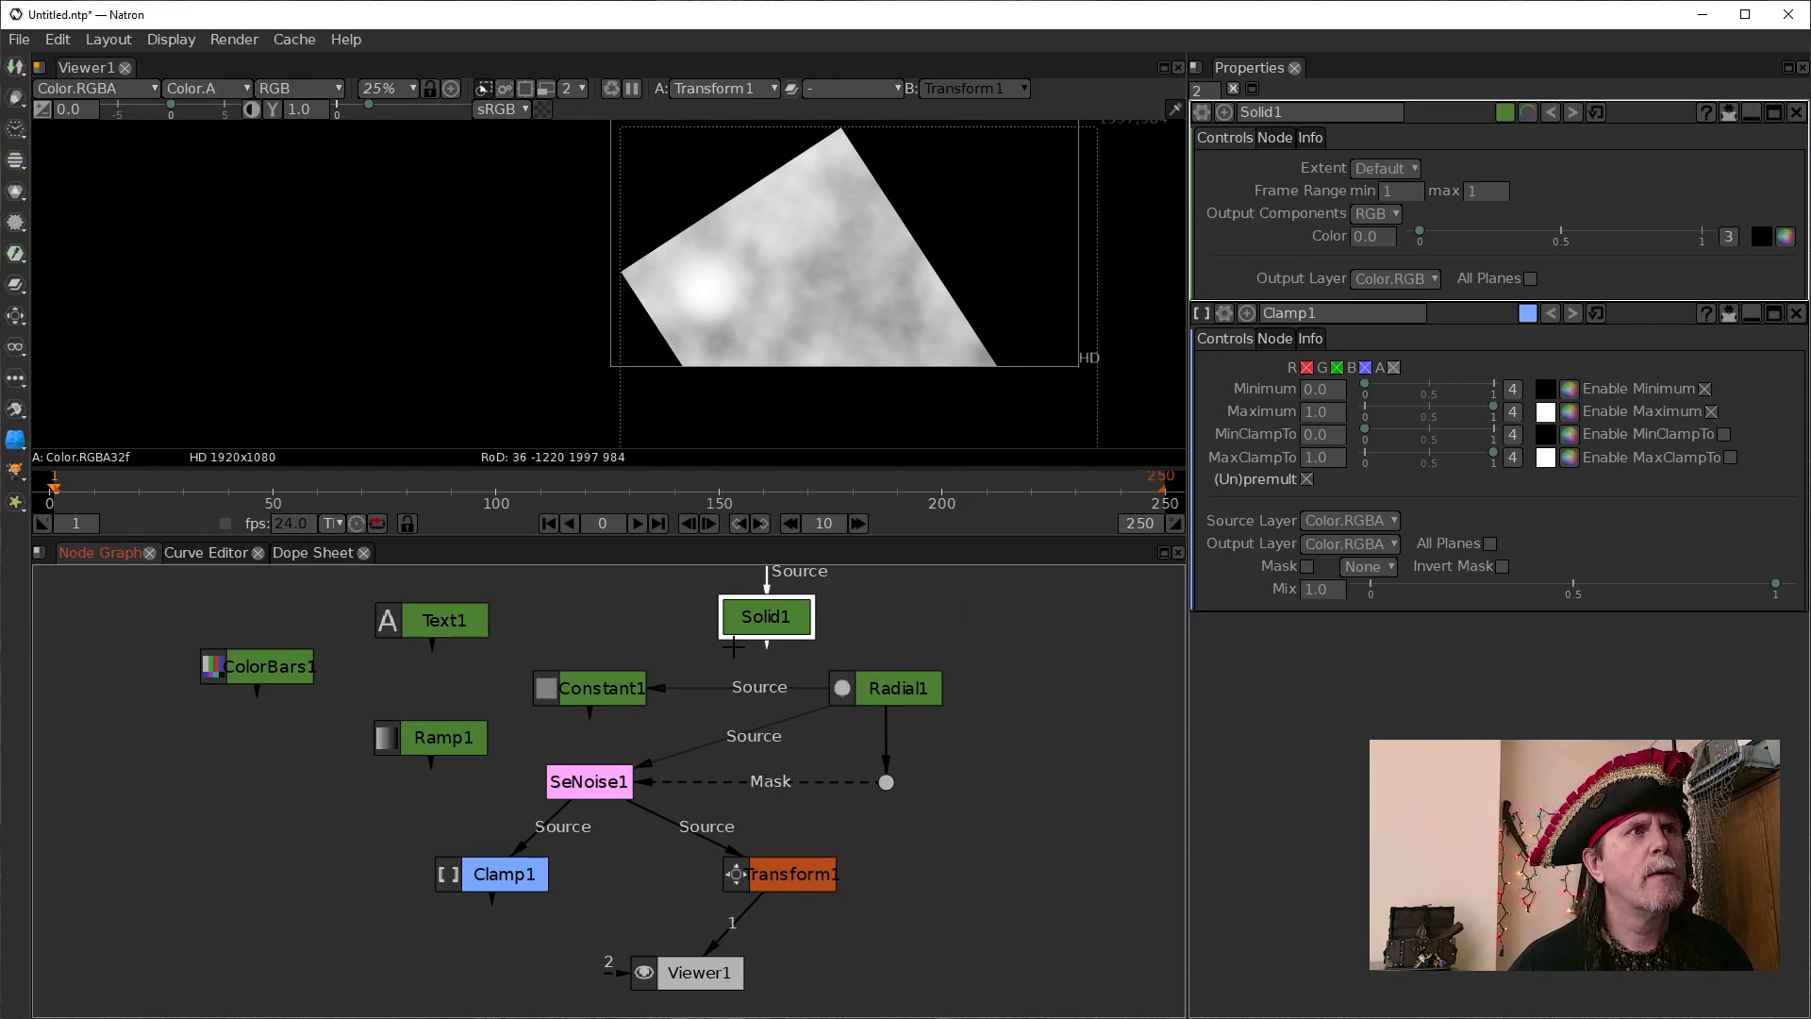
Connect Solid1's Source input to Radial1, and disconnect Constant1 from Radial1 and move it aside
left_click_drag(771, 585, 882, 686)
left_click_drag(696, 688, 586, 648)
left_click(742, 639)
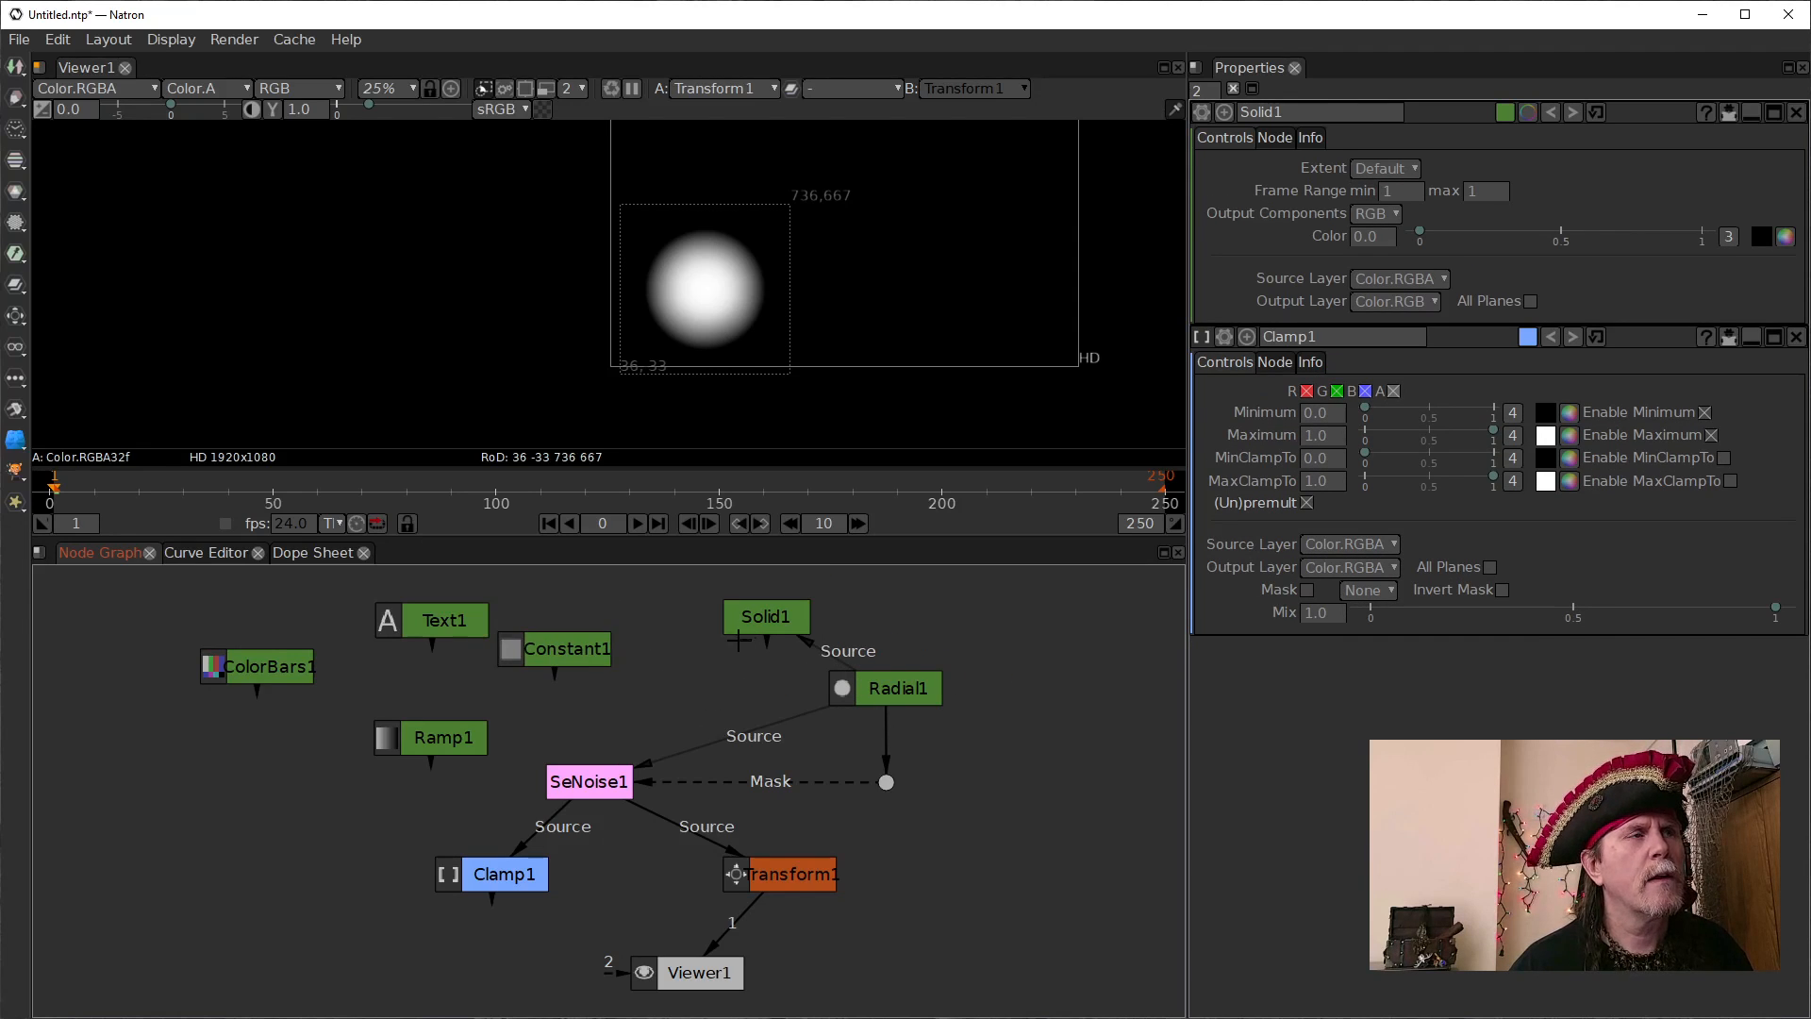
Feed SeNoise1's Source input from Solid1 and position Solid1 in line between Radial1 and SeNoise1
left_click(594, 781)
left_click_drag(761, 721, 683, 701)
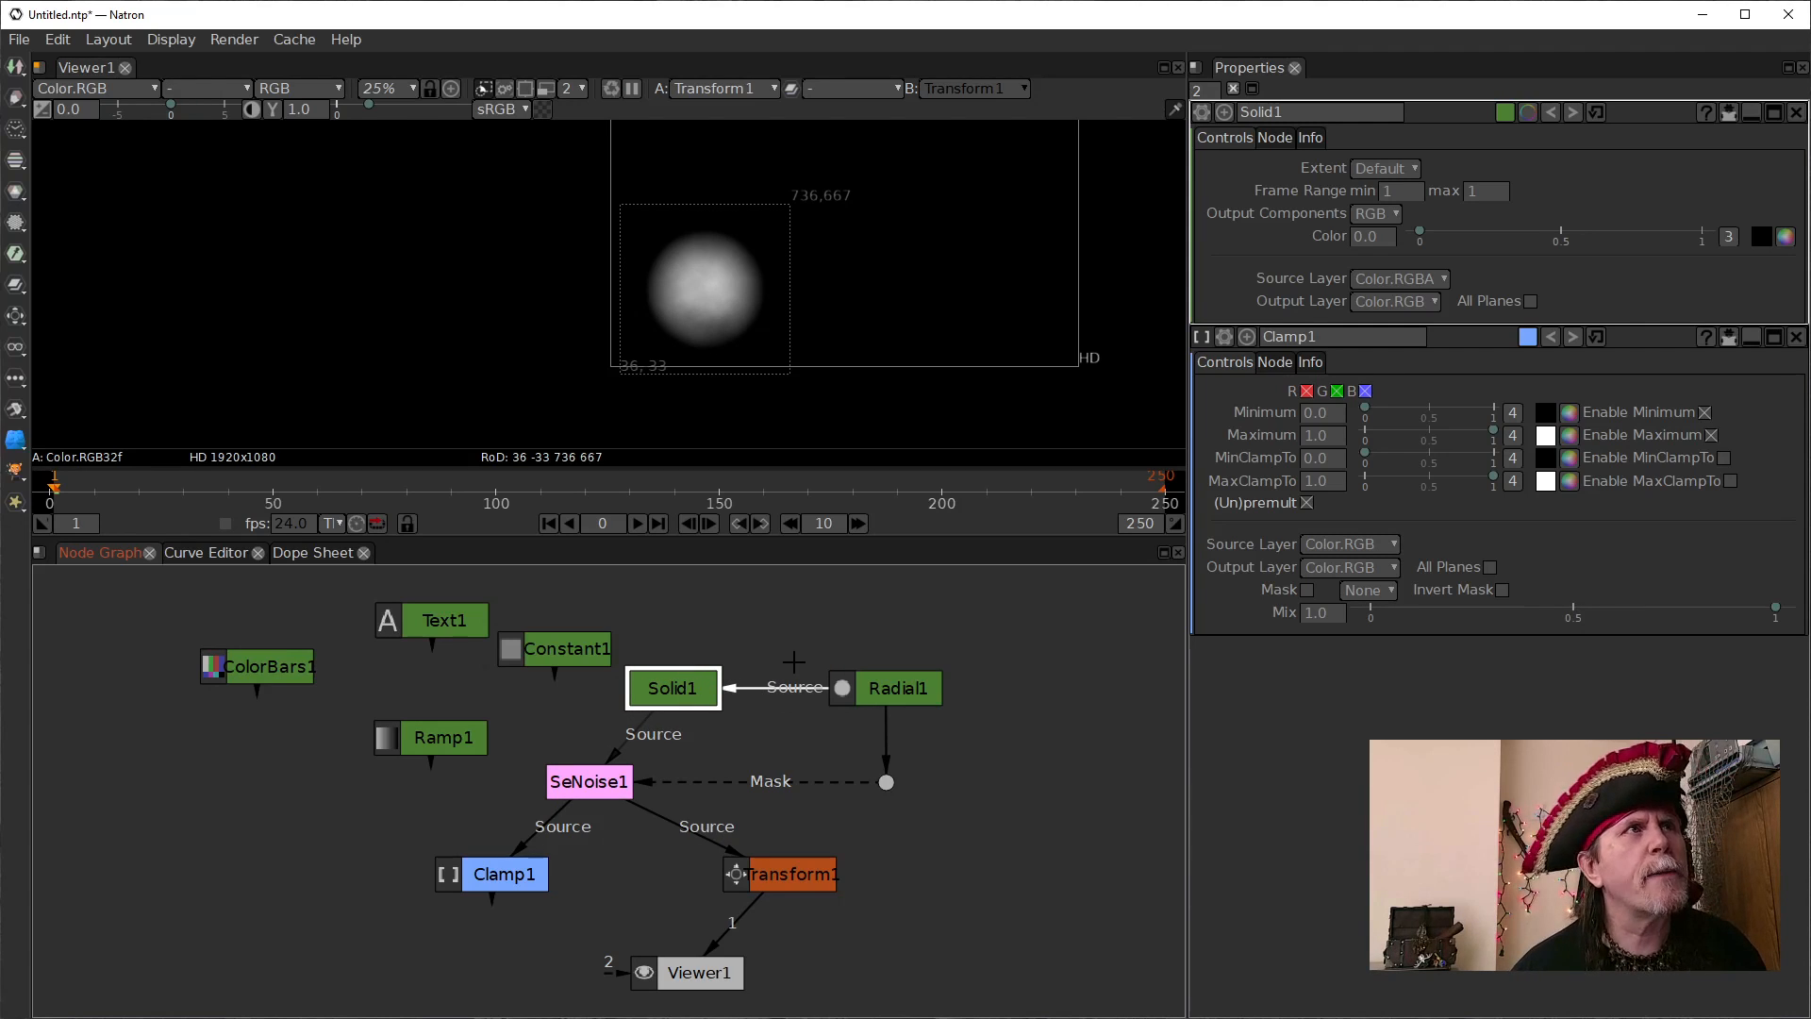
mouse_move(672, 688)
left_mouse_down()
mouse_move(616, 708)
mouse_move(682, 687)
left_mouse_up()
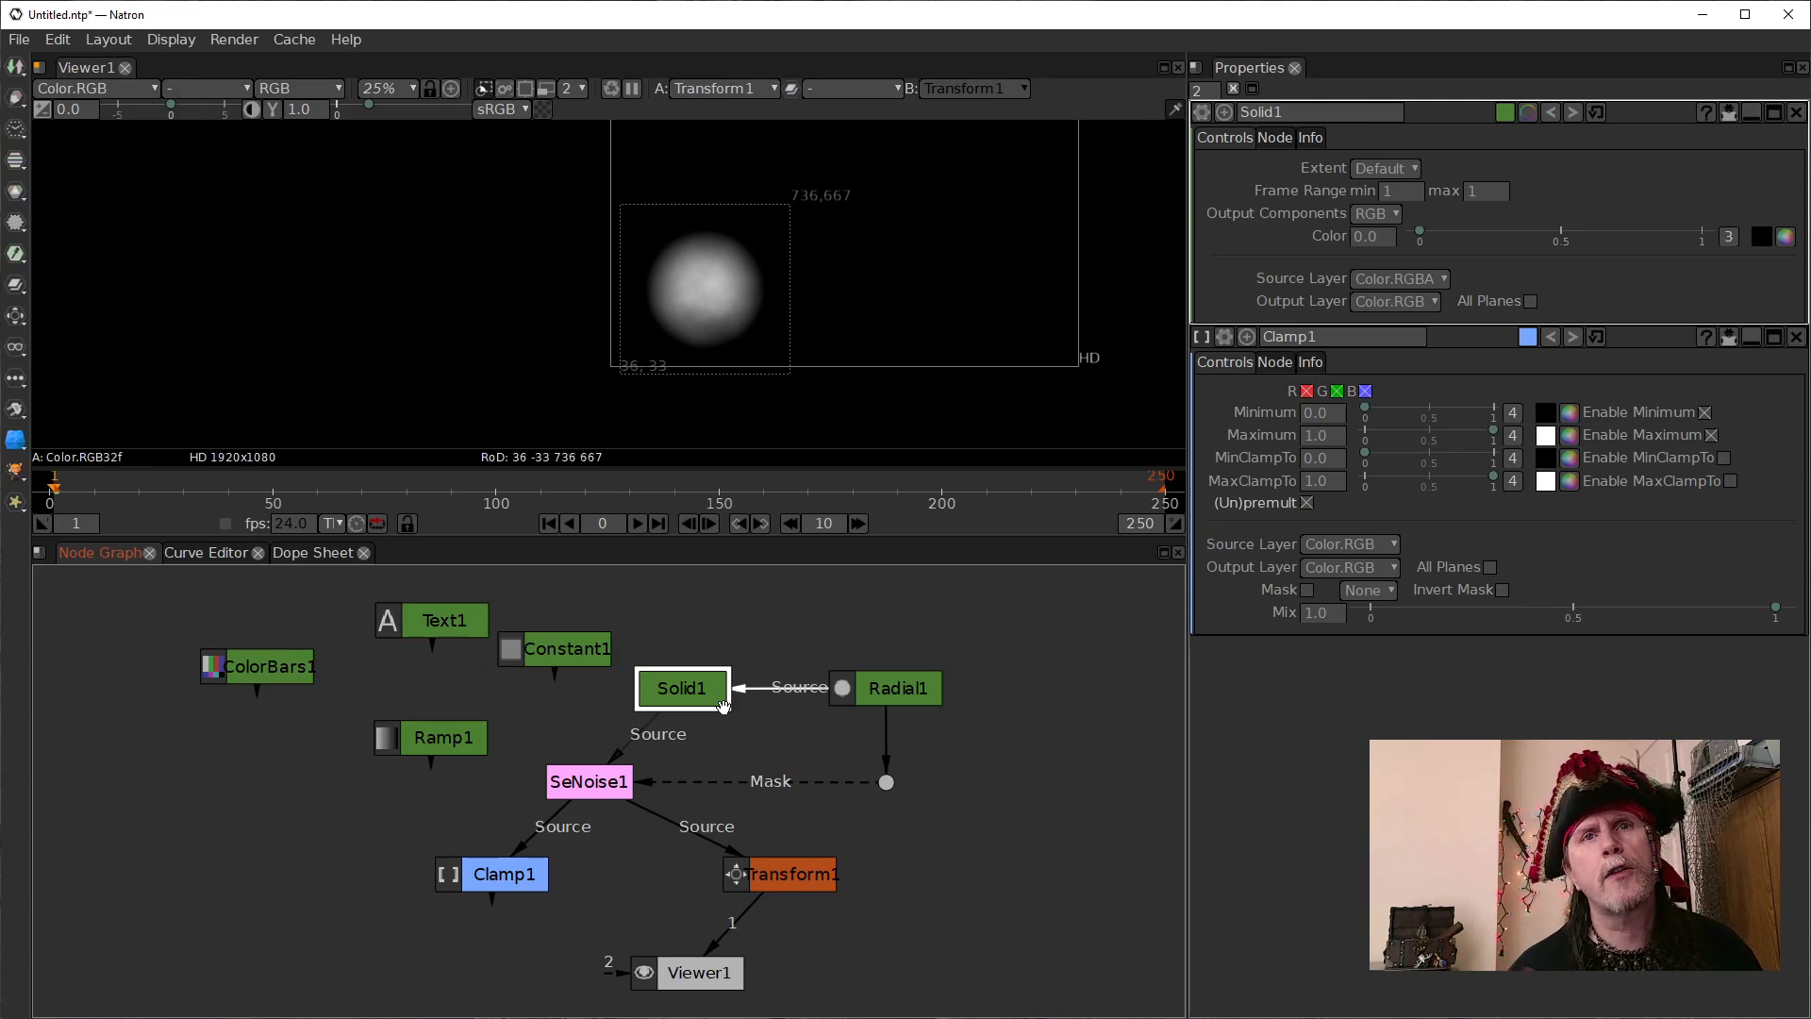